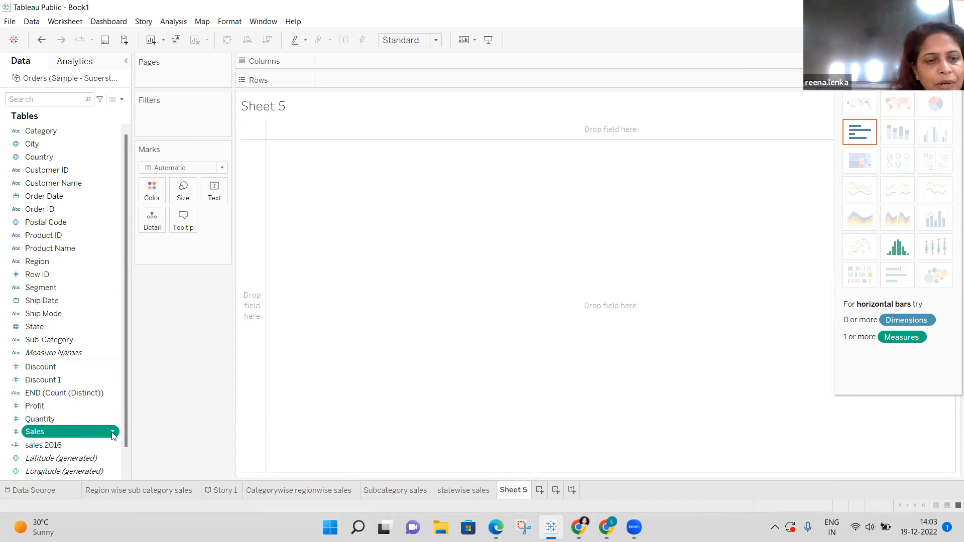
Create a calculated field from Sales, name it 'Sales 2016', and delete the default [Sales] formula.
click(113, 435)
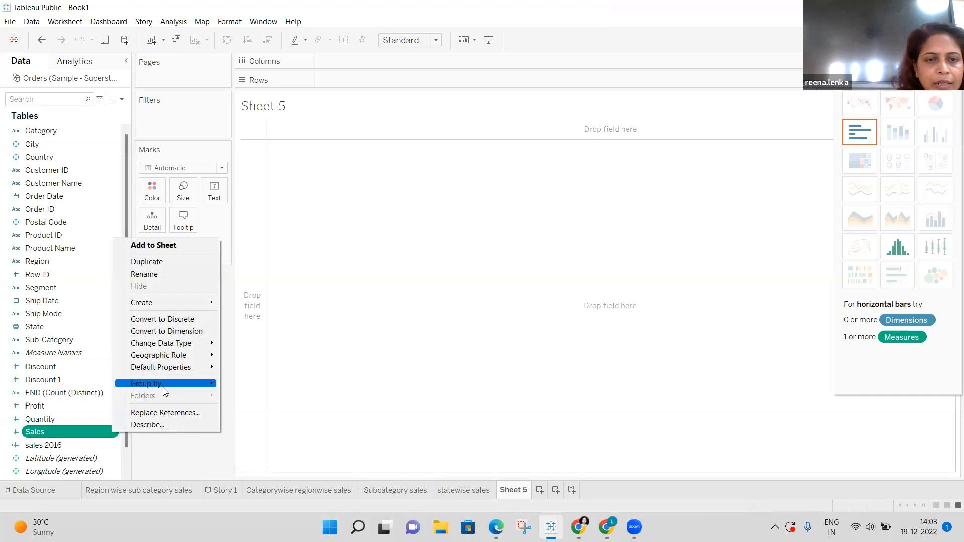
mouse_move(158, 304)
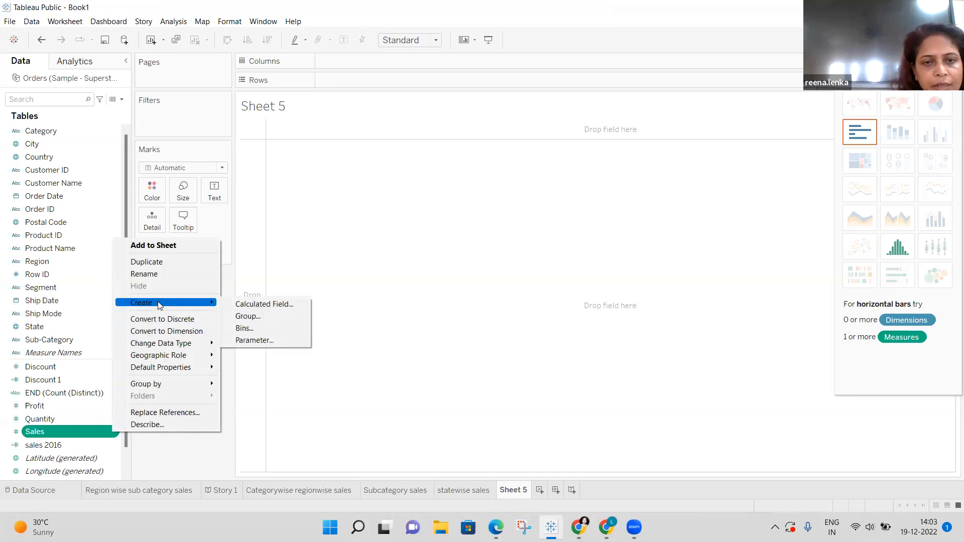
click(275, 304)
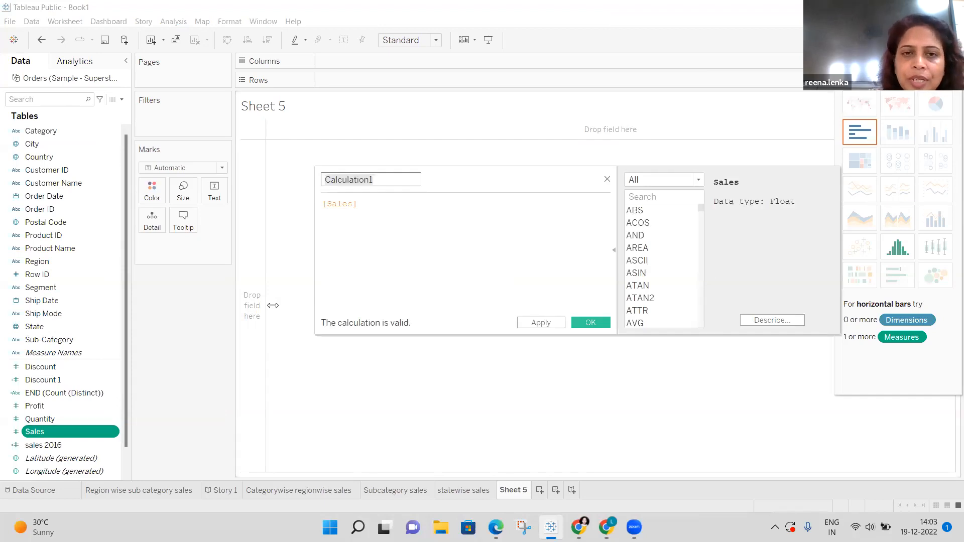
key(BackSpace)
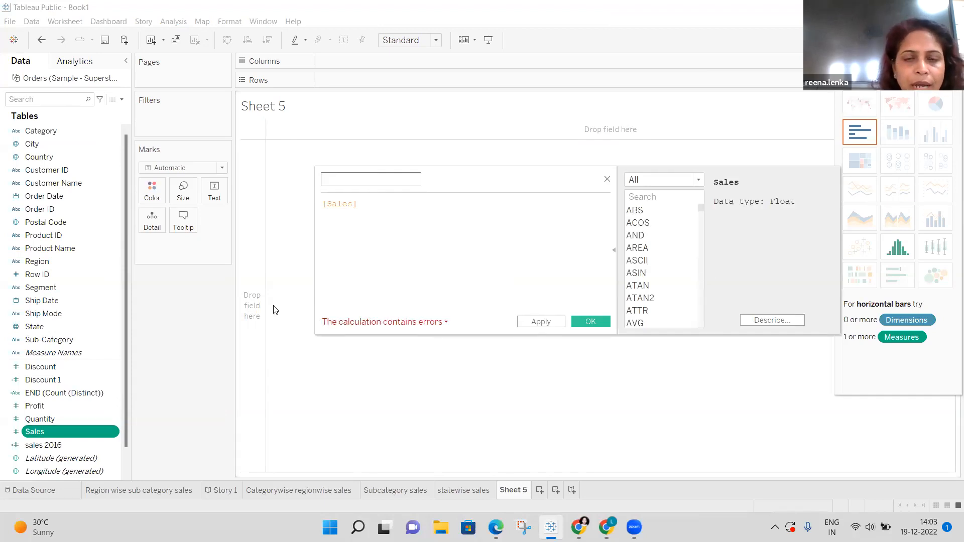
text(Sale)
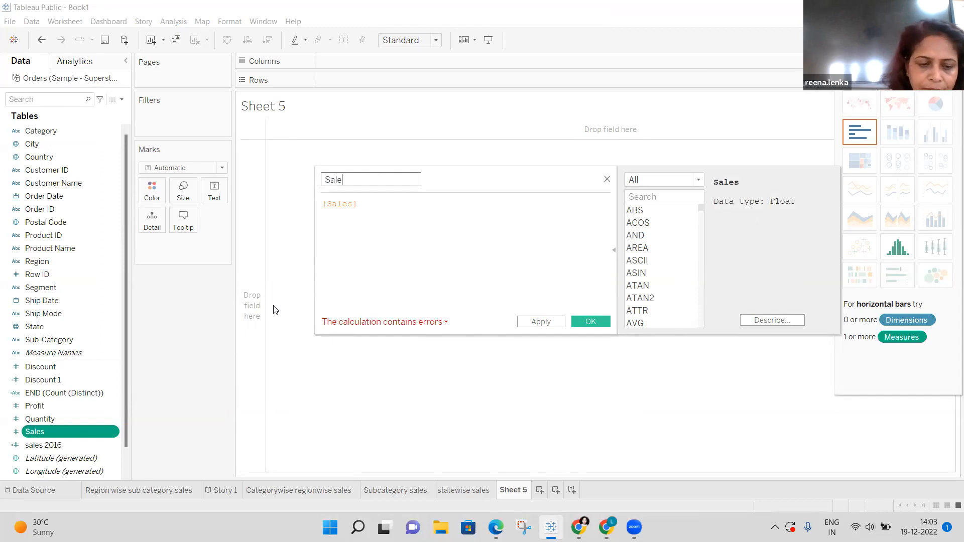
text(s 2016)
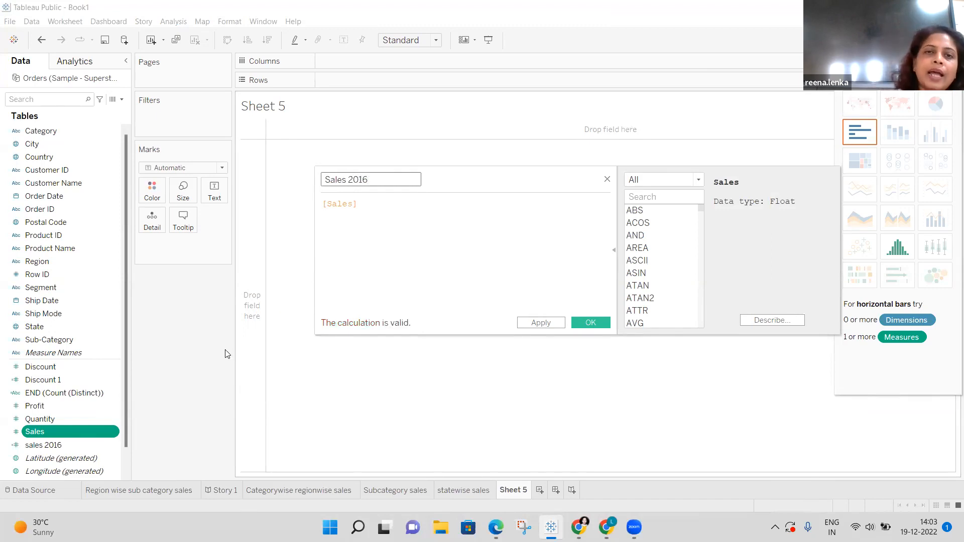
click(366, 206)
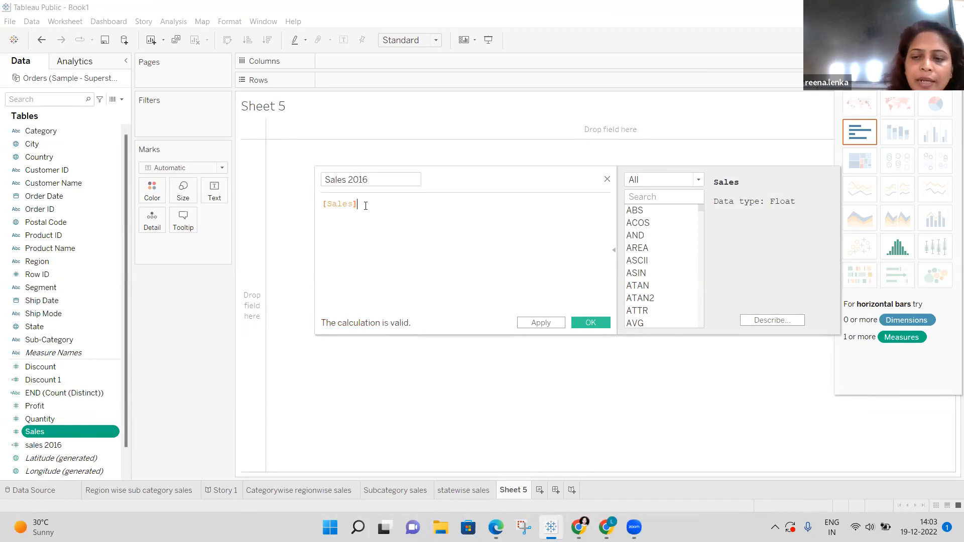
key(BackSpace)
key(BackSpace)
key(BackSpace)
key(BackSpace)
key(BackSpace)
key(BackSpace)
key(BackSpace)
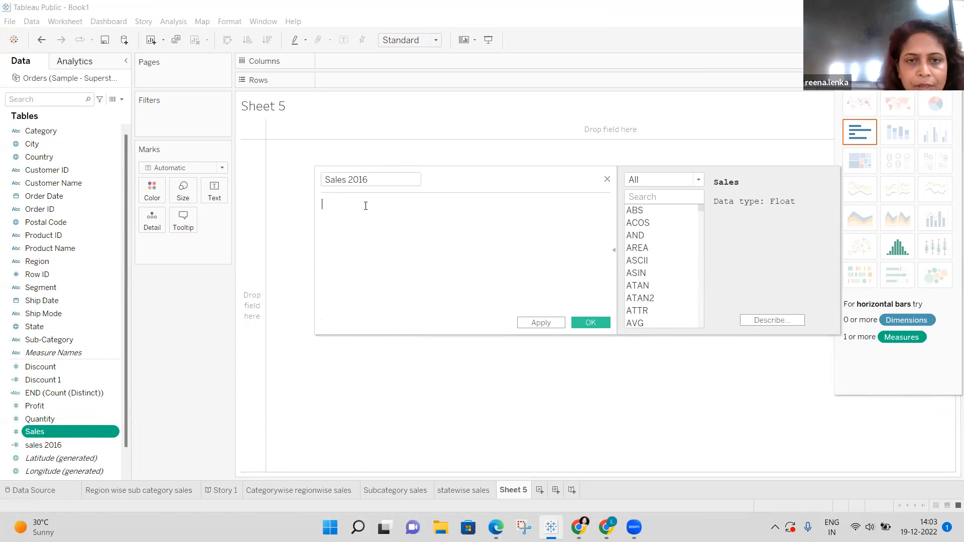
Begin the formula with IF and [Sales], then delete the Sales reference back to IF.
text(If)
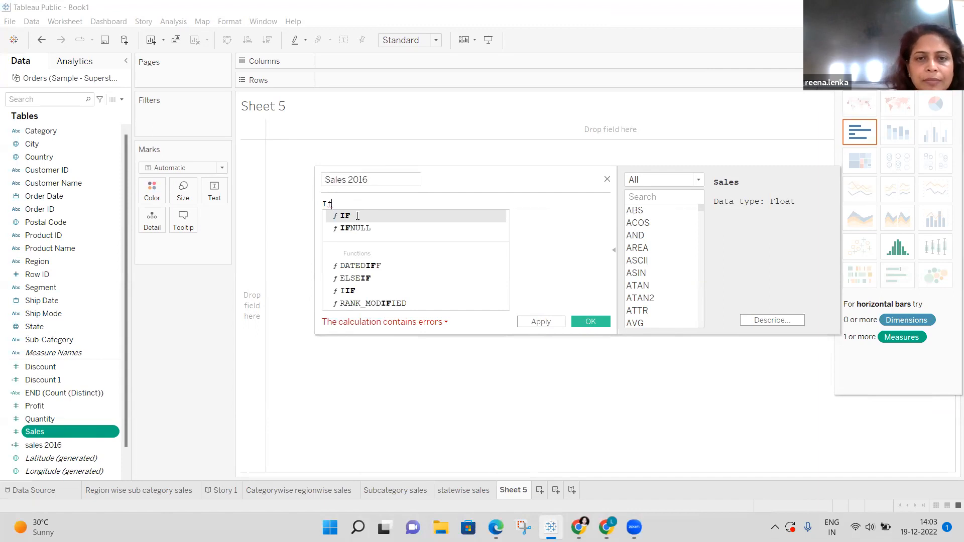
double_click(357, 218)
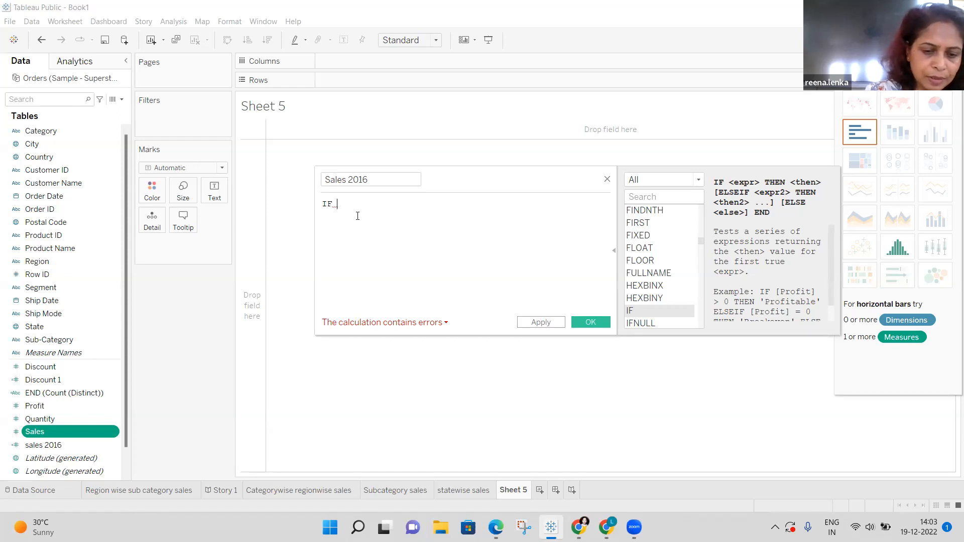
text(sa)
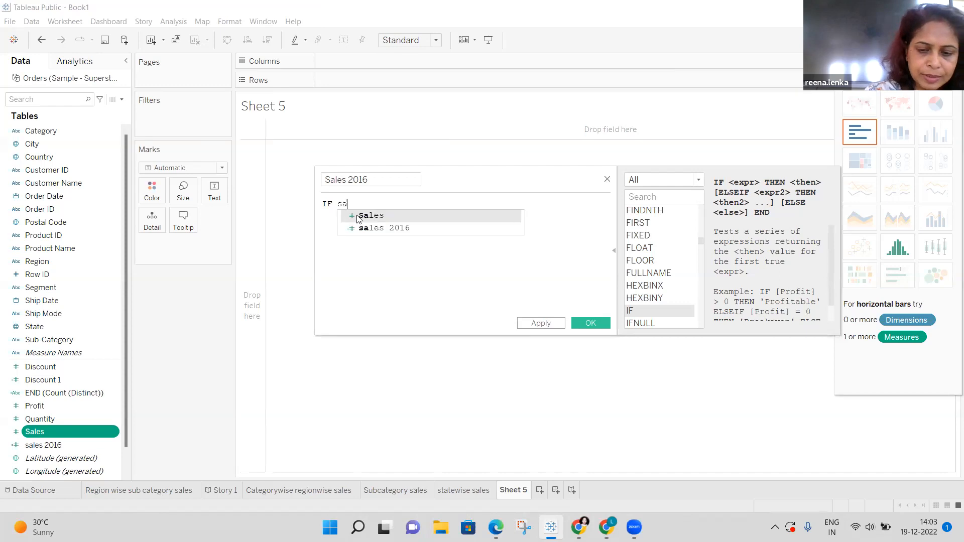
text(les)
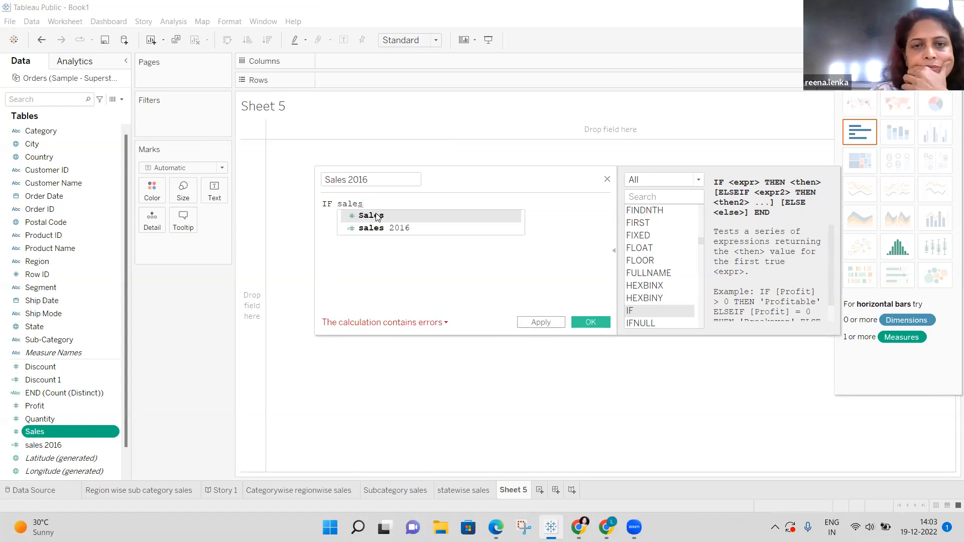
click(377, 215)
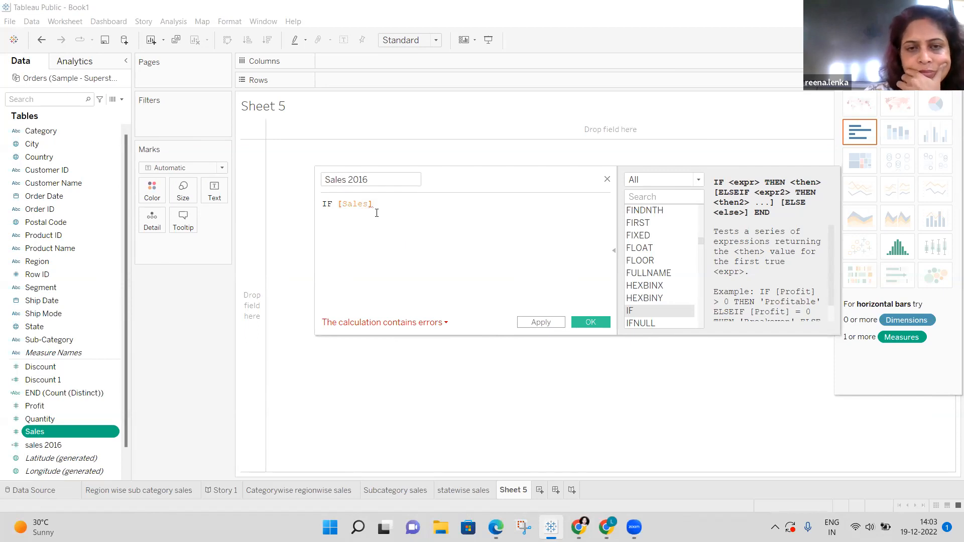
key(BackSpace)
key(BackSpace)
key(BackSpace)
key(BackSpace)
key(BackSpace)
key(BackSpace)
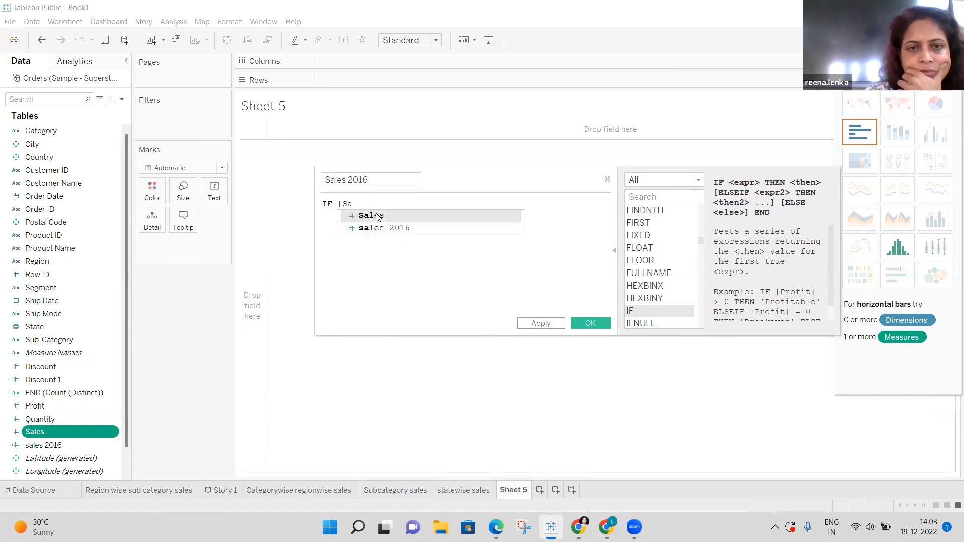
key(BackSpace)
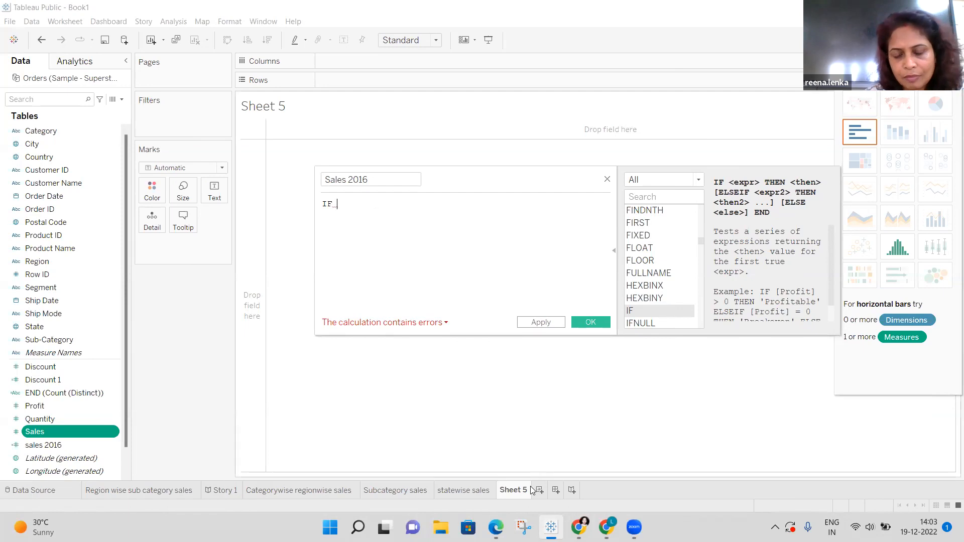
mouse_move(552, 526)
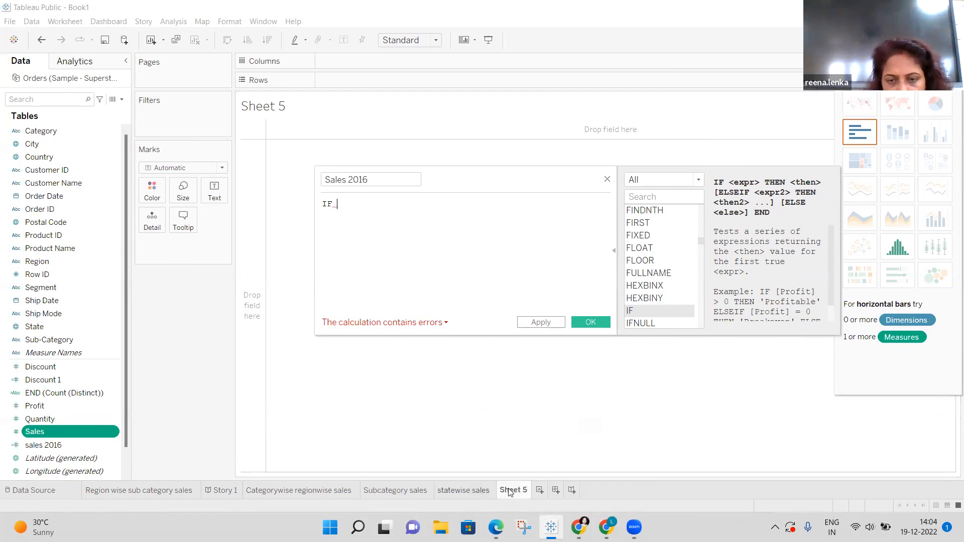
click(557, 526)
click(556, 526)
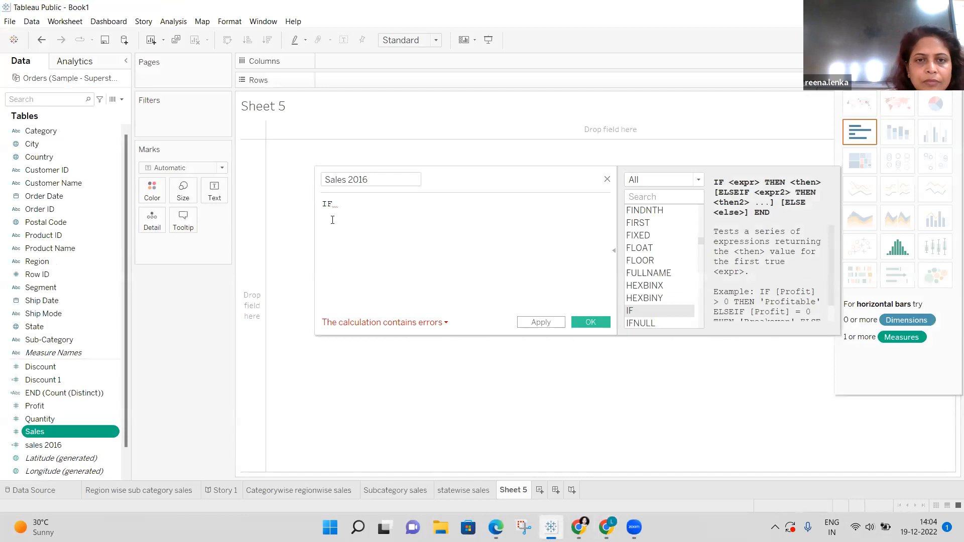
Insert [Sales] after IF so the formula reads IF [Sales].
click(345, 209)
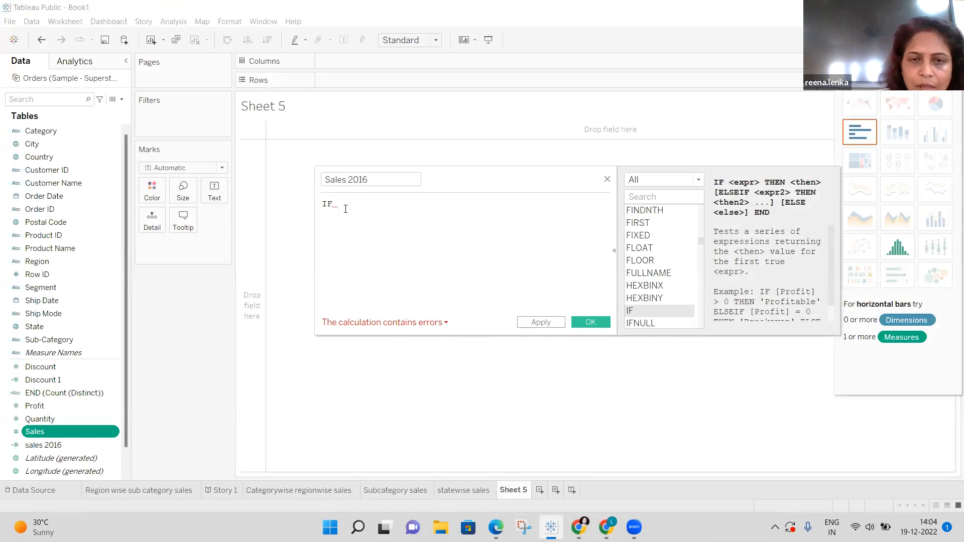
key(BackSpace)
text(sa)
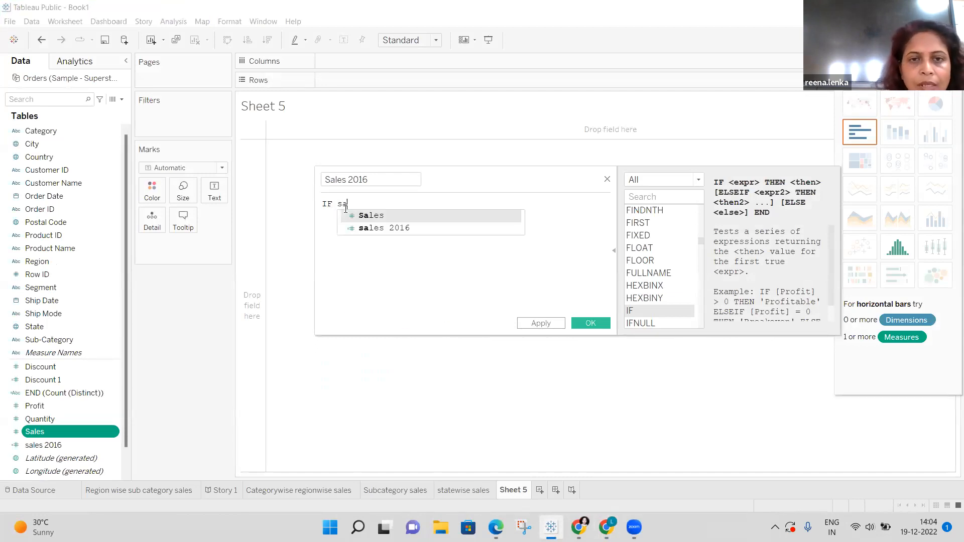
click(361, 216)
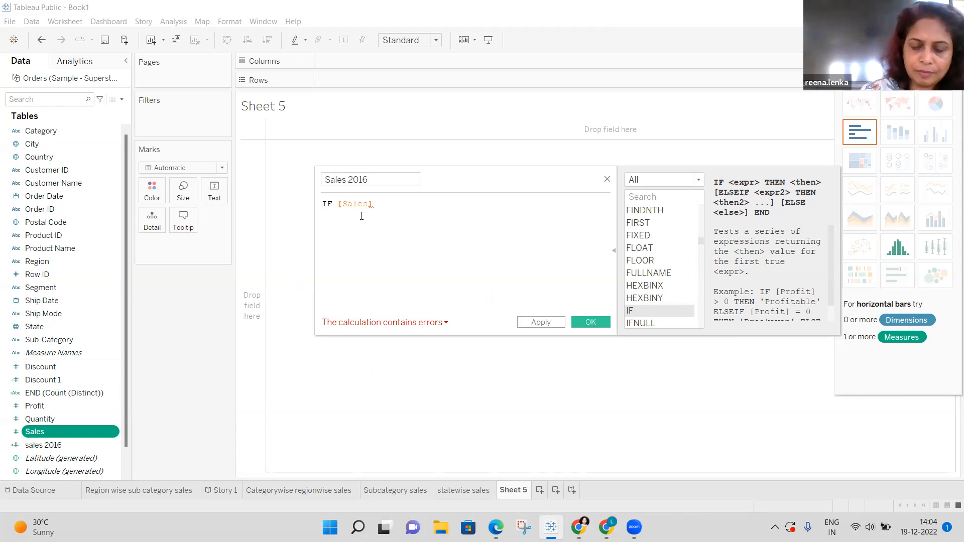
text(9c)
key(BackSpace)
key(BackSpace)
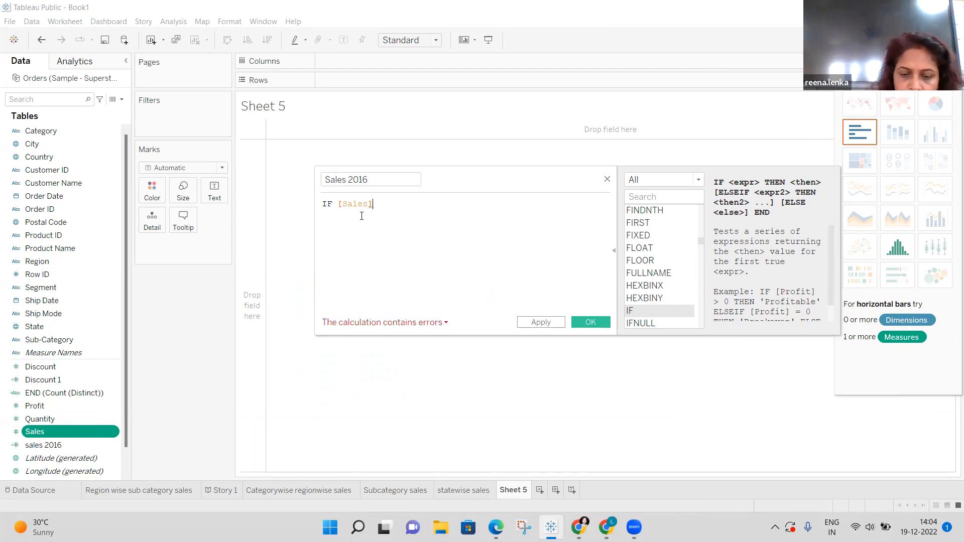
Add [Order Date]=2016 THEN after [Sales] in the formula.
text((c)
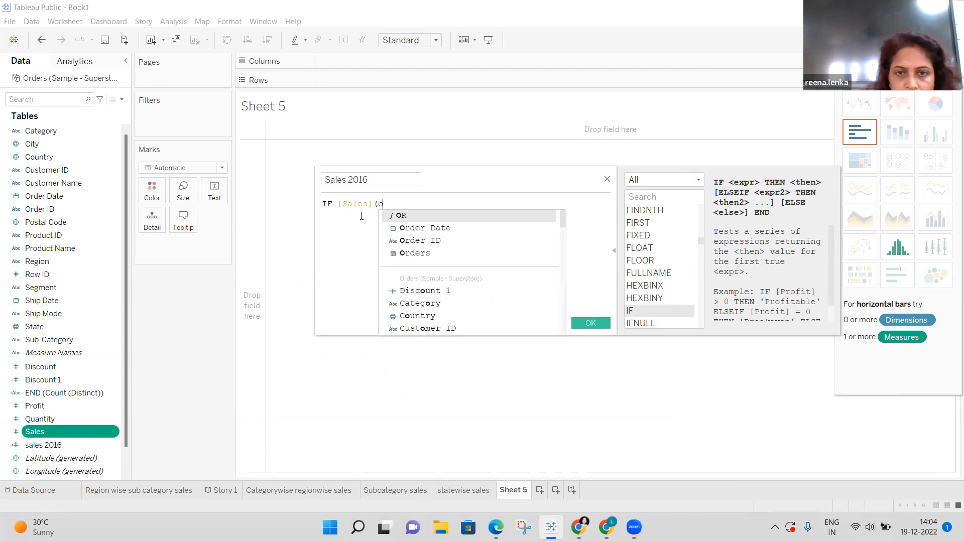
click(409, 228)
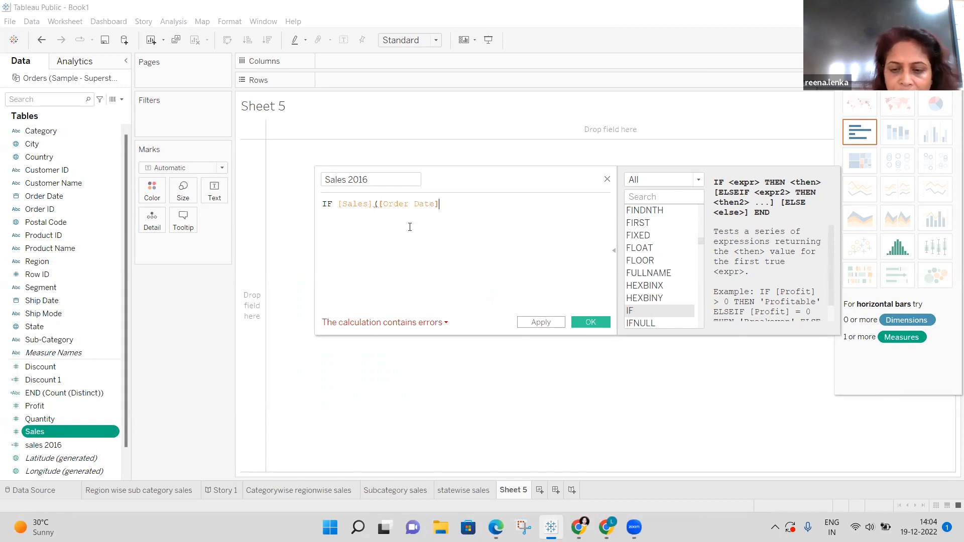
text(=)
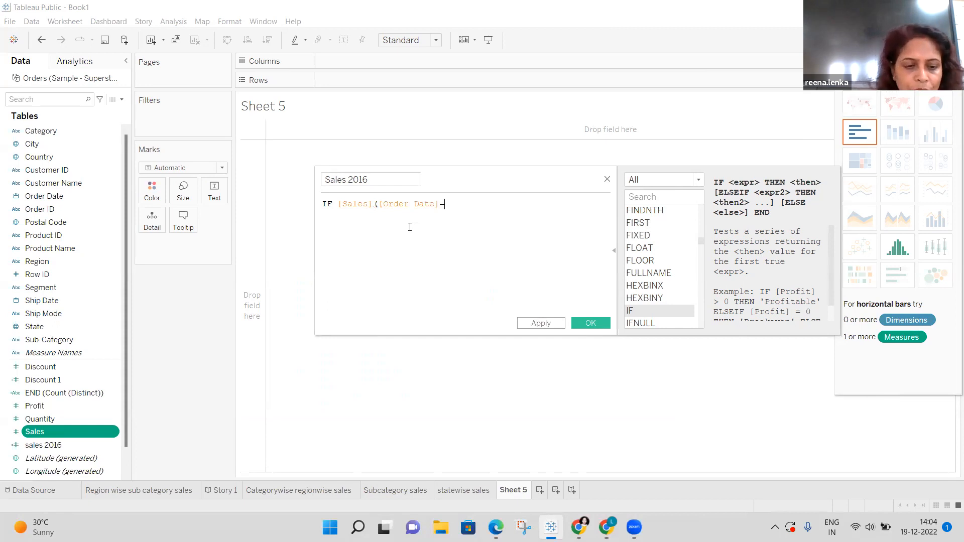
text(201)
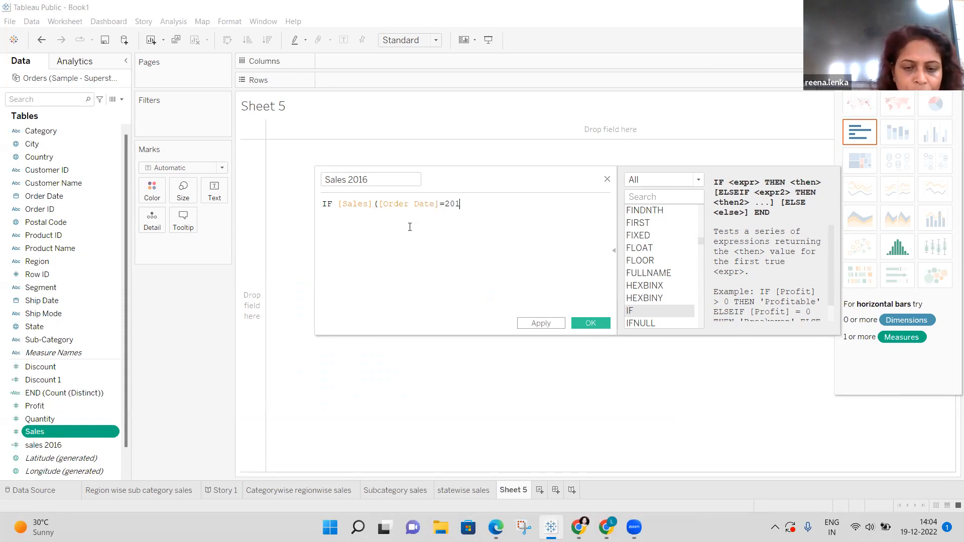
text(6)
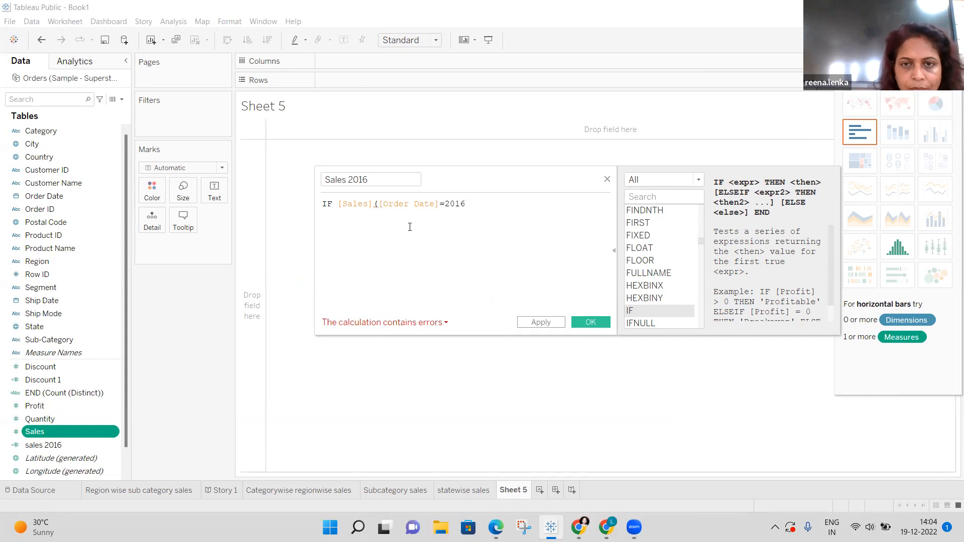
text( t)
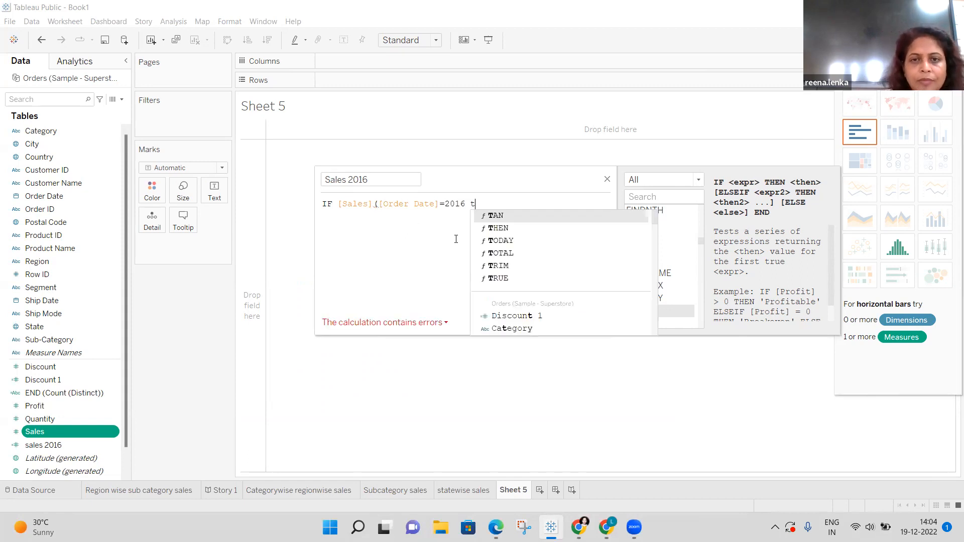
click(506, 229)
Finish the formula with END and read the 'Expected THEN to match IF' error.
text(e)
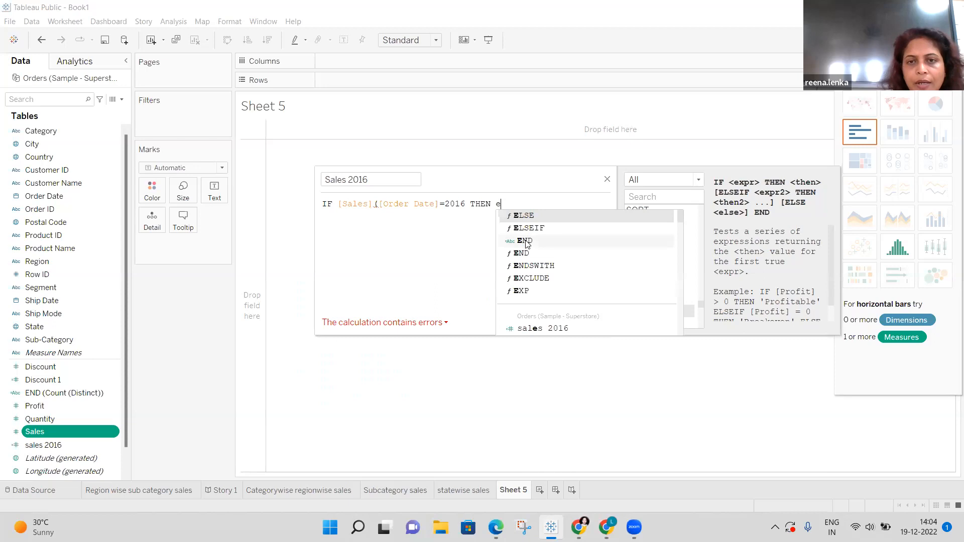
click(525, 242)
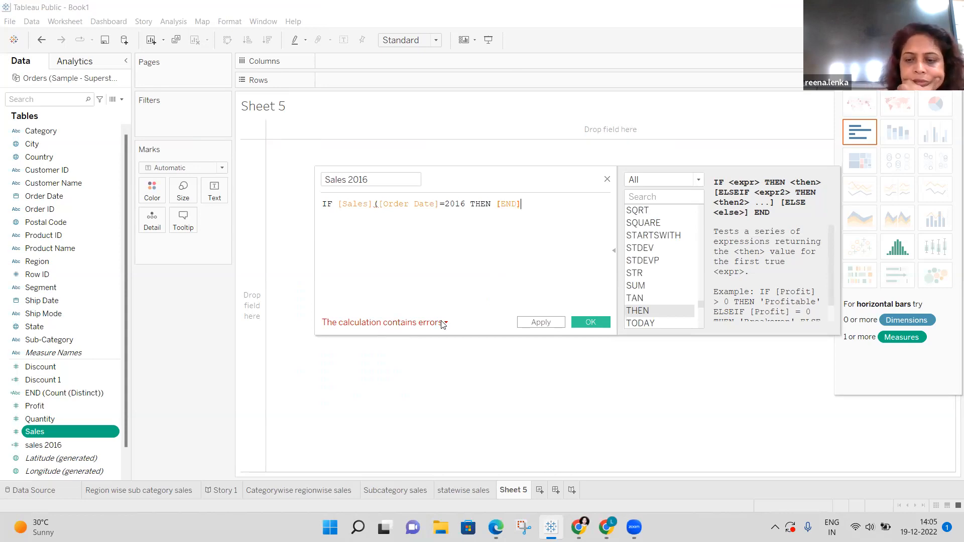
key(BackSpace)
key(BackSpace)
key(BackSpace)
key(BackSpace)
key(BackSpace)
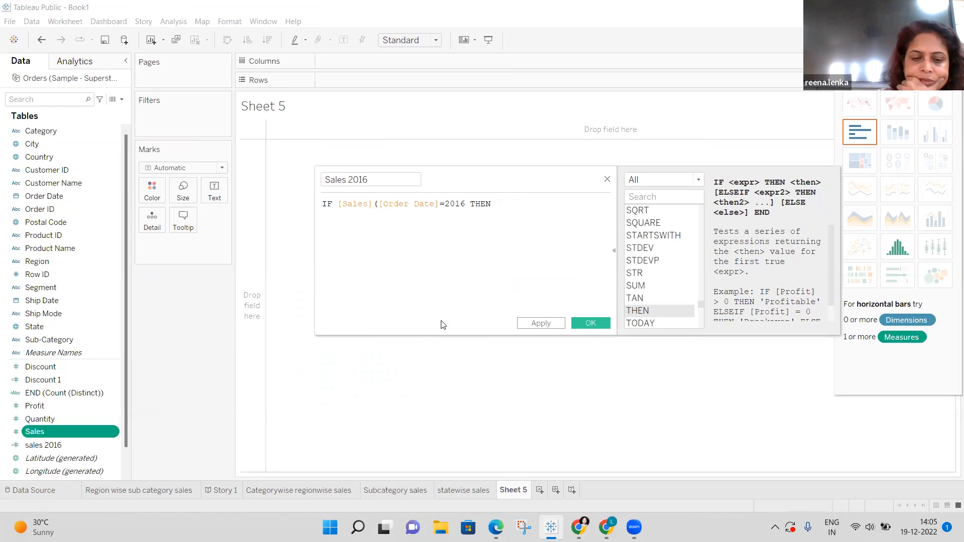
text(e)
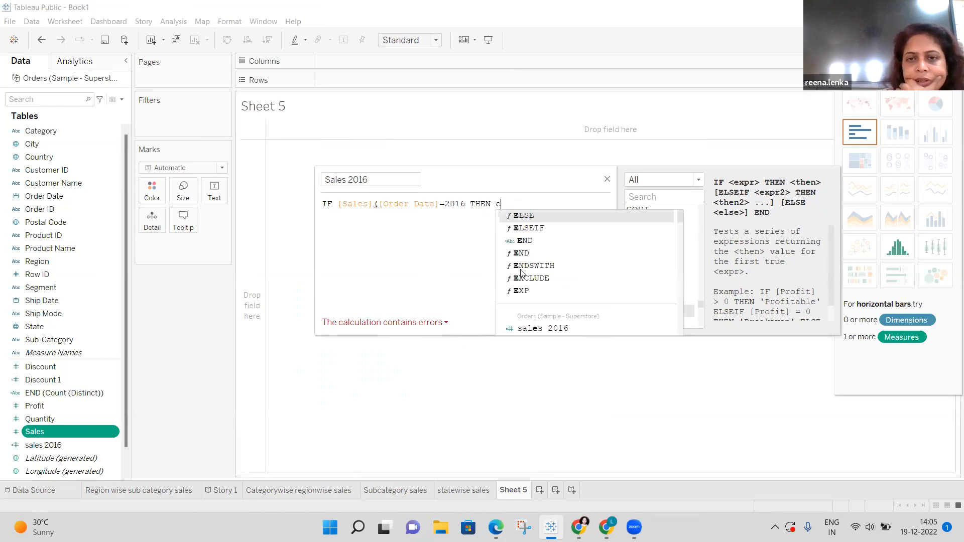
double_click(524, 254)
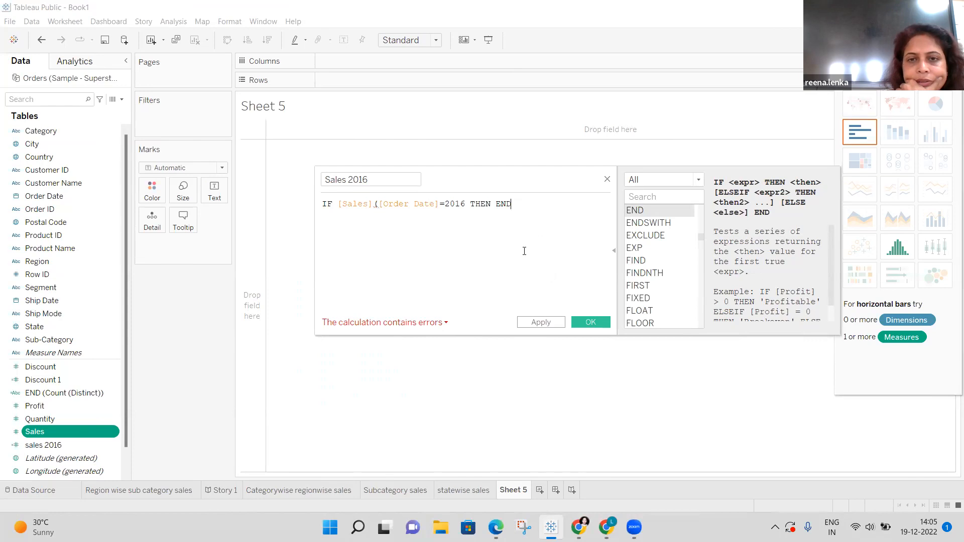
key(BackSpace)
key(BackSpace)
key(BackSpace)
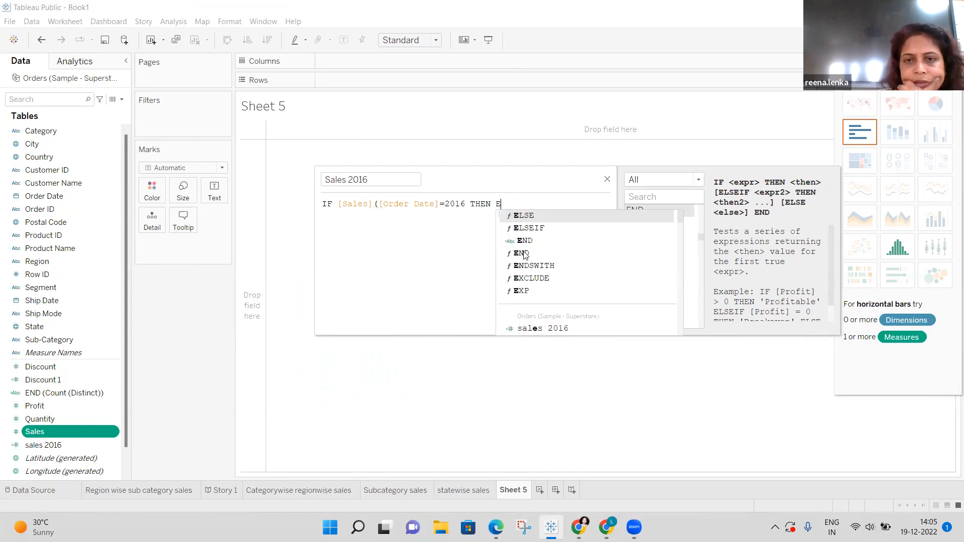
text(e)
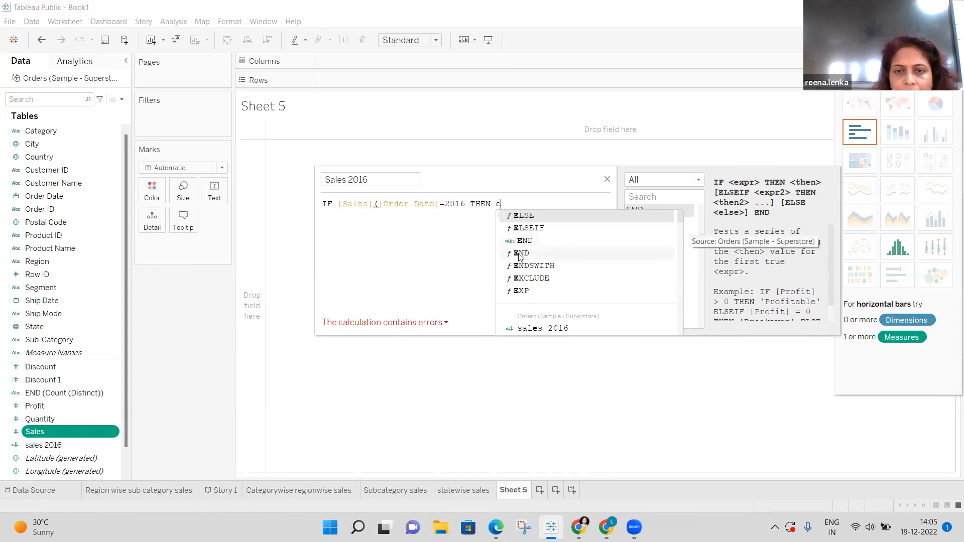
click(520, 253)
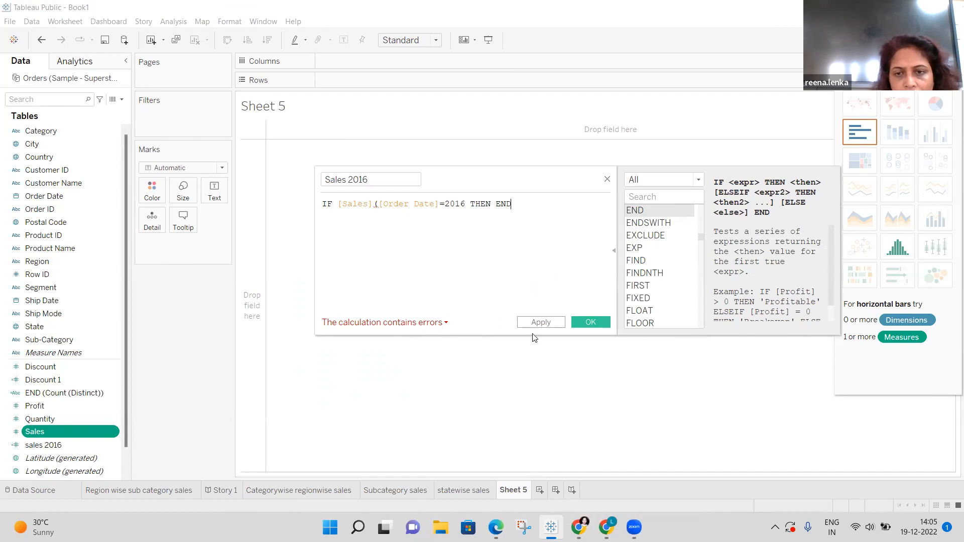
click(445, 324)
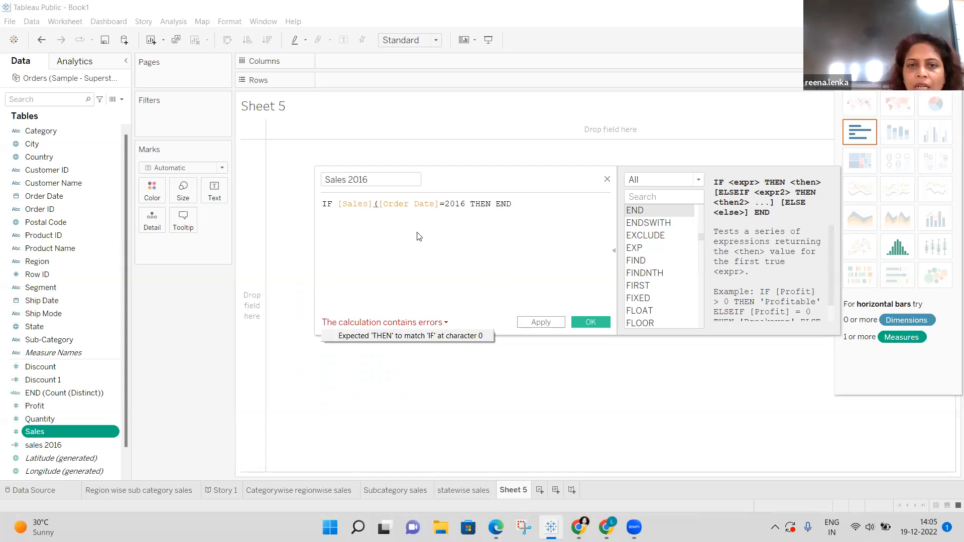
Erase the formula back to just IF.
click(377, 204)
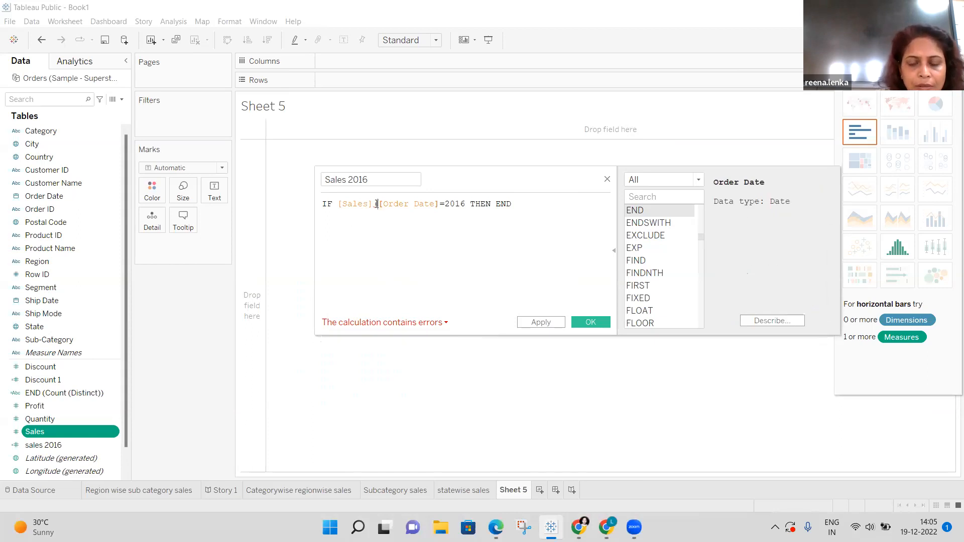
key(BackSpace)
key(BackSpace)
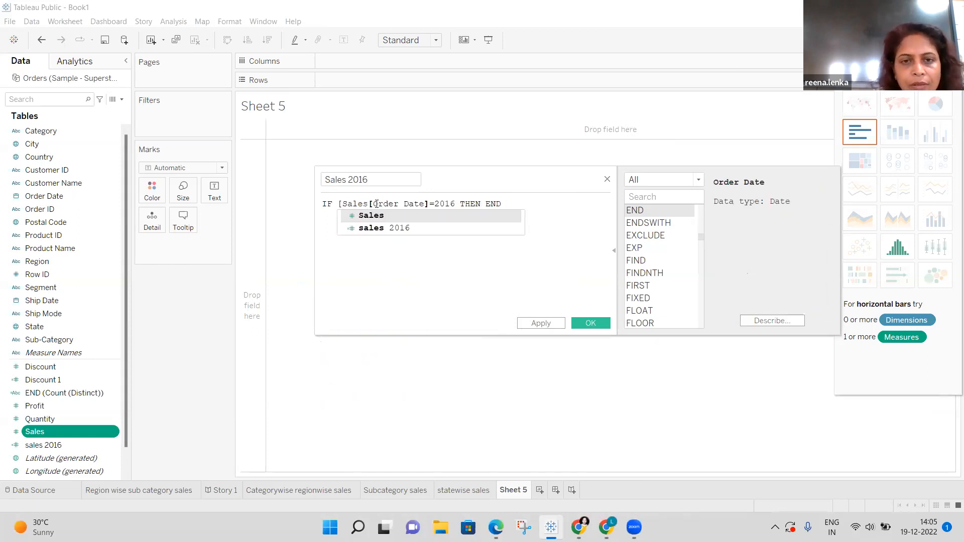
click(515, 202)
key(BackSpace)
key(BackSpace)
key(BackSpace)
key(BackSpace)
key(BackSpace)
key(BackSpace)
key(BackSpace)
key(BackSpace)
key(BackSpace)
key(BackSpace)
key(BackSpace)
key(BackSpace)
key(BackSpace)
key(BackSpace)
key(BackSpace)
key(BackSpace)
key(BackSpace)
key(BackSpace)
key(BackSpace)
key(BackSpace)
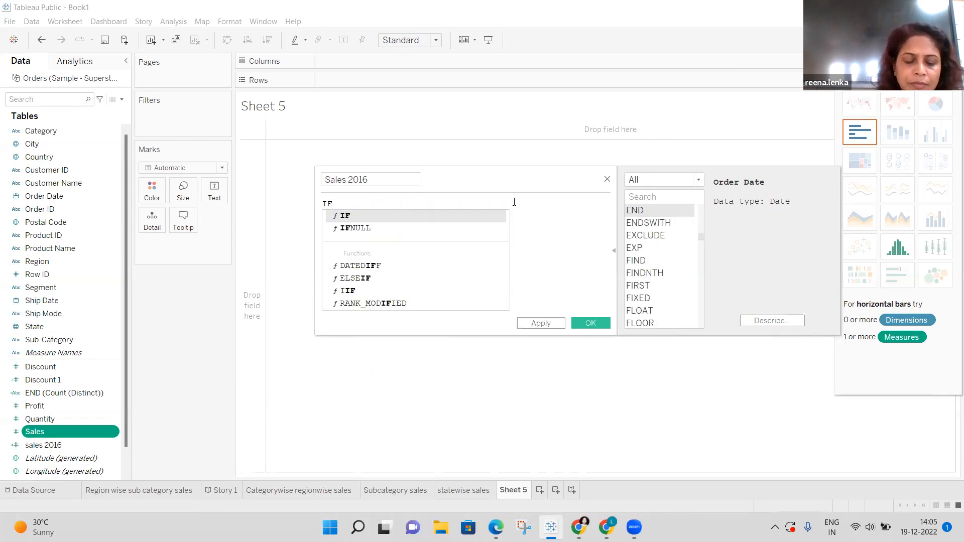
Rewrite it as IF [Order Date]=2016 THEN [Sales] END, then erase the whole formula.
text(o)
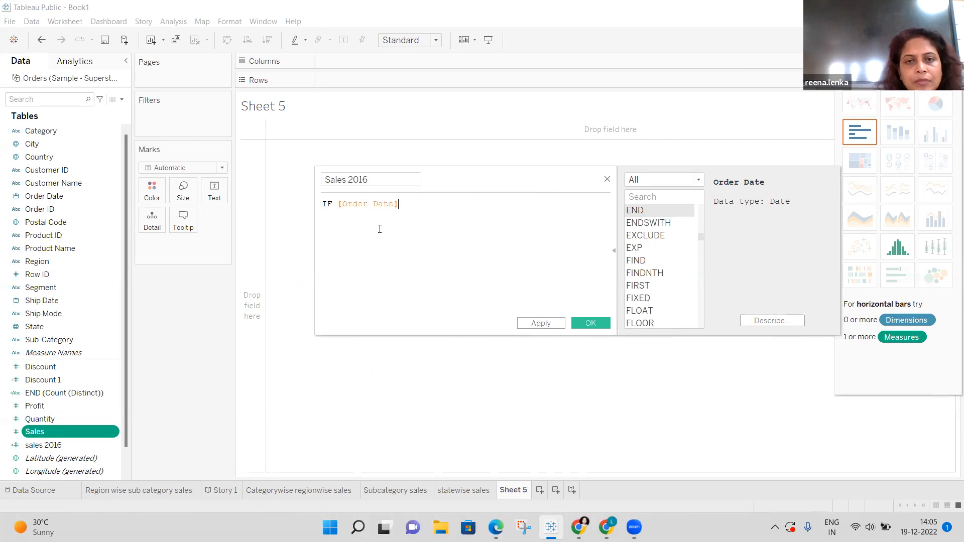
text(=)
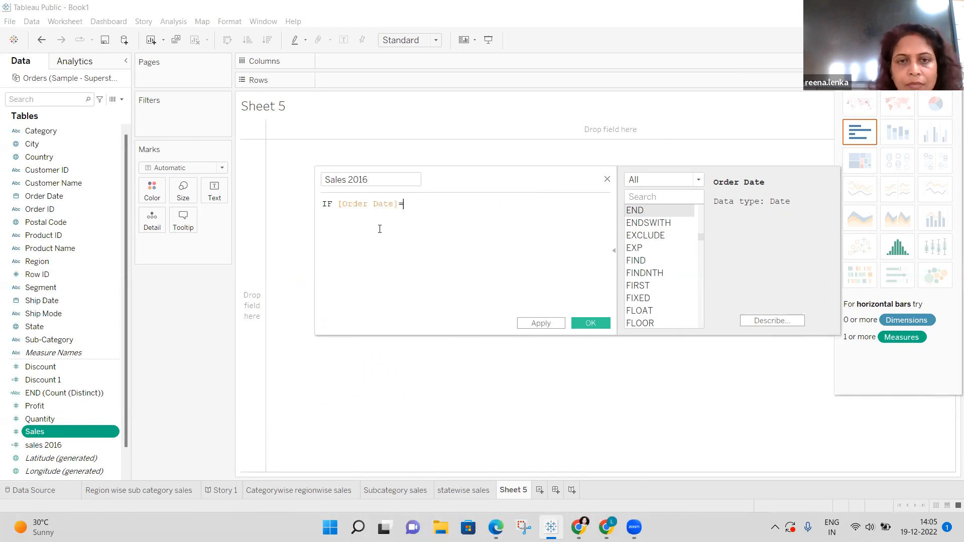
text(201)
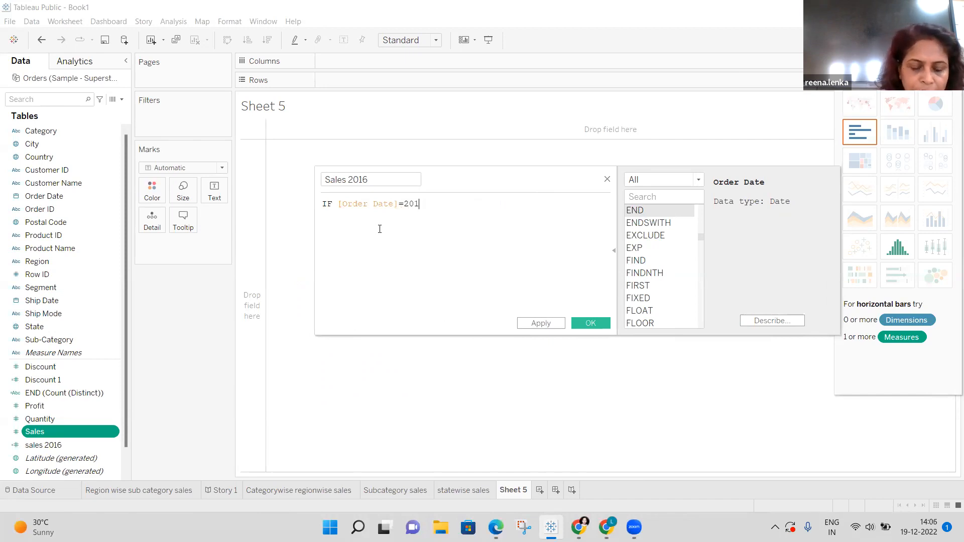
text(6 t)
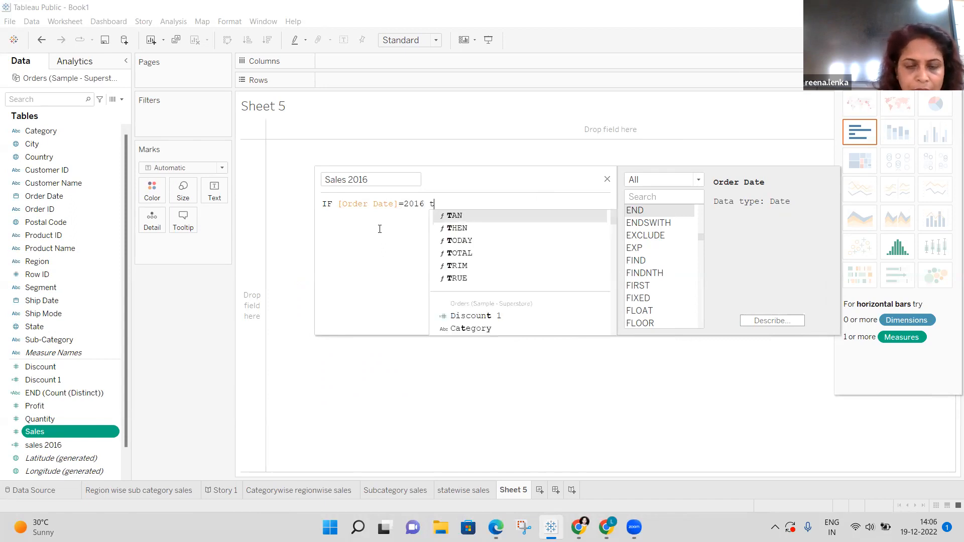
click(462, 230)
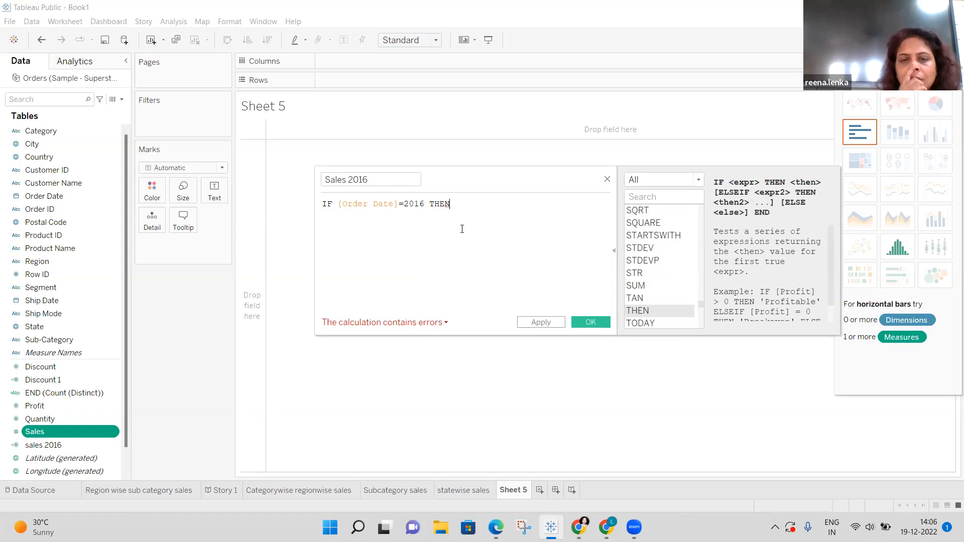
text(s)
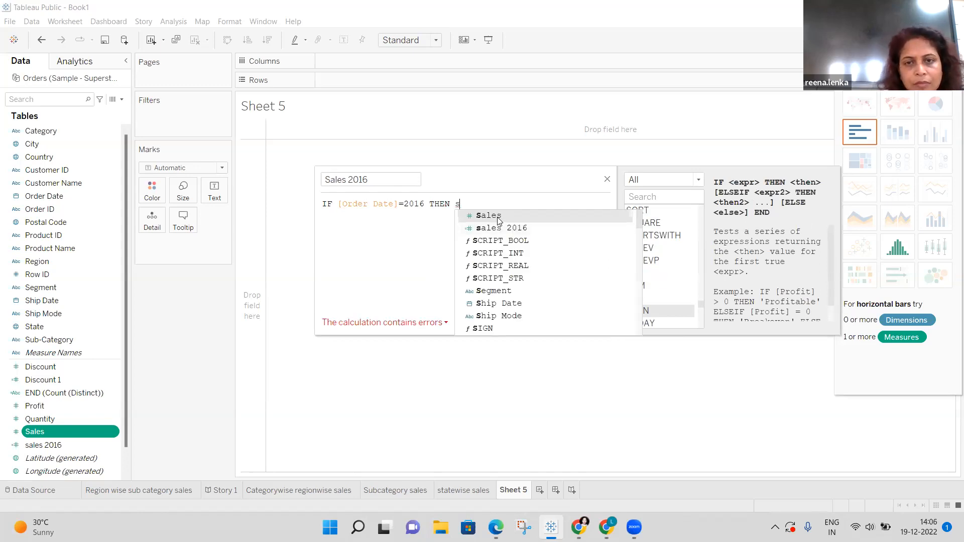
click(497, 216)
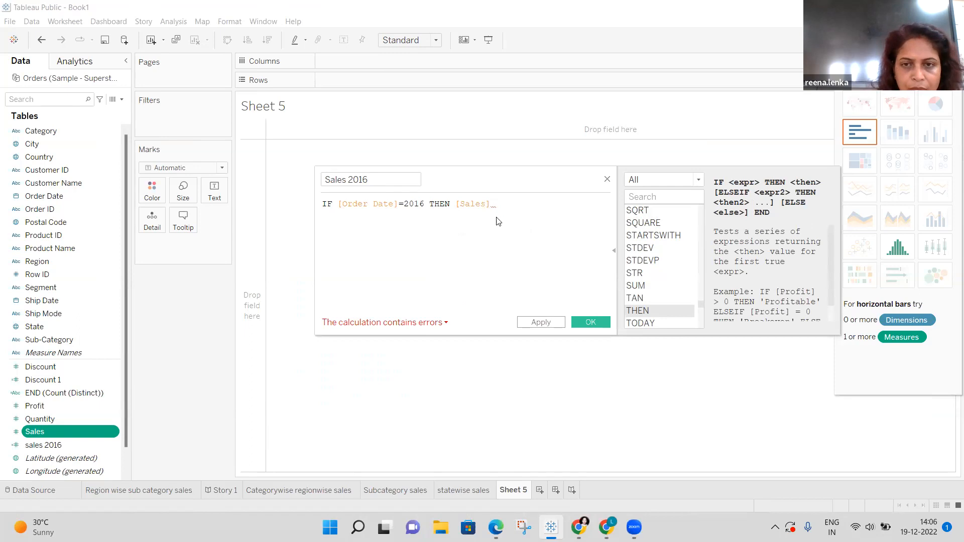
text(e)
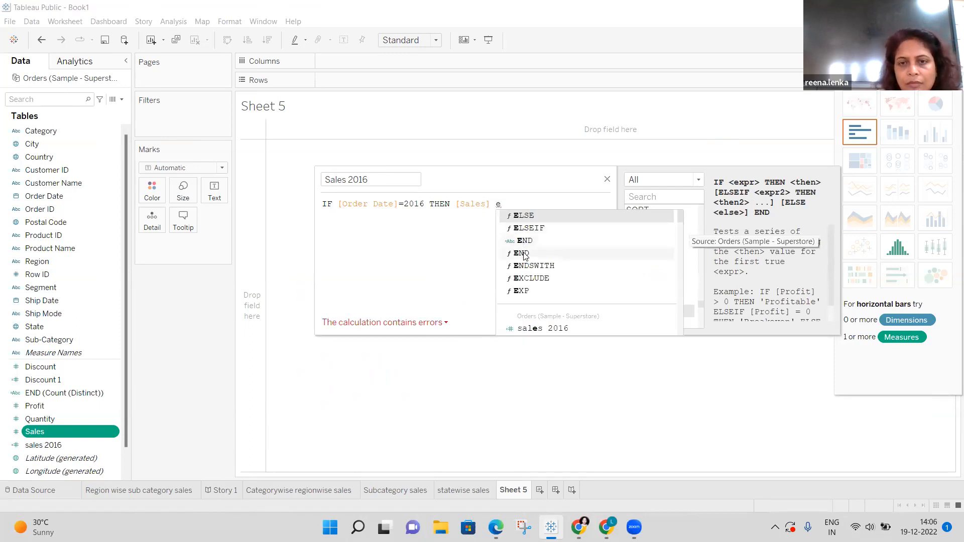
click(524, 253)
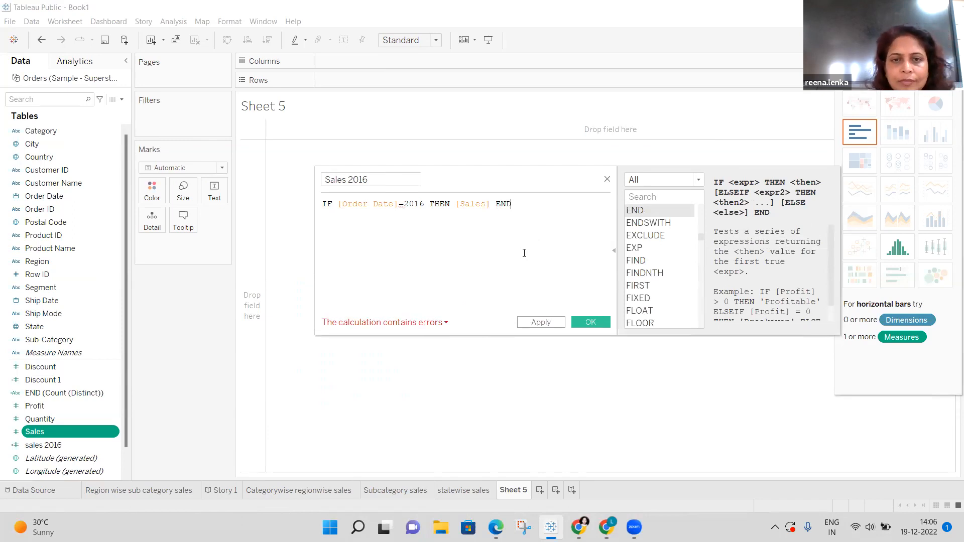
key(BackSpace)
key(BackSpace)
key(BackSpace)
key(BackSpace)
key(BackSpace)
key(BackSpace)
key(BackSpace)
key(BackSpace)
key(BackSpace)
key(BackSpace)
key(BackSpace)
key(BackSpace)
key(BackSpace)
key(BackSpace)
key(BackSpace)
key(BackSpace)
key(BackSpace)
key(BackSpace)
key(BackSpace)
key(BackSpace)
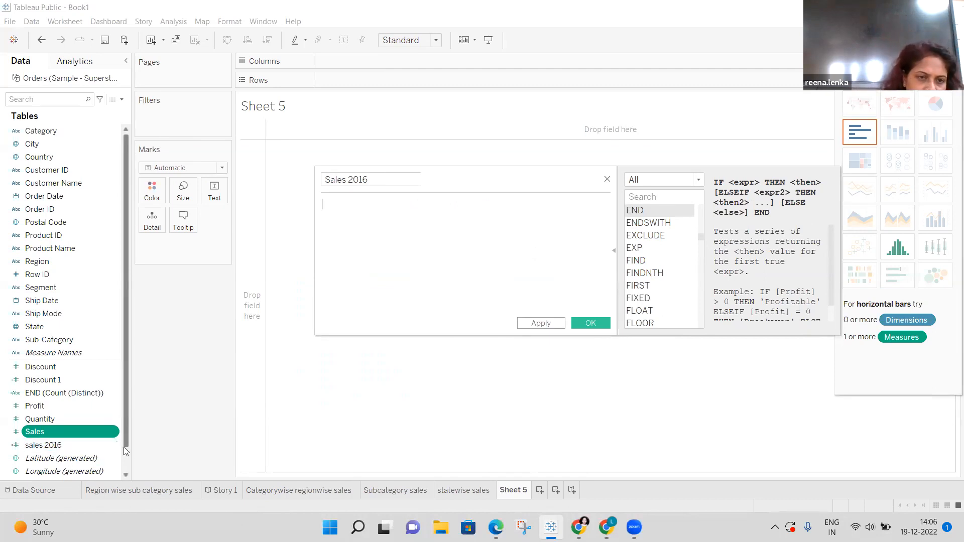
click(110, 446)
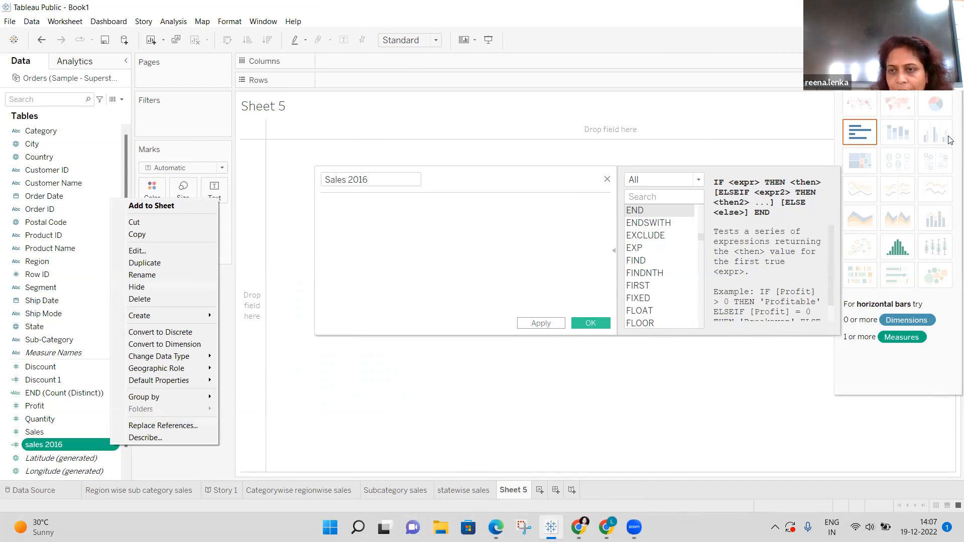
key(Escape)
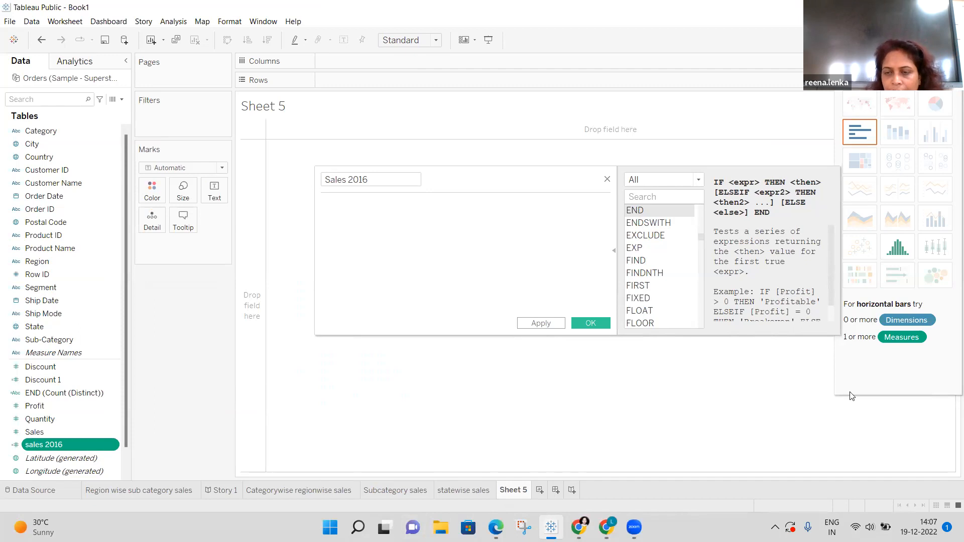
scroll(834, 319, down, 1)
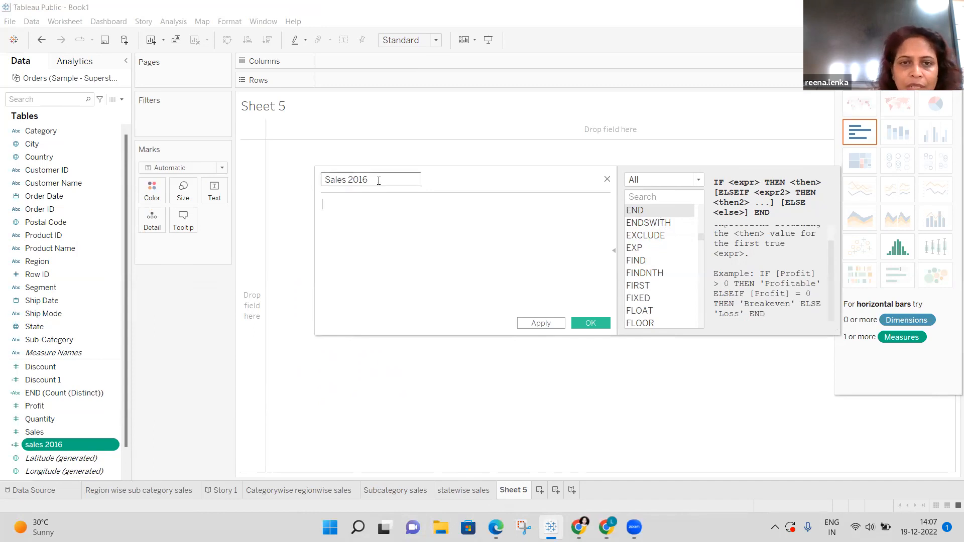
Rename the calculation to 'END'.
key(BackSpace)
key(BackSpace)
key(BackSpace)
key(BackSpace)
key(BackSpace)
key(BackSpace)
key(BackSpace)
key(BackSpace)
key(BackSpace)
key(BackSpace)
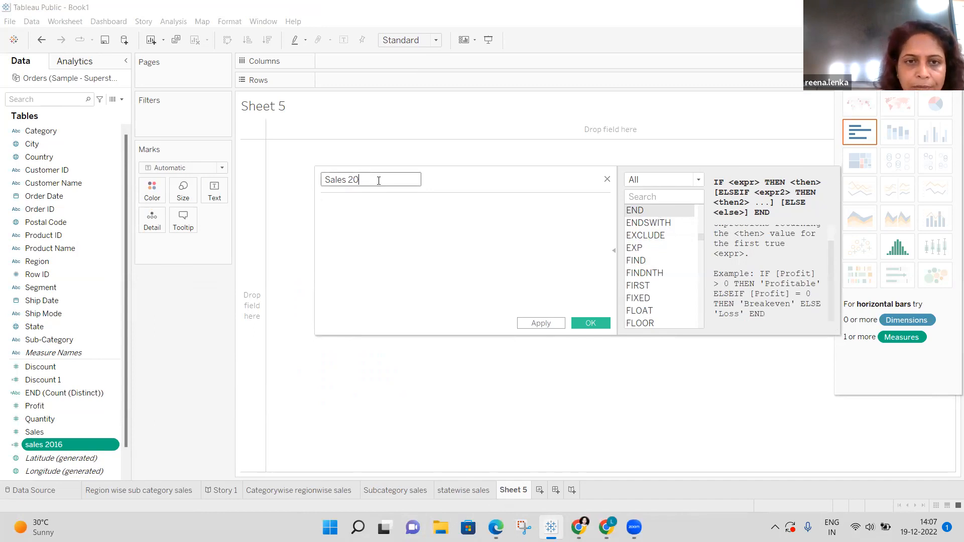
text(End)
key(BackSpace)
key(BackSpace)
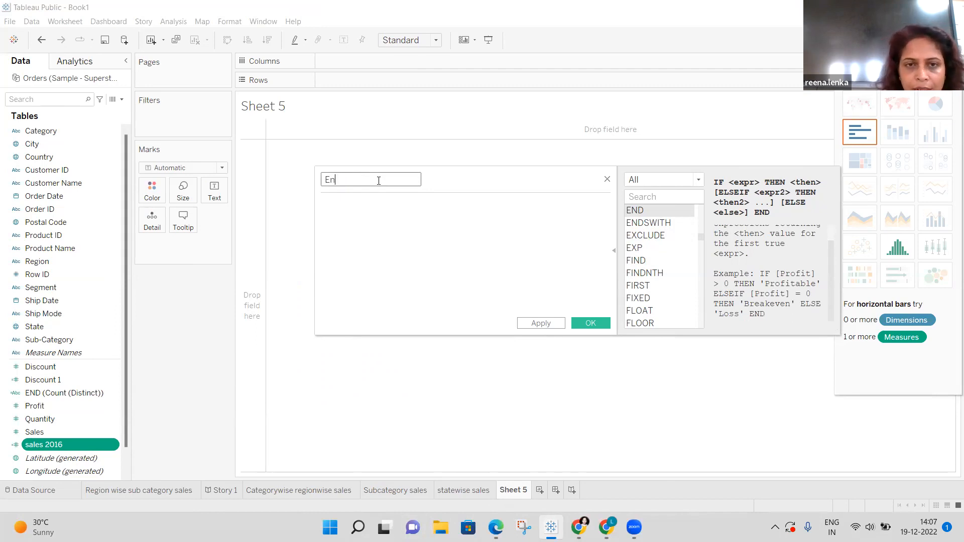
text(ND)
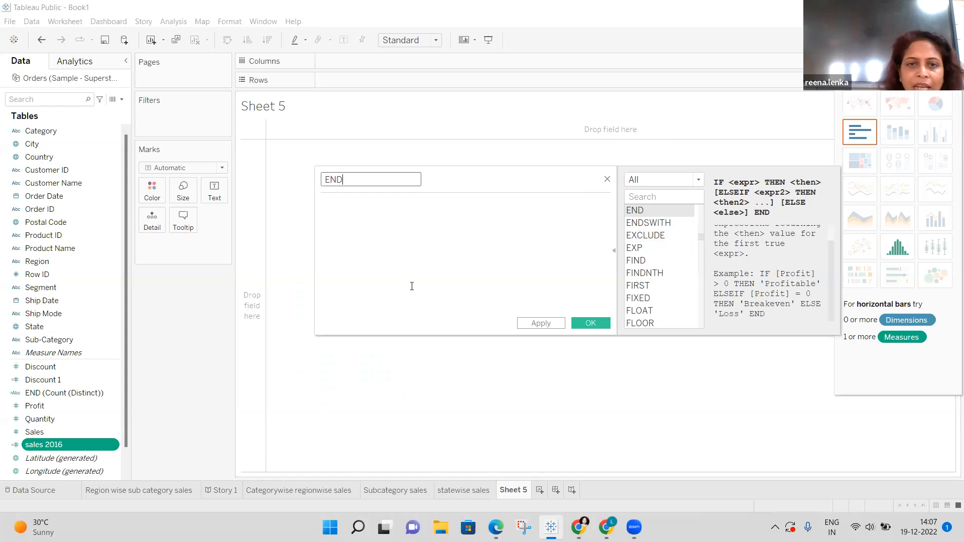
Write the formula IF [Profit]>0 THEN using autocomplete for IF, Profit and THEN.
click(360, 211)
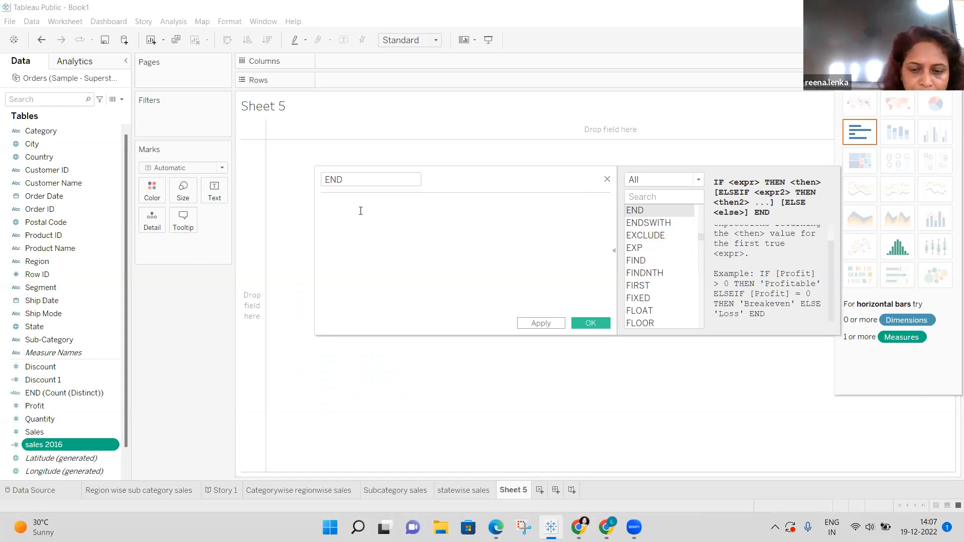
text(i)
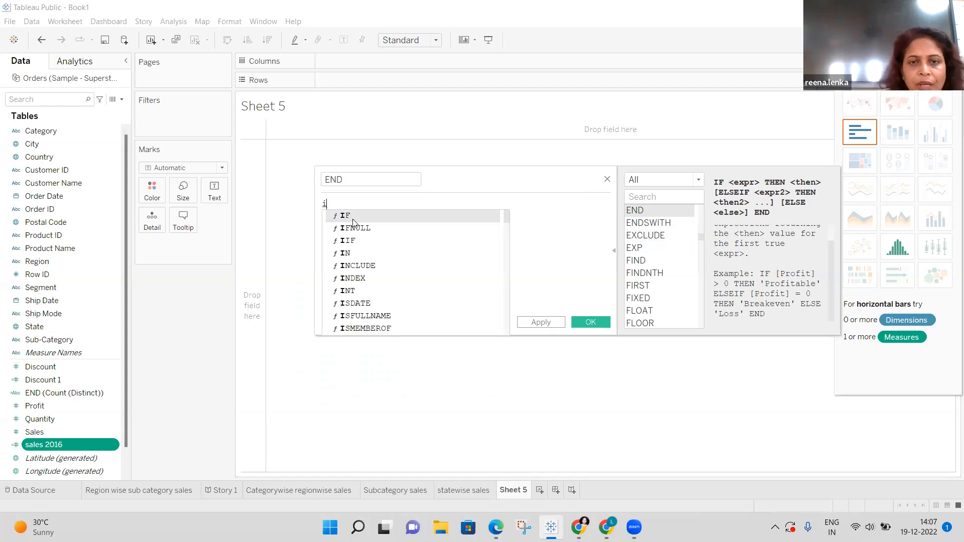
click(354, 217)
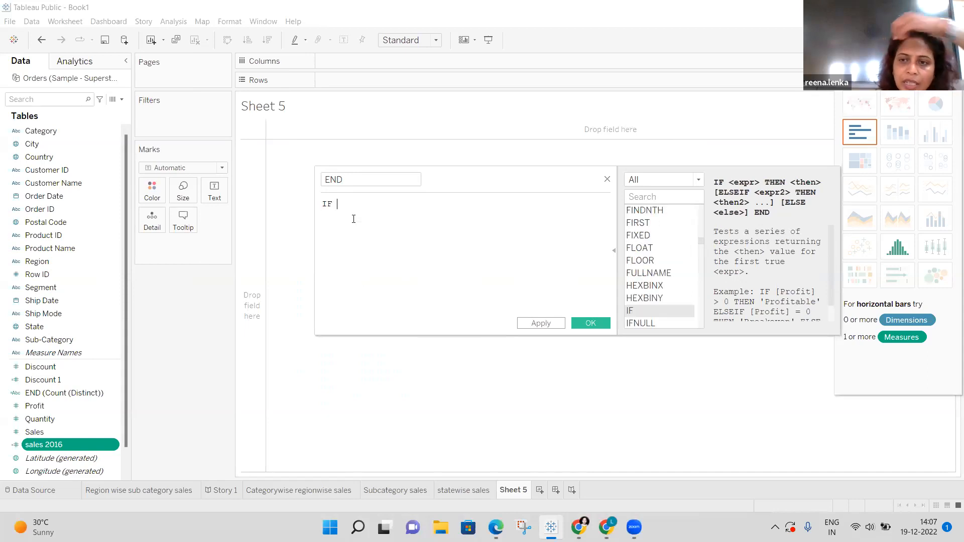
text(p)
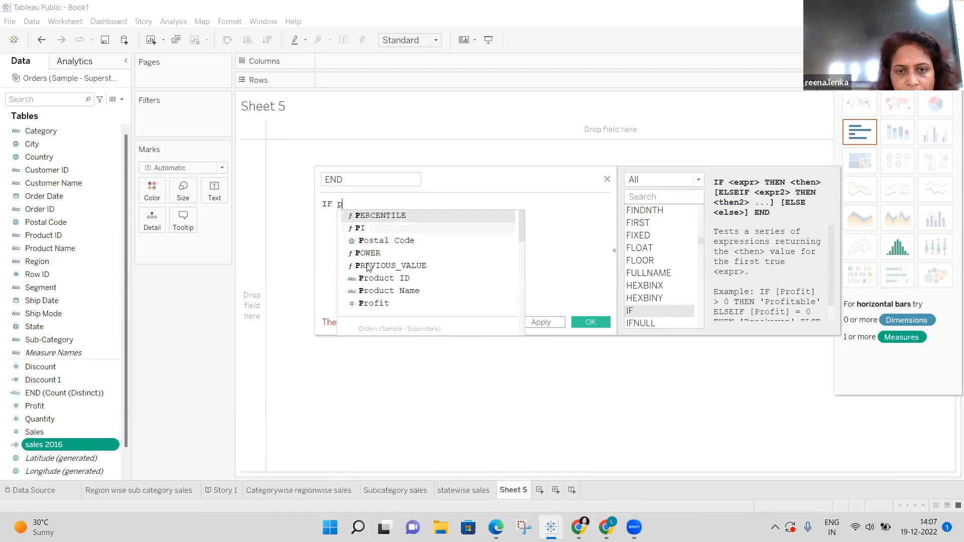
double_click(376, 304)
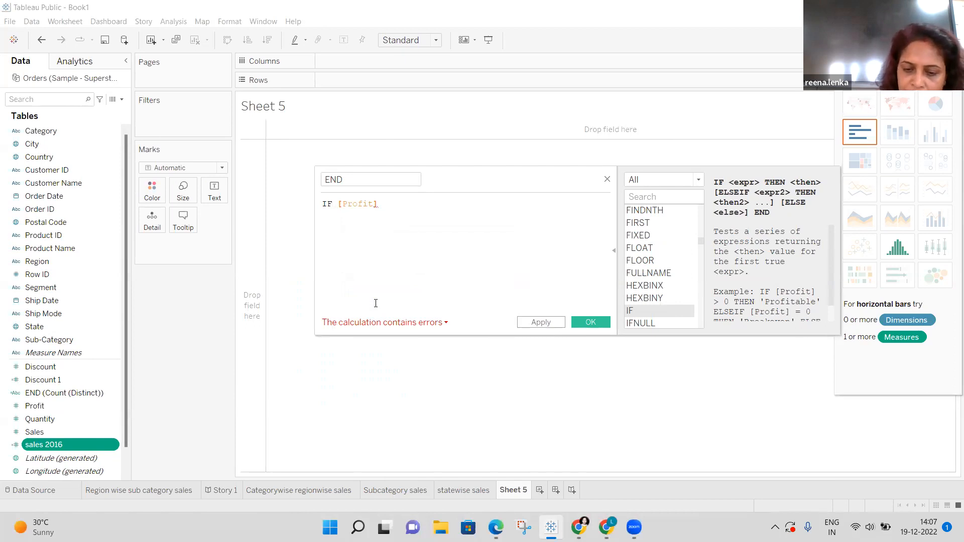
text(>)
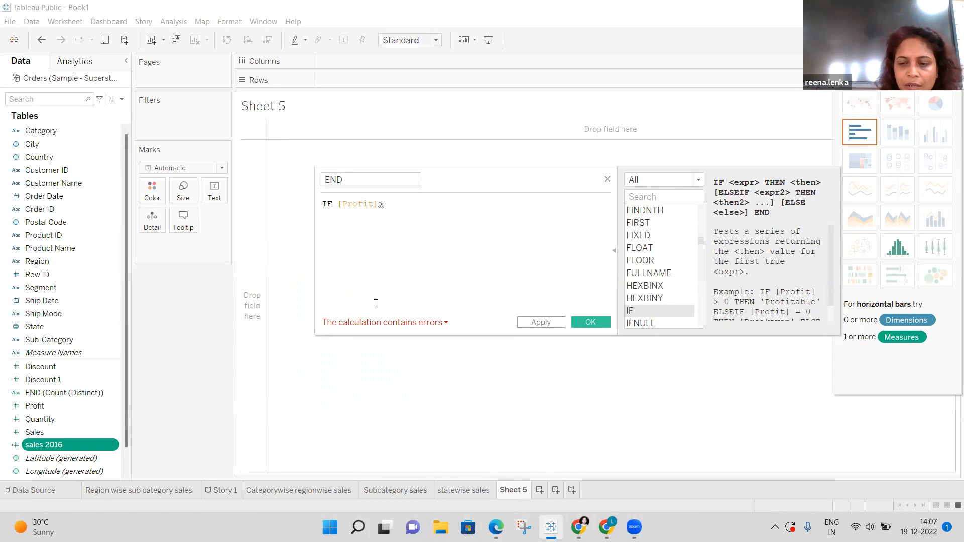
key(BackSpace)
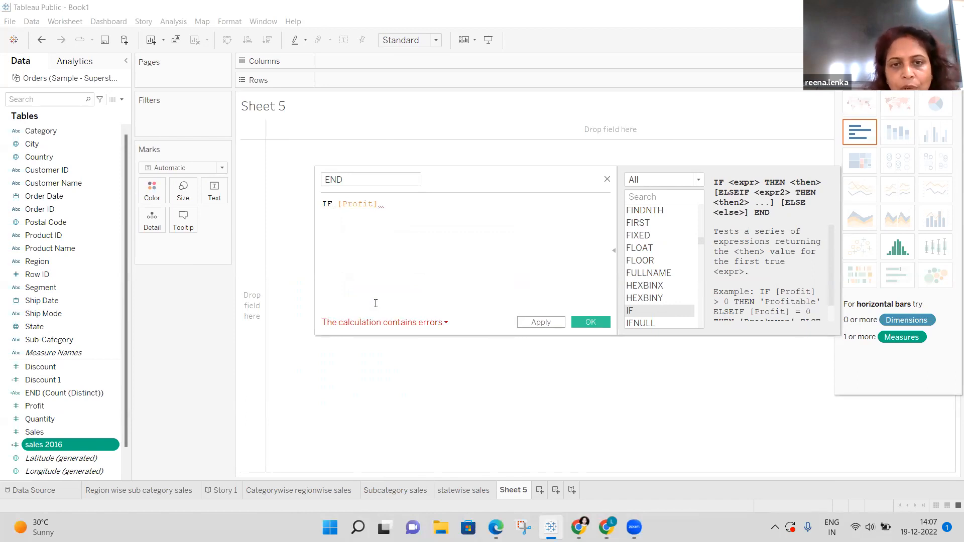
key(BackSpace)
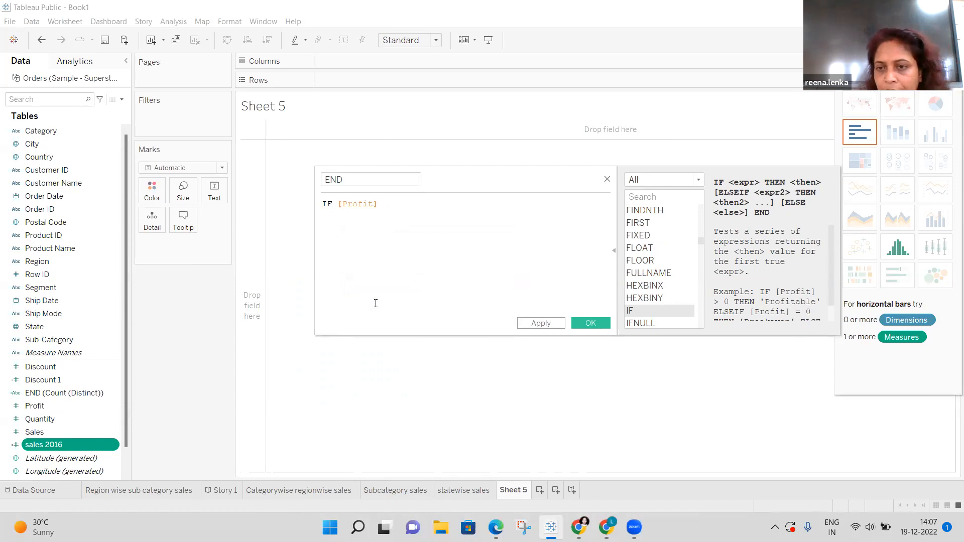
text(>)
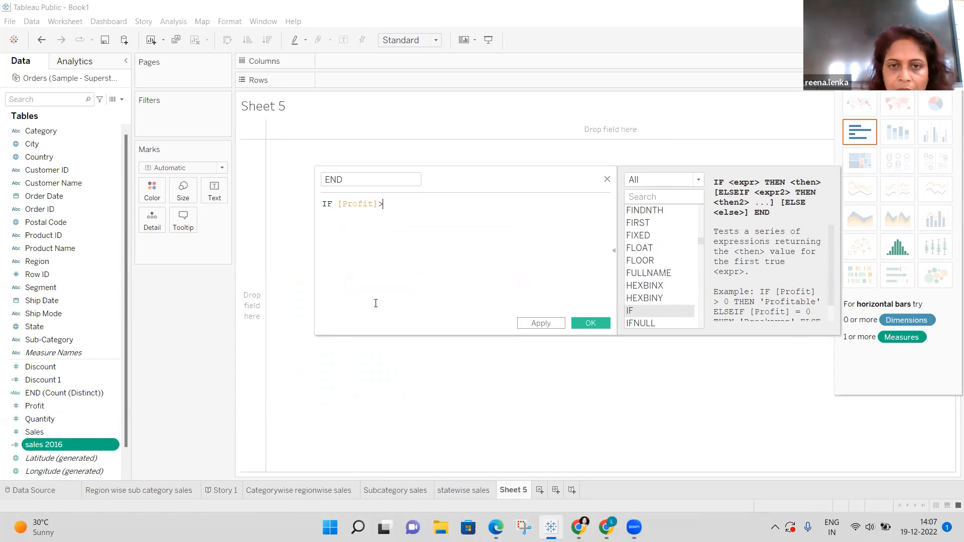
text(0)
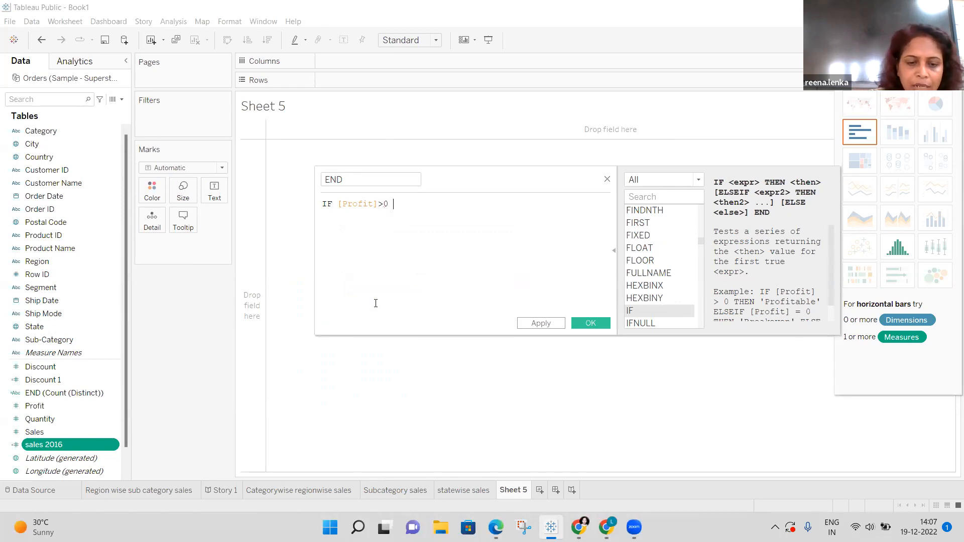
text( t)
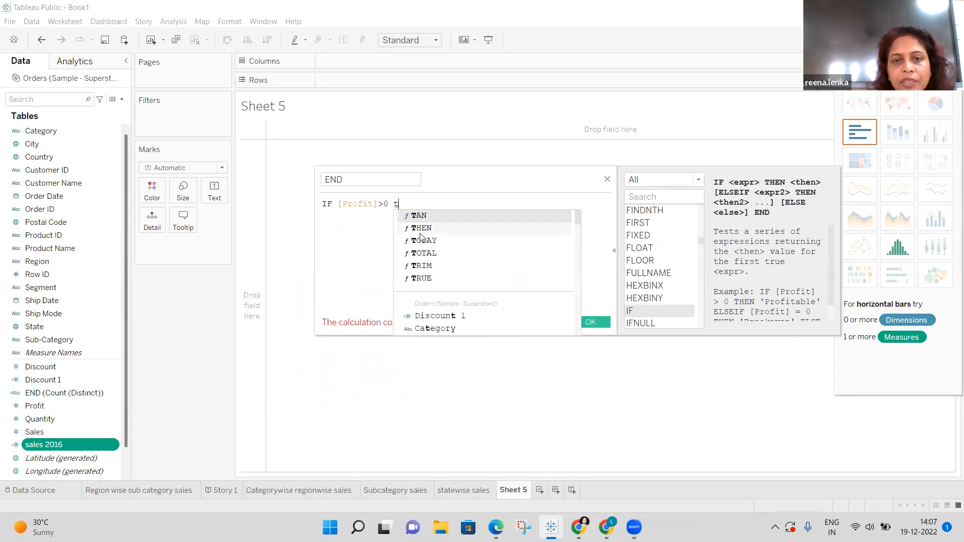
click(421, 229)
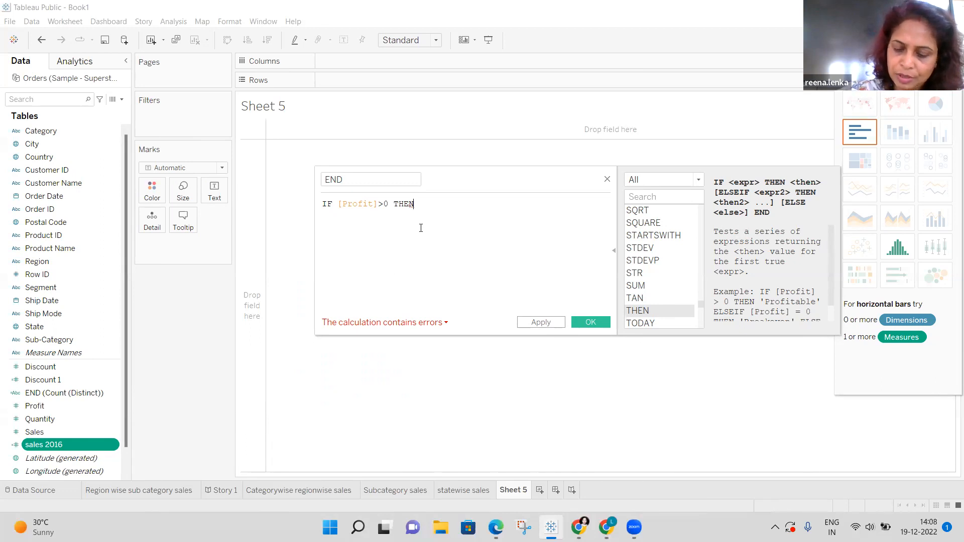
Add the "Profitable" result after THEN.
text(:)
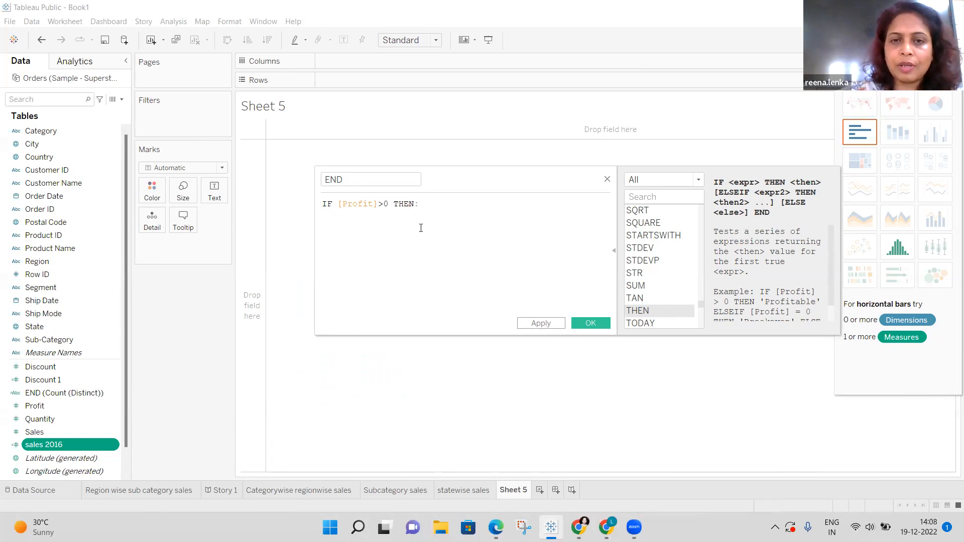
key(BackSpace)
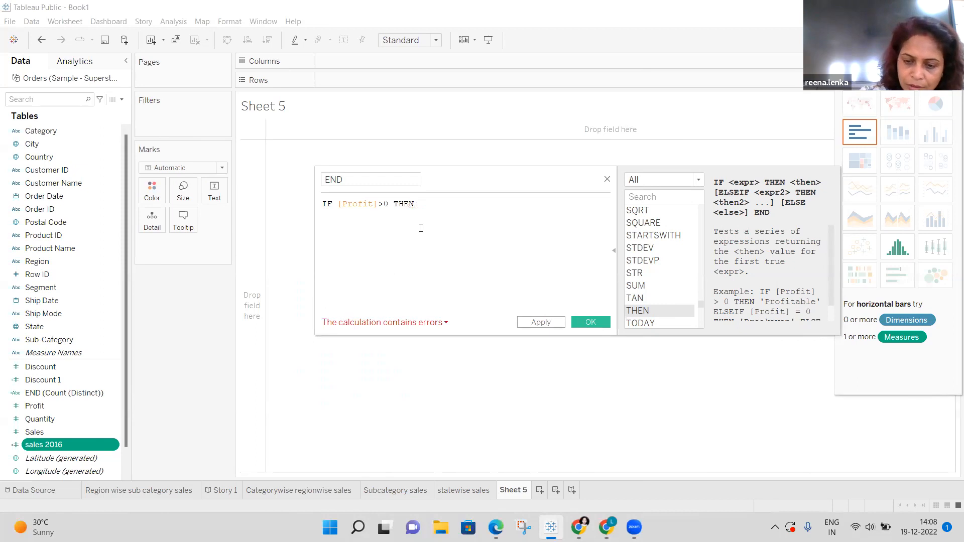
text(;)
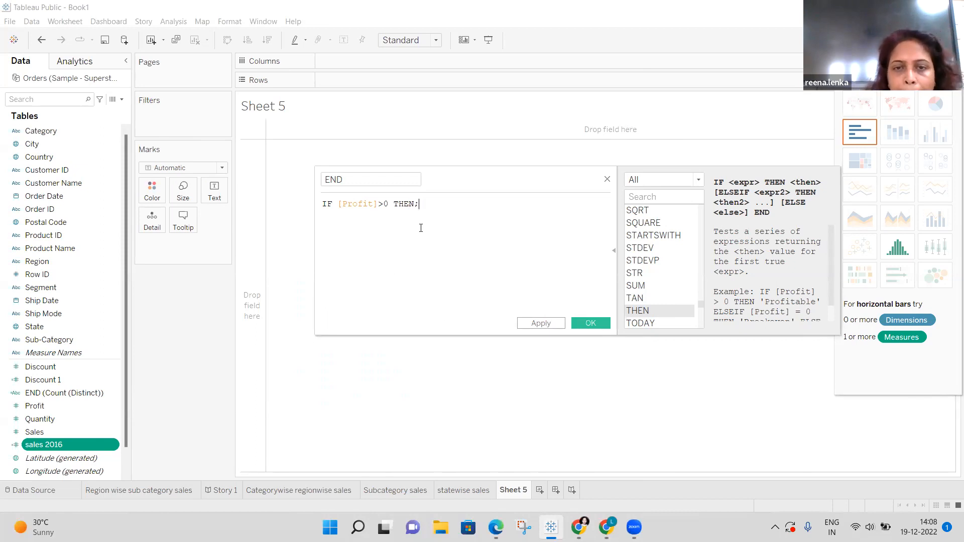
key(BackSpace)
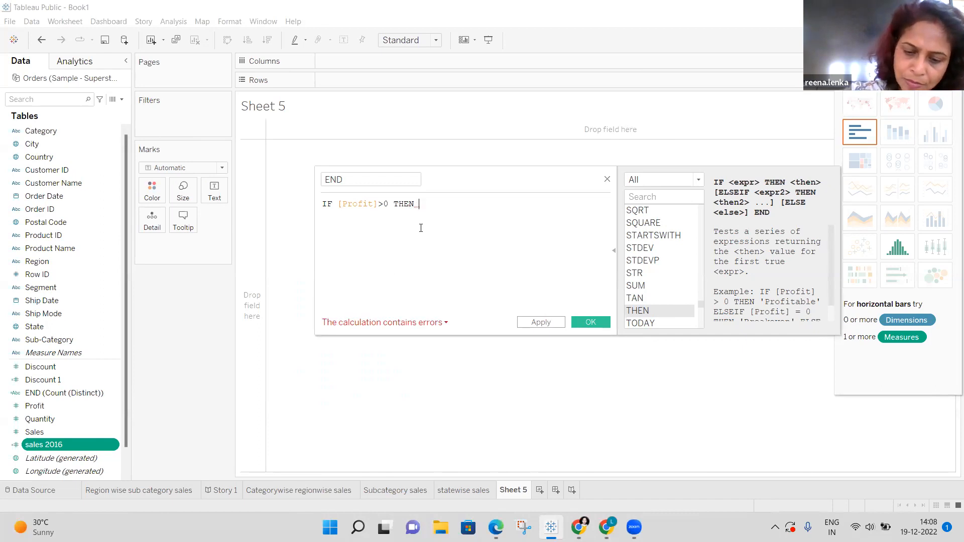
text(;)
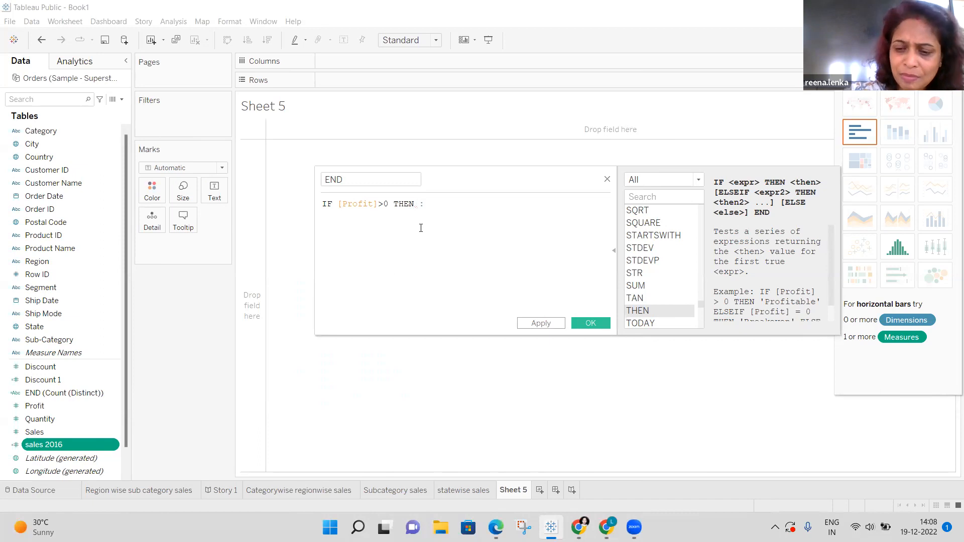
key(BackSpace)
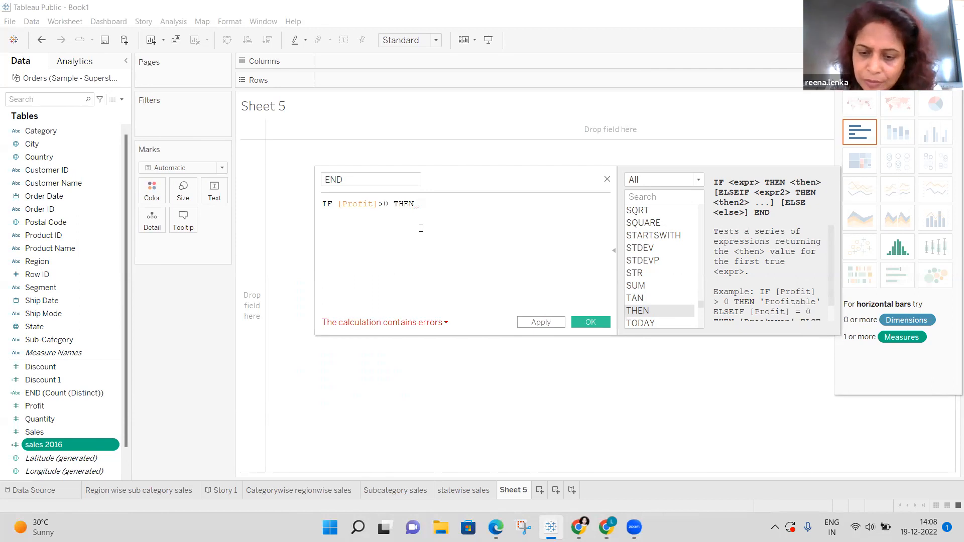
text(")
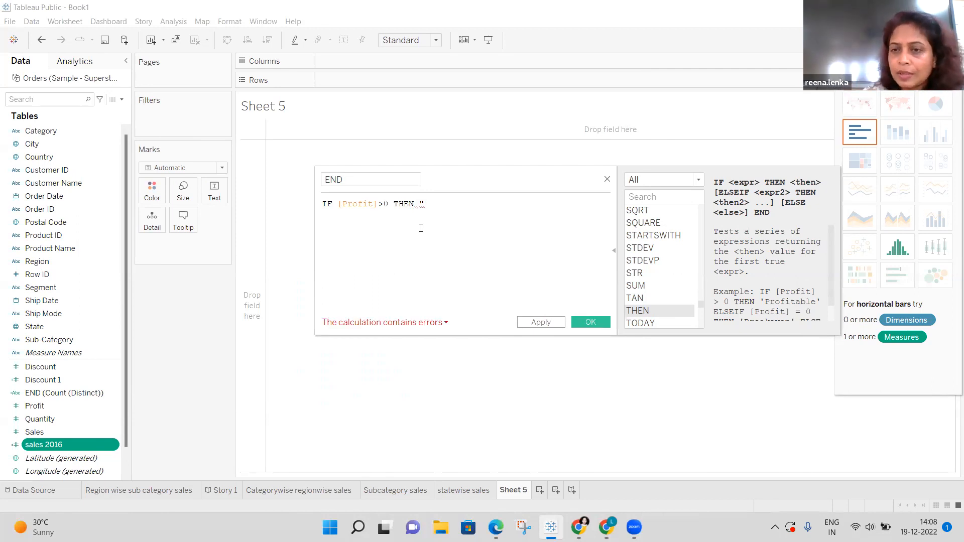
text(p)
key(BackSpace)
text(Profitable)
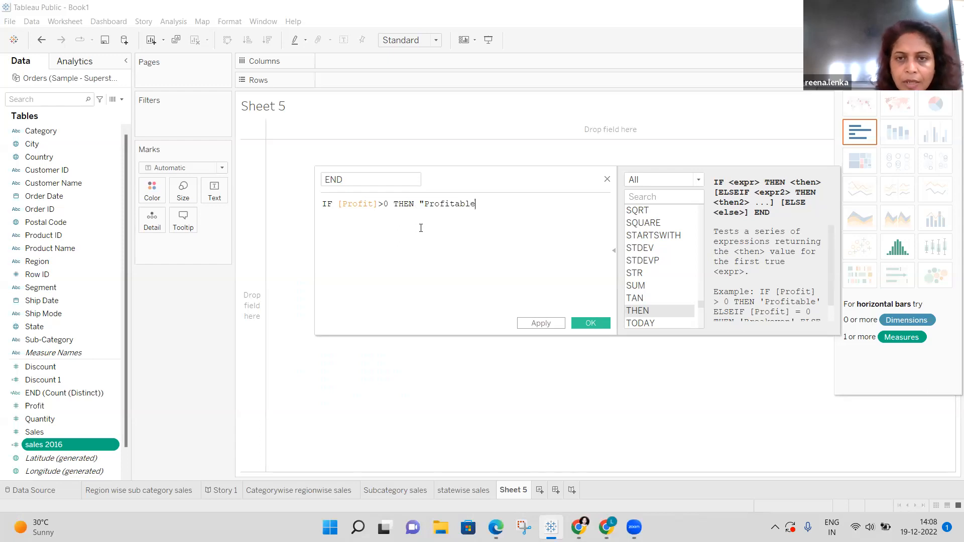
text(")
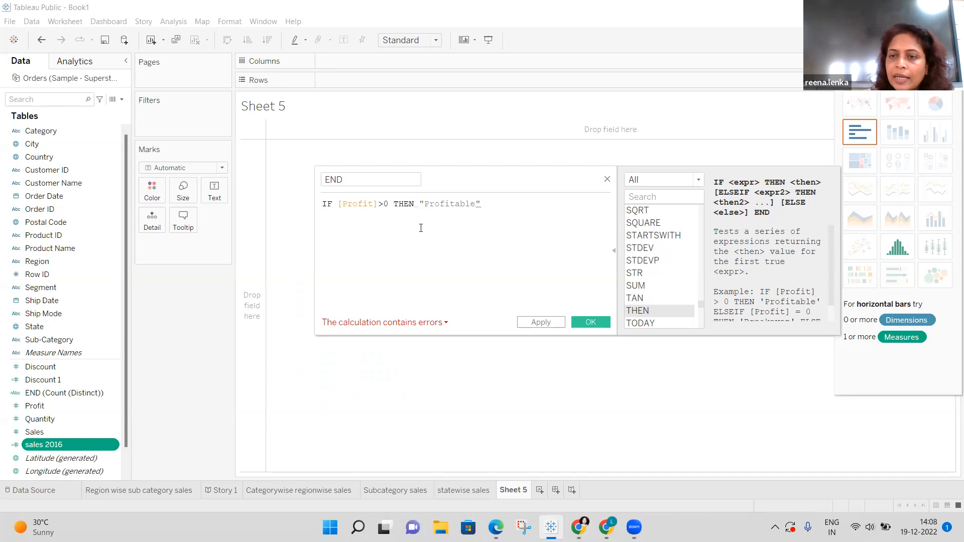
text( e)
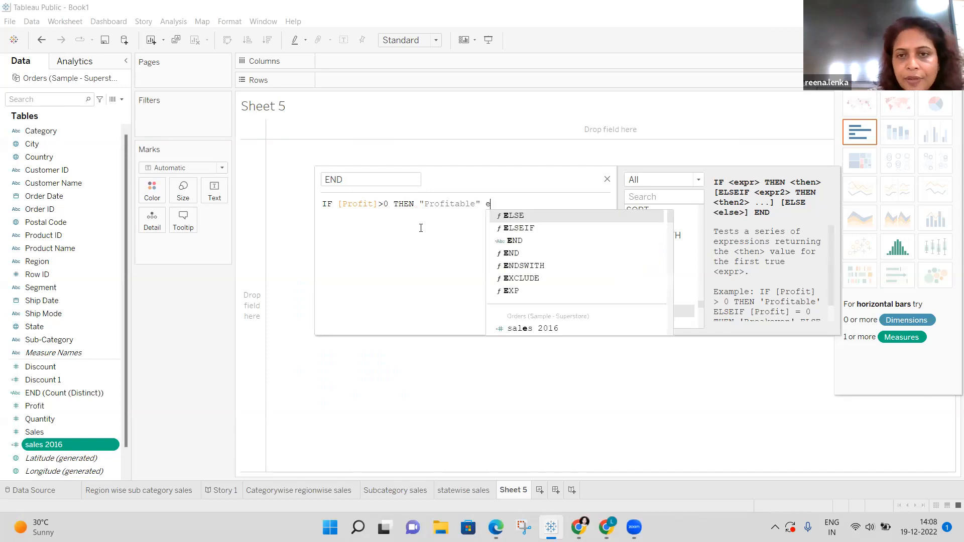
Add the branch ELSEIF [Profit] =0 THEN.
key(Down)
key(Return)
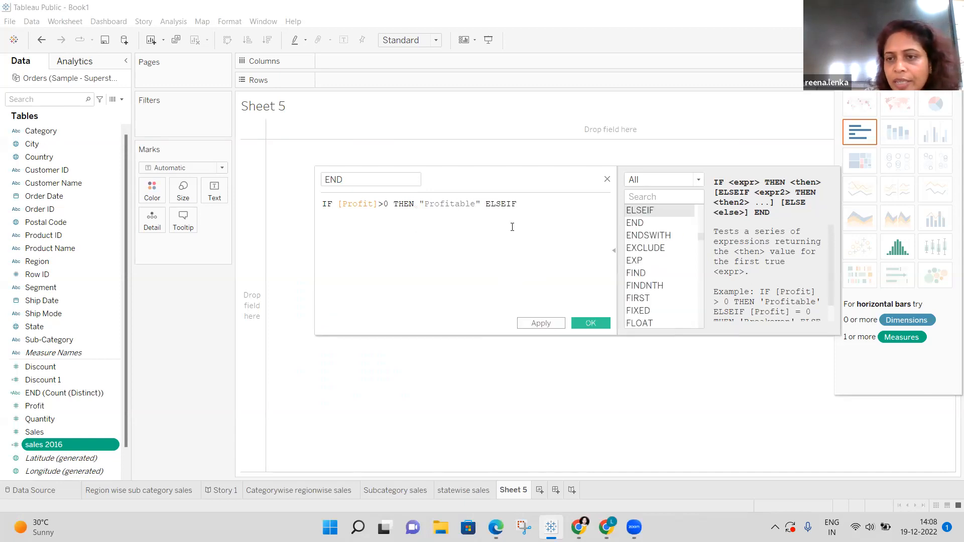
click(832, 318)
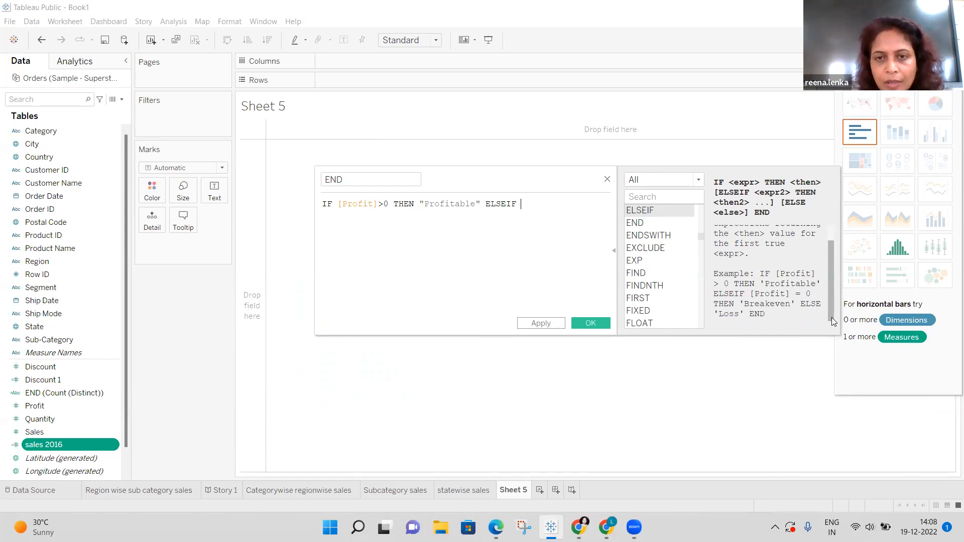
text([)
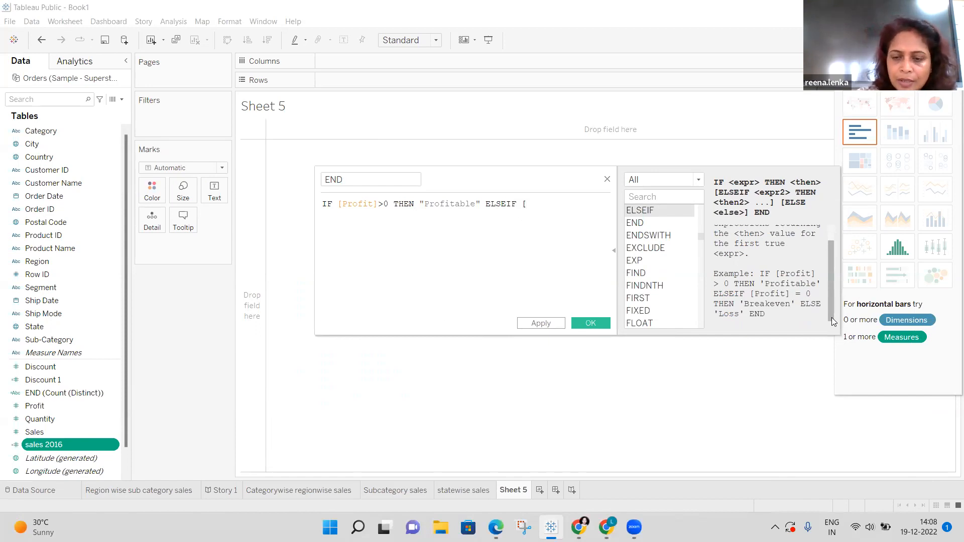
key(BackSpace)
text(p)
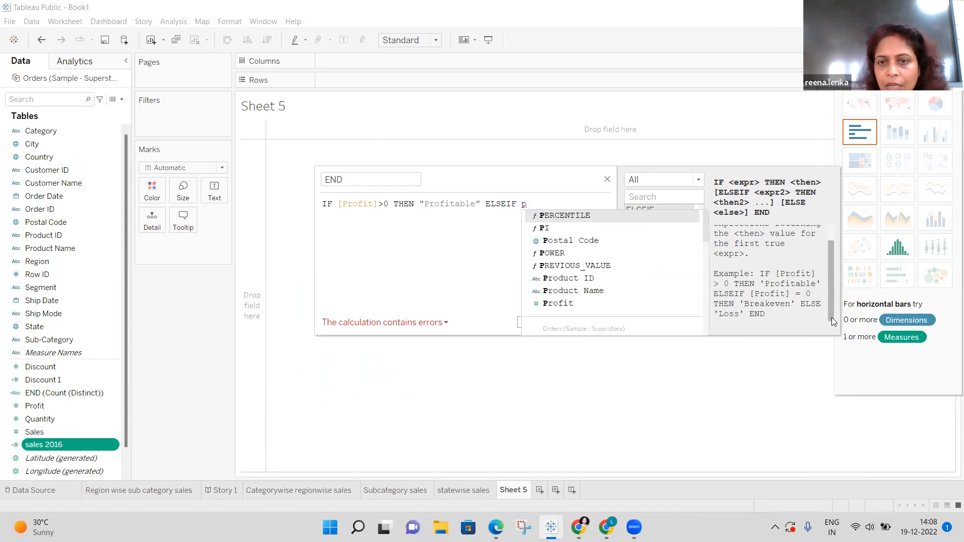
click(554, 304)
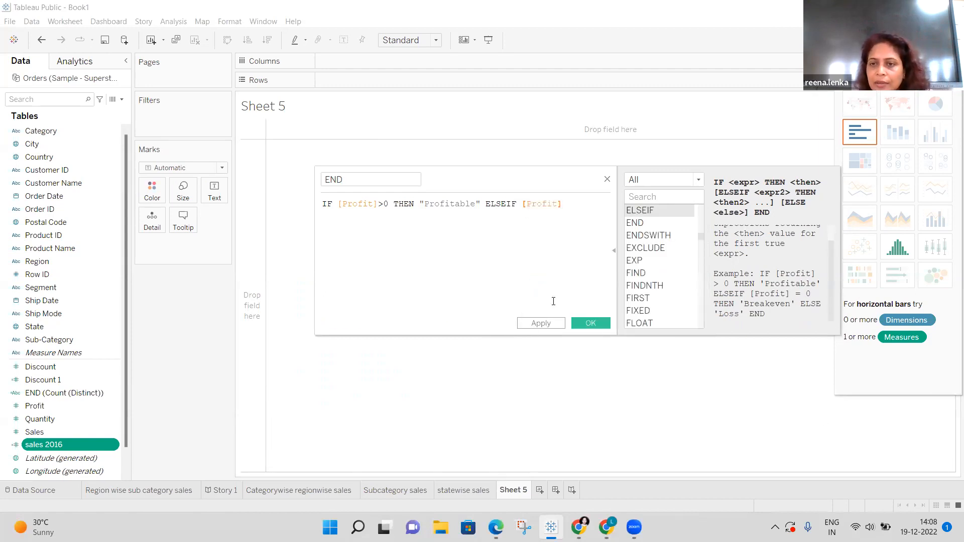
text(=)
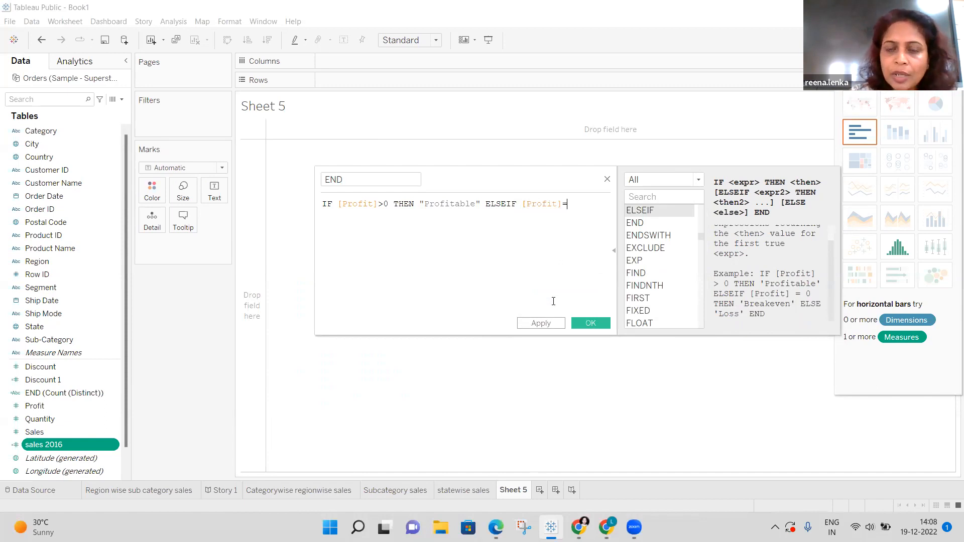
text(0)
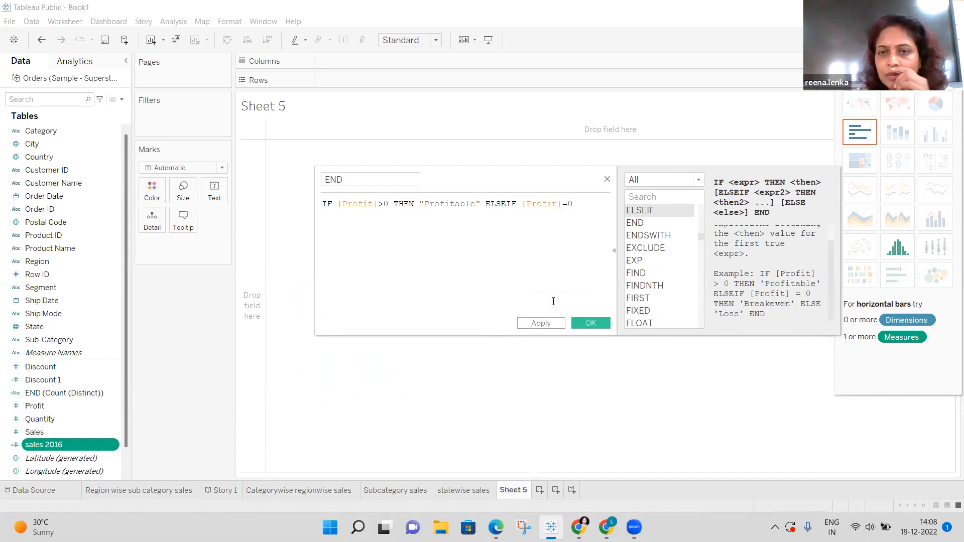
key(BackSpace)
key(BackSpace)
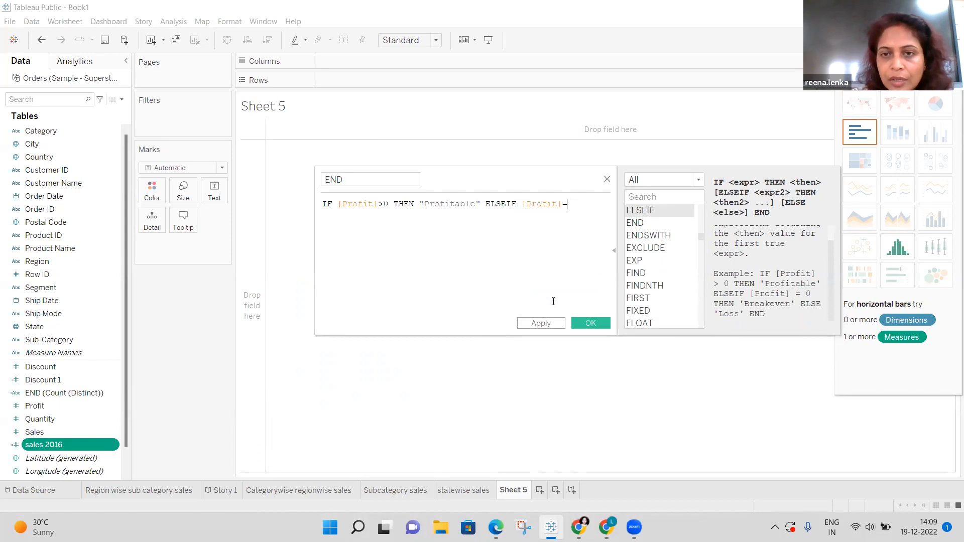
text(=0)
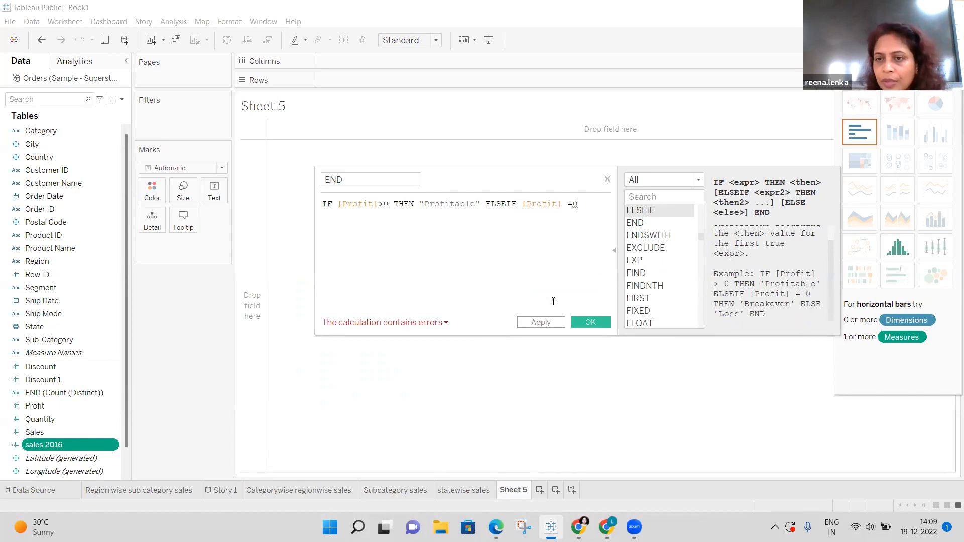
text( t)
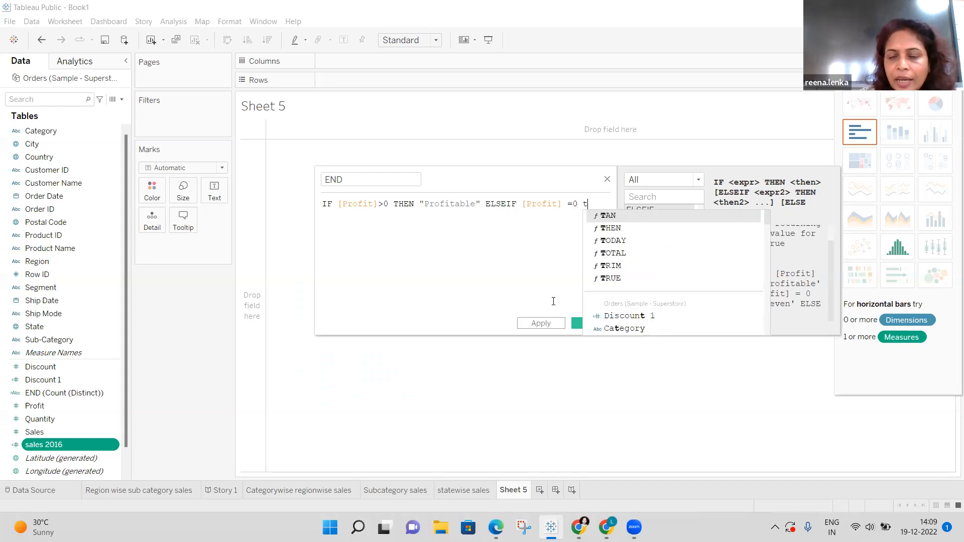
click(614, 229)
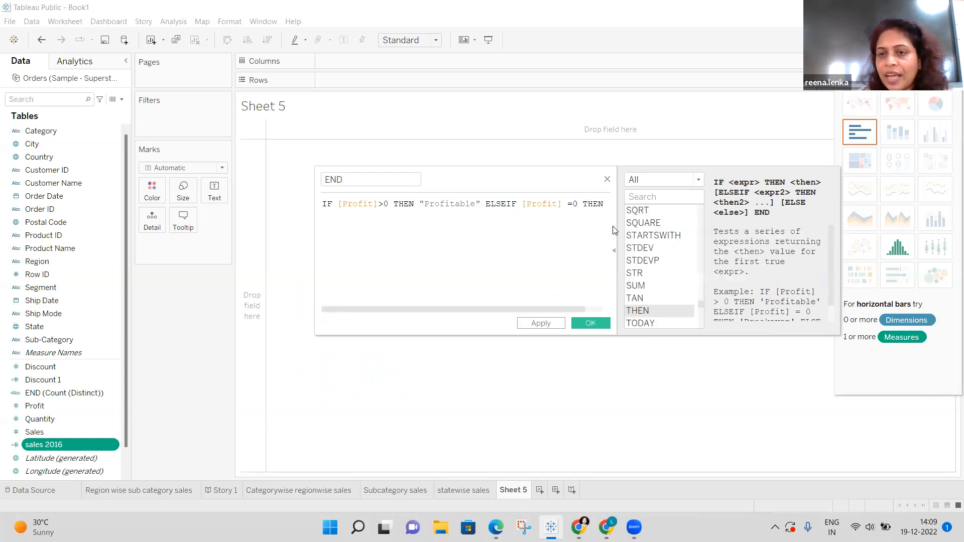
Add the "breakeven" result followed by ELSE.
click(832, 323)
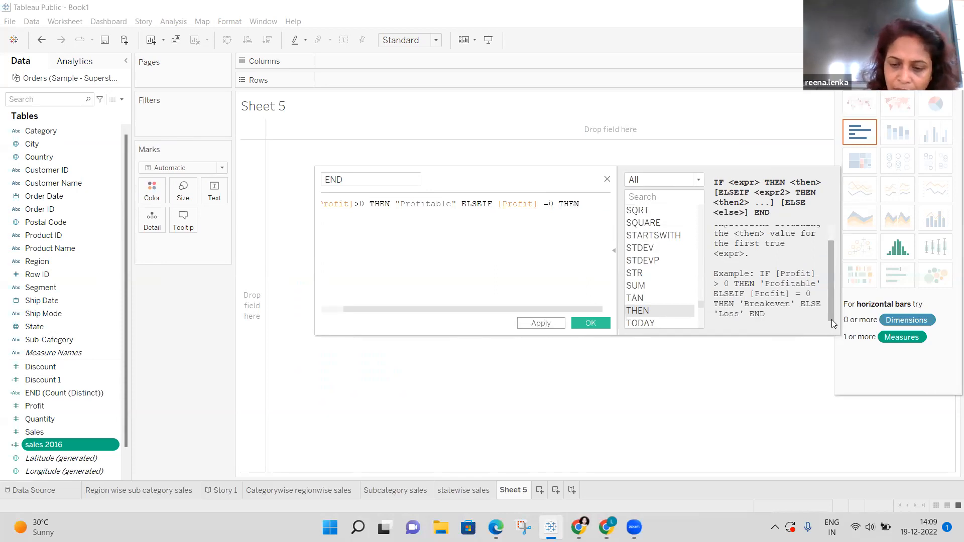
text(")
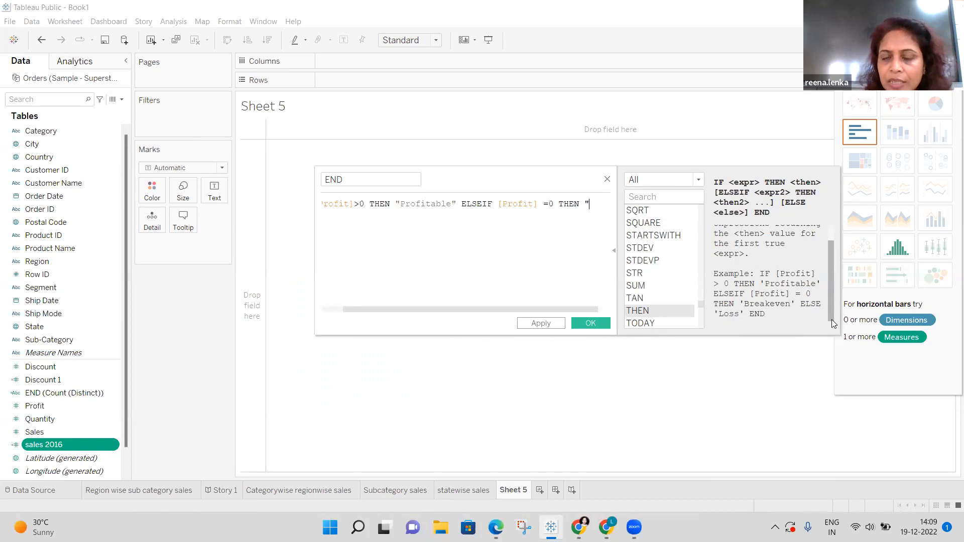
text(breakeven)
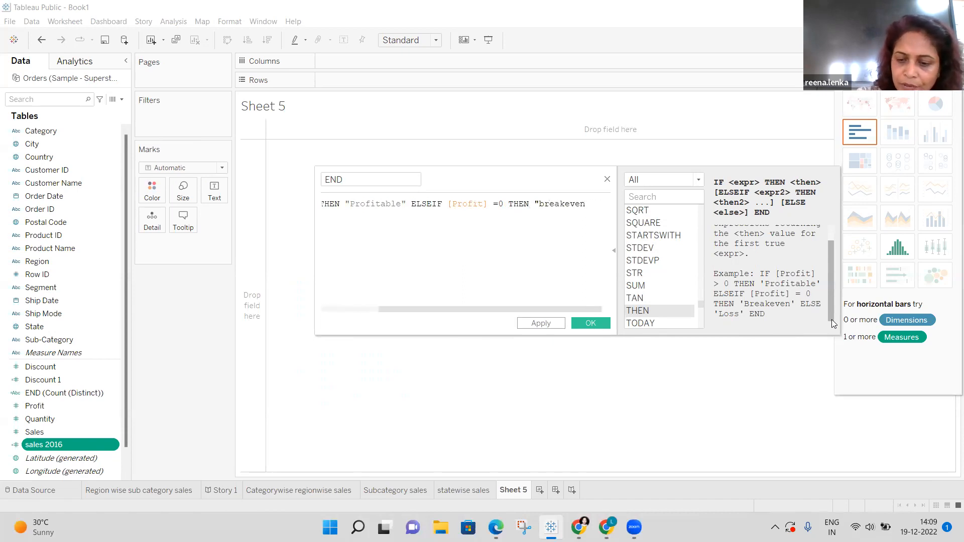
text(" E)
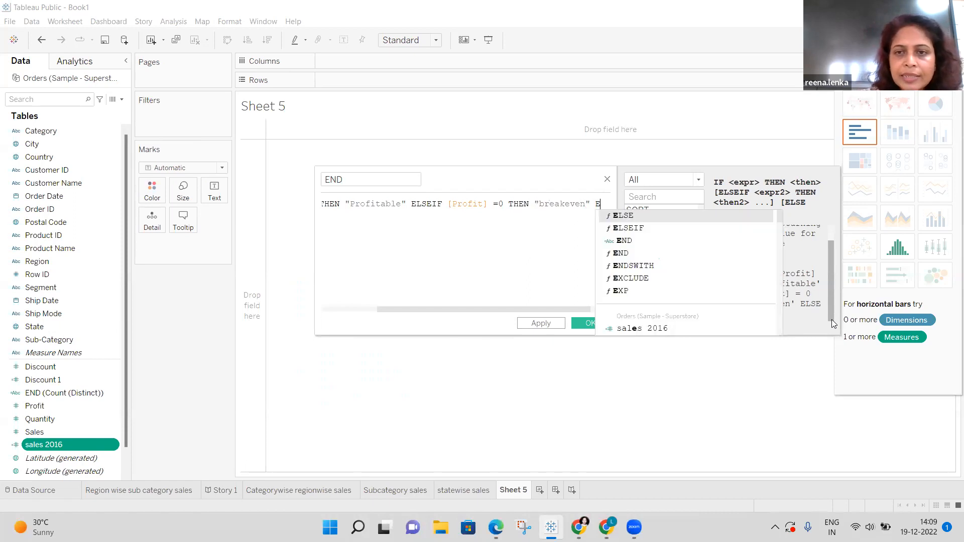
click(640, 215)
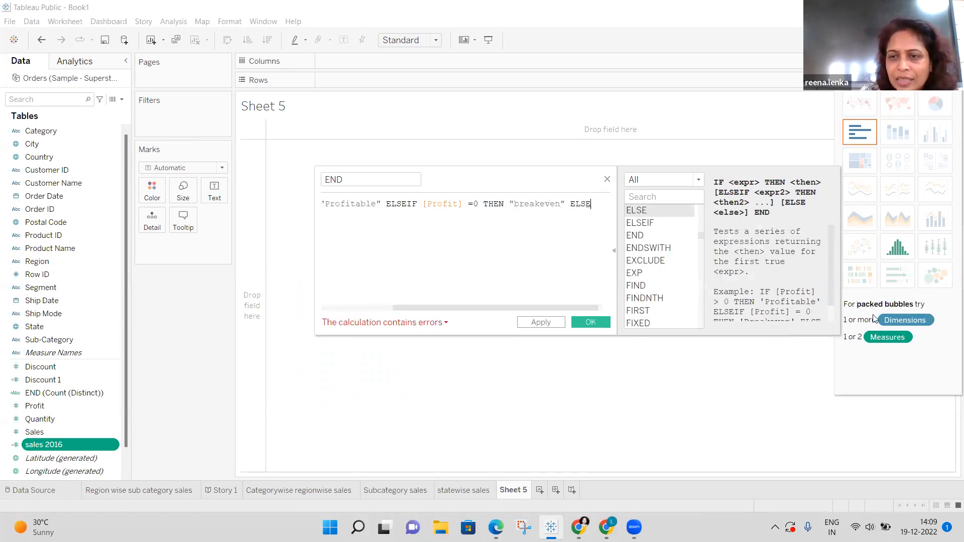
scroll(831, 323, down, 1)
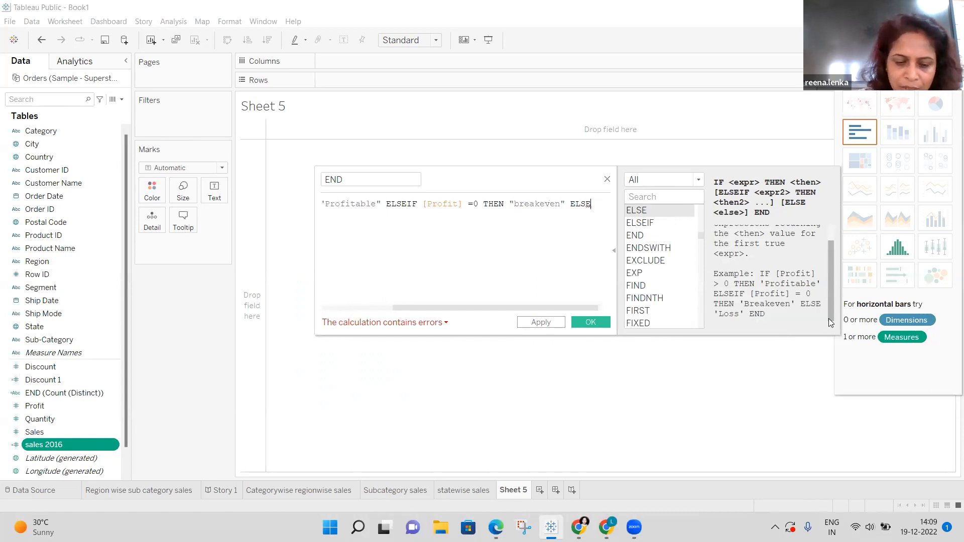
Add the "loss" result and close the IF statement with END.
text(")
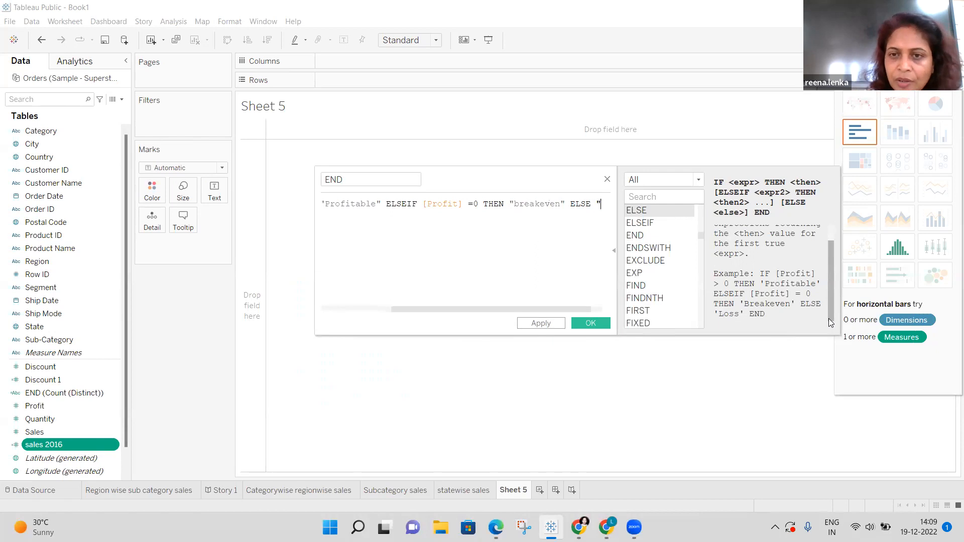
key(BackSpace)
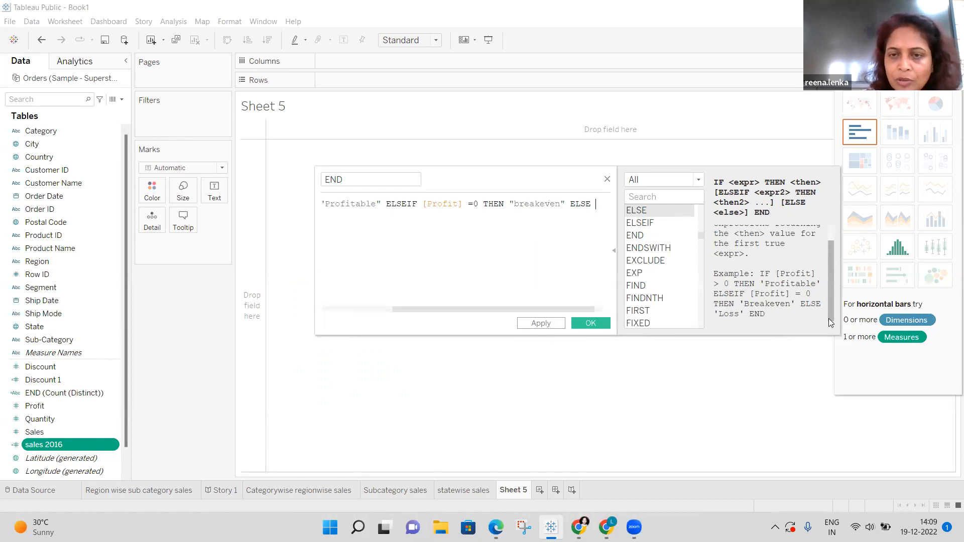
text(l)
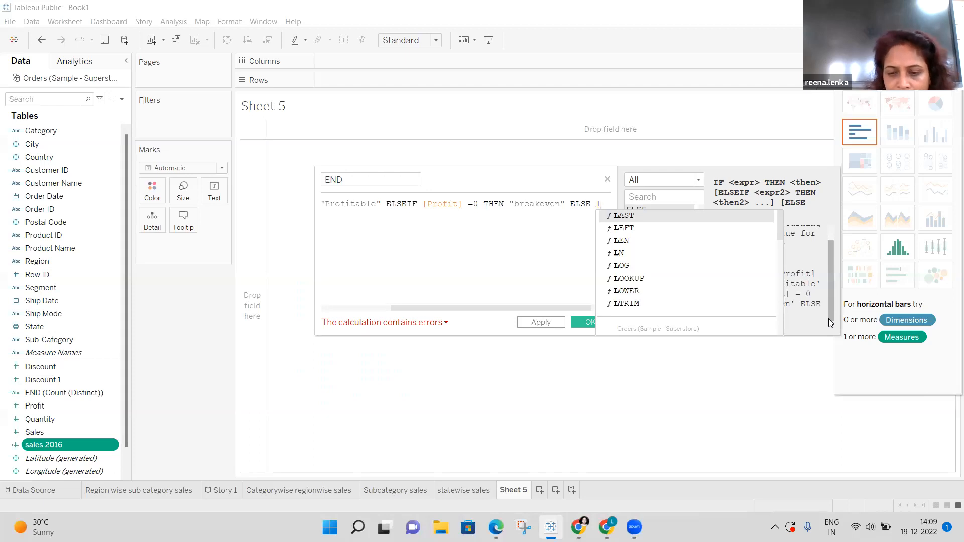
text(o)
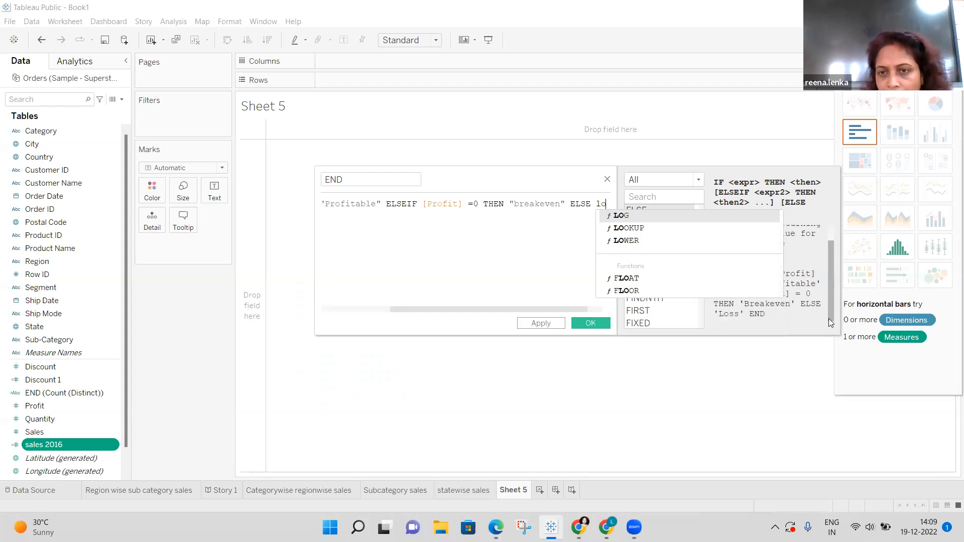
key(Escape)
key(BackSpace)
key(BackSpace)
text("loss)
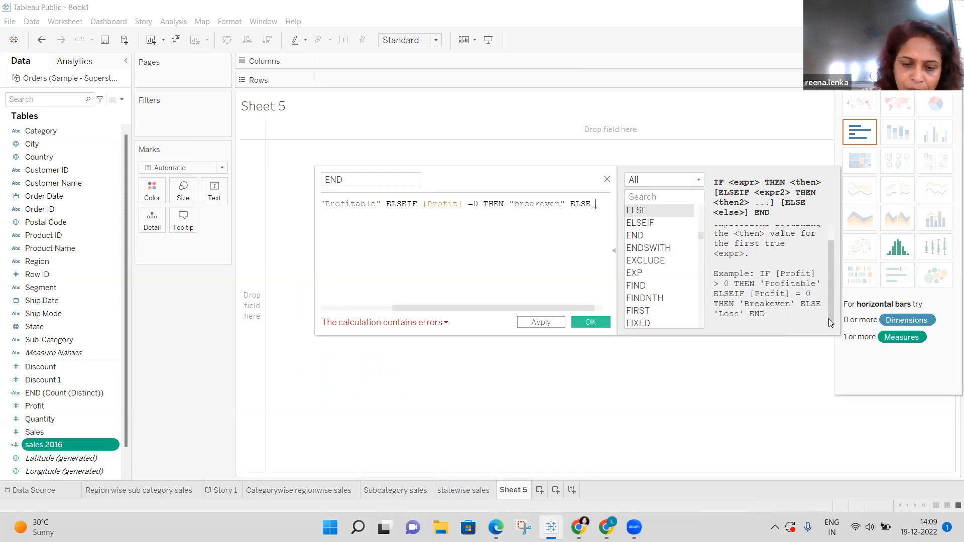
text(")
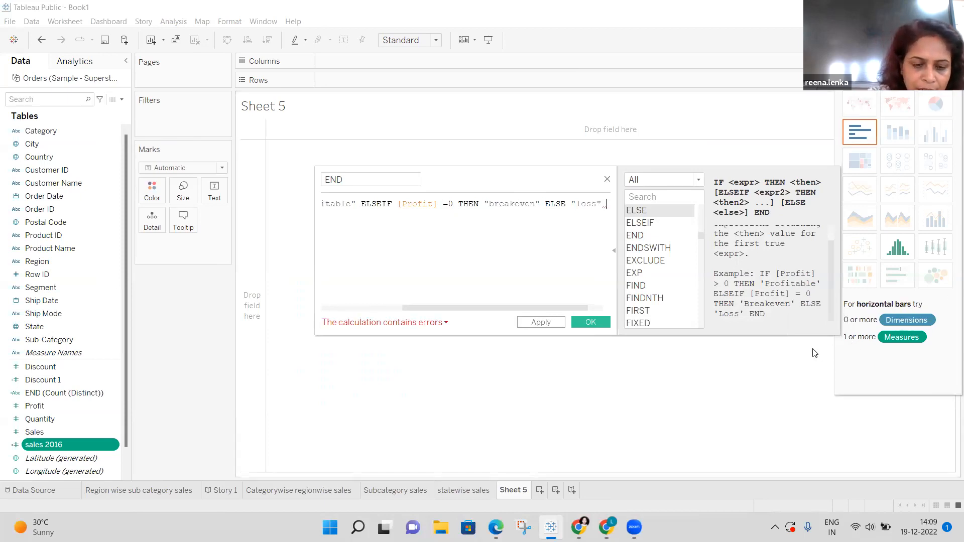
text( e)
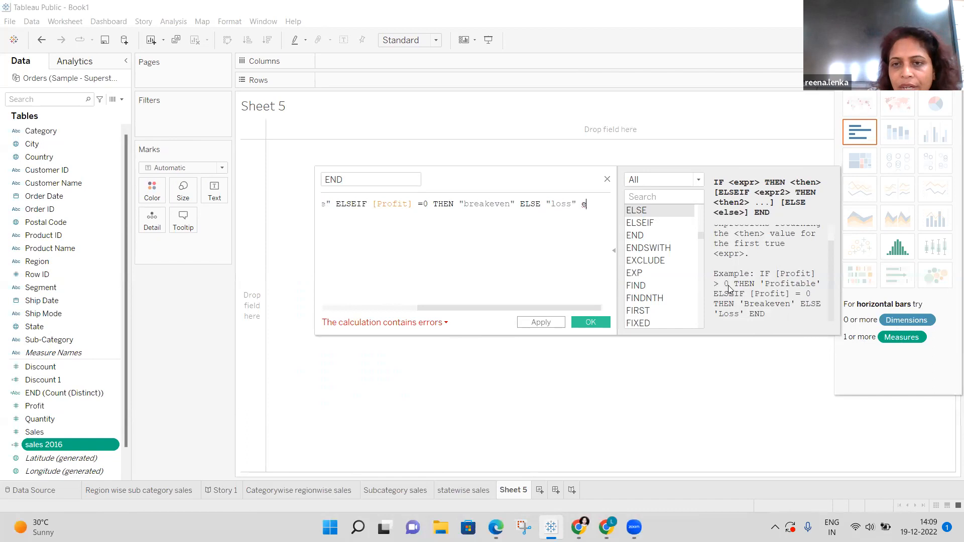
click(634, 236)
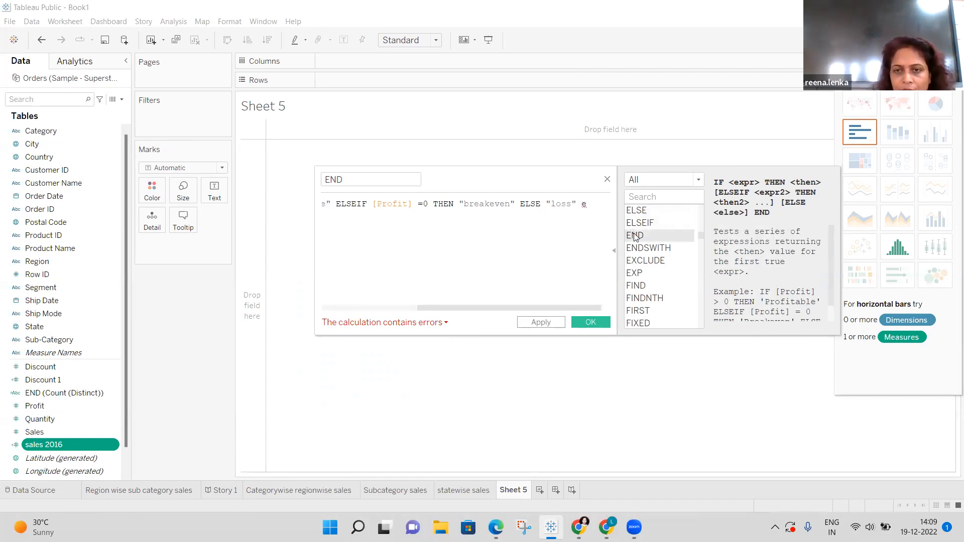
double_click(646, 242)
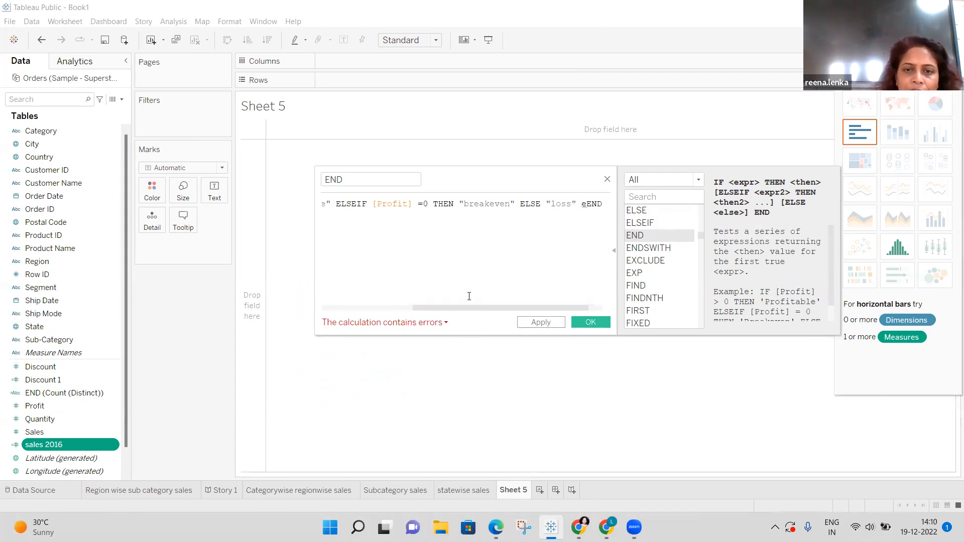
click(324, 308)
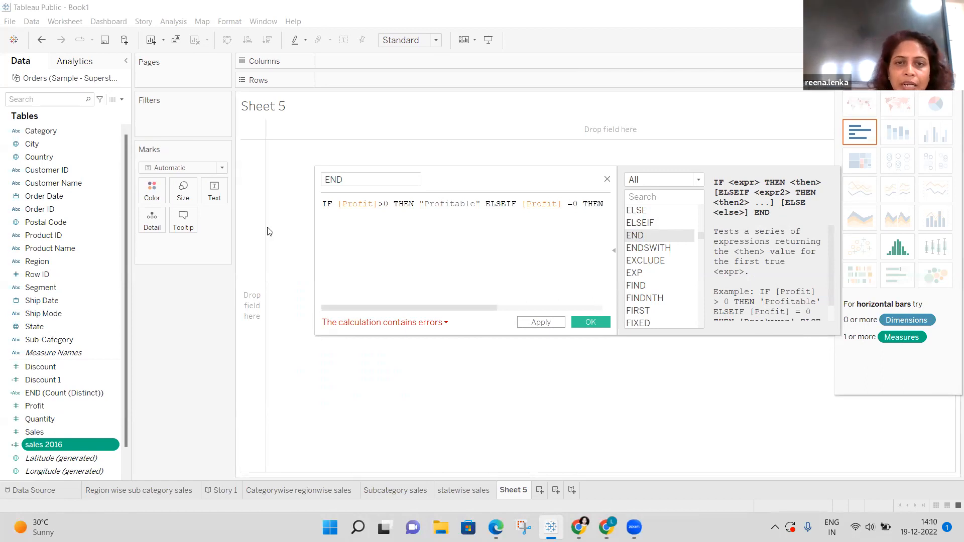
Space the comparisons as [Profit] > 0 and [Profit] = 0, and capitalise the label to "Breakeven".
text(>)
click(387, 203)
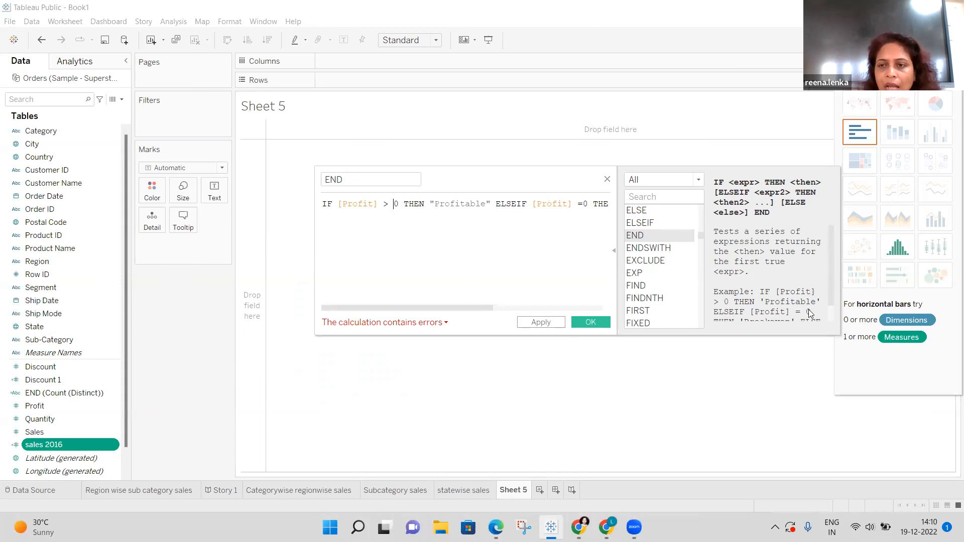
scroll(835, 315, down, 1)
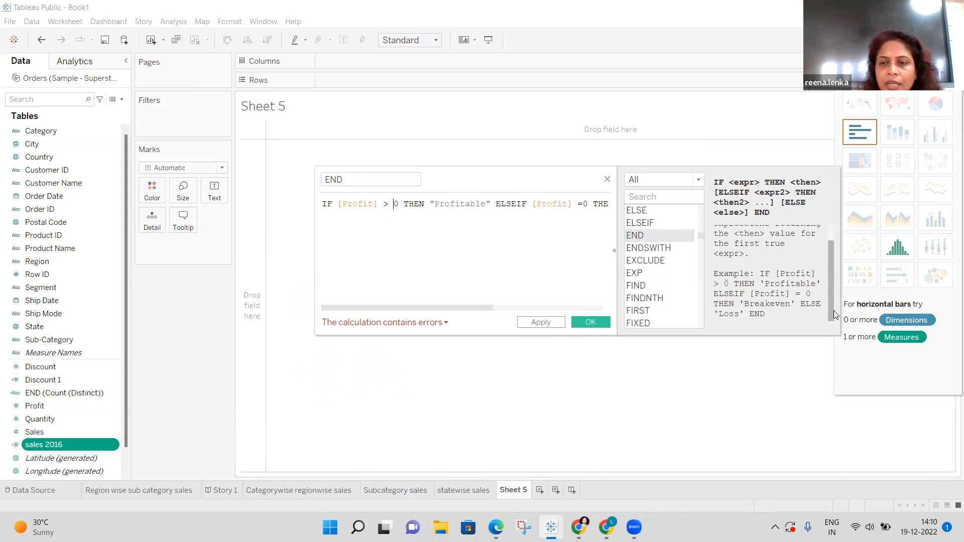
click(584, 203)
text(0)
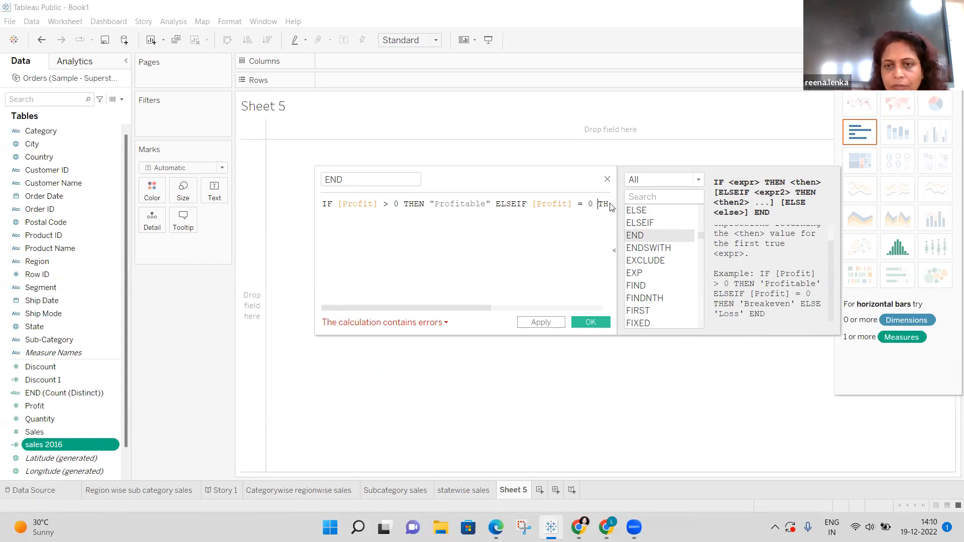
text(EN "b)
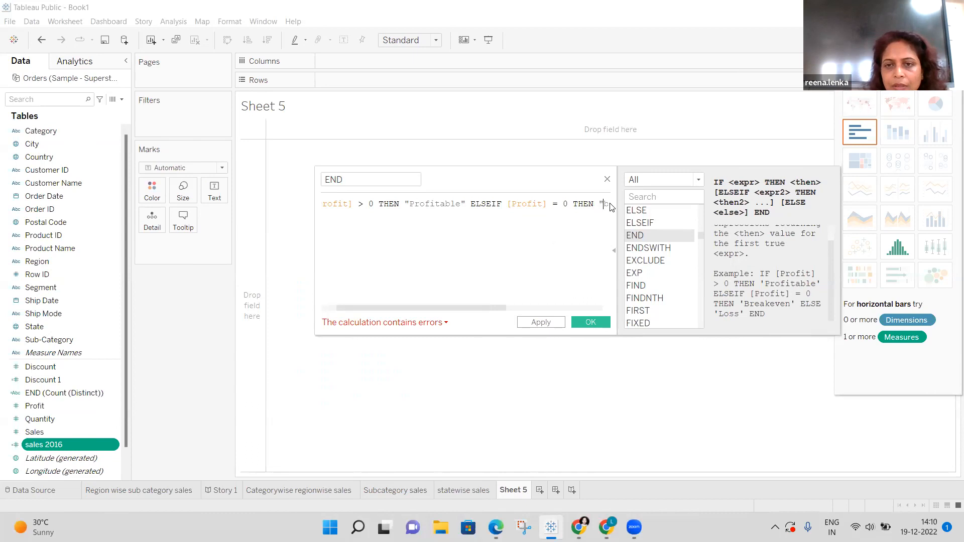
text(reake)
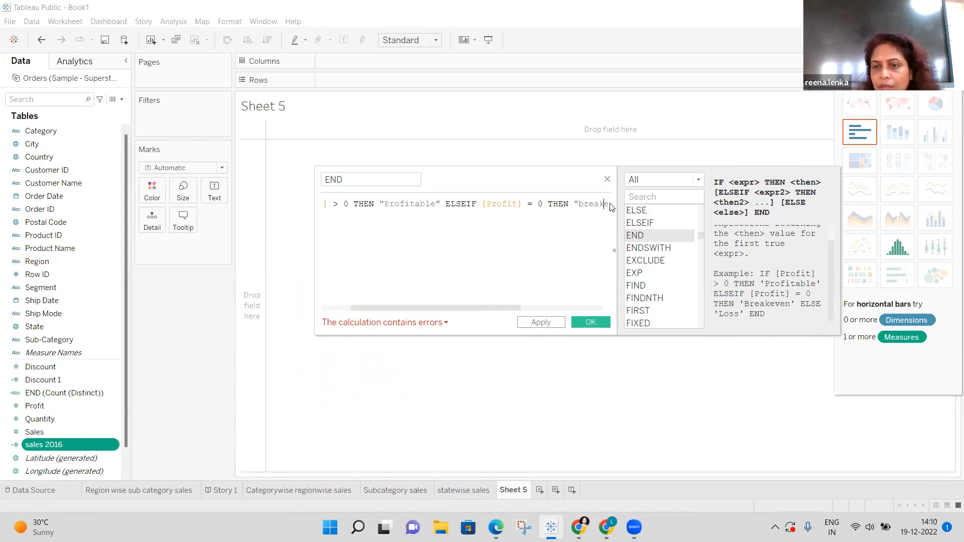
text(ven)
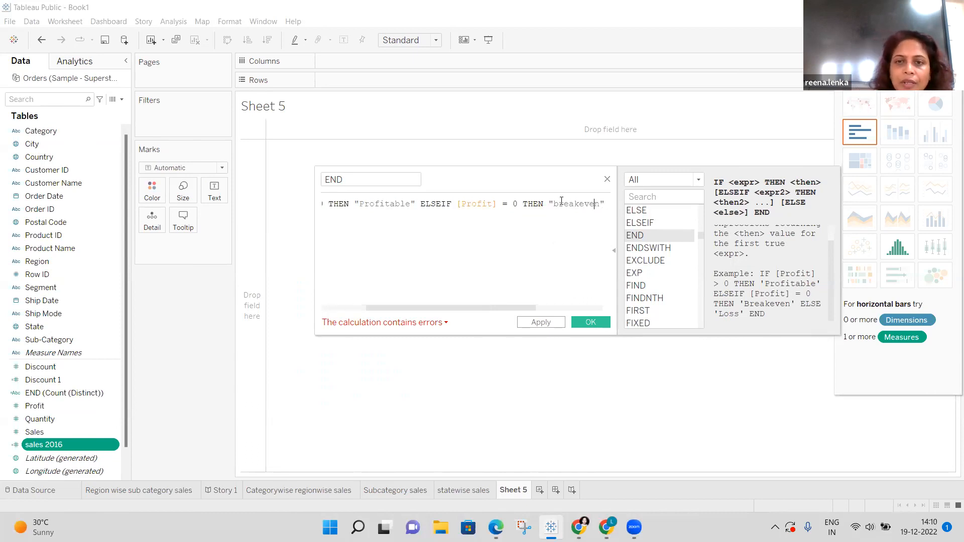
click(559, 202)
key(BackSpace)
text(Breakeven")
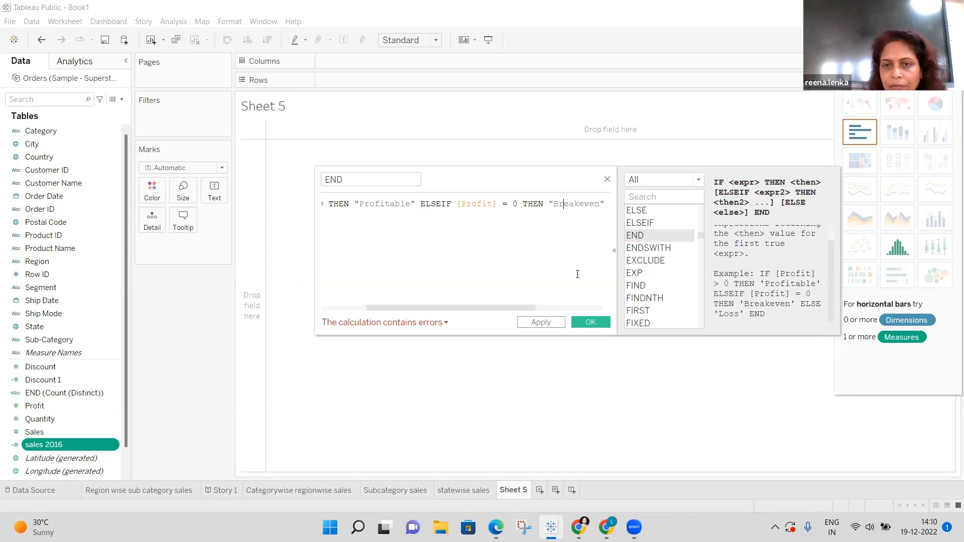
text( ELSE "loss" eEND)
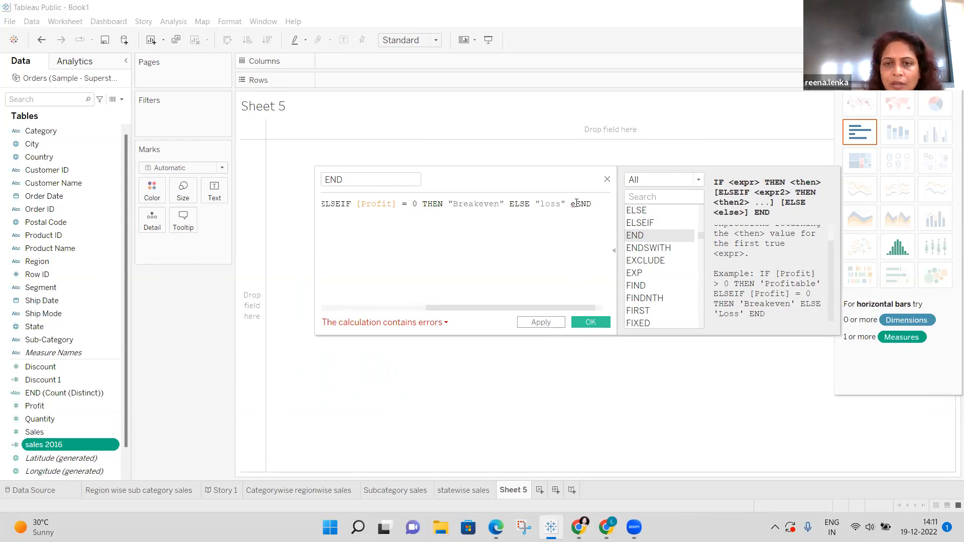
Remove the stray e before END and capitalise the last label so it reads ELSE "Loss" END.
click(576, 204)
key(BackSpace)
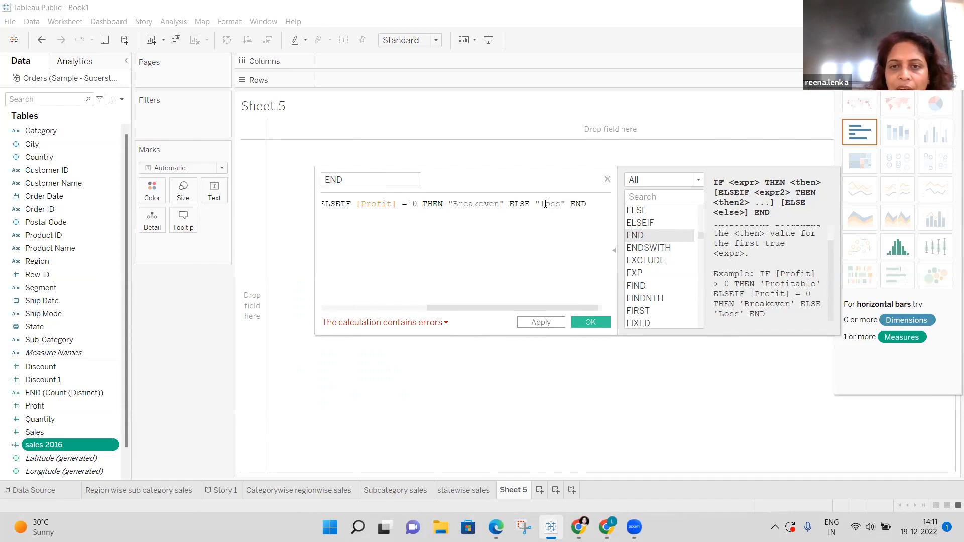
click(545, 204)
key(BackSpace)
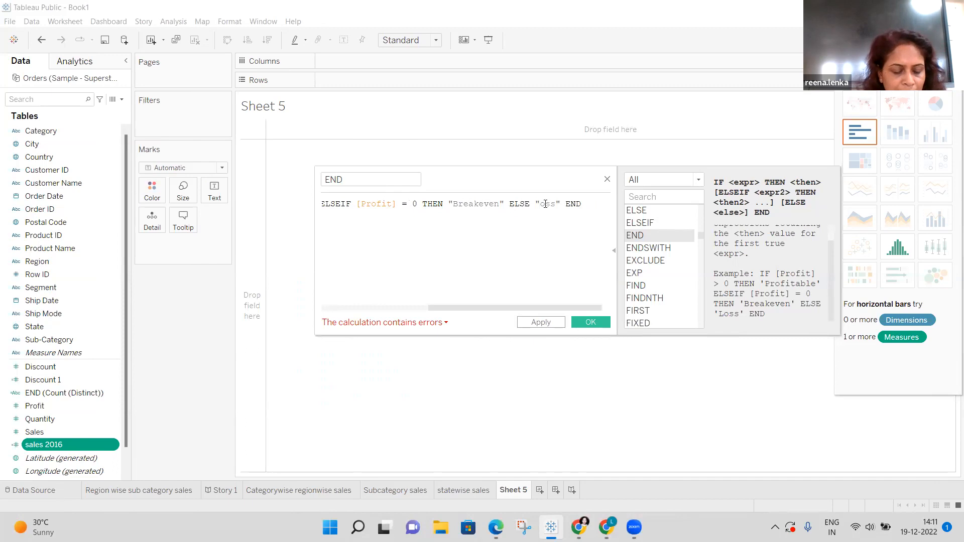
text(L)
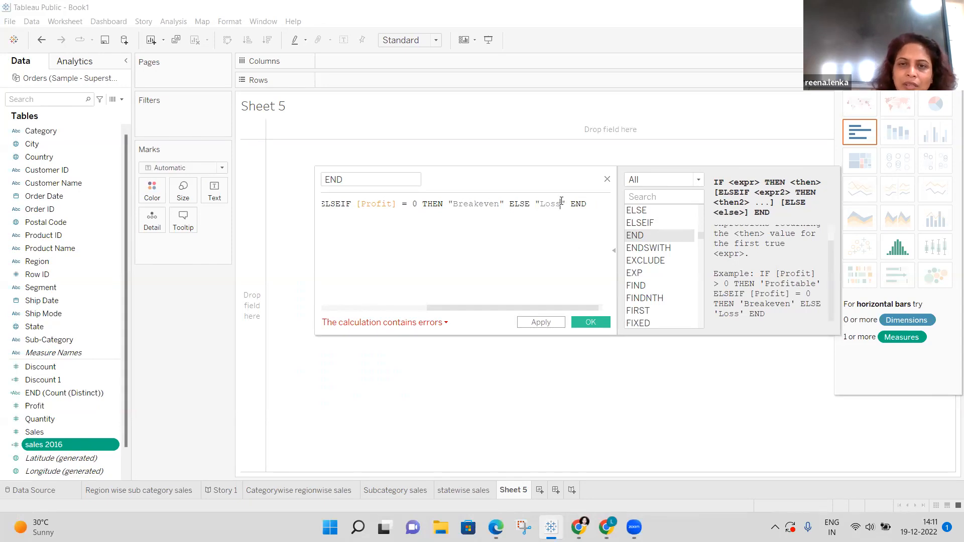
key(Delete)
key(Delete)
key(Delete)
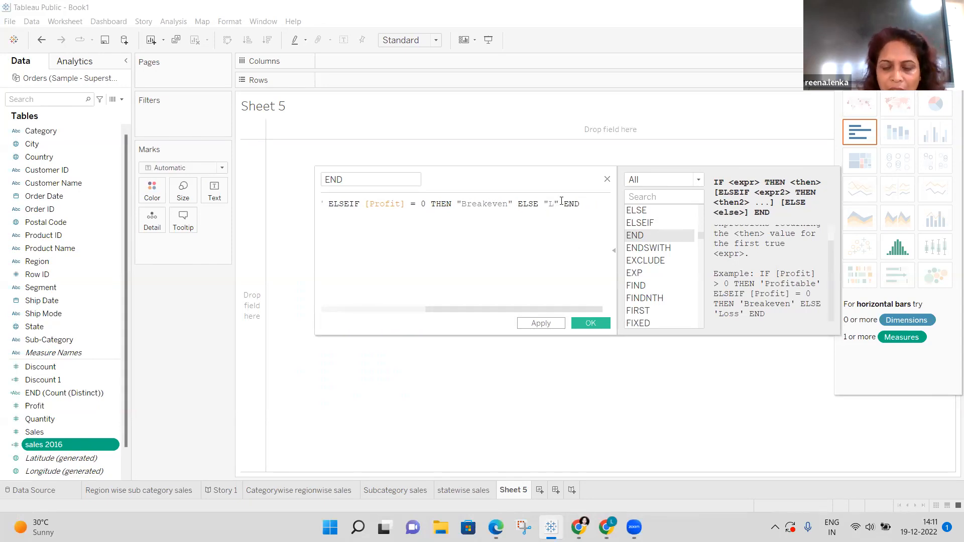
text(o)
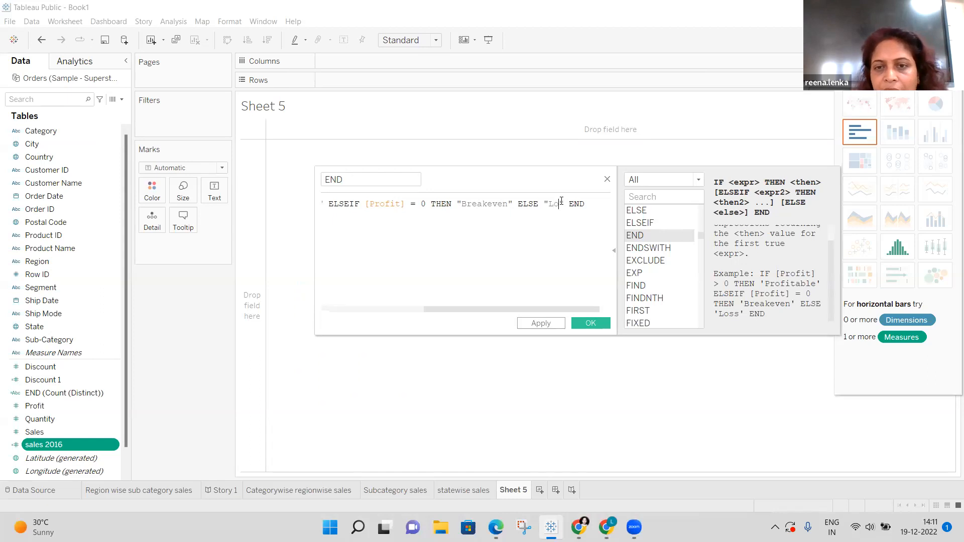
key(BackSpace)
text(o)
key(BackSpace)
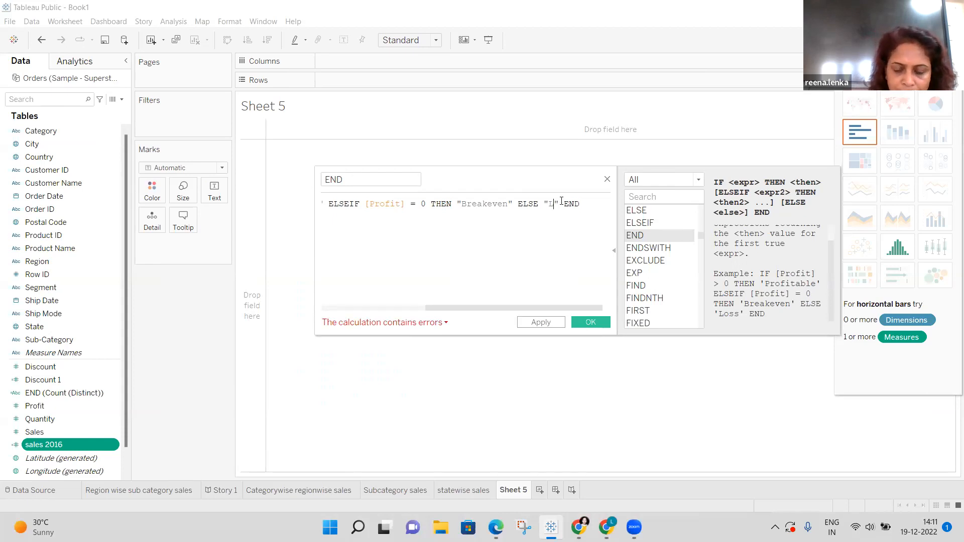
text(o)
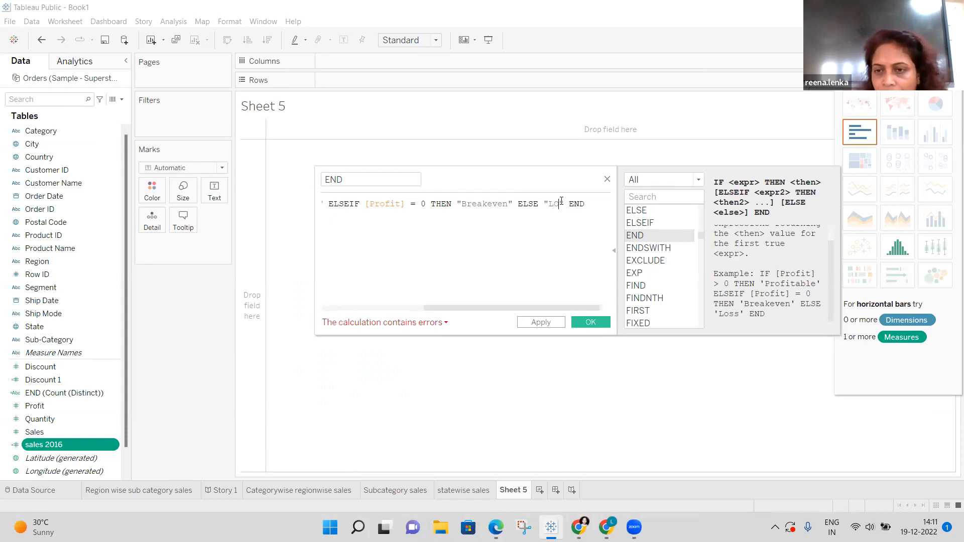
key(BackSpace)
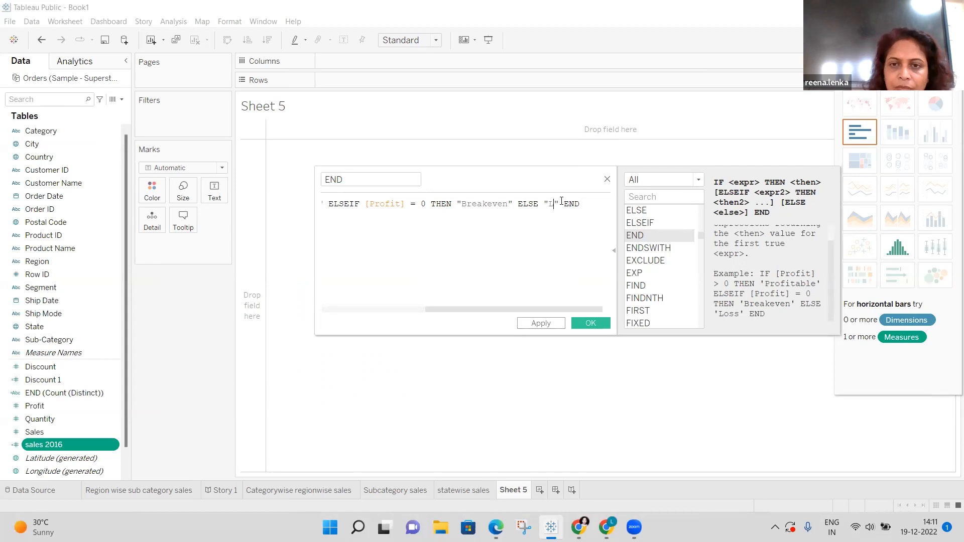
text(oss)
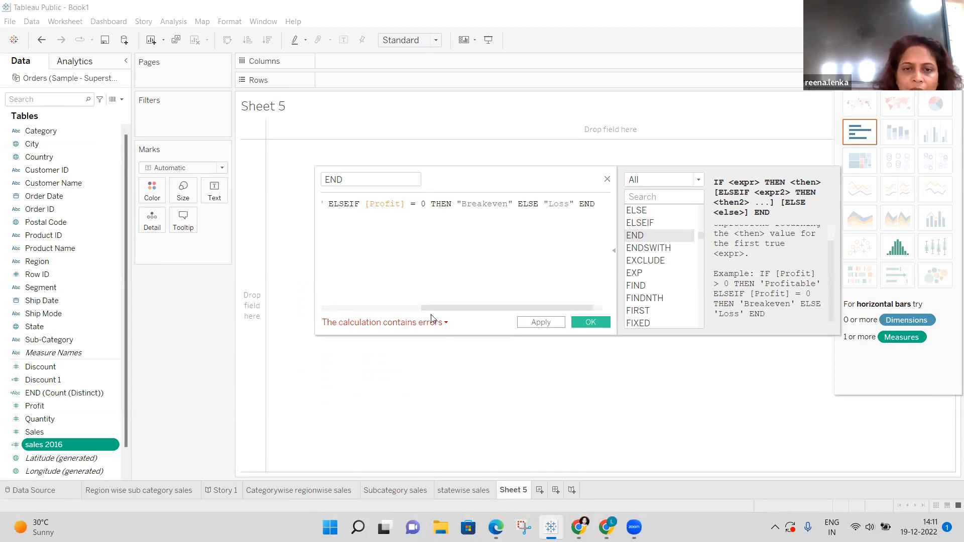
Check the error details and retype the closing END keyword.
click(446, 326)
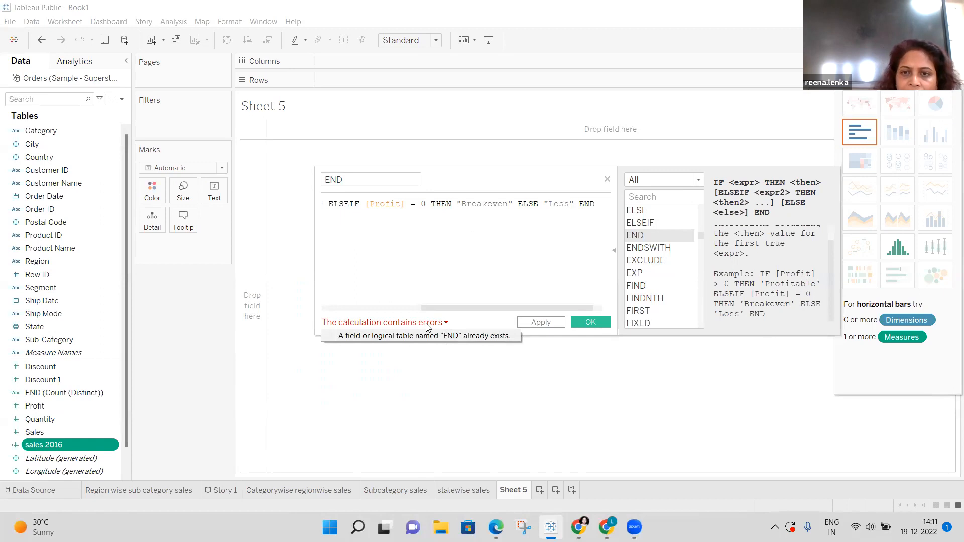
click(596, 204)
key(BackSpace)
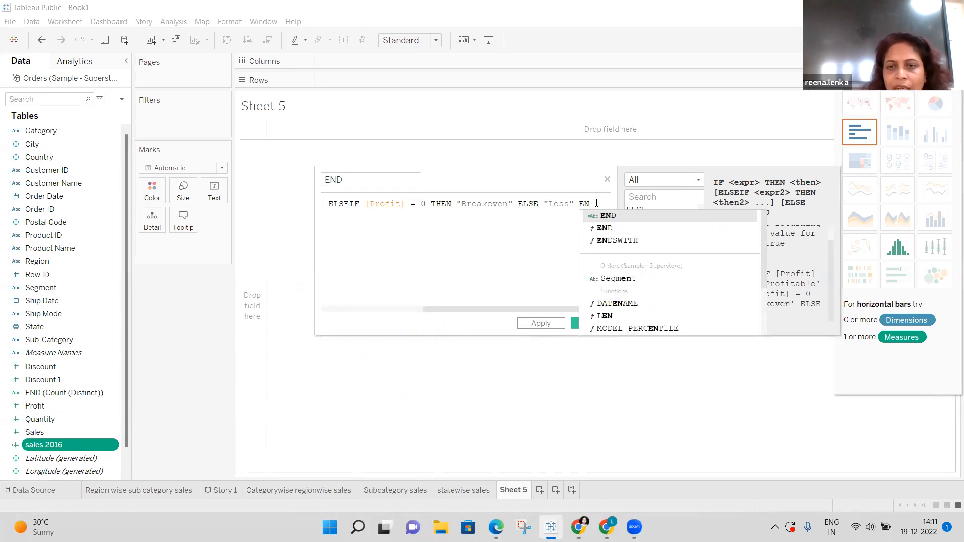
key(BackSpace)
key(BackSpace)
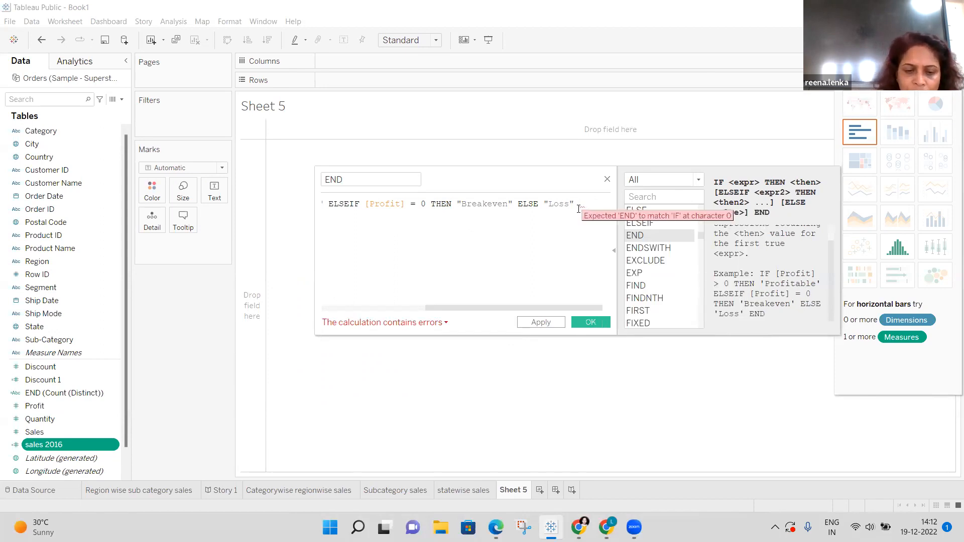
text(e)
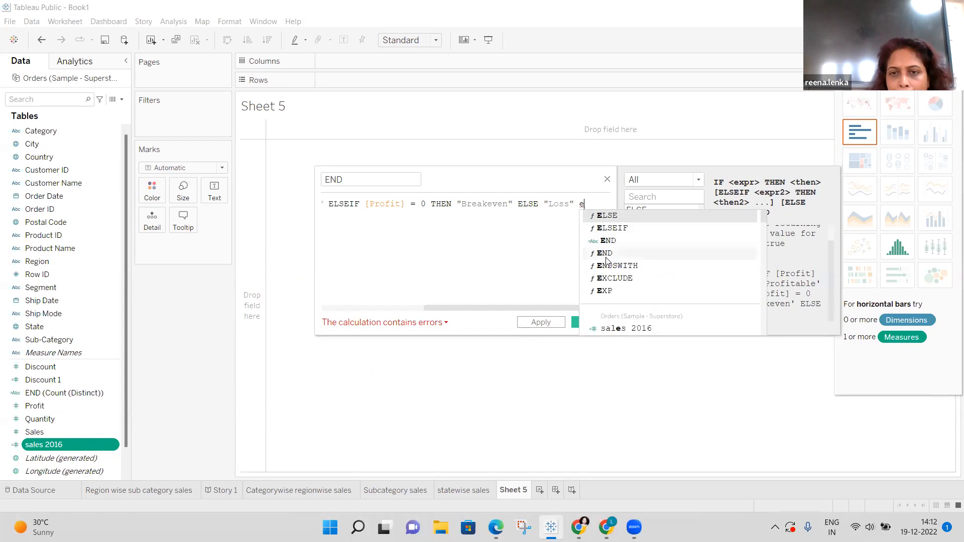
click(607, 254)
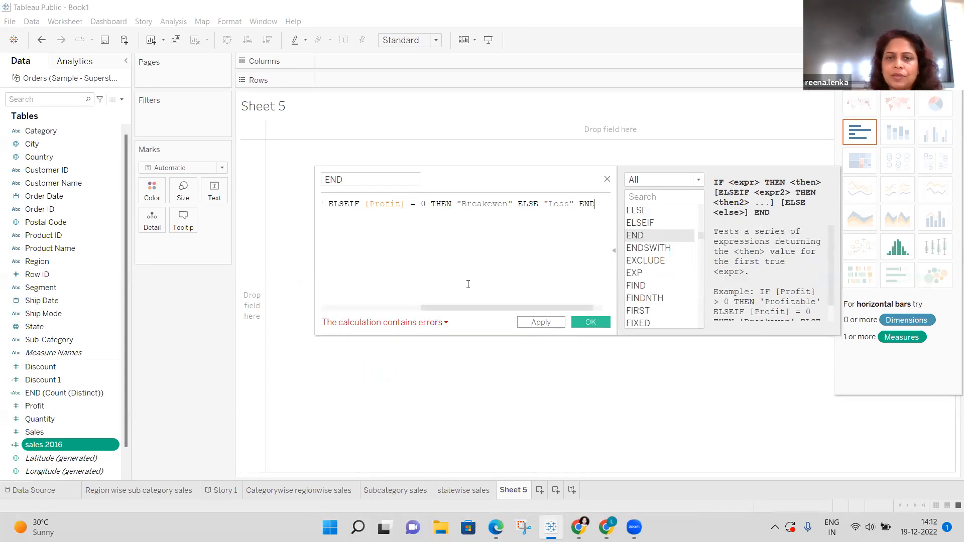
click(446, 324)
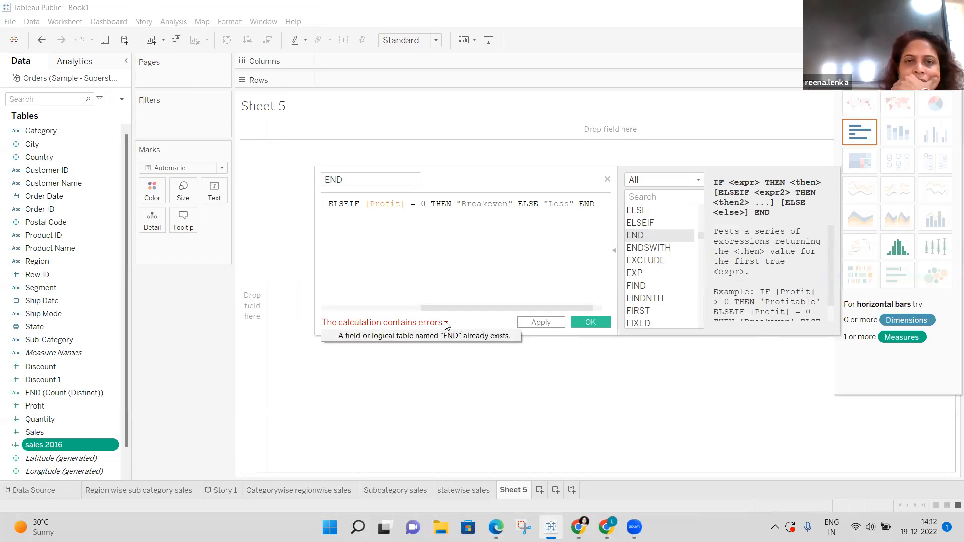
Rename the calculation from END to 'Sales 1', apply it and close the editor.
click(347, 177)
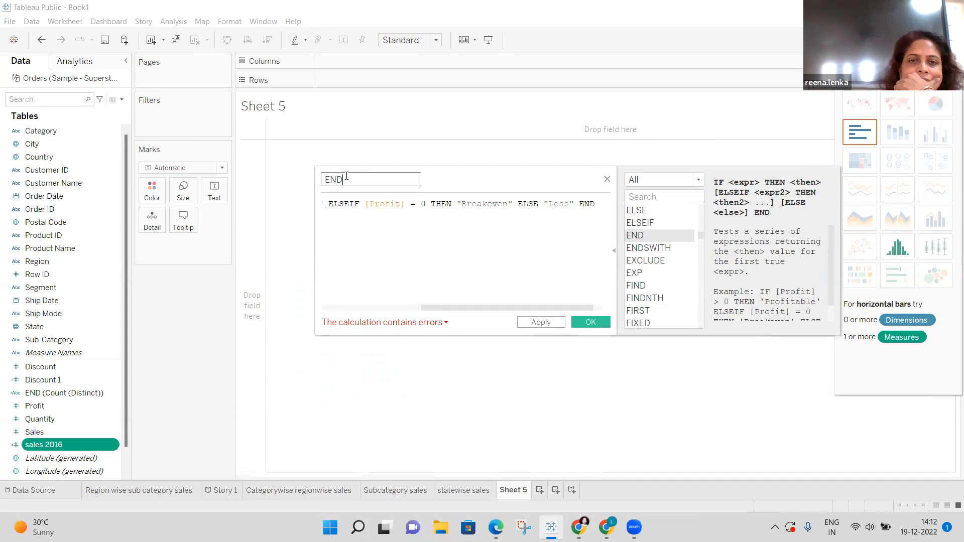
key(BackSpace)
key(BackSpace)
key(BackSpace)
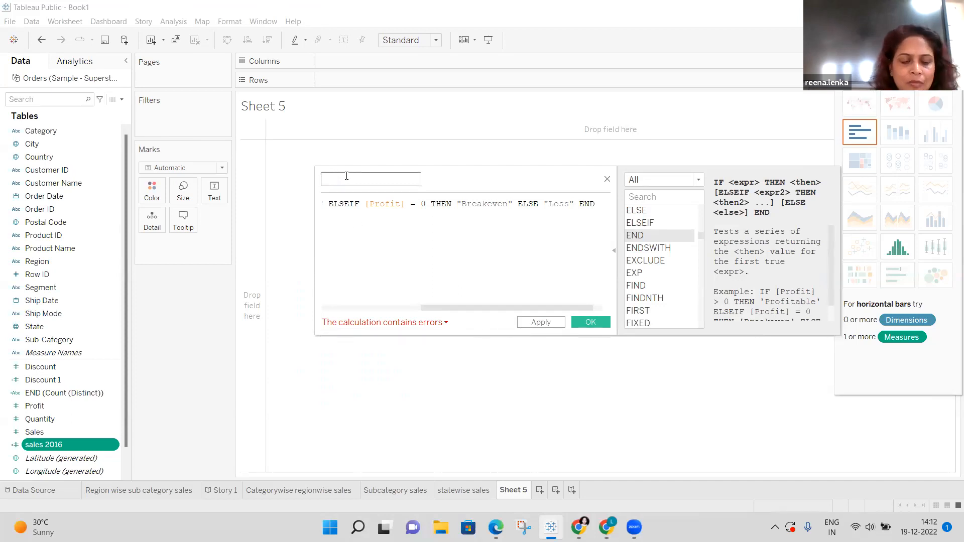
text(Pr)
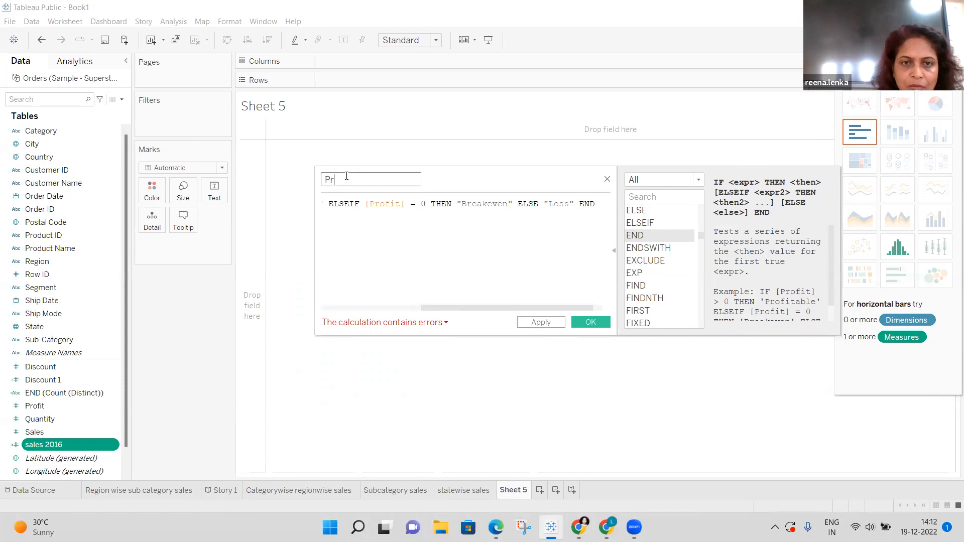
key(BackSpace)
key(BackSpace)
text(Sales 1)
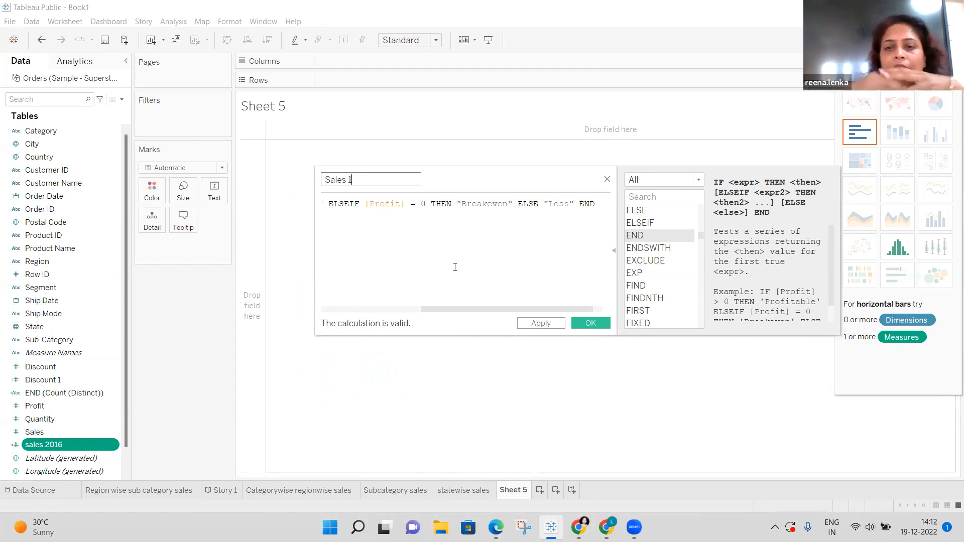
click(554, 324)
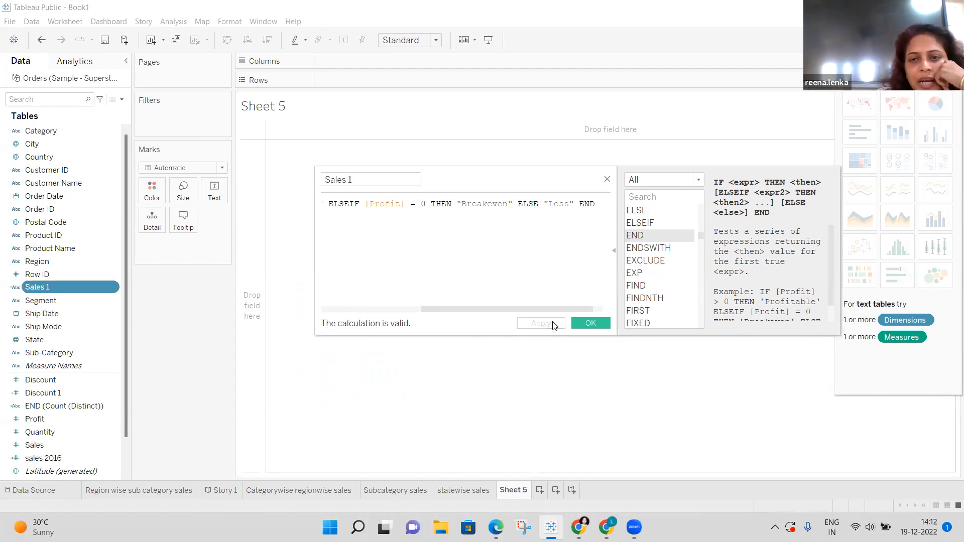
click(585, 323)
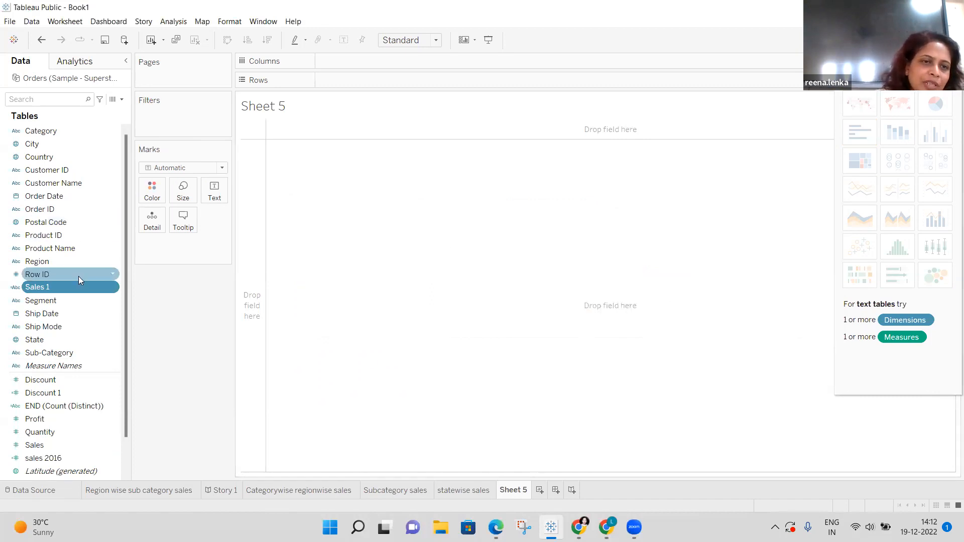
Convert Sales 1 to a Count (Distinct) measure and select the Sales field.
click(114, 286)
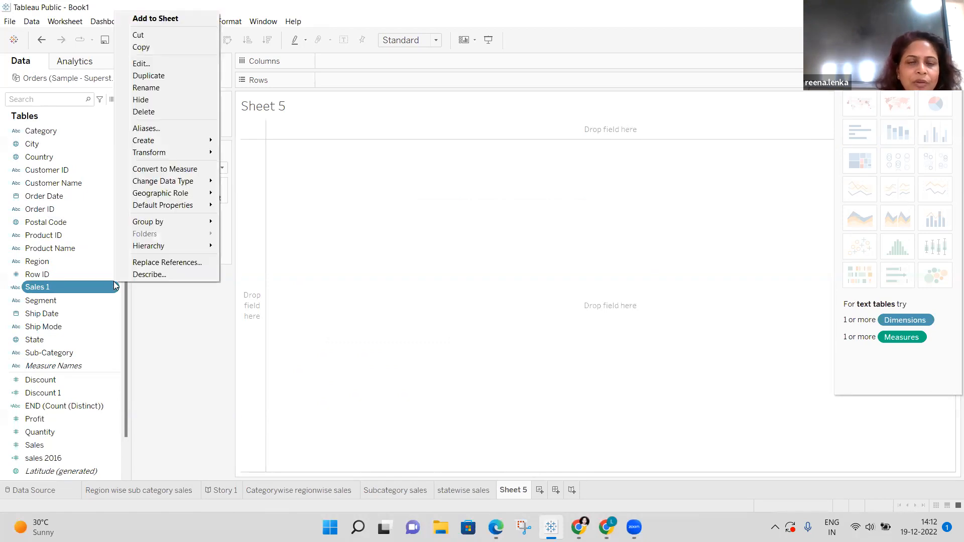
click(182, 170)
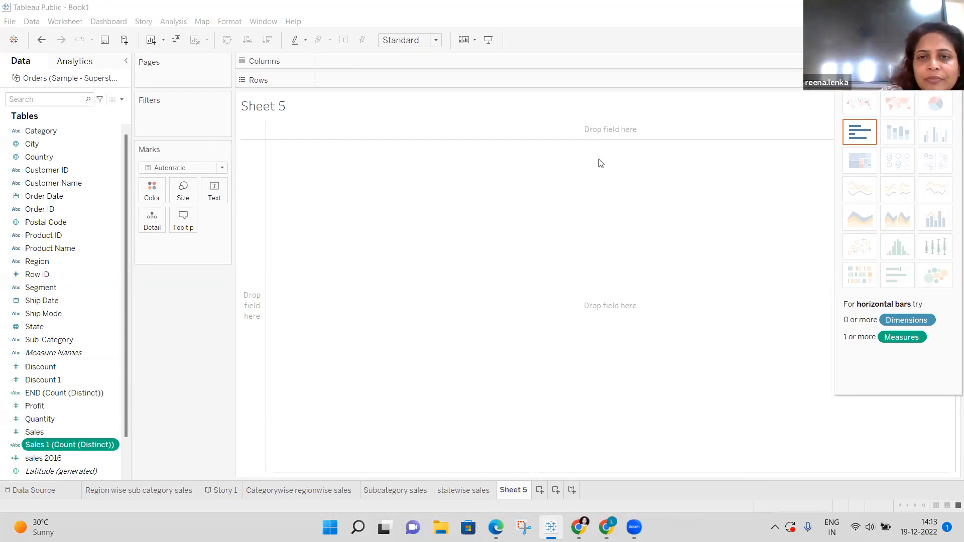
ctrl+click(76, 432)
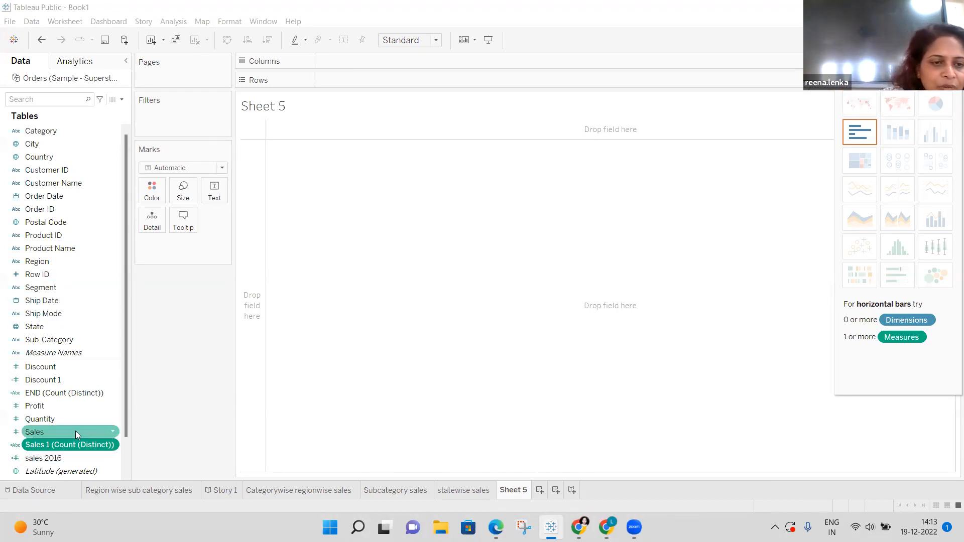
Create a calculated field from Discount, opening Calculation1 with the formula [Discount].
click(114, 367)
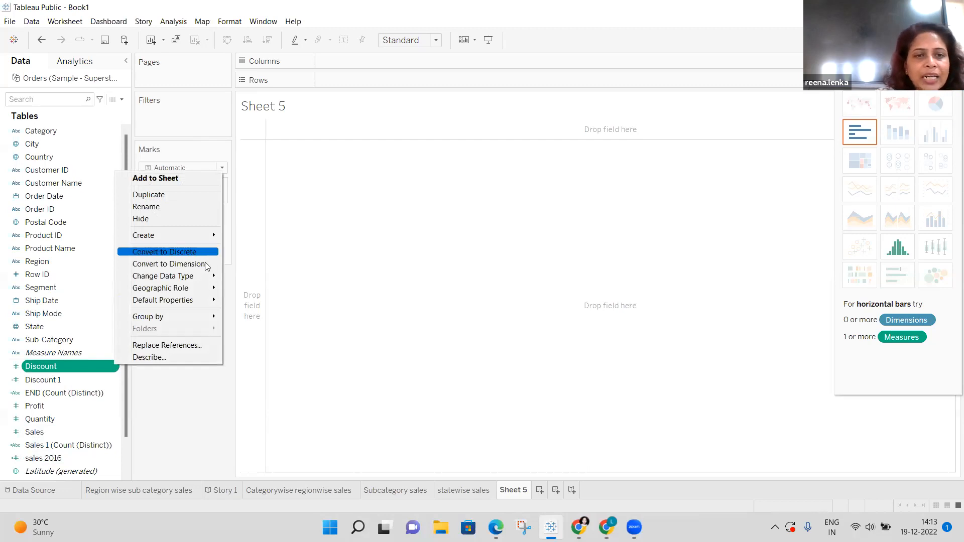
mouse_move(205, 276)
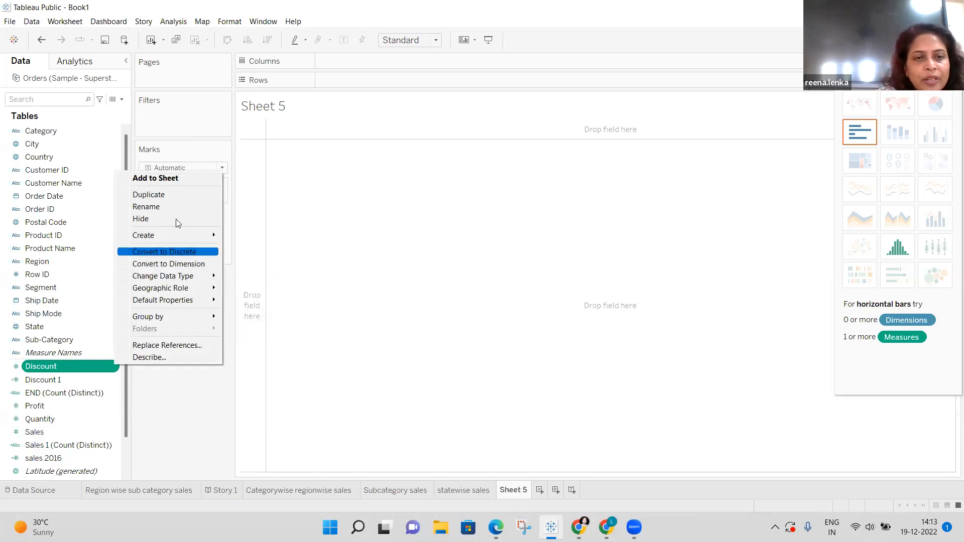
mouse_move(172, 229)
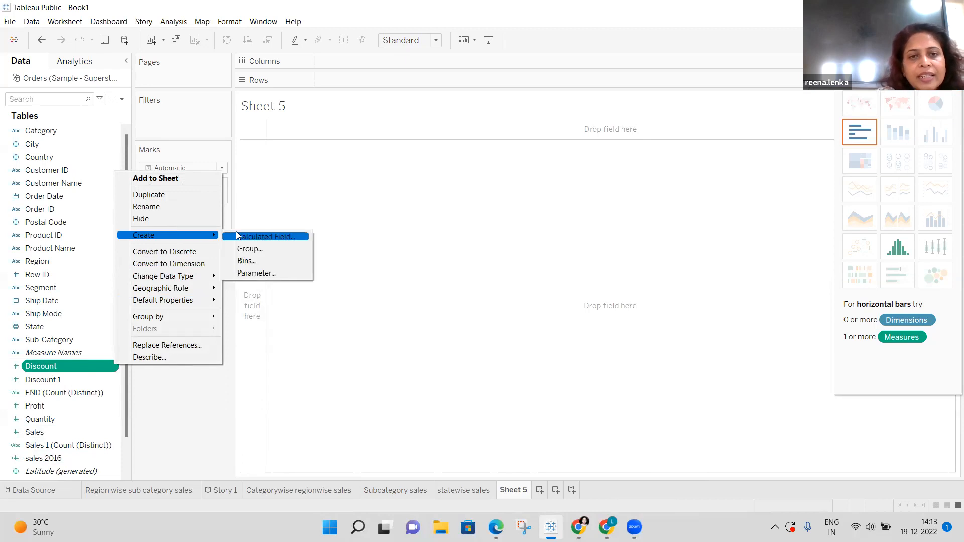
click(284, 239)
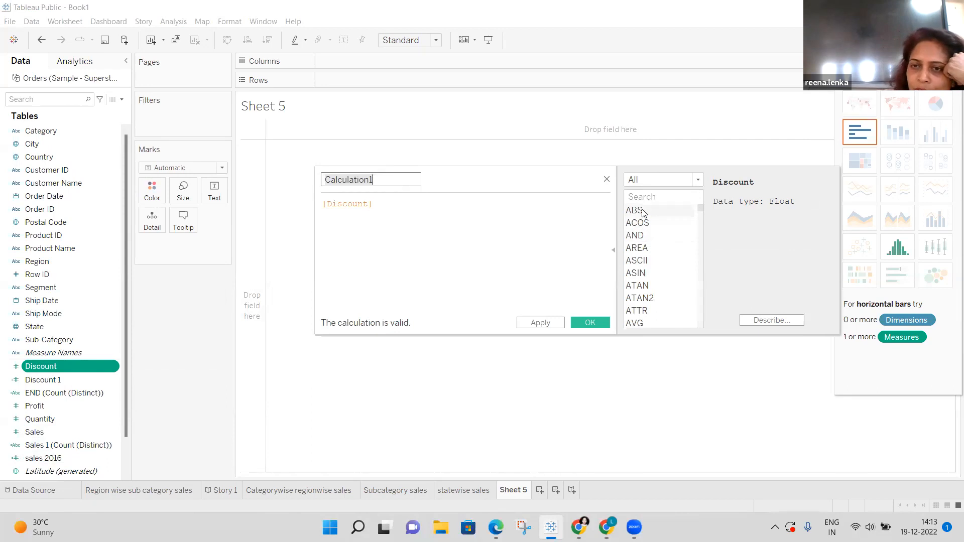
click(643, 241)
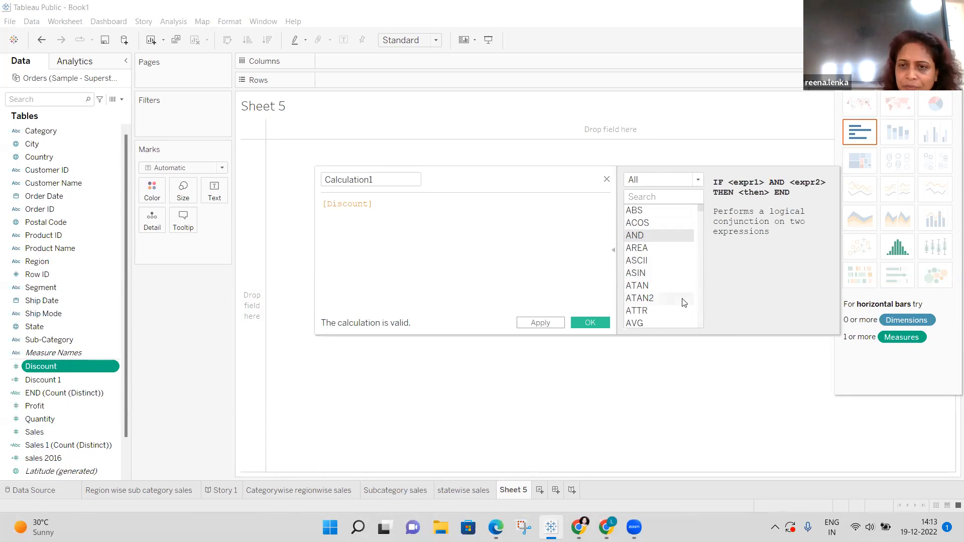
scroll(700, 267, down, 3)
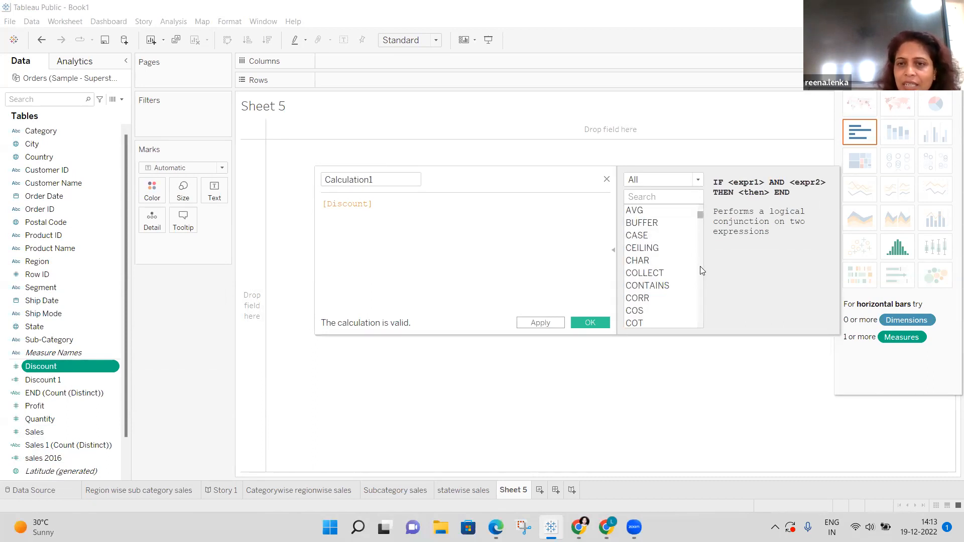
scroll(700, 266, down, 6)
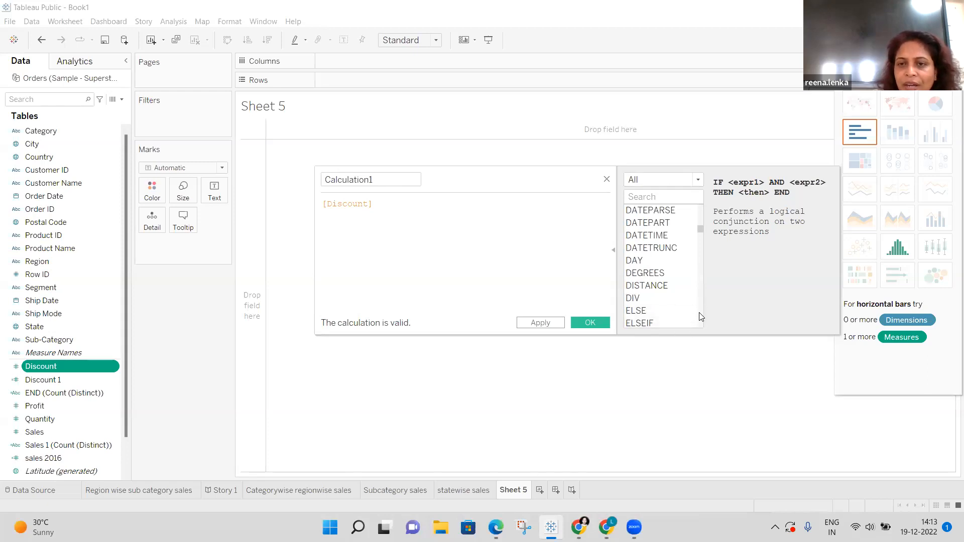
scroll(701, 316, down, 3)
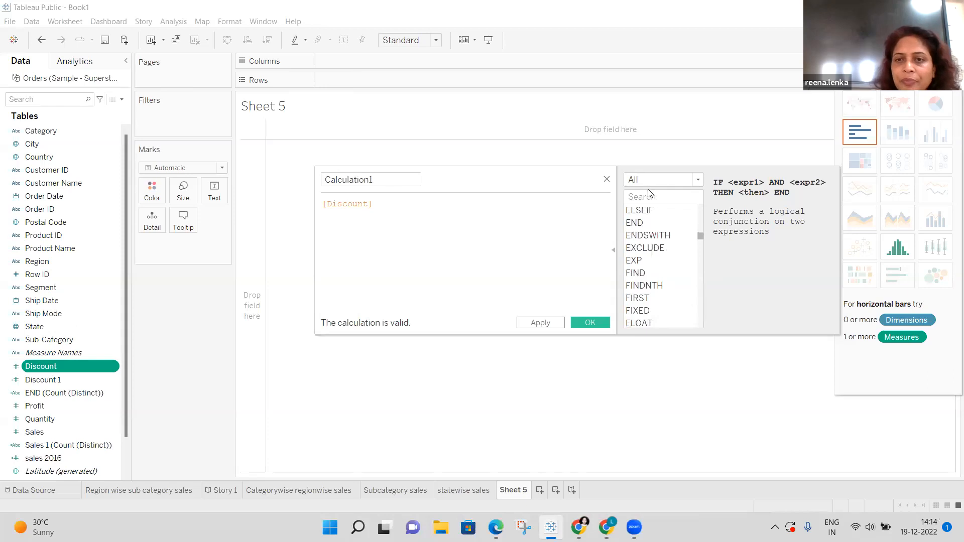
click(664, 228)
scroll(832, 323, down, 1)
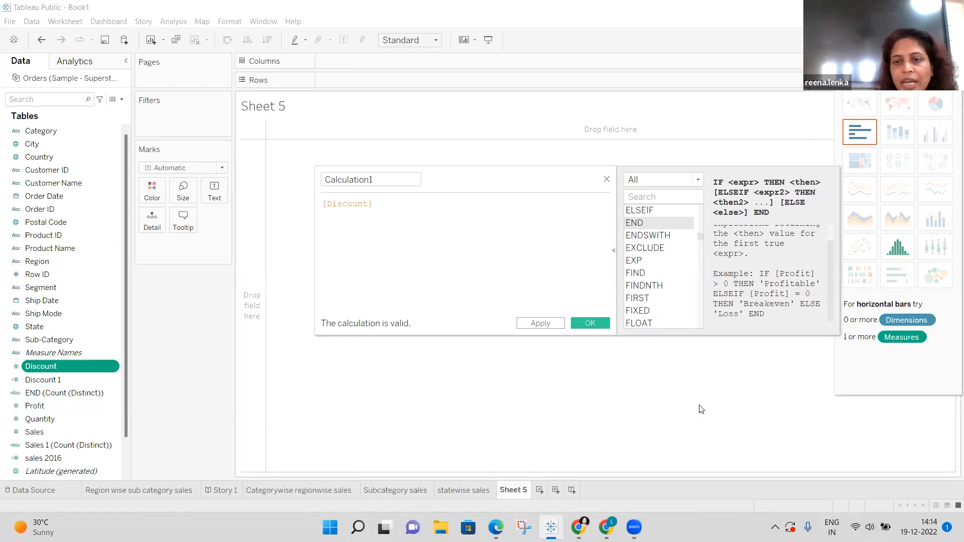
Read the function reference help for ELSEIF and FIND in the calculation editor.
click(645, 211)
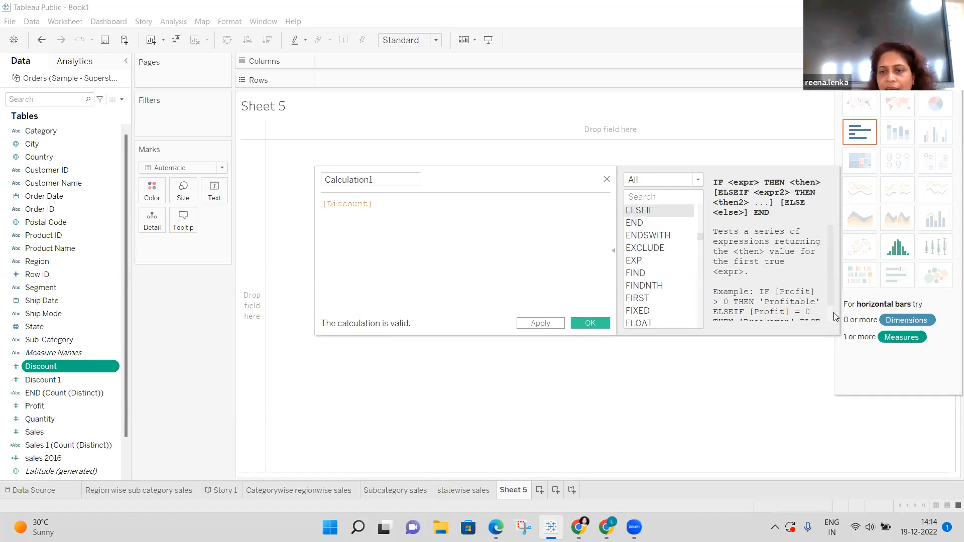
scroll(832, 318, down, 1)
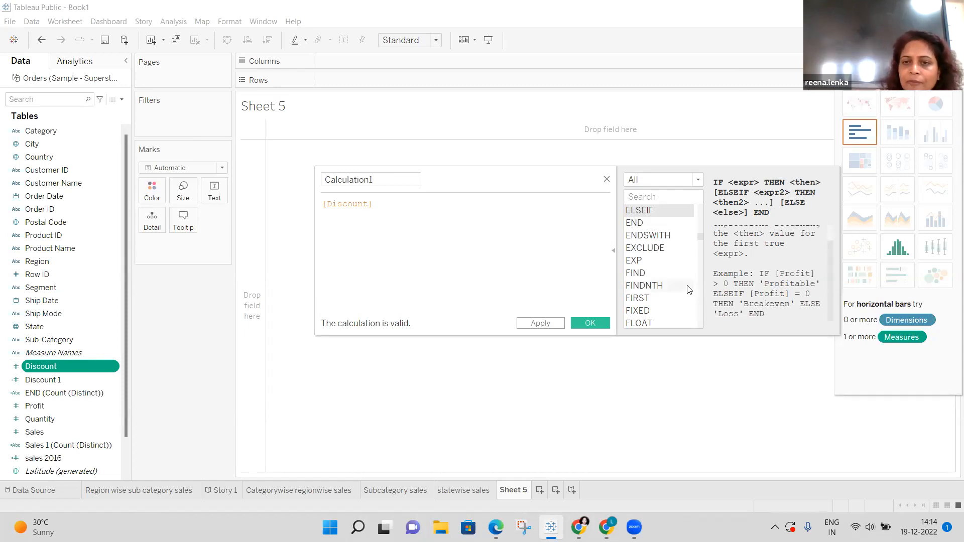
click(646, 275)
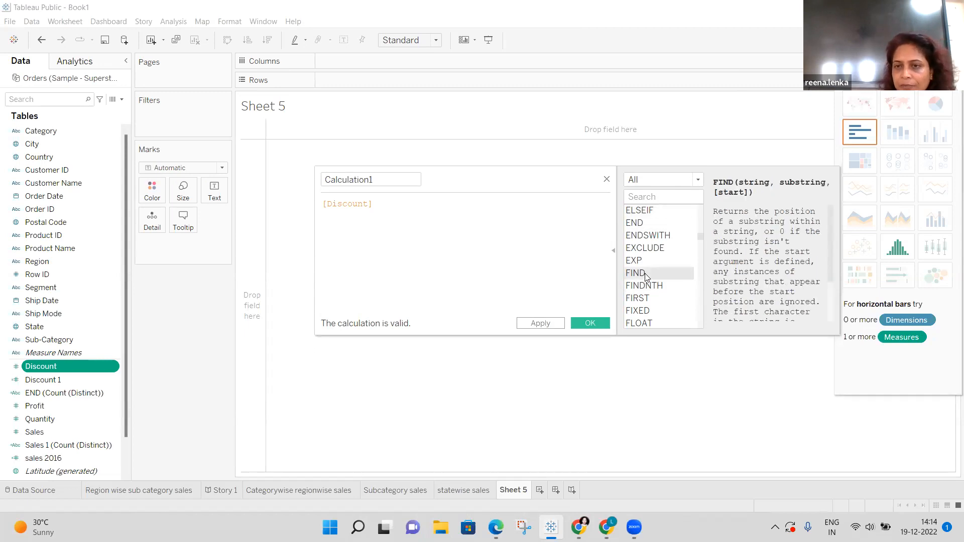
click(831, 312)
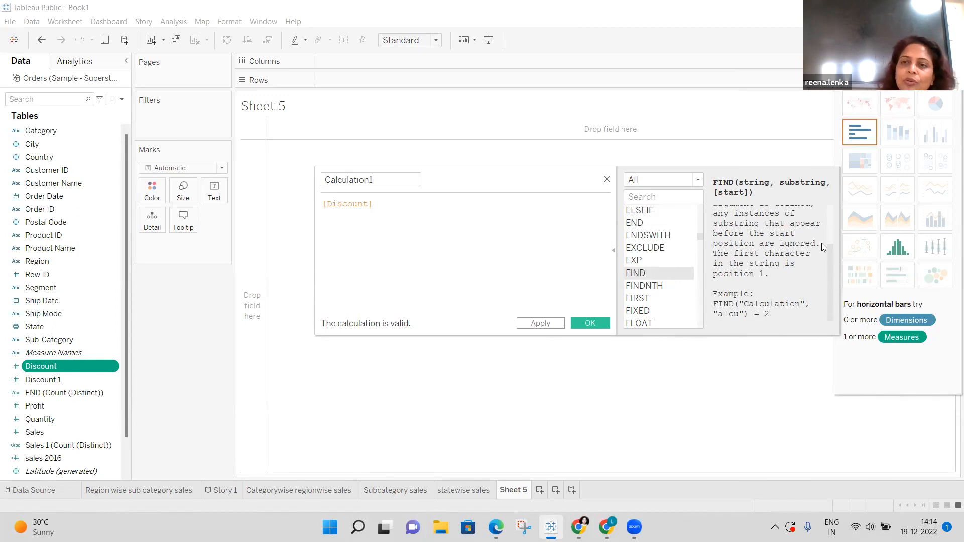
click(831, 207)
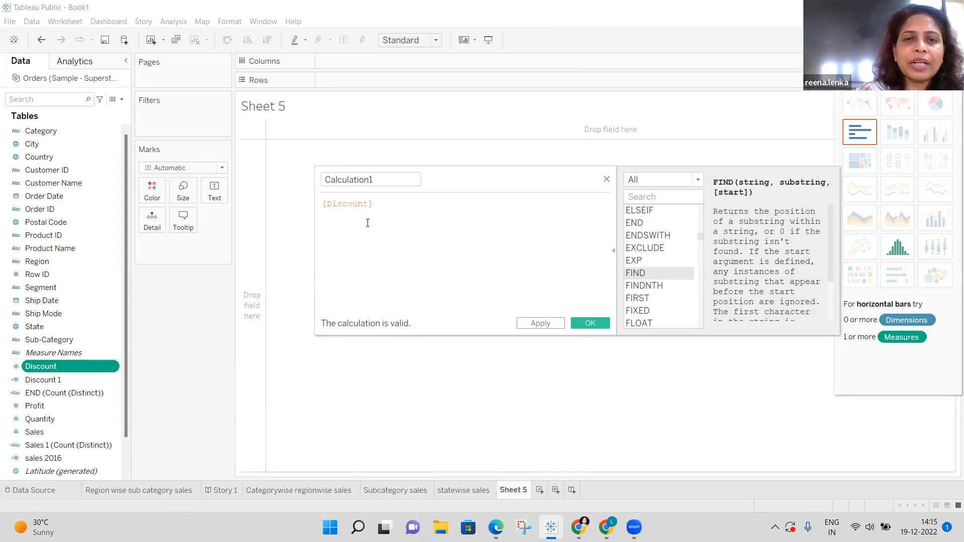
Rename the calculation from Calculation1 to 'Discount 1'.
click(376, 207)
click(384, 186)
double_click(384, 183)
key(BackSpace)
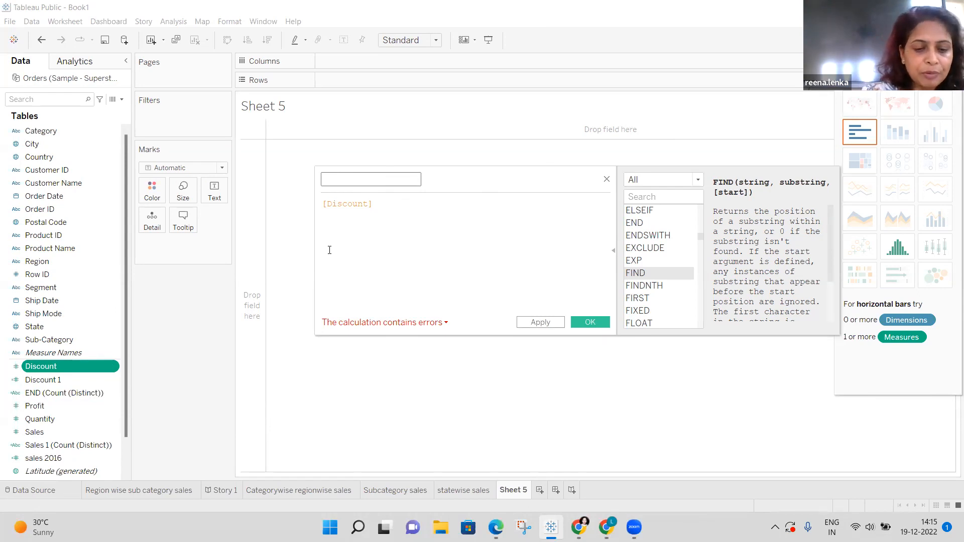
text(Discount 1)
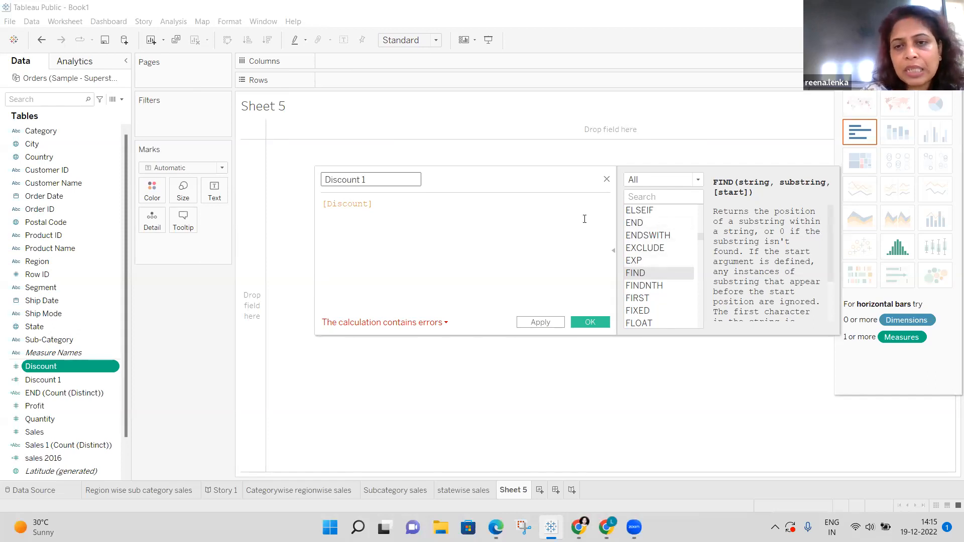
Clear the formula box so the formula can be rewritten from scratch.
click(379, 207)
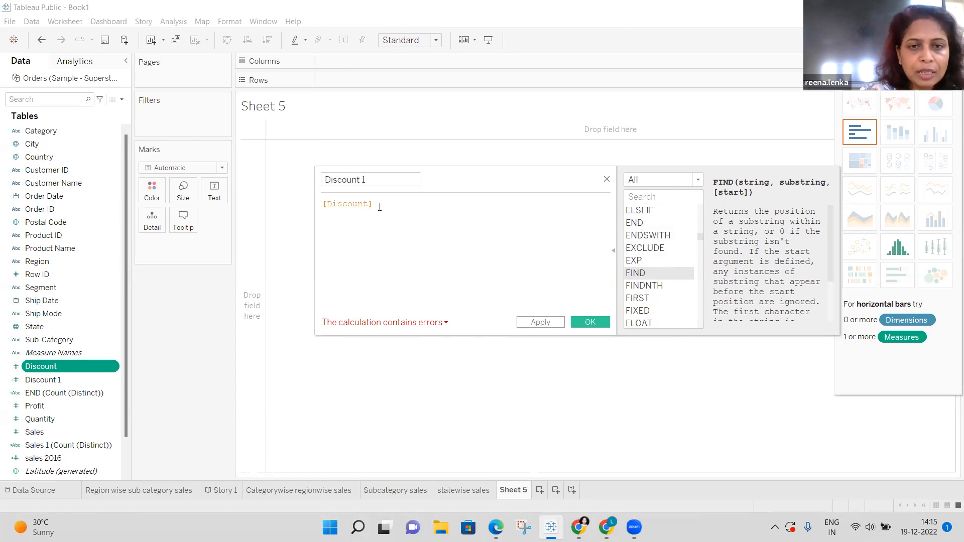
text(S)
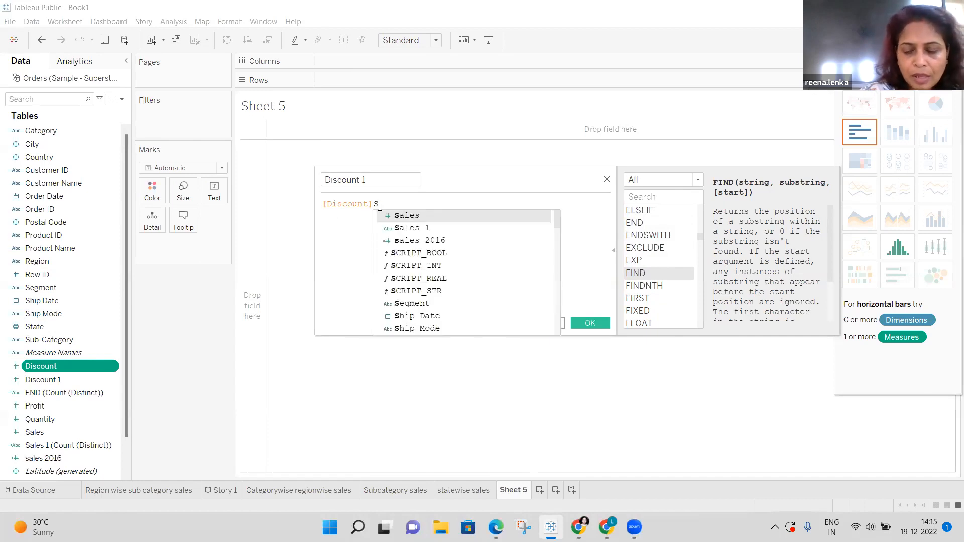
key(BackSpace)
key(BackSpace)
key(BackSpace)
key(BackSpace)
key(BackSpace)
key(BackSpace)
key(BackSpace)
key(BackSpace)
key(BackSpace)
key(BackSpace)
Write the formula [Sales]=[Discount] and inspect the duplicate 'Discount 1' name error.
text(S)
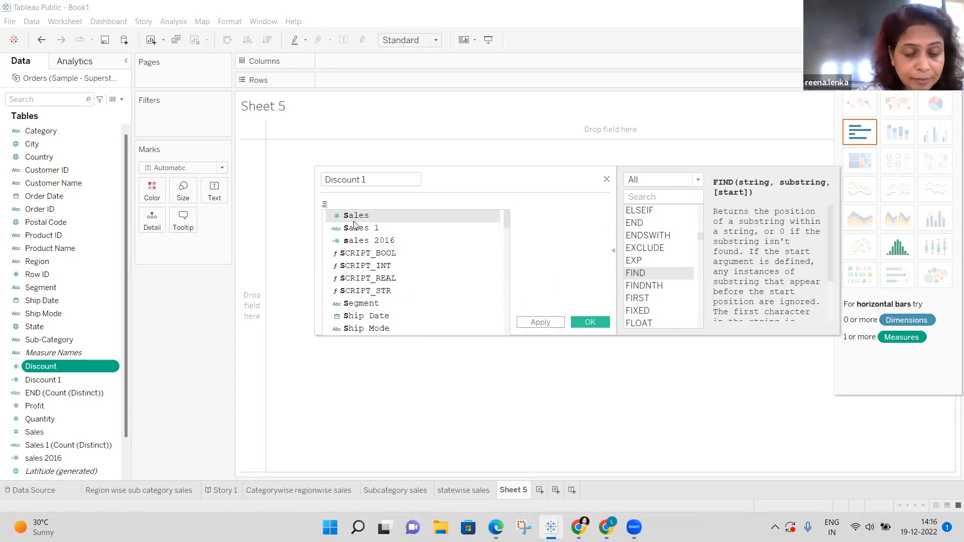
text(ales)
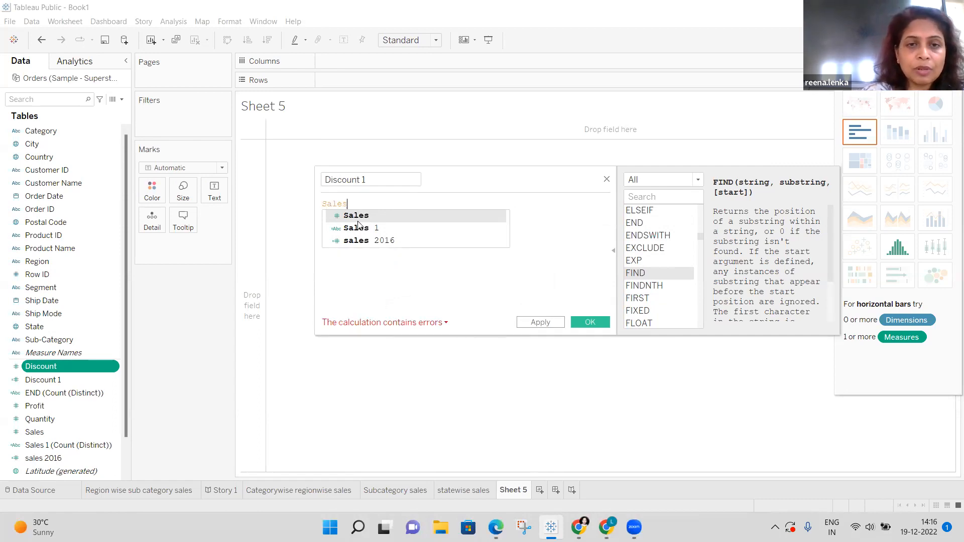
click(364, 220)
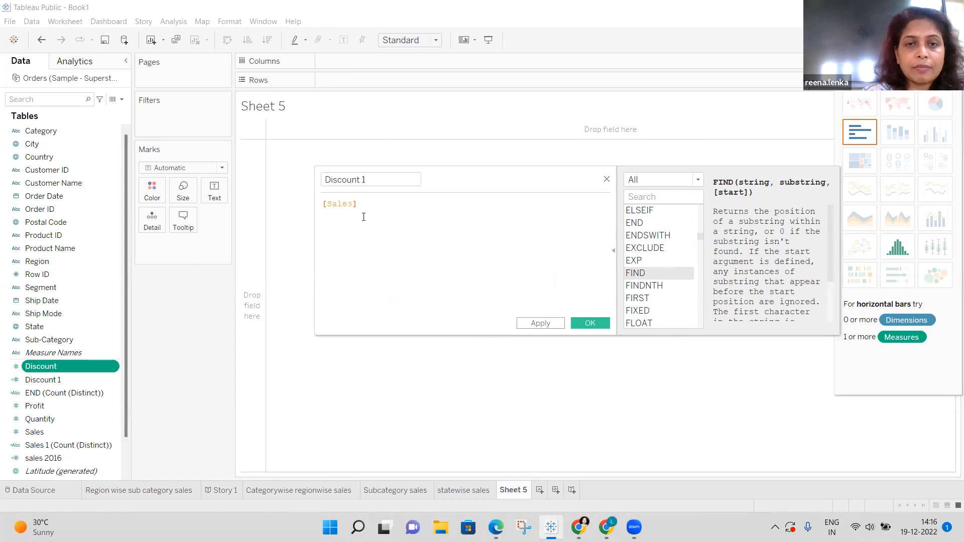
text(=)
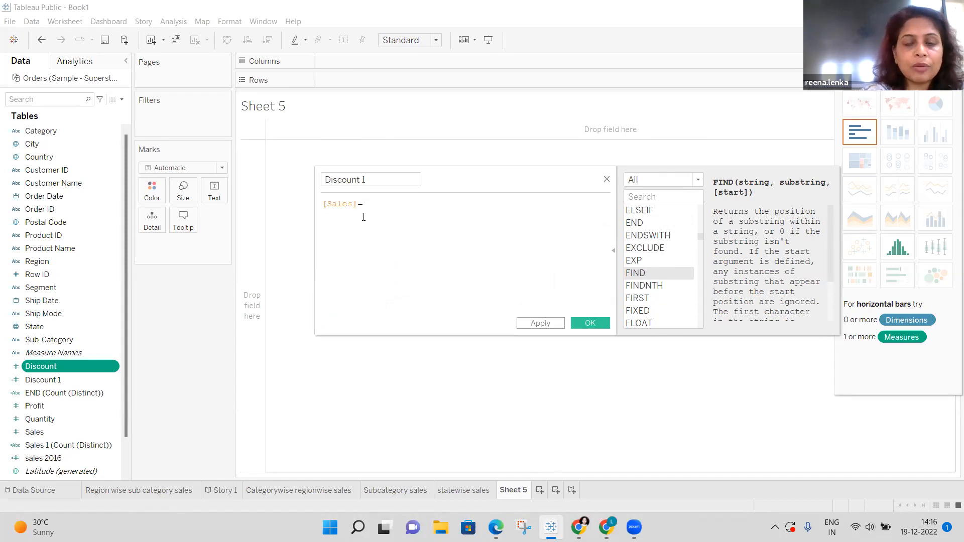
text(d)
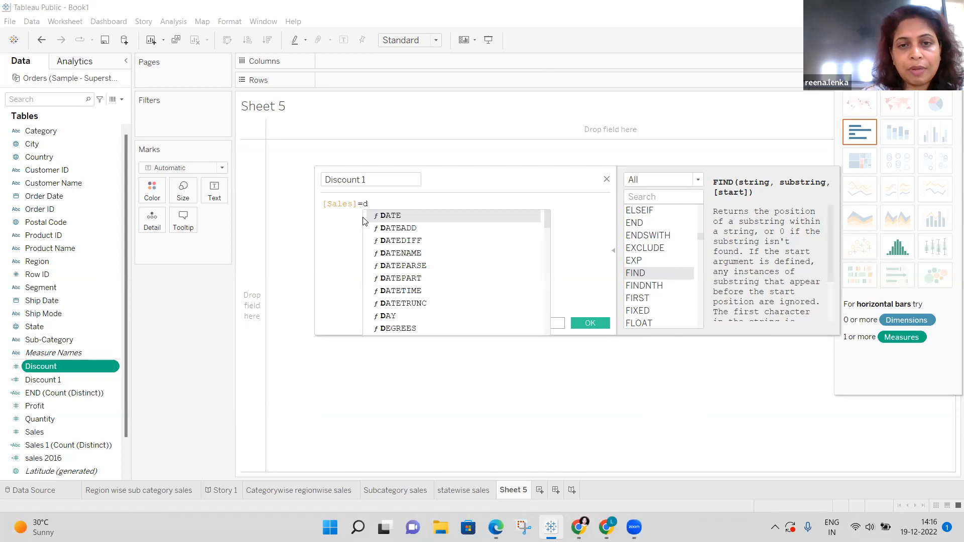
text(is)
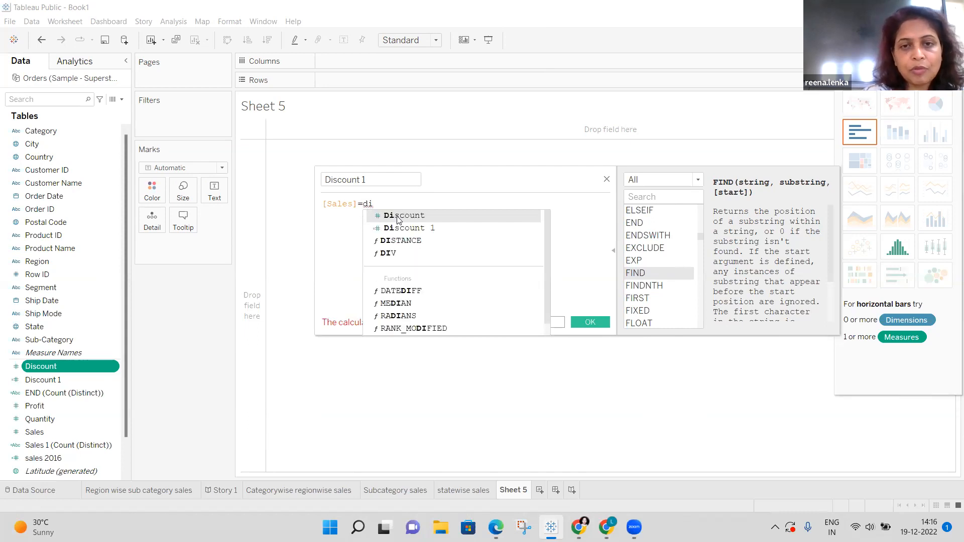
click(406, 215)
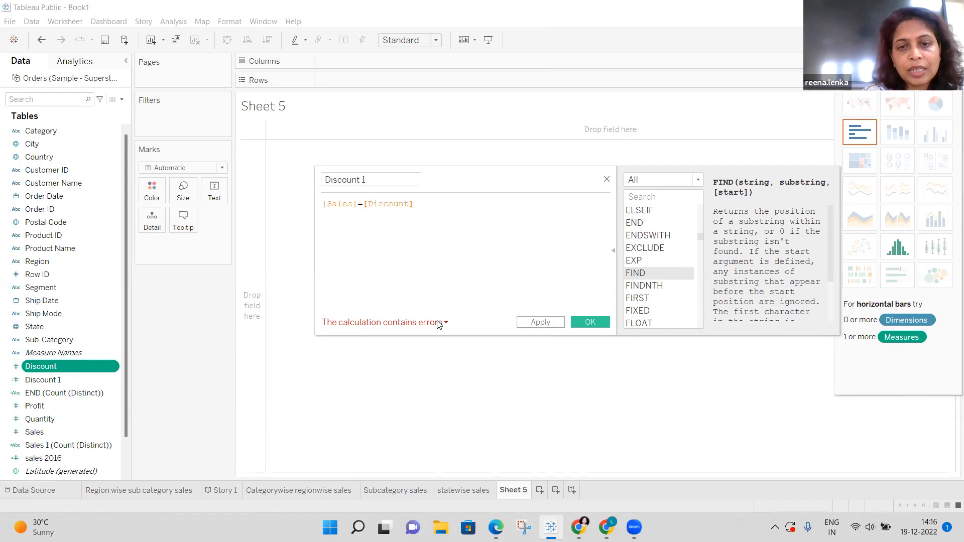
click(446, 323)
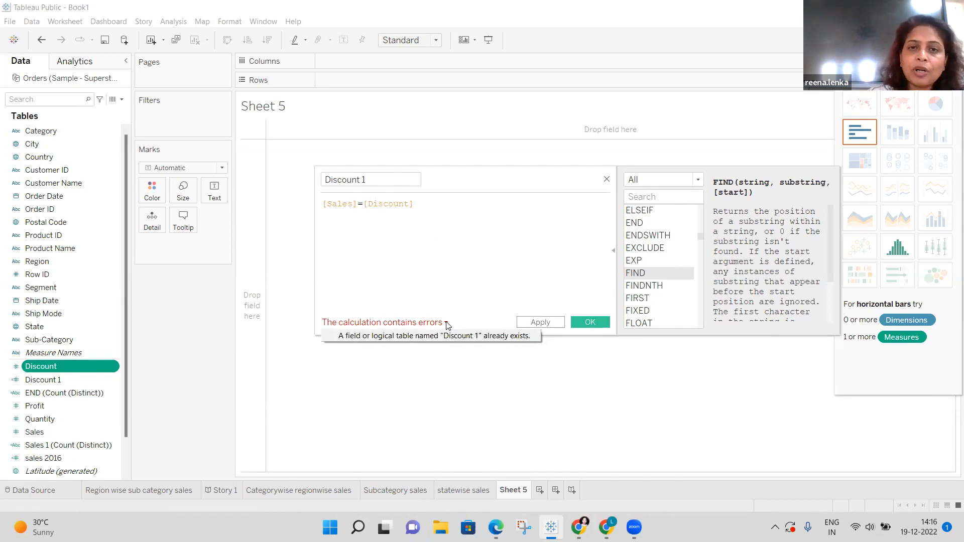
Rename the calculation to 'amount' and close the Calculated Field dialog.
click(374, 179)
key(BackSpace)
key(BackSpace)
key(BackSpace)
key(BackSpace)
key(BackSpace)
key(BackSpace)
key(BackSpace)
key(BackSpace)
key(BackSpace)
key(BackSpace)
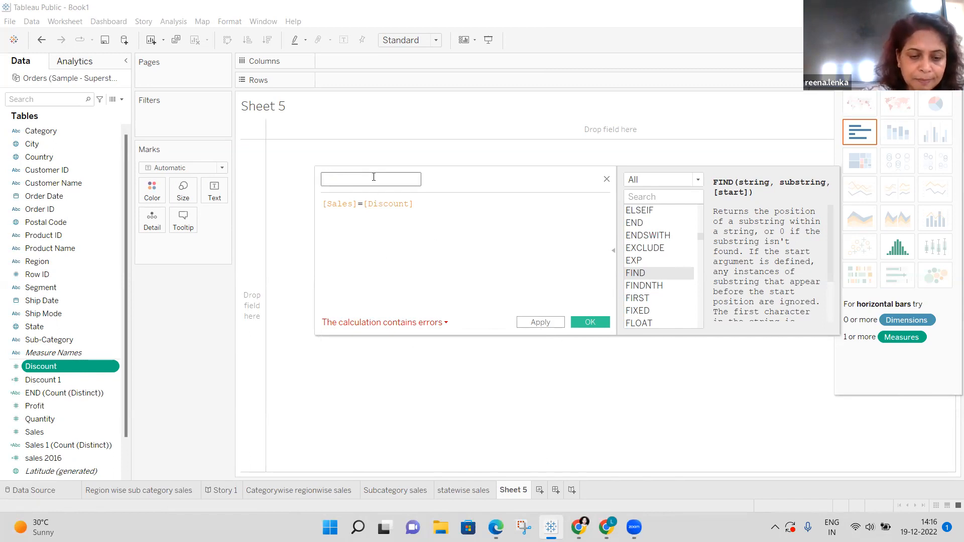
text(amount)
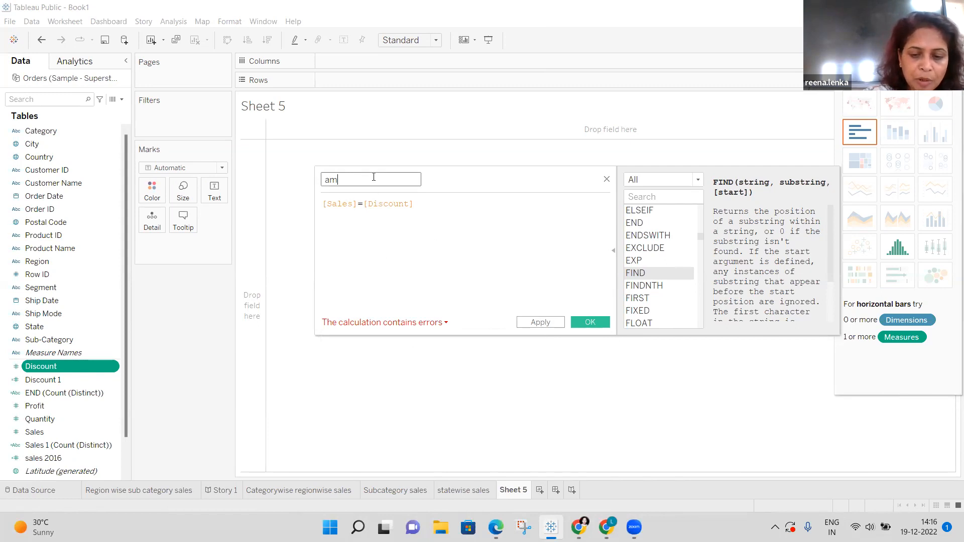
click(473, 246)
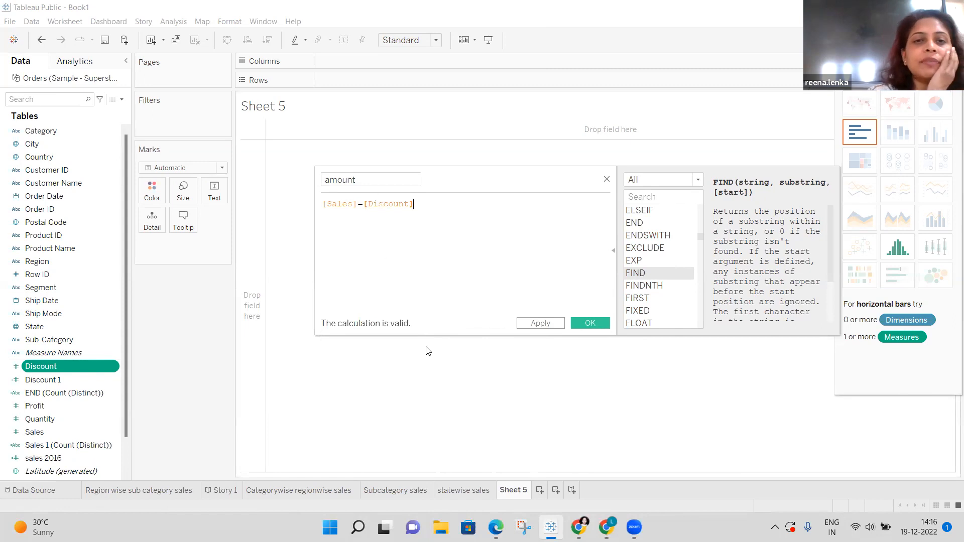
click(607, 179)
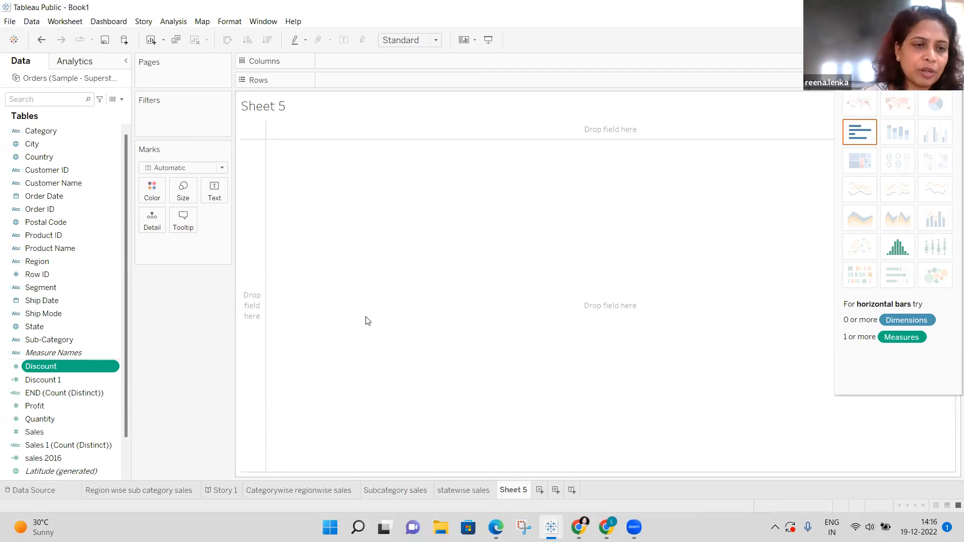
Create another calculated field from Discount and name it 'Sales 2016'.
click(113, 368)
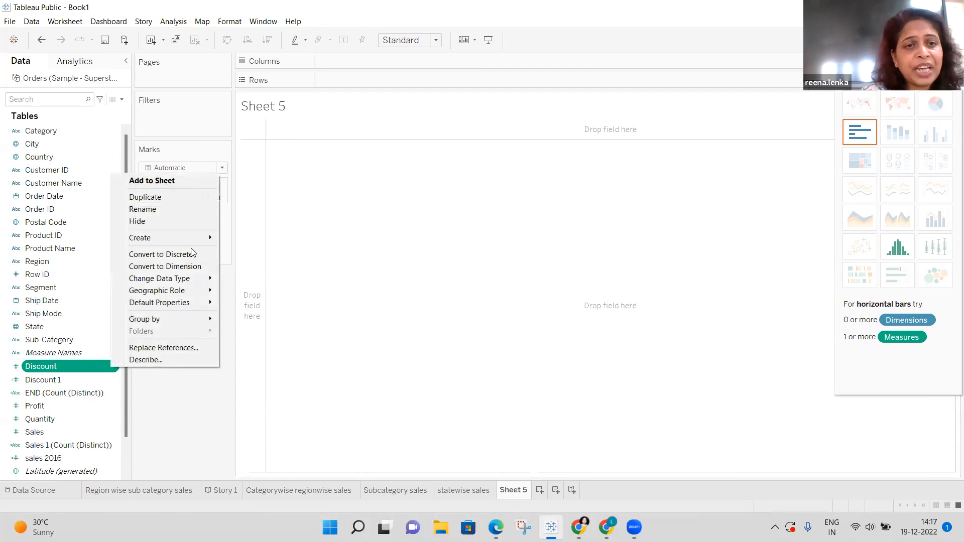
mouse_move(192, 277)
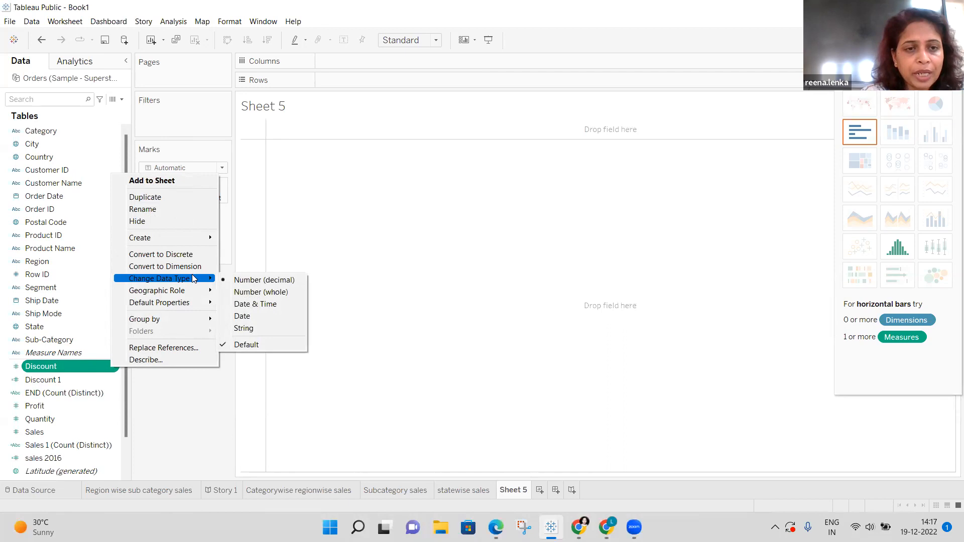
mouse_move(202, 244)
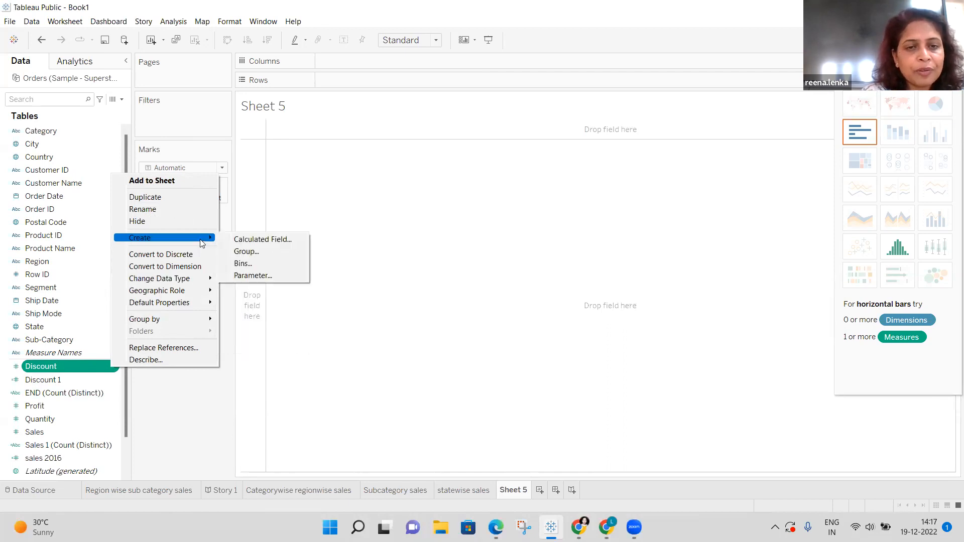
click(269, 241)
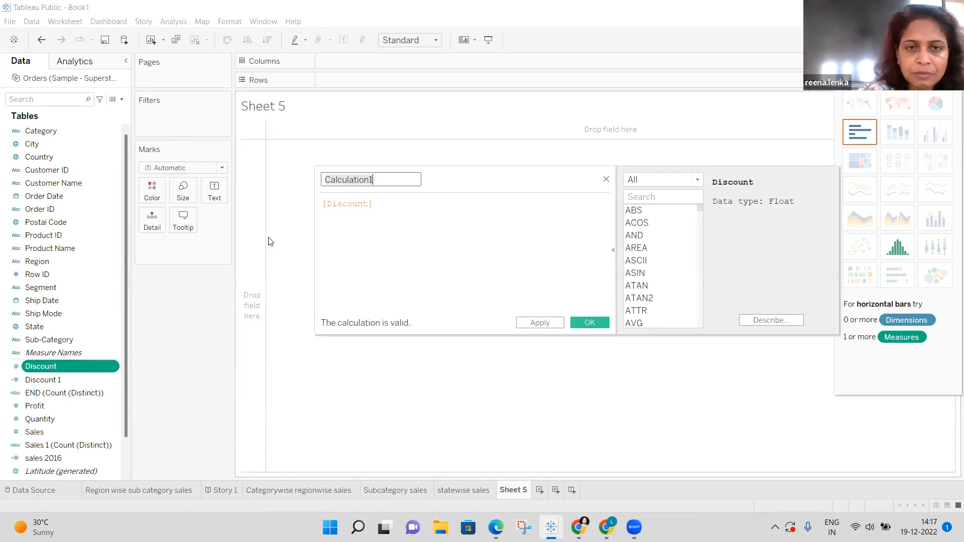
key(BackSpace)
text(Sal)
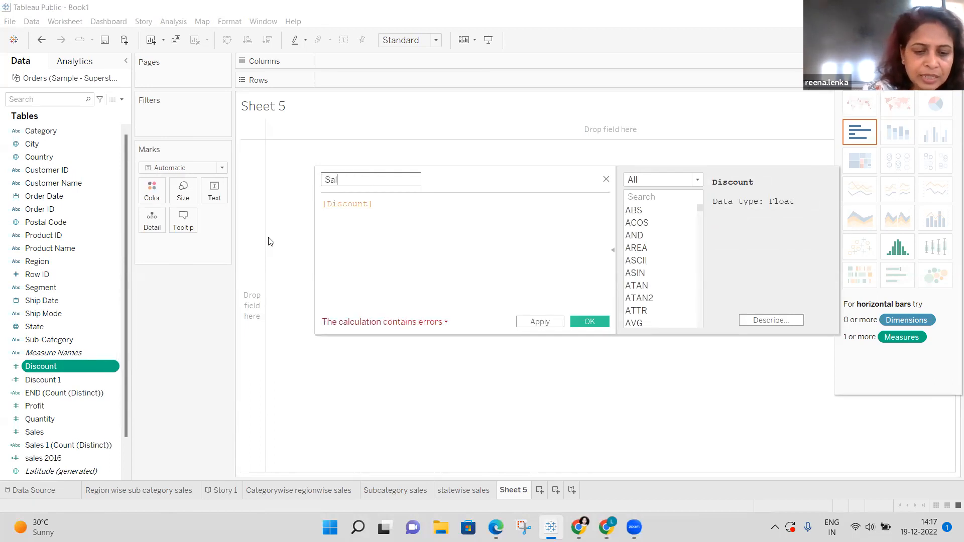
text(es 2016)
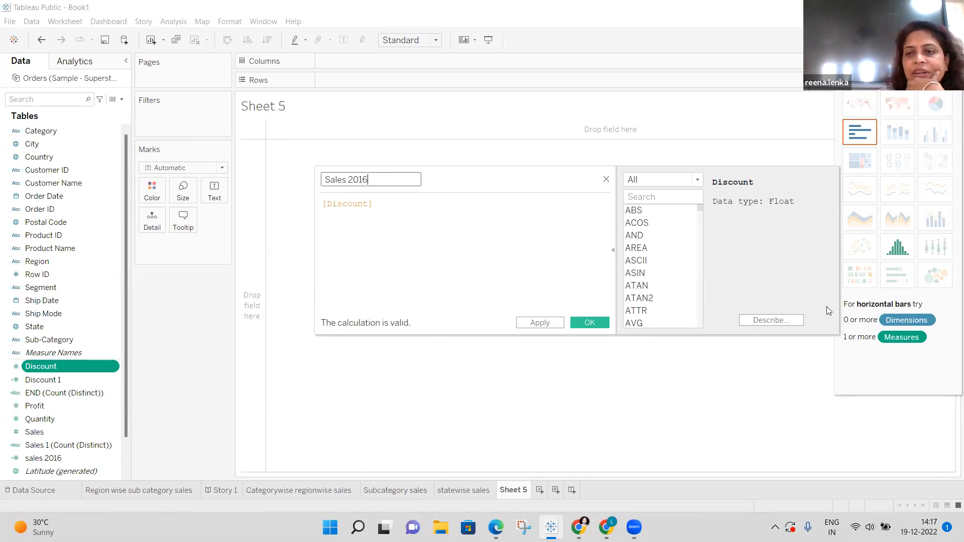
click(657, 222)
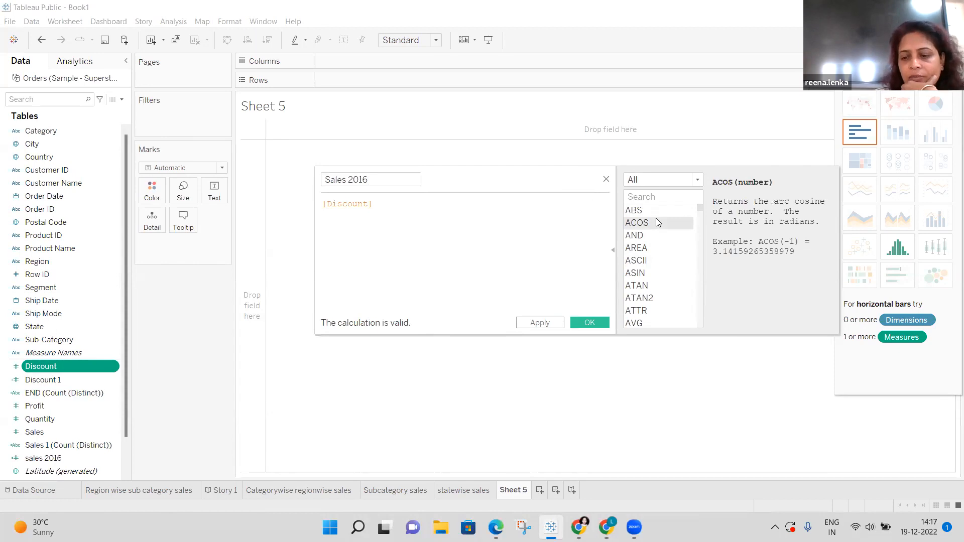
key(Down)
key(Down)
key(Down)
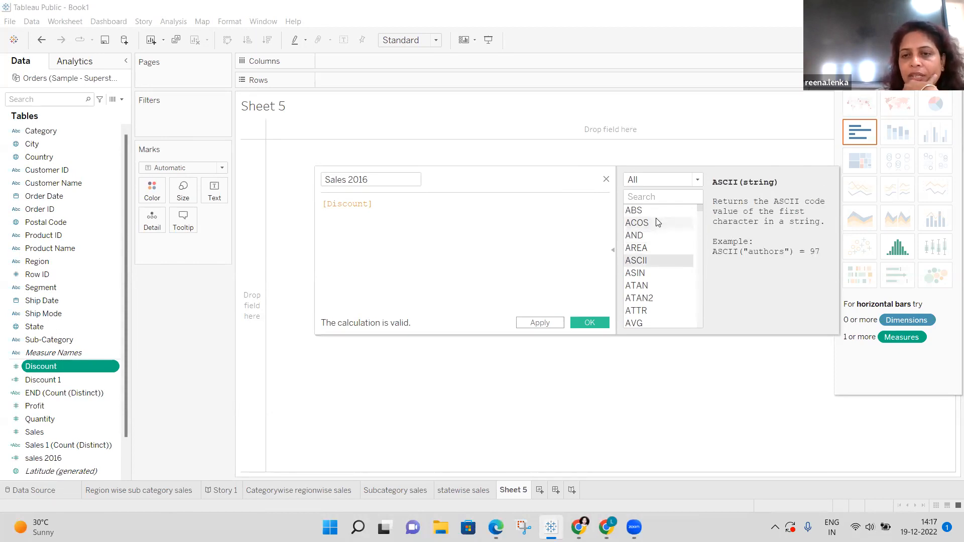
key(Down)
key(Down)
key(Down)
key(Down)
key(Down)
key(Down)
key(Down)
key(Down)
key(Down)
key(Down)
key(Down)
key(Down)
key(Down)
key(Down)
key(Down)
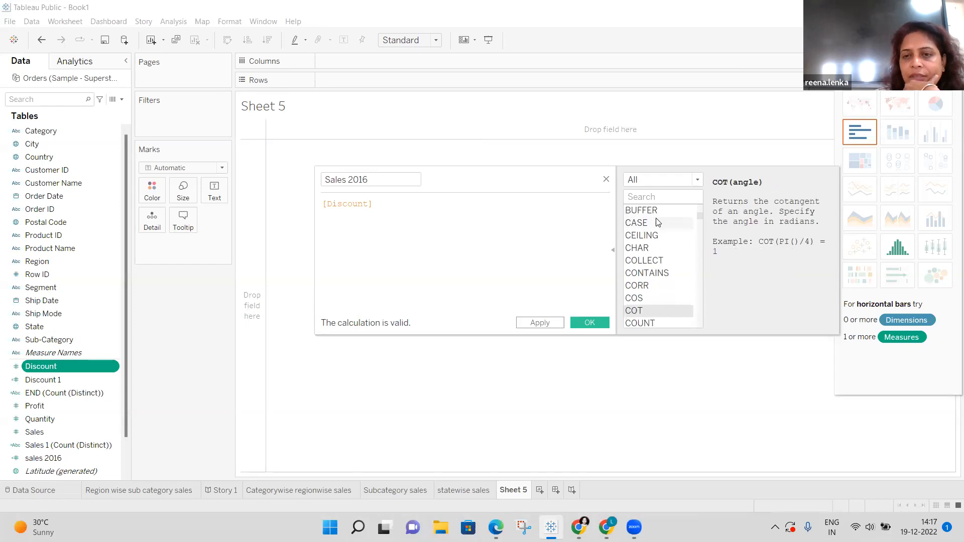
key(Down)
key(Down)
key(Down)
key(Down)
key(Down)
key(Down)
key(Down)
key(Down)
key(Down)
key(Down)
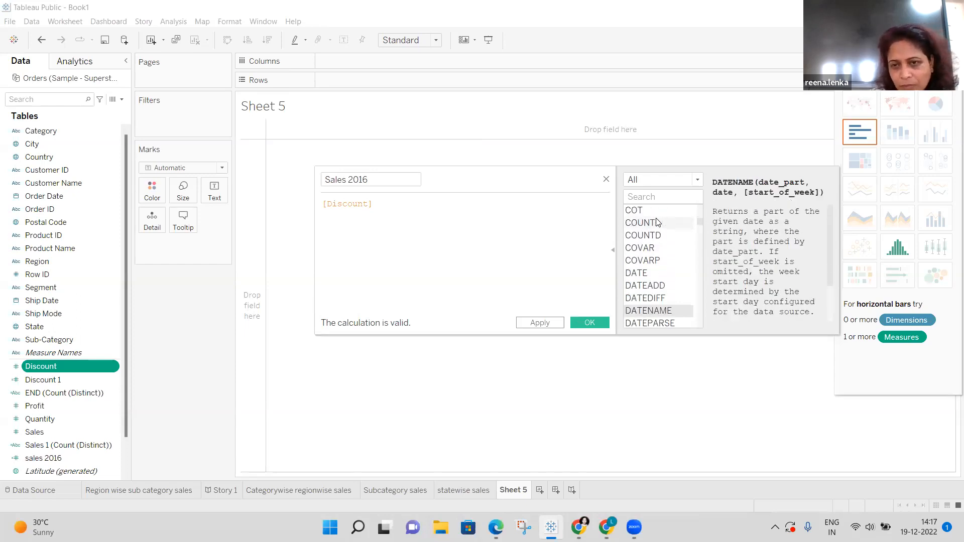
key(Down)
key(Down)
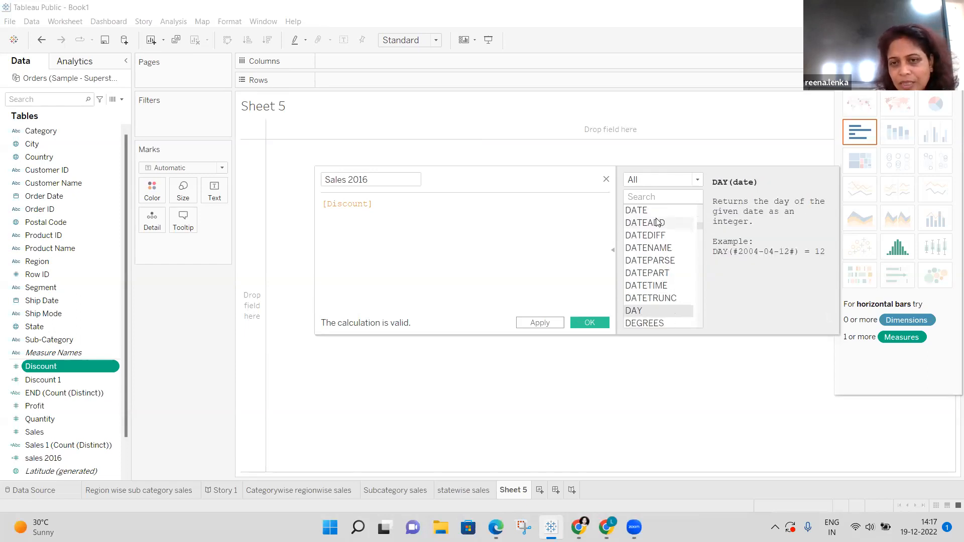
key(Down)
key(Down)
key(Down)
key(Down)
key(Down)
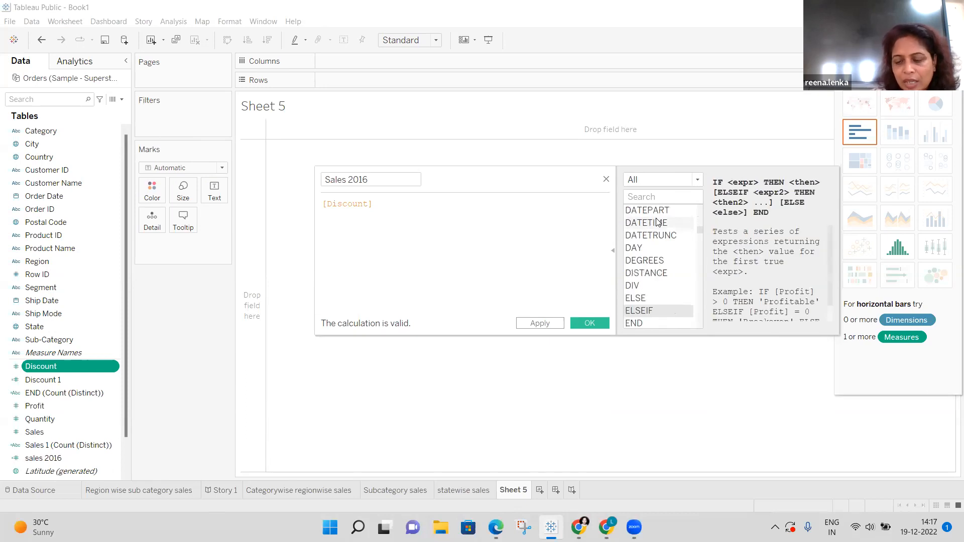
key(Down)
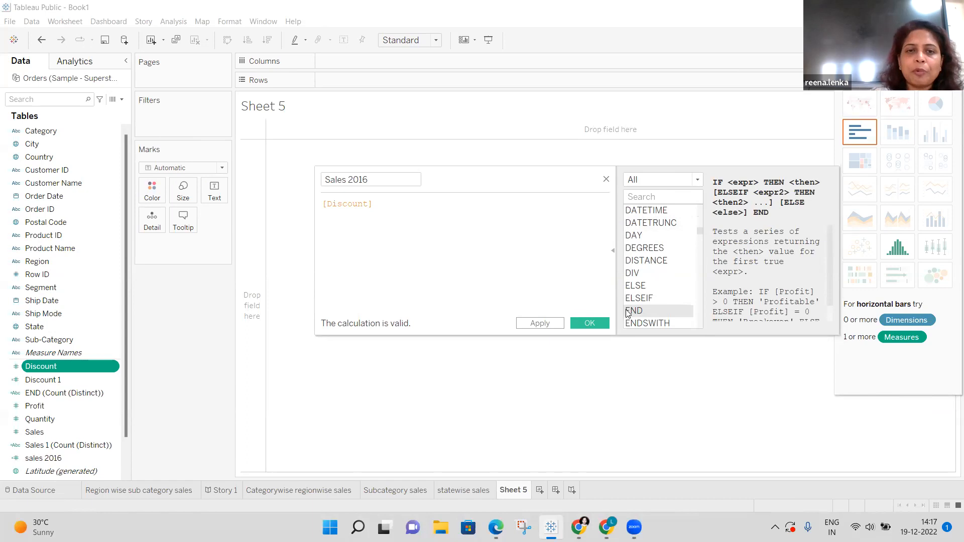
Replace the formula with IF followed by the [Sales] field.
click(377, 202)
key(BackSpace)
key(BackSpace)
key(BackSpace)
key(BackSpace)
key(BackSpace)
key(BackSpace)
key(BackSpace)
key(BackSpace)
key(BackSpace)
key(BackSpace)
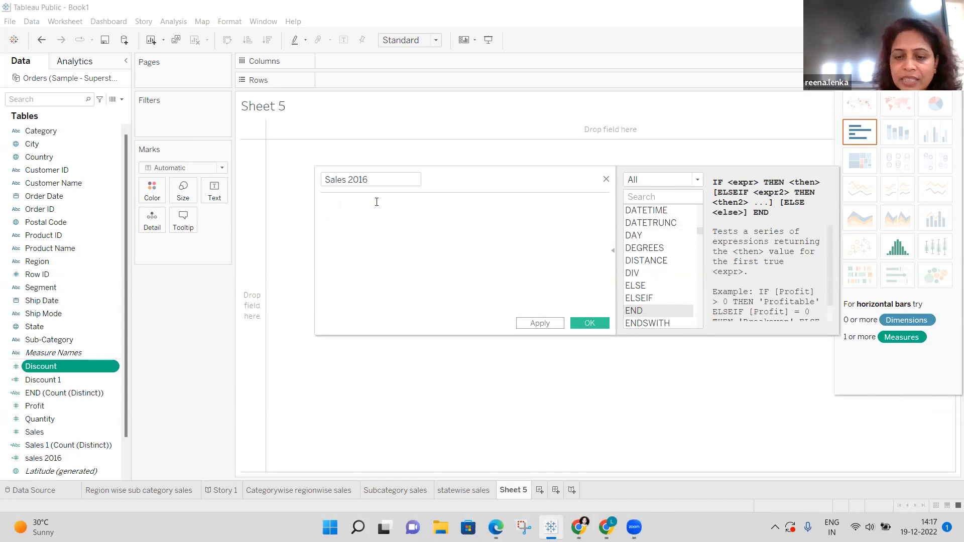
text(i)
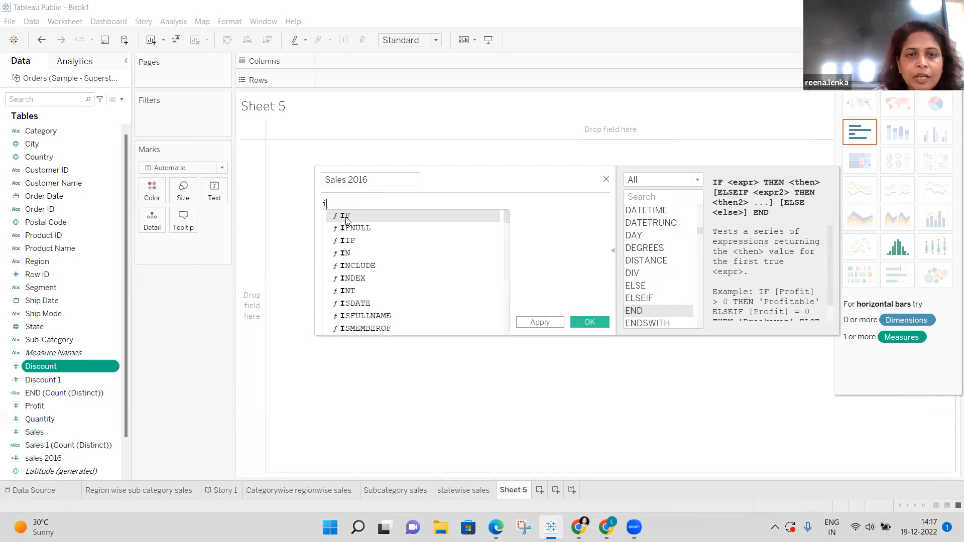
click(347, 220)
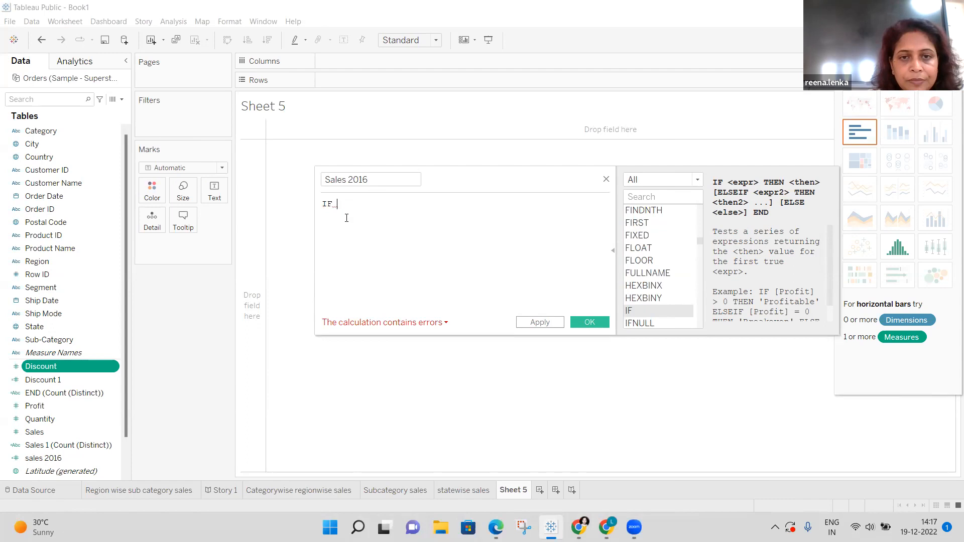
text(s)
key(BackSpace)
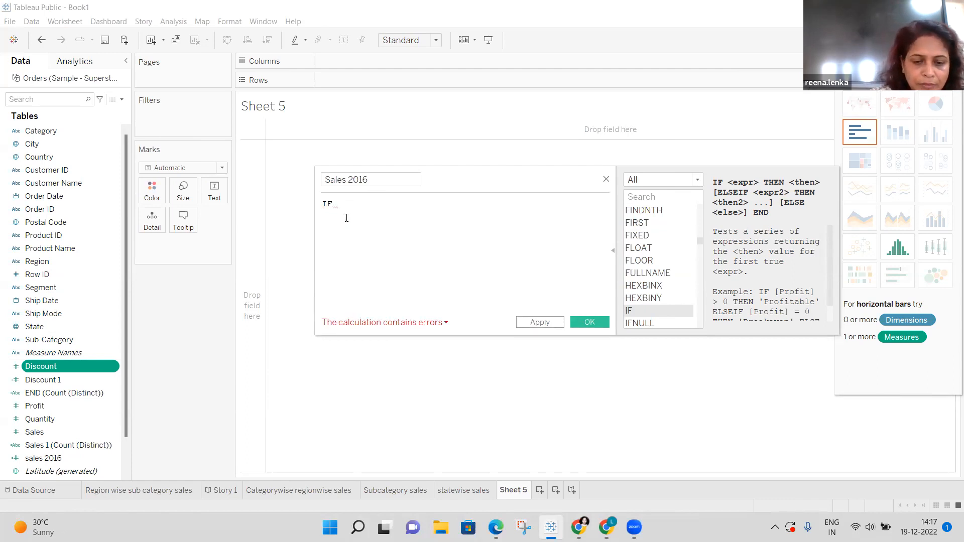
key(BackSpace)
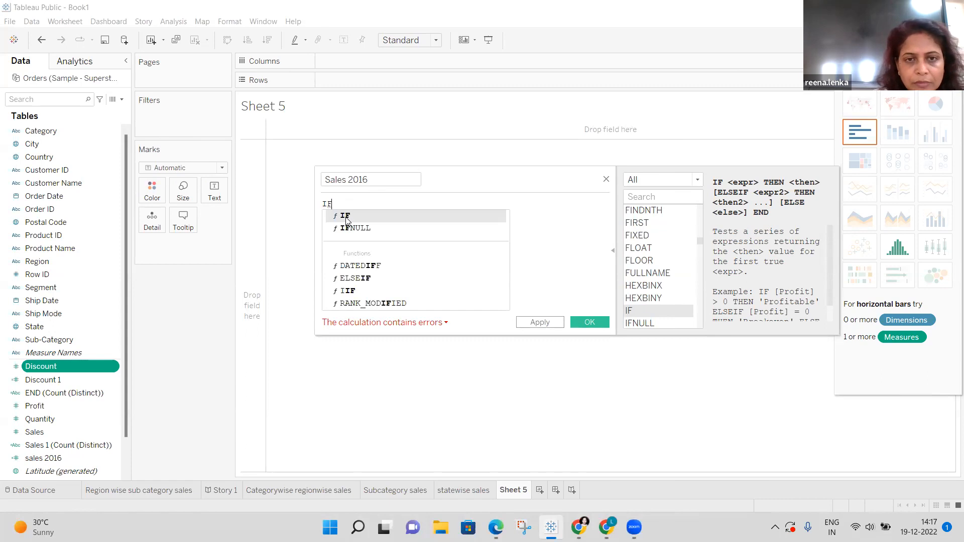
text(s)
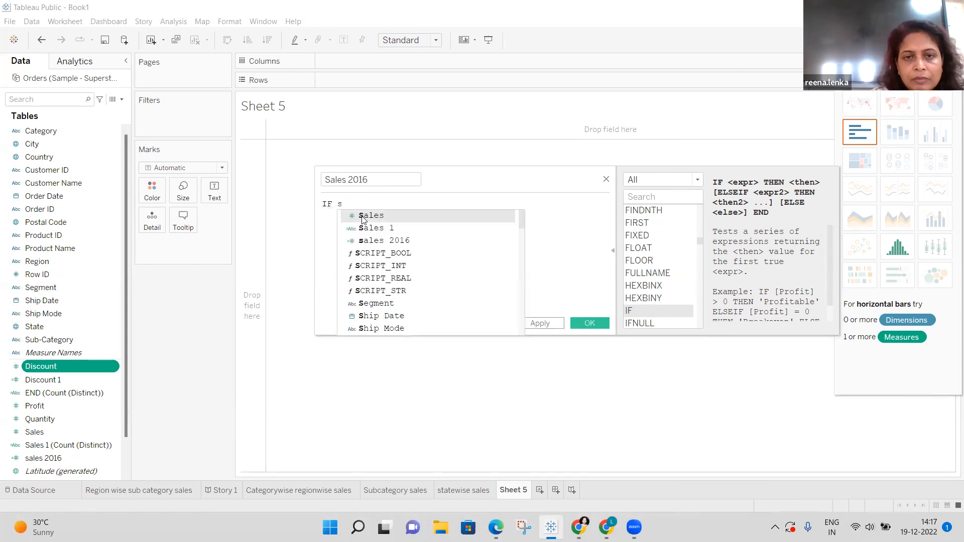
click(364, 217)
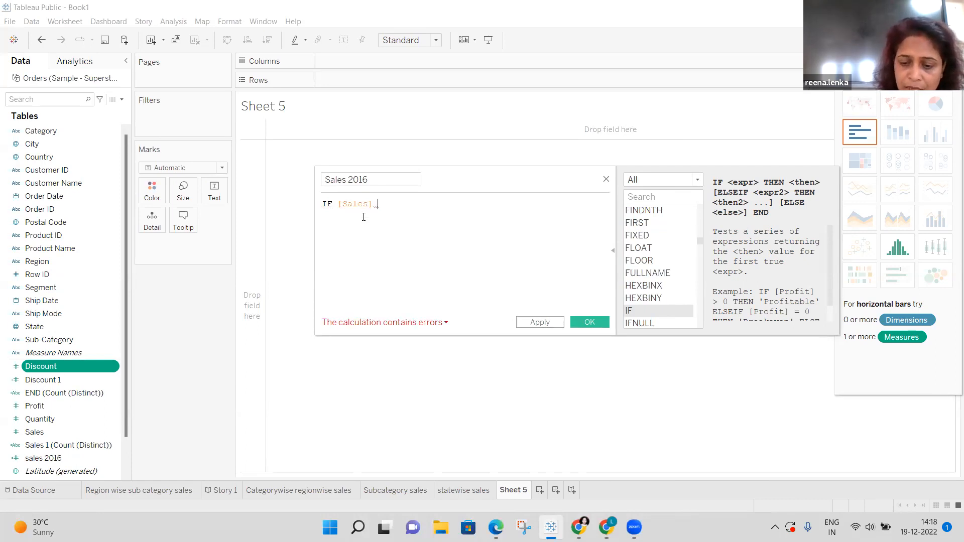
Complete the condition as [Sales] > 0 and begin the THEN keyword.
text(>)
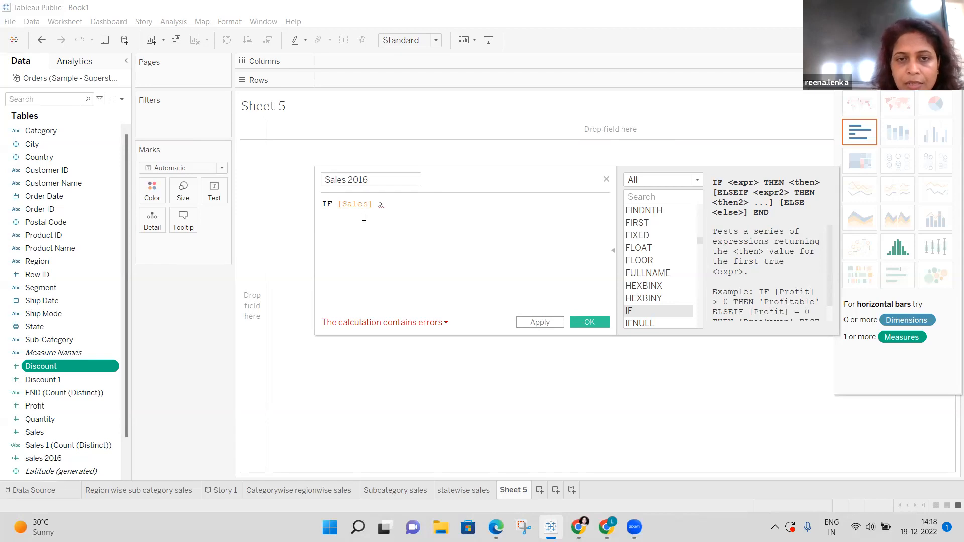
key(BackSpace)
key(BackSpace)
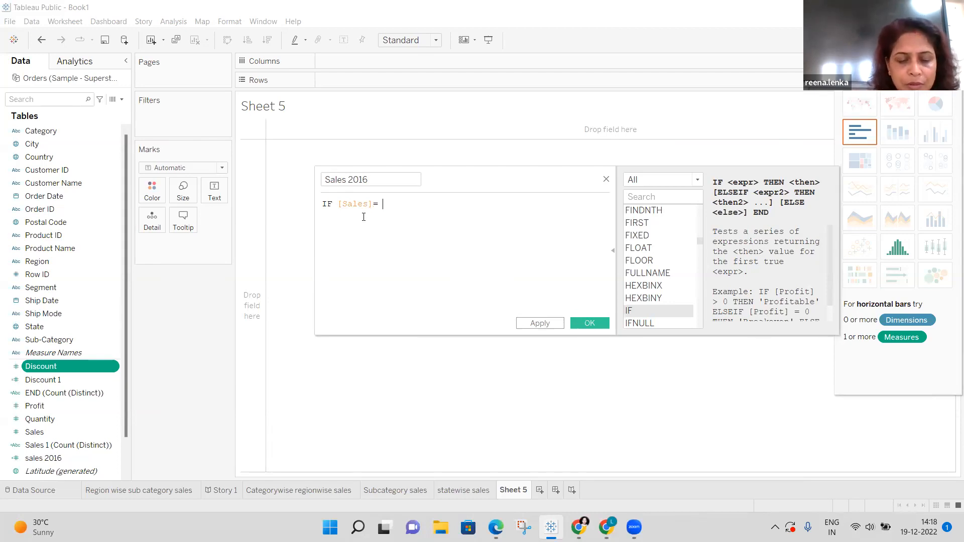
text(201)
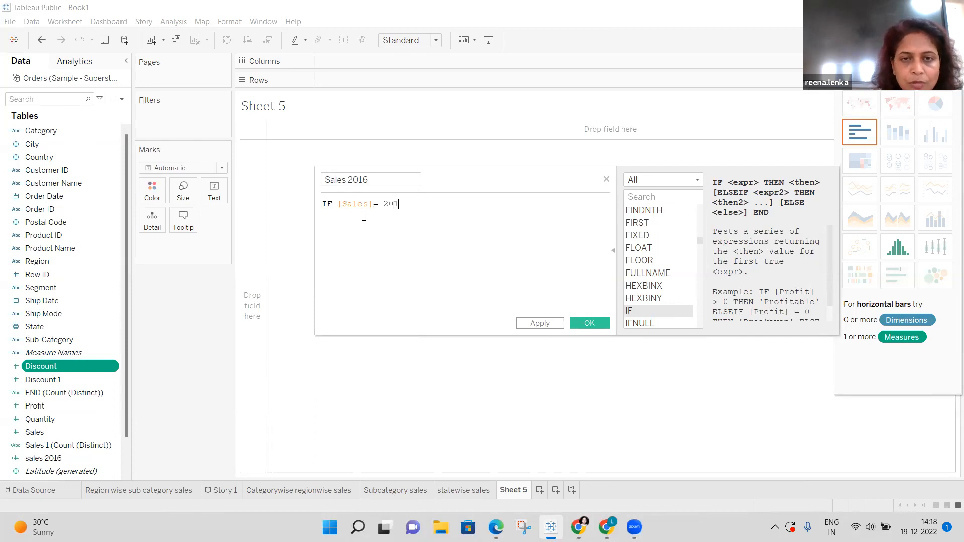
key(BackSpace)
key(BackSpace)
key(BackSpace)
key(BackSpace)
key(BackSpace)
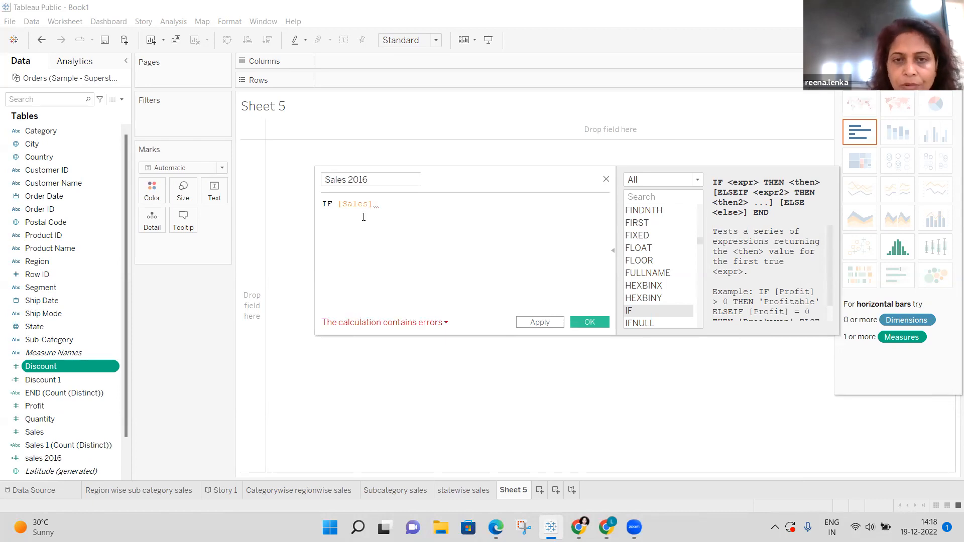
text(> 0)
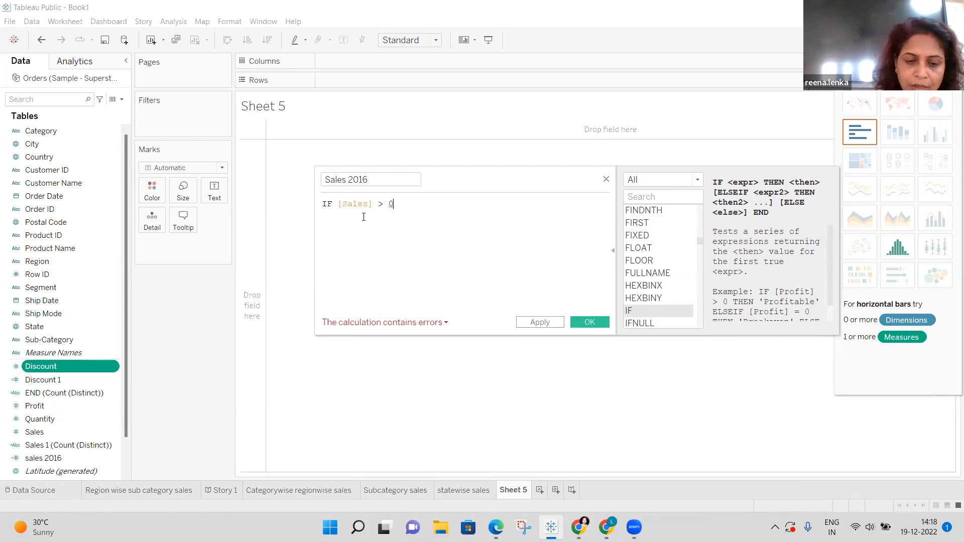
text( t)
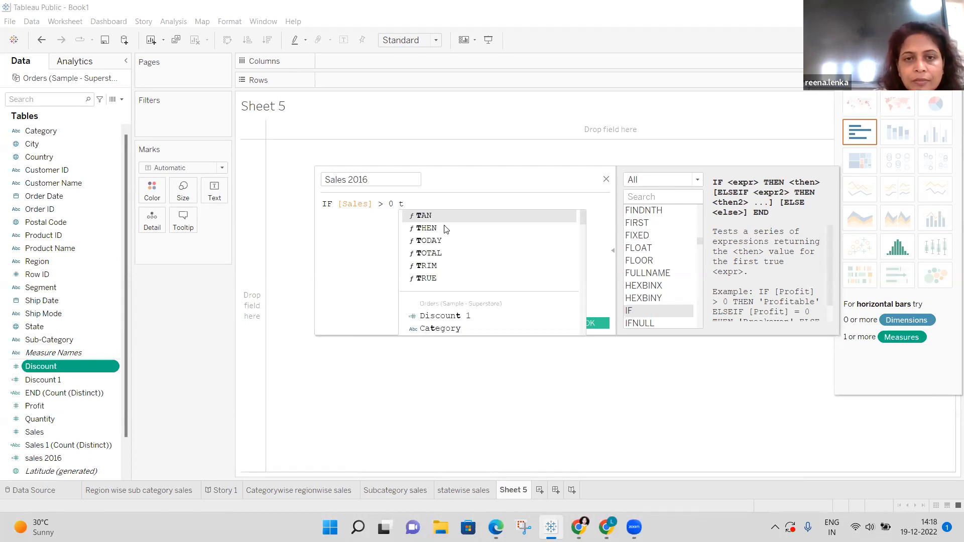
Return "Profitable" after THEN and start an ELSEIF branch.
click(441, 228)
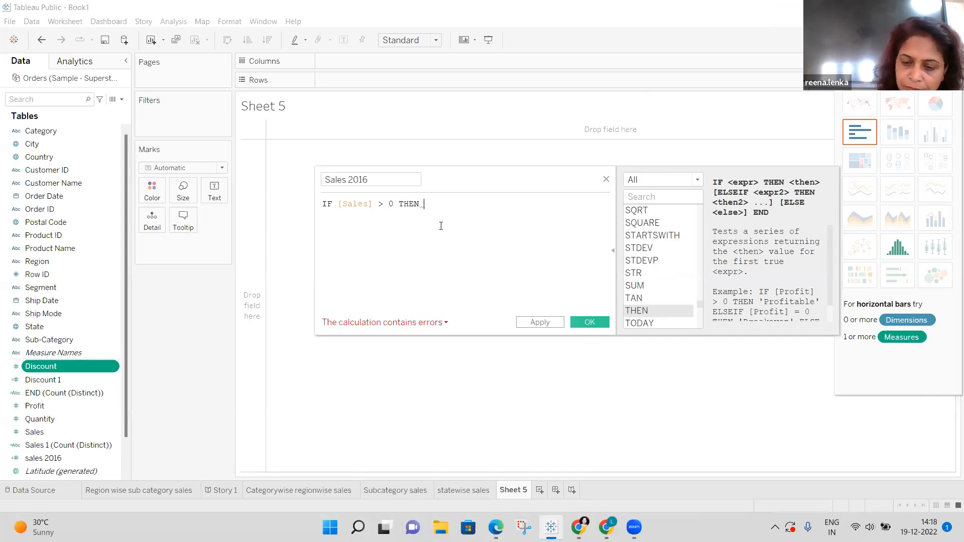
text(")
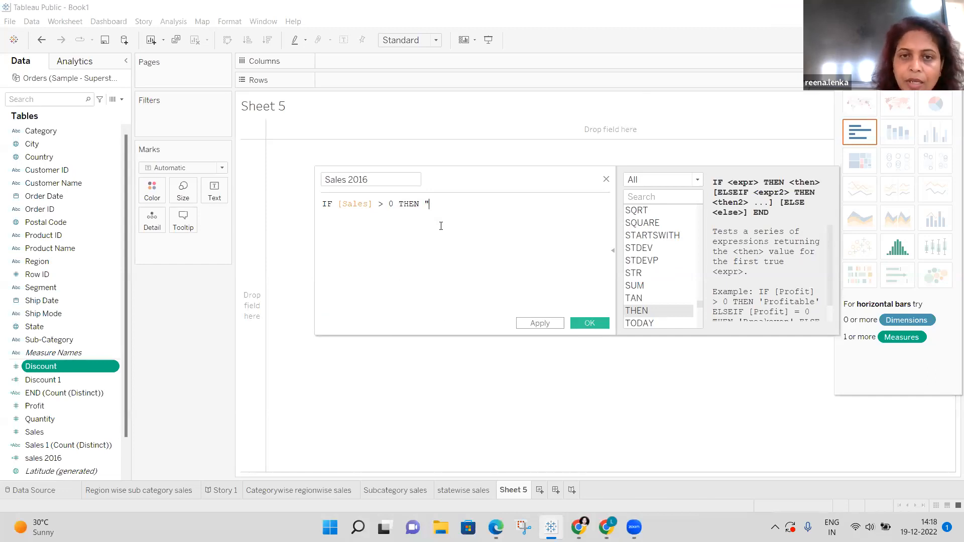
text(Profitable")
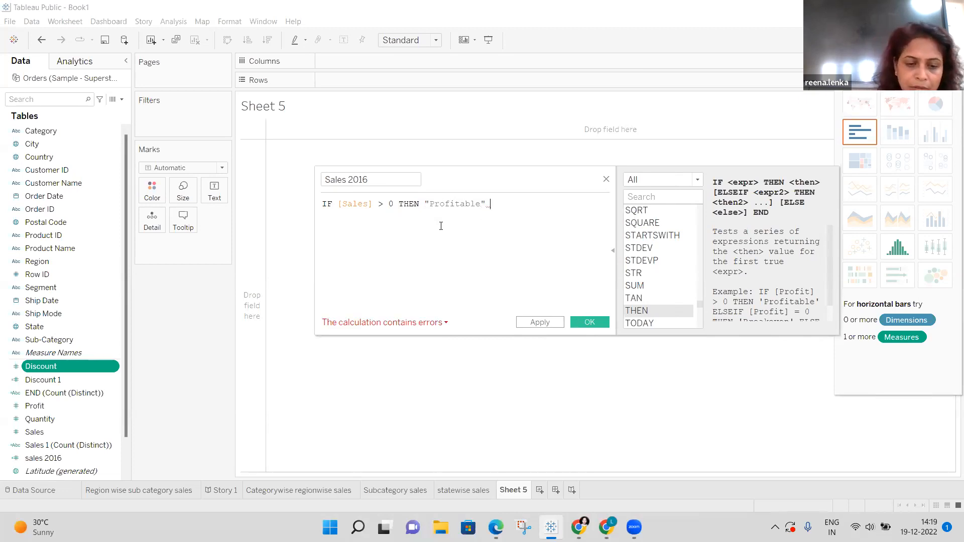
text( E)
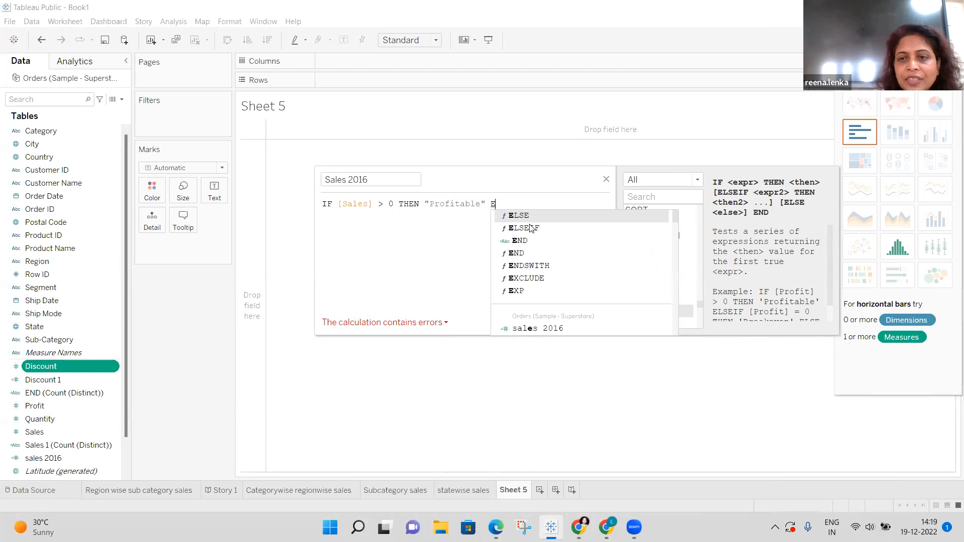
key(Down)
key(Return)
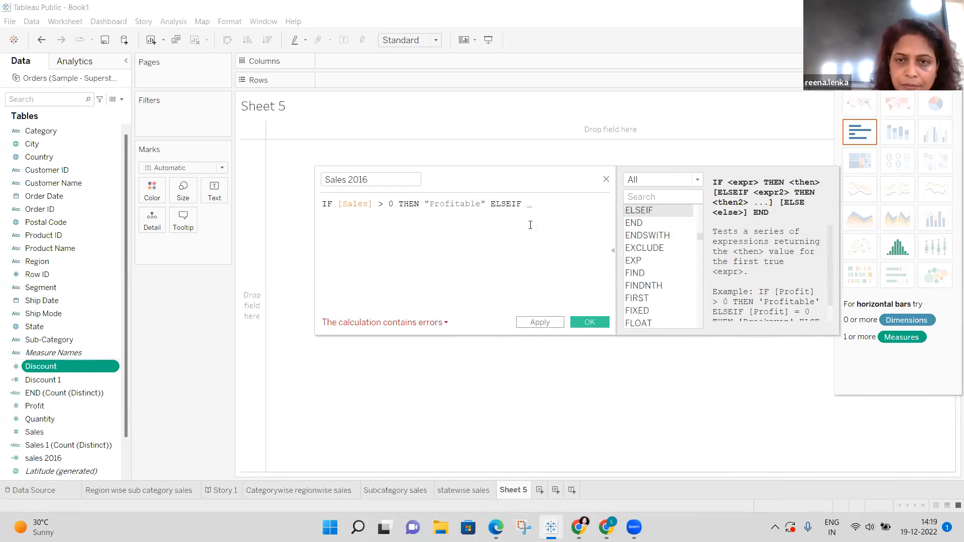
Make the ELSEIF condition [Sales] =0 and begin its THEN.
key(BackSpace)
text([)
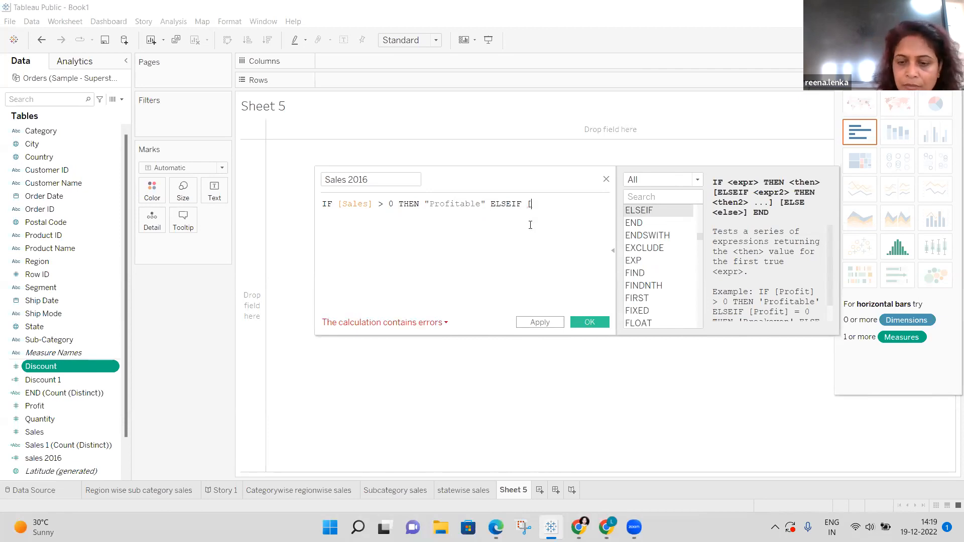
key(BackSpace)
text(s)
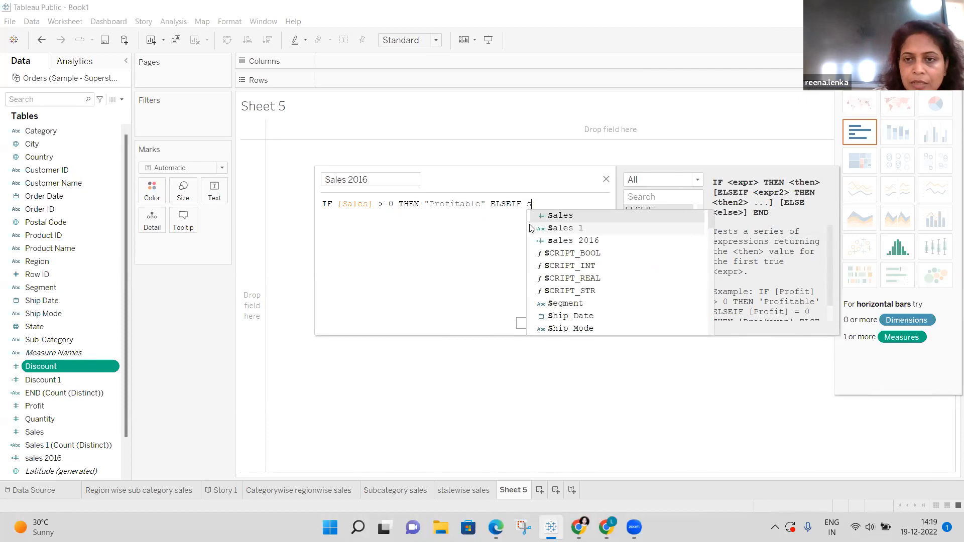
click(557, 219)
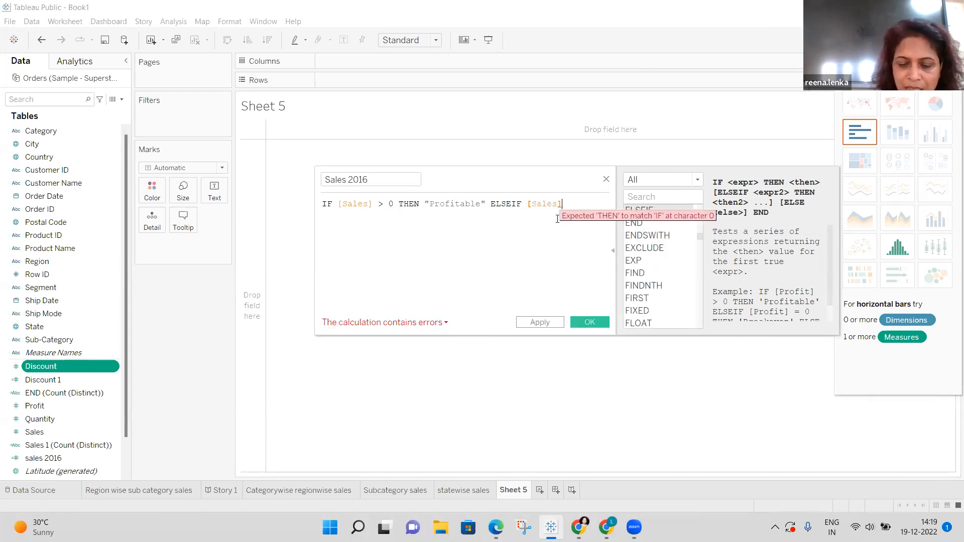
text(=)
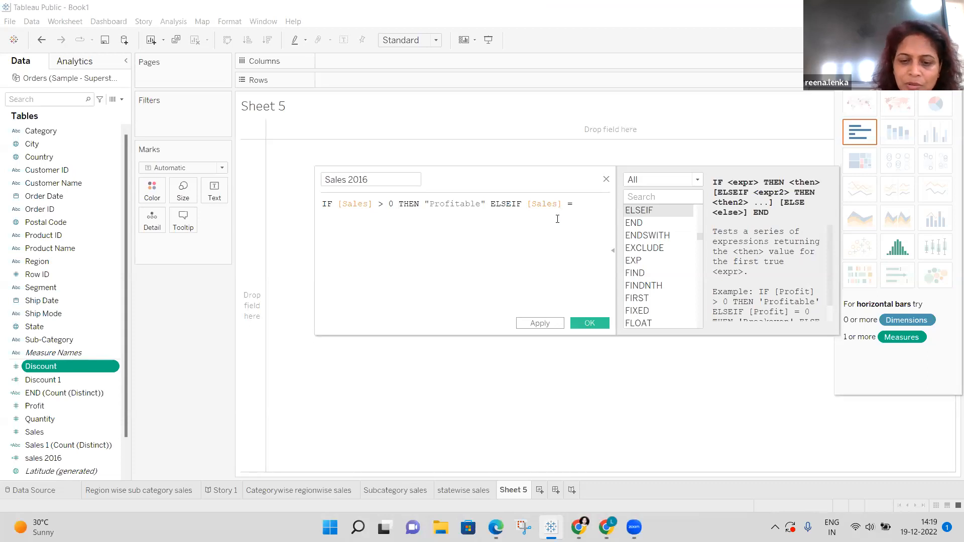
text(0)
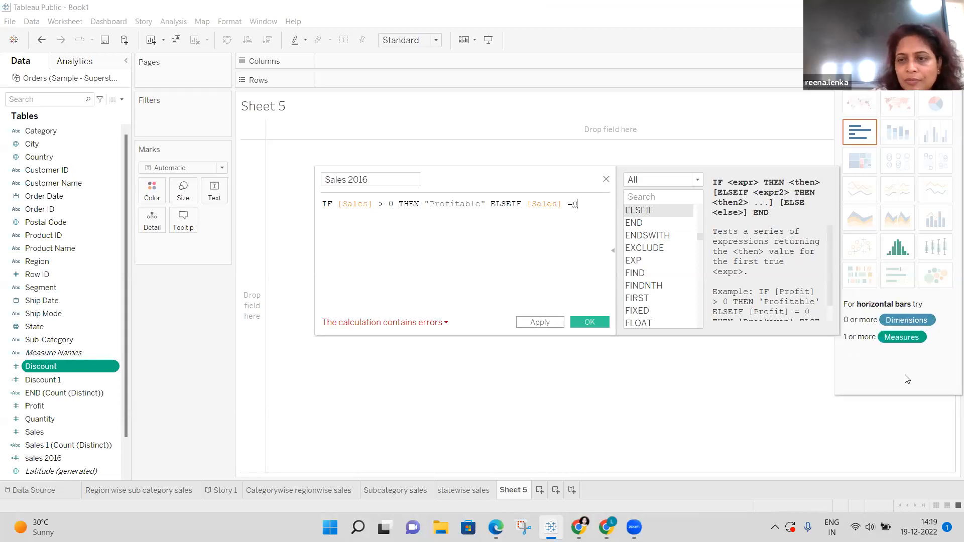
scroll(830, 321, down, 2)
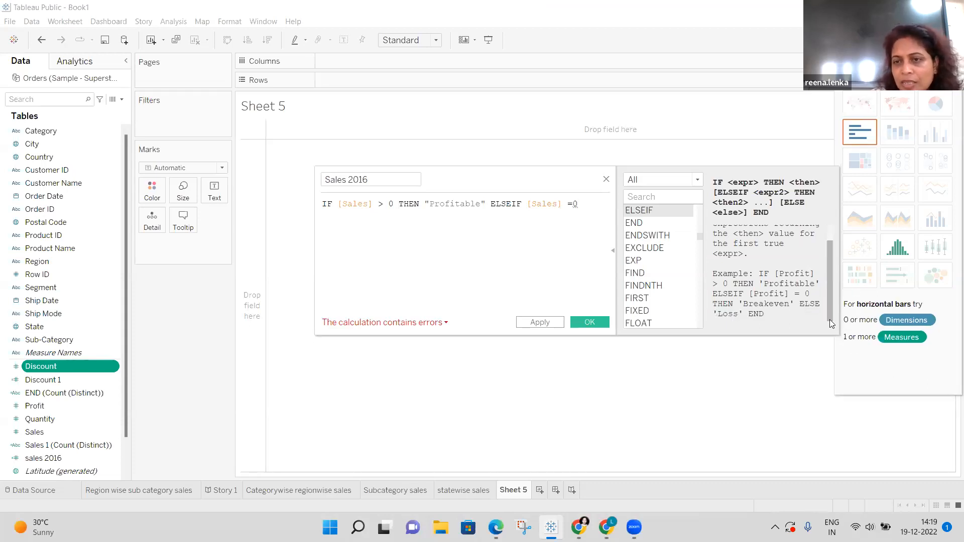
text(t)
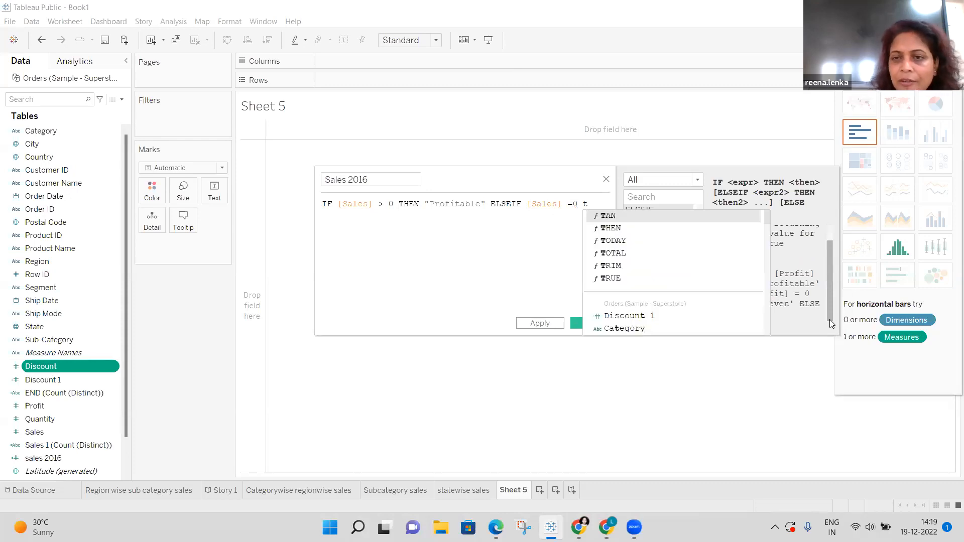
Return "Breakeven" for zero sales and add ELSE "Loss" as the final result.
click(615, 229)
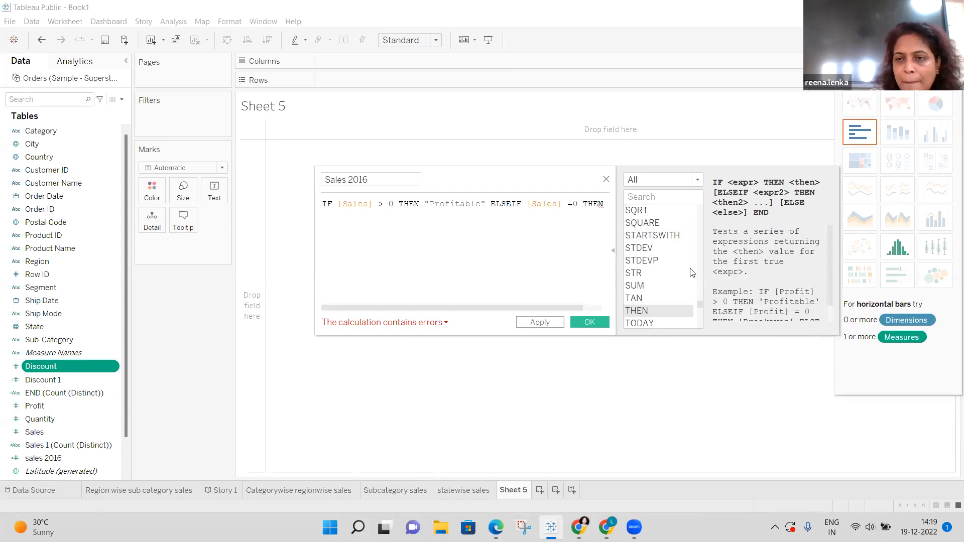
scroll(829, 323, down, 1)
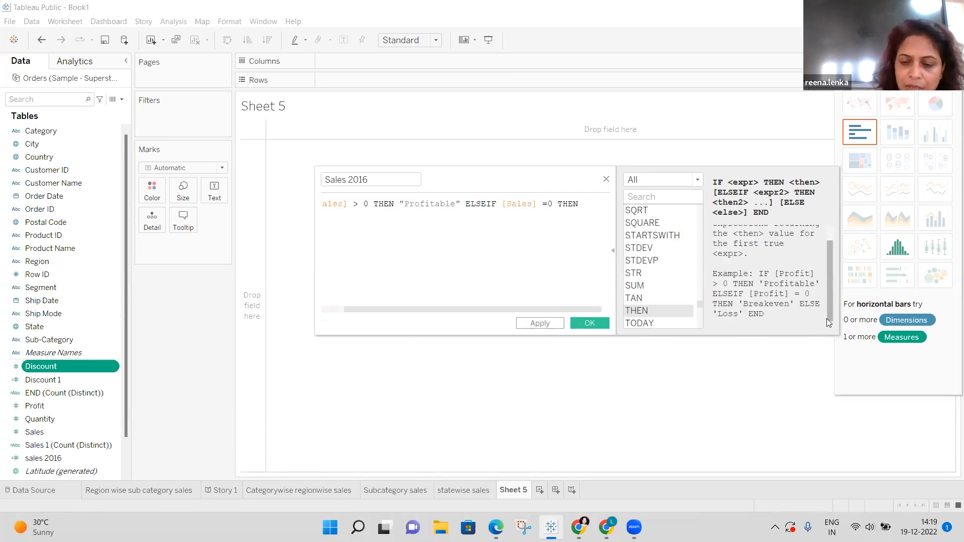
text(")
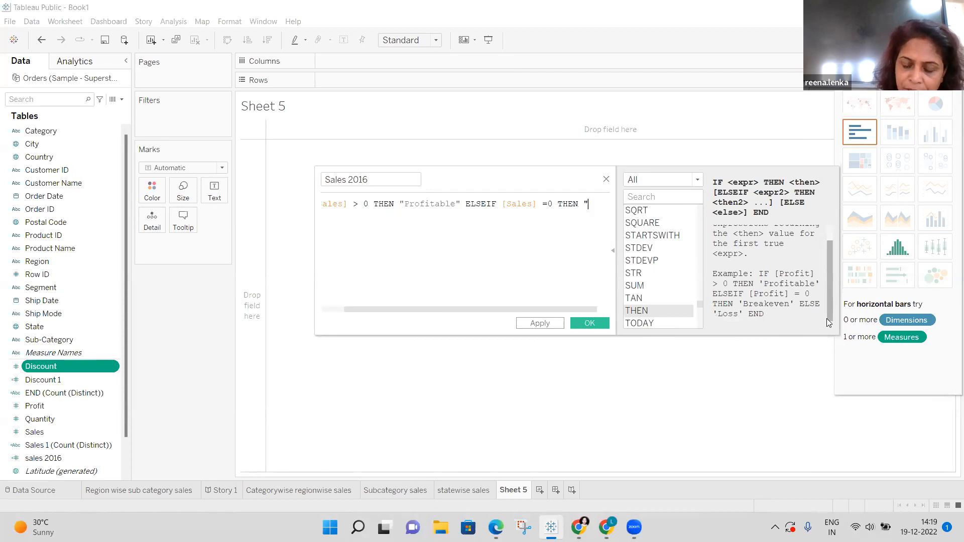
text(B)
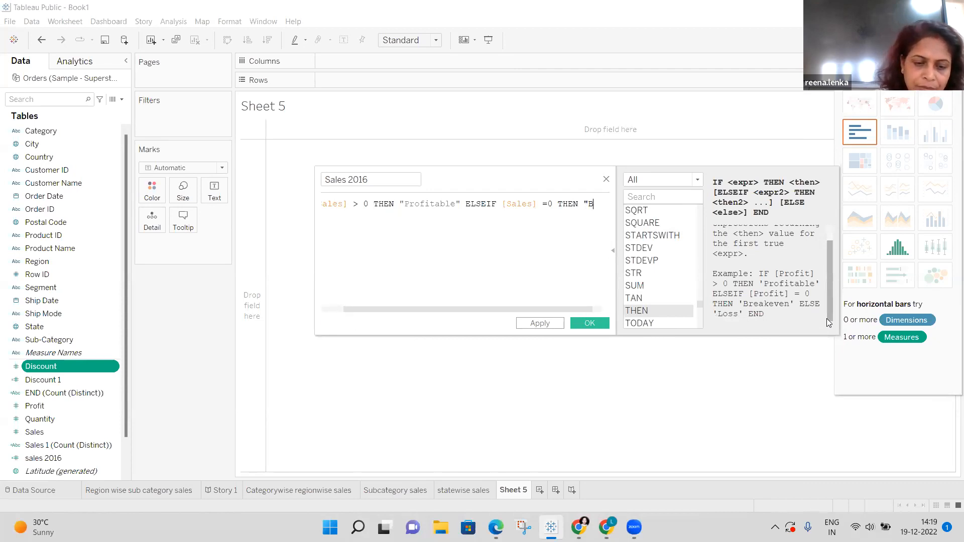
text(reakeve)
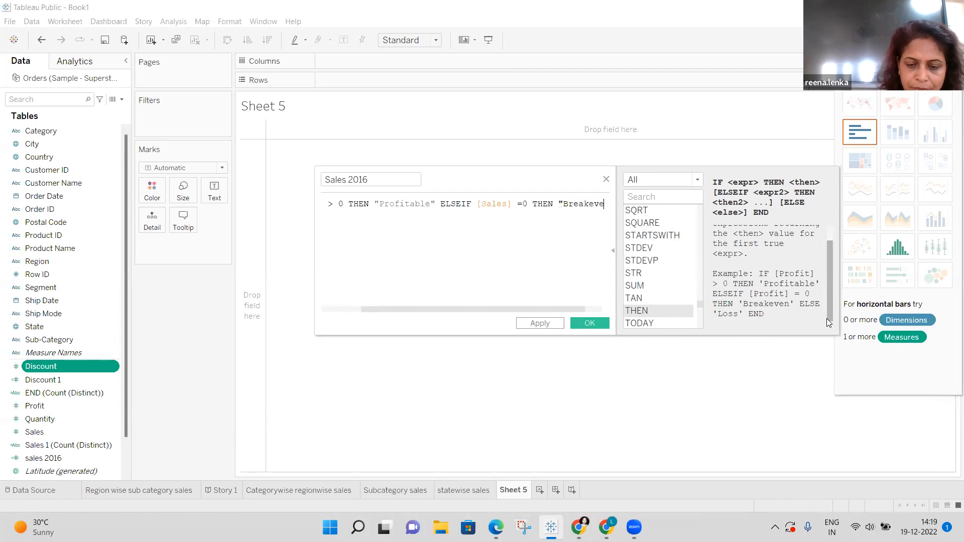
text(n")
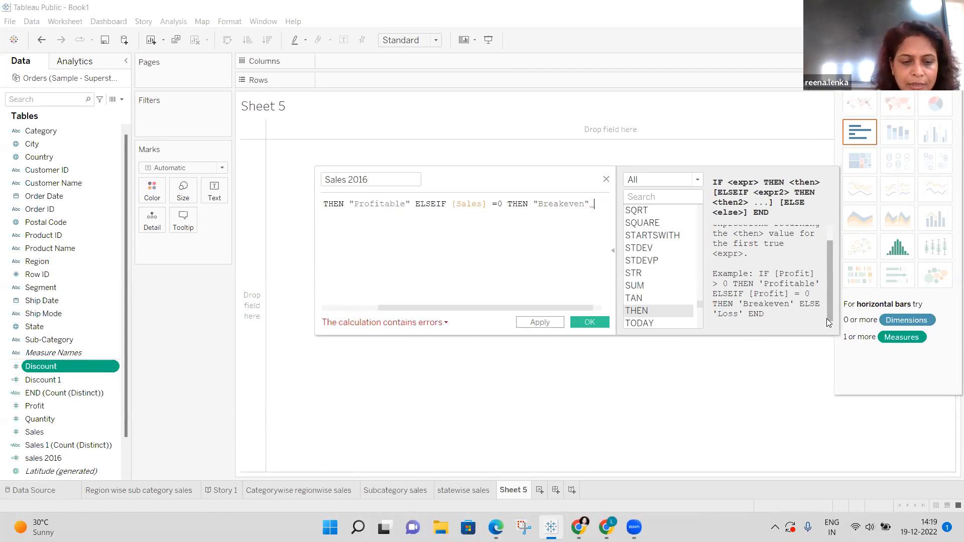
text( E)
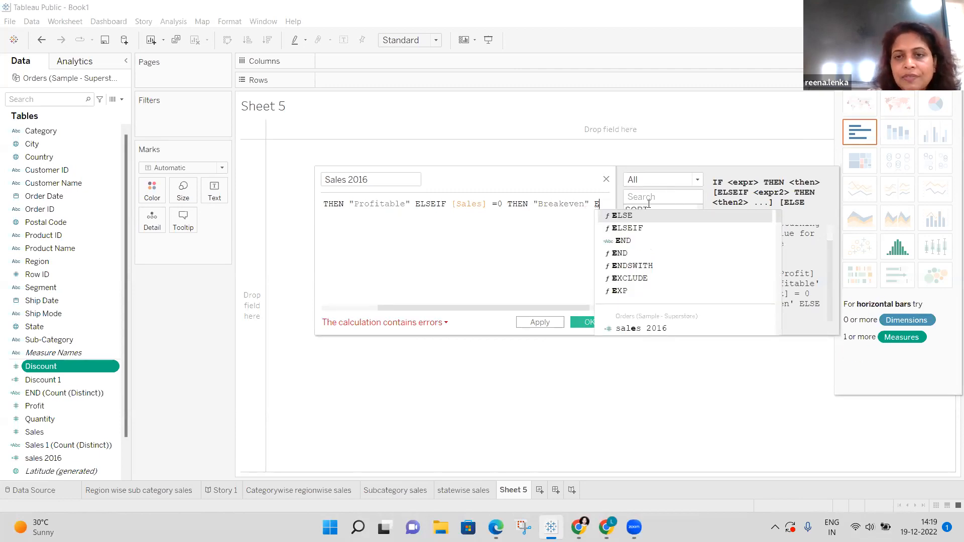
click(635, 217)
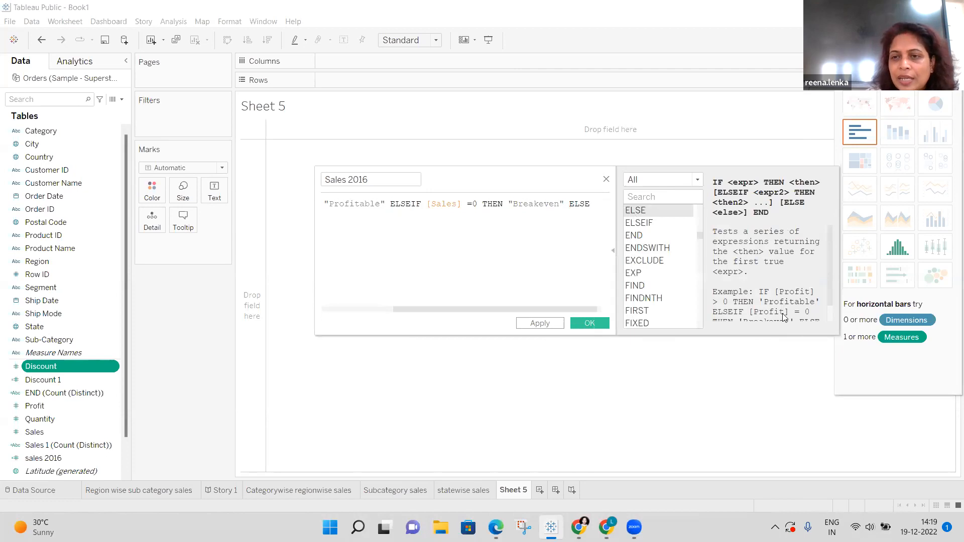
scroll(833, 319, down, 1)
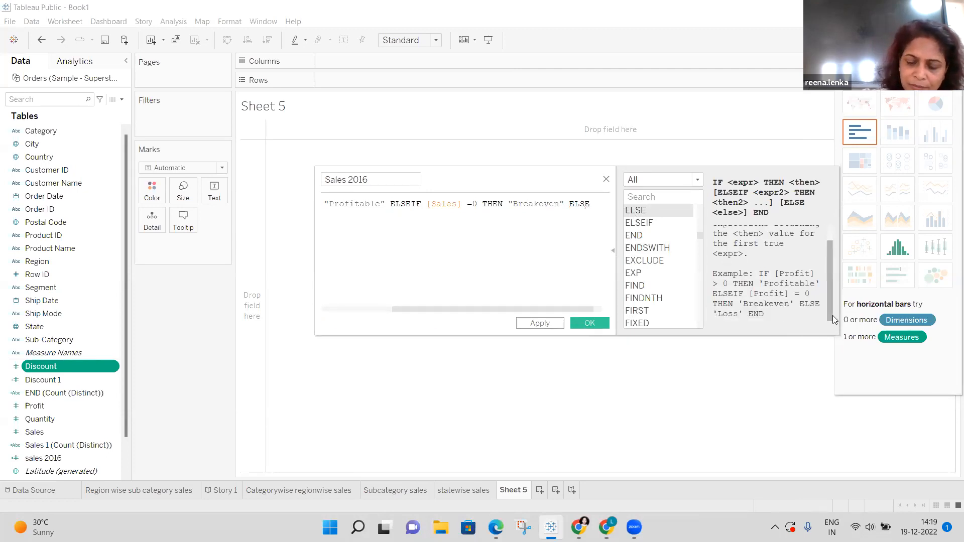
text(")
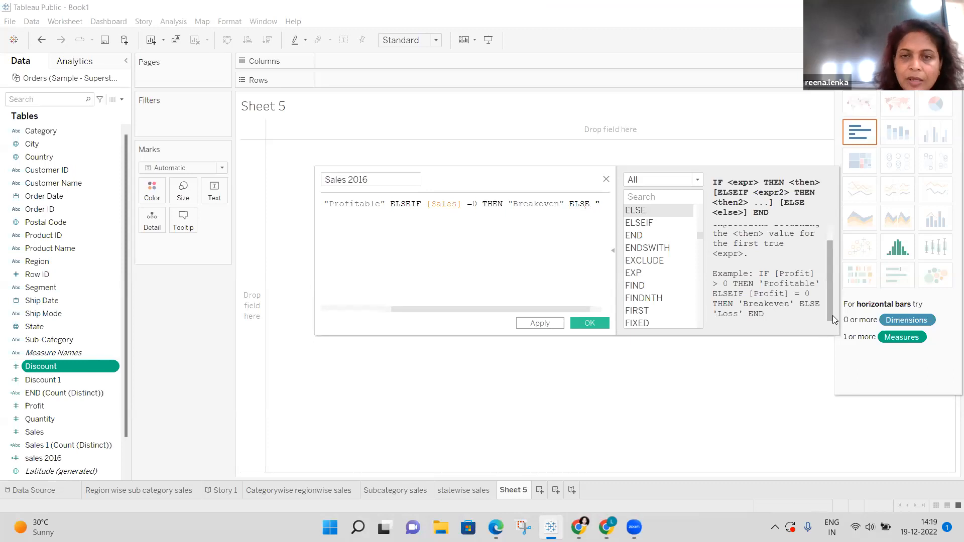
text(l)
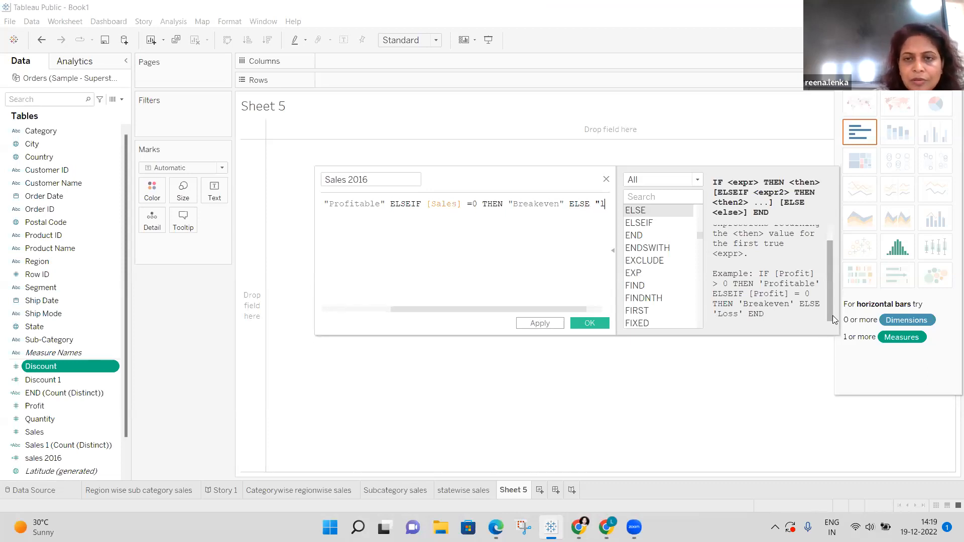
key(BackSpace)
text(L)
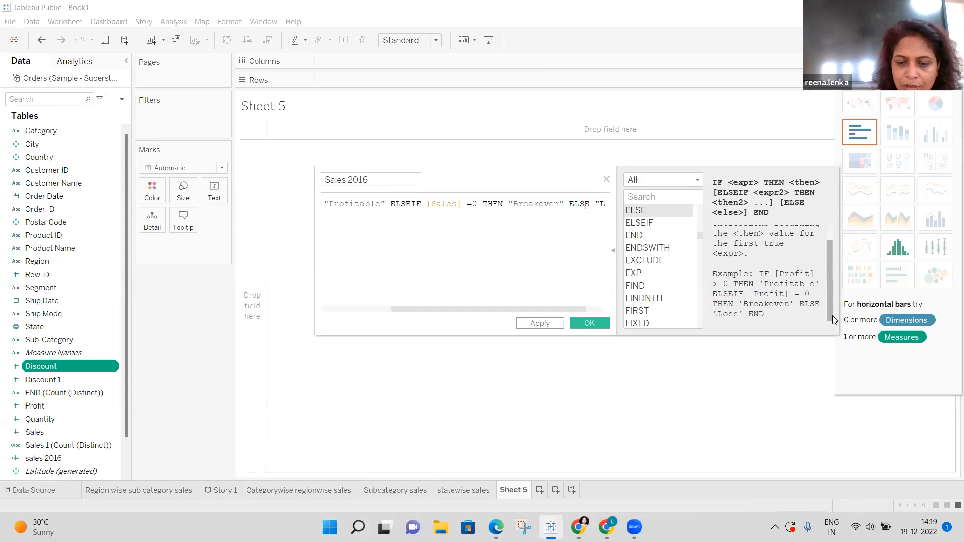
text(oss)
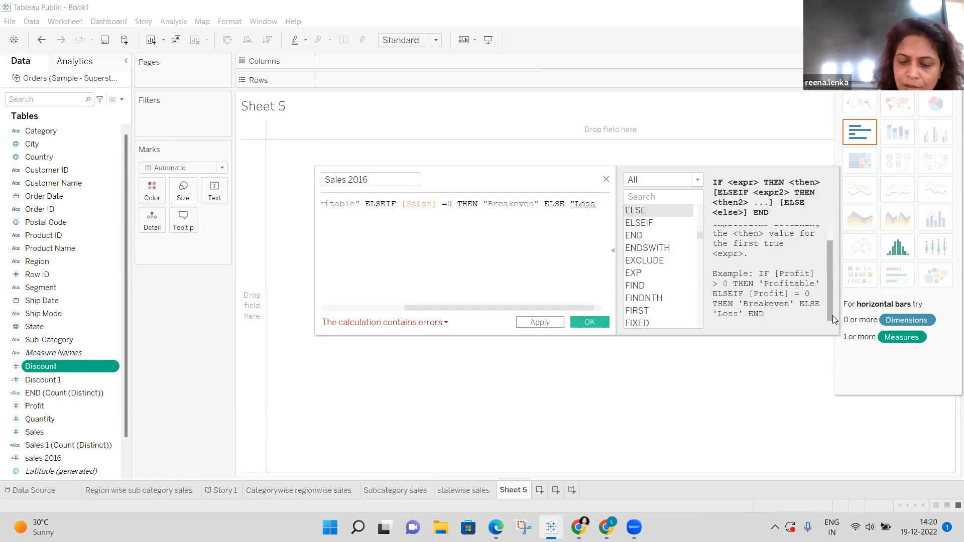
text(")
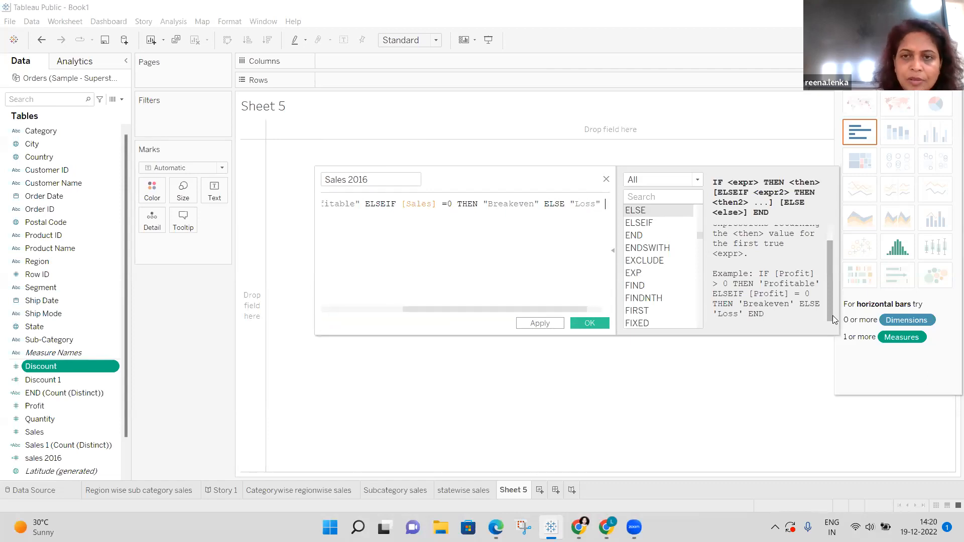
text( E)
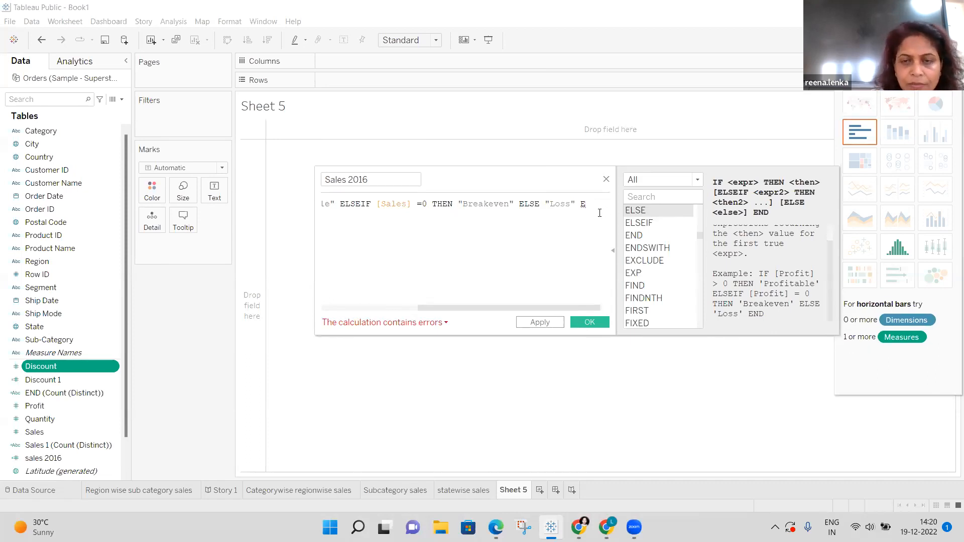
text(n)
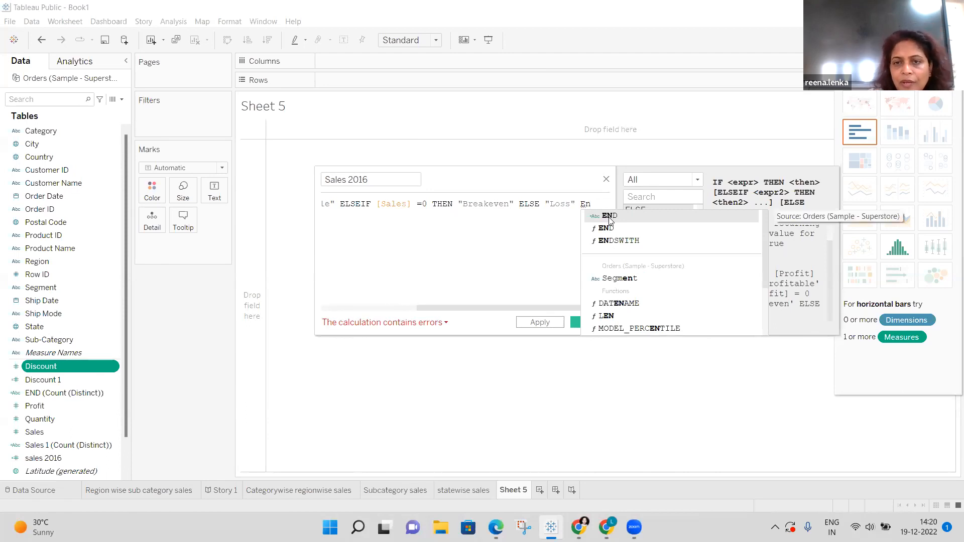
End the Sales 2016 formula with END and close the now-valid calculation editor.
click(610, 229)
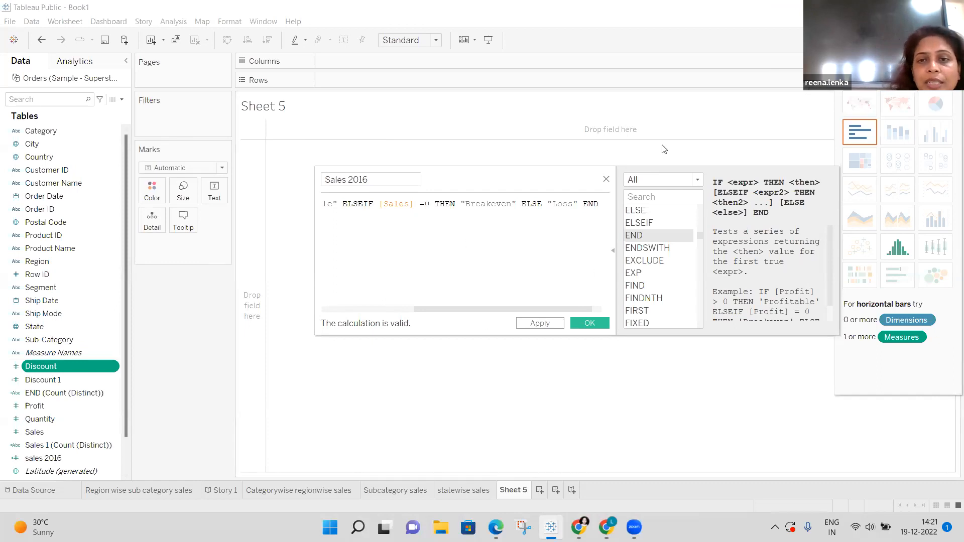
click(607, 180)
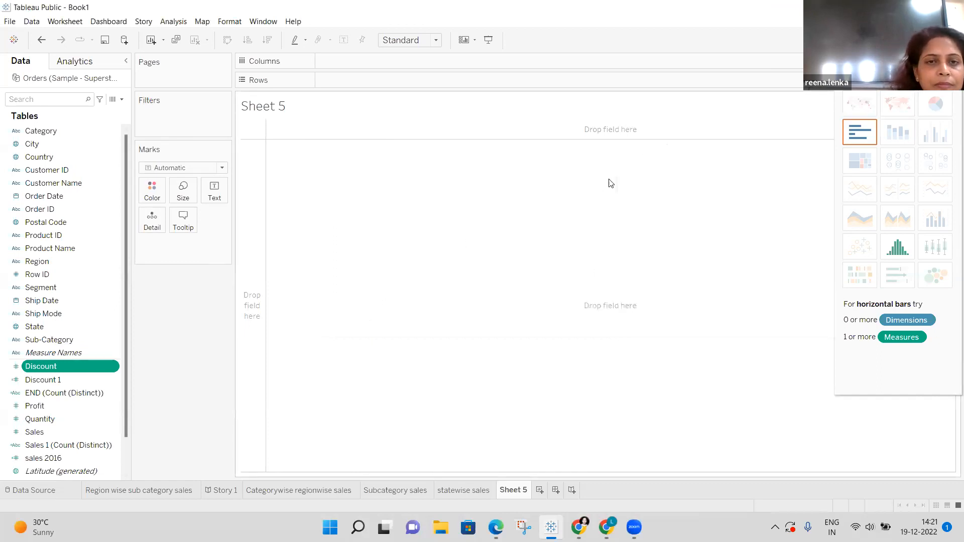
Delete the Discount 1 and END (Count (Distinct)) fields from the Data pane.
click(61, 378)
right_click(62, 378)
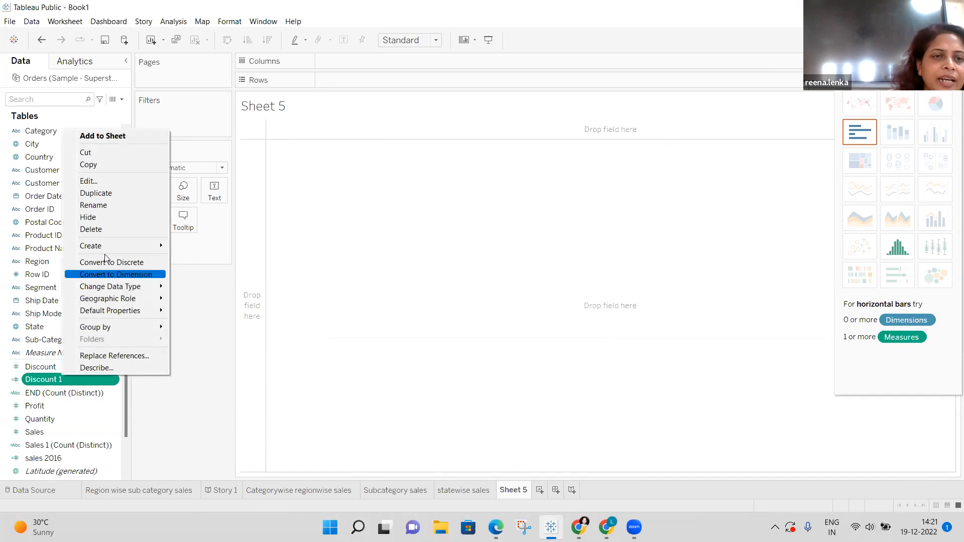
click(122, 229)
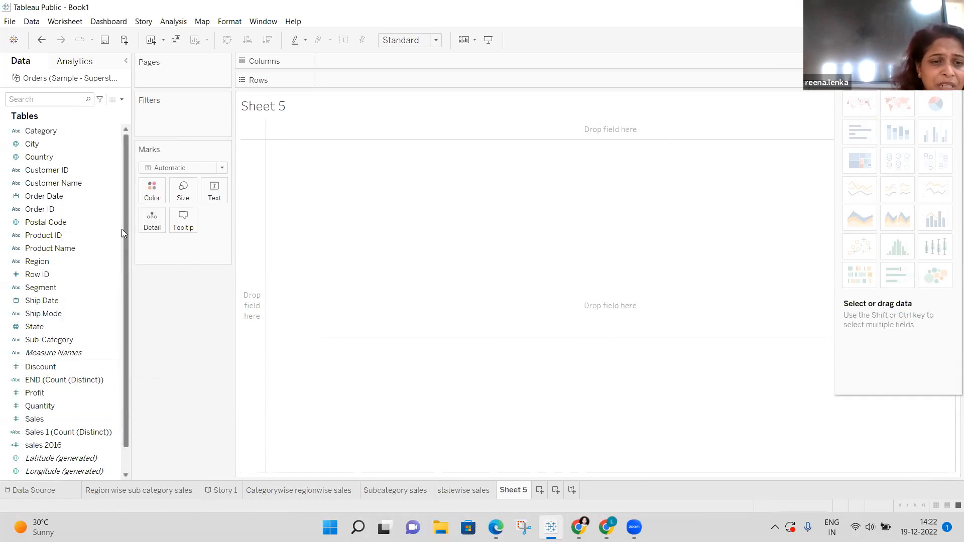
click(76, 378)
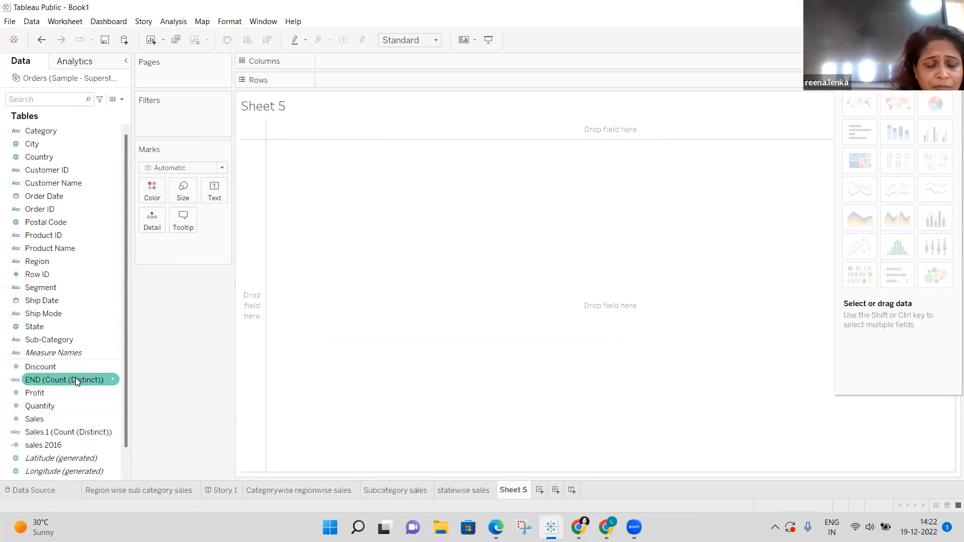
right_click(75, 380)
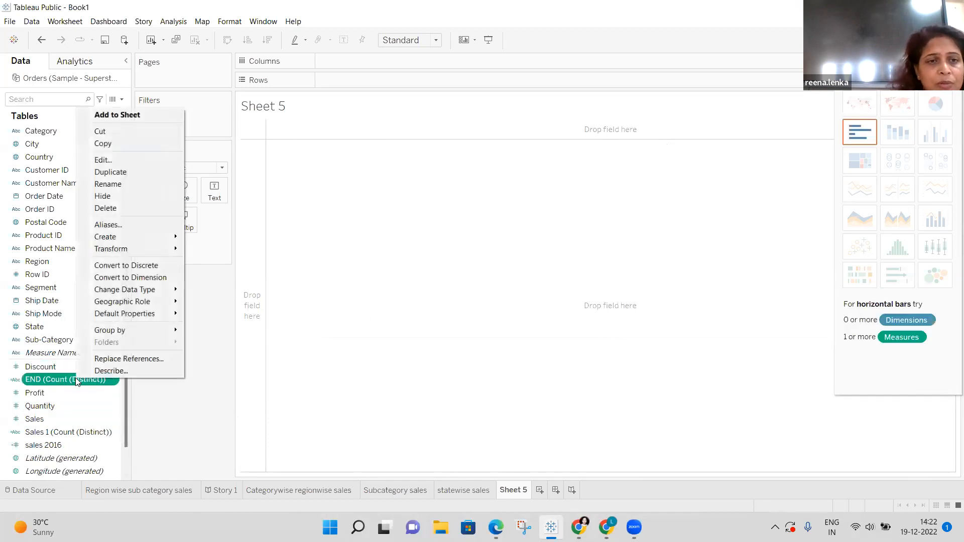
click(134, 209)
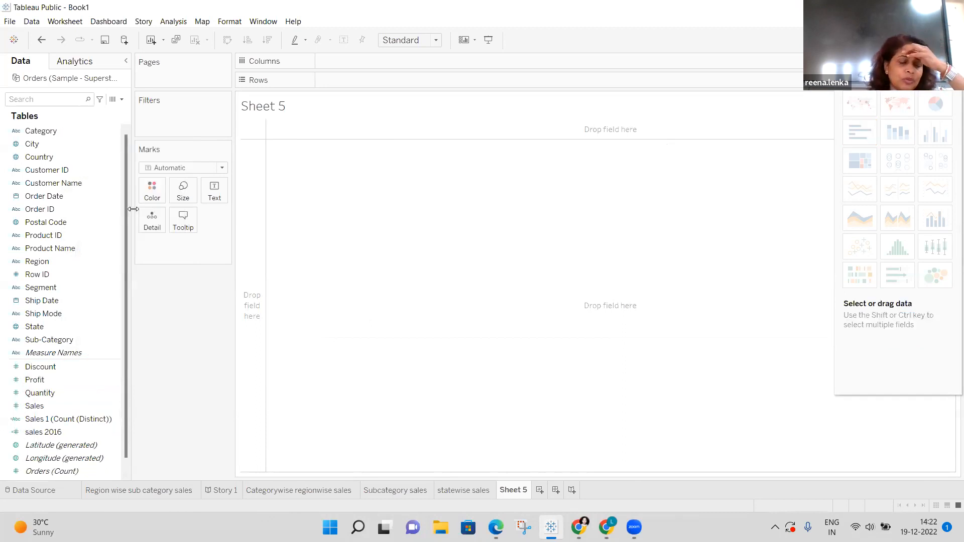
Delete the Sales 1 (Count (Distinct)) and sales 2016 fields as well.
right_click(98, 417)
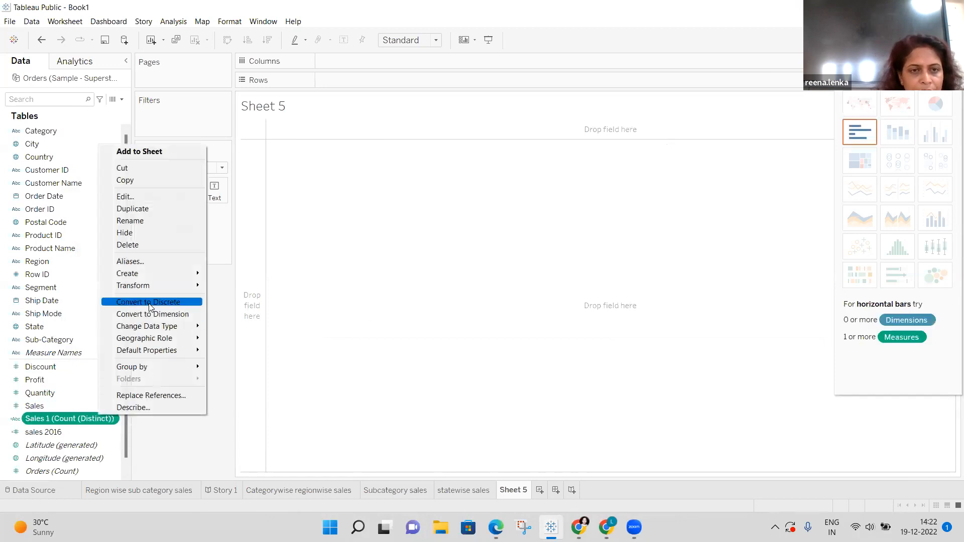
click(130, 245)
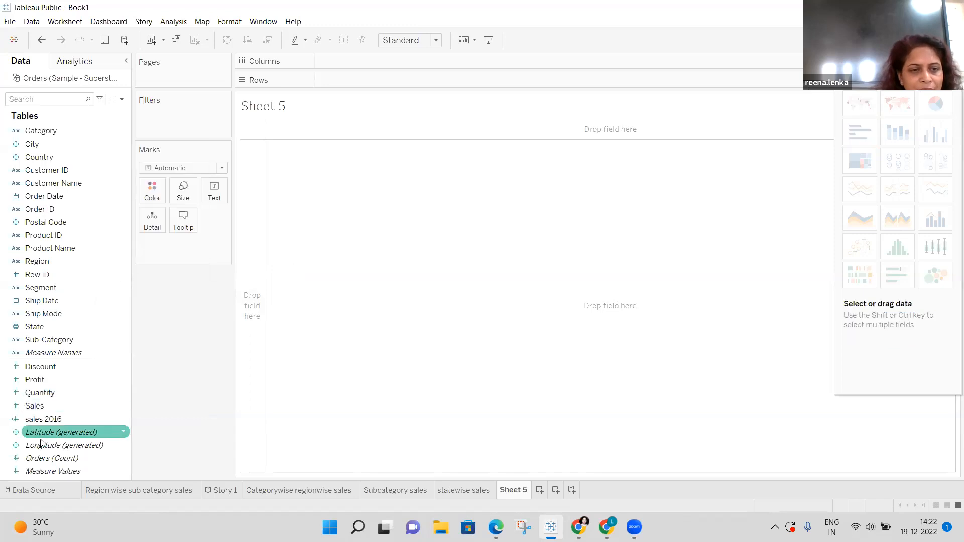
click(44, 421)
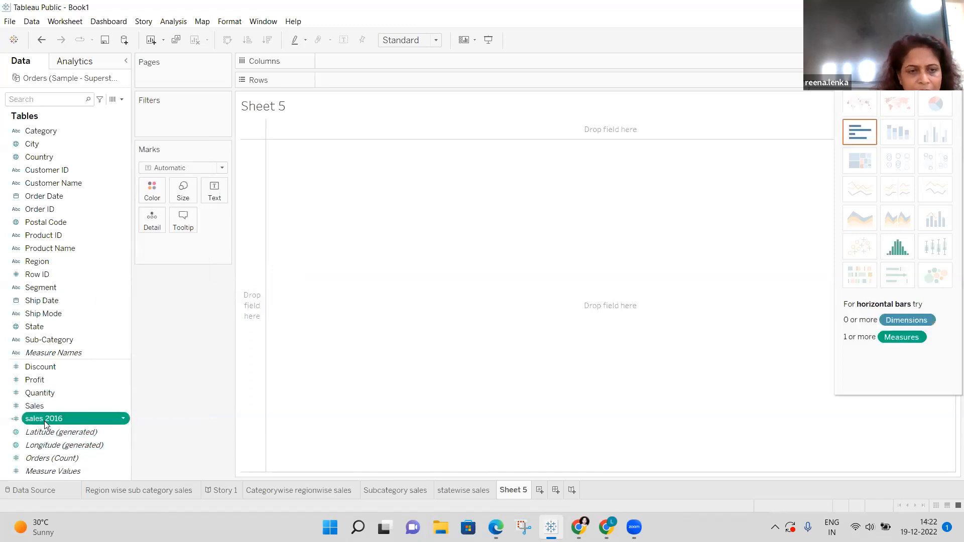
right_click(45, 425)
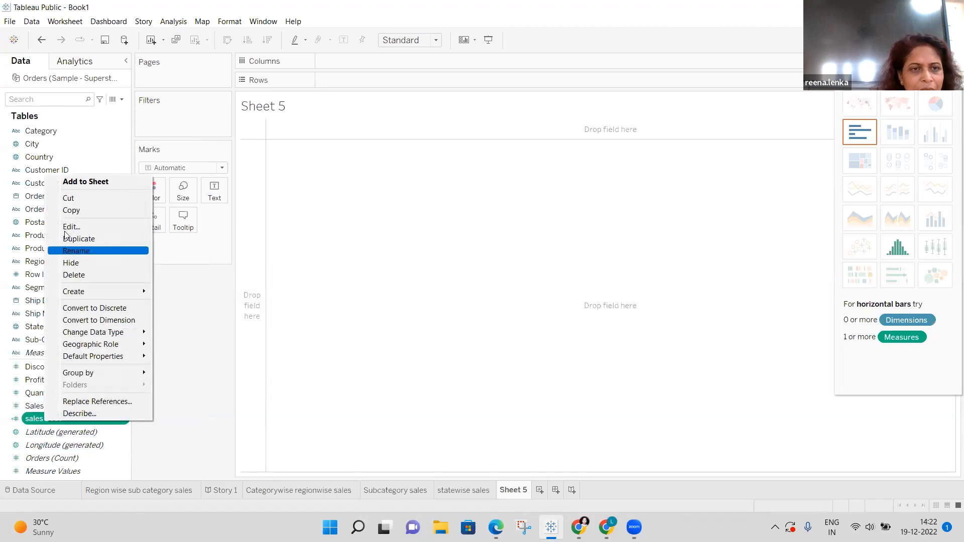
click(98, 275)
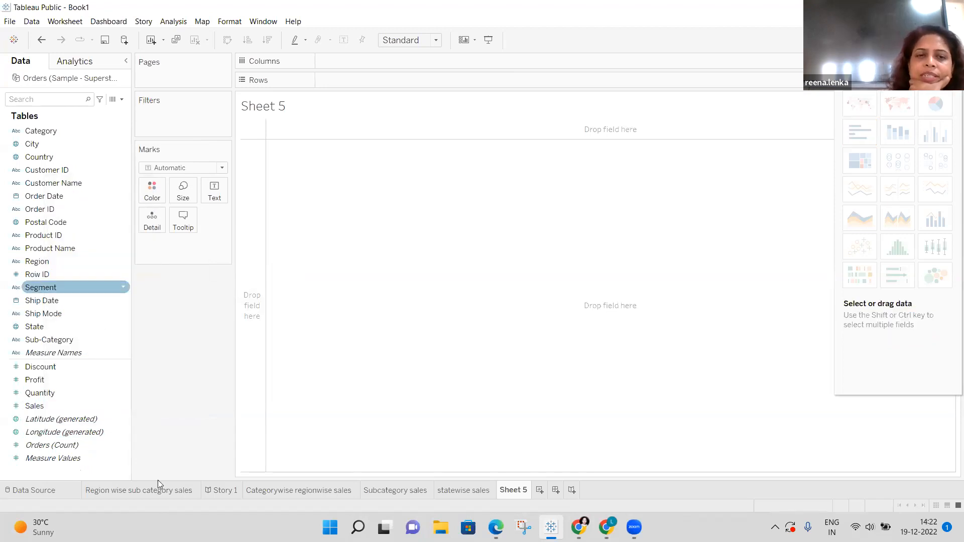
click(130, 490)
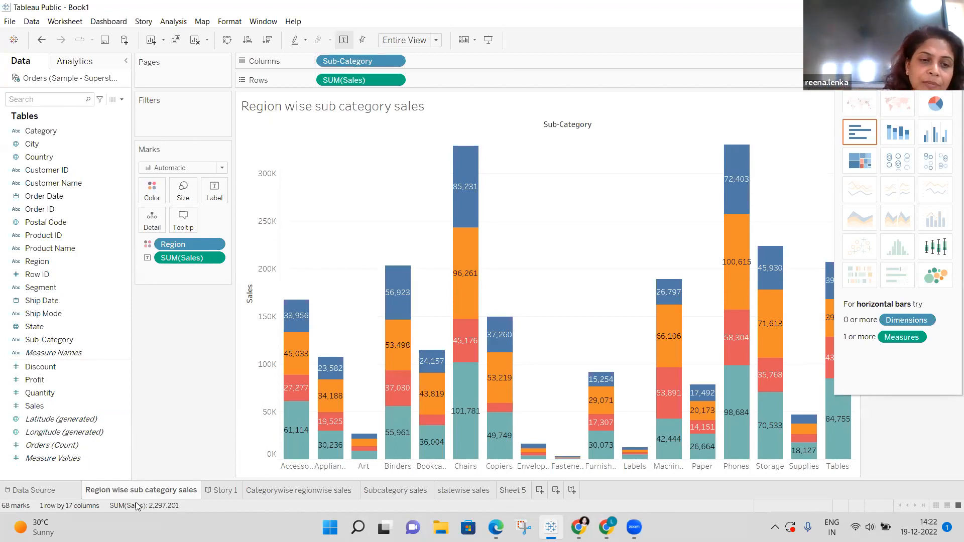
click(285, 491)
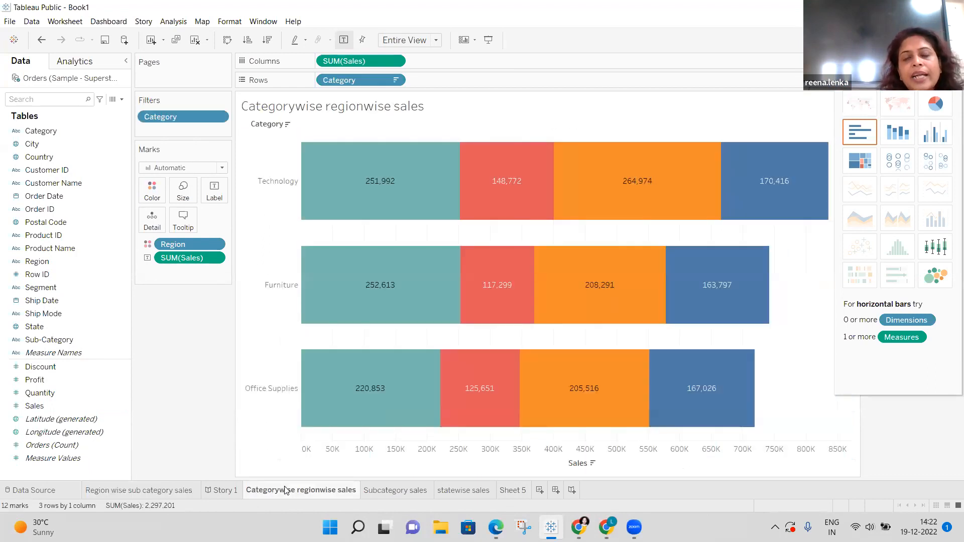
click(388, 494)
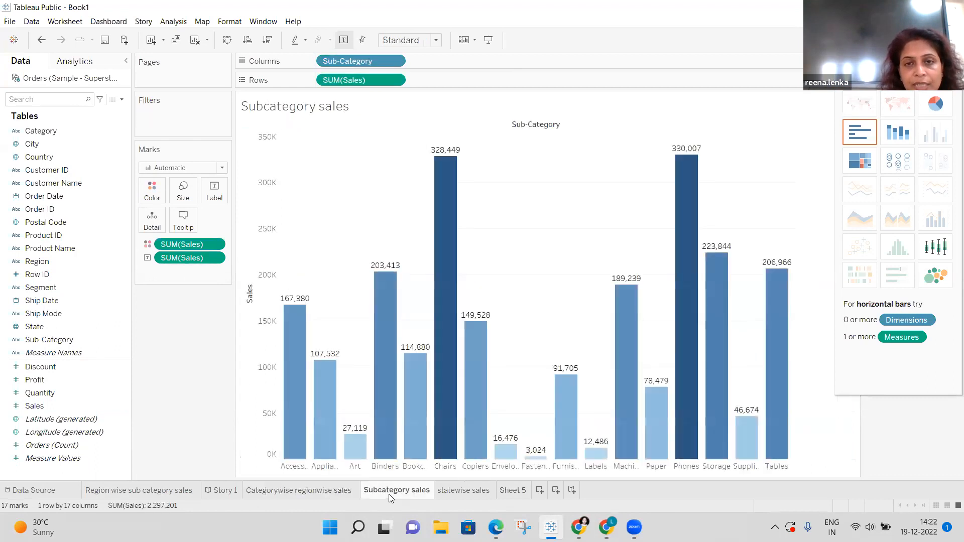
click(478, 491)
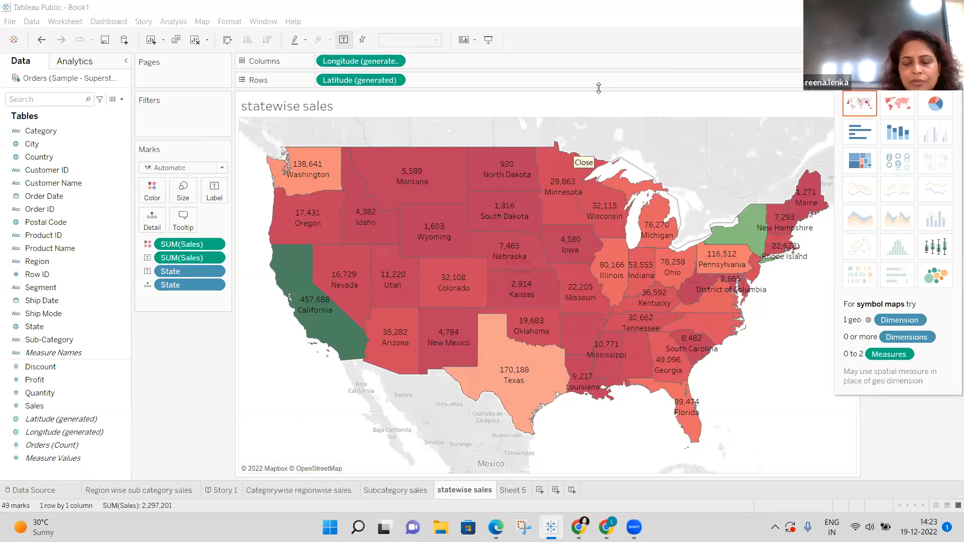
click(522, 490)
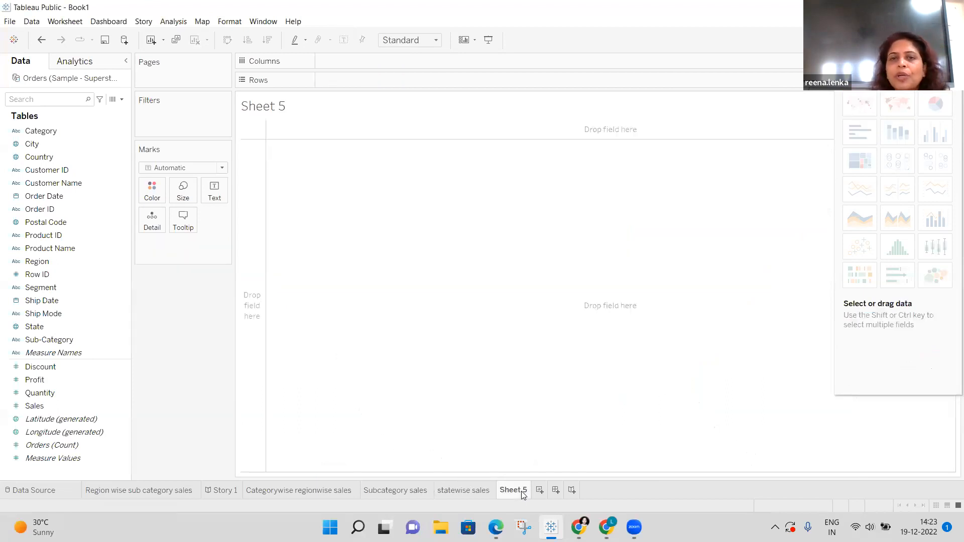
Double-click the State field to plot a dot for every state on Sheet 5's map.
click(57, 326)
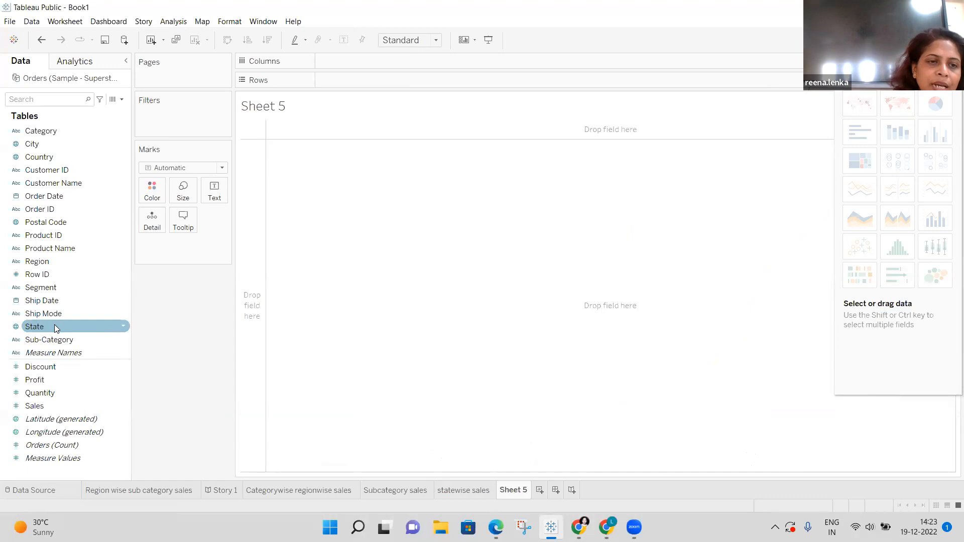
double_click(54, 327)
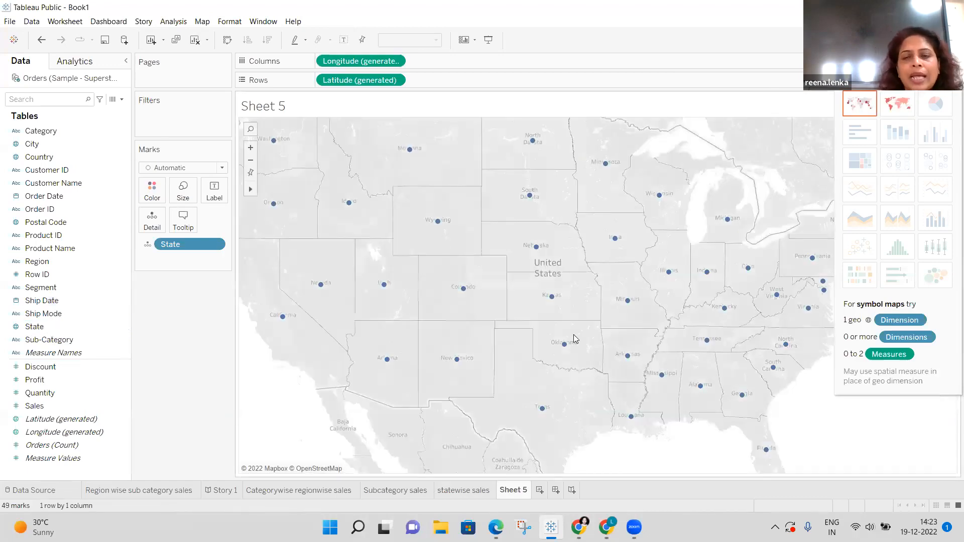
mouse_move(538, 246)
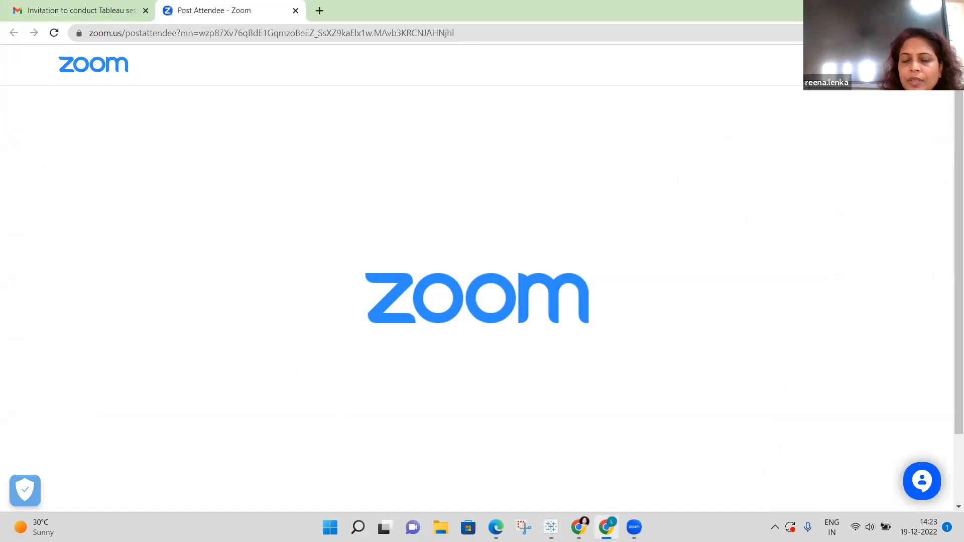
Minimize the Zoom and New Tab Chrome windows to get back to Tableau Public.
click(893, 9)
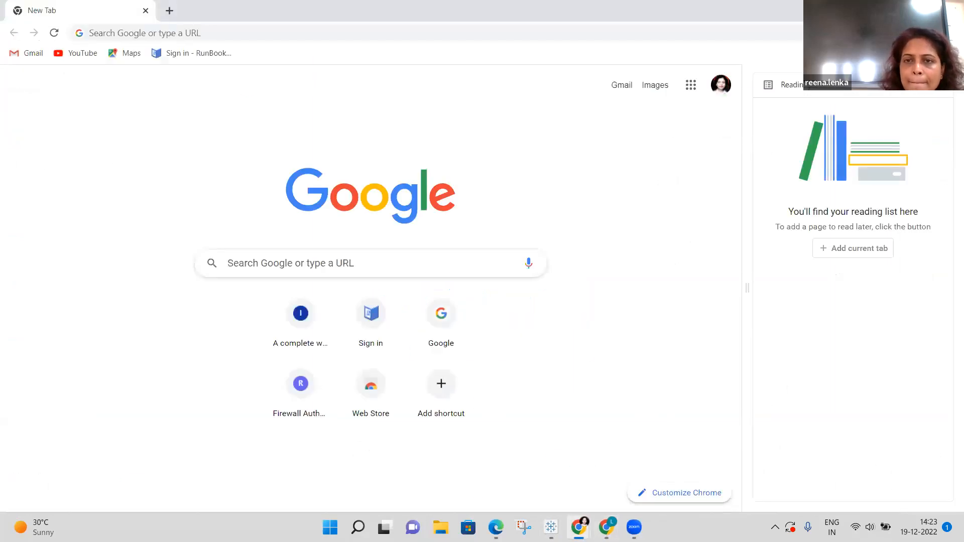
click(892, 9)
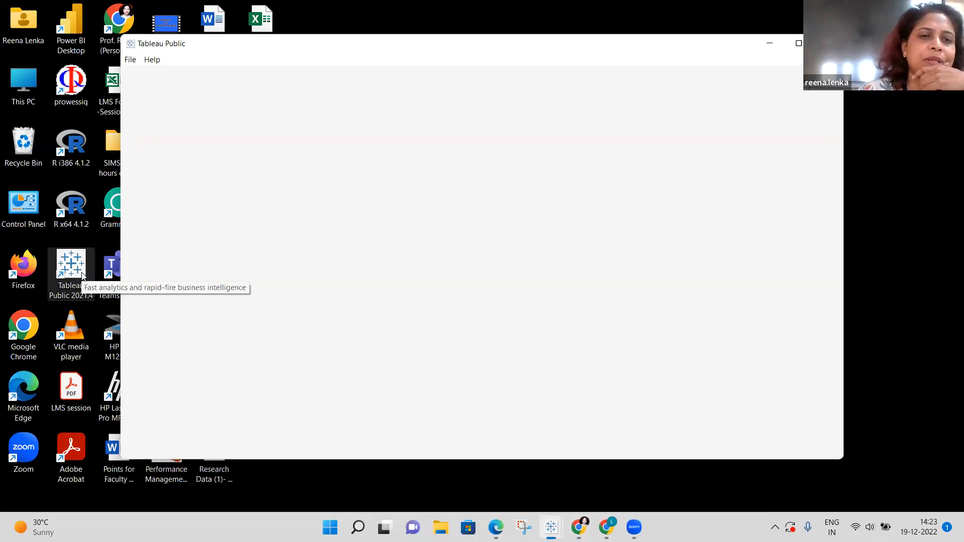
Connect to the Sample - Superstore Excel file in Documents > My Tableau Repository > Datasources.
click(799, 44)
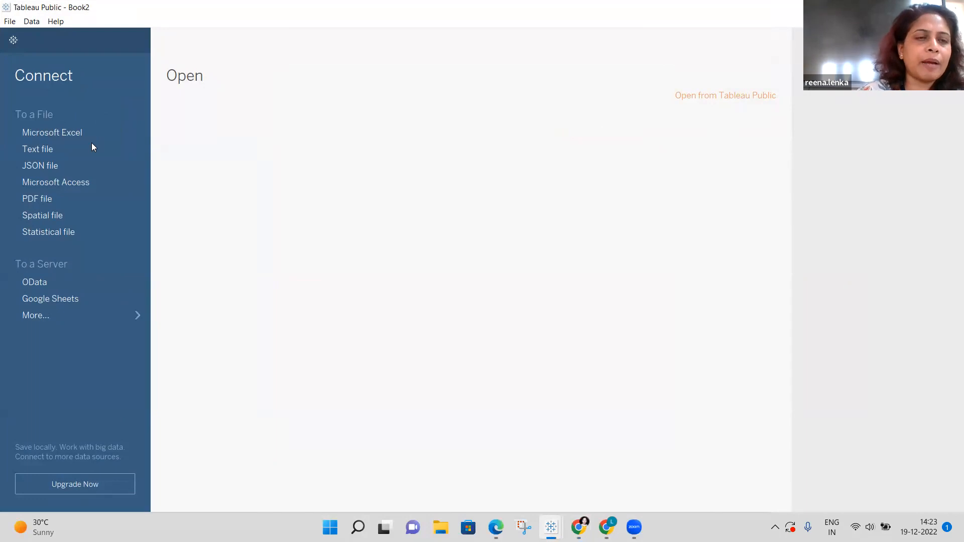
click(81, 131)
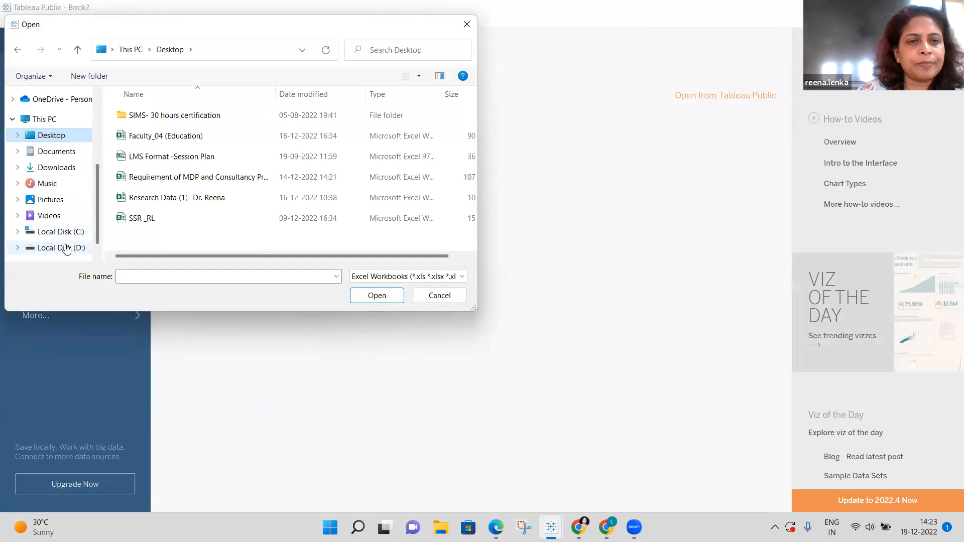
click(64, 154)
double_click(181, 157)
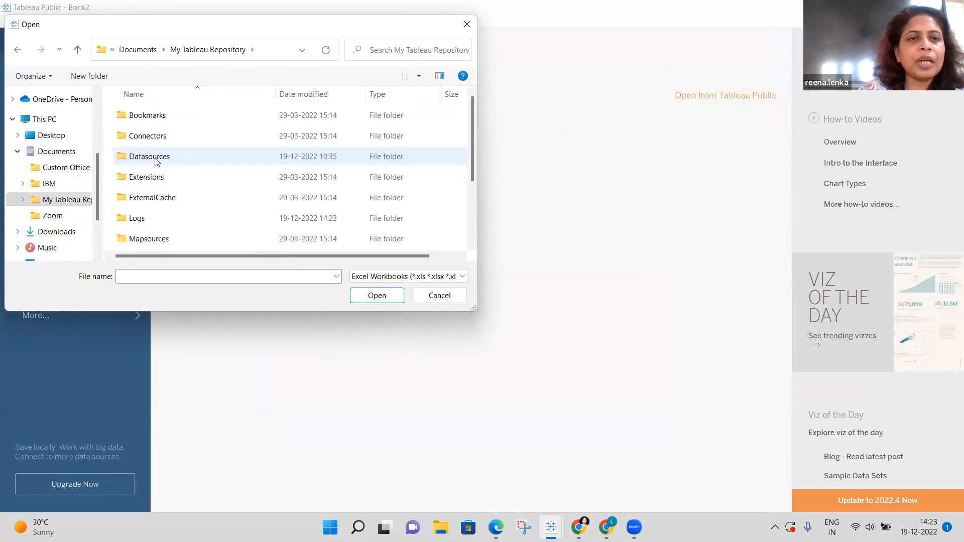
double_click(154, 158)
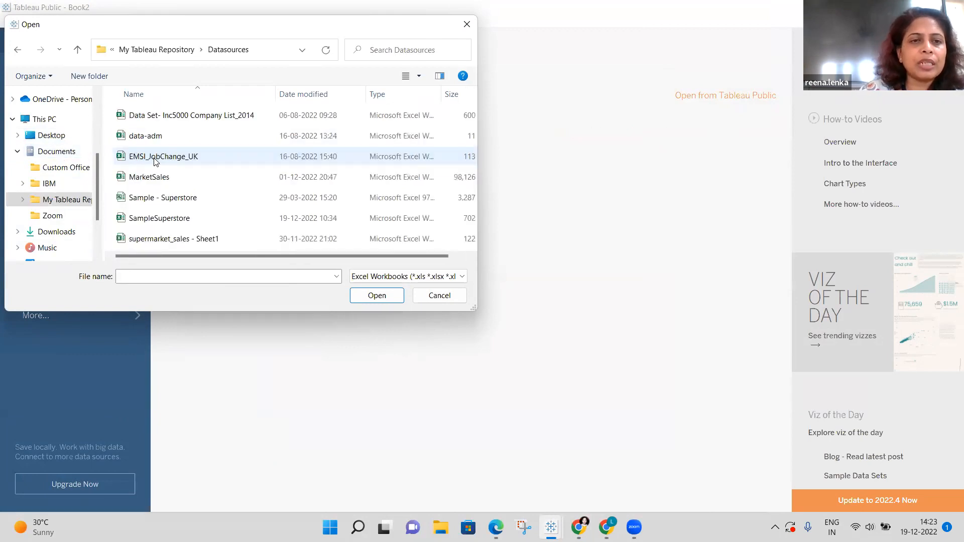
double_click(166, 199)
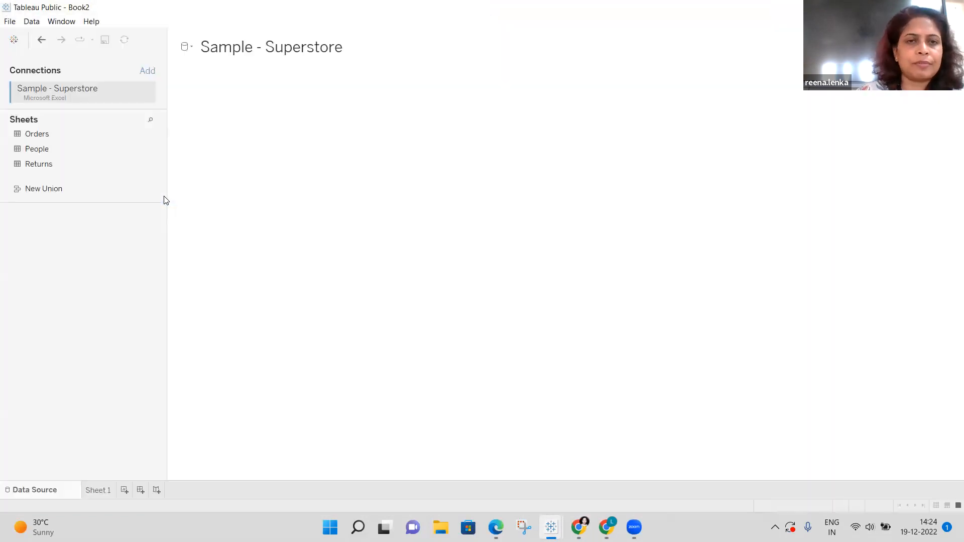
Add the Orders sheet to the canvas as the data source and go to Sheet 1.
click(55, 132)
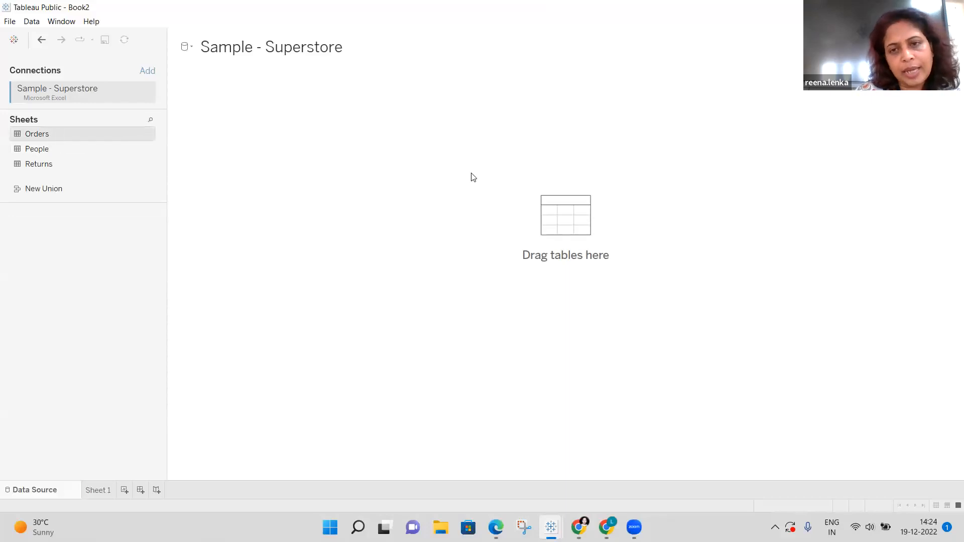
click(553, 223)
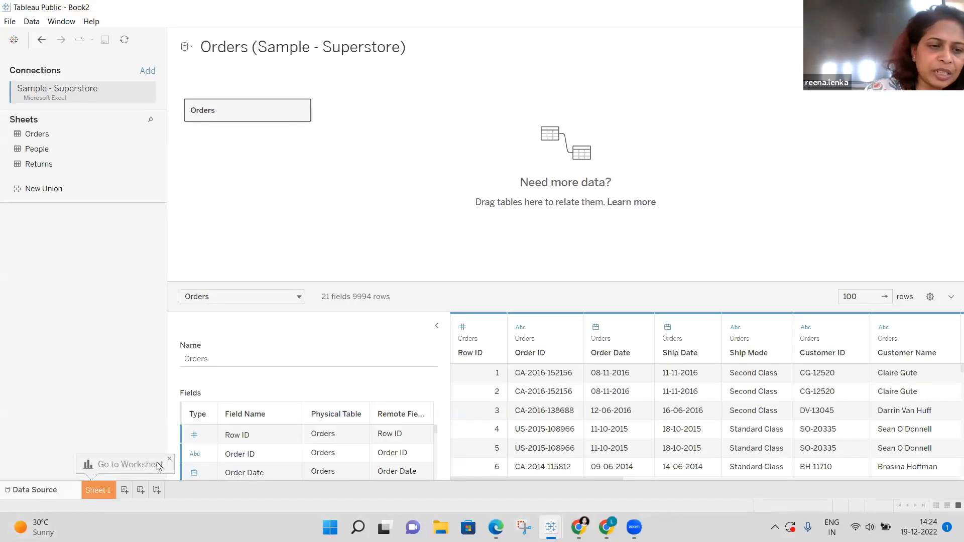
click(95, 491)
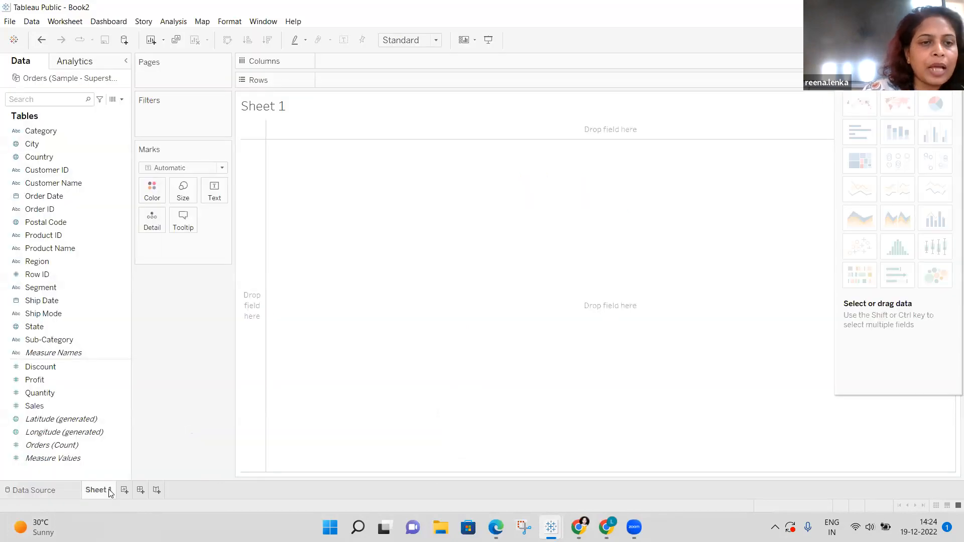
Drag State into the view to map it, then open the 49 unknown locations options.
click(89, 380)
click(40, 326)
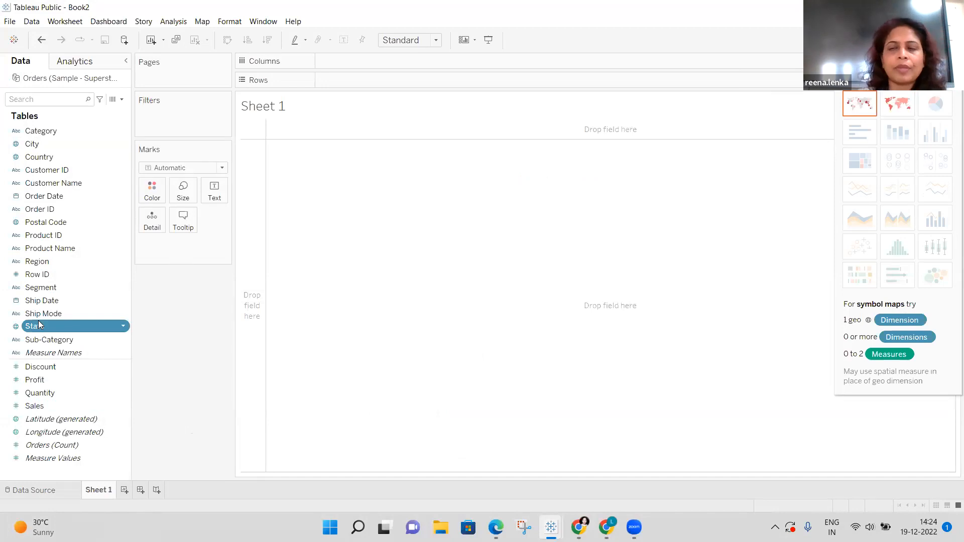
drag(40, 326, 478, 149)
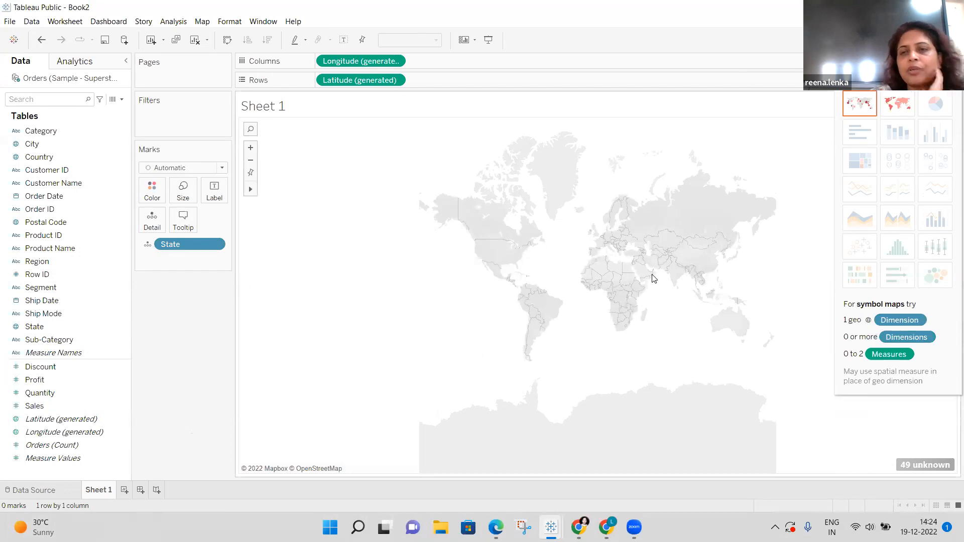
click(922, 464)
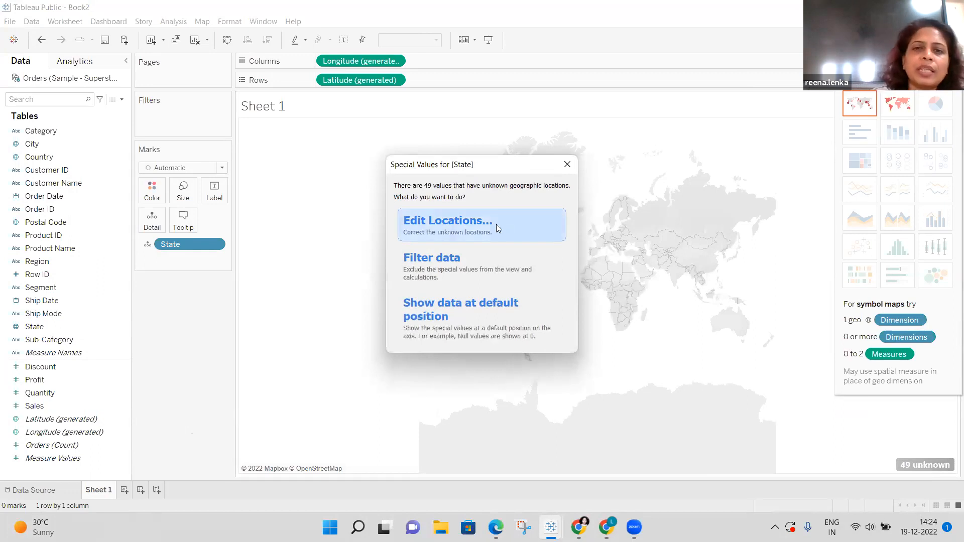
Edit the state locations so their country is fixed to United States.
click(490, 224)
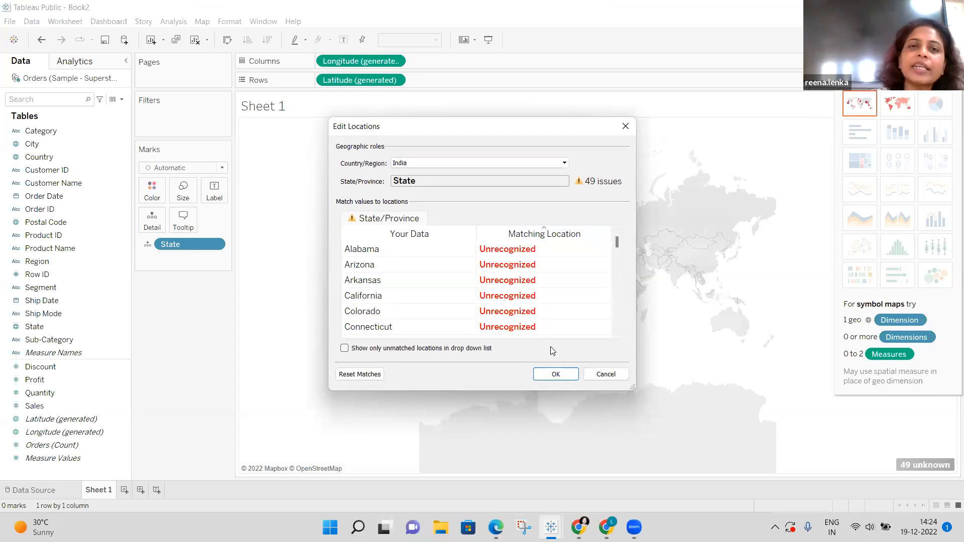
click(565, 164)
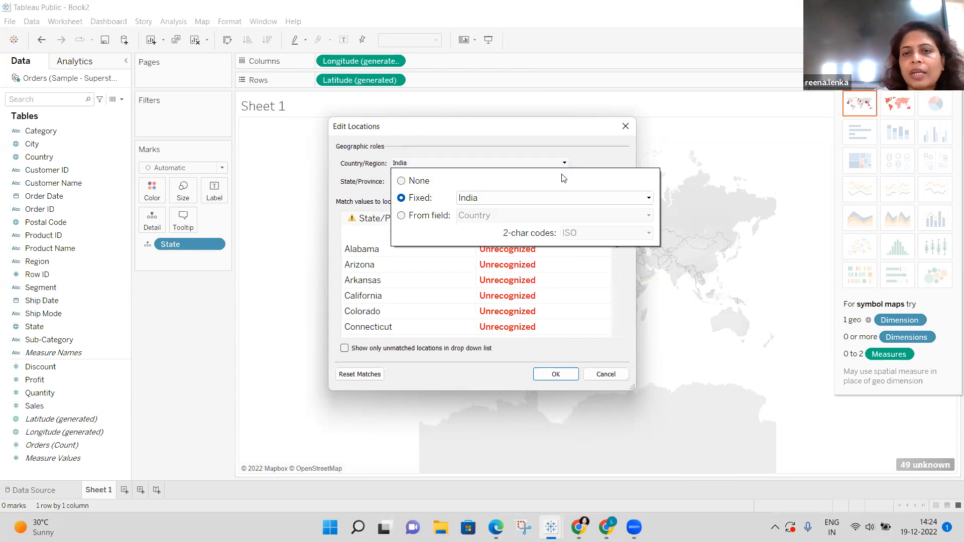
click(649, 199)
key(Down)
key(Down)
key(Down)
key(Down)
key(Down)
key(Down)
key(Down)
key(Down)
key(Down)
key(Down)
key(Down)
key(Down)
key(Down)
key(Down)
key(Down)
key(Down)
key(Down)
key(Down)
key(Down)
key(Down)
key(Down)
key(Down)
key(Down)
key(Down)
key(Down)
key(Down)
key(Down)
key(Down)
key(Down)
key(Down)
key(Down)
key(Down)
key(Down)
key(Down)
key(Down)
key(Down)
key(Down)
key(Down)
key(Down)
key(Down)
key(Down)
key(Down)
key(Down)
key(Down)
key(Down)
key(Down)
key(Down)
key(Down)
key(Down)
key(Down)
key(Down)
key(Down)
key(Down)
key(Down)
key(Down)
key(Down)
key(Down)
key(Down)
key(Down)
key(Down)
key(Down)
key(Down)
key(Down)
key(Down)
key(Down)
key(Down)
key(Down)
key(Down)
key(Down)
key(Down)
key(Down)
key(Down)
key(Down)
key(Down)
key(Down)
key(Down)
key(Down)
key(Down)
key(Down)
key(Down)
key(Down)
key(Down)
key(Down)
key(Down)
key(Down)
key(Down)
key(Down)
key(Down)
key(Down)
key(Down)
key(Down)
key(Down)
key(Down)
key(Down)
key(Down)
key(Down)
key(Down)
key(Down)
key(Down)
key(Down)
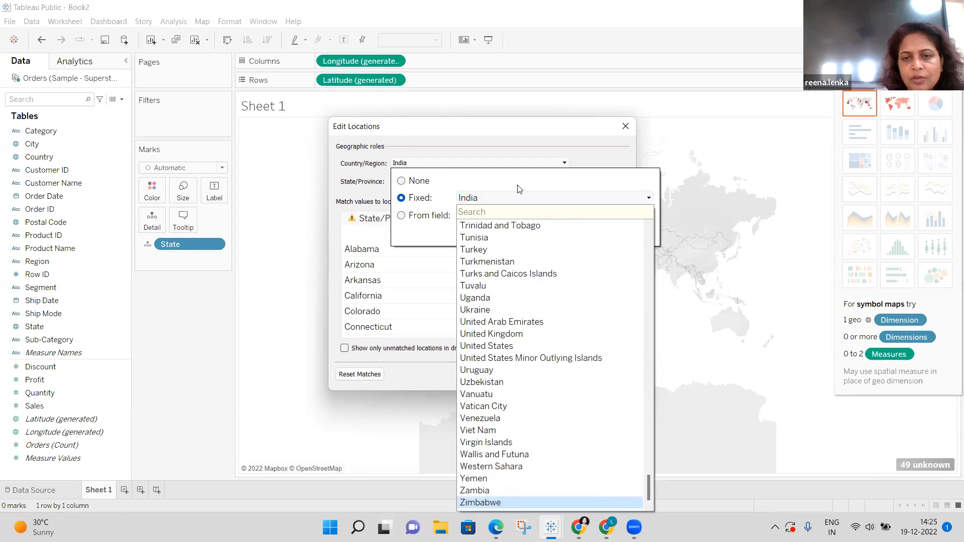
click(496, 348)
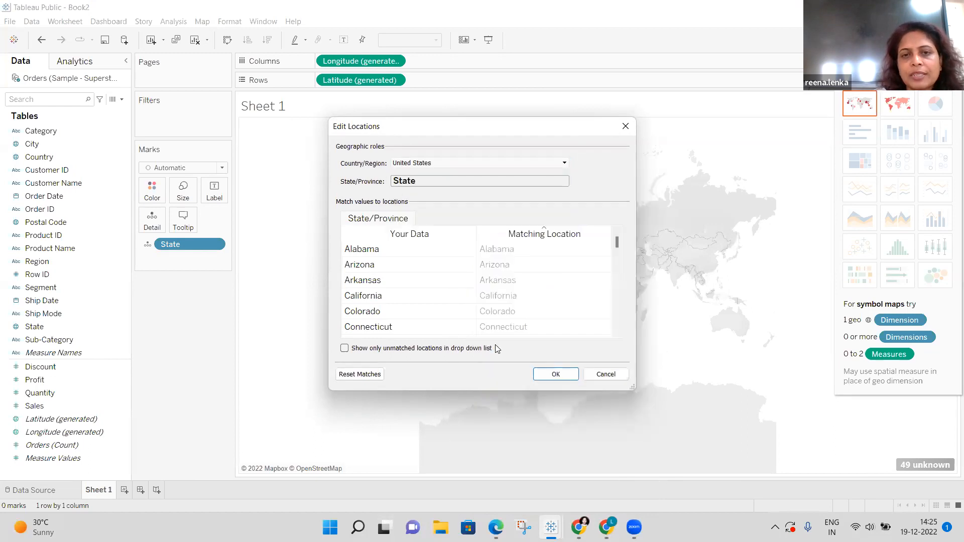
click(550, 375)
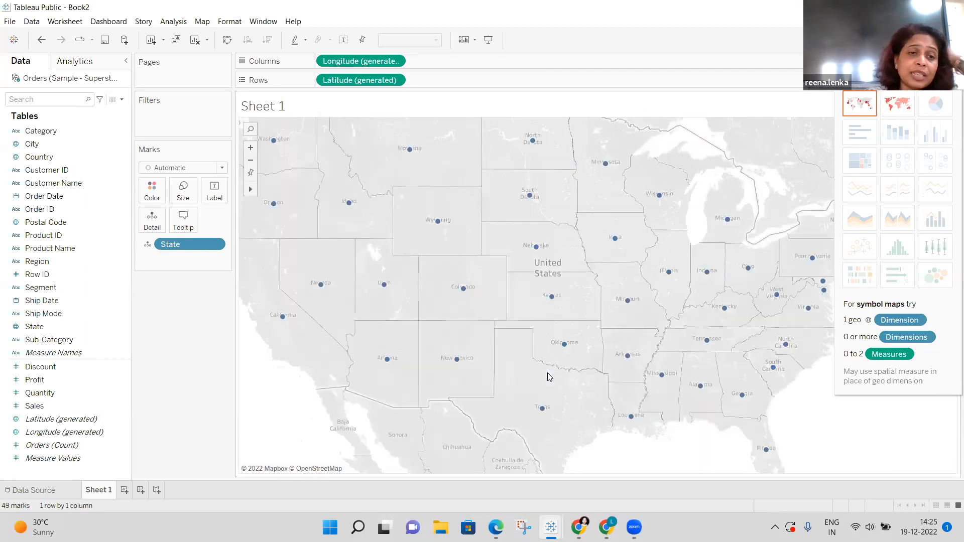
Colour the states by SUM(Sales) using the Orange-Blue Diverging palette.
click(59, 406)
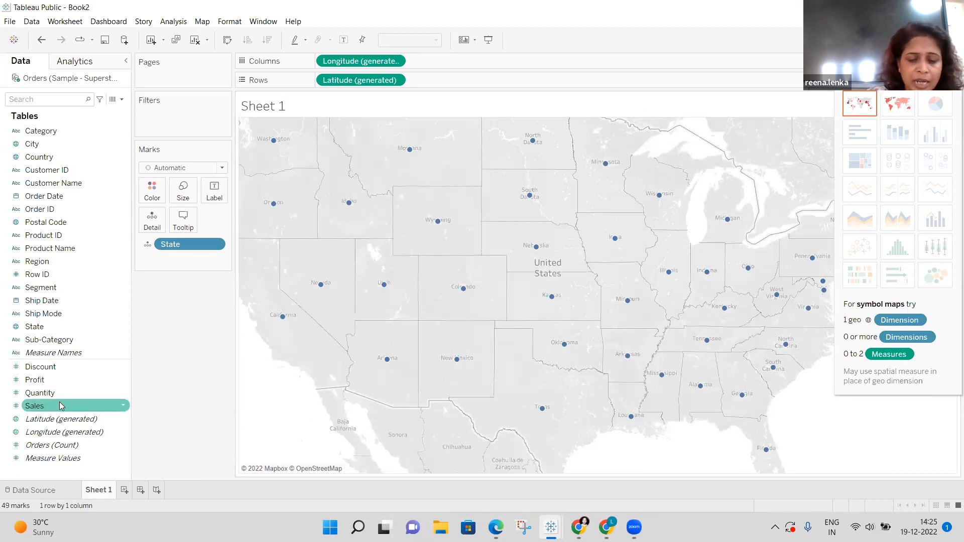
mouse_move(59, 405)
mouse_down()
mouse_move(194, 243)
mouse_move(156, 289)
mouse_move(163, 189)
mouse_up()
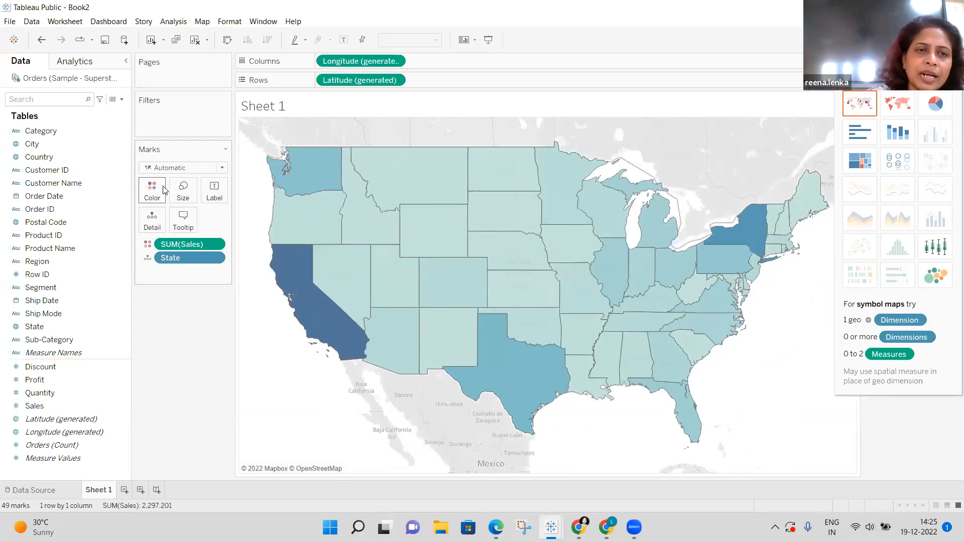
click(164, 190)
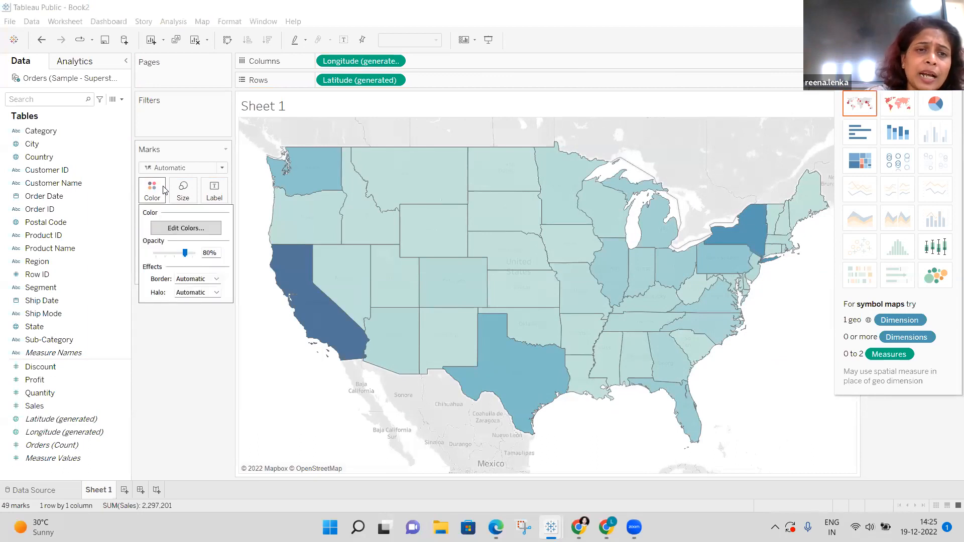
click(194, 230)
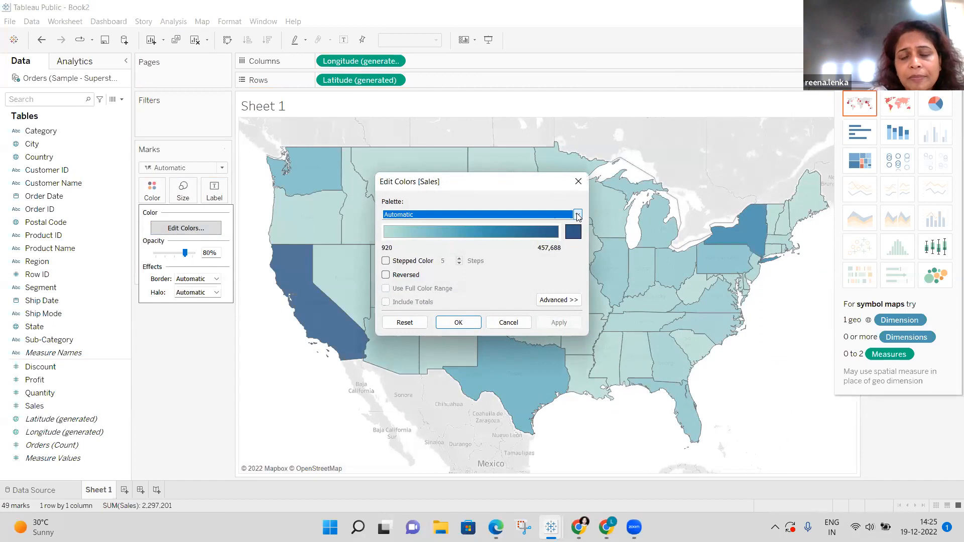
click(578, 215)
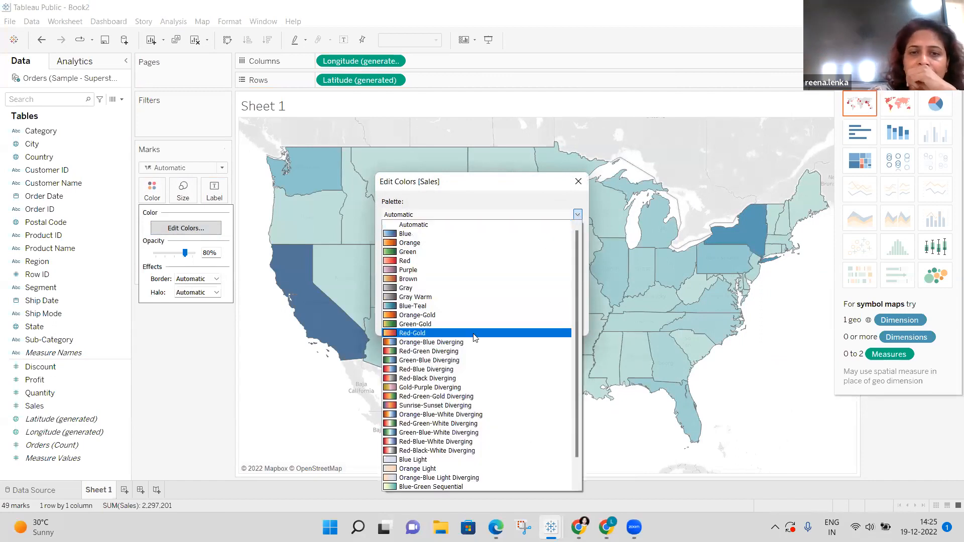
click(445, 344)
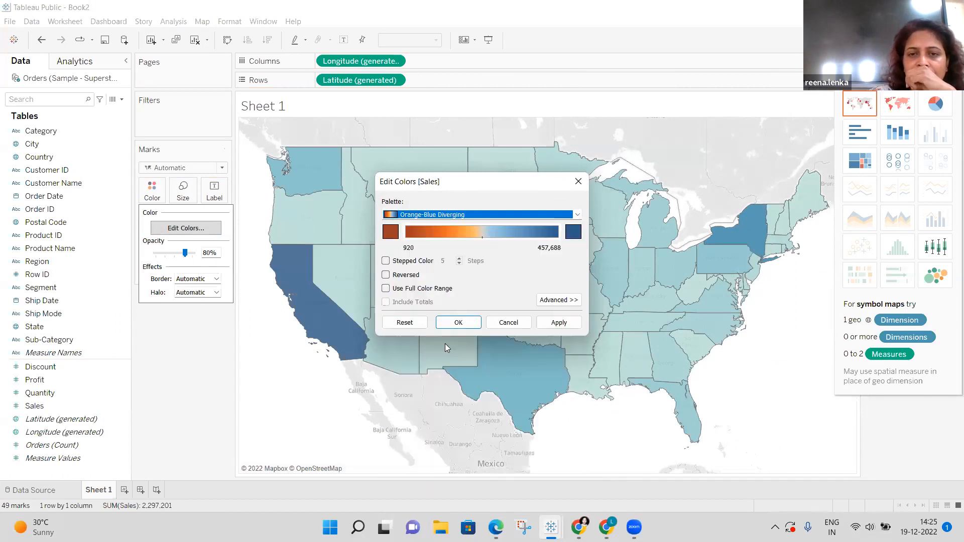
click(461, 324)
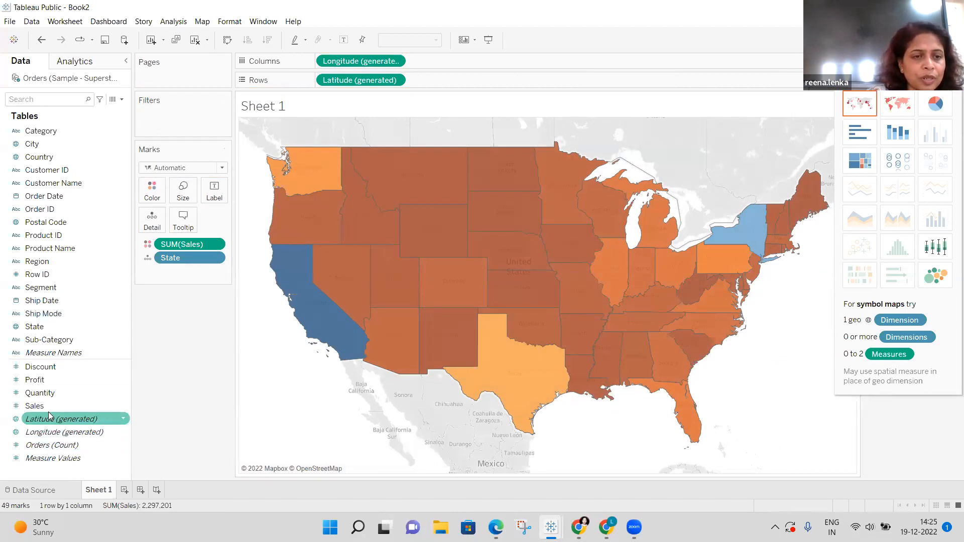
Put Sales and State on Label so each state shows its name and sales total.
drag(49, 408, 225, 185)
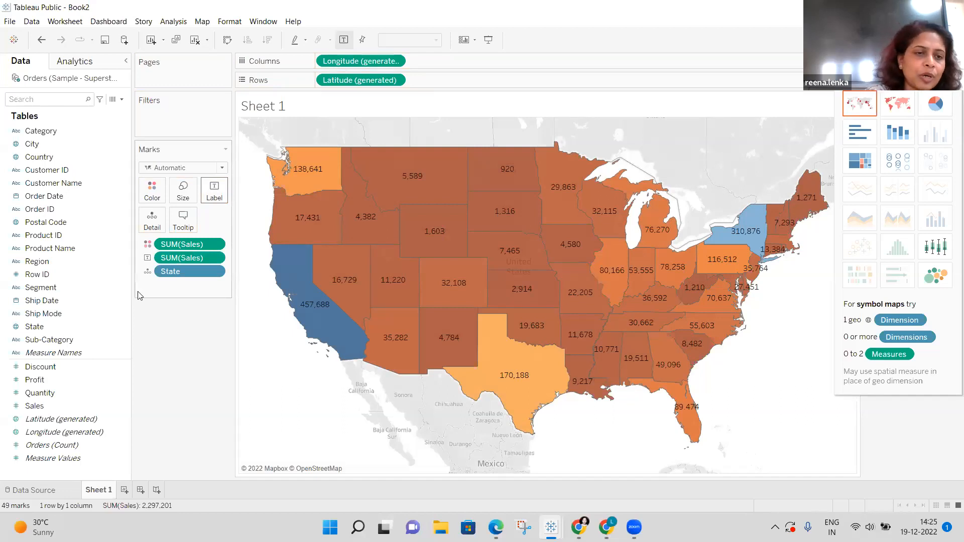
click(70, 328)
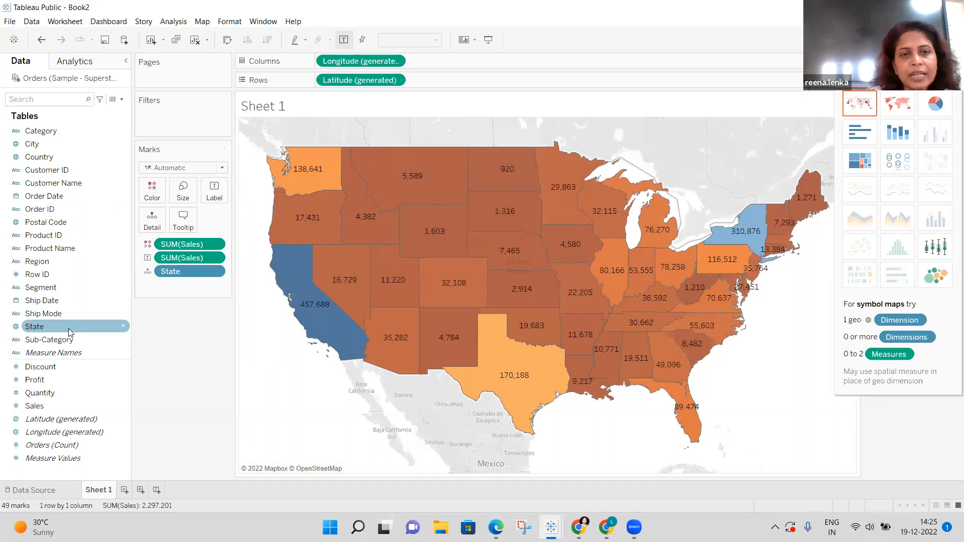
drag(70, 332, 230, 192)
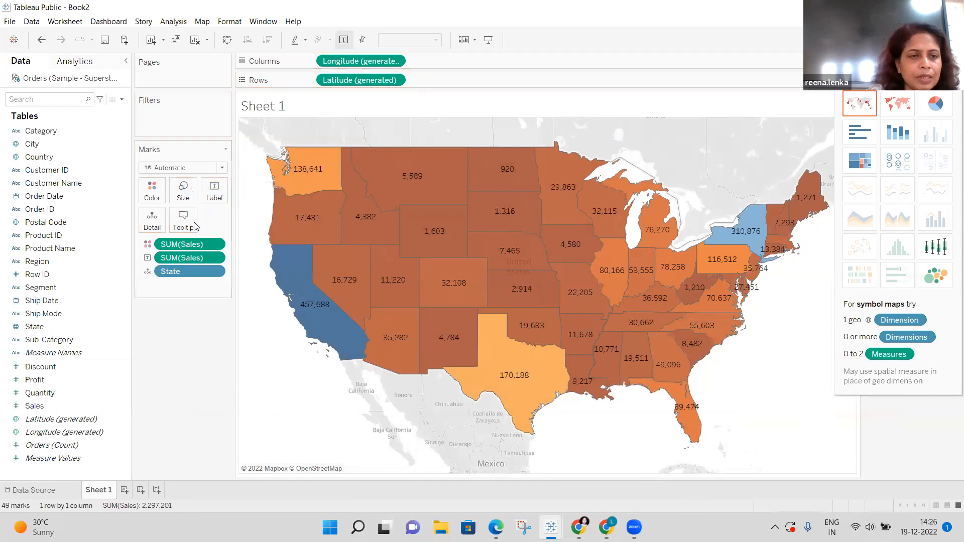
drag(51, 328, 217, 189)
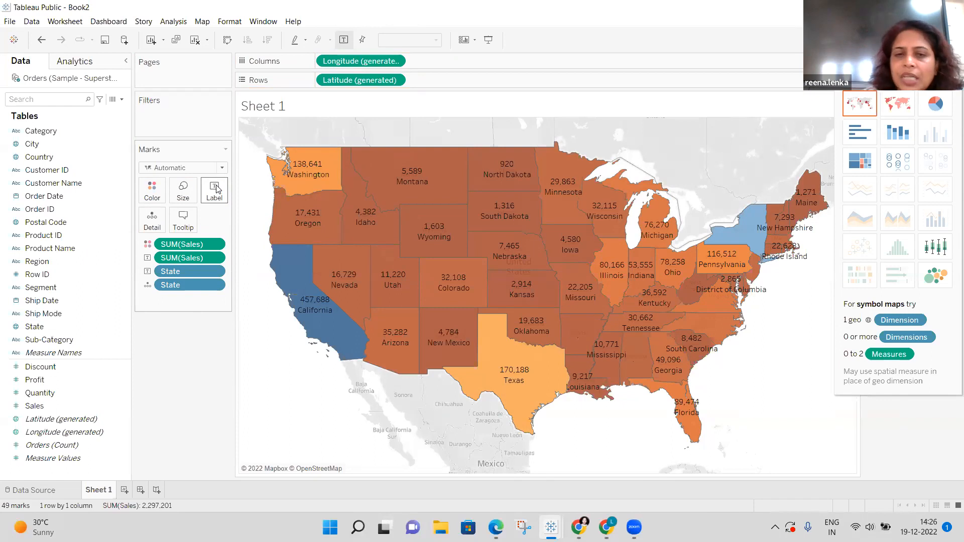
Keep only Nevada, undo that filter to restore all states, then minimize the Book2 window.
click(326, 322)
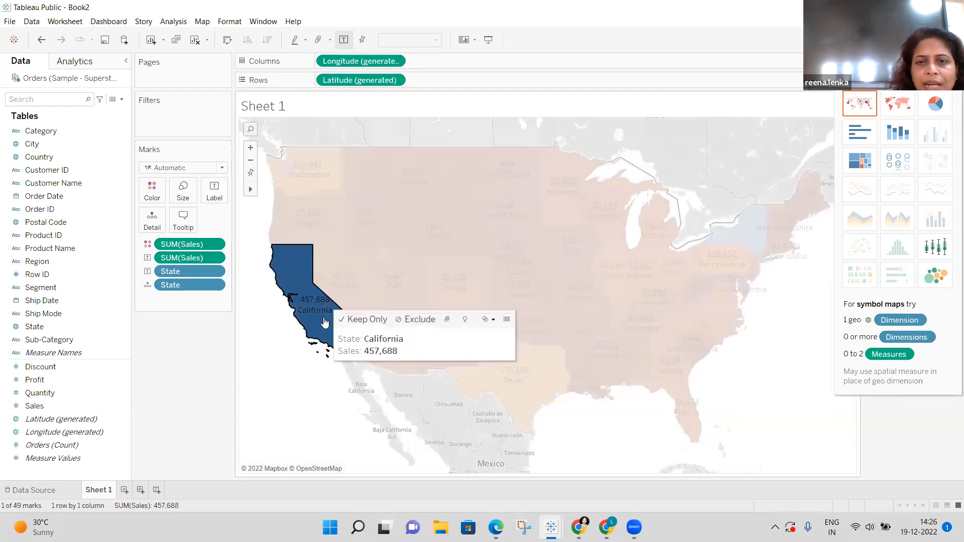
click(357, 273)
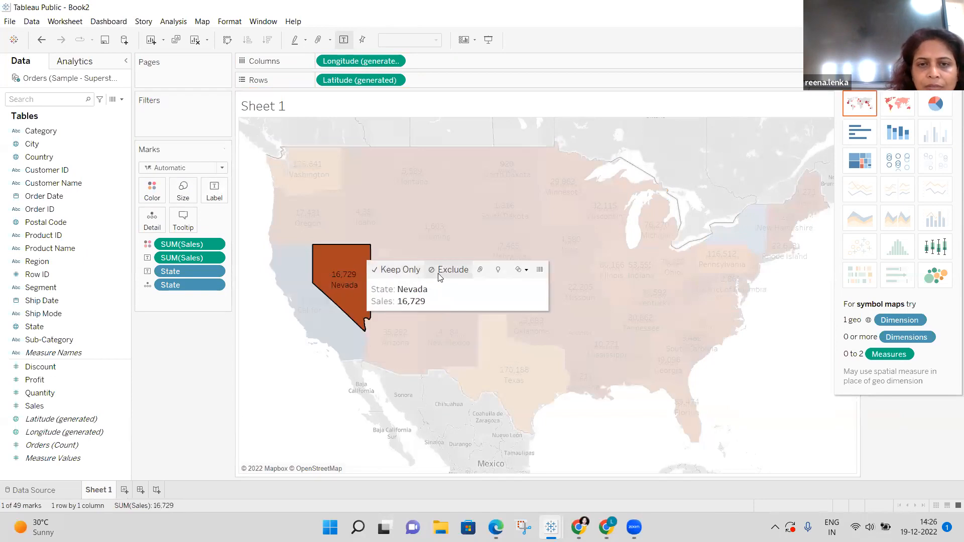
click(400, 270)
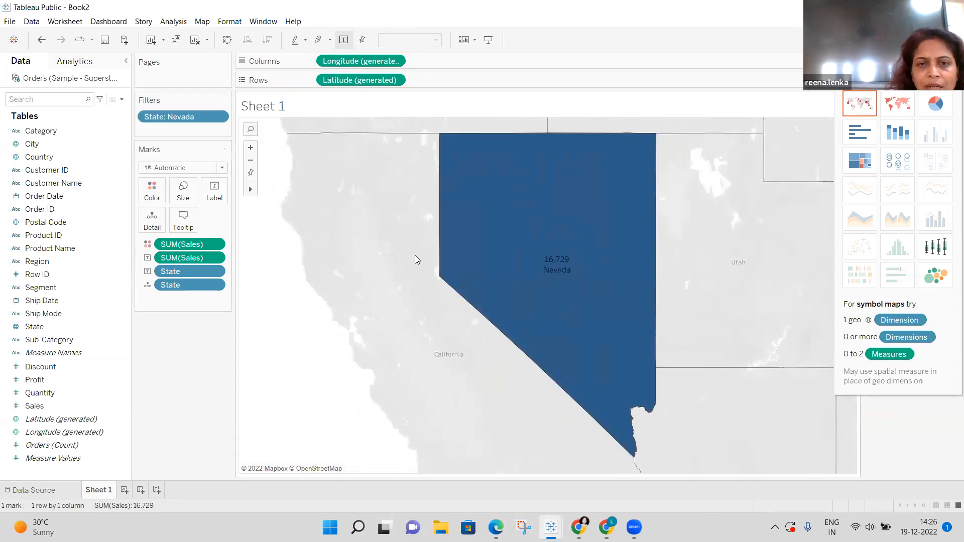
click(406, 256)
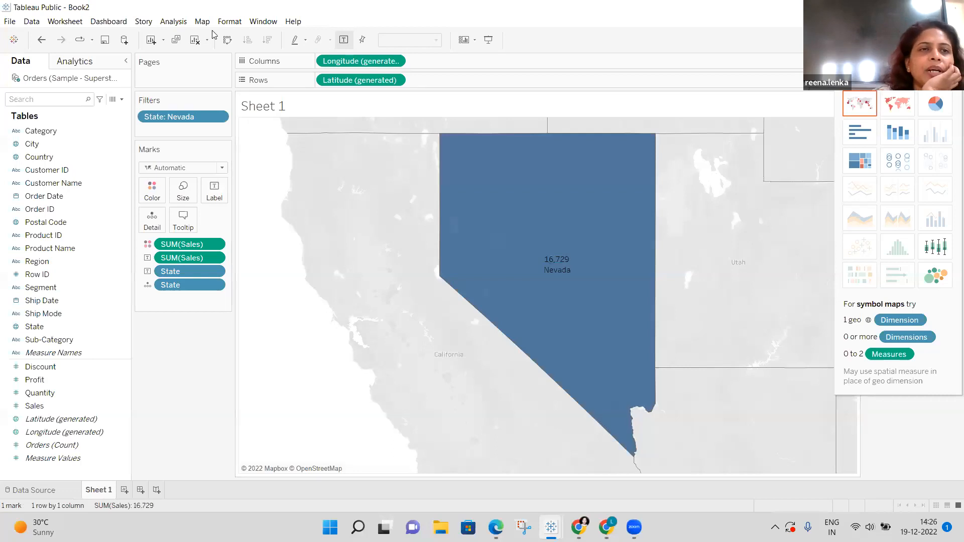
click(39, 44)
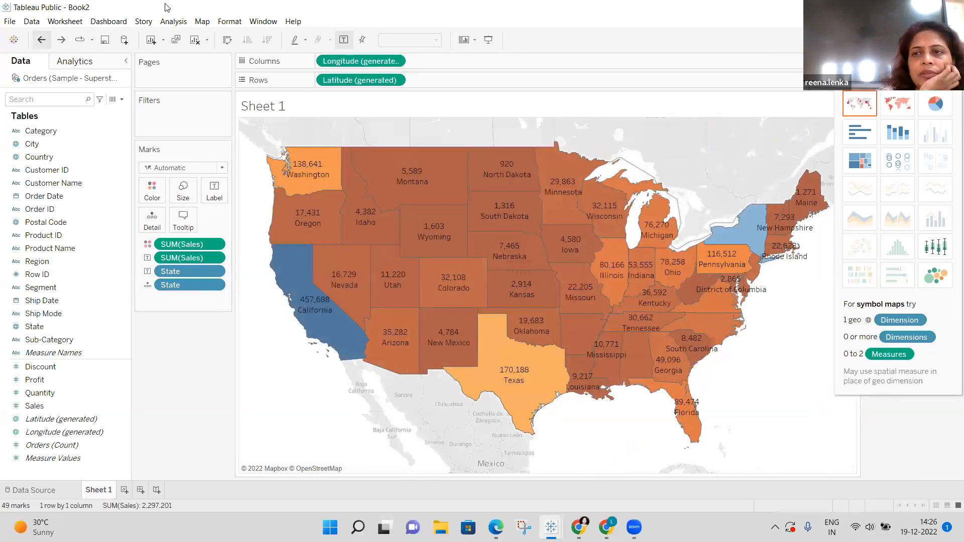
click(892, 7)
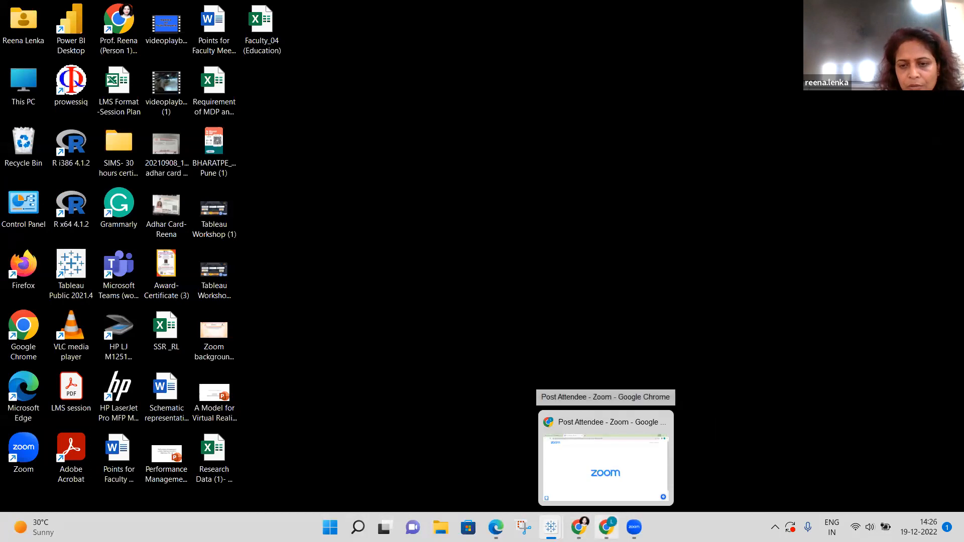
Switch back to the Book1 workbook window through the Tableau taskbar preview.
mouse_move(634, 528)
mouse_move(551, 528)
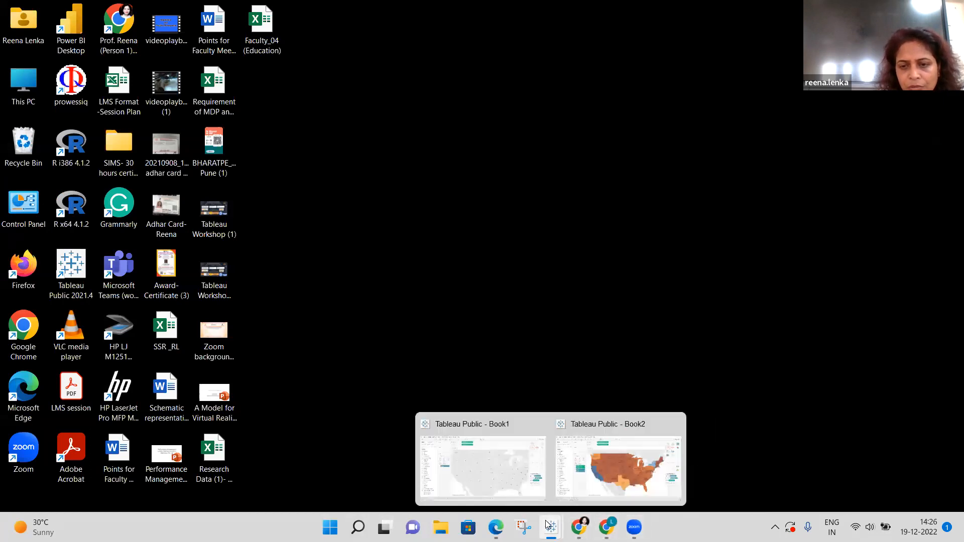
click(523, 486)
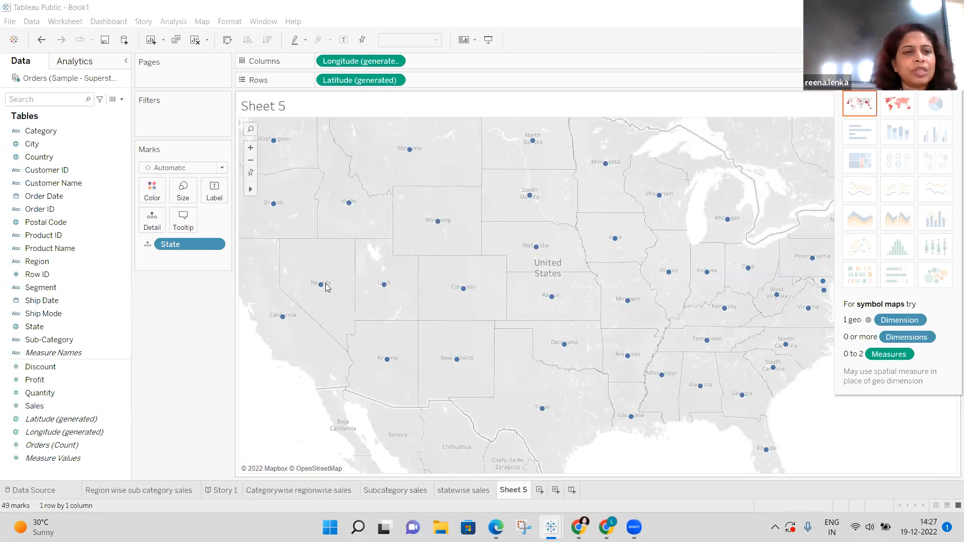
Put Sales and State on the Label card so each state shows its name and sales total.
click(101, 407)
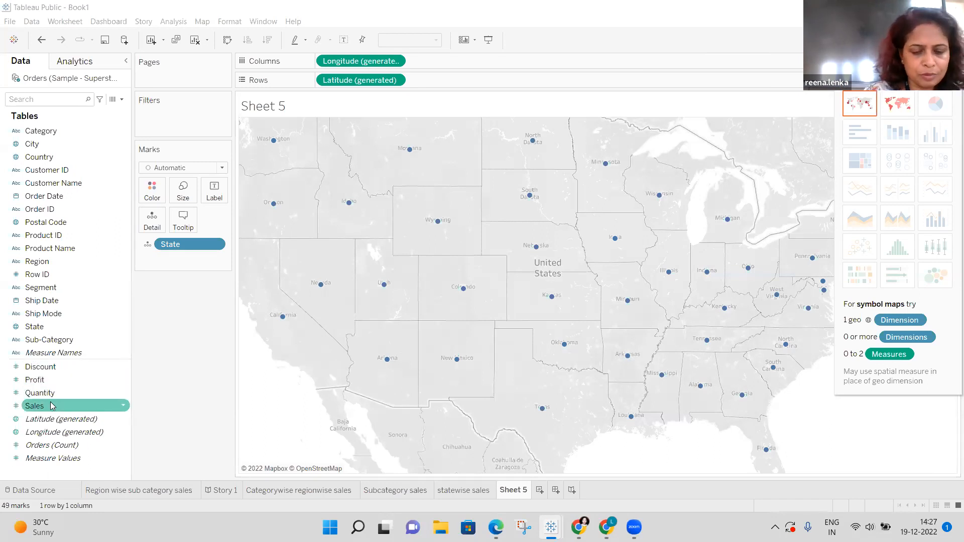
drag(51, 404, 220, 192)
click(31, 408)
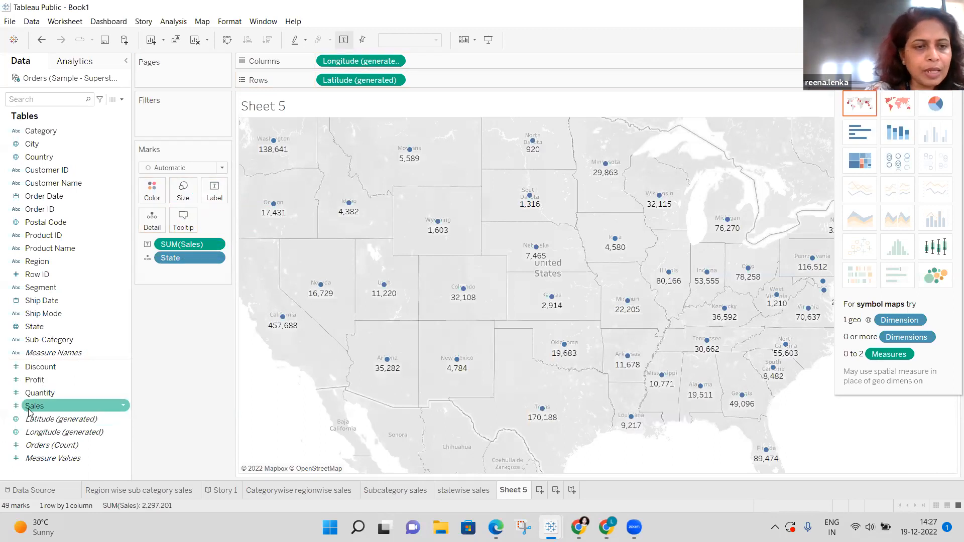
drag(31, 411, 211, 194)
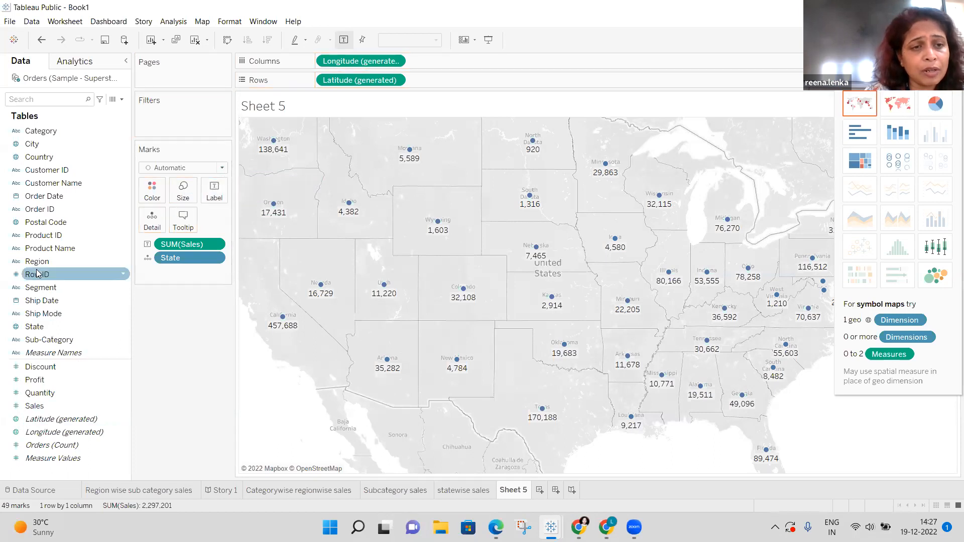
click(37, 326)
drag(38, 327, 219, 192)
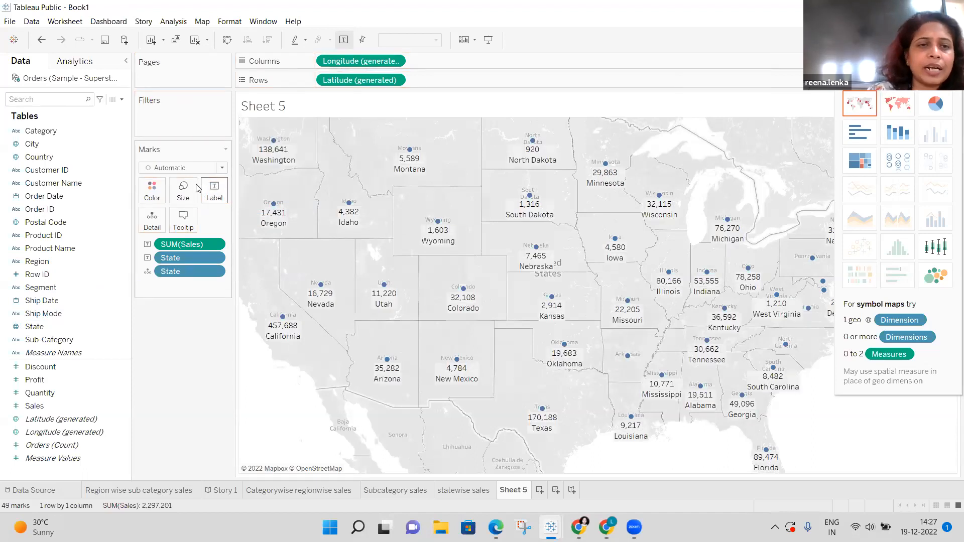
click(153, 190)
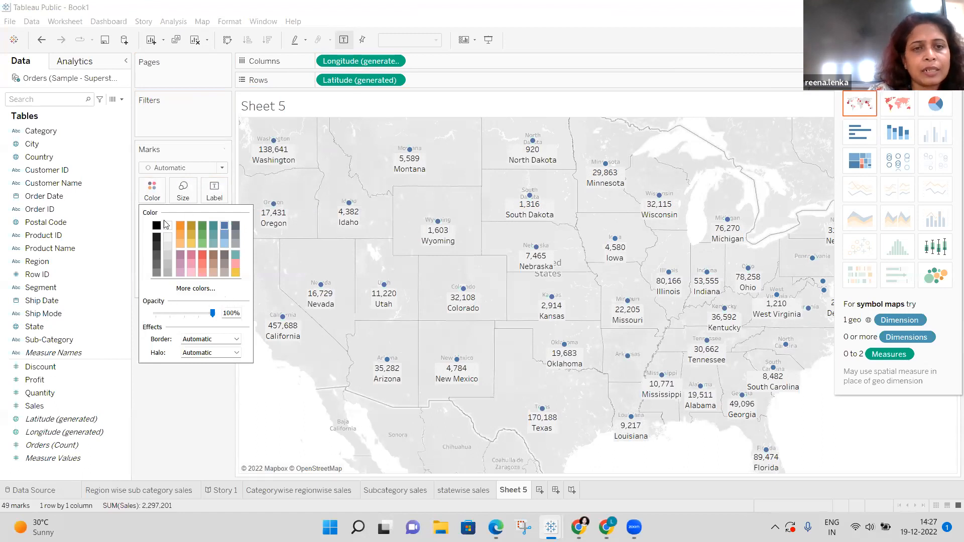
click(153, 190)
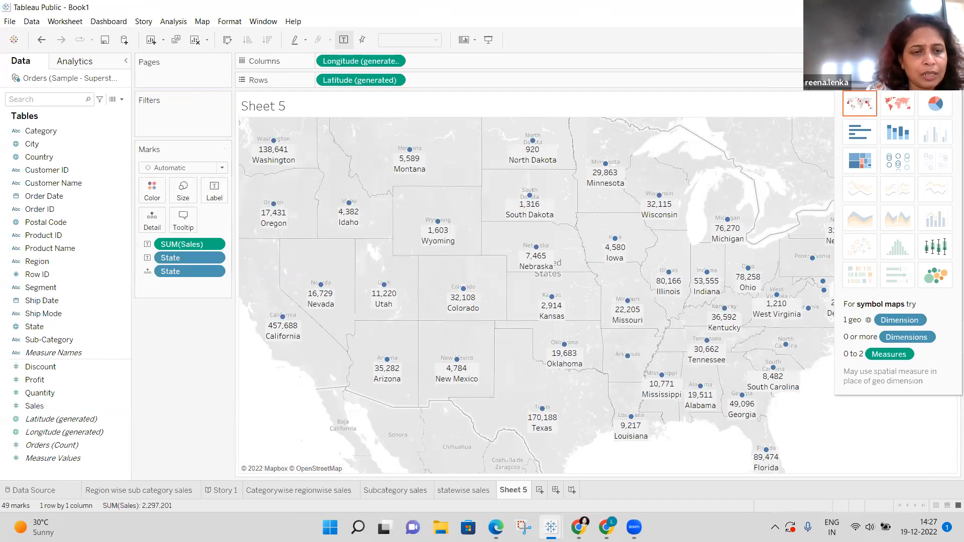
click(64, 407)
Colour the states by SUM(Sales) using the Red-Green Diverging palette.
mouse_move(64, 410)
mouse_down()
mouse_move(133, 282)
mouse_move(142, 181)
mouse_move(166, 192)
mouse_up()
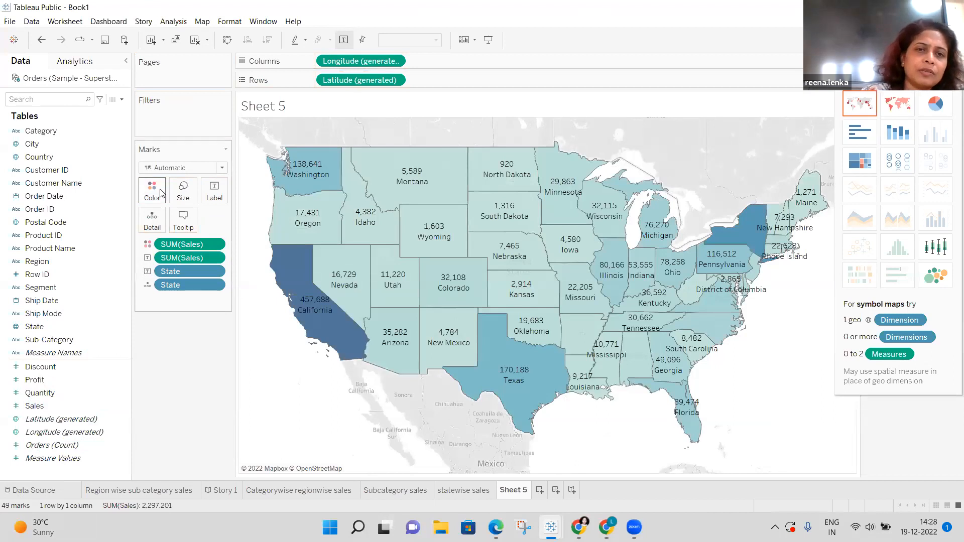
click(162, 194)
click(186, 229)
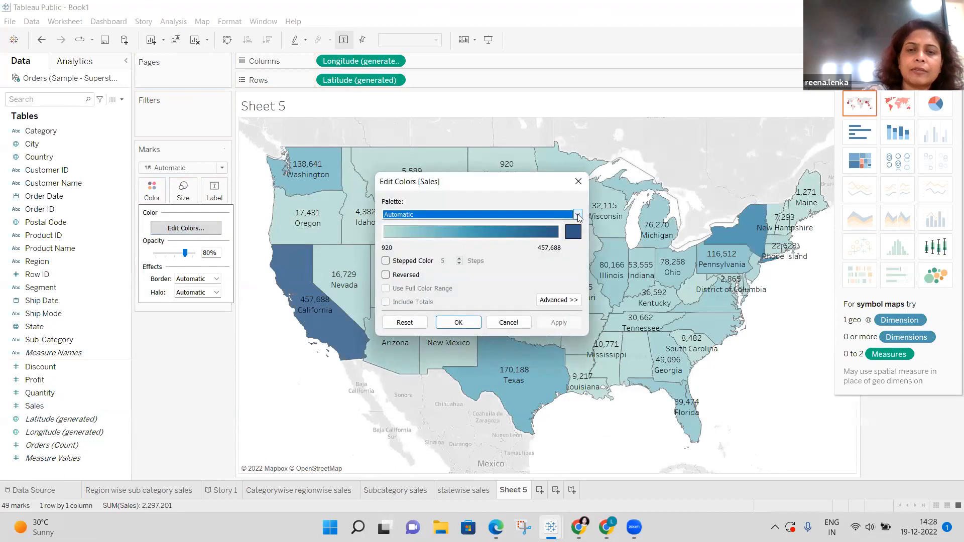
click(578, 216)
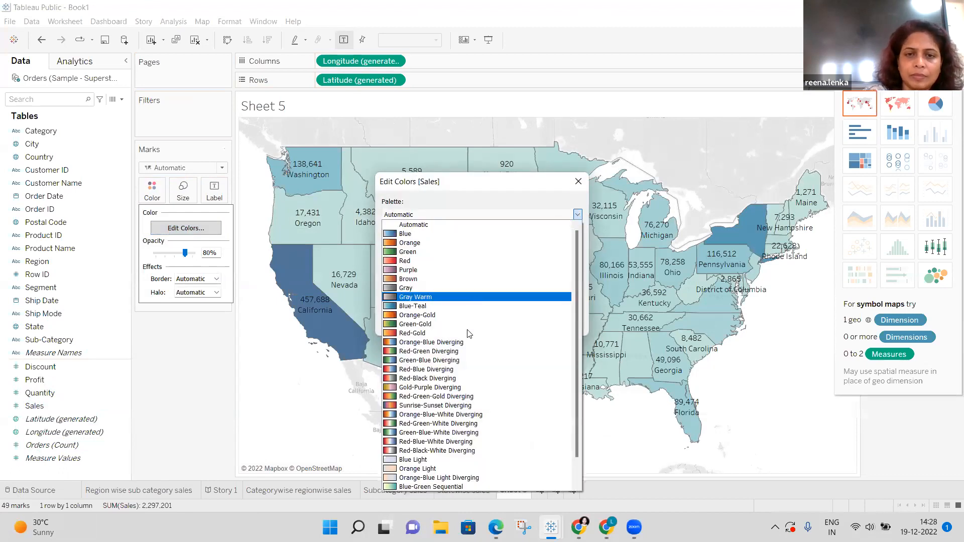
click(452, 351)
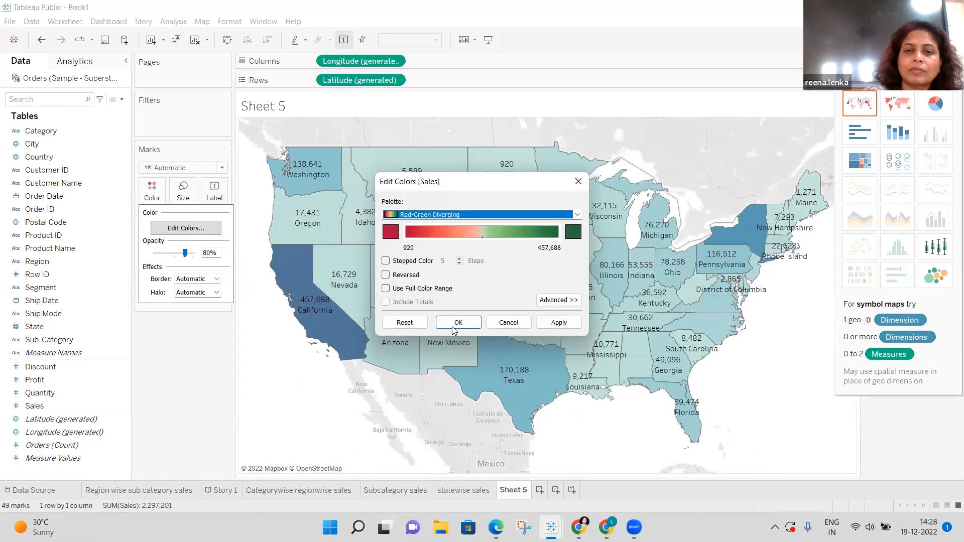
click(469, 321)
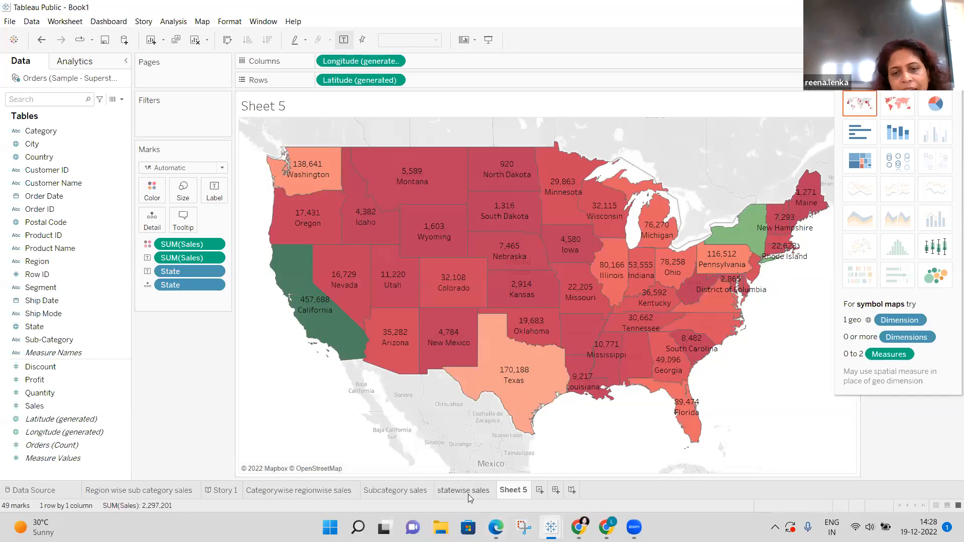
mouse_move(468, 494)
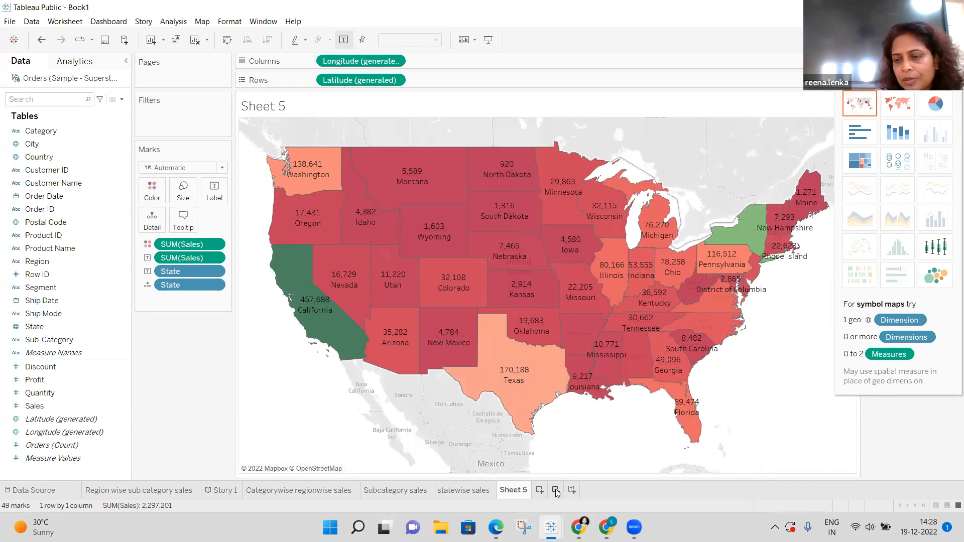
Undo an accidental new dashboard, then delete the Sheet 5 worksheet.
click(556, 490)
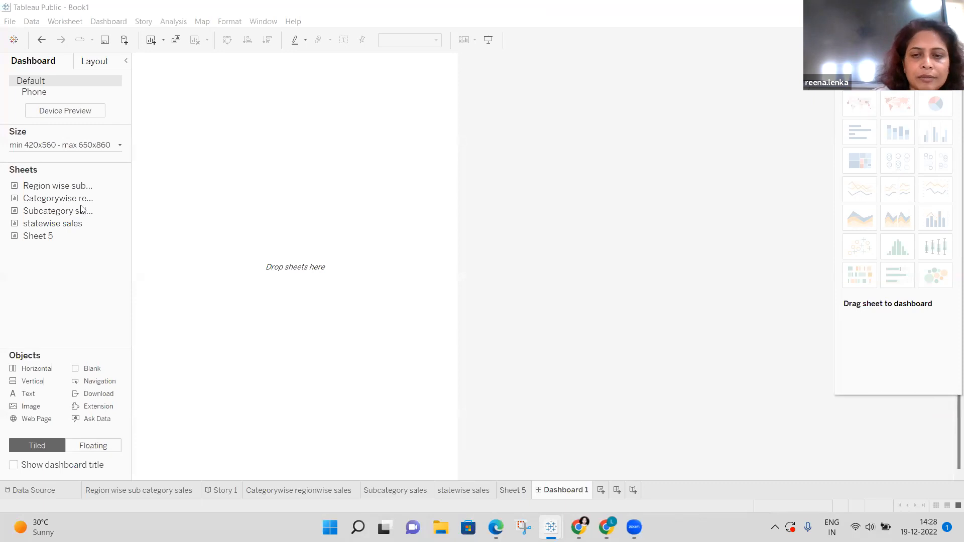
click(41, 40)
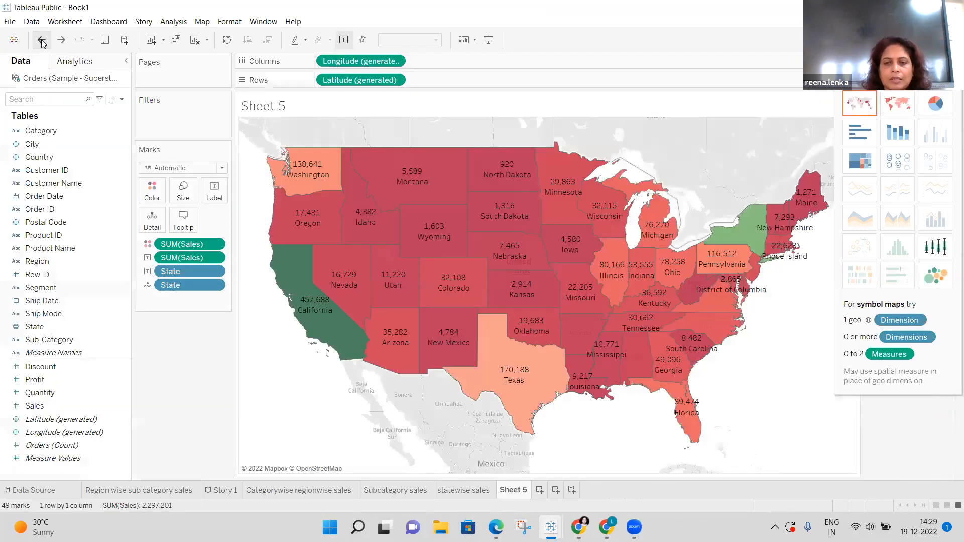
right_click(517, 492)
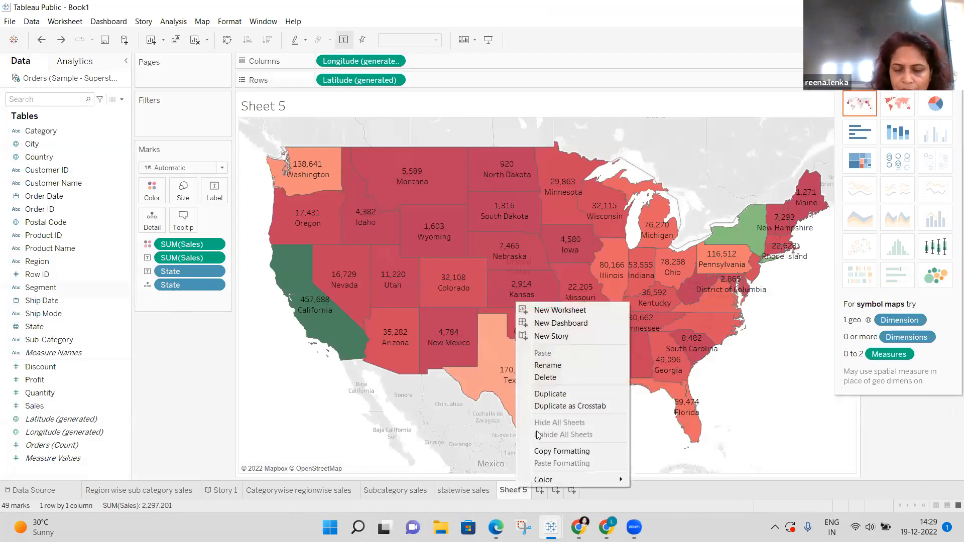
click(553, 380)
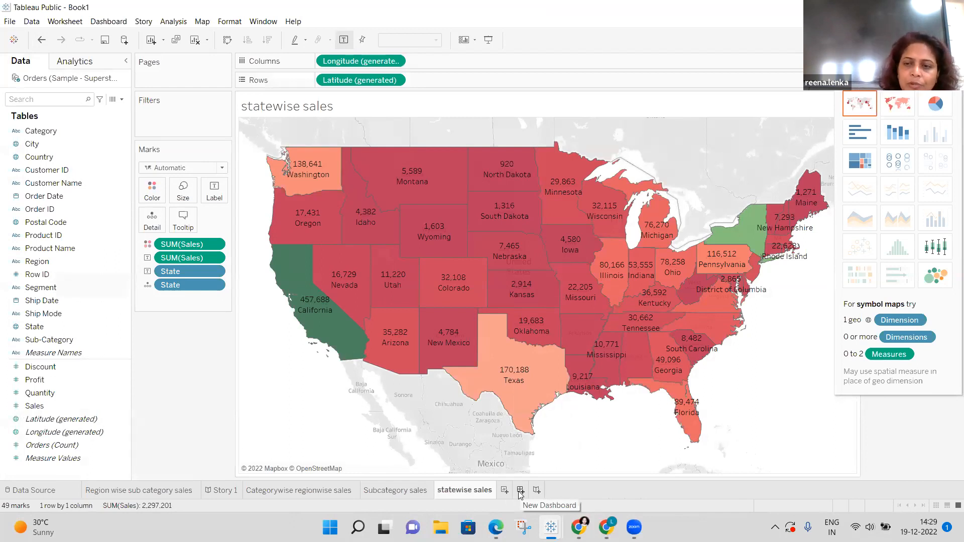
Create Dashboard 1 and close the Show Me chart suggestions panel.
click(521, 490)
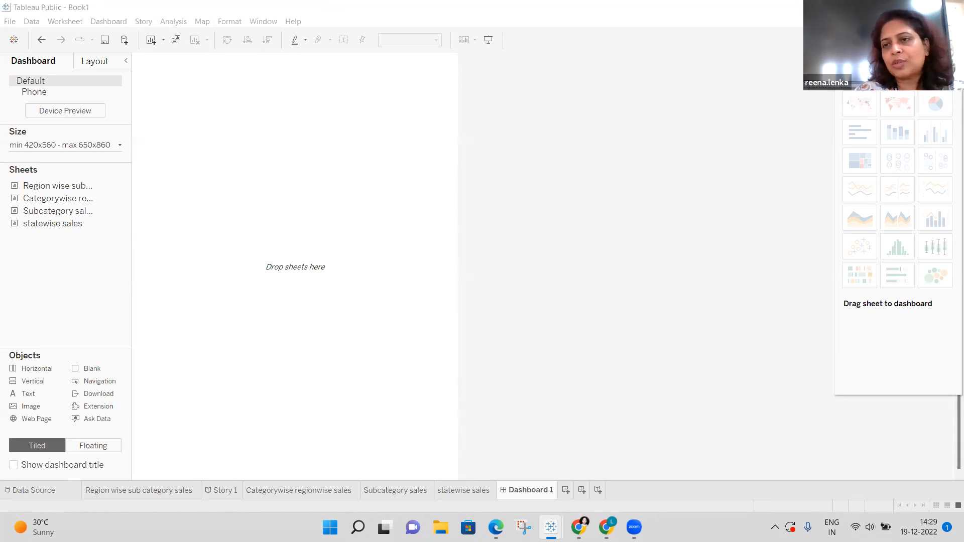
click(937, 41)
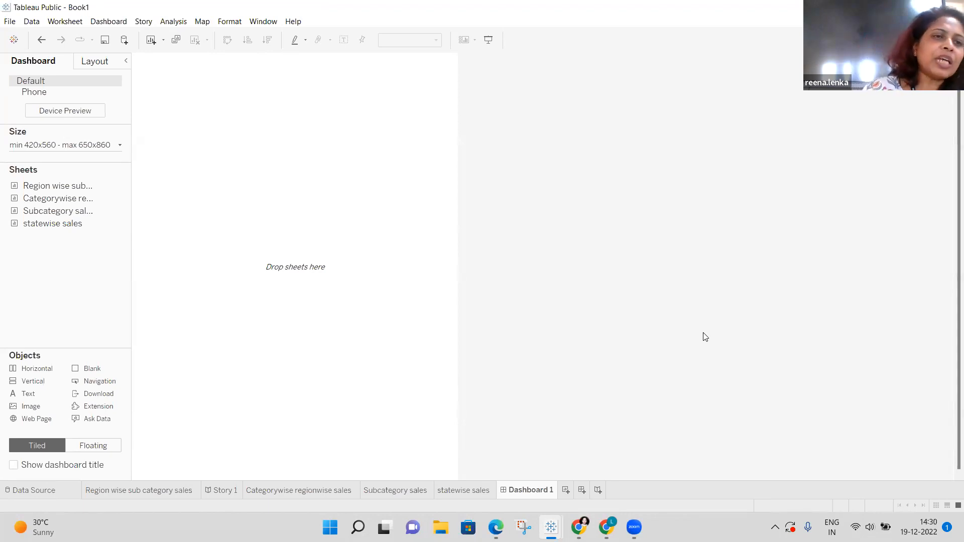
mouse_move(73, 187)
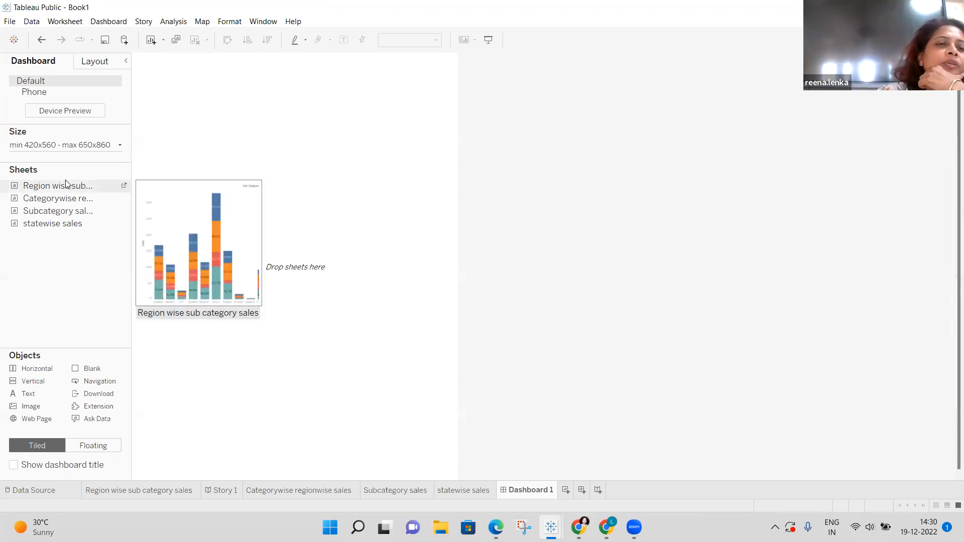
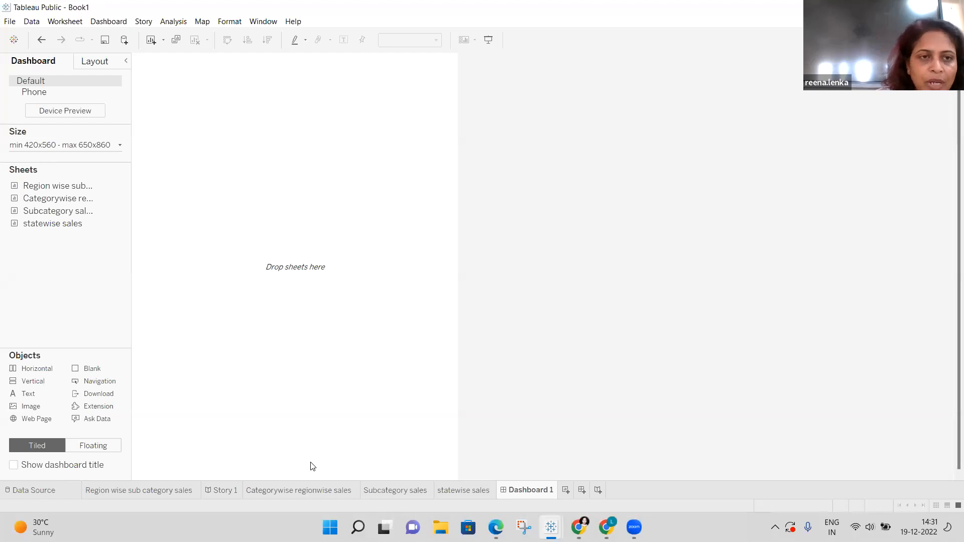
Add the Region wise sub category sales sheet to the dashboard, then undo it.
mouse_move(79, 189)
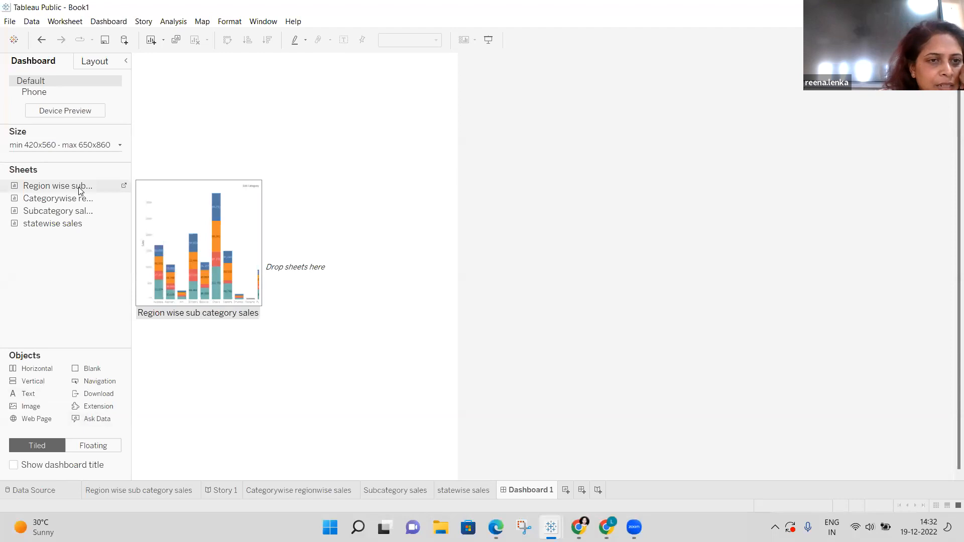
double_click(78, 188)
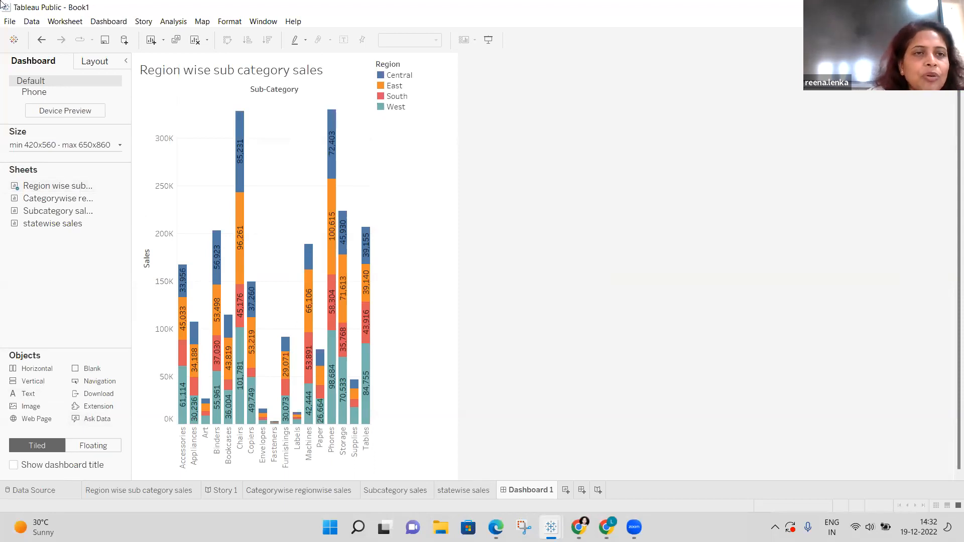
click(43, 40)
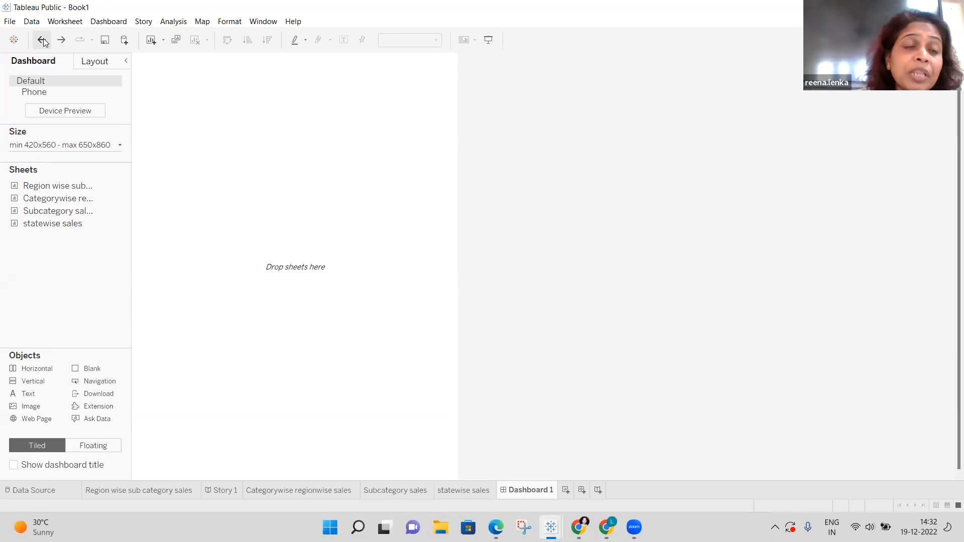
click(4, 22)
click(278, 188)
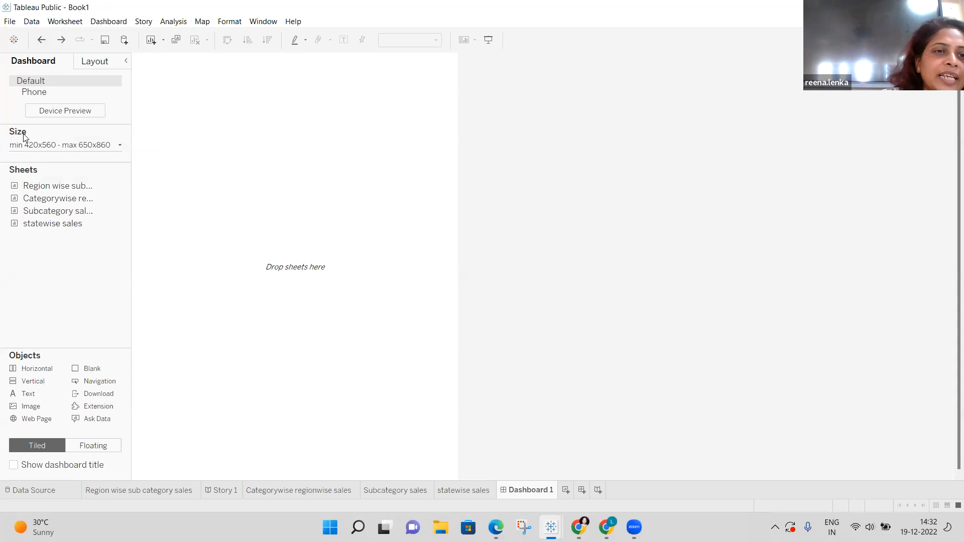
Change Dashboard 1's size from a fixed Range to Automatic.
click(120, 148)
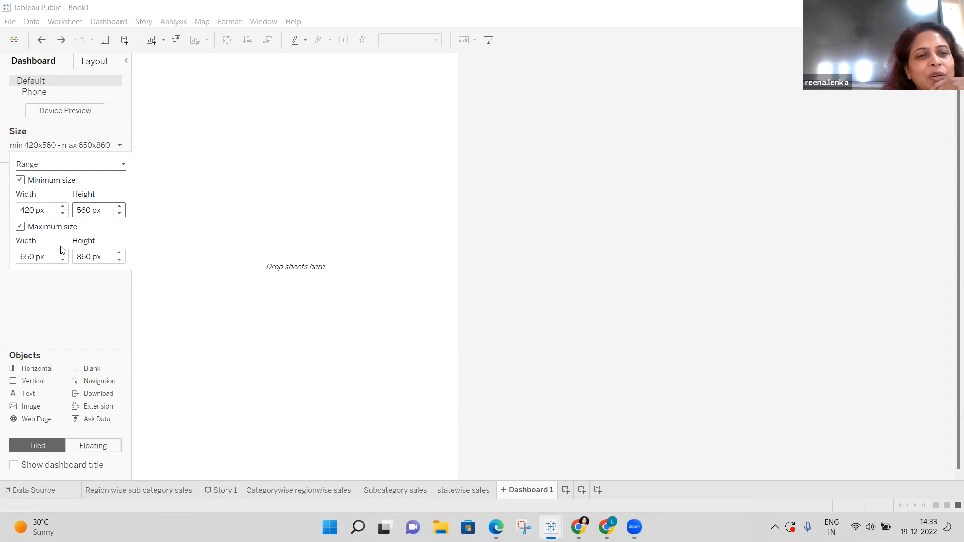
click(124, 165)
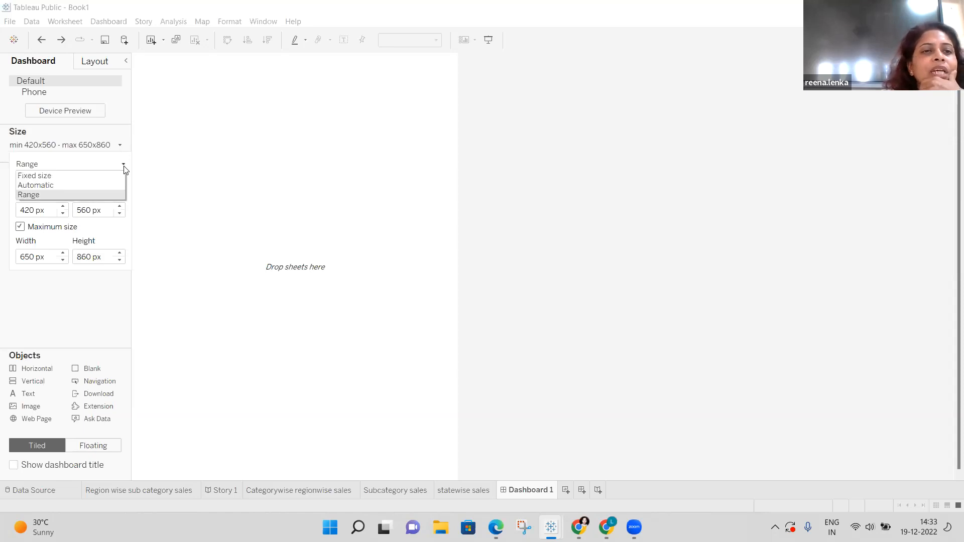
click(87, 191)
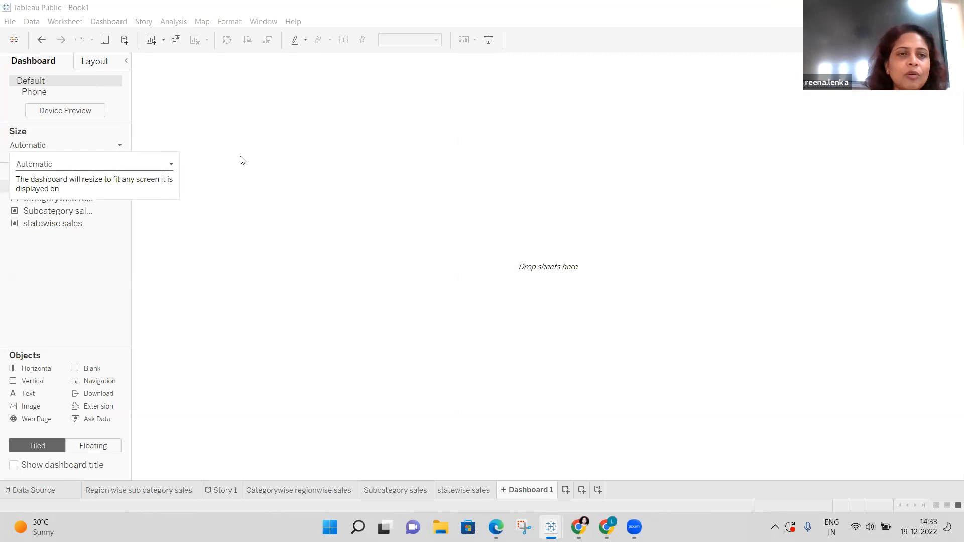
click(306, 281)
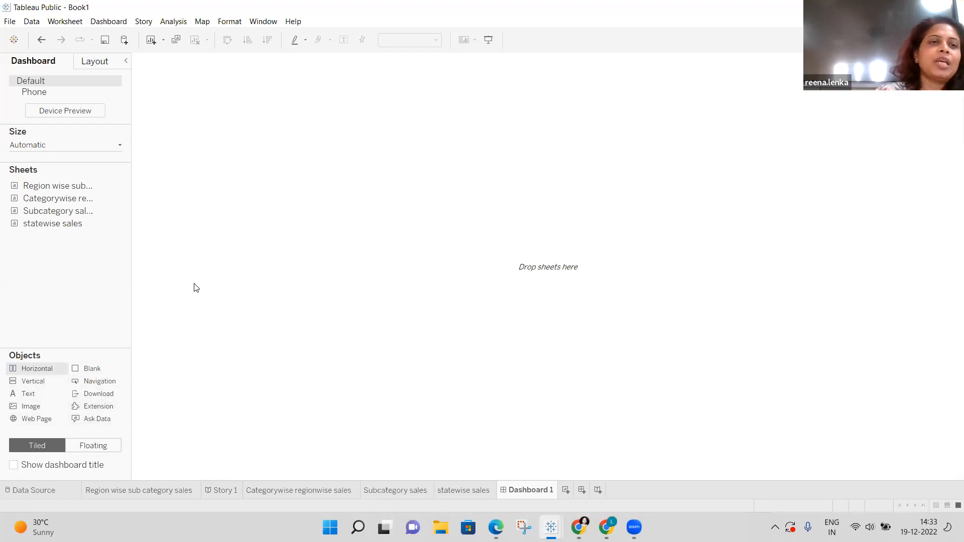
Place the Region wise sub category sales stacked bar chart onto Dashboard 1.
mouse_move(65, 187)
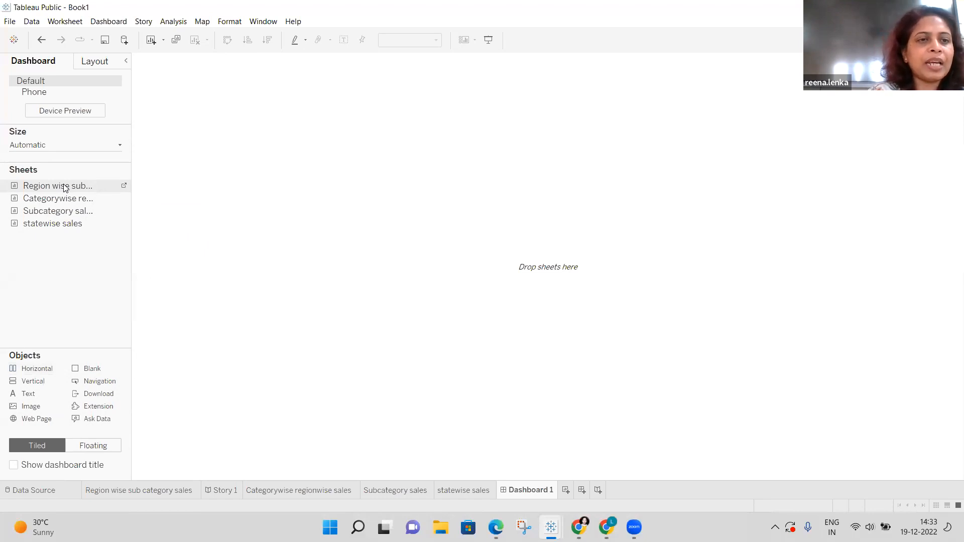
double_click(65, 186)
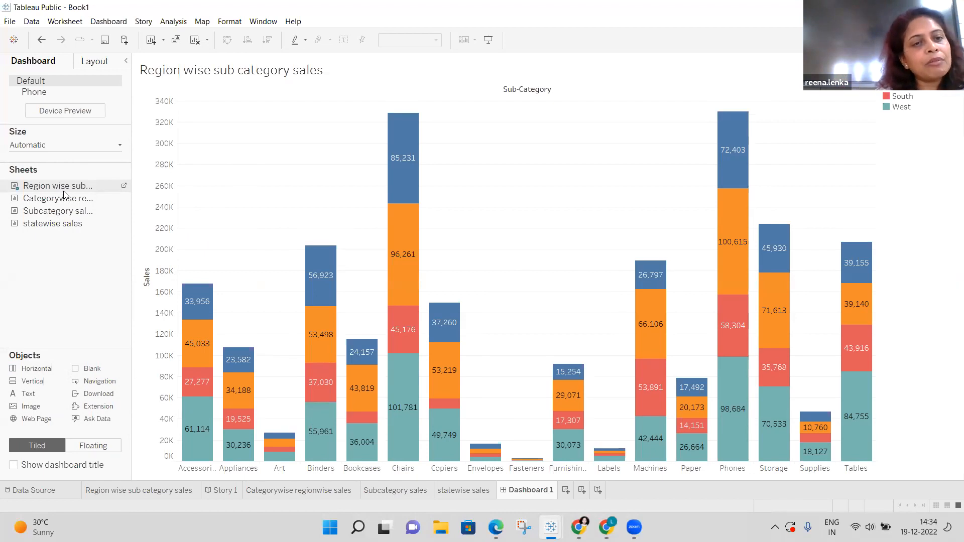
mouse_move(65, 200)
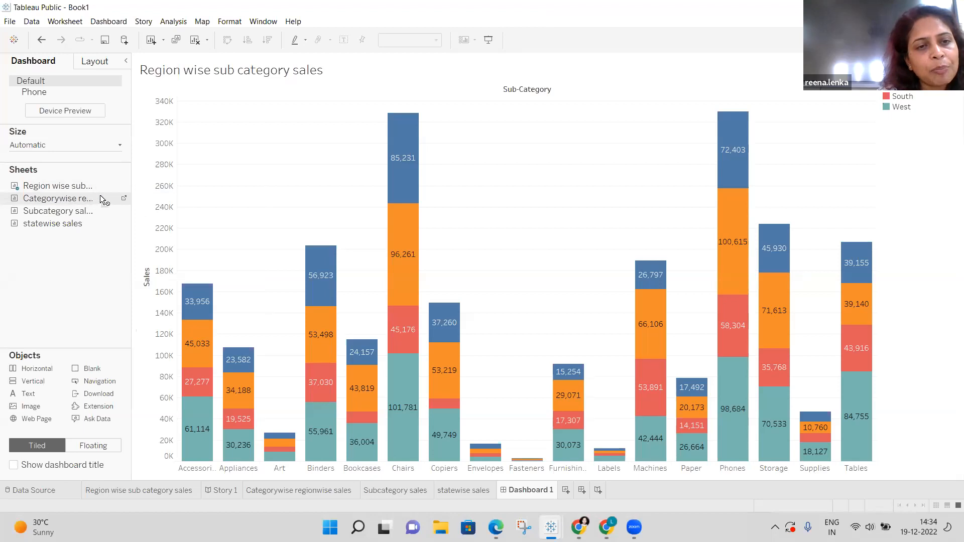
Put Categorywise regionwise sales in the right half and Subcategory sales below the region chart.
drag(110, 195, 396, 183)
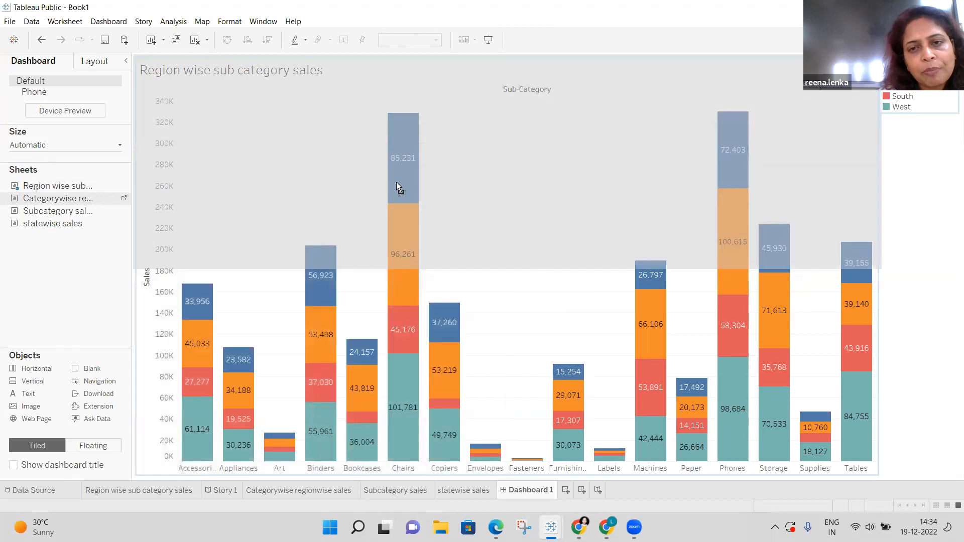
drag(819, 253, 546, 261)
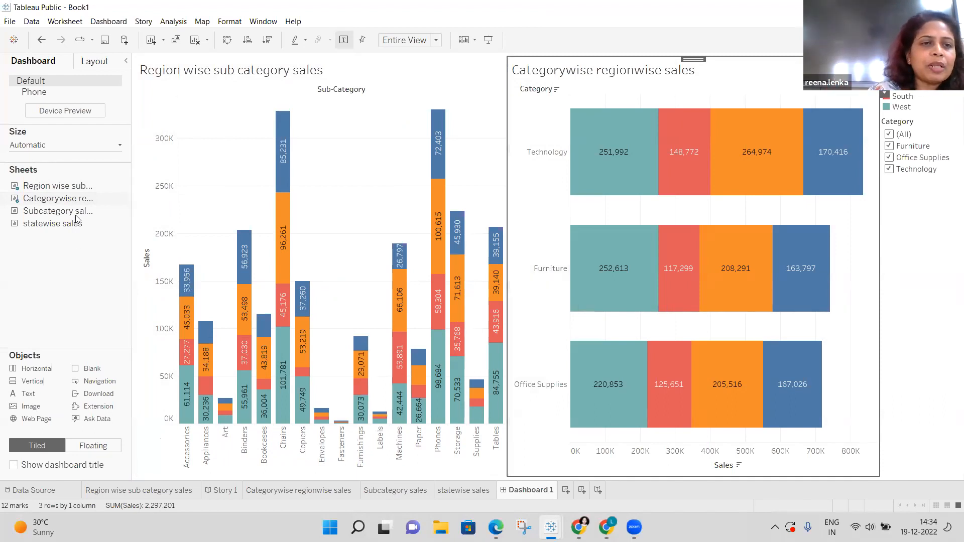
mouse_move(79, 215)
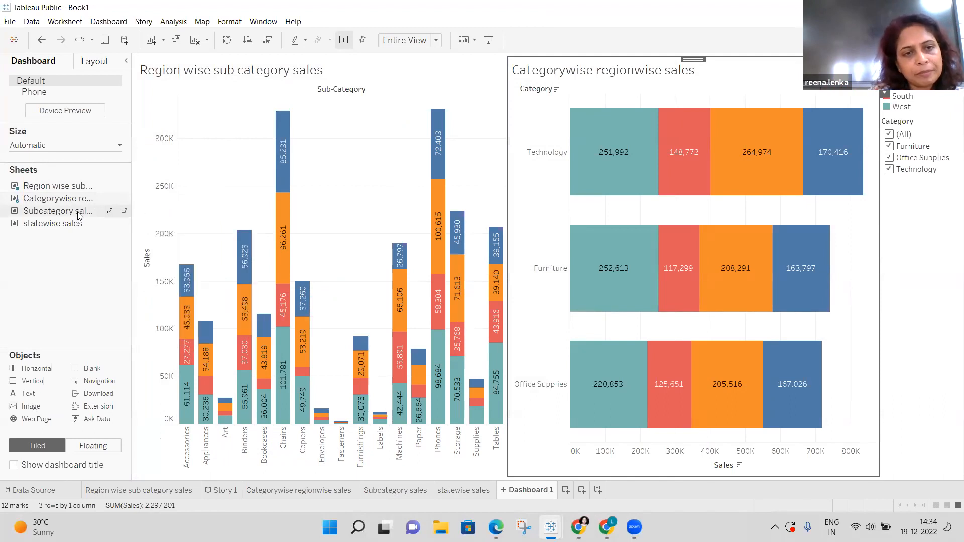
drag(79, 215, 158, 222)
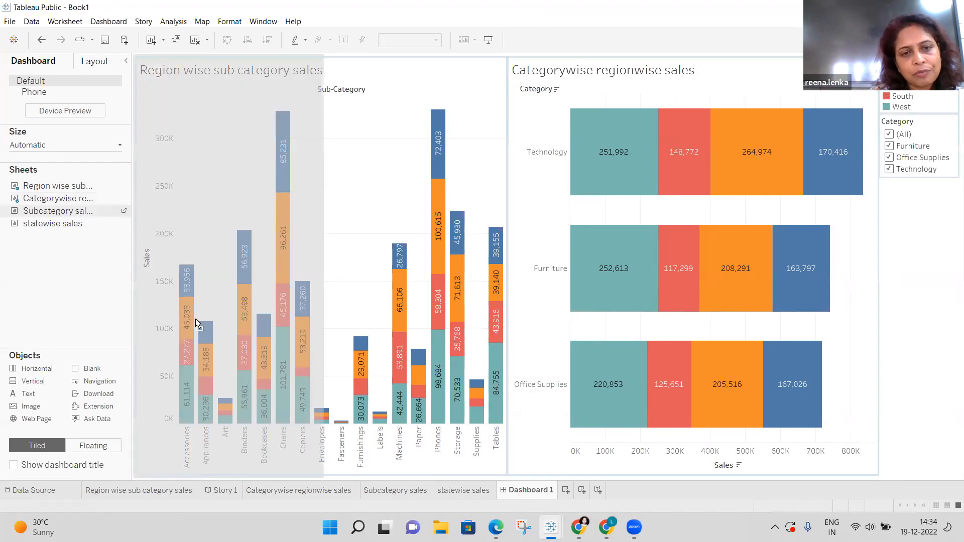
drag(197, 342, 288, 377)
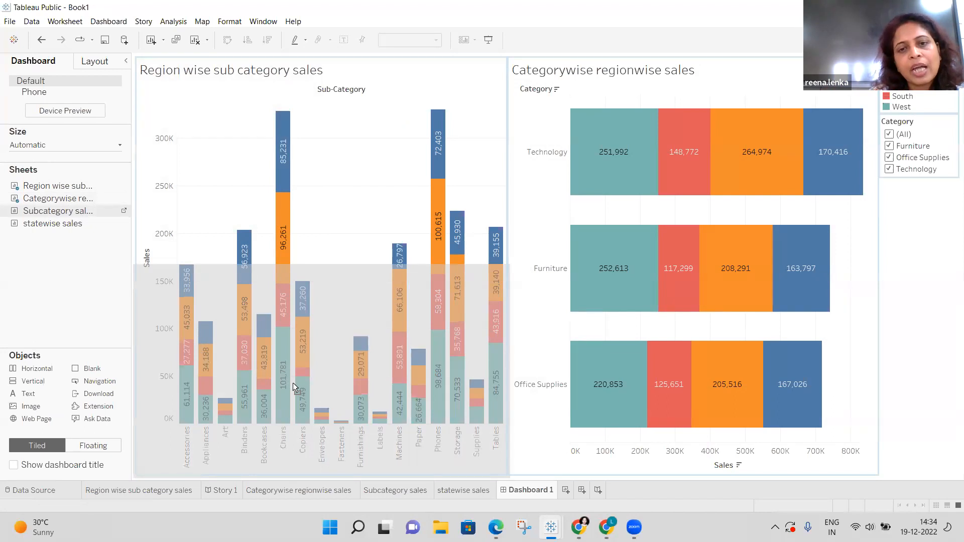
drag(293, 383, 295, 387)
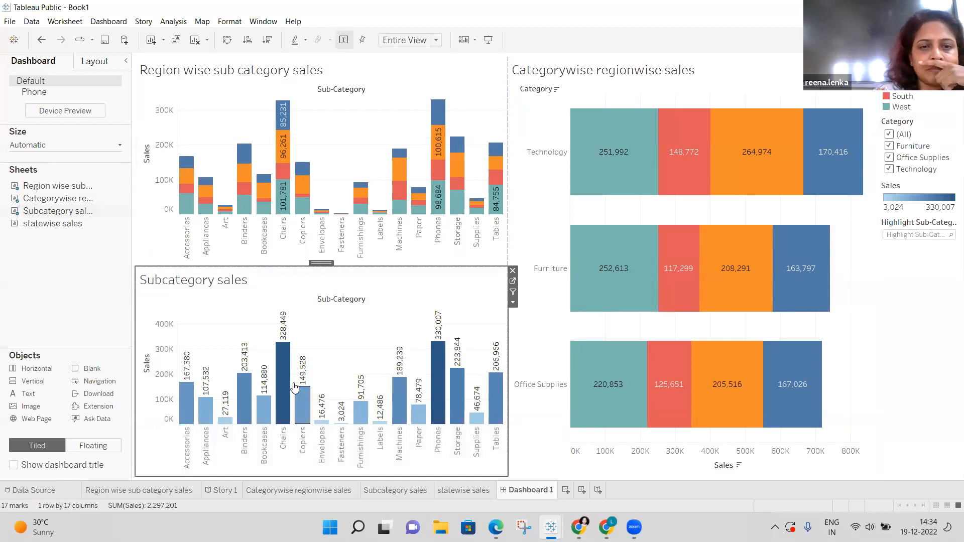
Drop the statewise sales map into the lower-right quarter under Categorywise regionwise sales.
mouse_move(27, 228)
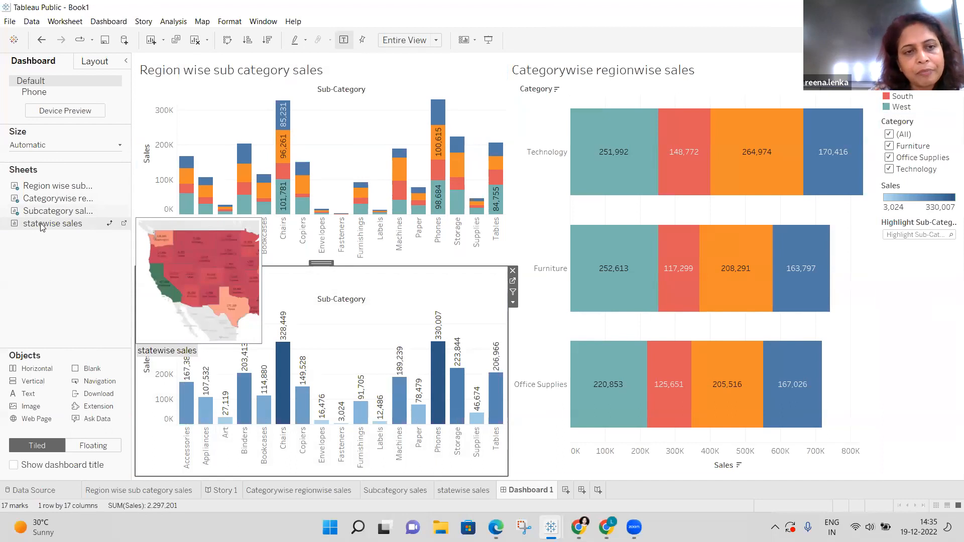
drag(40, 224, 635, 355)
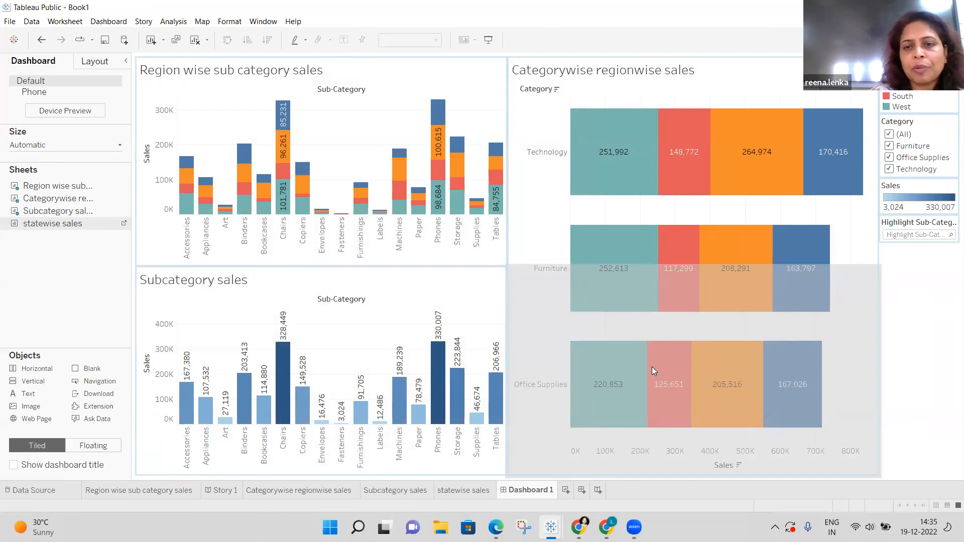
drag(652, 372, 653, 372)
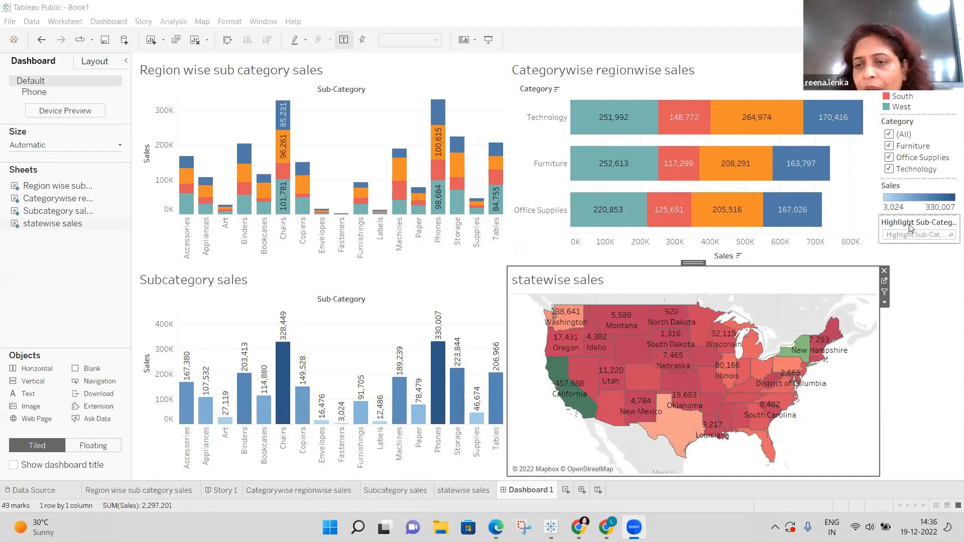
Remove the Highlight Sub-Category highlighter from the dashboard's legend panel.
right_click(911, 227)
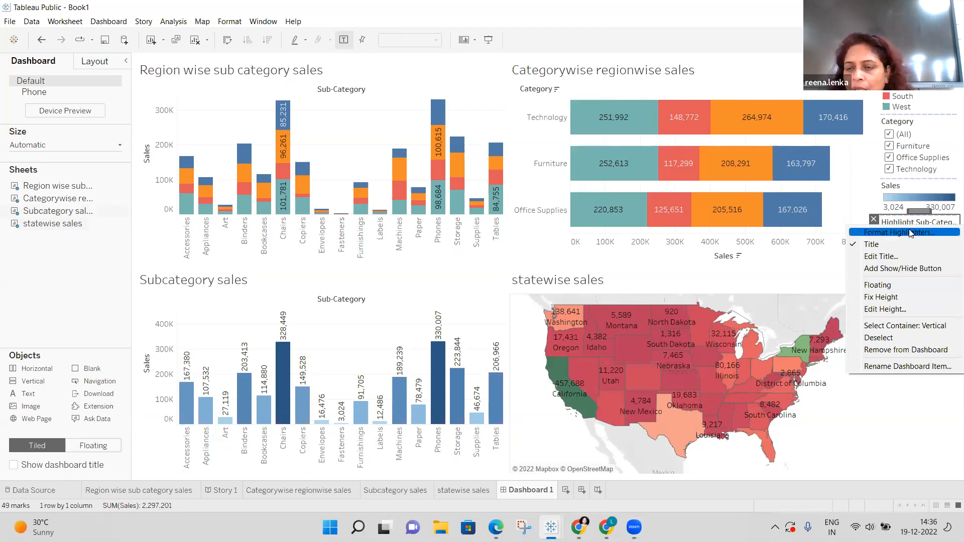
click(867, 451)
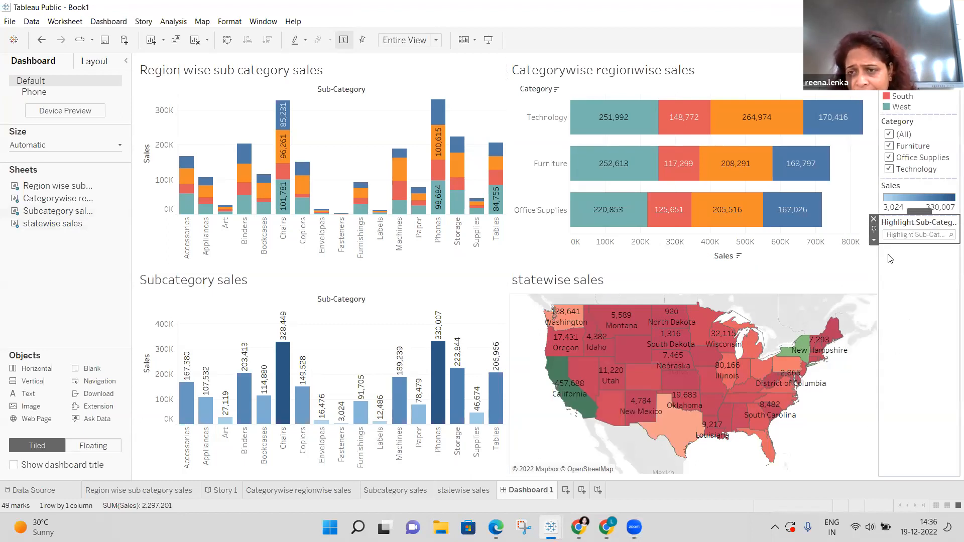
right_click(892, 228)
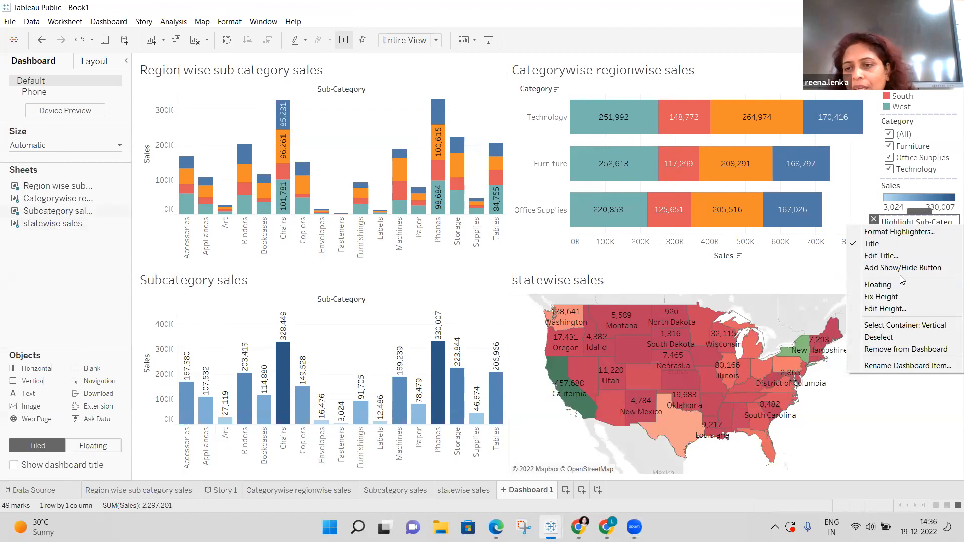
click(909, 350)
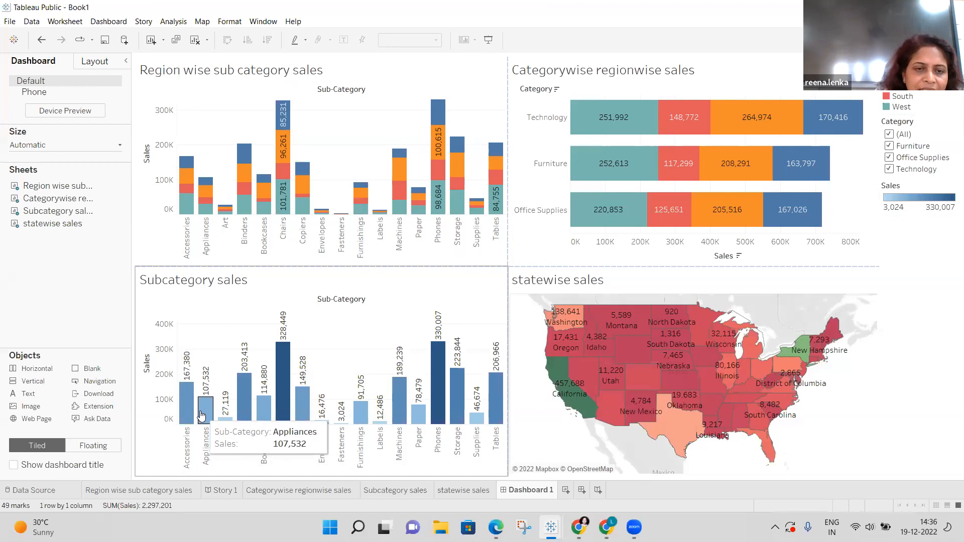
Select ten of the Subcategory sales bars, then bring up the Sales colour legend's options.
drag(200, 405, 483, 409)
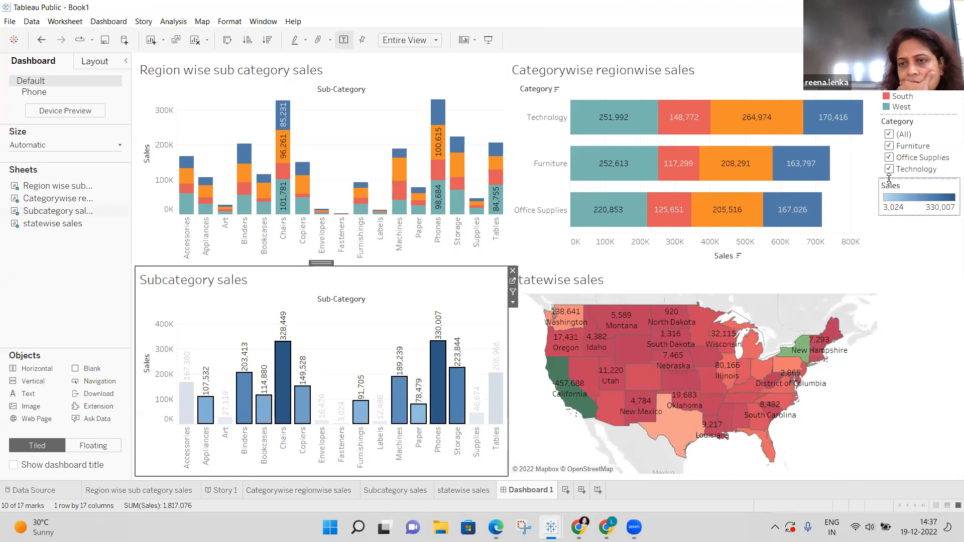
click(889, 177)
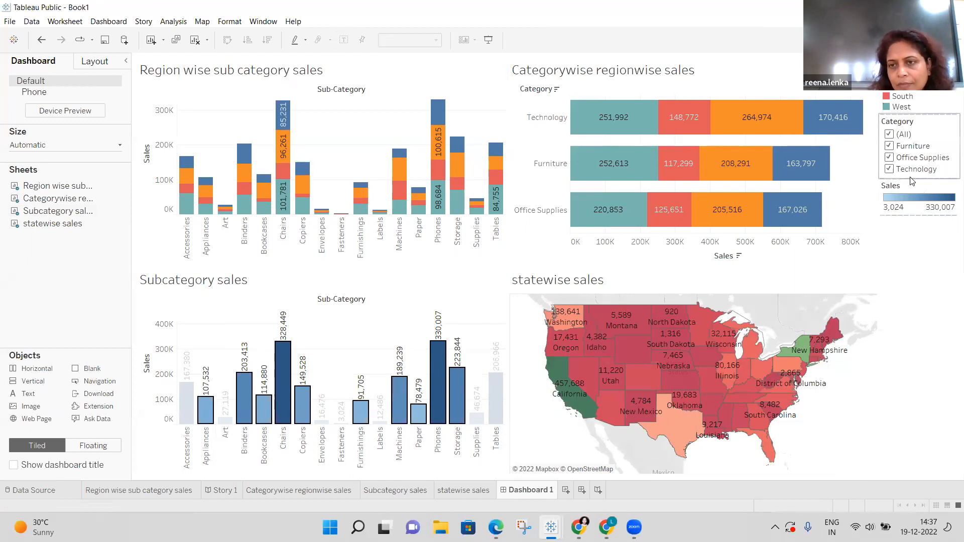
right_click(887, 188)
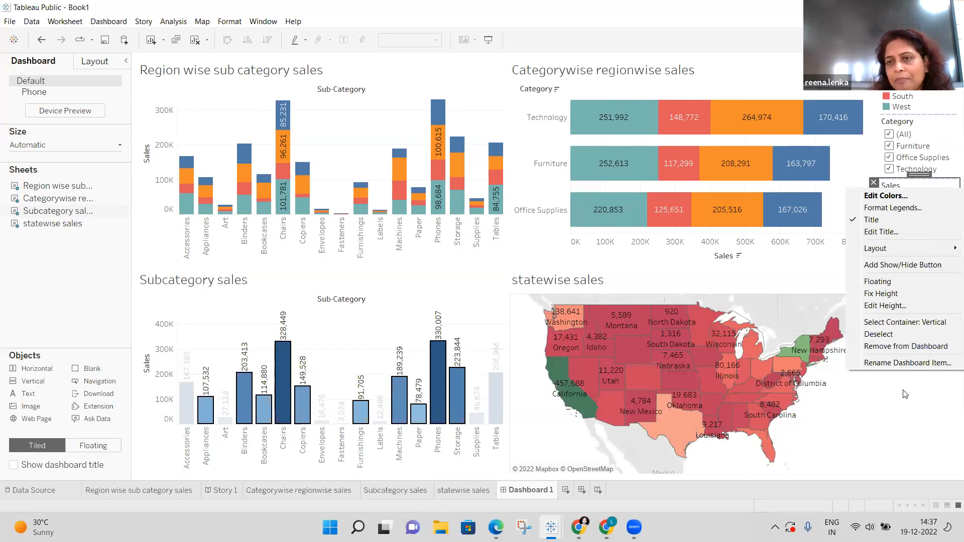
Make the Sales colour legend floating and move it over the Subcategory sales chart.
click(904, 394)
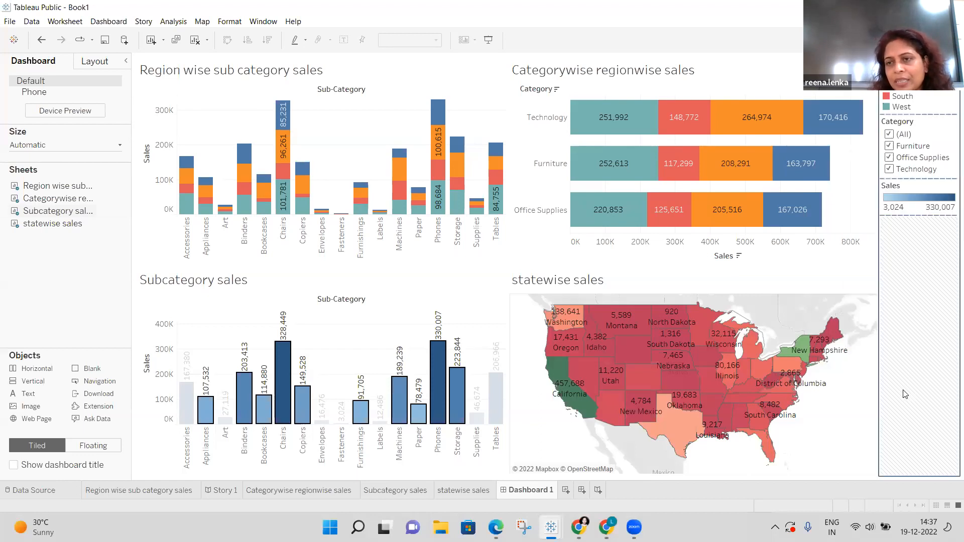
right_click(889, 187)
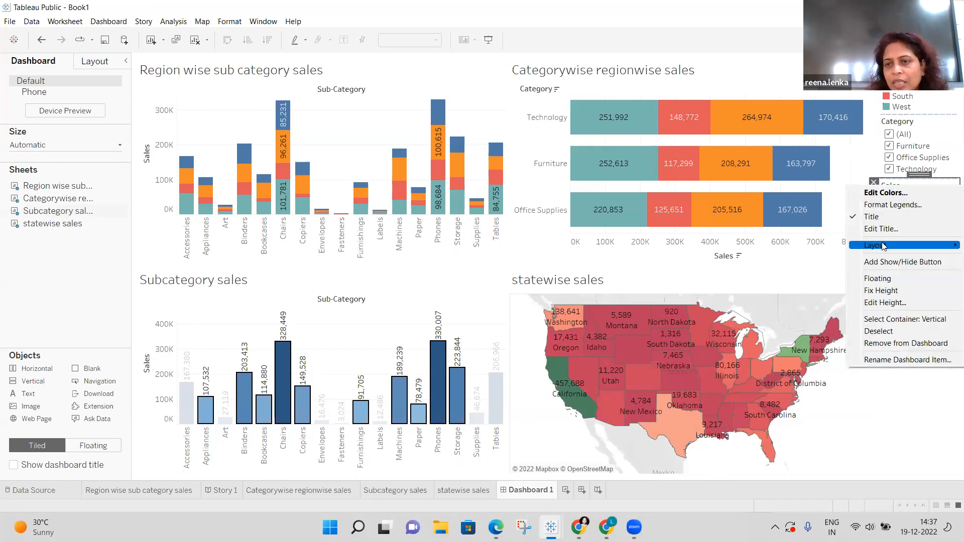
click(885, 282)
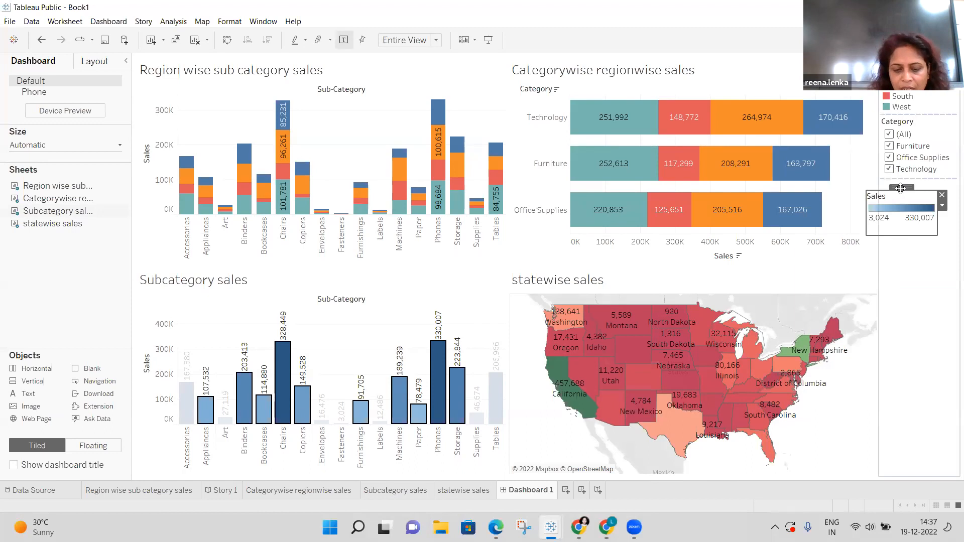
drag(901, 188, 410, 270)
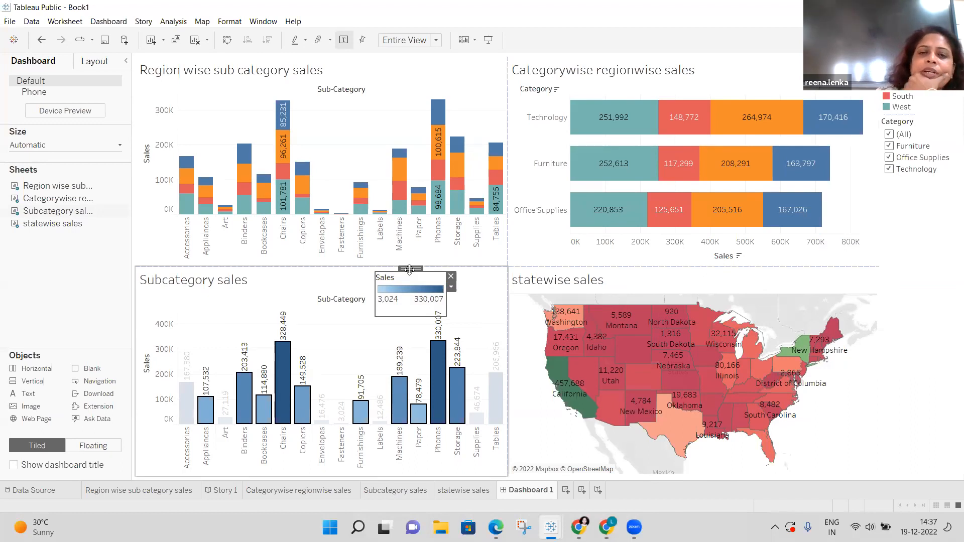
Set the floating Sales legend's layout to Single row, then to Multiple rows.
click(451, 289)
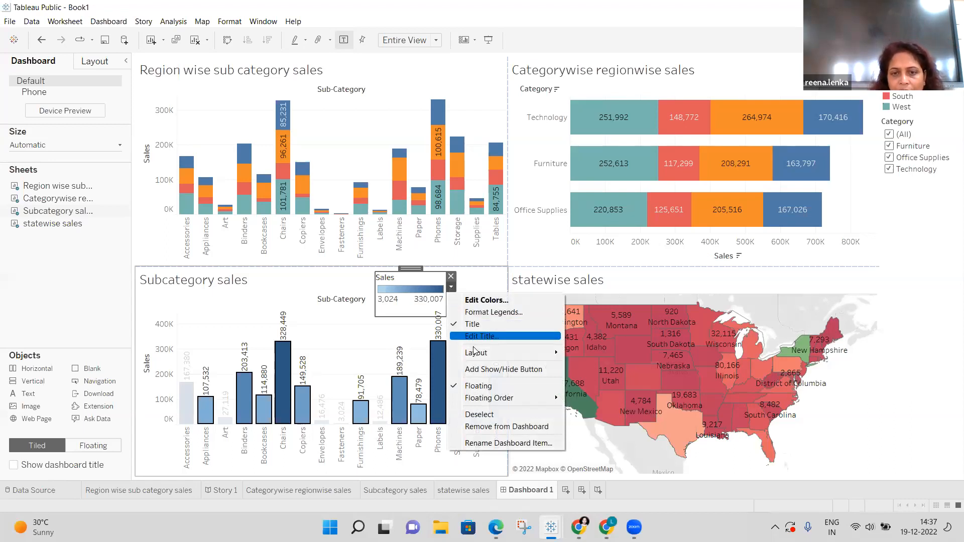
mouse_move(476, 354)
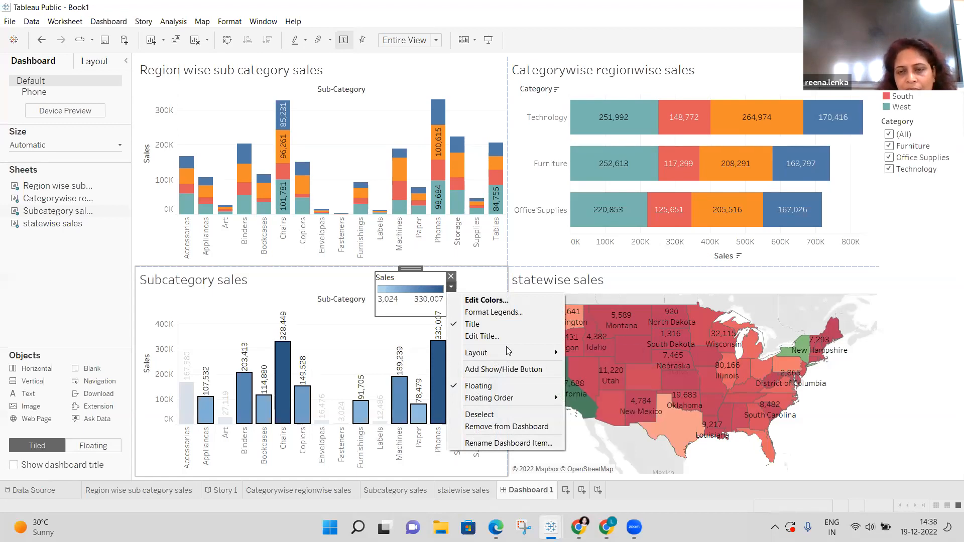
mouse_move(530, 352)
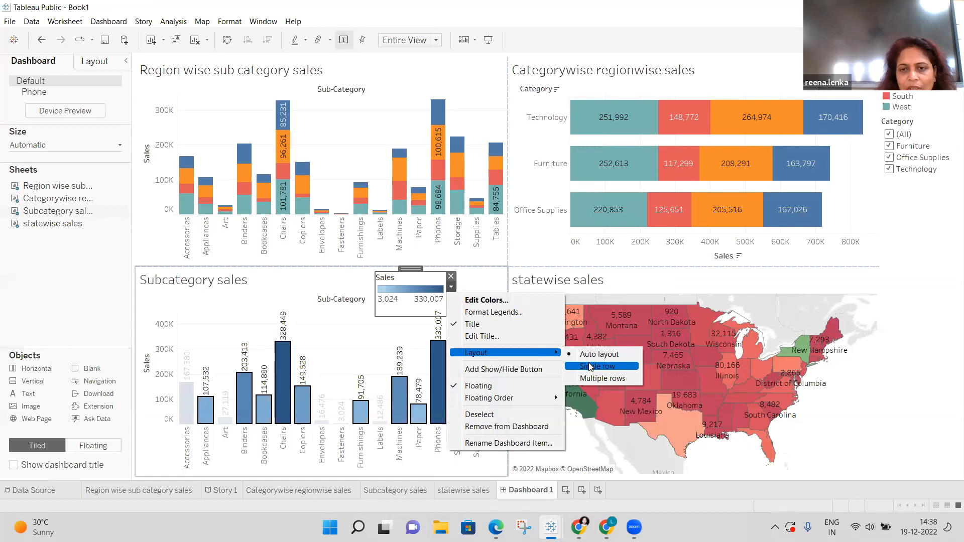
click(590, 366)
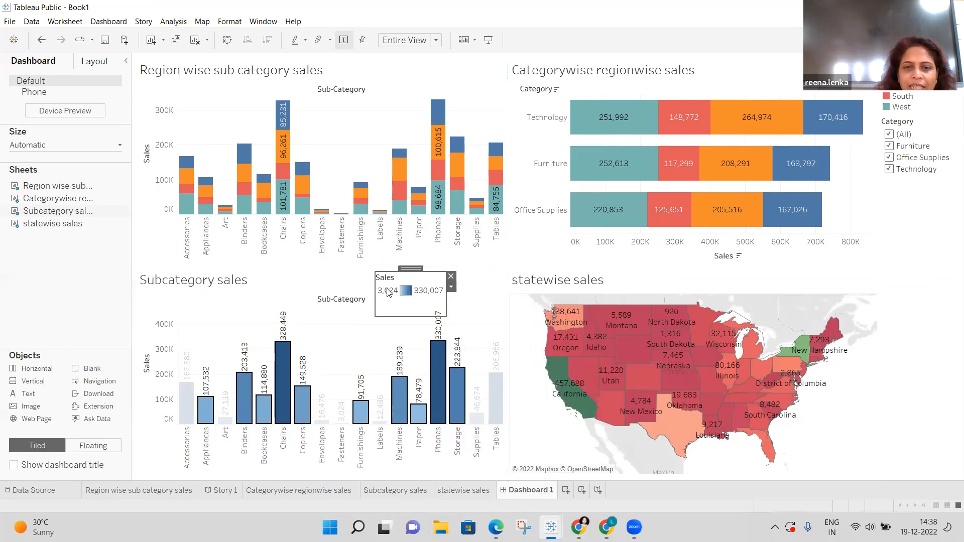
click(451, 287)
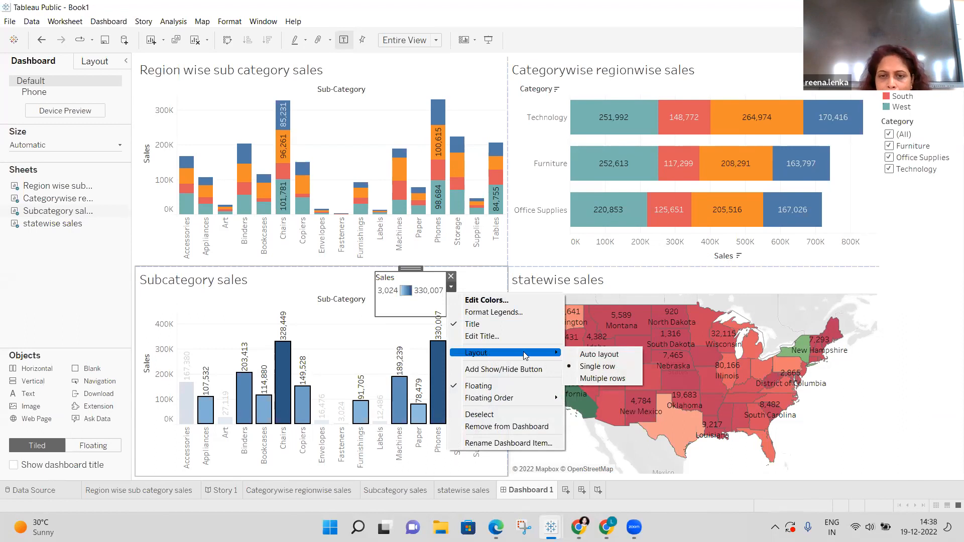
click(586, 380)
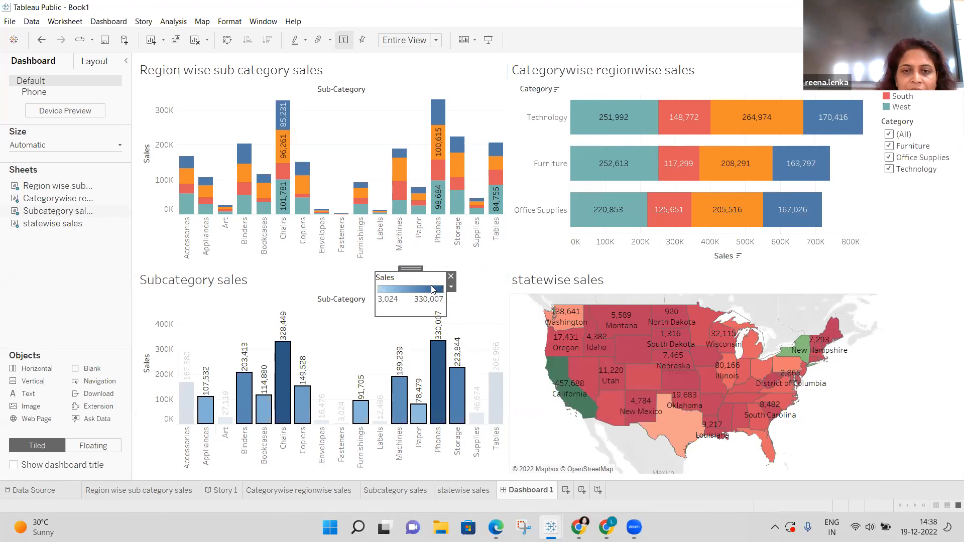
click(453, 288)
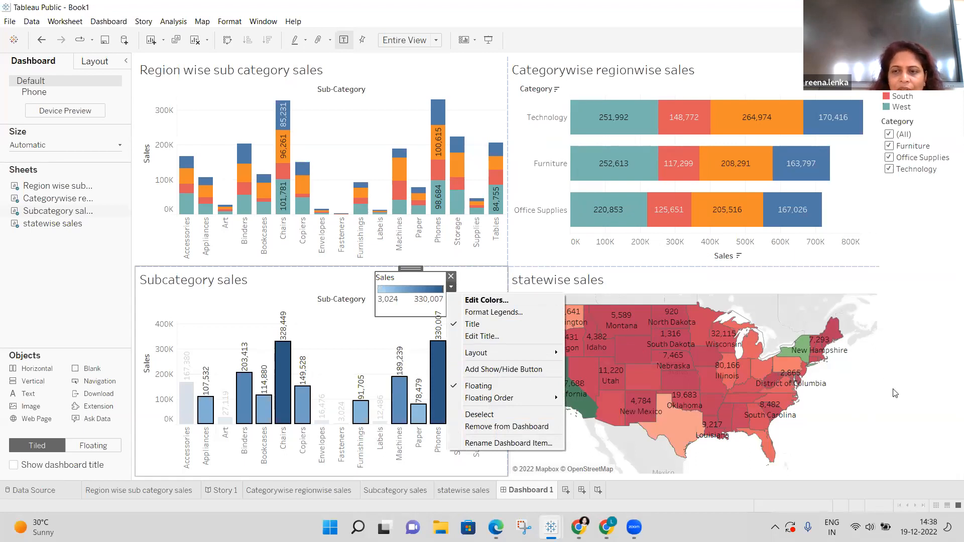
click(917, 392)
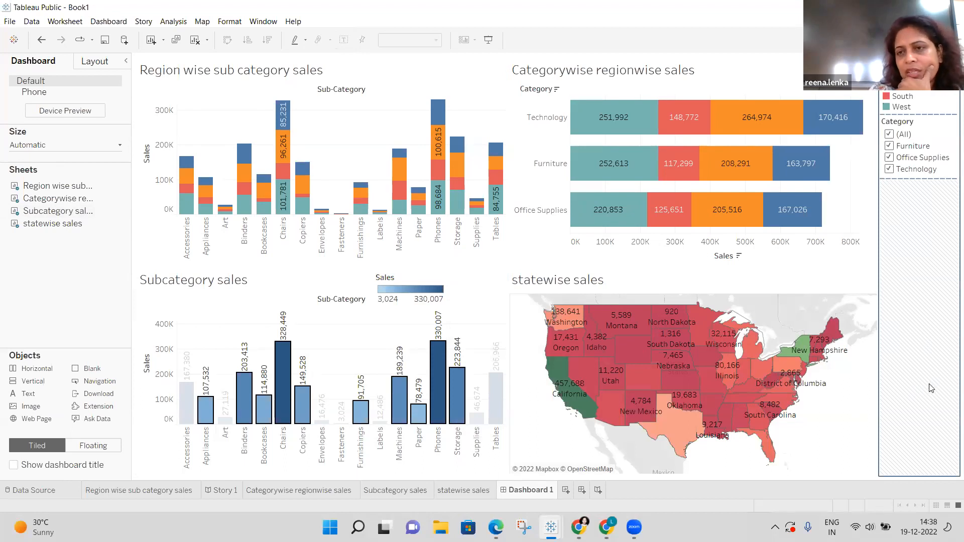
right_click(931, 388)
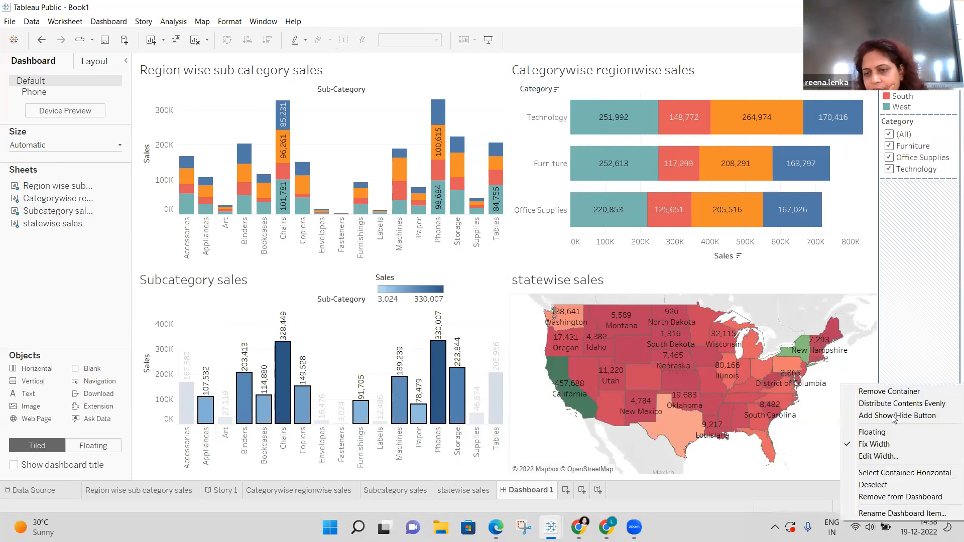
click(872, 497)
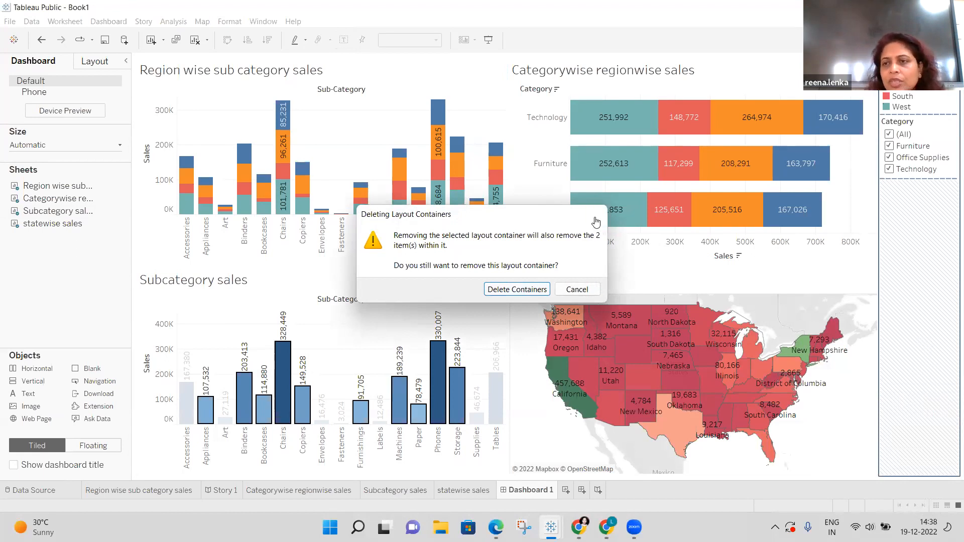
click(596, 222)
click(859, 218)
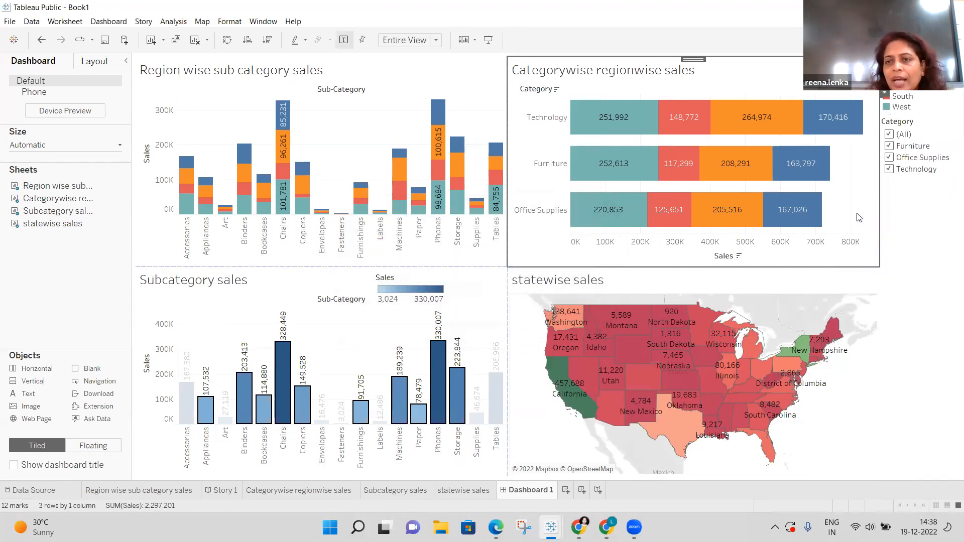
click(951, 123)
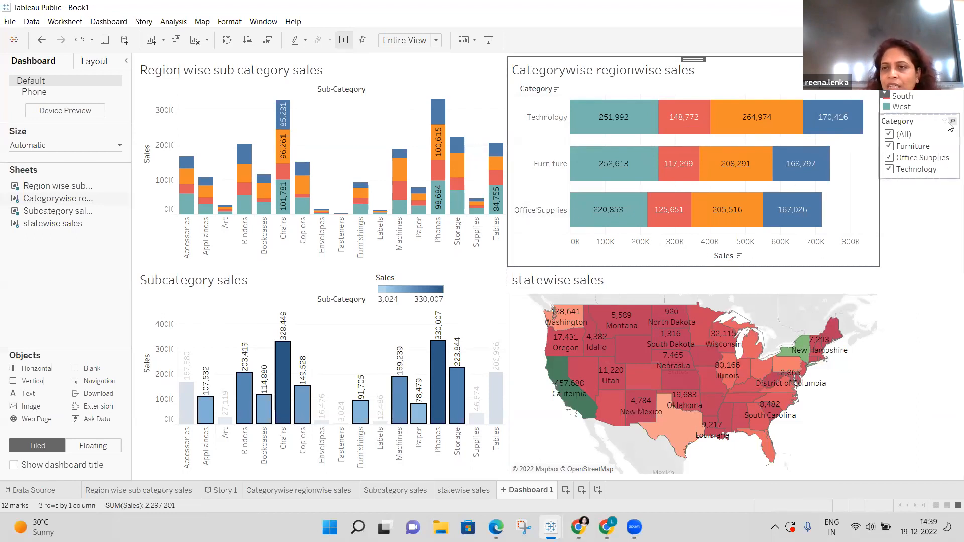
Show the search box on the Category filter card.
click(950, 123)
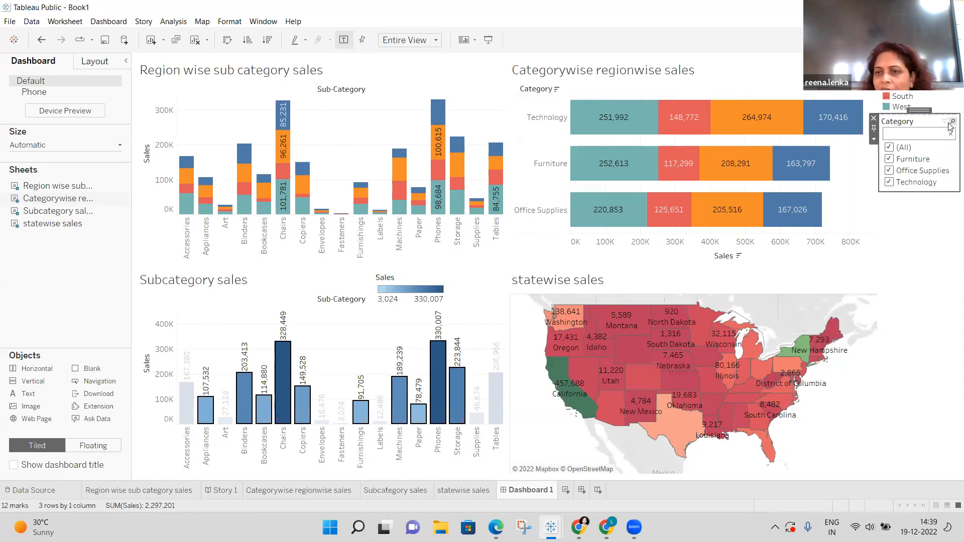
Change the Category filter to a Single Value (slider) showing (All).
click(933, 247)
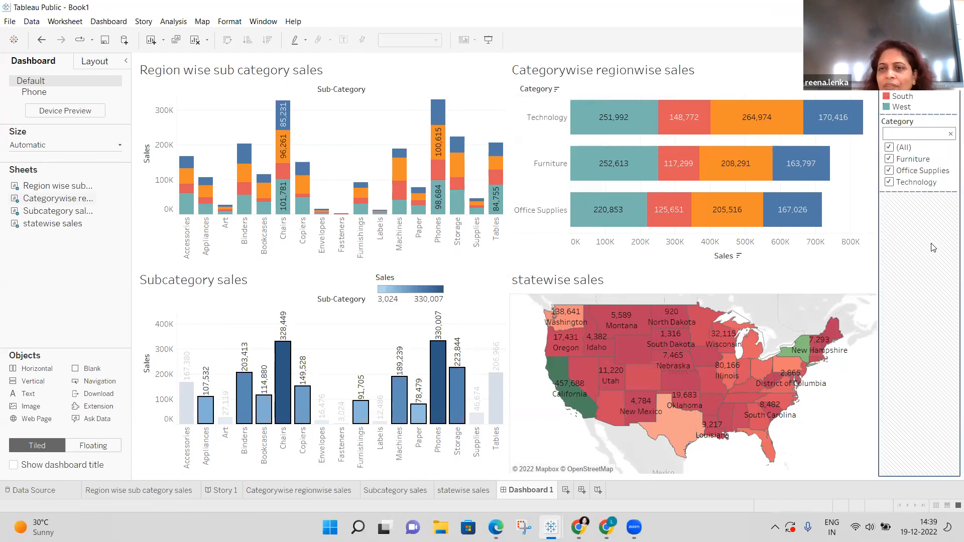
right_click(892, 124)
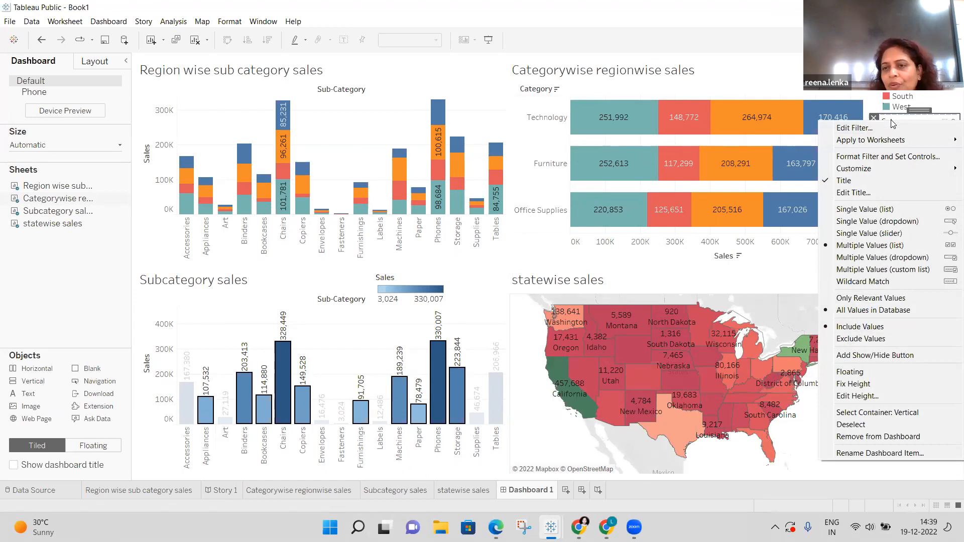
click(890, 234)
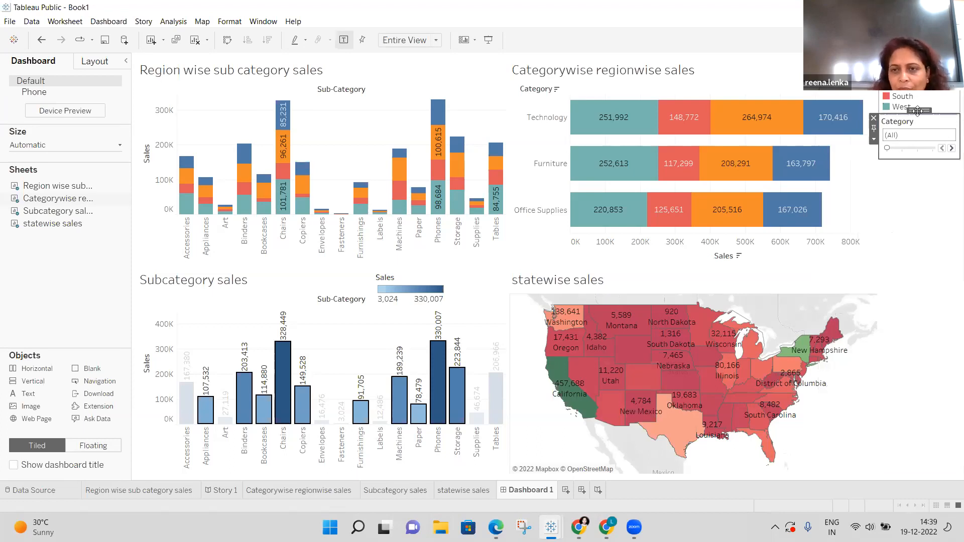
Float the Category slider atop the Categorywise regionwise sales chart and set it to Furniture.
drag(913, 115, 786, 74)
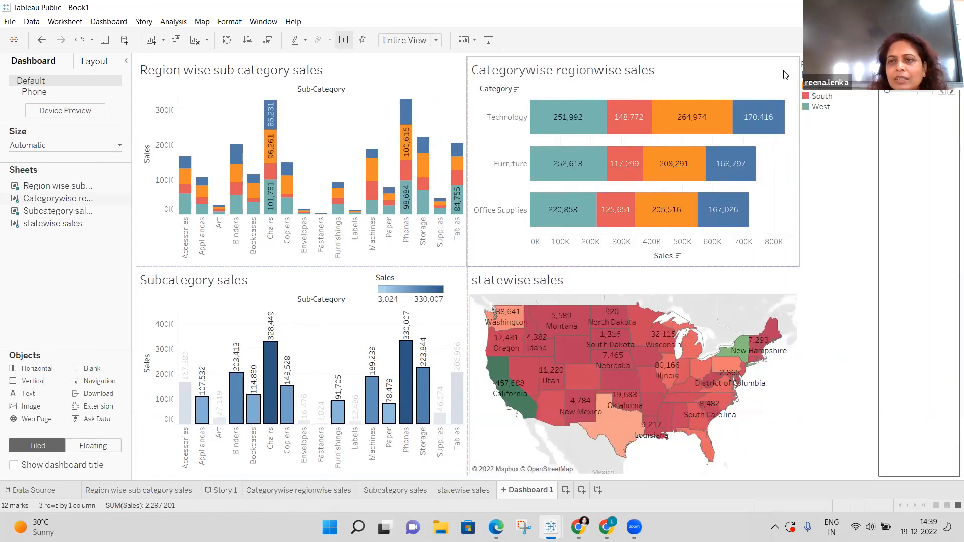
click(42, 41)
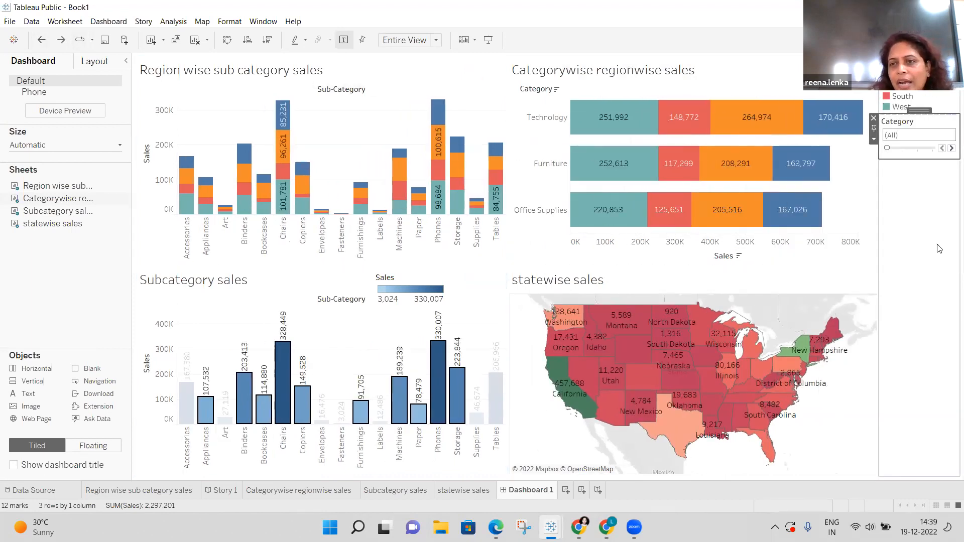
click(874, 138)
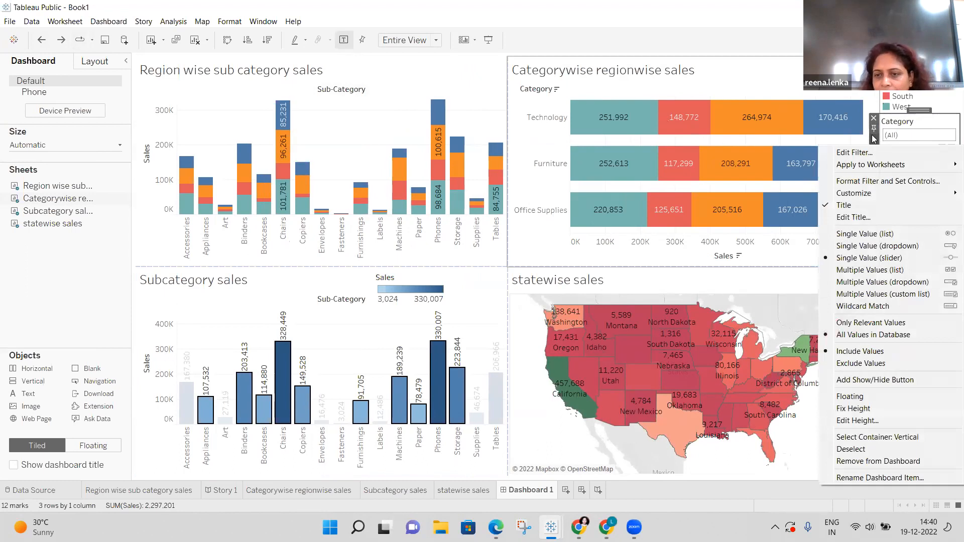
click(866, 397)
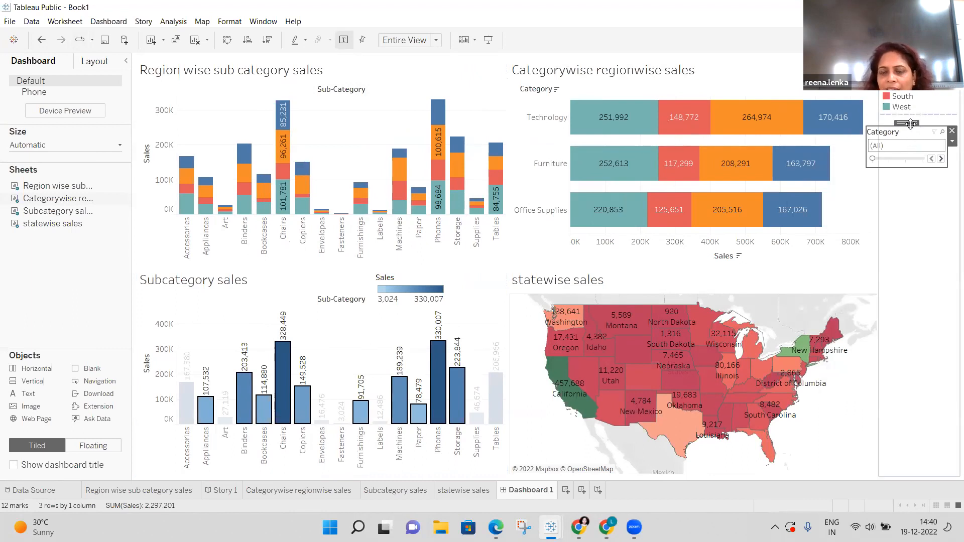
drag(910, 124, 782, 50)
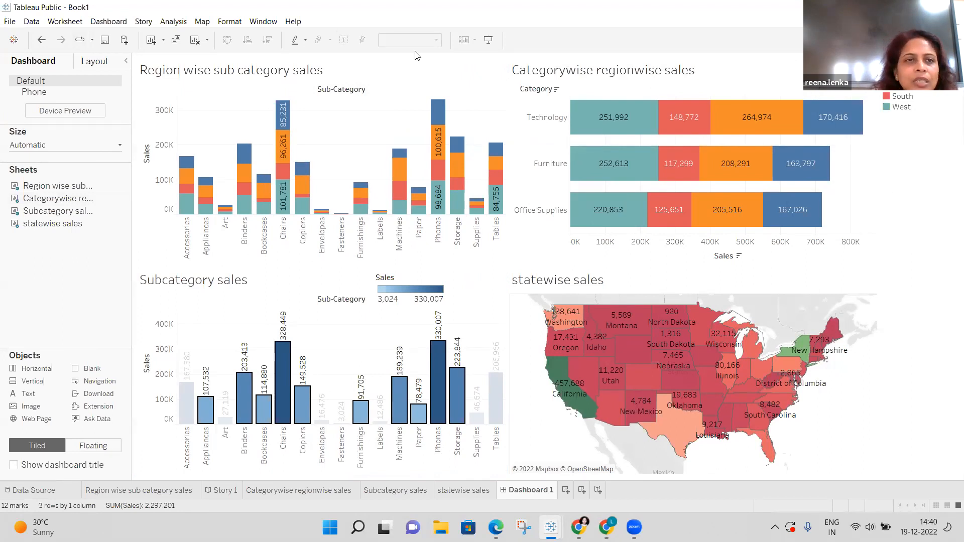
click(43, 42)
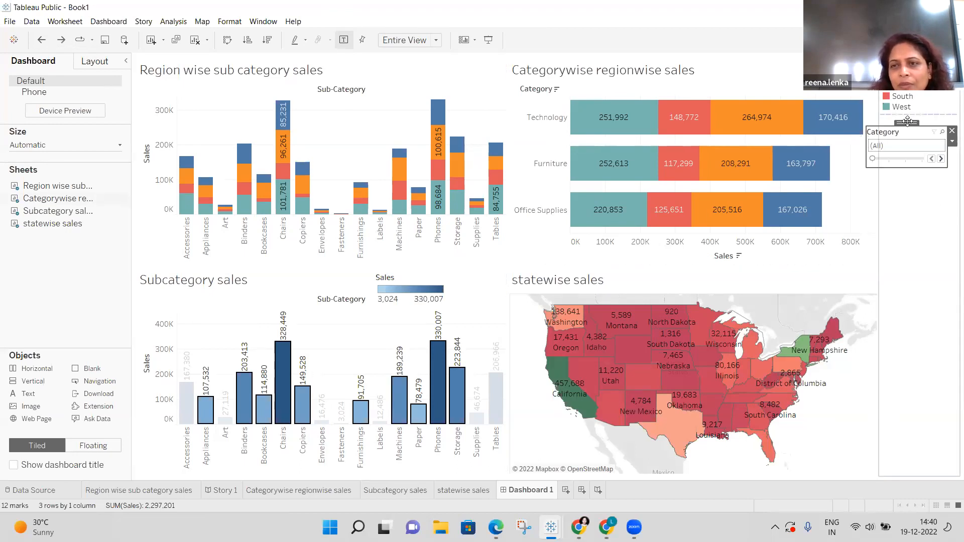
drag(908, 123, 806, 61)
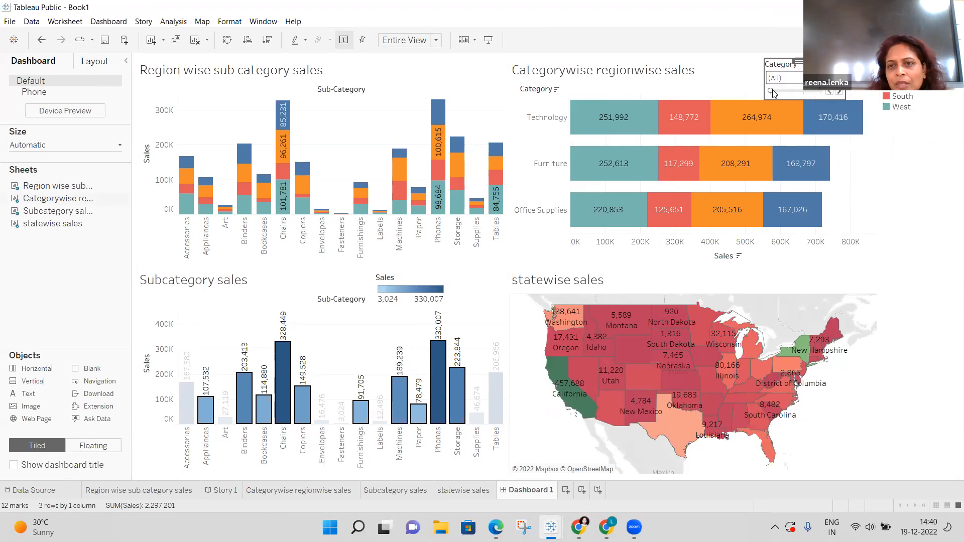
drag(772, 91, 785, 91)
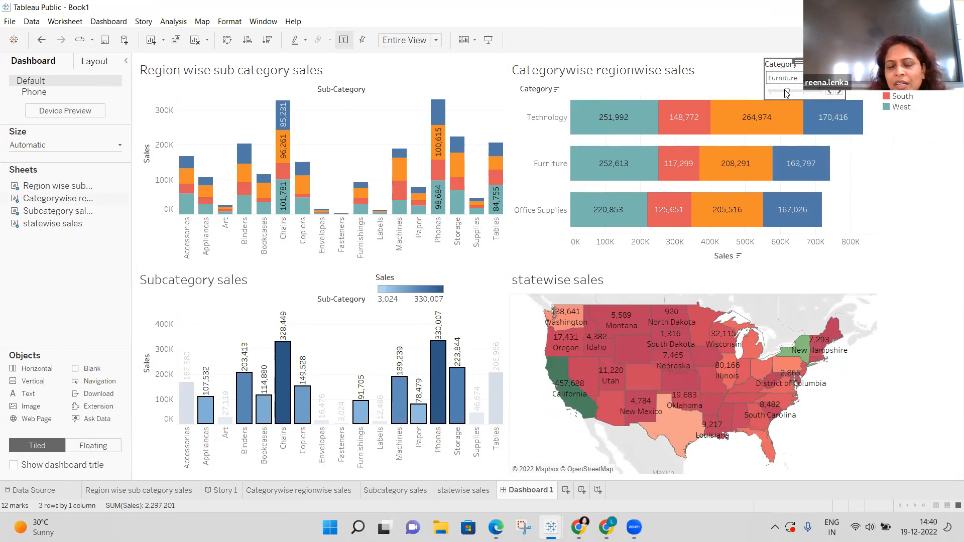
Set the right-side legend container to Floating from its options menu.
click(919, 171)
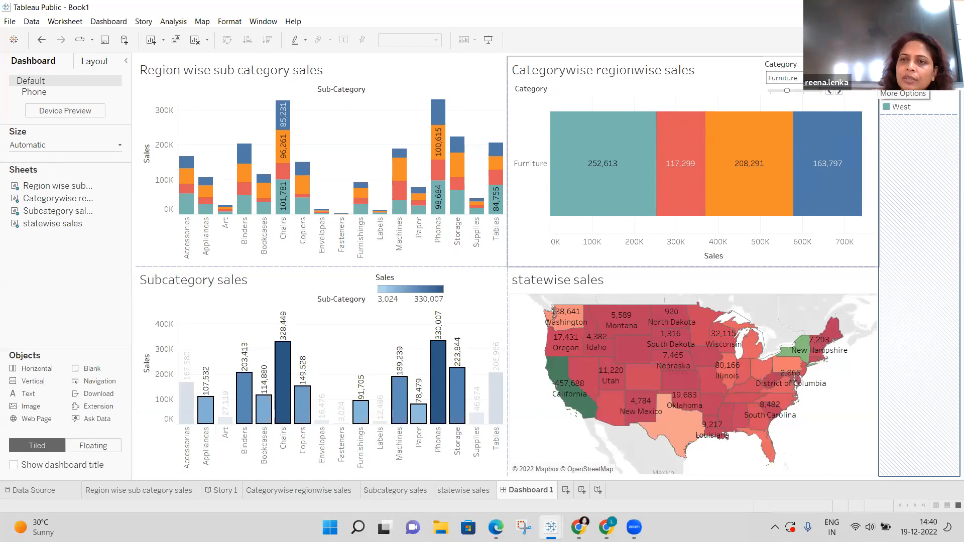
click(838, 91)
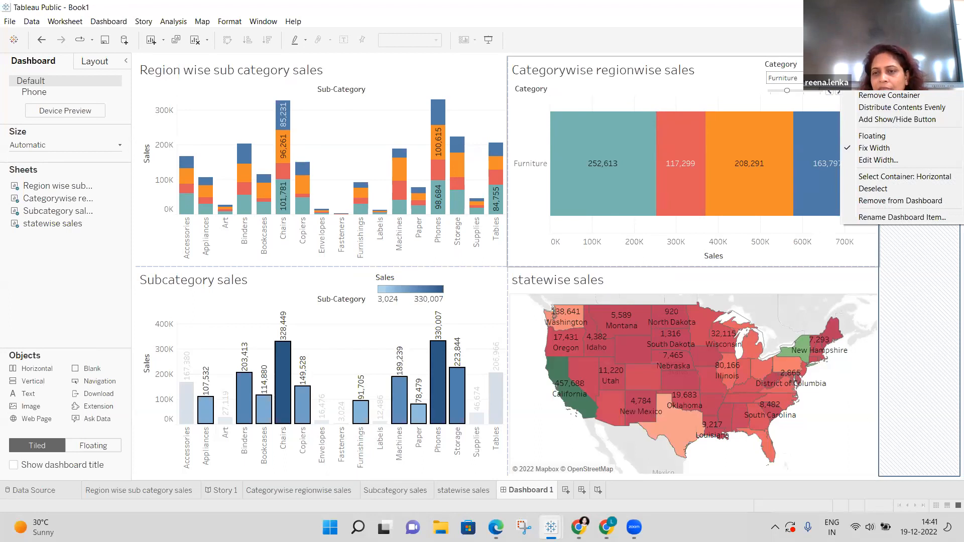
click(941, 296)
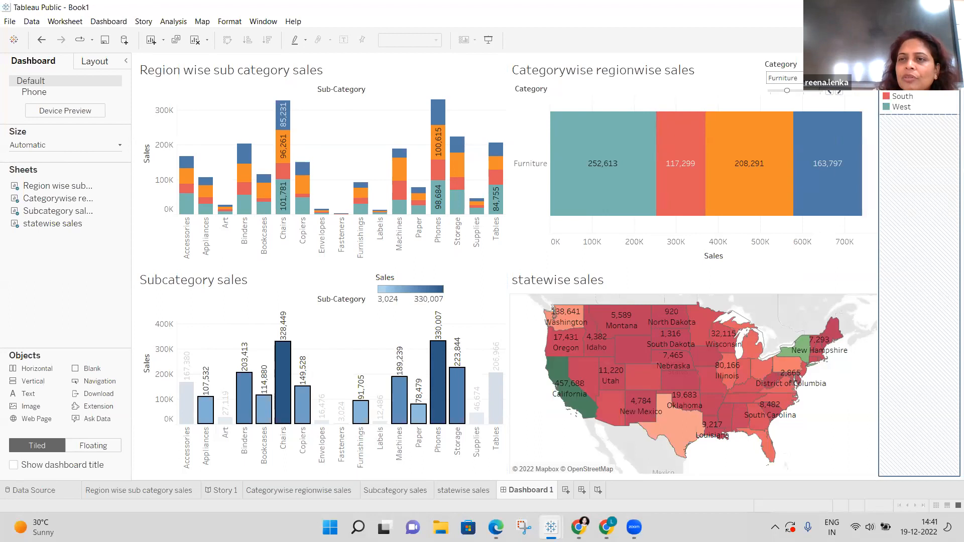
click(873, 71)
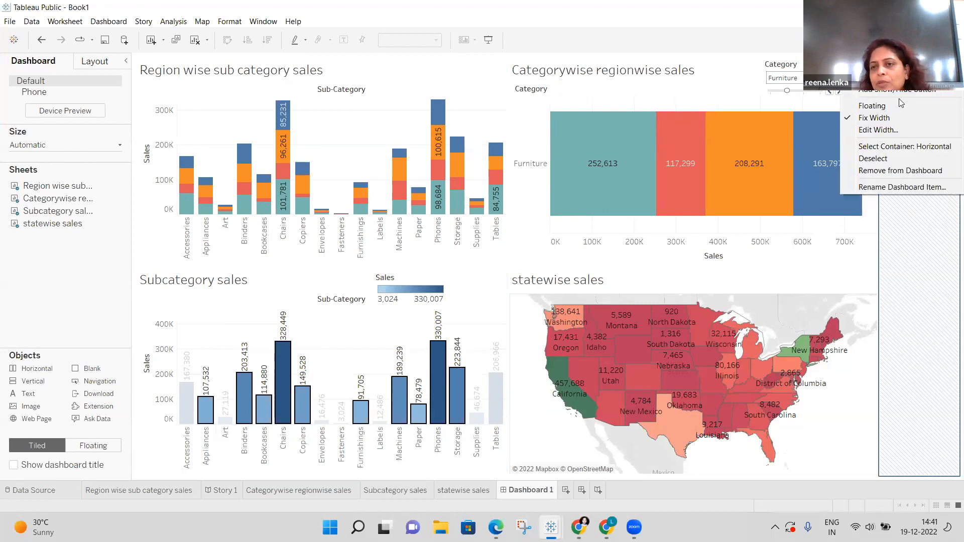
click(924, 206)
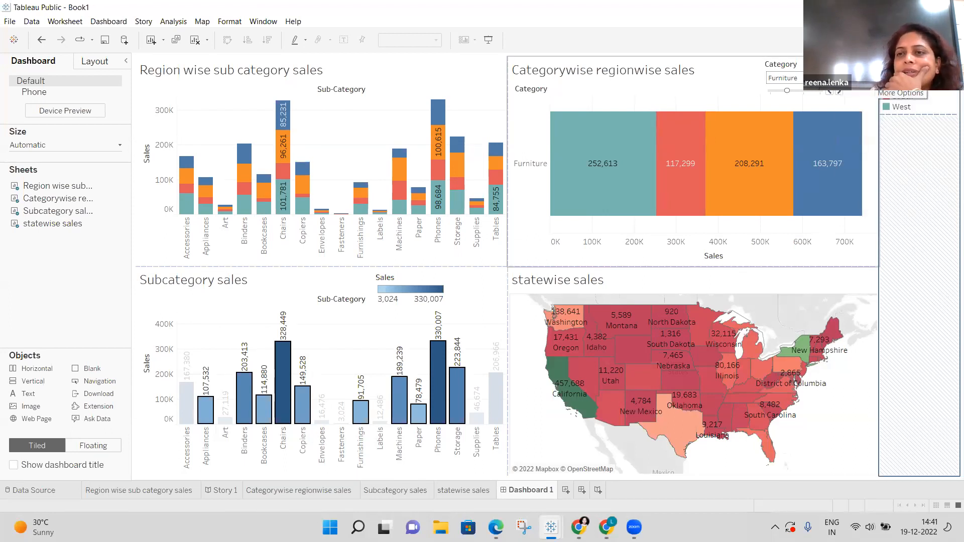
click(839, 92)
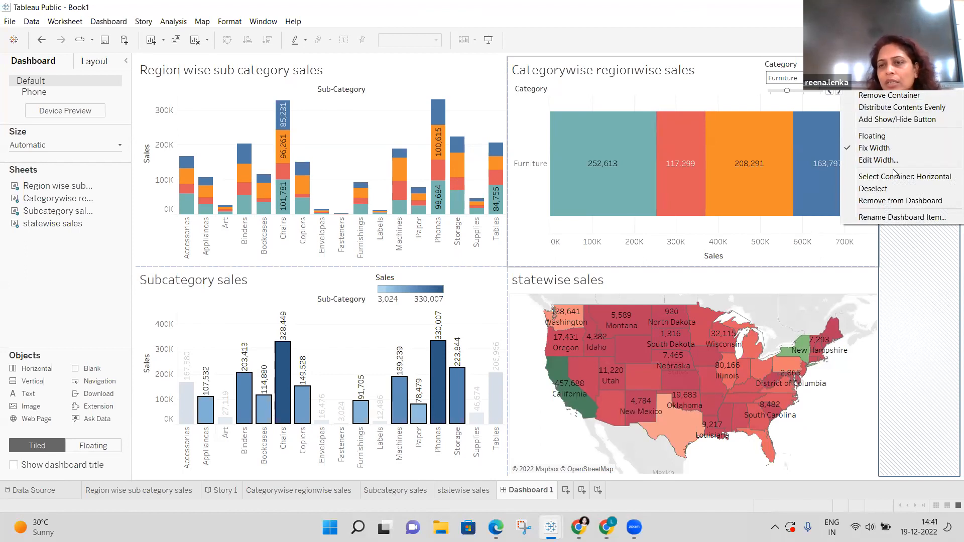
click(878, 136)
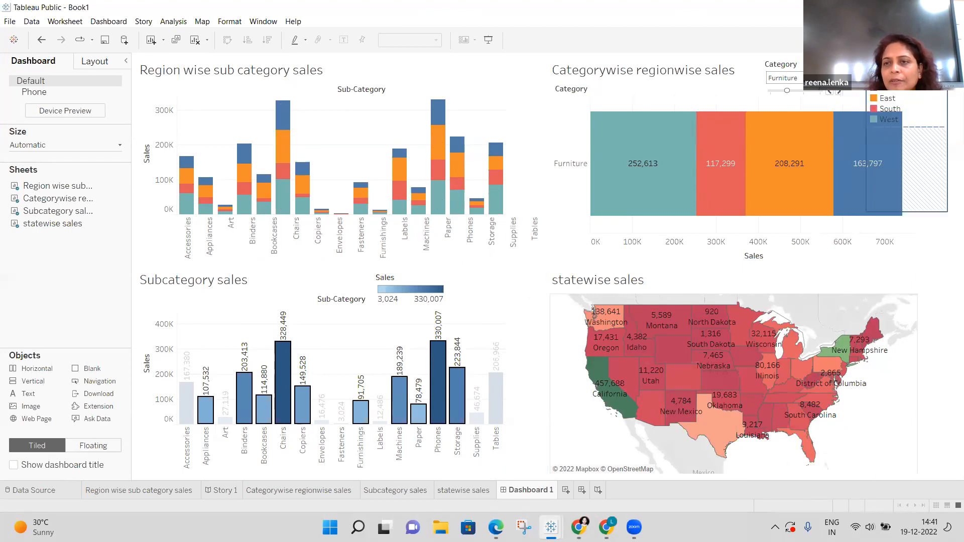
Clear the Subcategory selection, undo, then float the Region legend container over Categorywise regionwise sales.
click(752, 64)
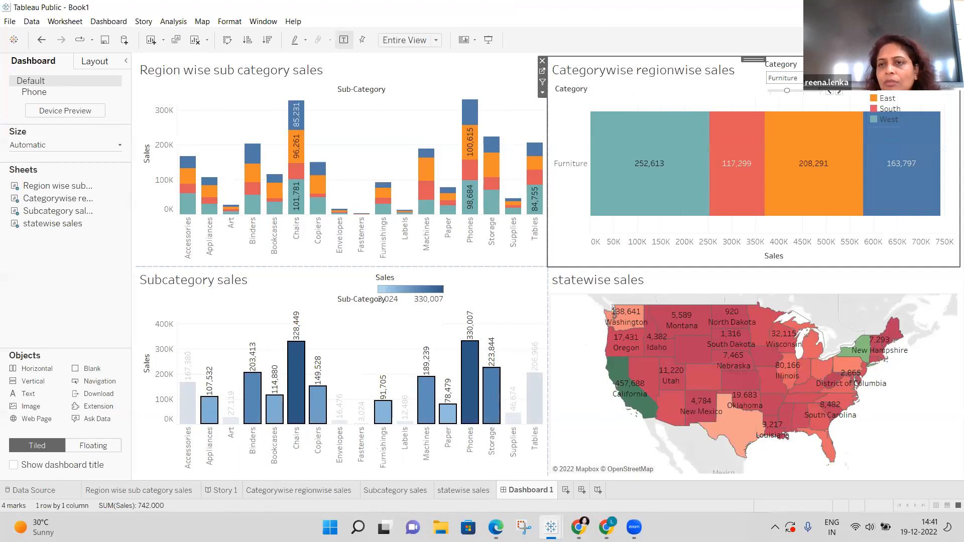
click(355, 352)
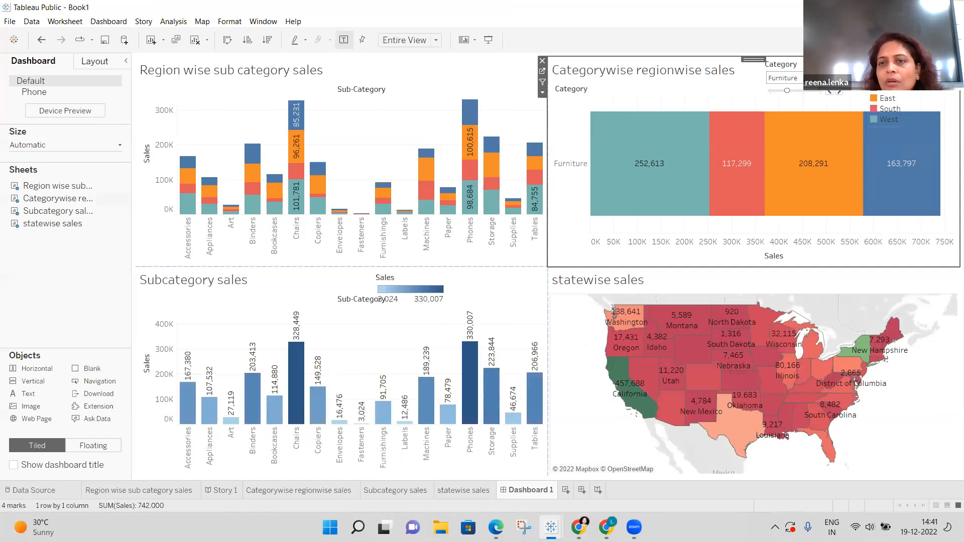
click(42, 40)
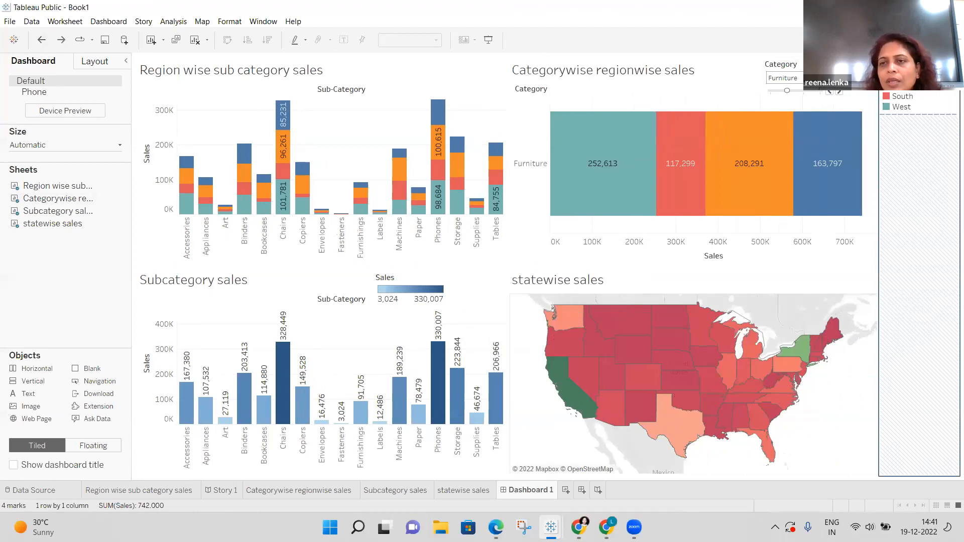
click(859, 74)
right_click(860, 75)
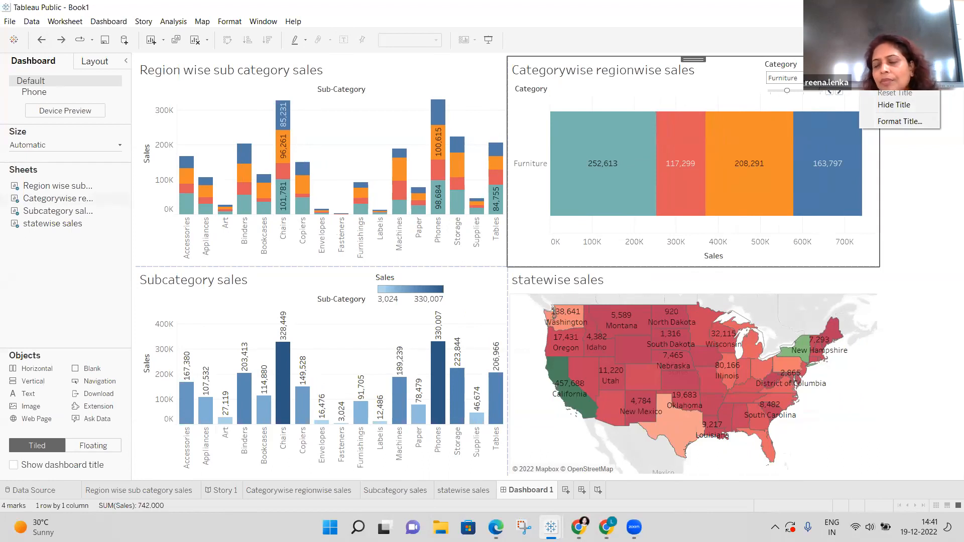
click(932, 230)
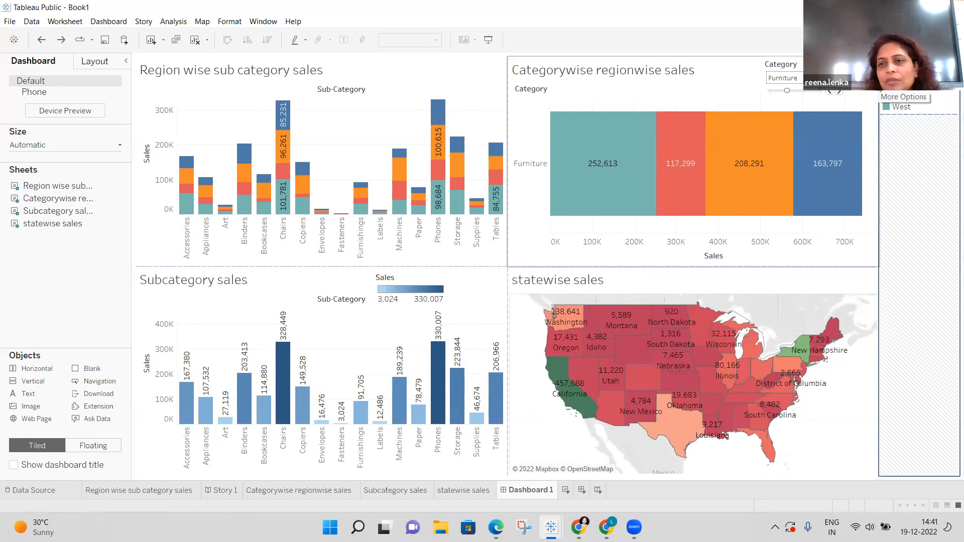
click(876, 81)
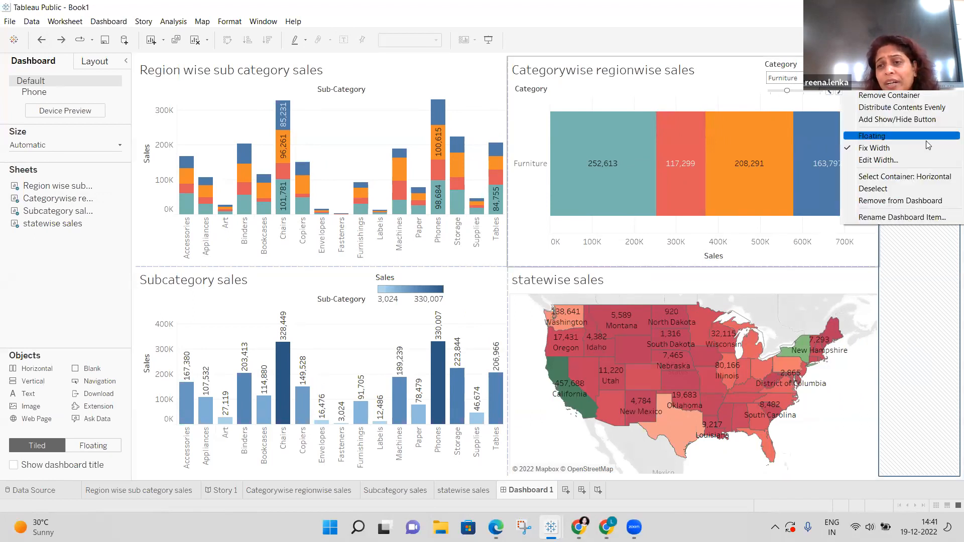
click(898, 147)
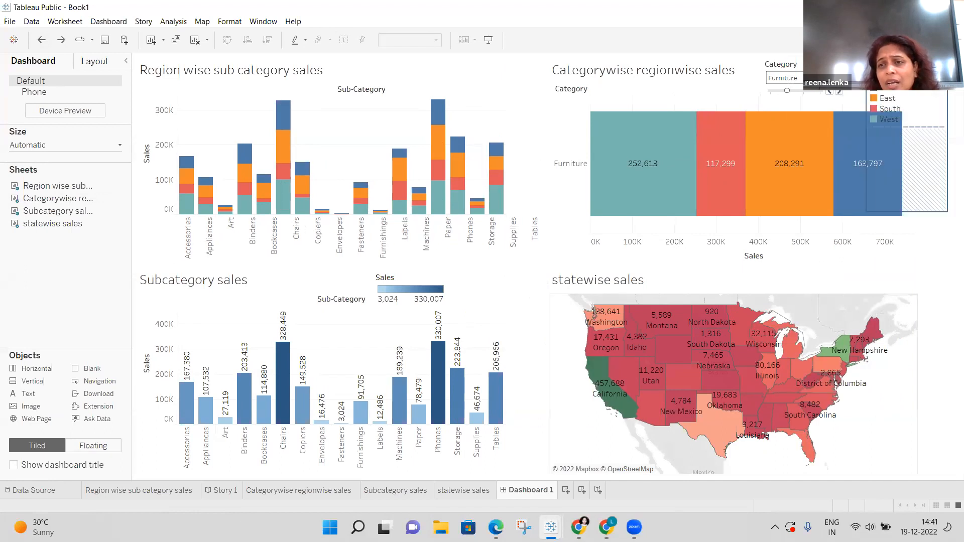
drag(907, 70, 424, 57)
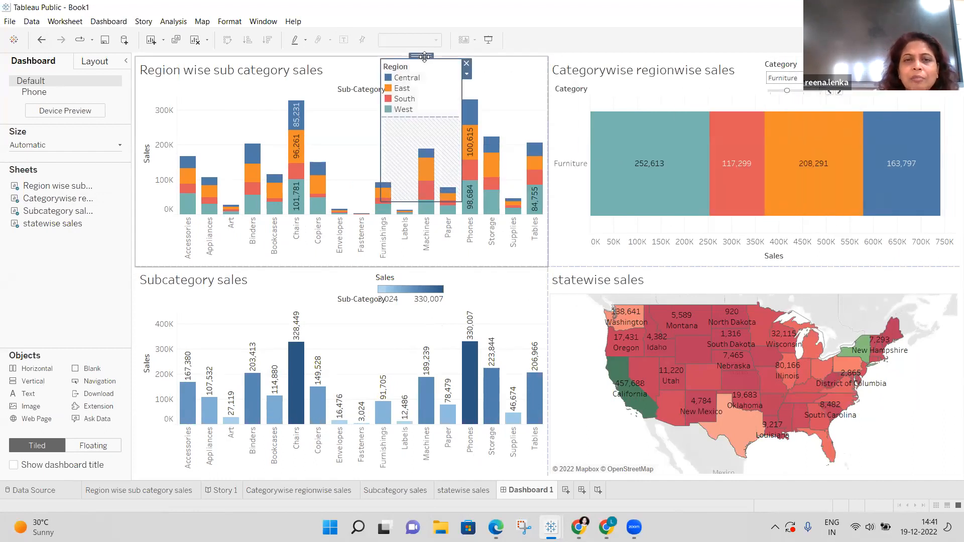
click(468, 75)
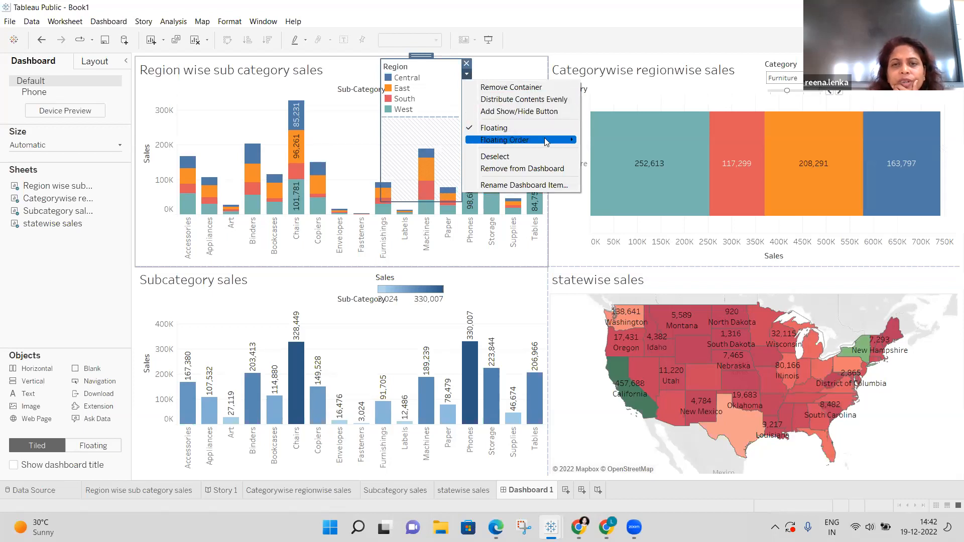
mouse_move(547, 142)
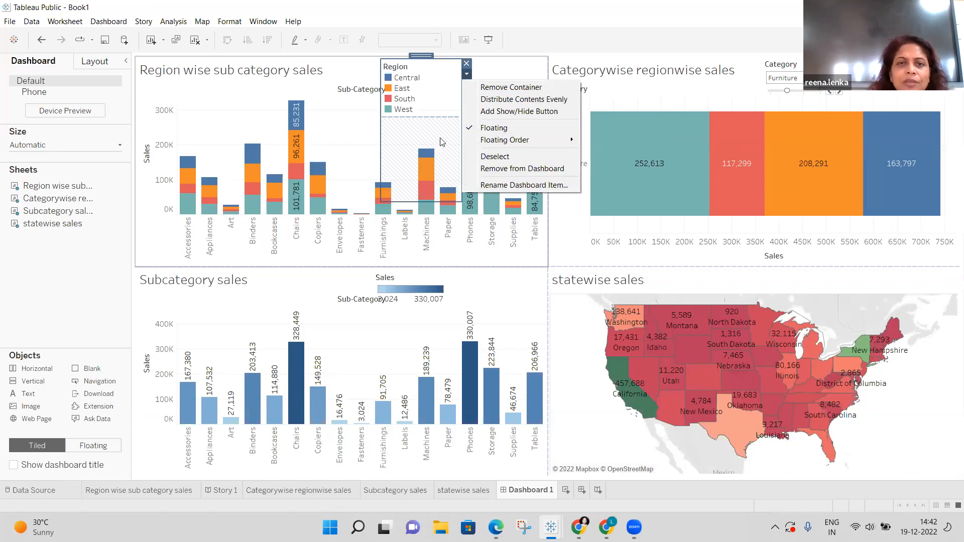
click(467, 64)
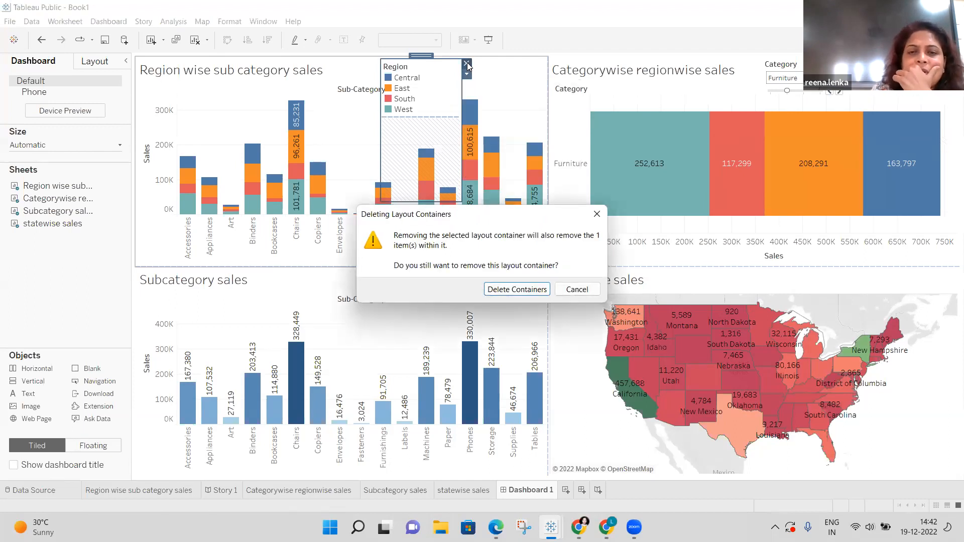
click(595, 214)
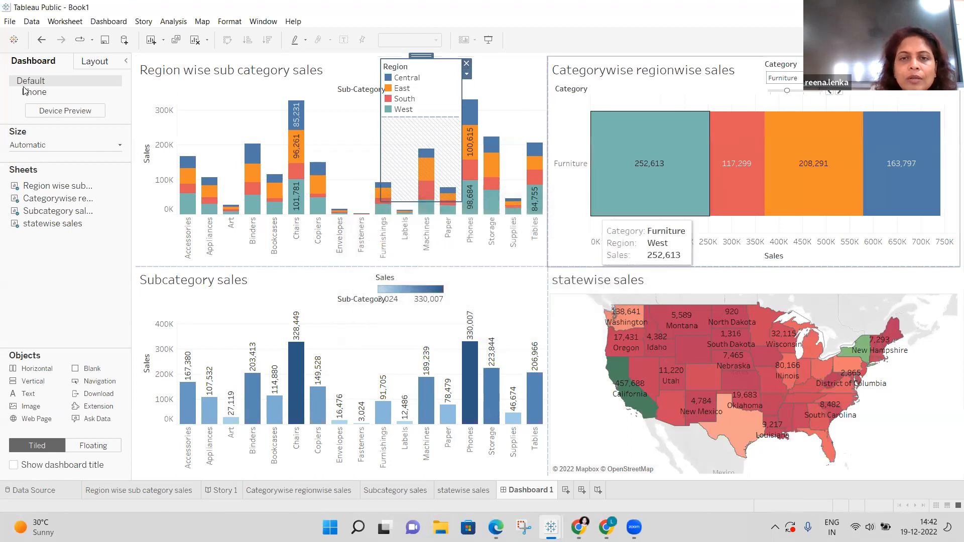
click(41, 40)
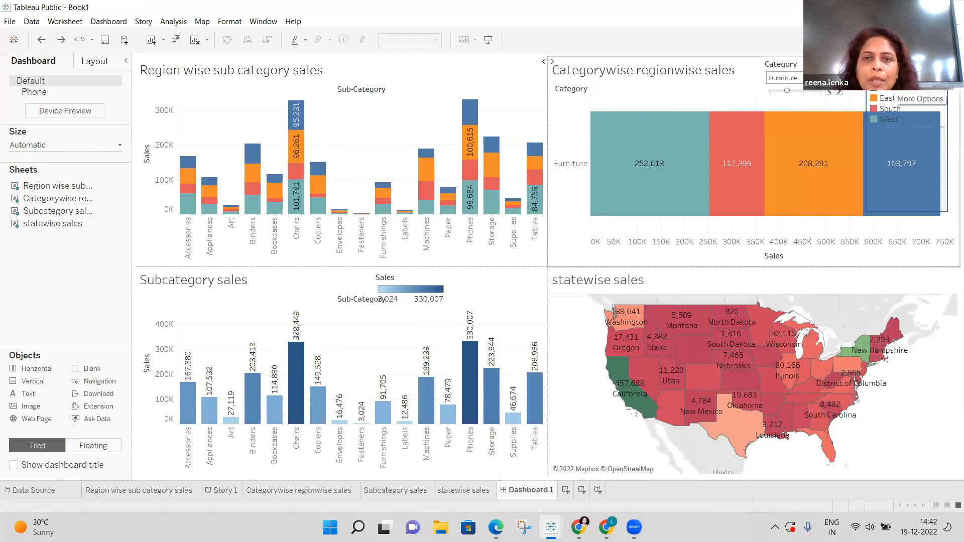
click(541, 68)
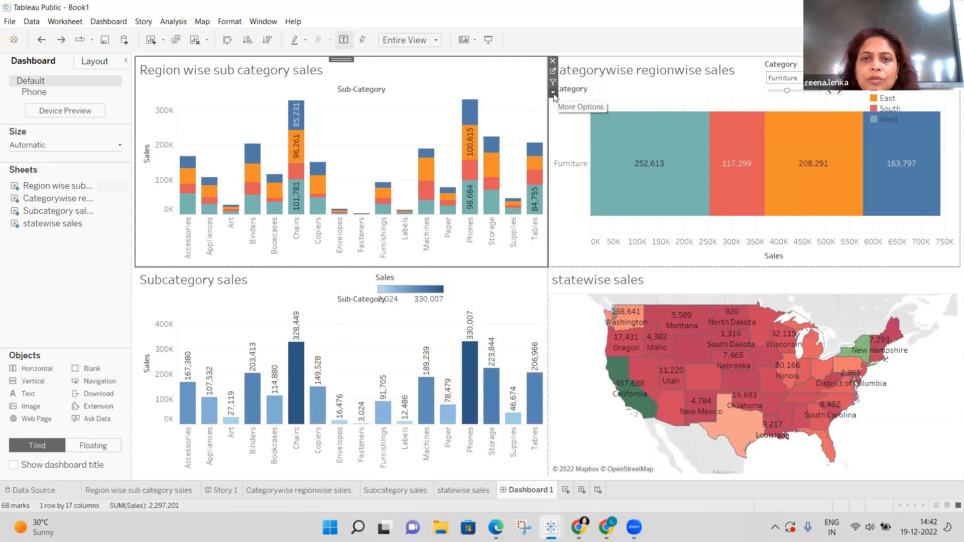
Close the Region wise chart's options unchanged and undo, re-tiling the Region legend on the right.
click(554, 94)
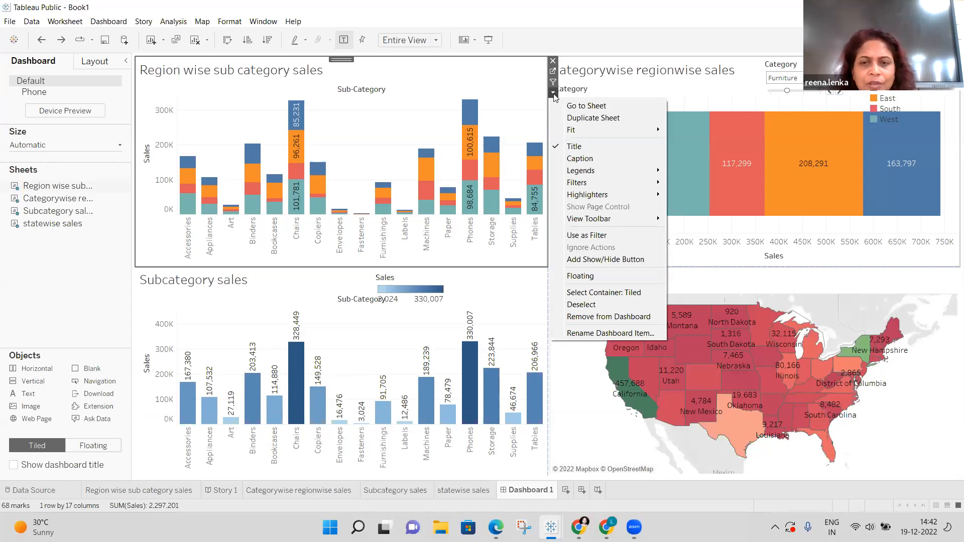
click(950, 176)
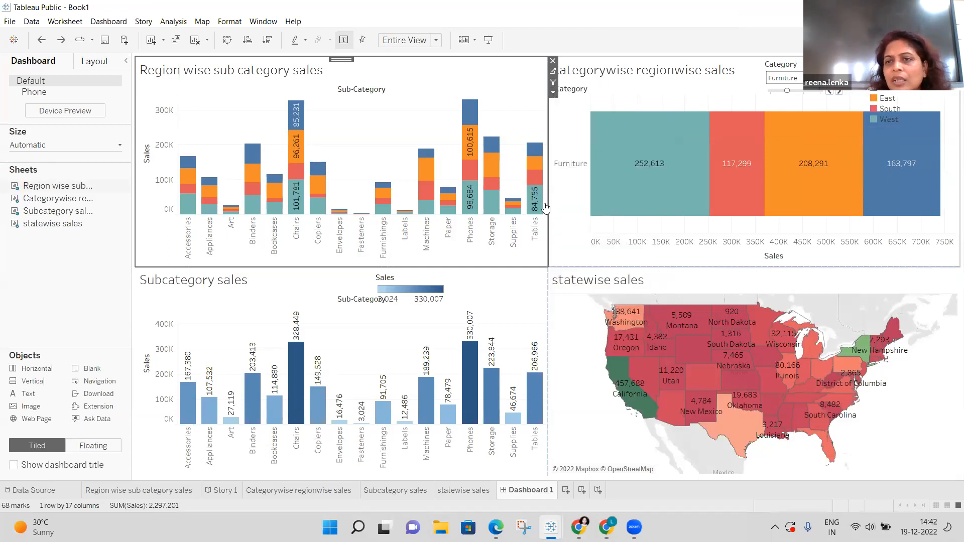
click(40, 40)
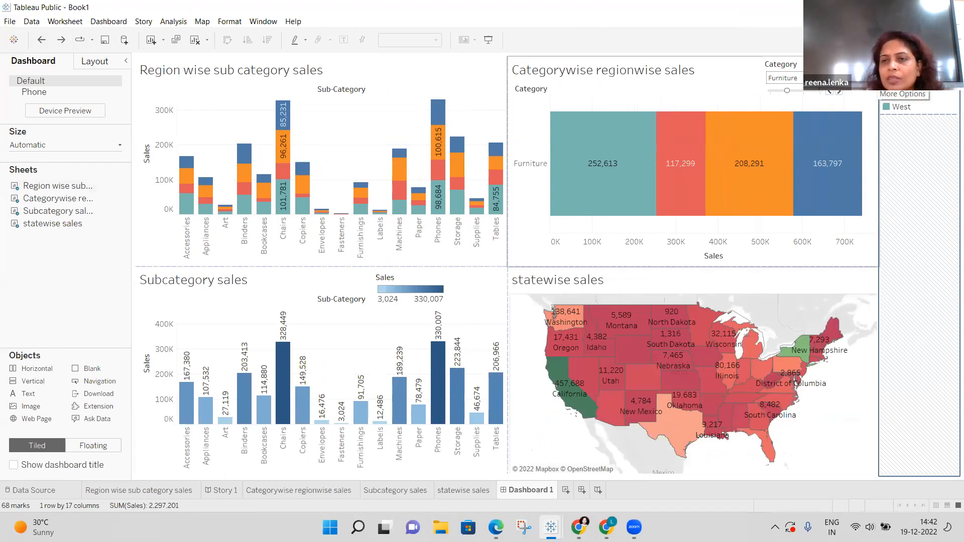
Arrange the Region legend entries in multiple columns.
click(874, 81)
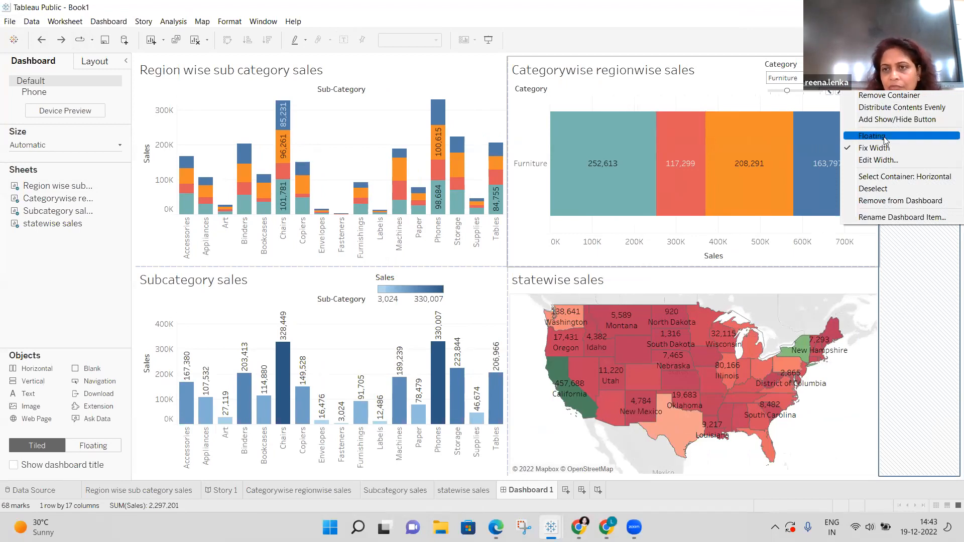
click(899, 68)
right_click(899, 68)
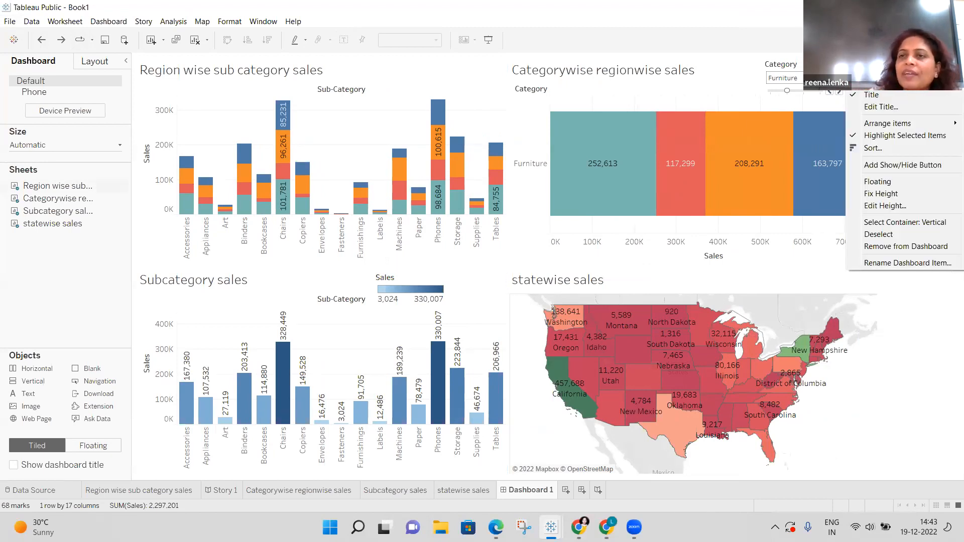
mouse_move(950, 126)
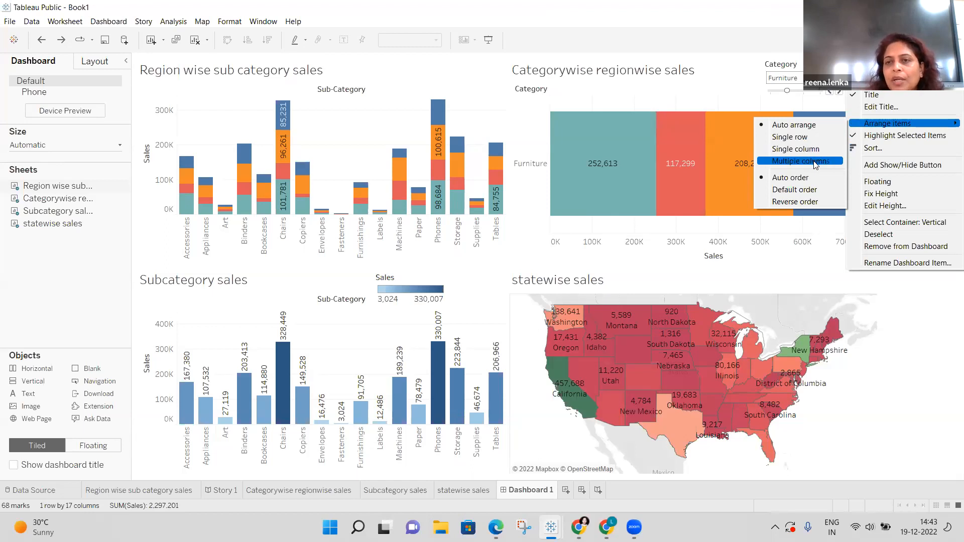
click(814, 162)
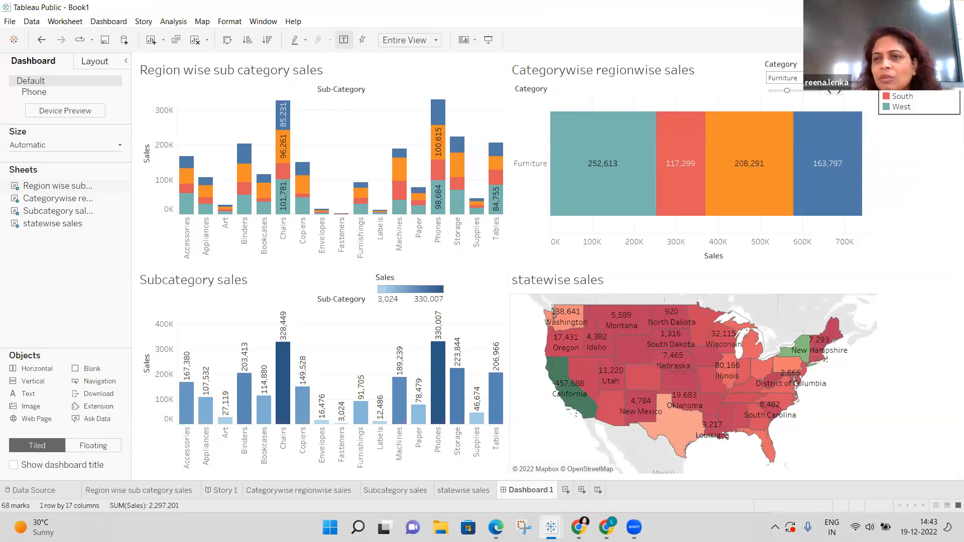
Switch the Region legend entries to a single column.
click(873, 74)
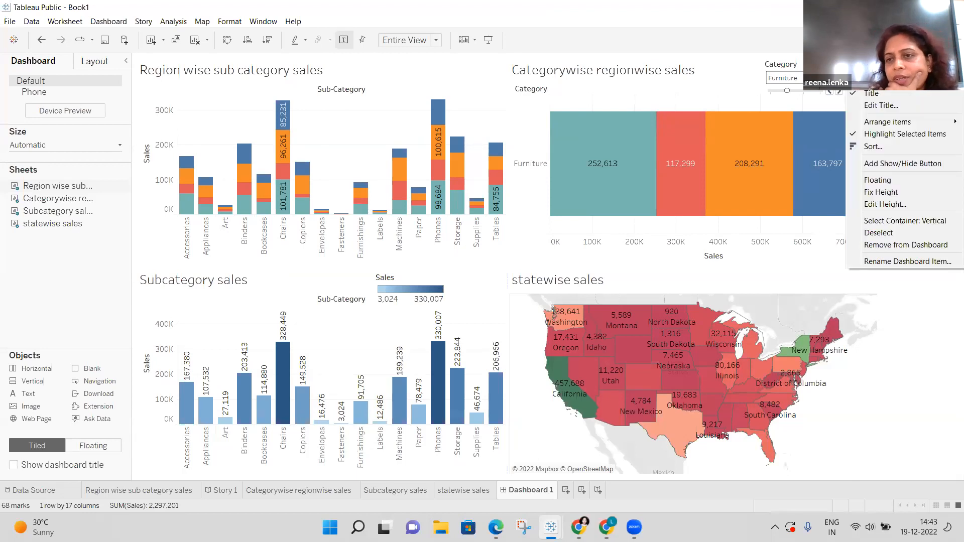
click(930, 342)
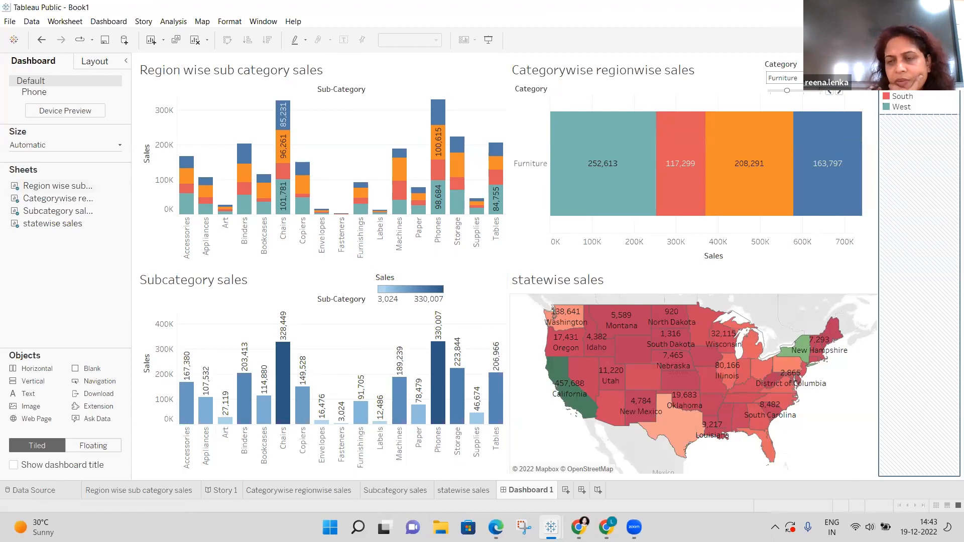
click(953, 65)
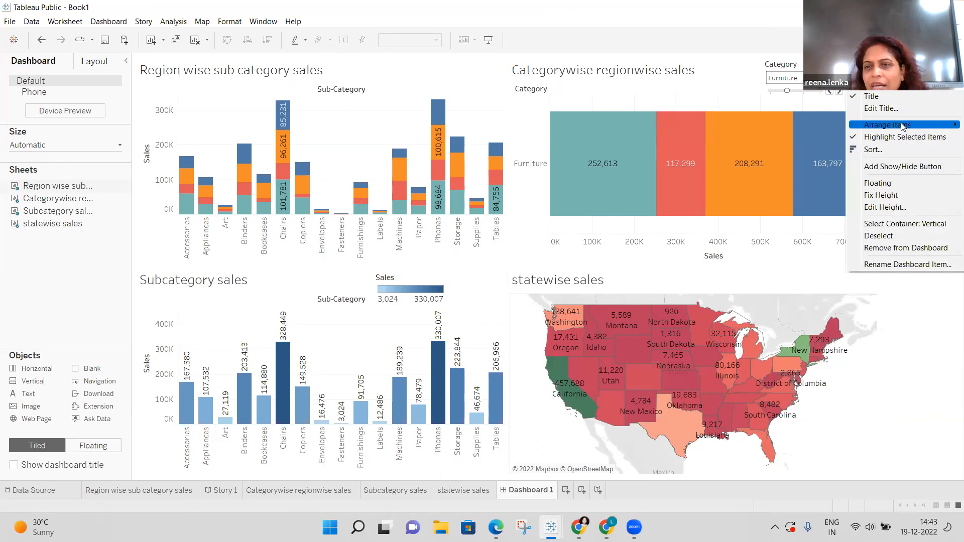
mouse_move(902, 125)
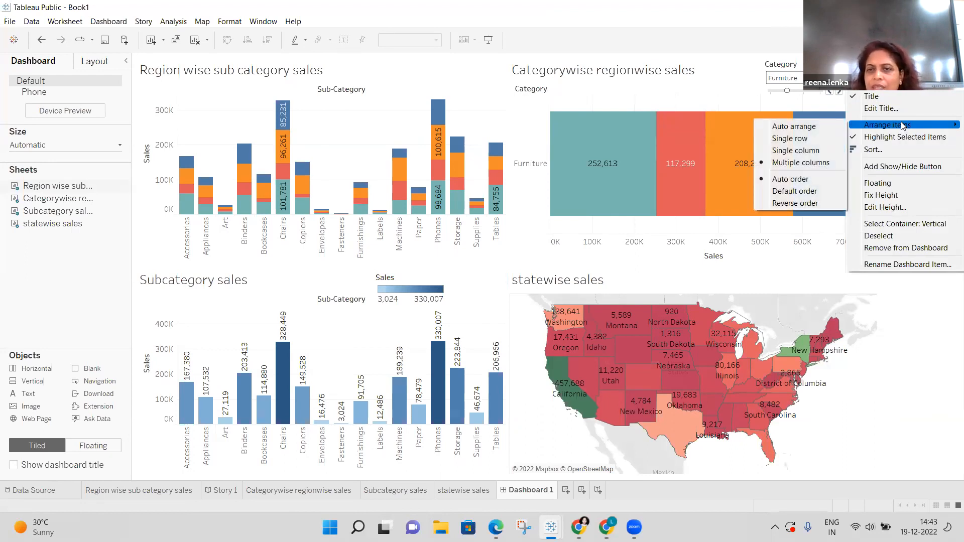
click(820, 152)
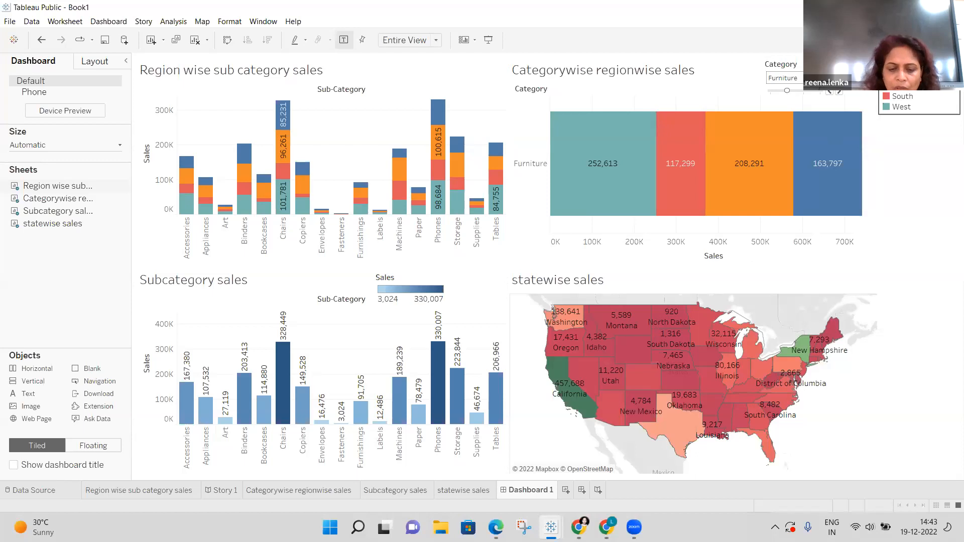
drag(919, 93, 412, 74)
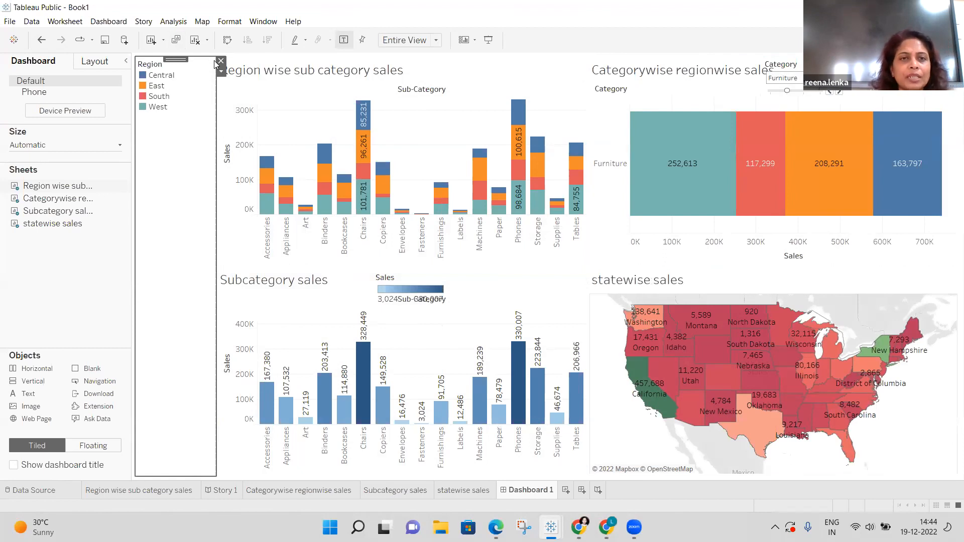
click(40, 43)
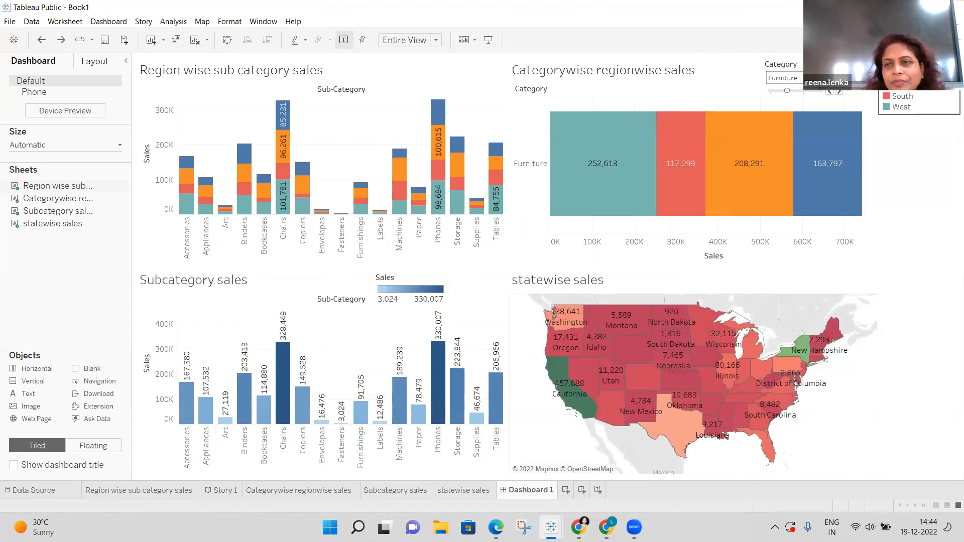
Float the Region legend and move it over the top-left chart.
click(742, 54)
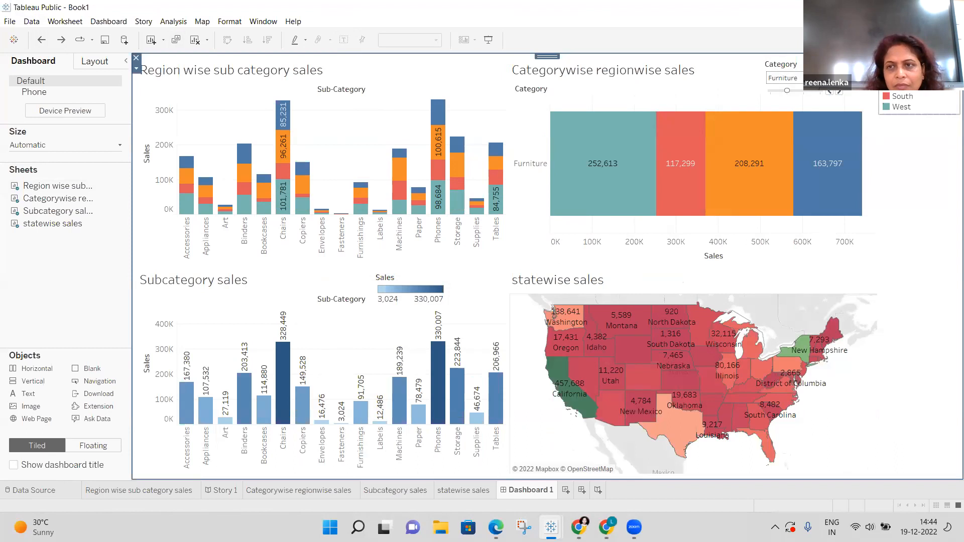
click(919, 85)
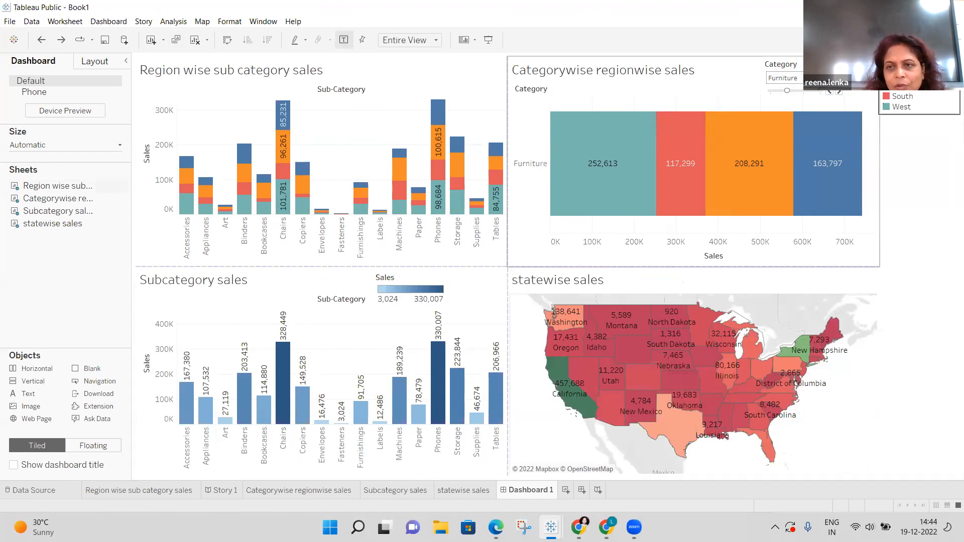
right_click(904, 98)
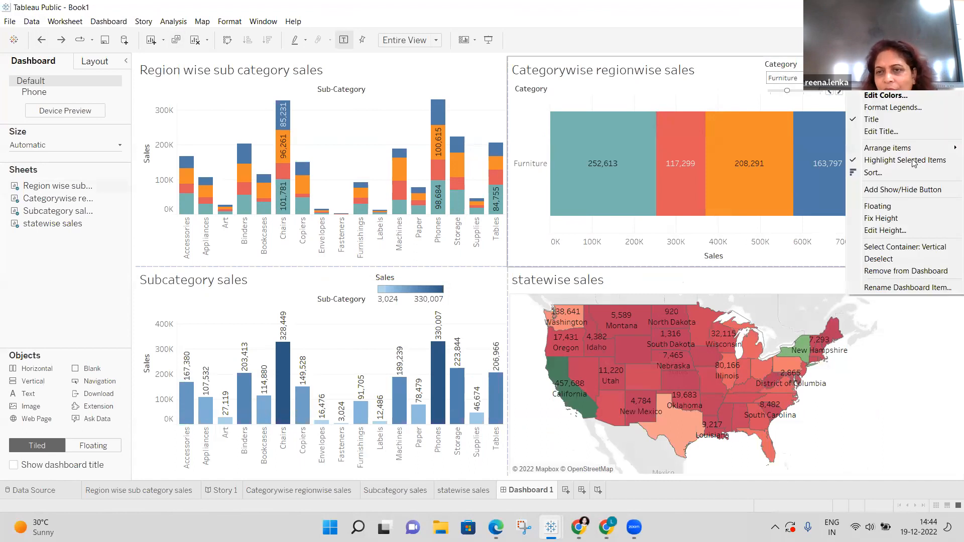
click(903, 207)
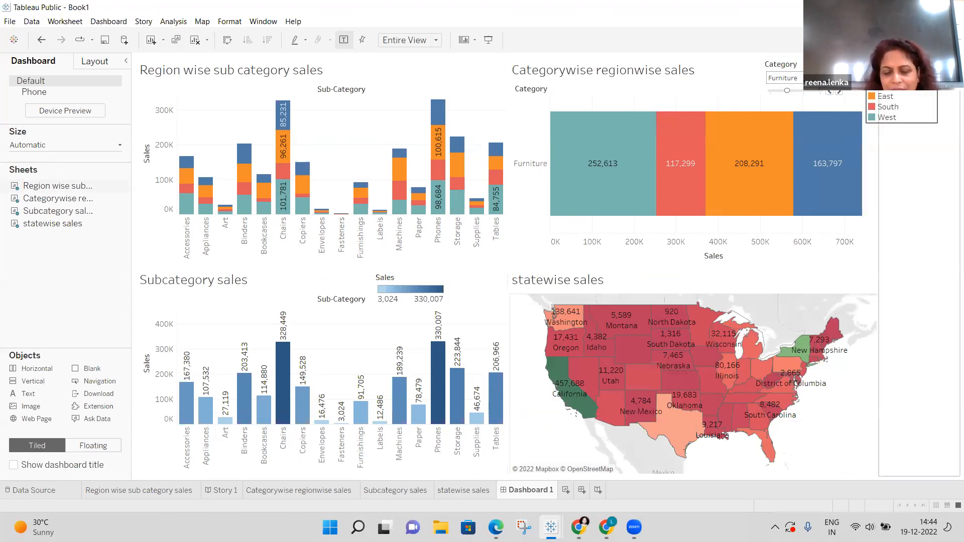
drag(905, 85, 426, 53)
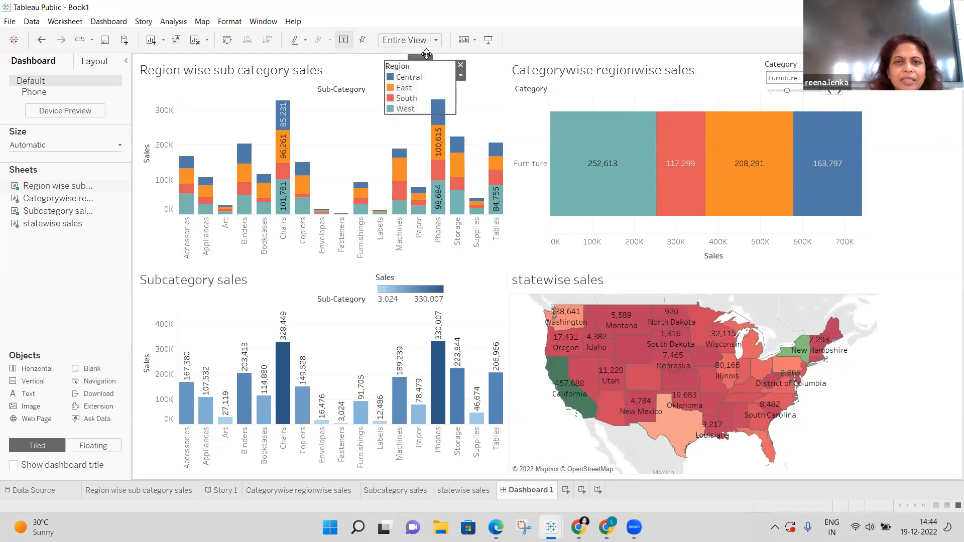
Remove the empty right-hand container from the dashboard.
click(934, 264)
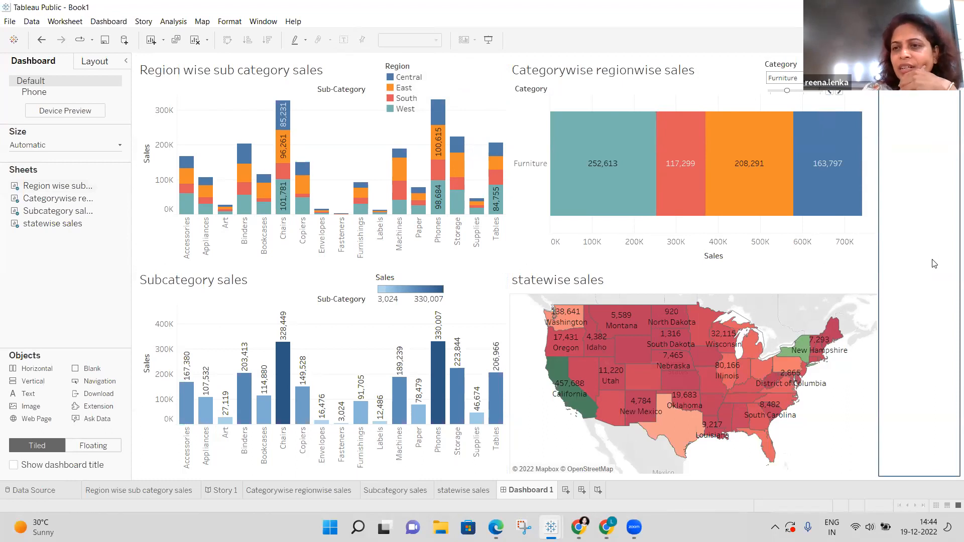
right_click(934, 264)
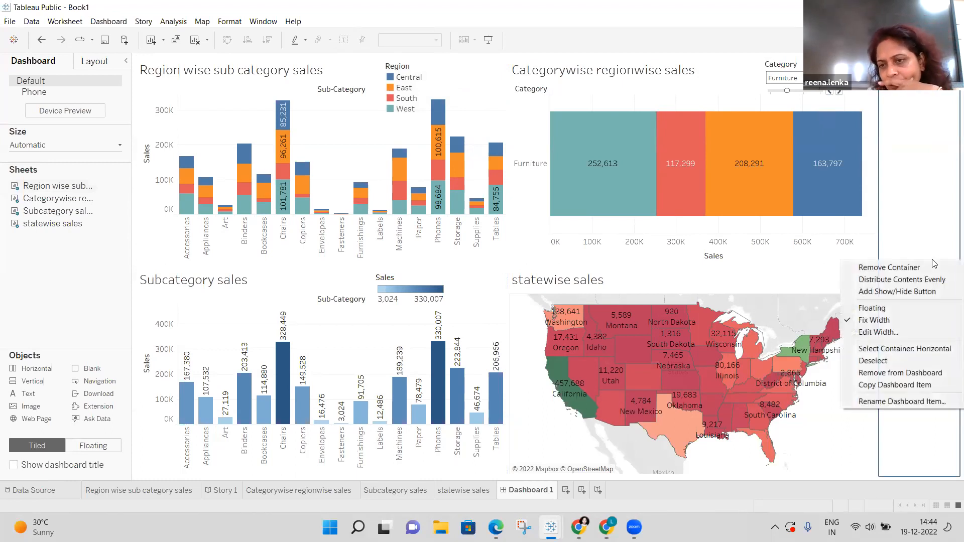
click(935, 374)
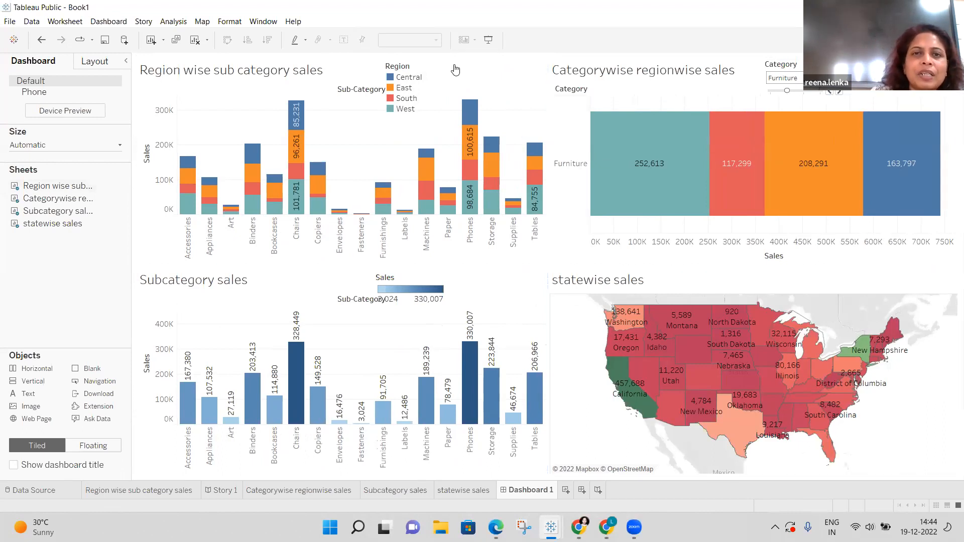
Arrange the Region legend as a single row and shrink it to a one-line strip.
right_click(403, 70)
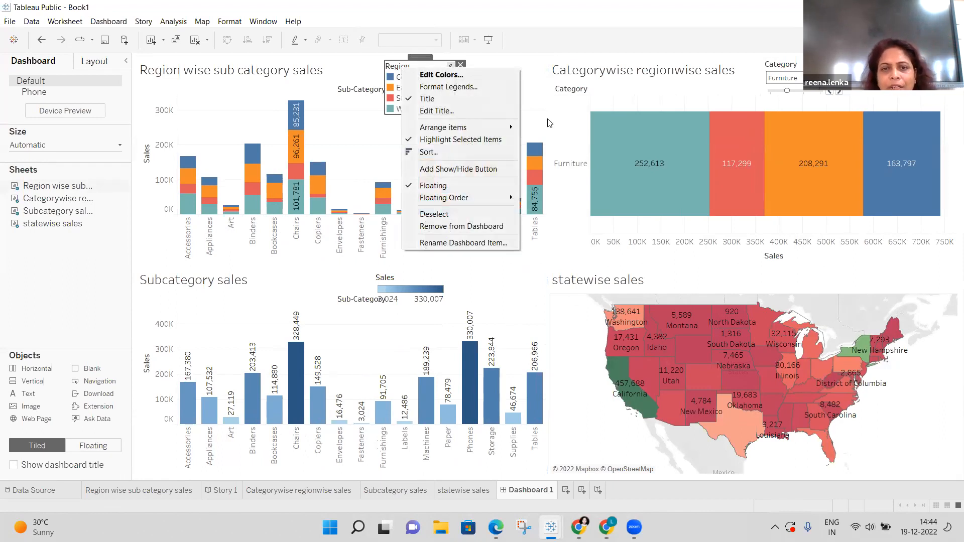
mouse_move(513, 130)
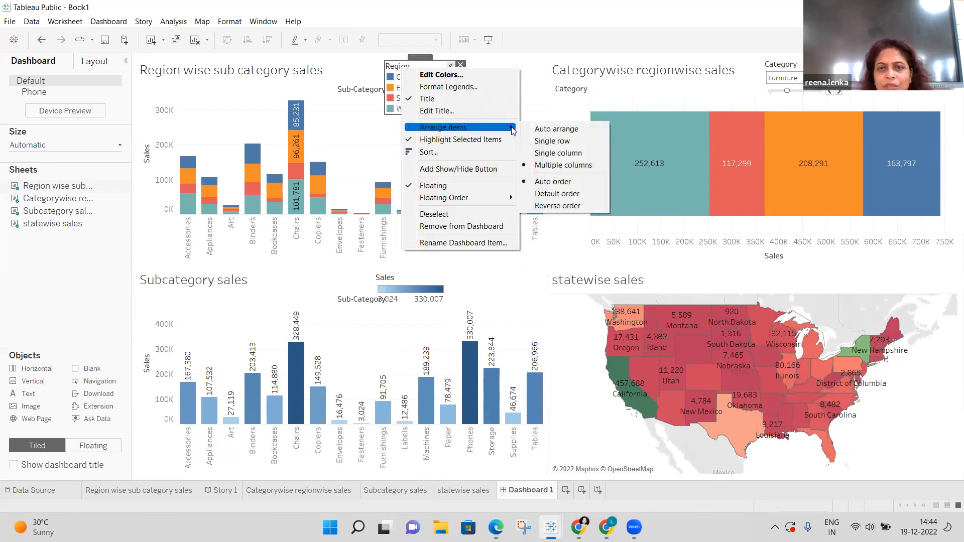
click(563, 144)
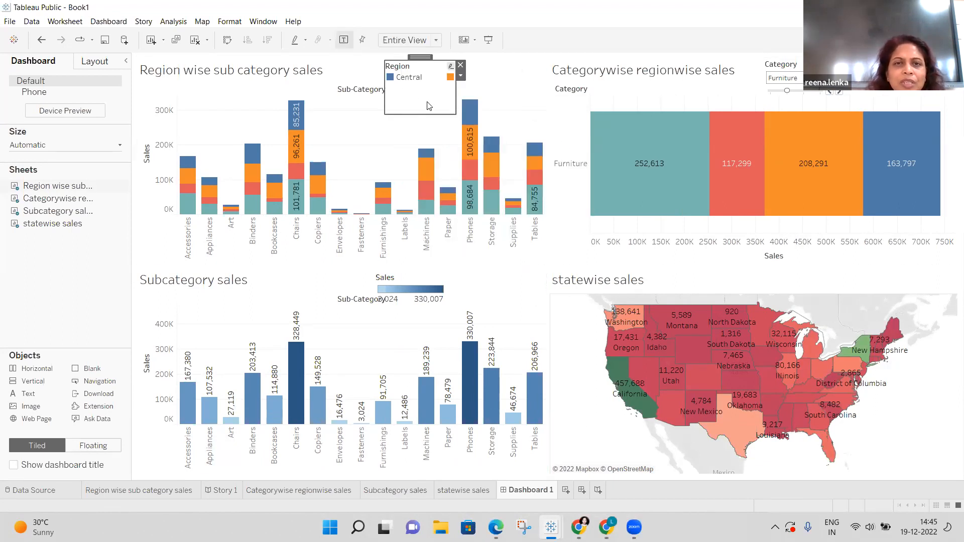
drag(424, 111, 421, 83)
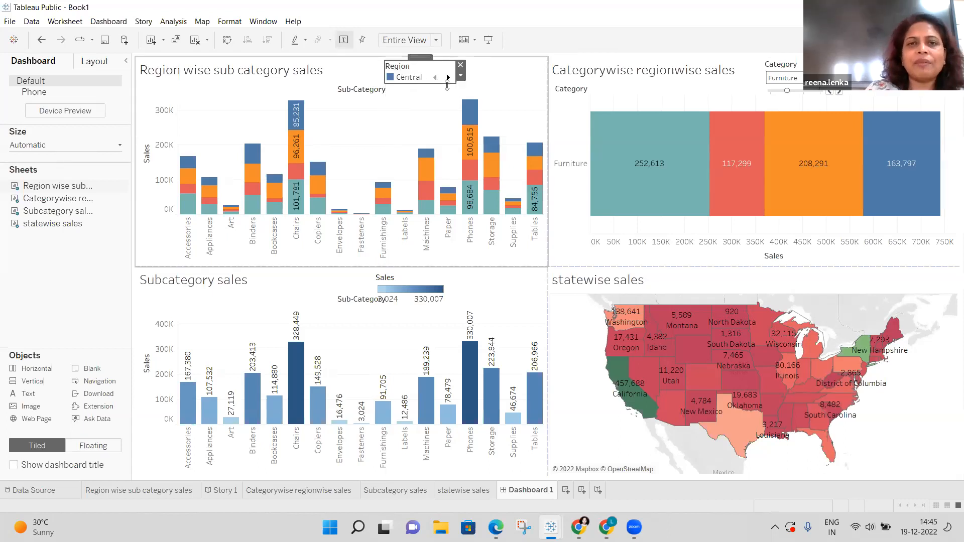
Step through the Region legend's regions and return it to East.
click(449, 77)
click(448, 78)
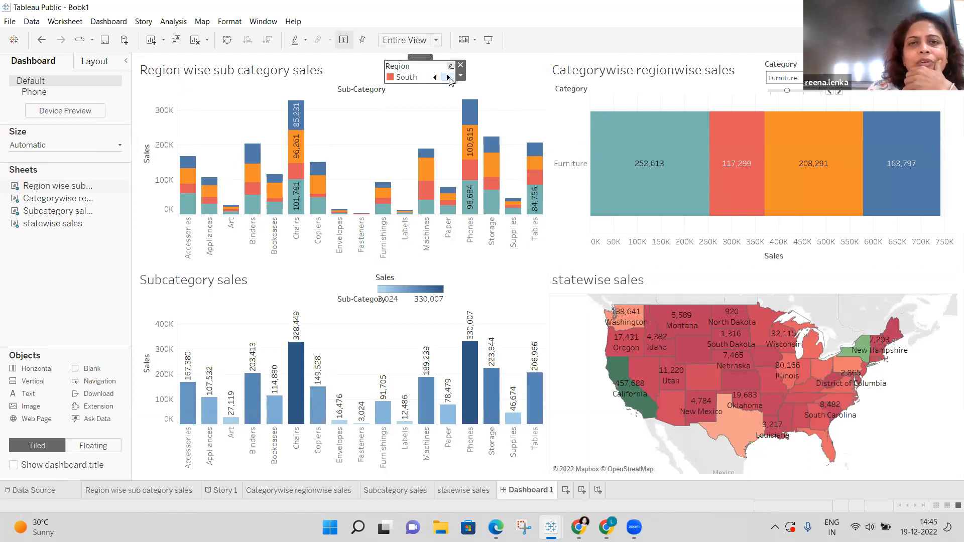
click(435, 77)
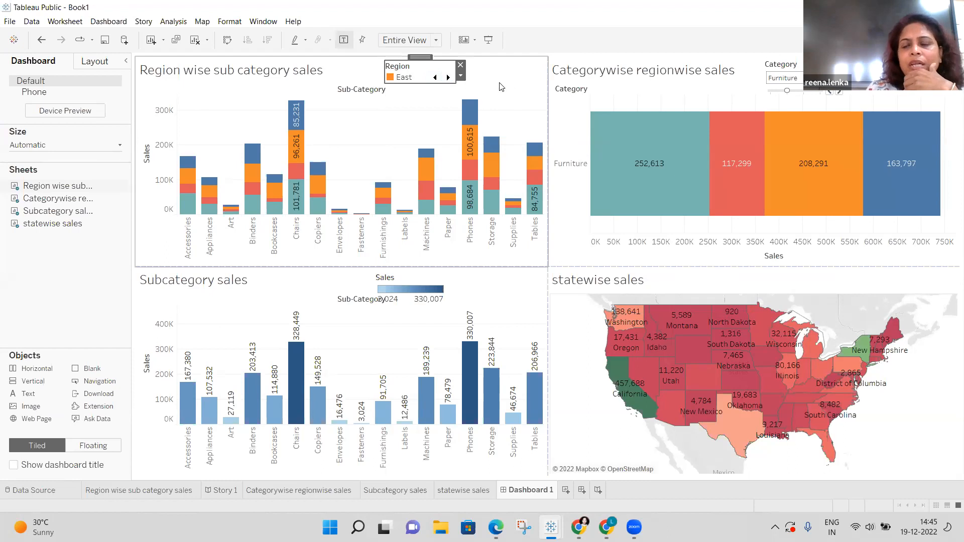
click(500, 87)
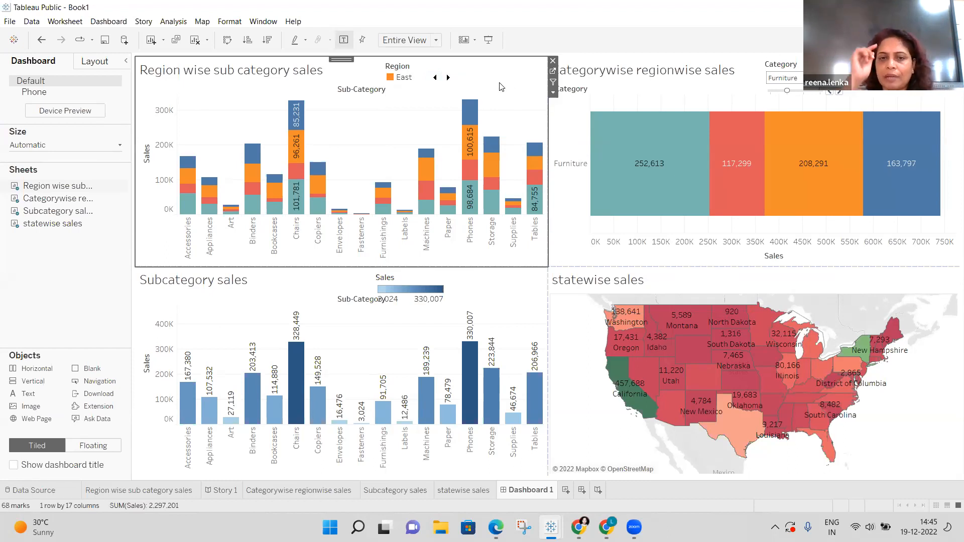
Select the Furniture West bar in the Categorywise regionwise sales chart.
mouse_move(671, 160)
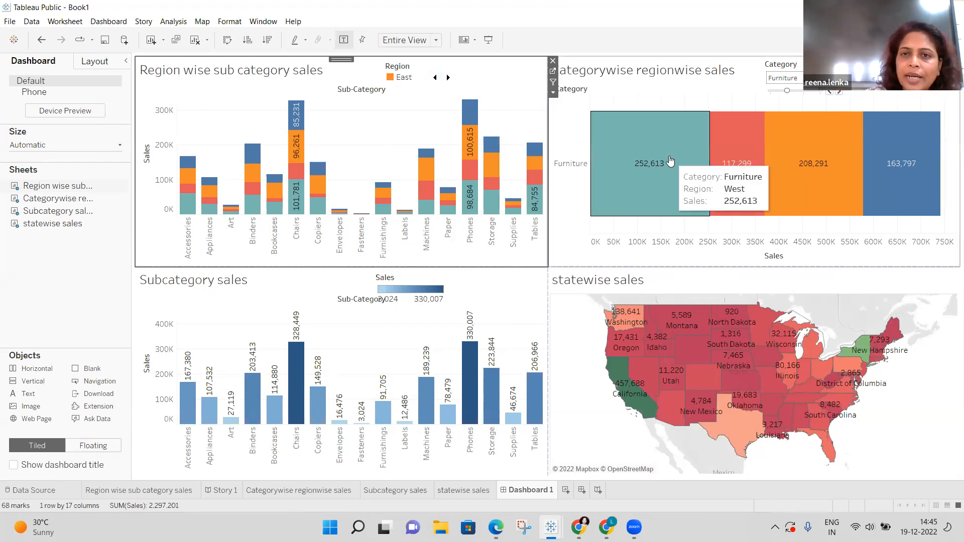
click(671, 160)
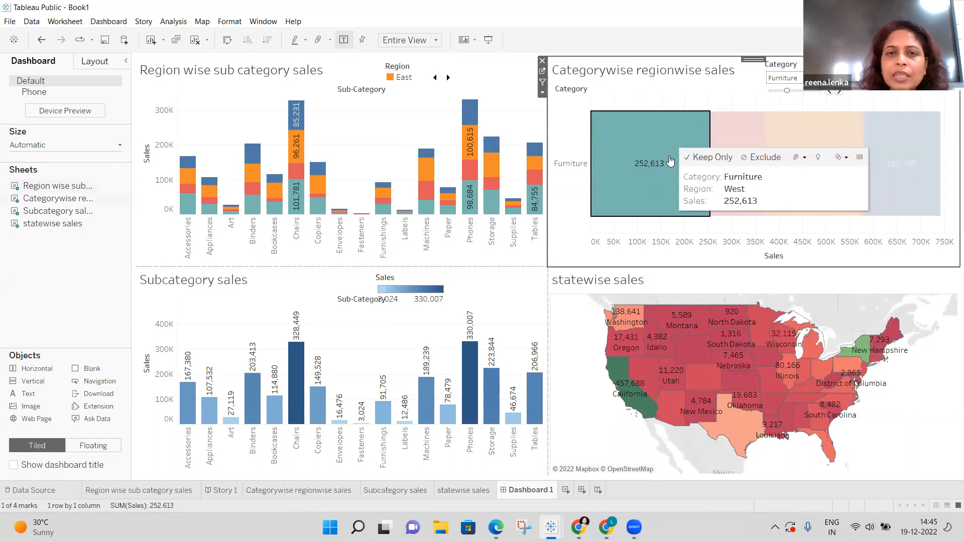
mouse_move(475, 123)
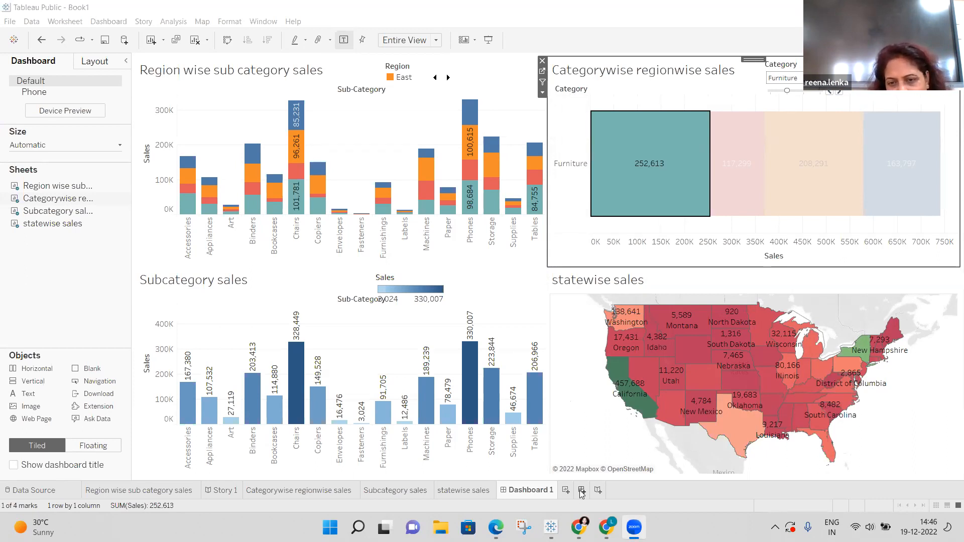
Create a new Dashboard 2 and set its size range to Automatic.
click(582, 490)
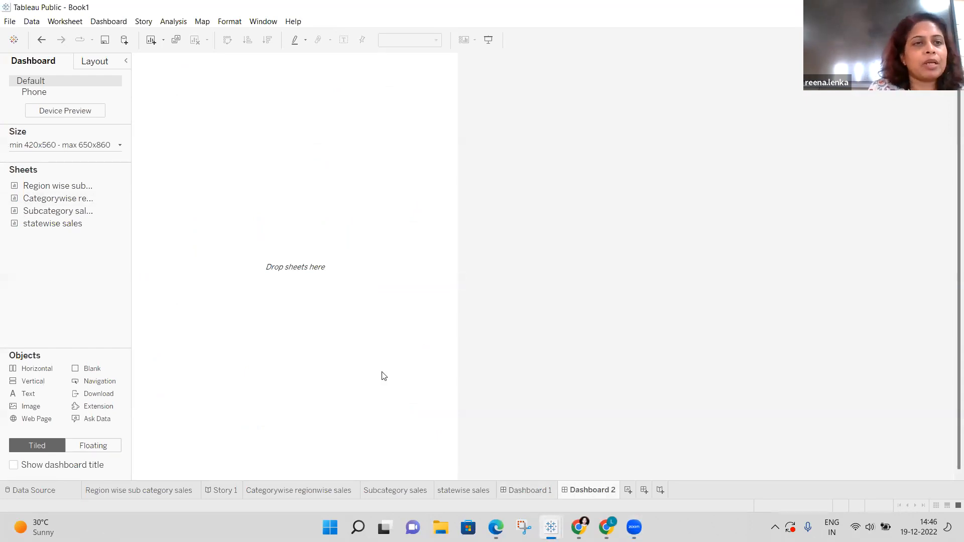
click(121, 147)
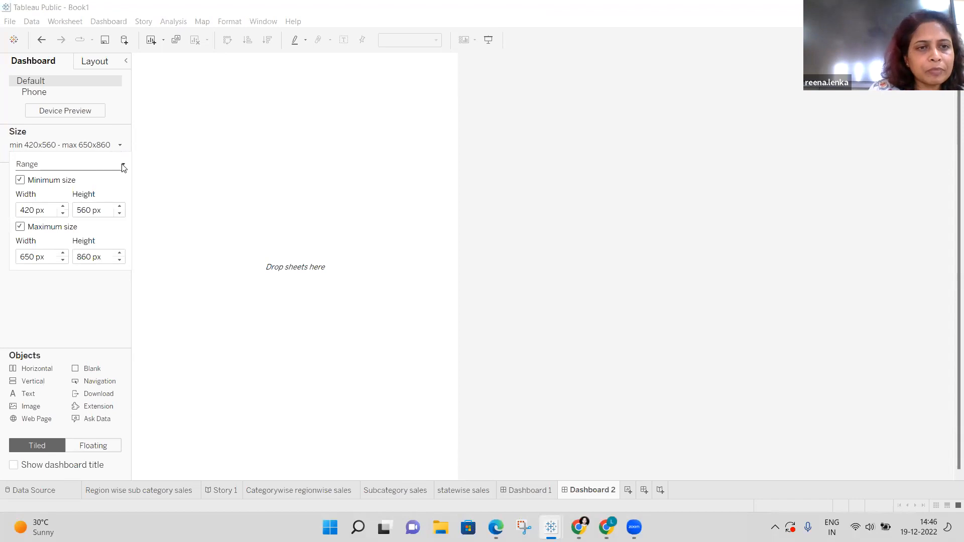
click(123, 168)
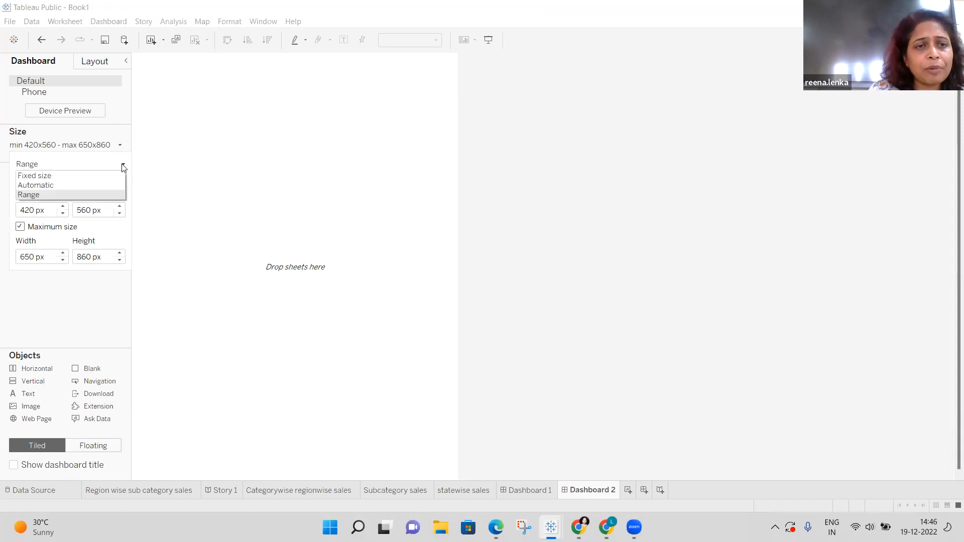
click(94, 188)
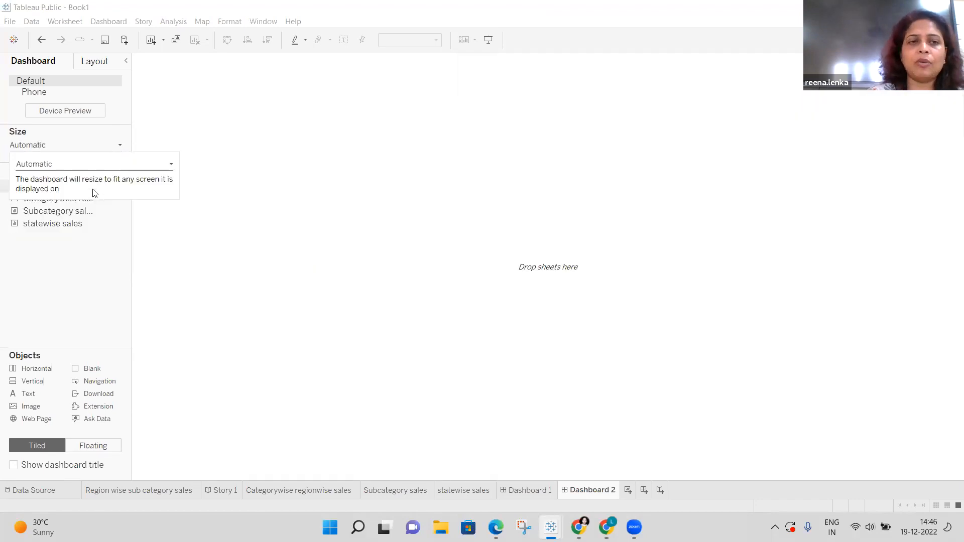
click(321, 316)
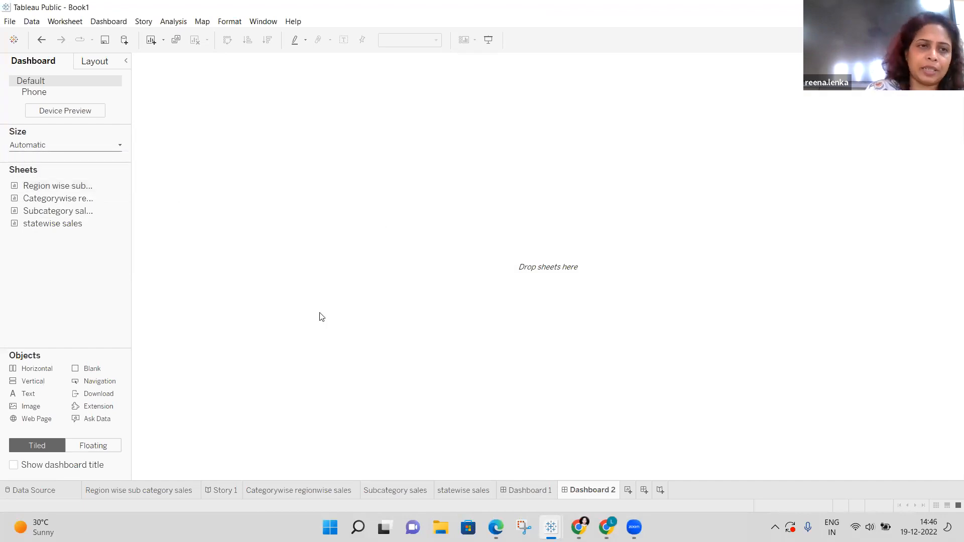
mouse_move(66, 189)
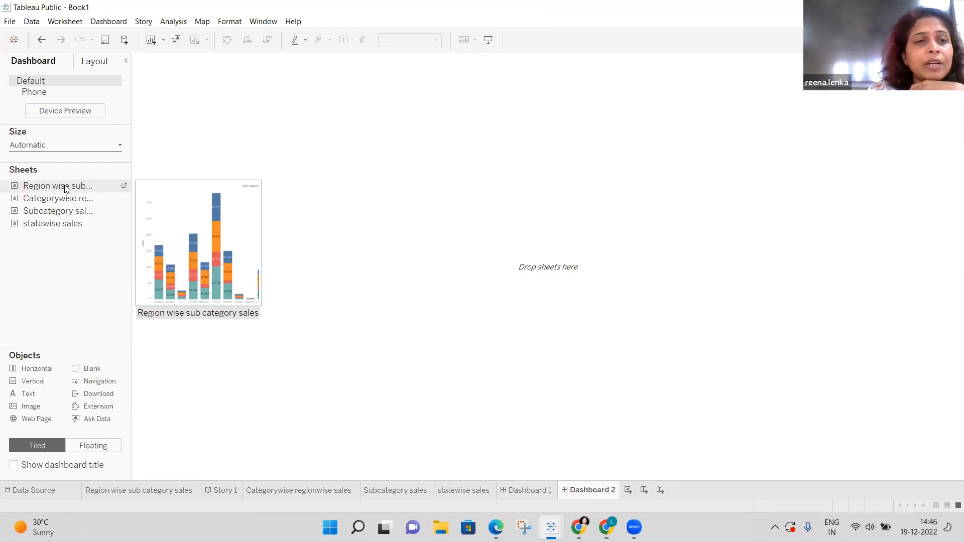
Place Region wise sub category sales on the left and Categorywise regionwise sales on the right.
double_click(65, 189)
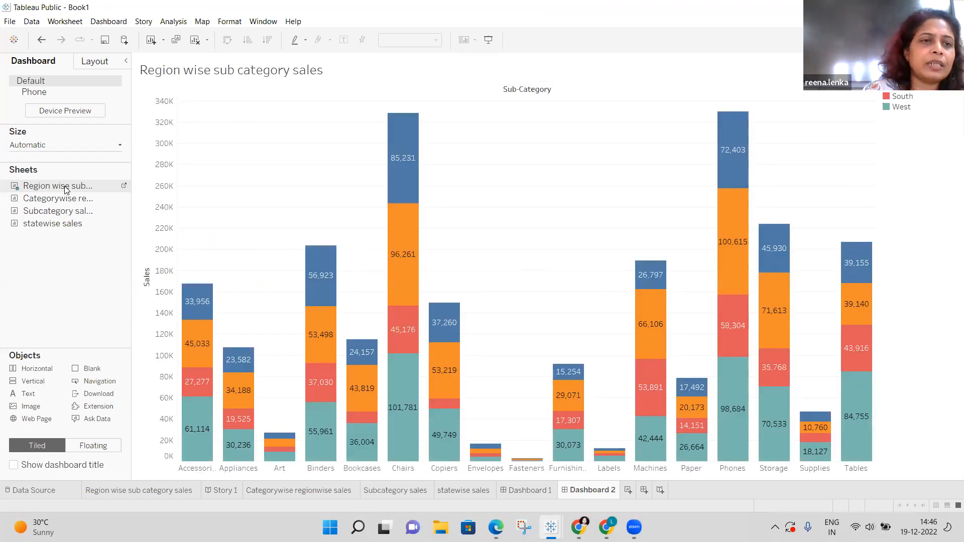
mouse_move(65, 200)
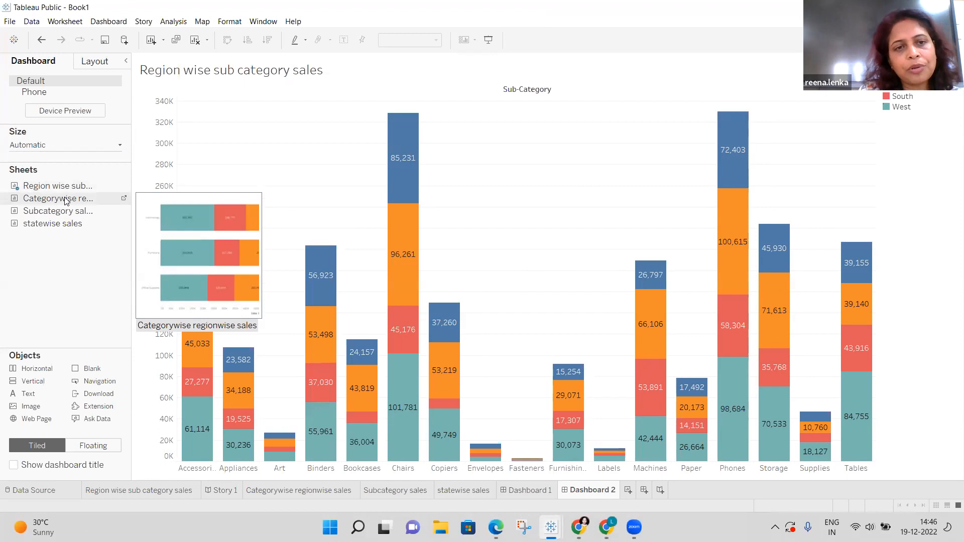
mouse_move(85, 197)
mouse_down()
mouse_move(224, 170)
mouse_move(395, 172)
mouse_move(293, 136)
mouse_move(278, 196)
mouse_move(504, 209)
mouse_up()
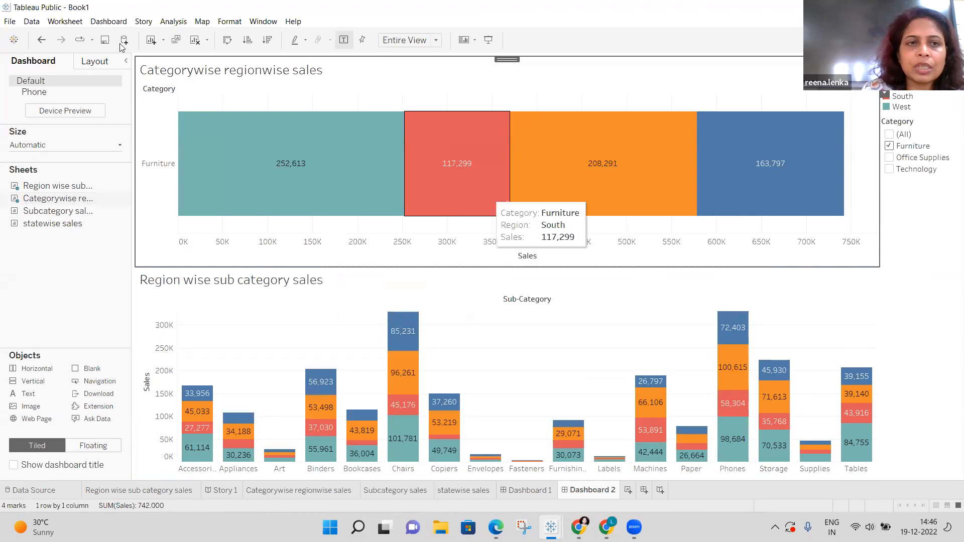
click(42, 40)
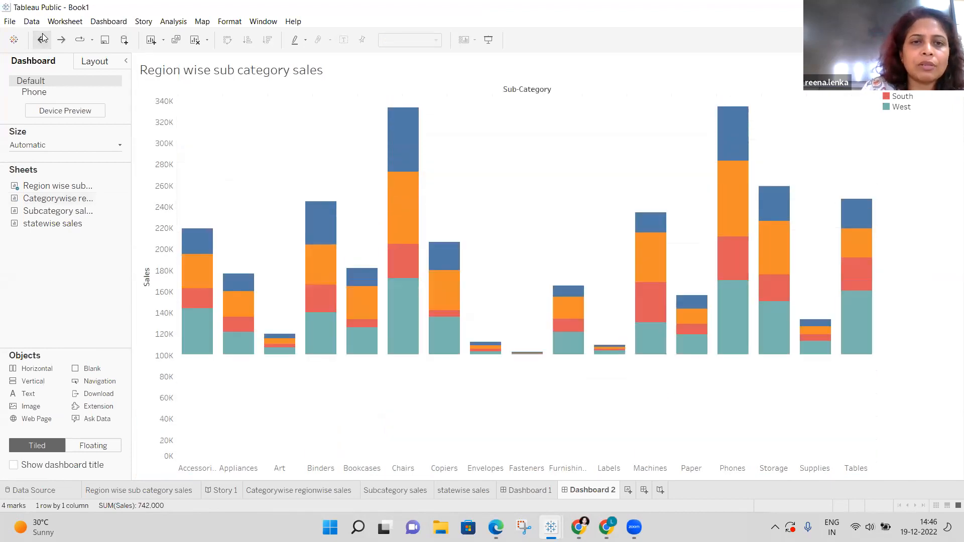
drag(36, 203, 582, 232)
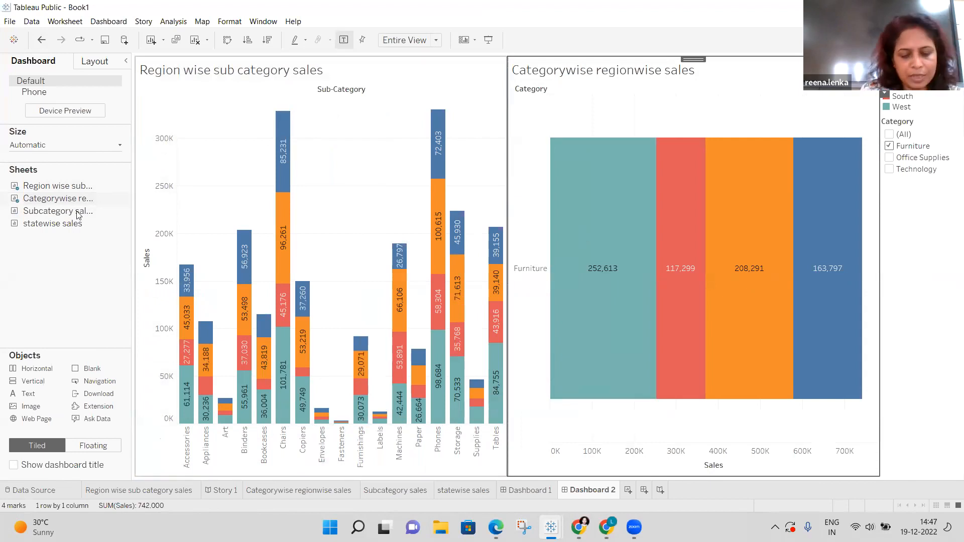
Put Subcategory sales in the bottom-left quarter and the statewise sales map bottom-right.
drag(100, 217, 262, 279)
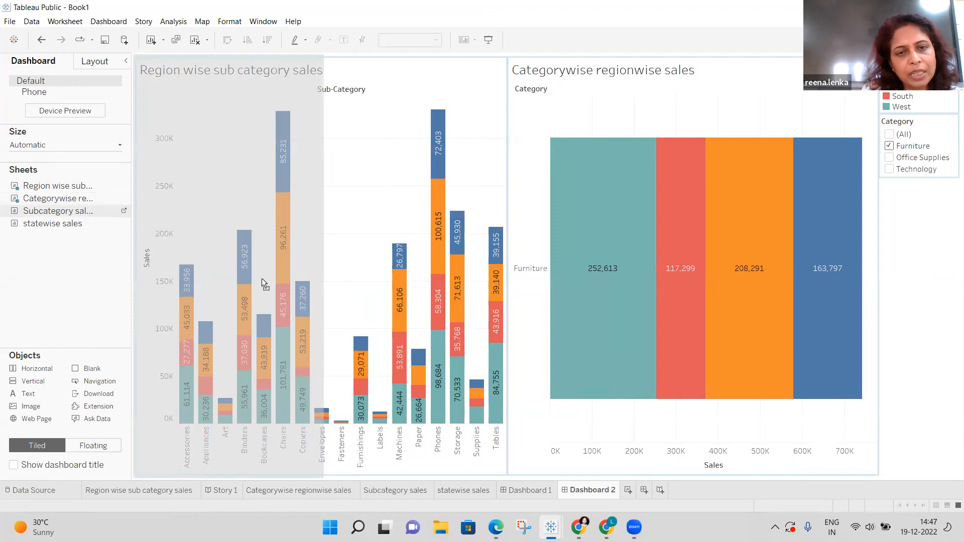
drag(327, 325, 327, 327)
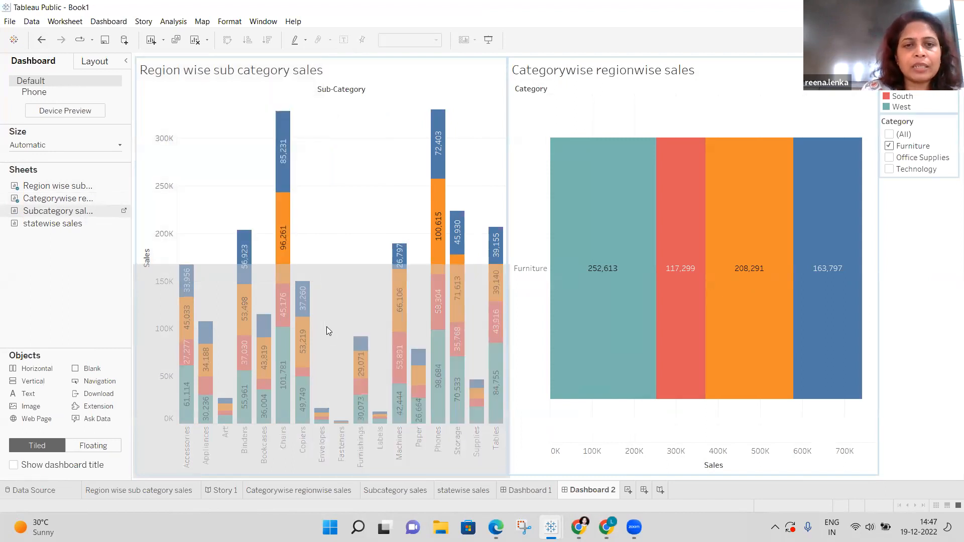
drag(327, 328, 327, 328)
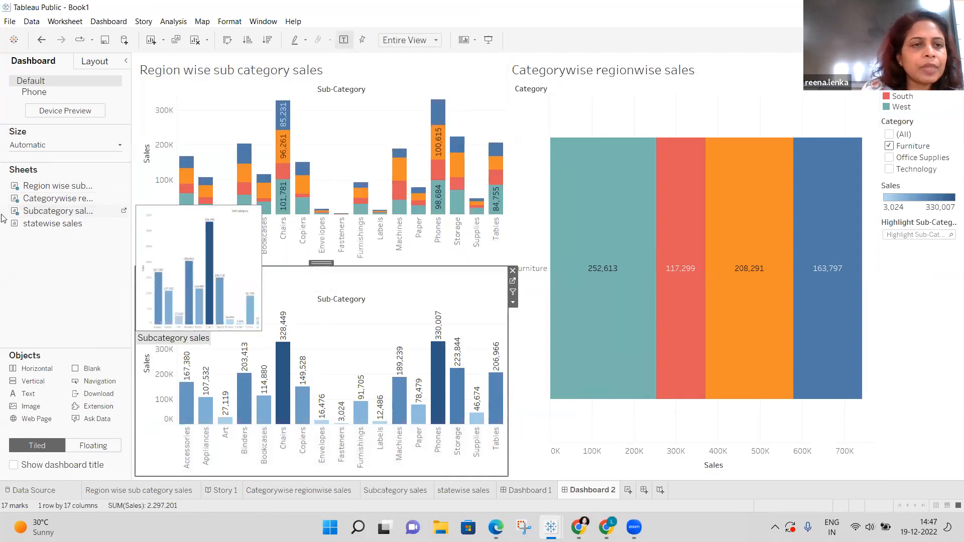
mouse_move(43, 229)
mouse_down()
mouse_move(185, 265)
mouse_move(396, 294)
mouse_move(717, 389)
mouse_up()
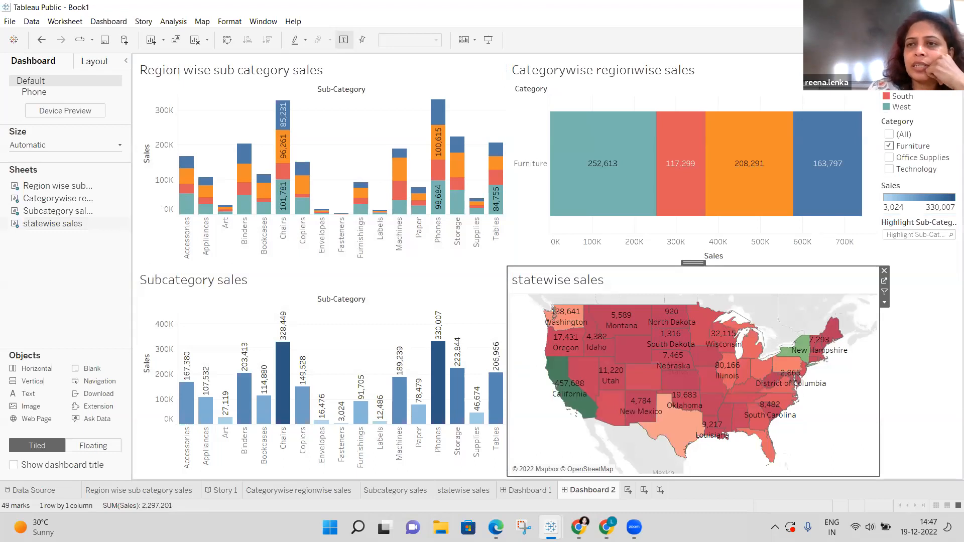
key(ctrl+1)
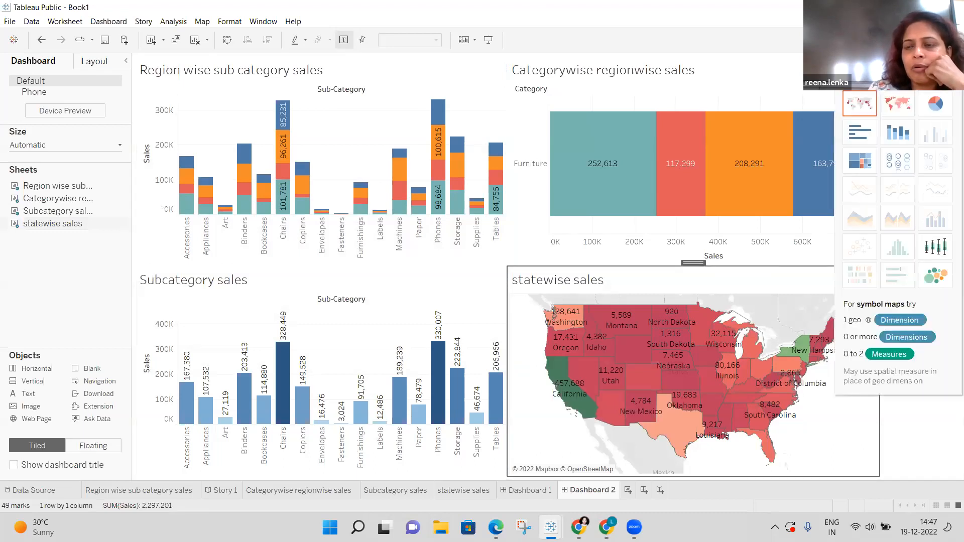
key(ctrl+1)
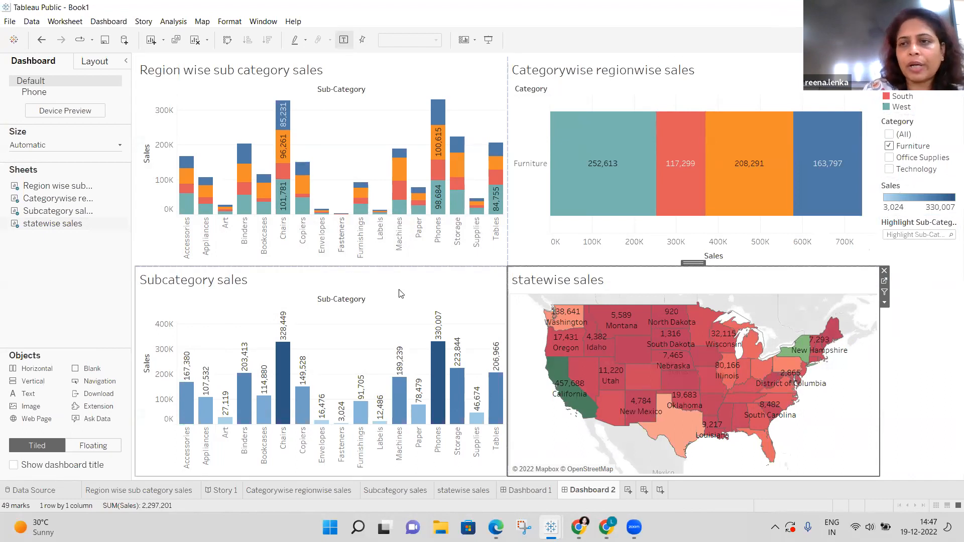
Float the Sales colour legend and move it above the Subcategory sales chart.
right_click(887, 189)
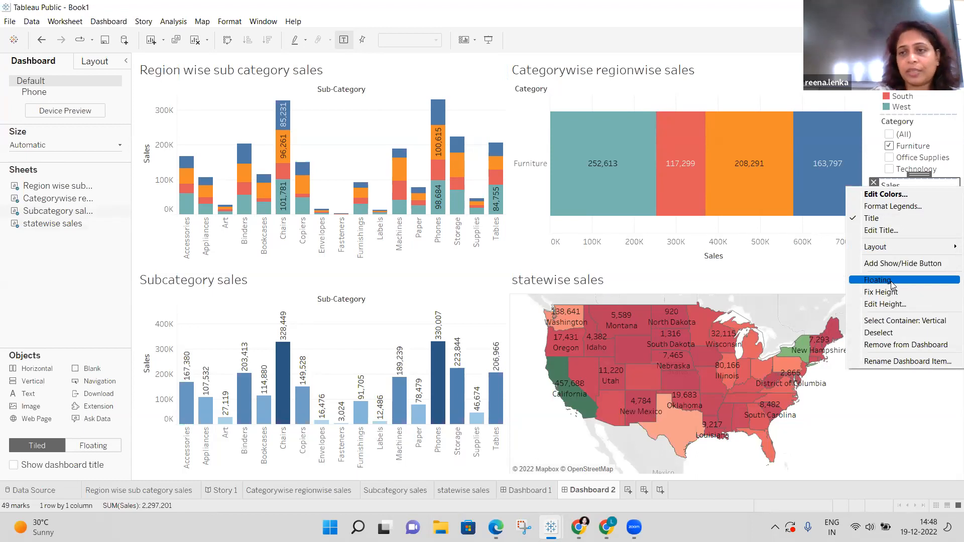
click(892, 281)
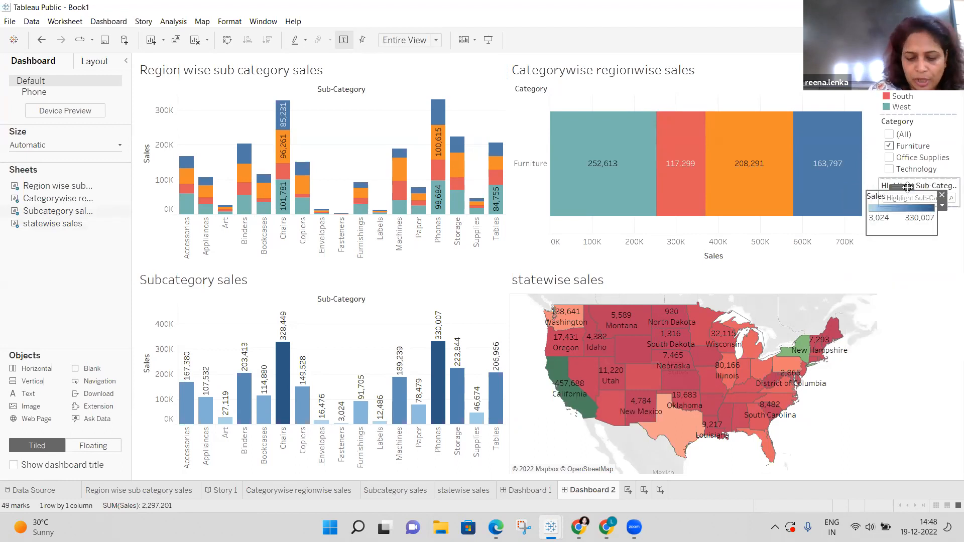
drag(908, 187, 433, 268)
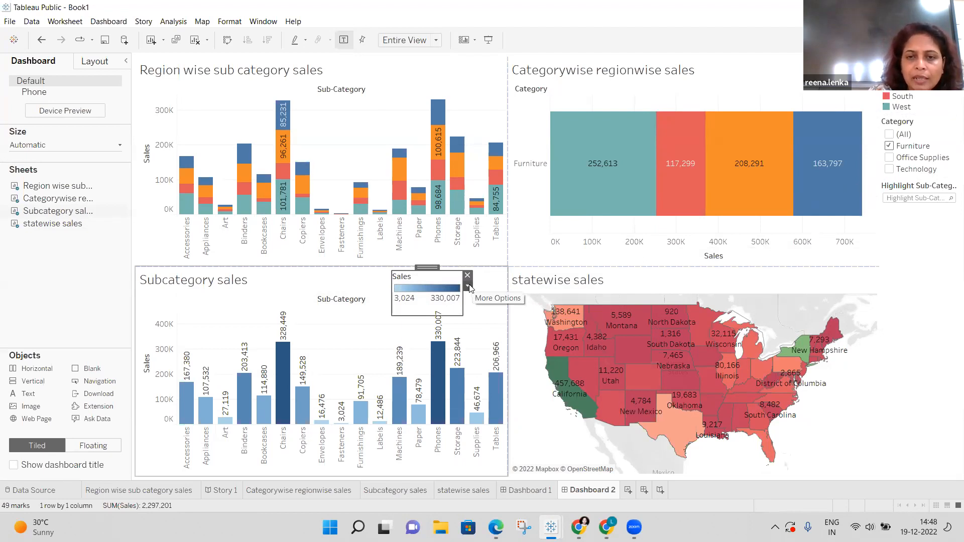
Lay out the Sales legend in a single row and shorten its box.
click(468, 287)
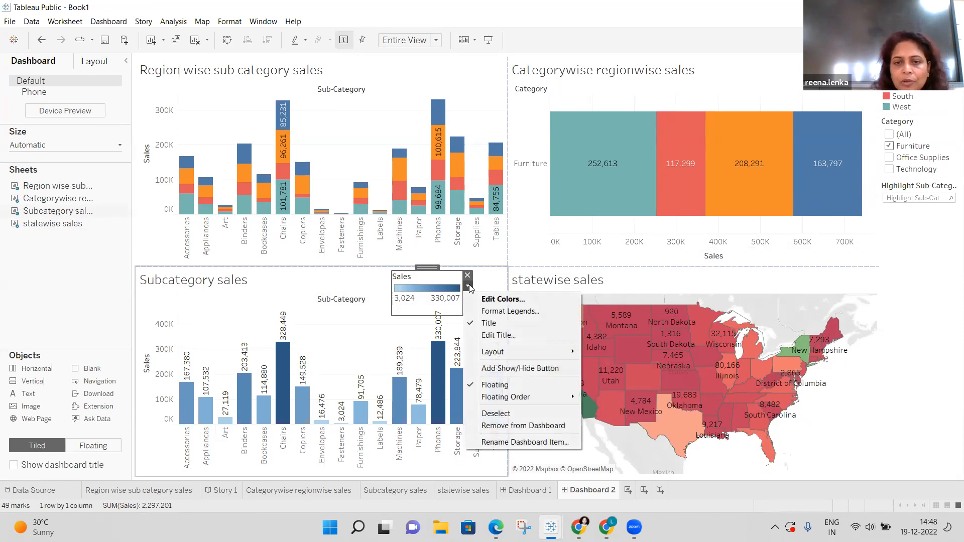
mouse_move(512, 357)
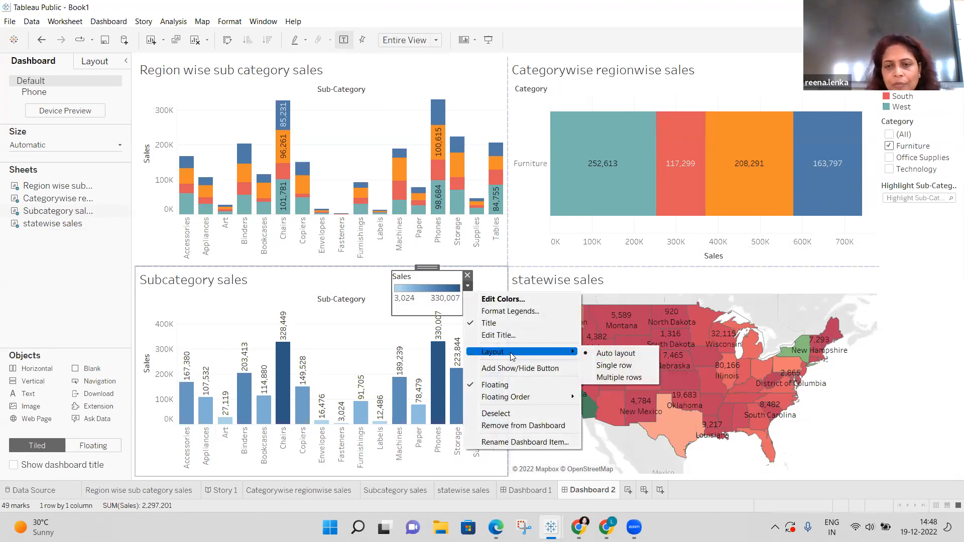
click(597, 367)
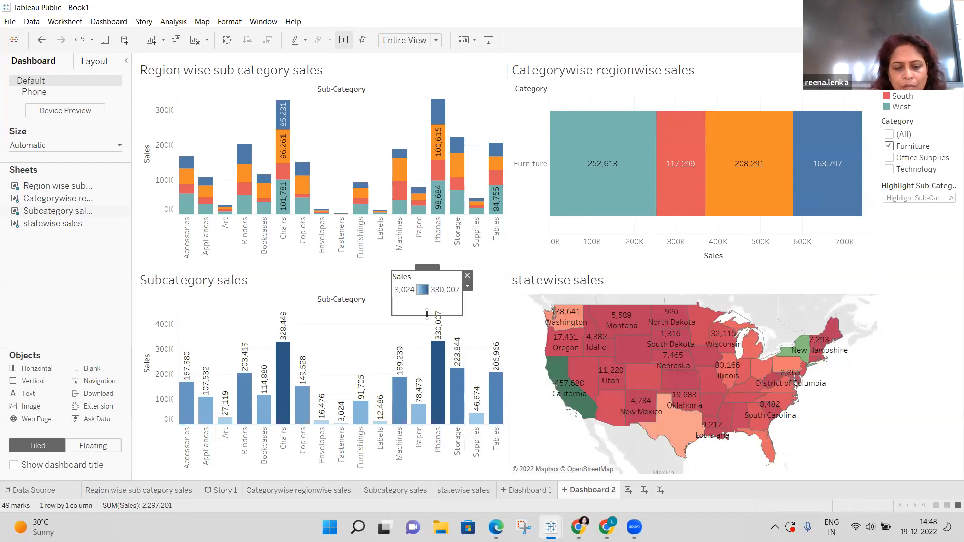
drag(428, 314, 425, 295)
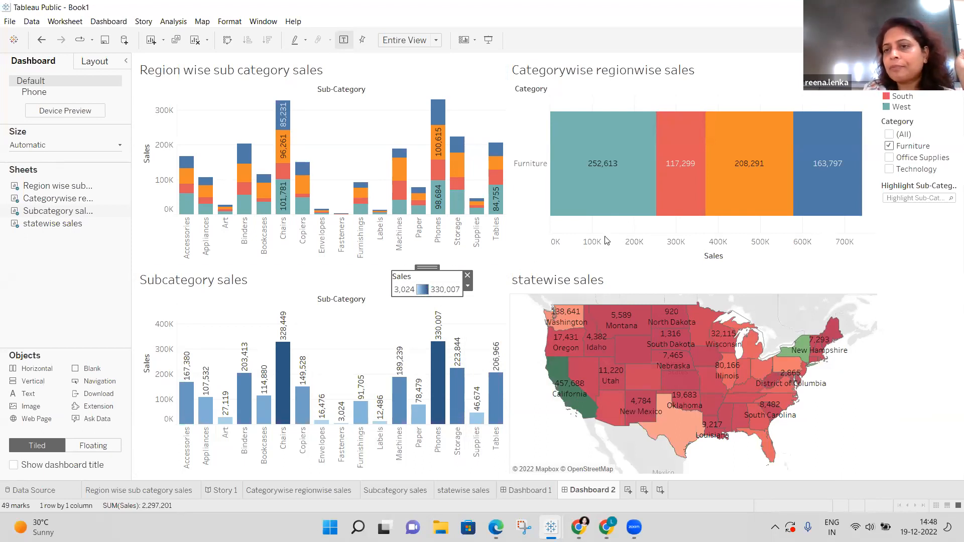
Remove the Highlight Sub-Category box and set the Category filter to (All).
right_click(909, 195)
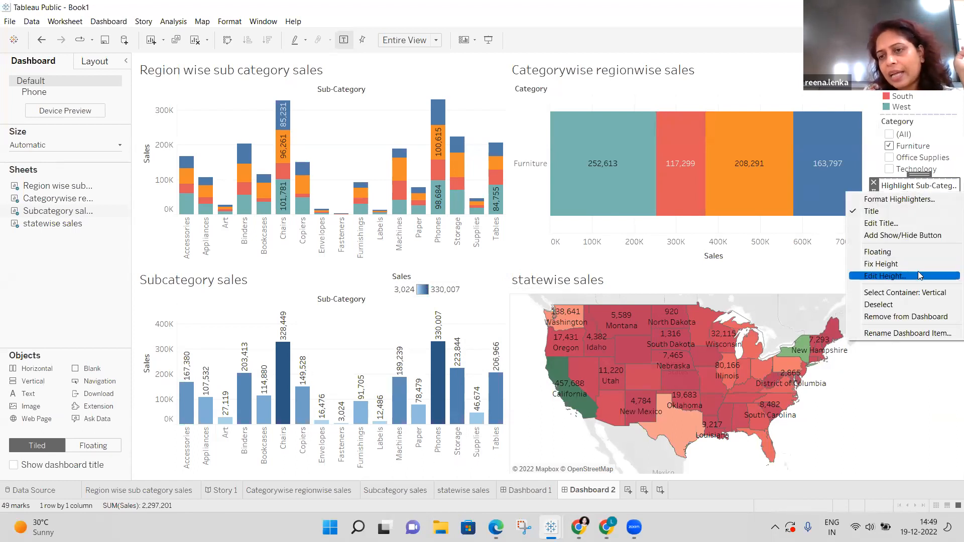
click(926, 317)
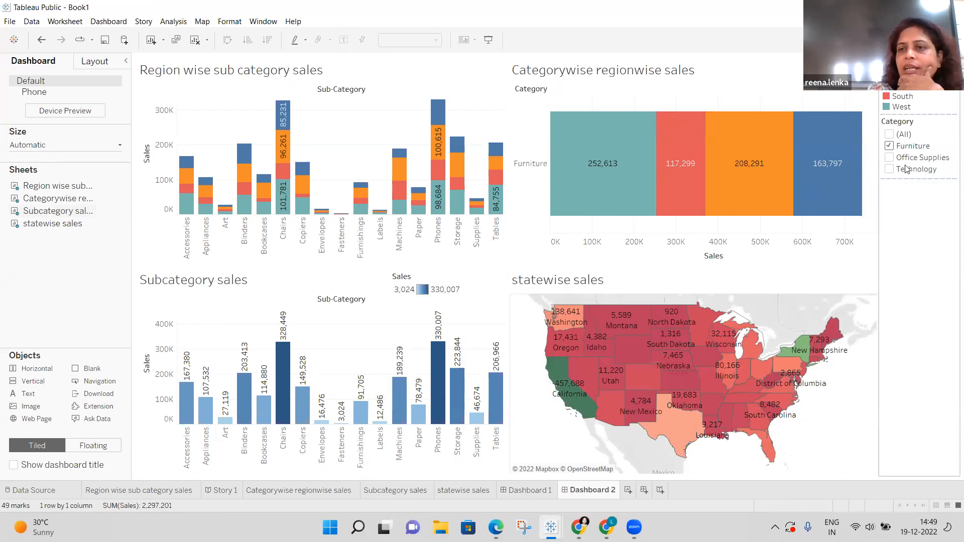
click(890, 134)
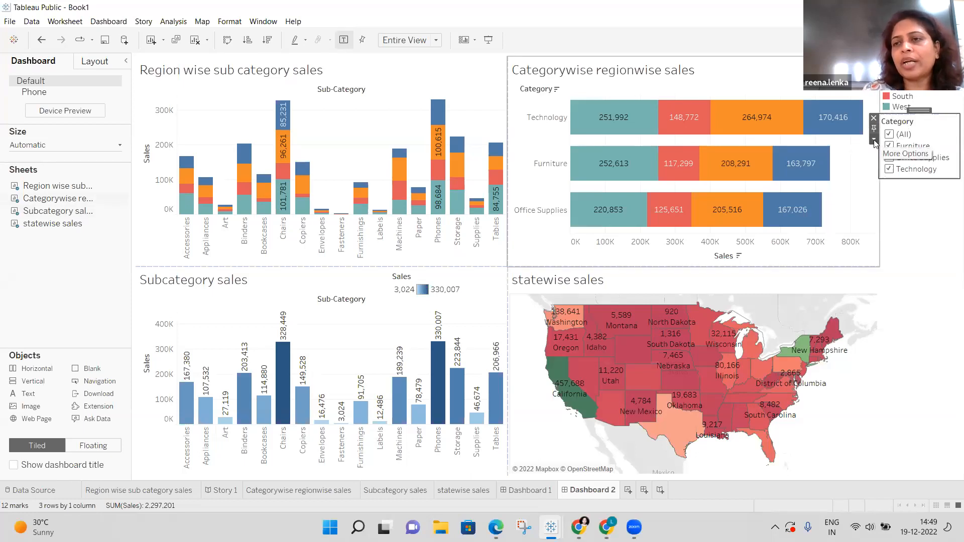
Try the Category filter as a single-value slider, then a single-value list, and settle on the slider.
click(874, 140)
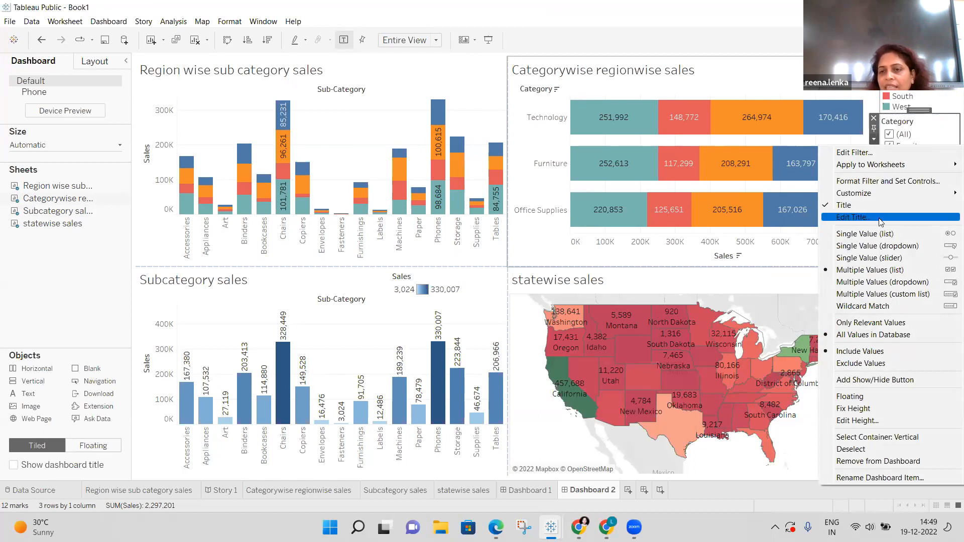
click(885, 259)
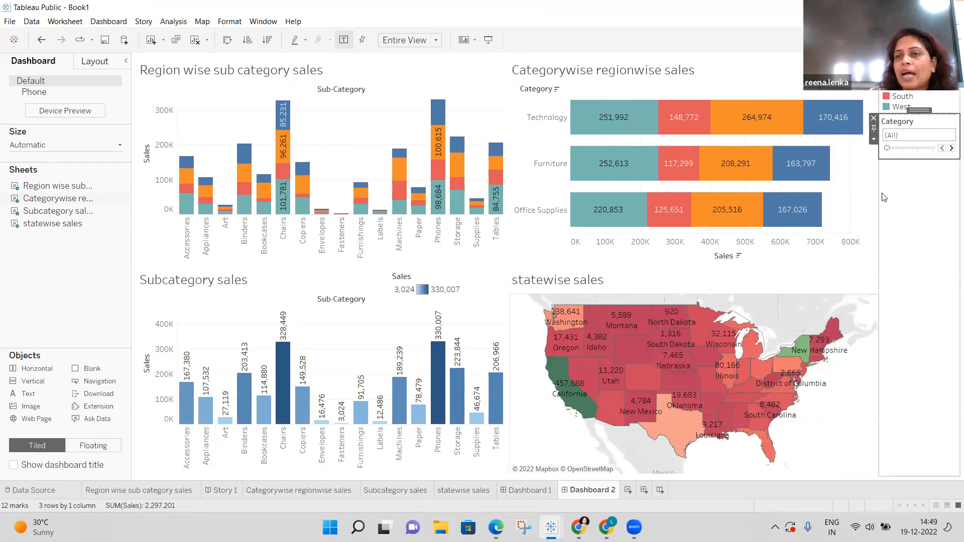
click(873, 141)
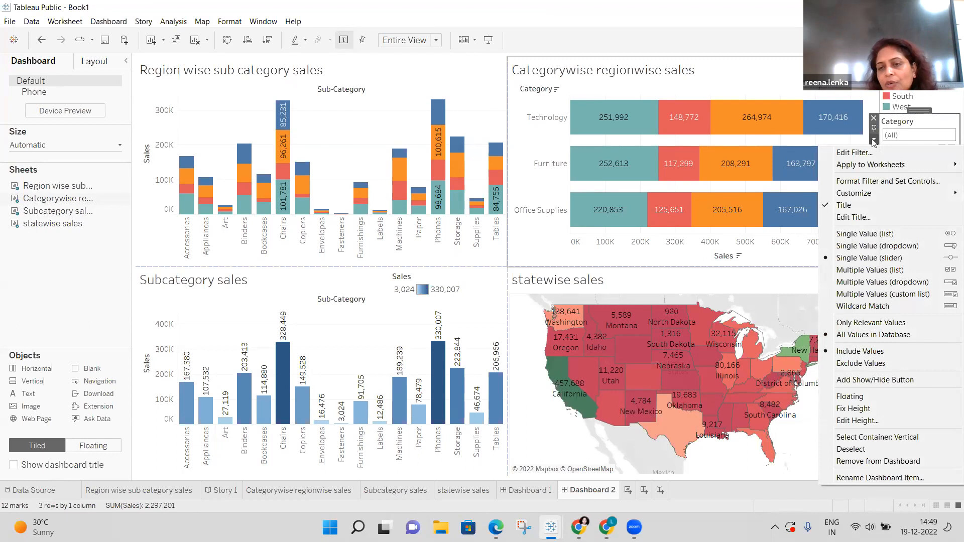
click(868, 234)
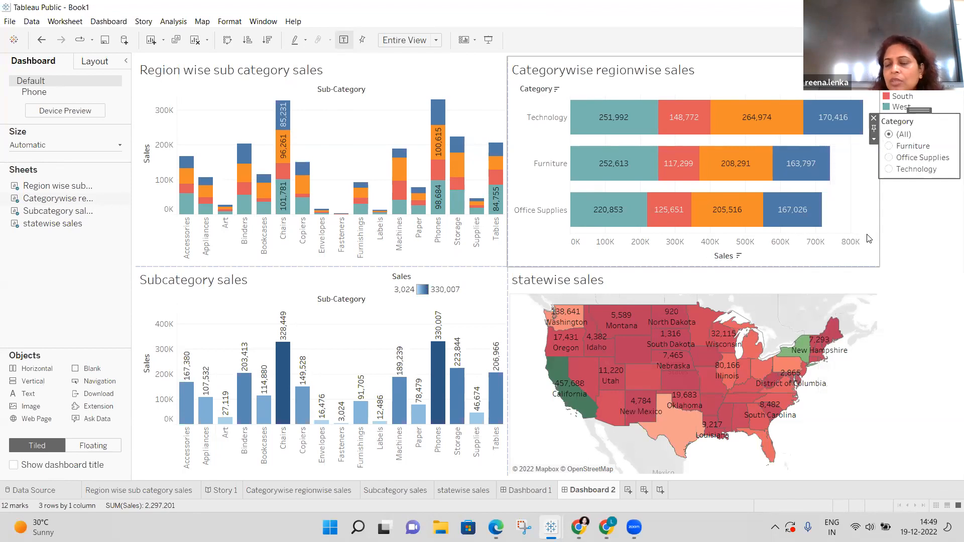
click(875, 140)
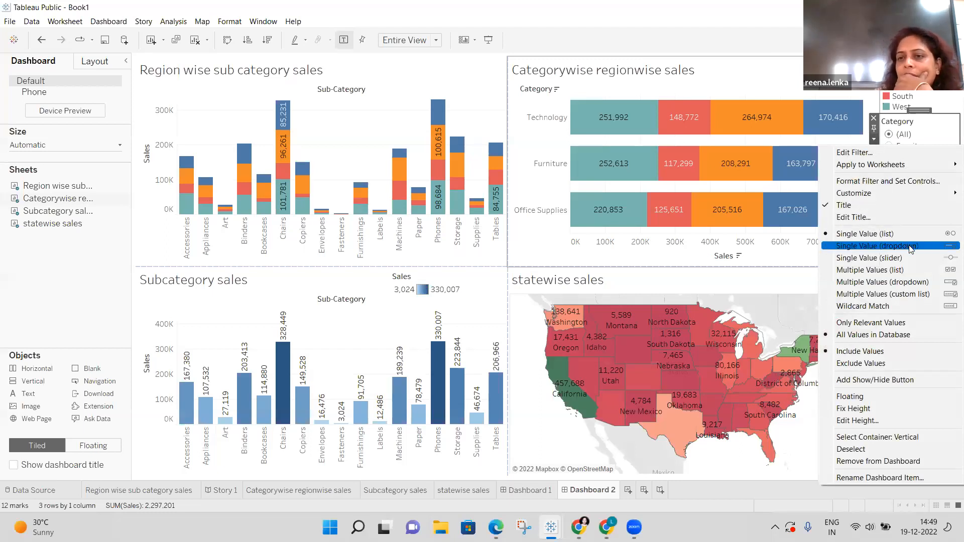
click(893, 258)
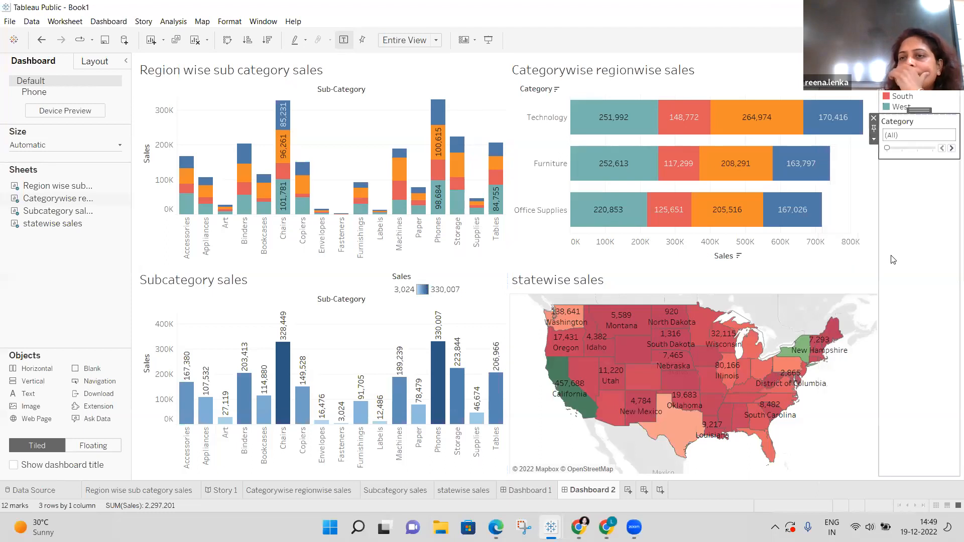
click(874, 139)
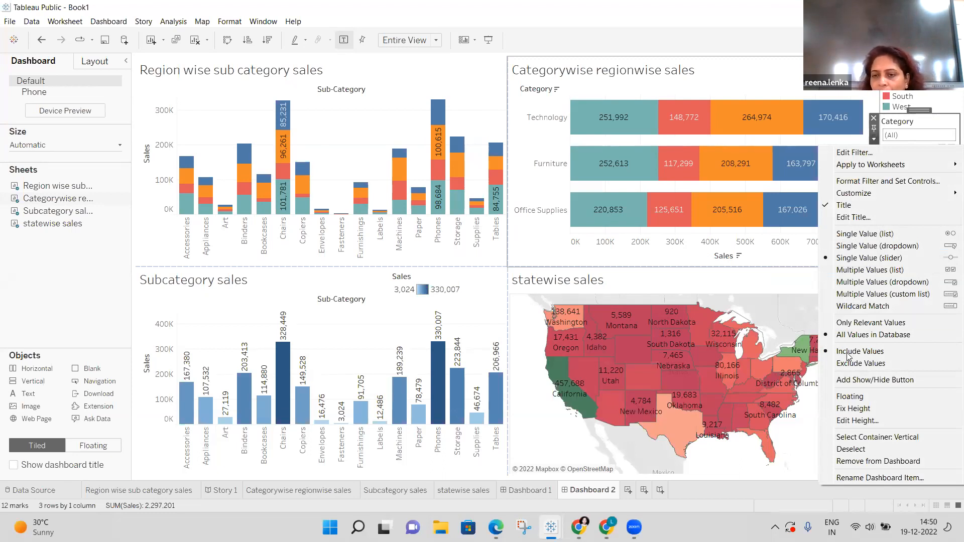
Make the Category filter floating, place it above the Categorywise regionwise chart, and shrink it.
click(852, 397)
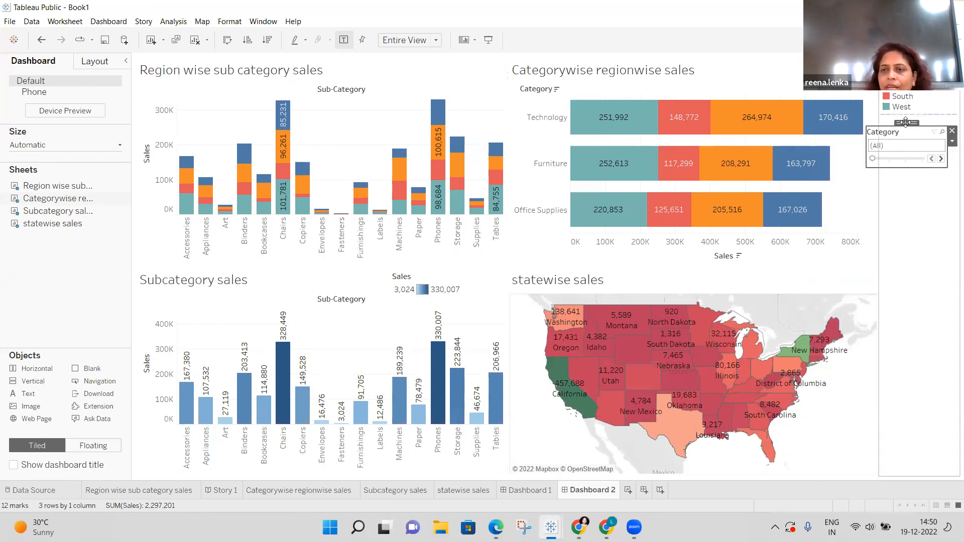
drag(906, 122, 795, 54)
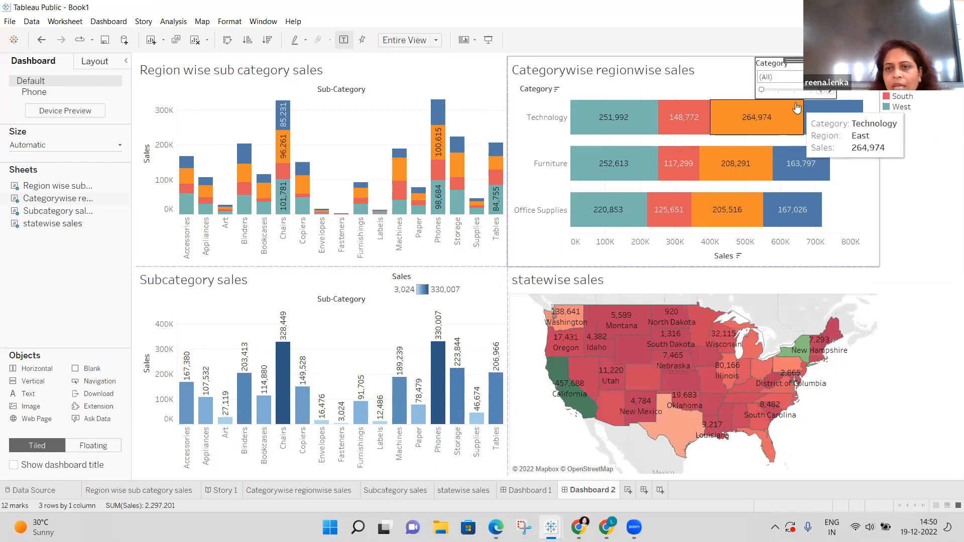
key(Delete)
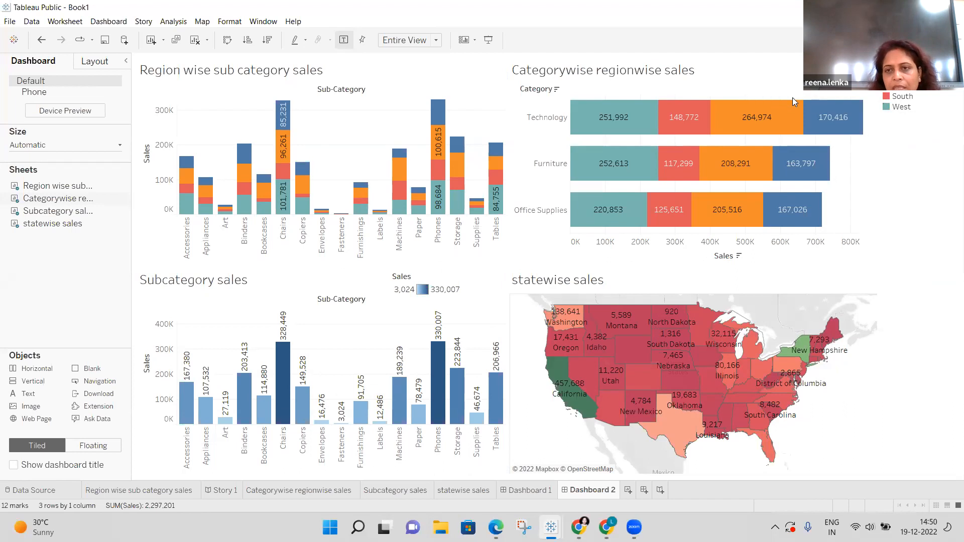
drag(792, 97, 790, 85)
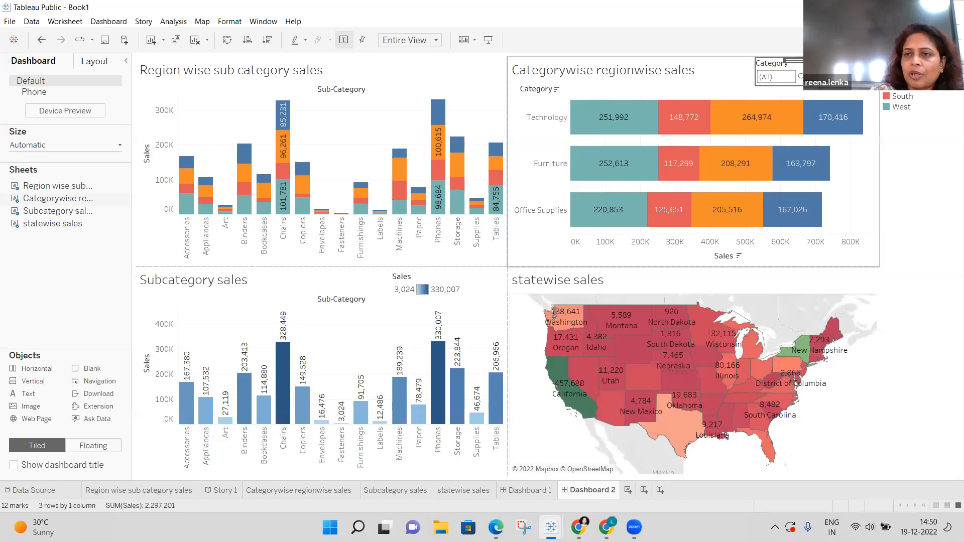
Arrange the Region colour legend in a single row and make it floating.
click(933, 101)
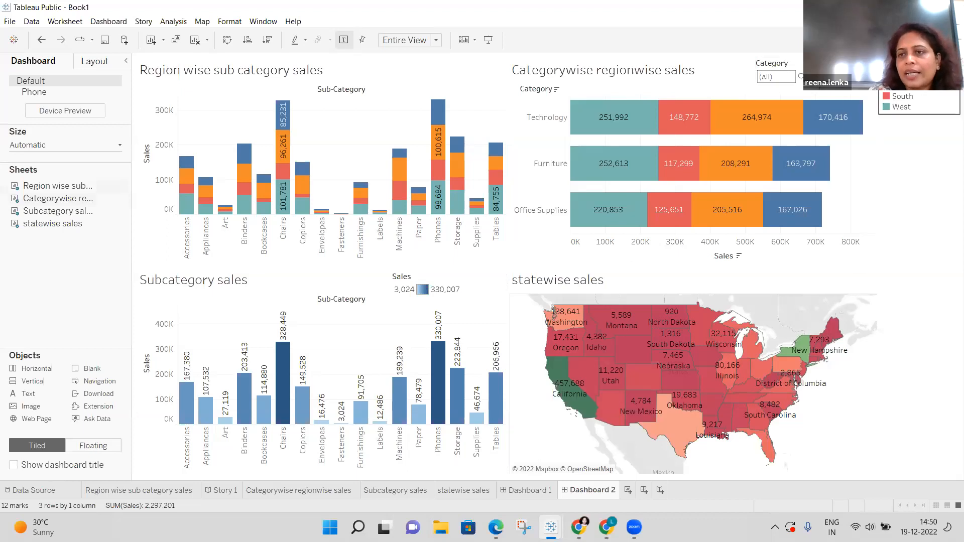
click(874, 74)
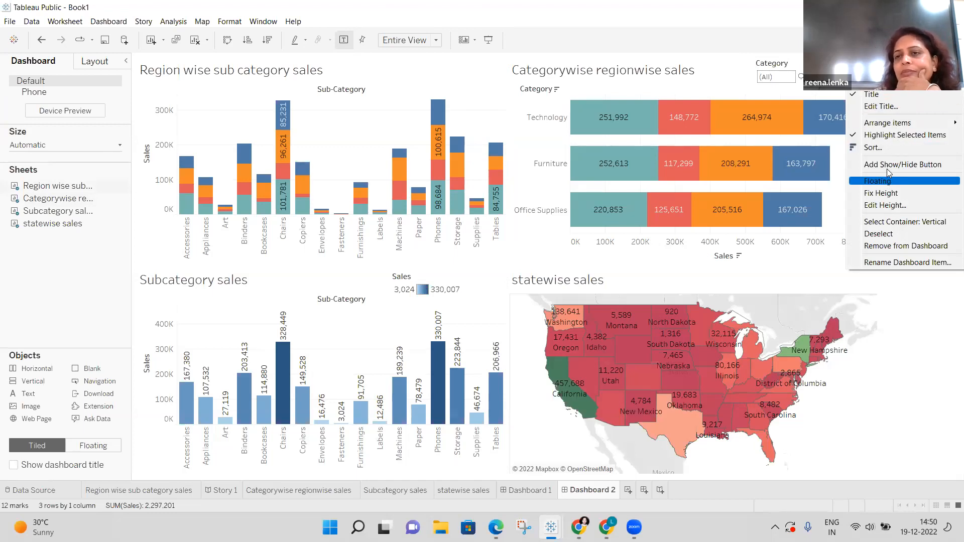
mouse_move(889, 126)
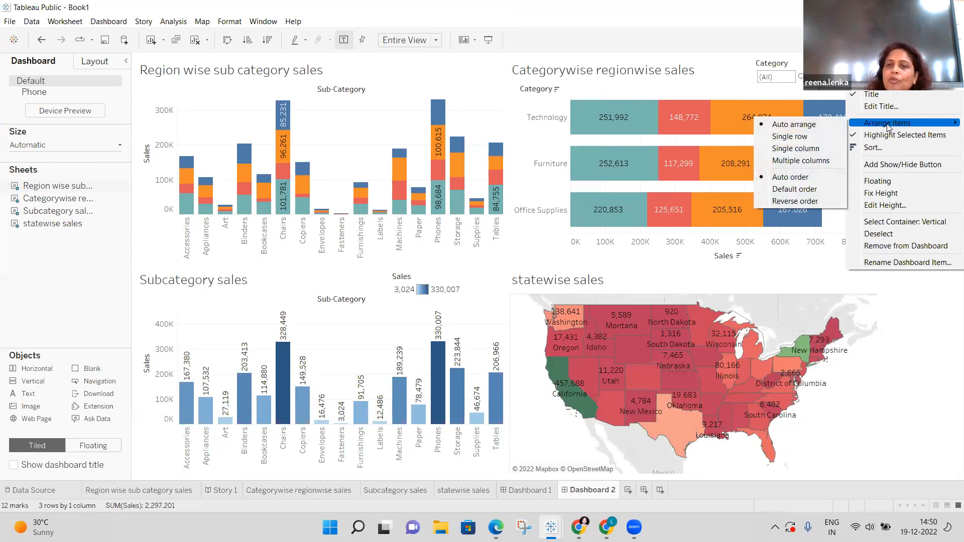
click(806, 137)
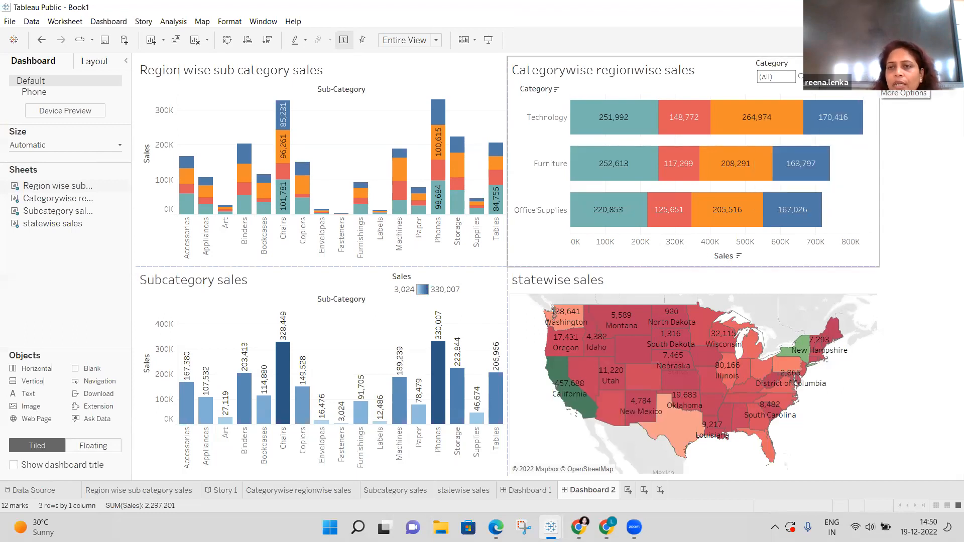
click(886, 83)
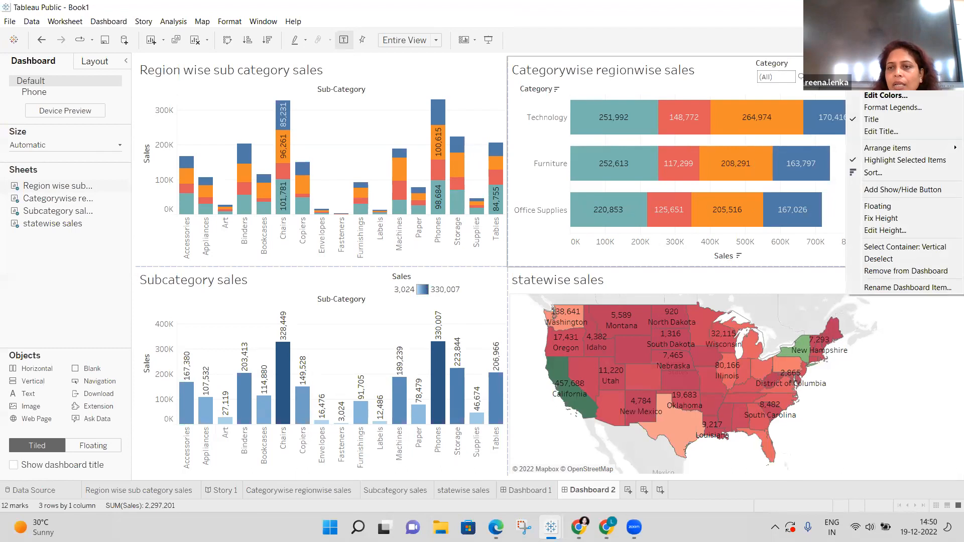
click(919, 209)
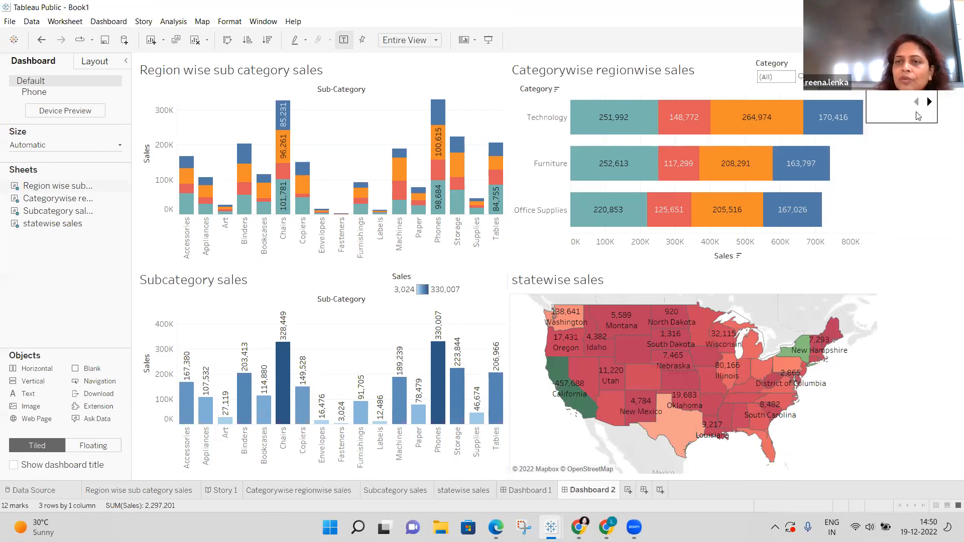
Move the Region legend beside the Region wise sub category sales title and shorten it.
drag(901, 86, 433, 55)
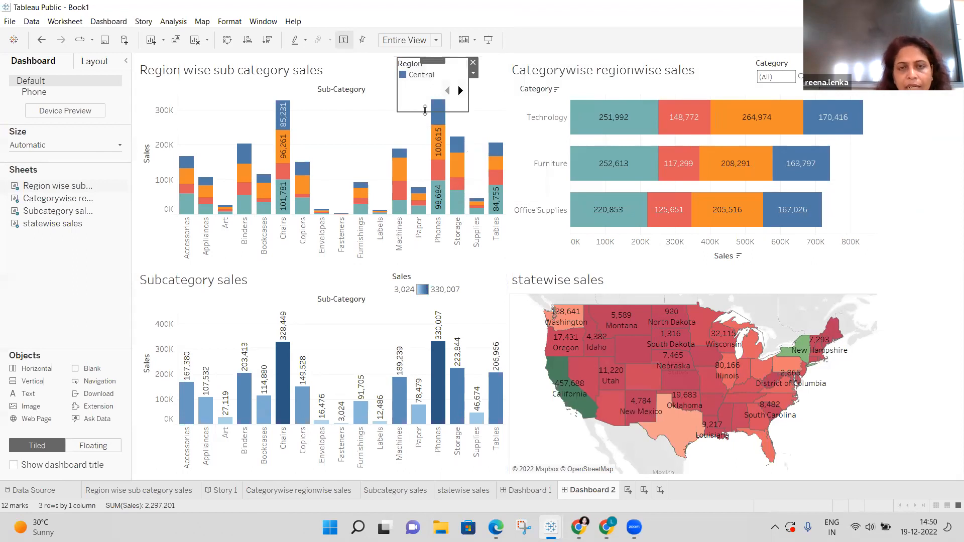
drag(425, 110, 424, 83)
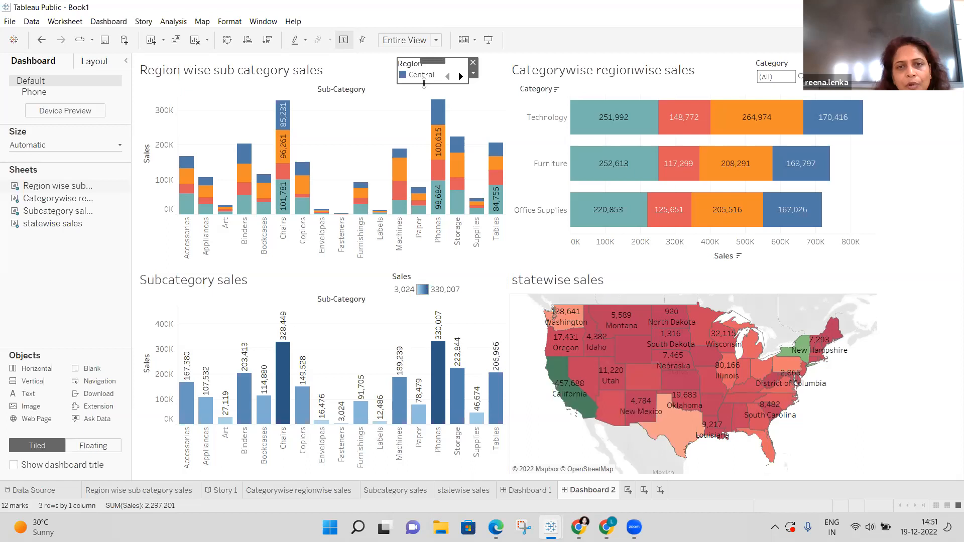
drag(423, 84, 424, 79)
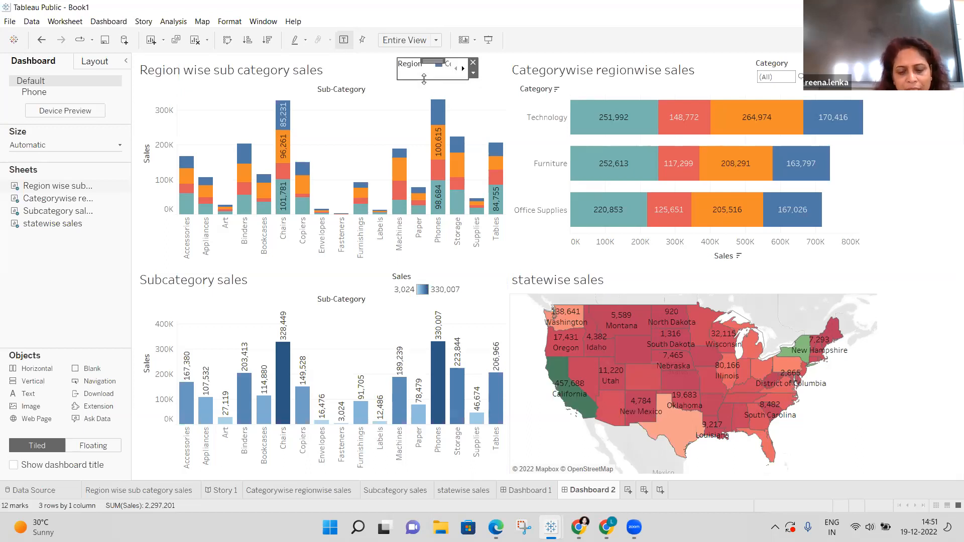
Make the floating Region legend slightly taller so its Central entry is visible.
drag(424, 78, 425, 86)
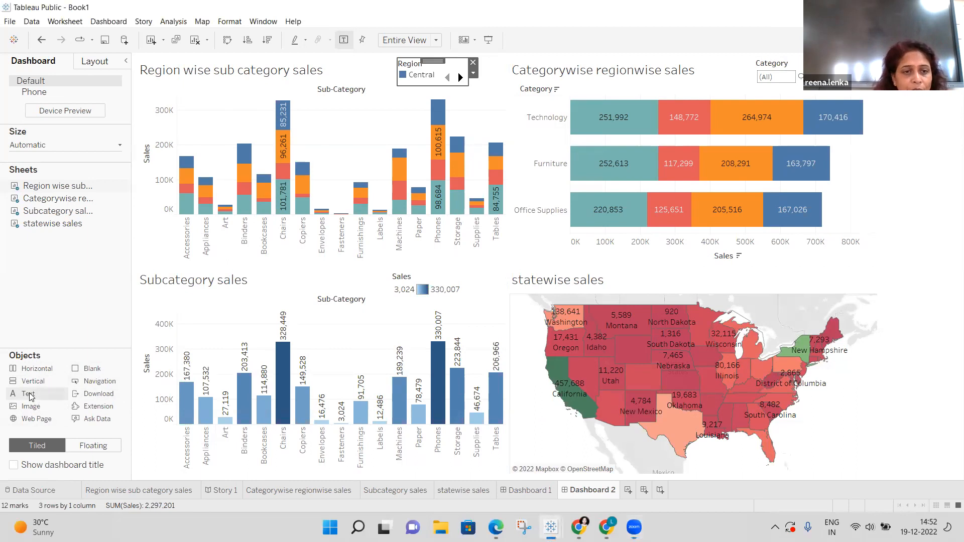
double_click(29, 395)
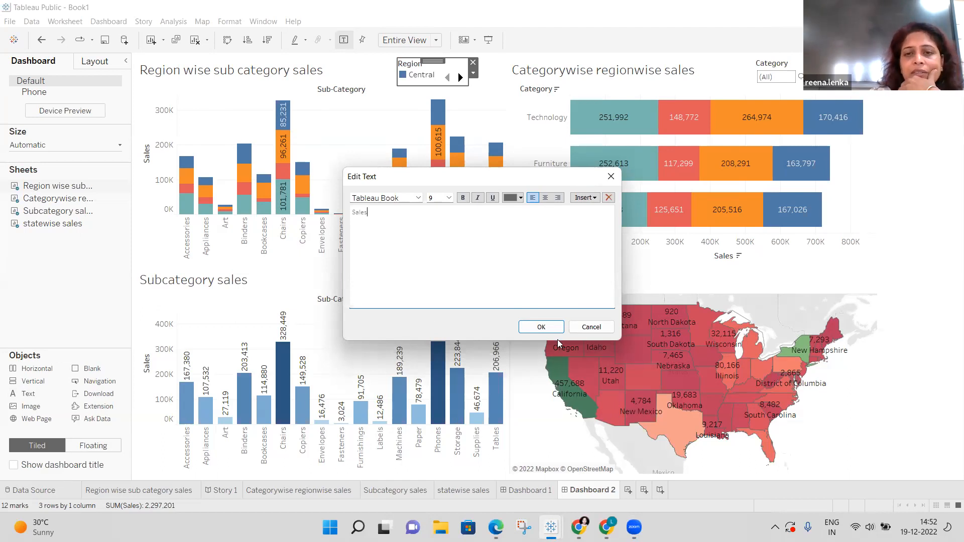
click(541, 327)
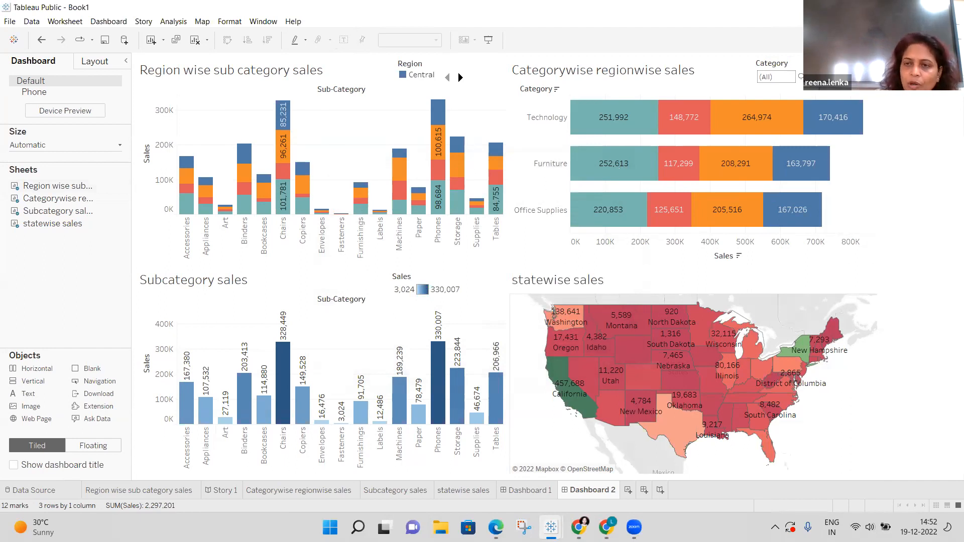
click(875, 75)
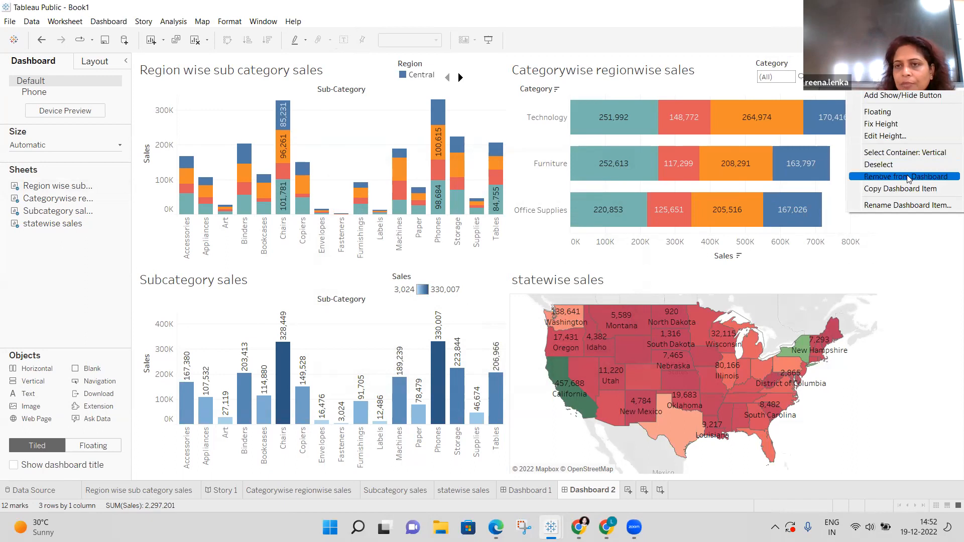
click(907, 177)
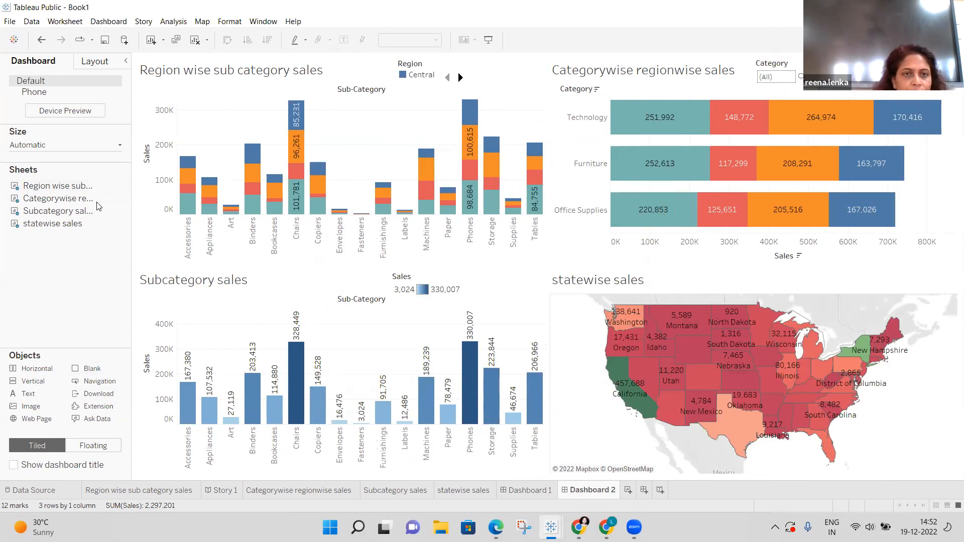
click(144, 66)
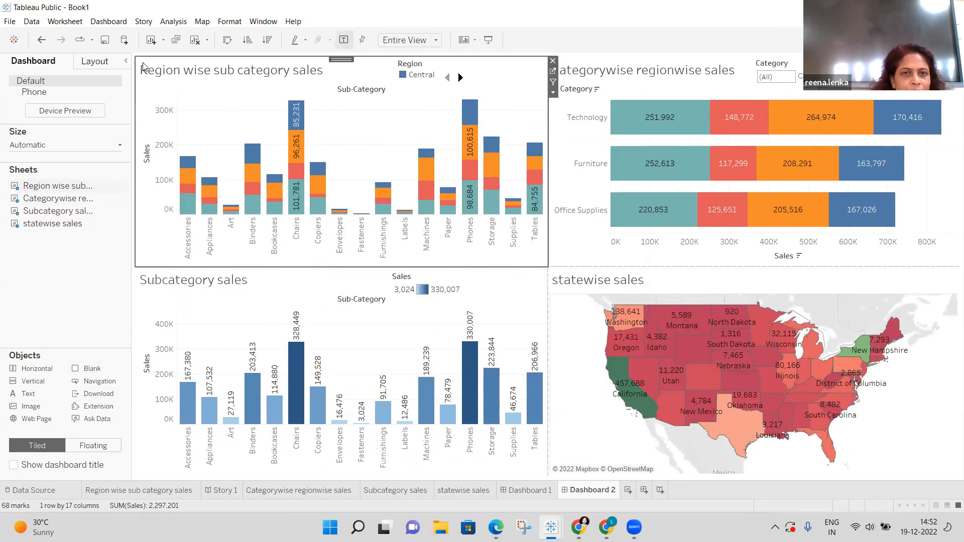
Turn on the dashboard title for Dashboard 2 and select it.
click(13, 466)
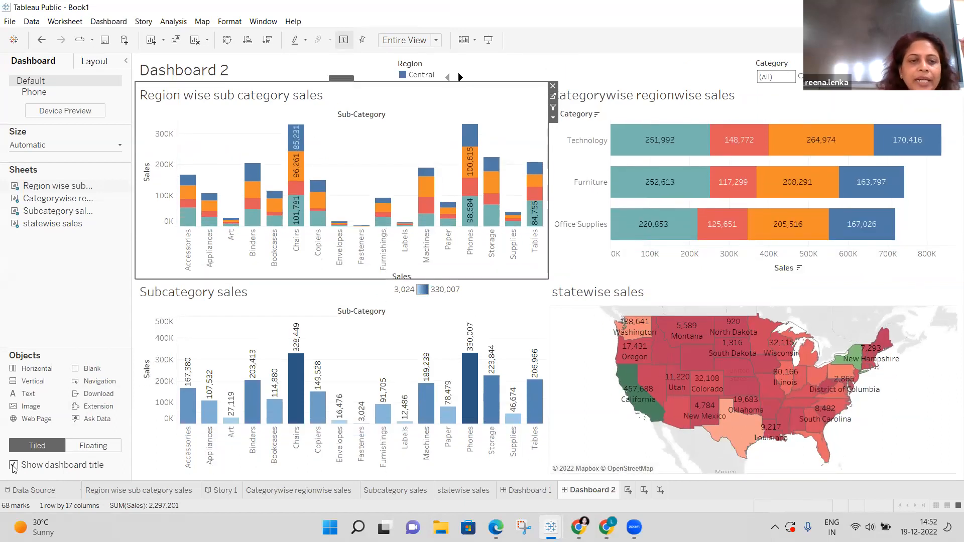
click(234, 73)
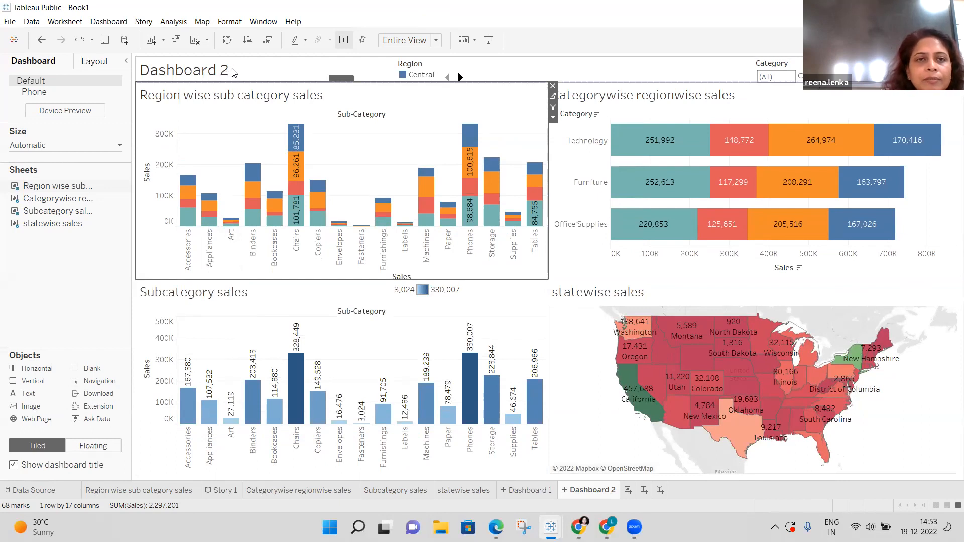
click(234, 72)
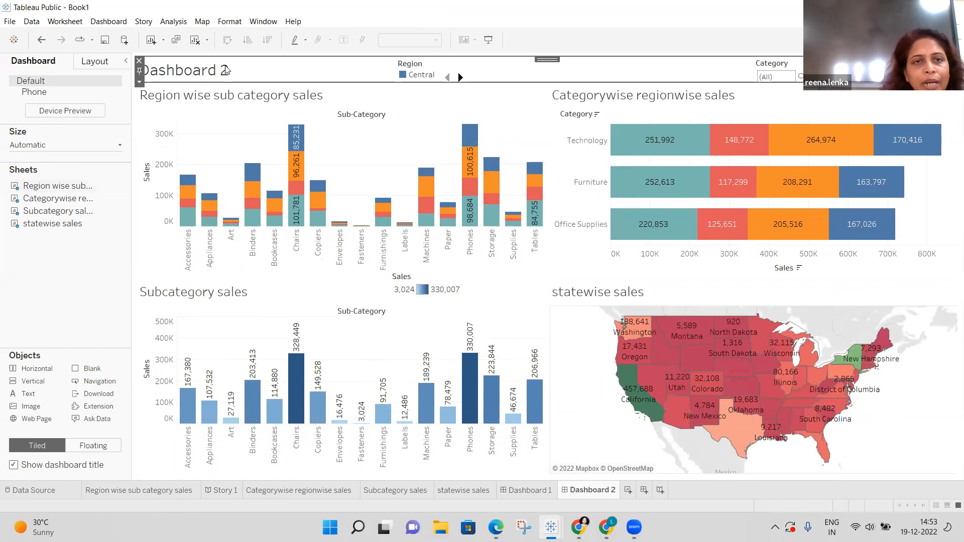
Replace the placeholder title text with 'Category and subcategorywise Sales'.
right_click(226, 71)
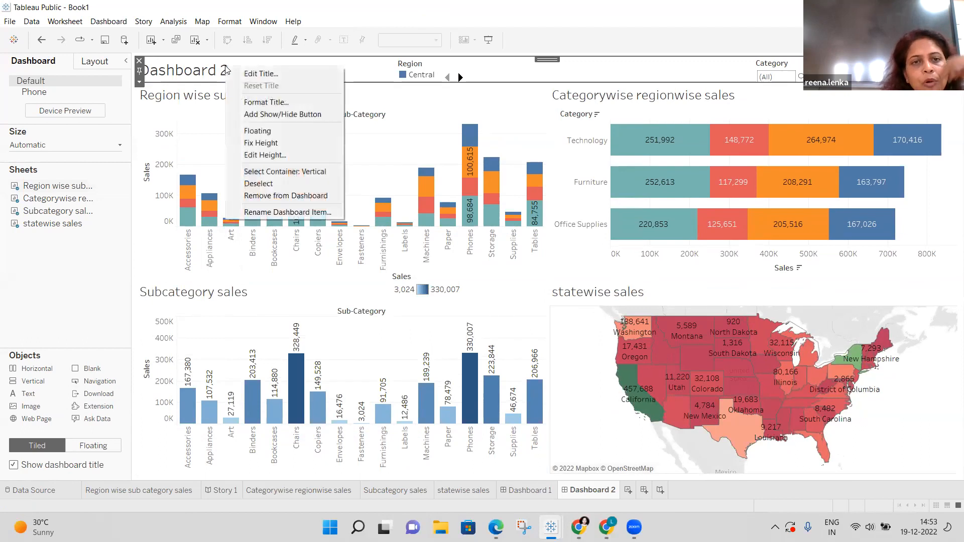
click(280, 75)
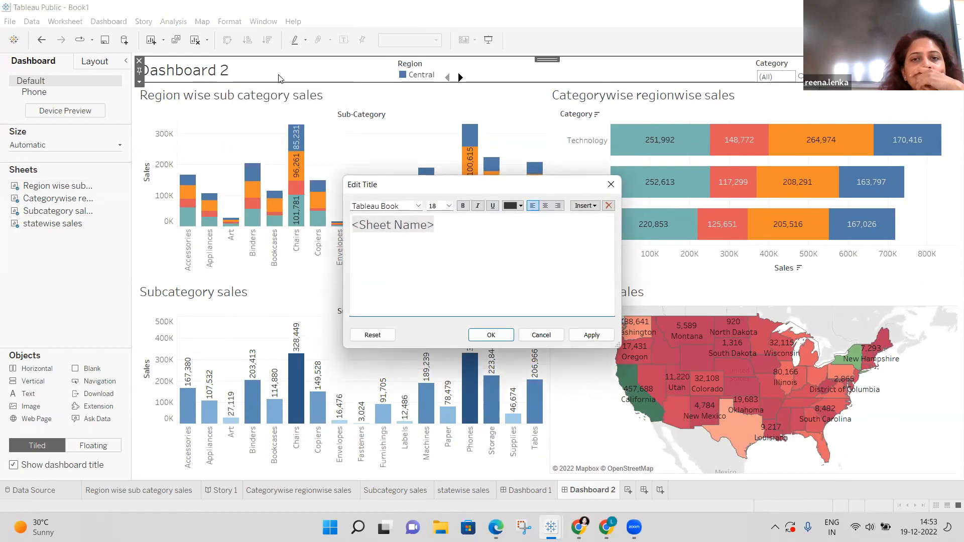
click(439, 226)
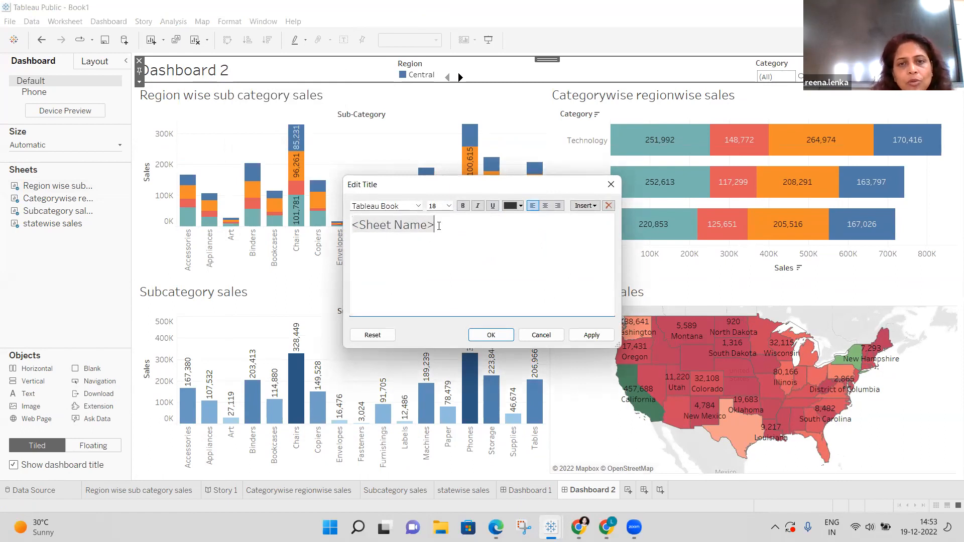
key(BackSpace)
key(BackSpace)
key(BackSpace)
key(BackSpace)
key(BackSpace)
key(BackSpace)
key(BackSpace)
key(BackSpace)
key(BackSpace)
key(BackSpace)
key(BackSpace)
key(BackSpace)
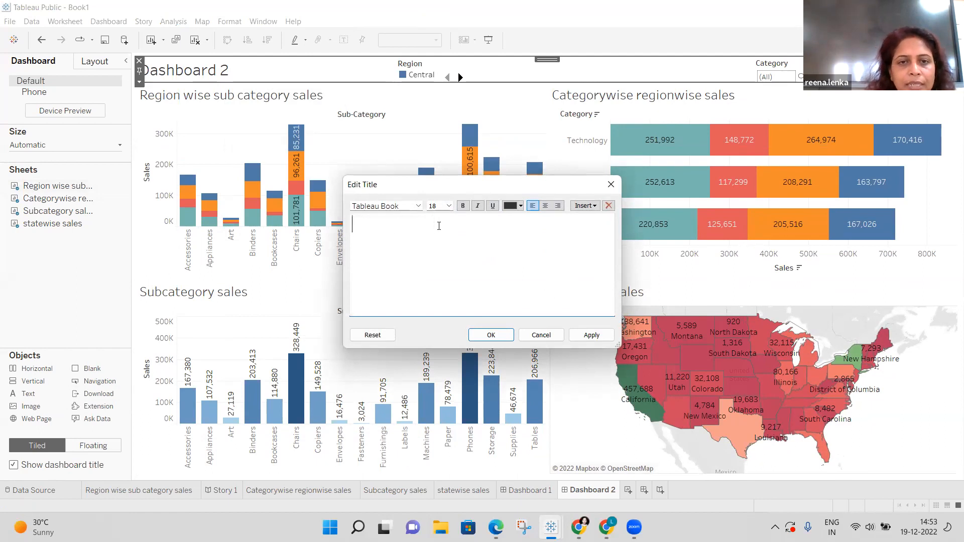
text(Re)
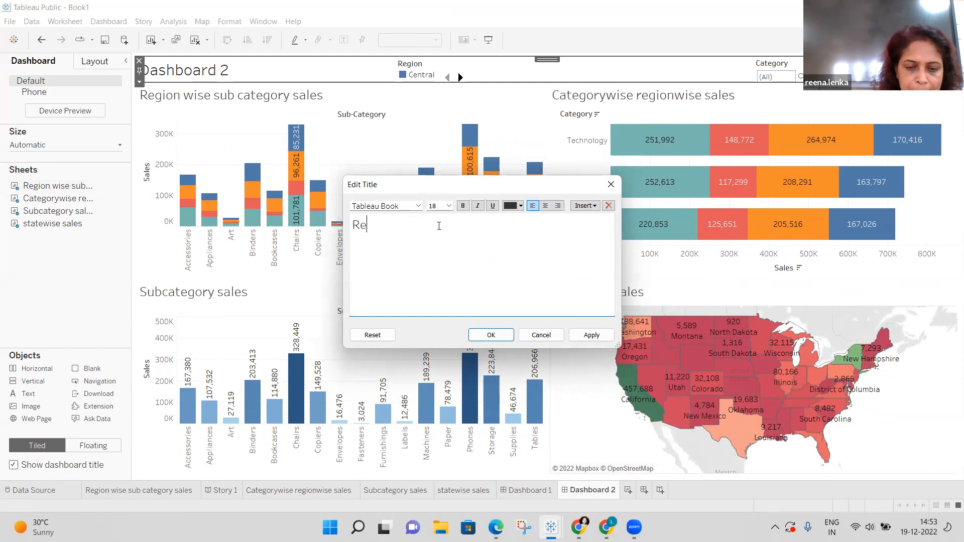
text(g)
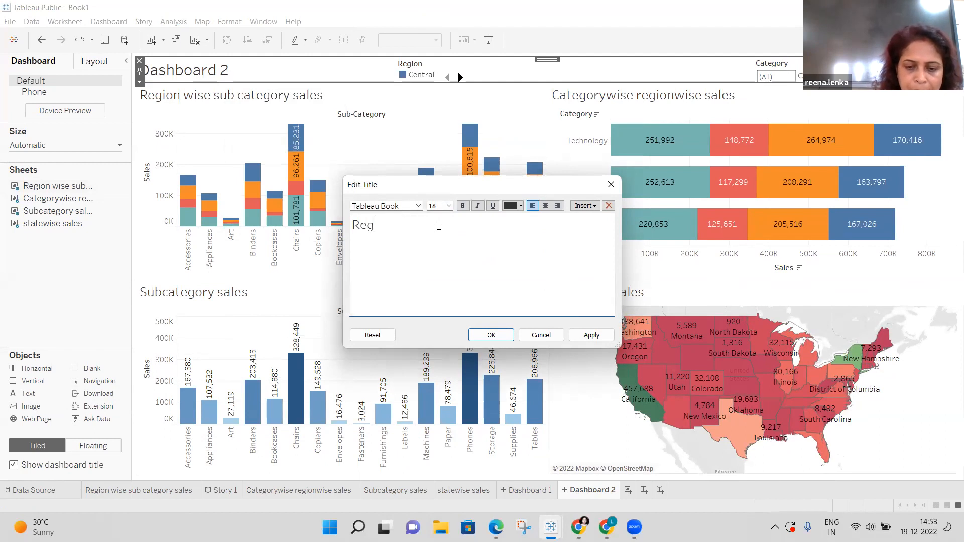
key(BackSpace)
key(BackSpace)
key(BackSpace)
text(C)
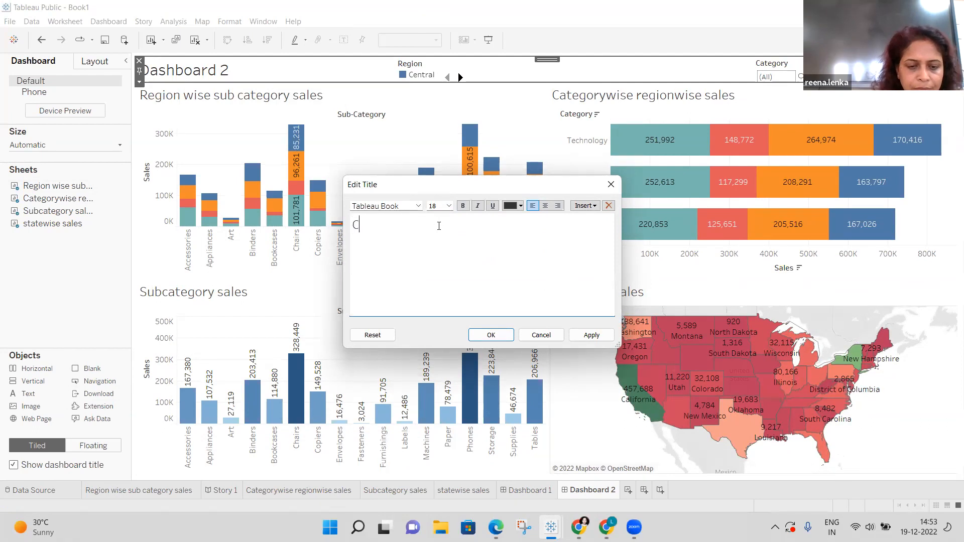
text(ategory)
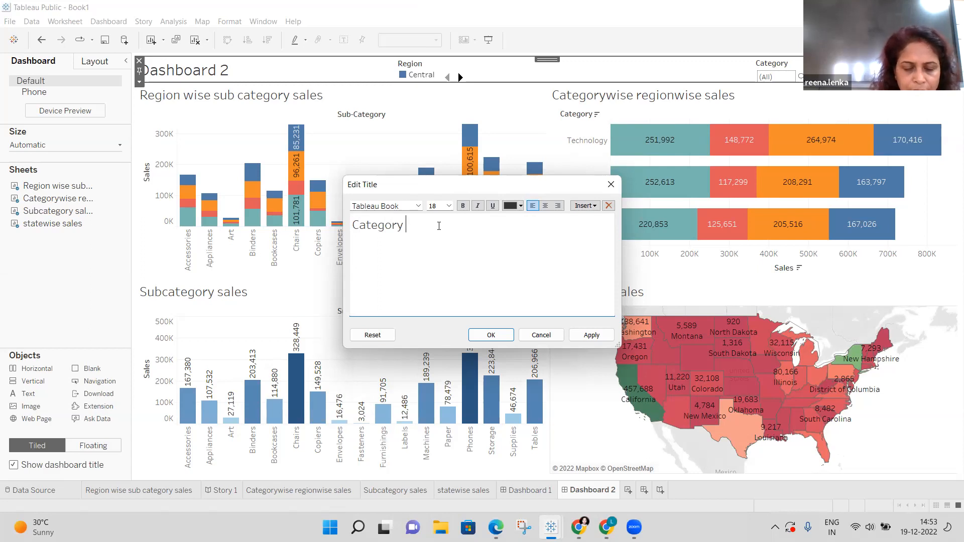
text( and subcategory)
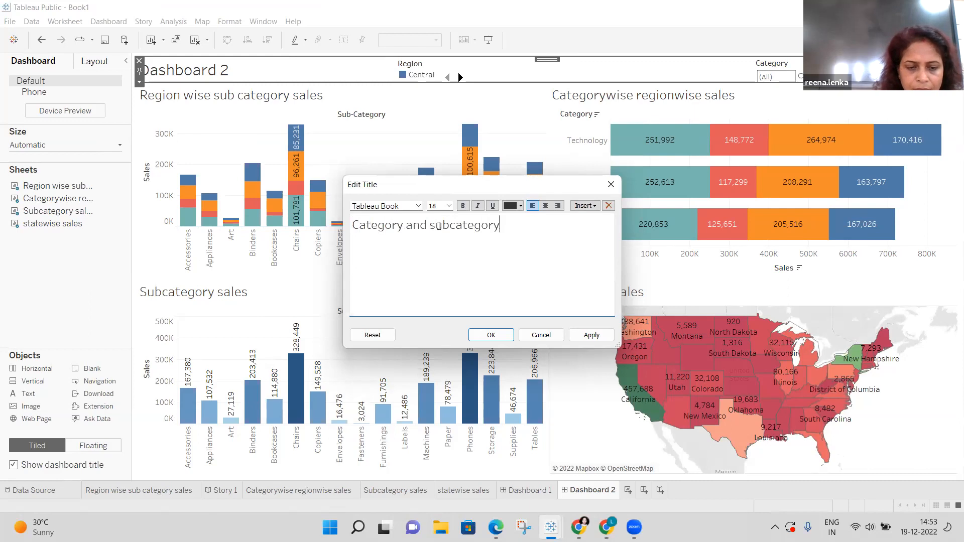
text(wis)
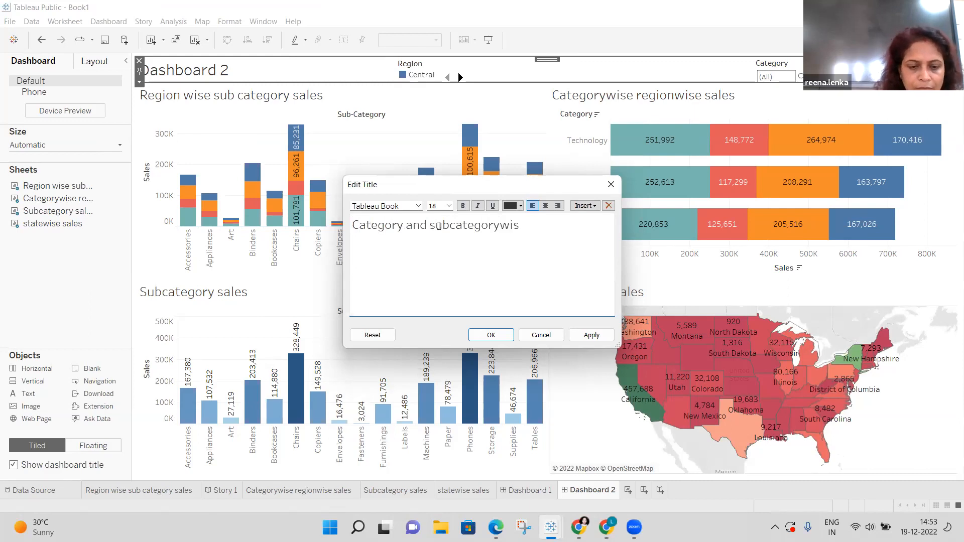
text(e Sales)
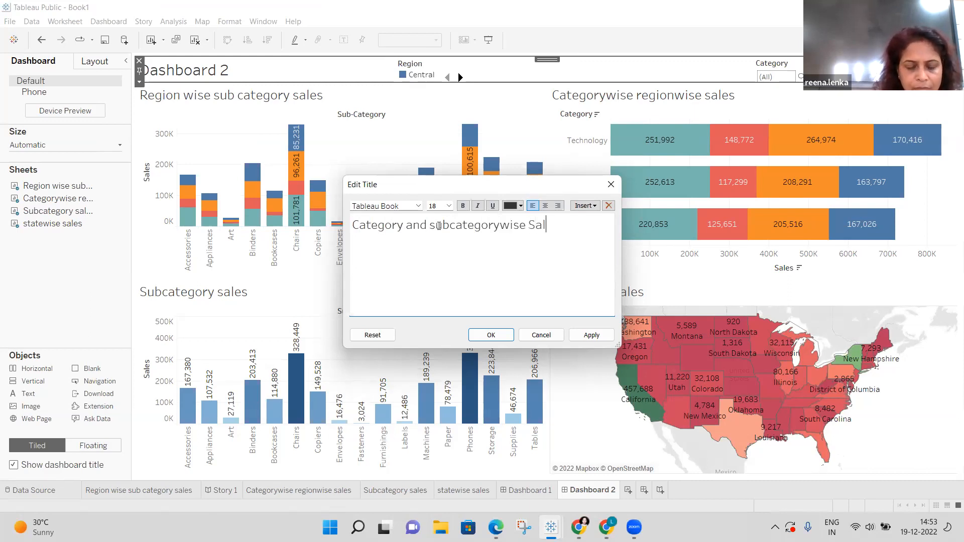
Confirm the new title and restore it as a tiled header above the four charts.
click(491, 335)
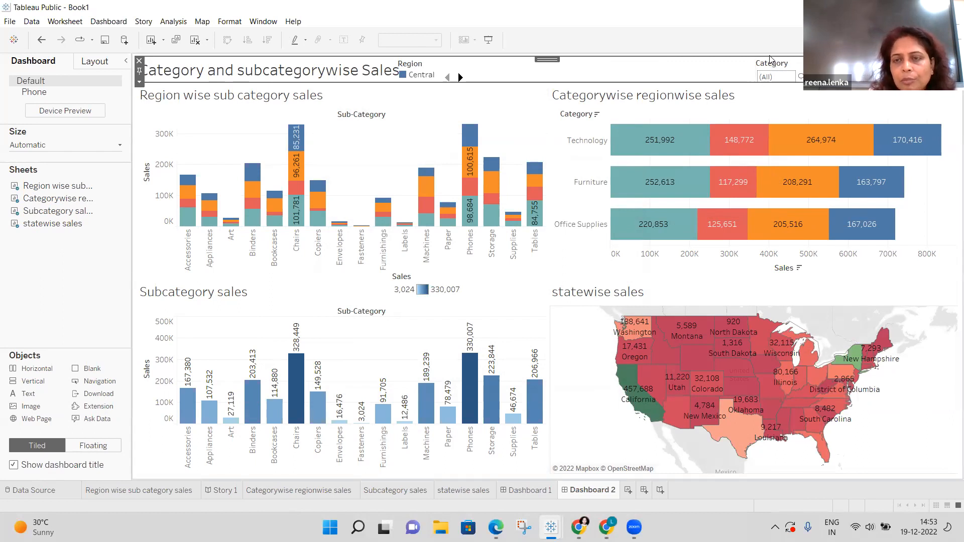
right_click(770, 58)
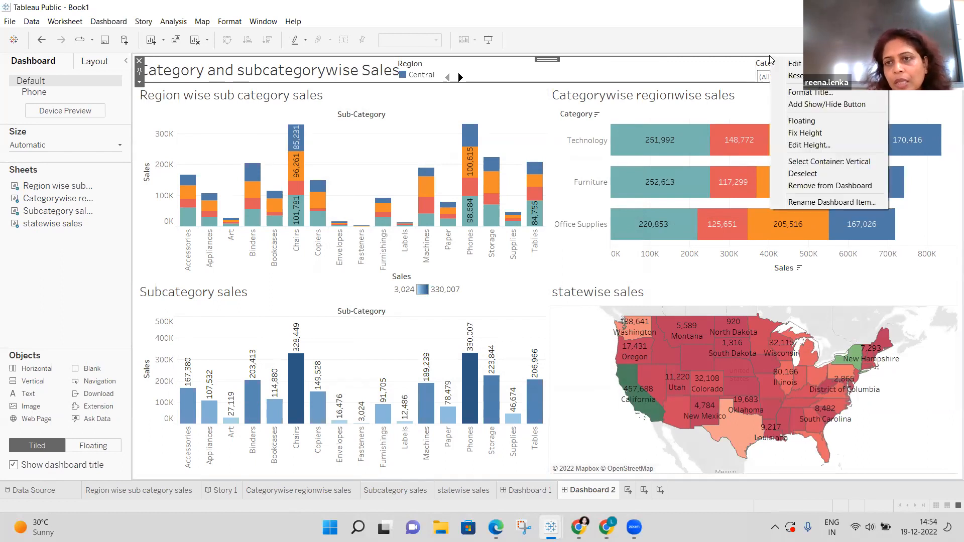
click(812, 123)
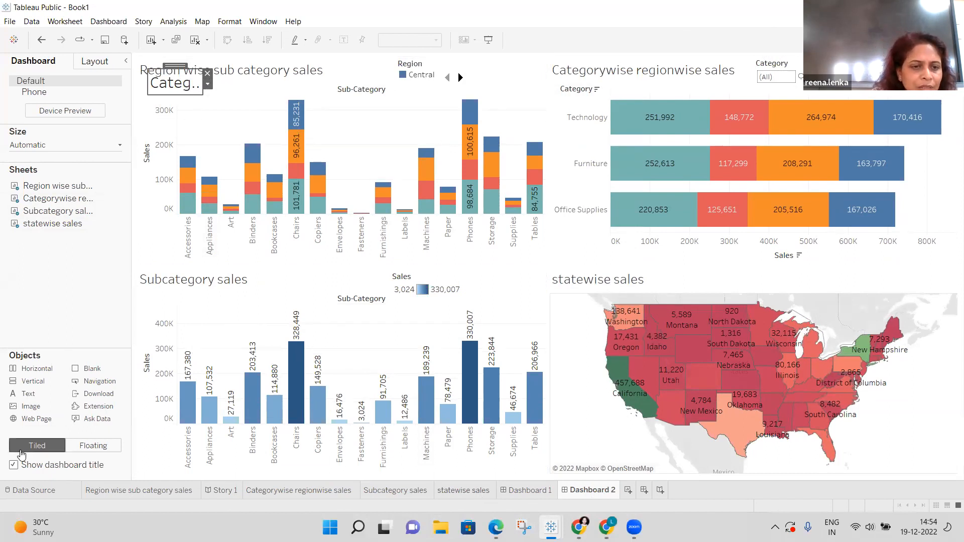
click(14, 463)
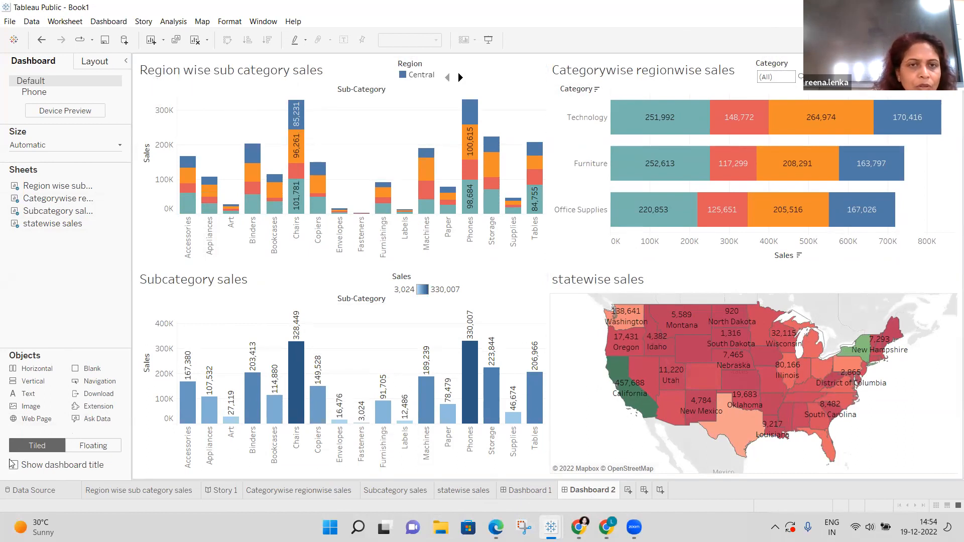
click(13, 464)
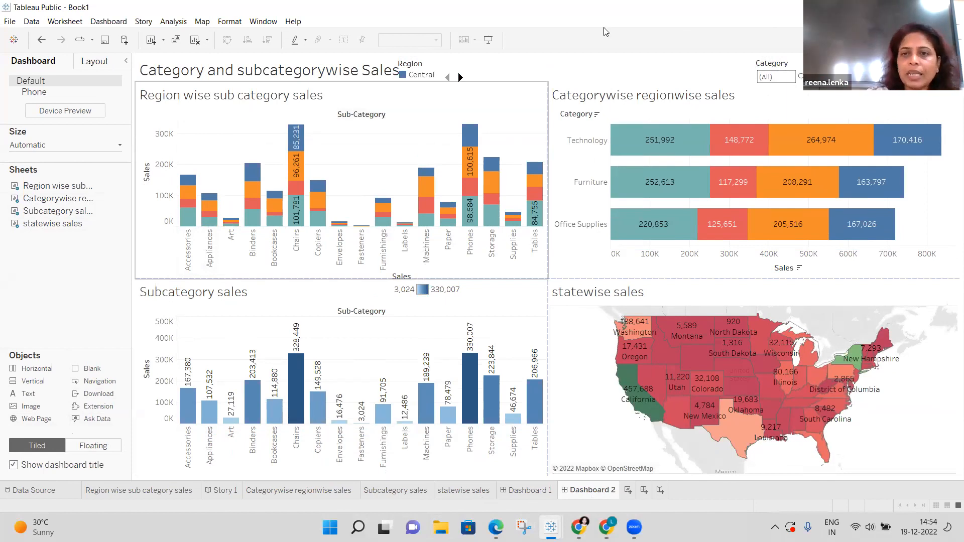
Test filtering by marking a Technology bar and Wyoming on the map, then select the upper container.
click(734, 138)
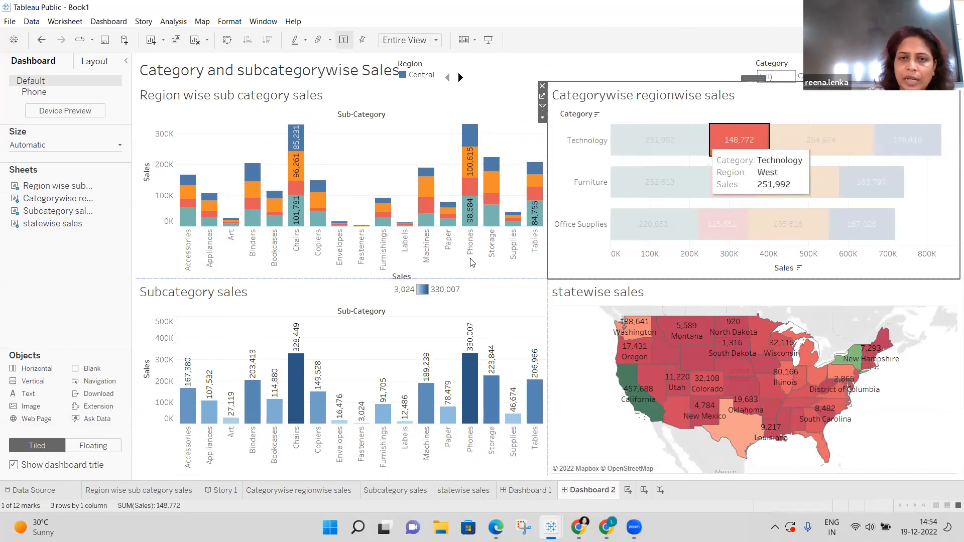
click(695, 352)
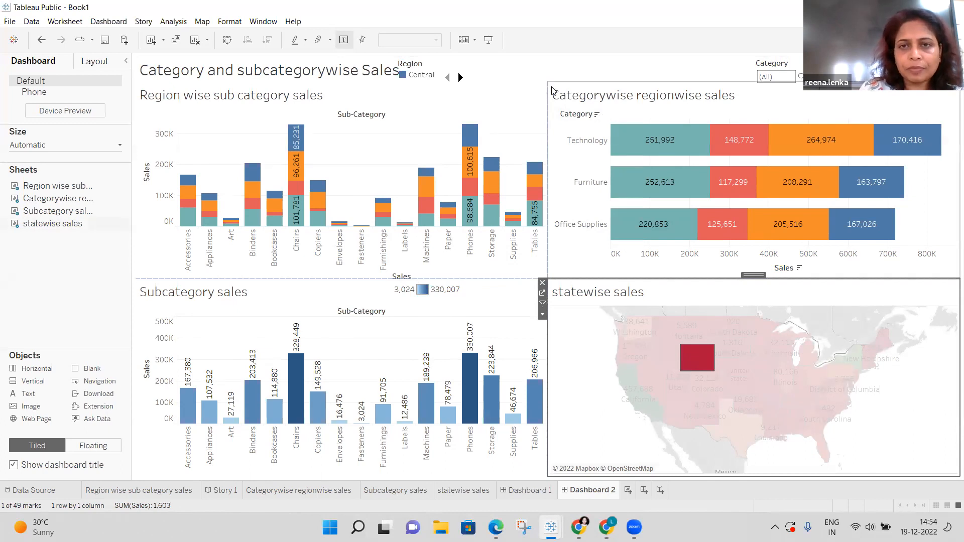
click(550, 83)
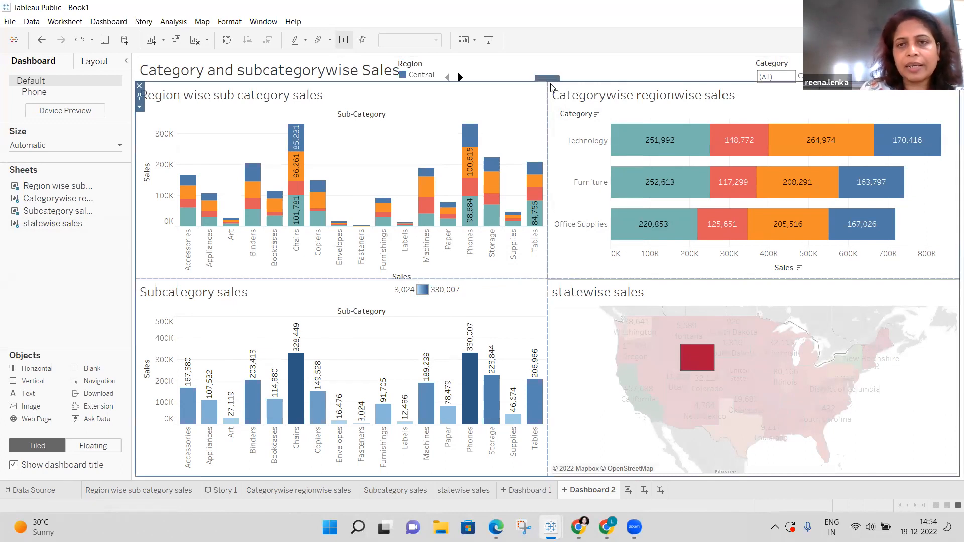
Work through the dashboard's container hierarchy to select the Region wise sub category sales chart.
right_click(552, 85)
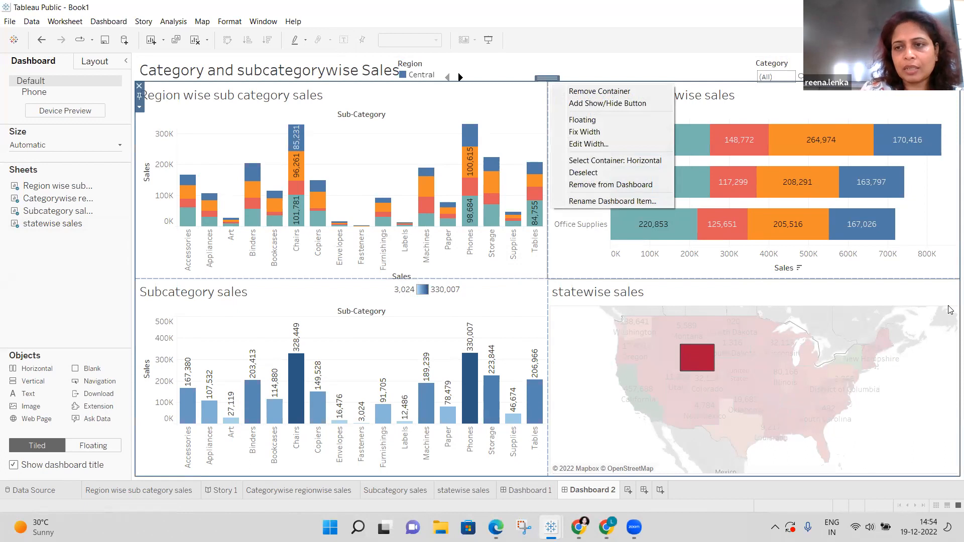
click(615, 161)
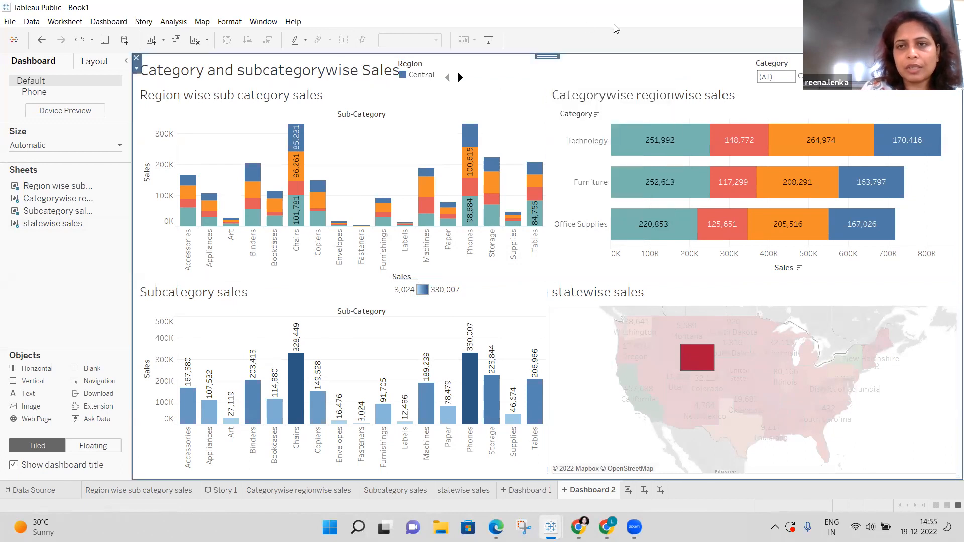
click(546, 88)
click(567, 79)
click(567, 80)
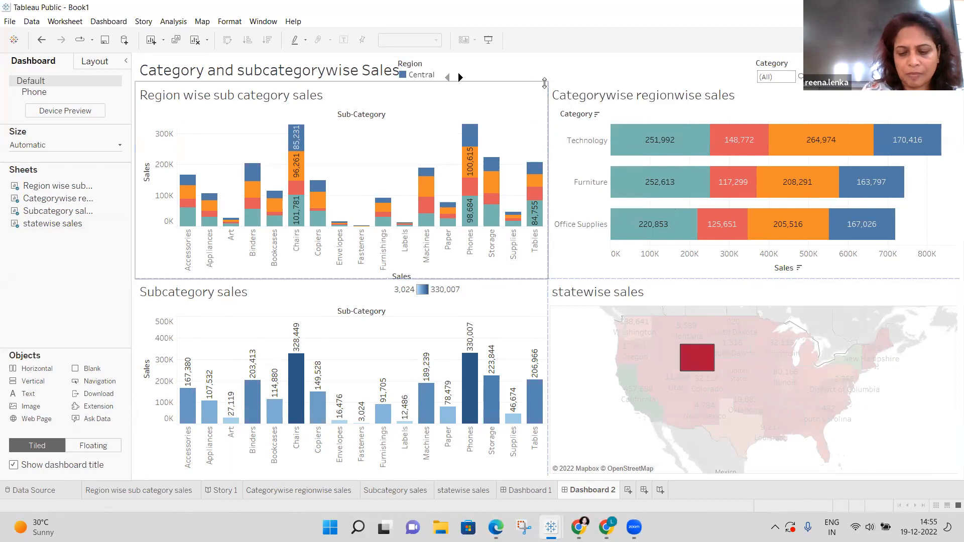
right_click(546, 86)
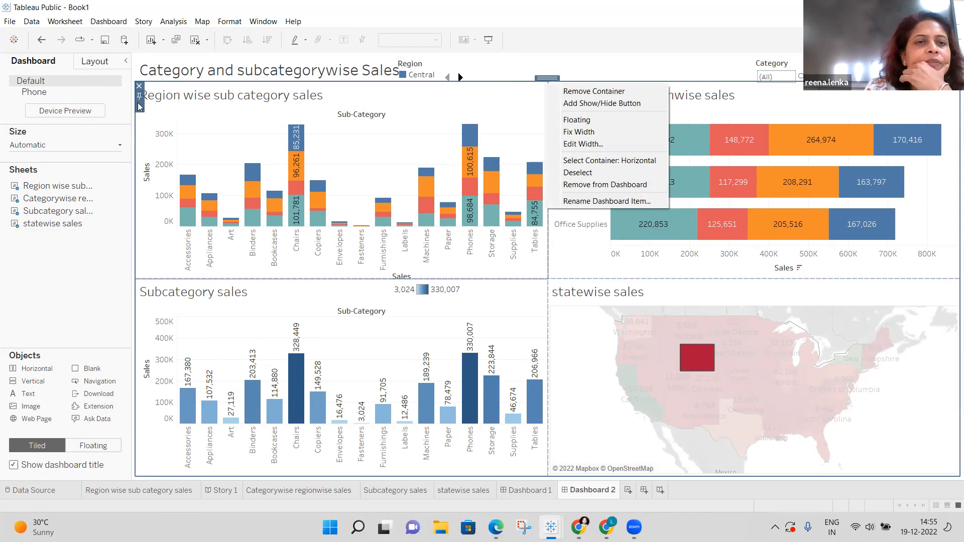
click(719, 62)
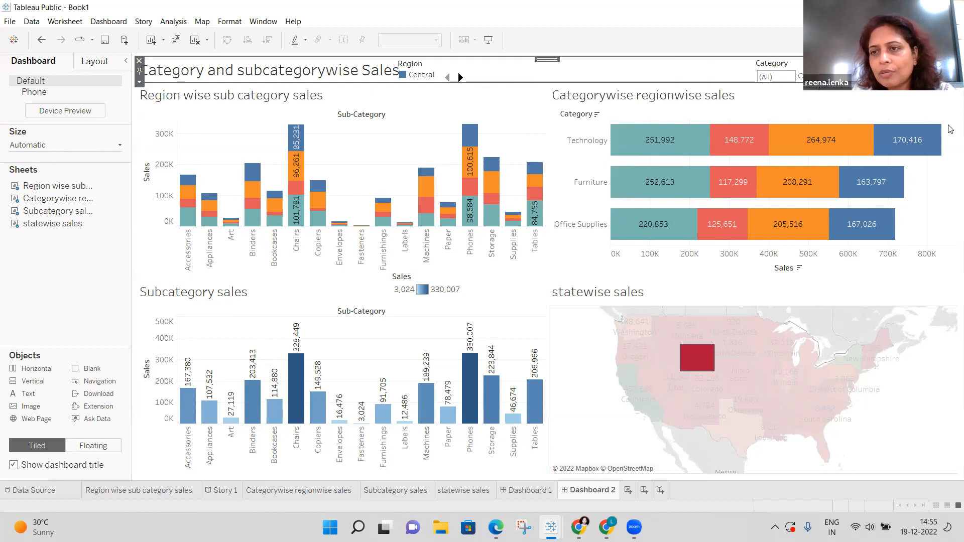
right_click(950, 95)
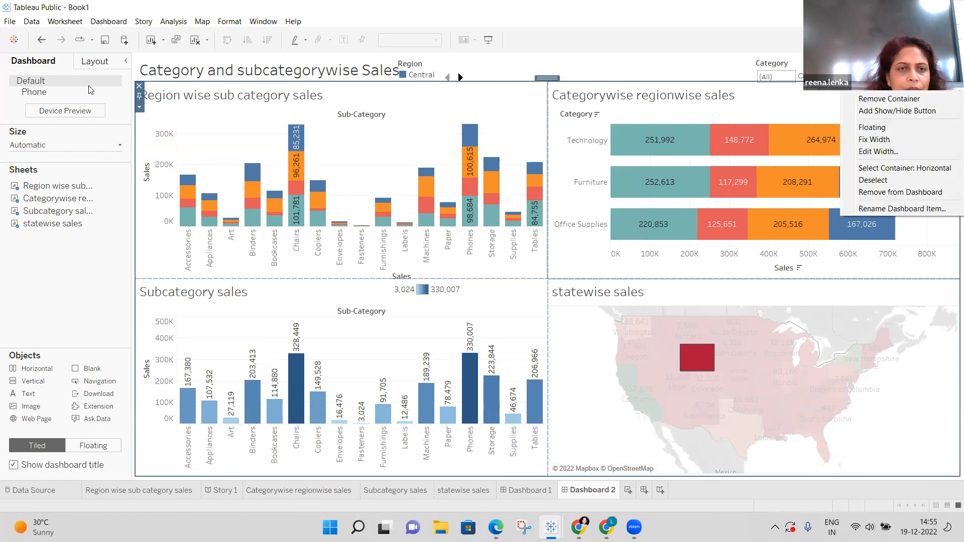
click(139, 107)
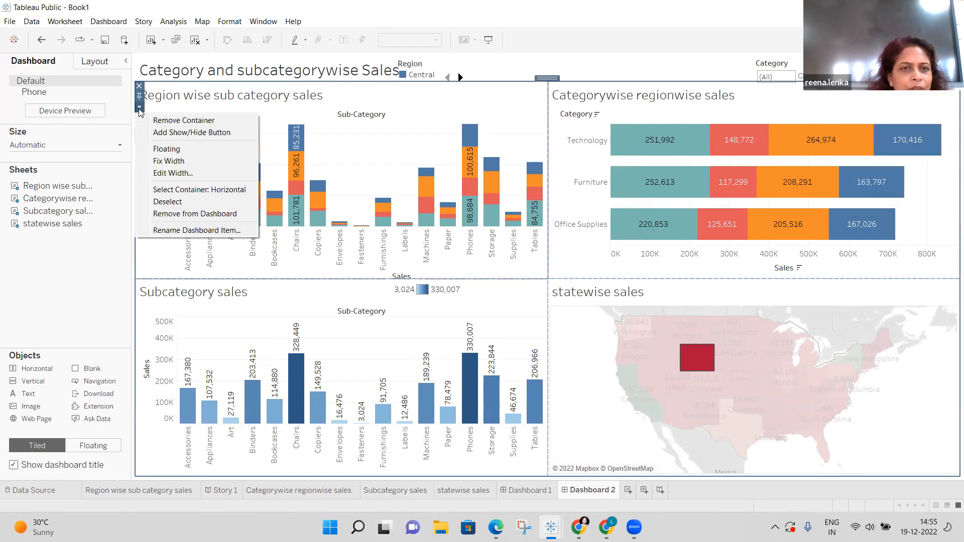
click(115, 183)
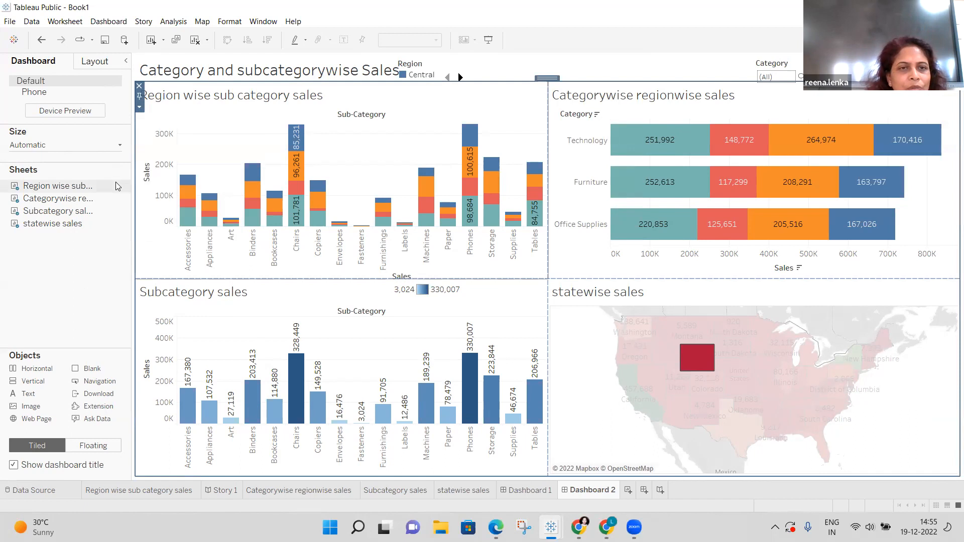
click(562, 136)
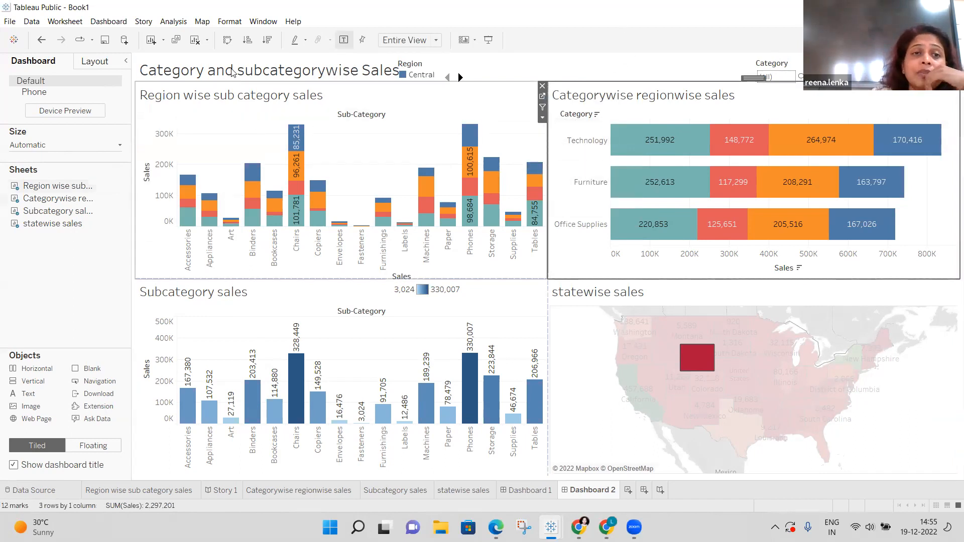
click(137, 102)
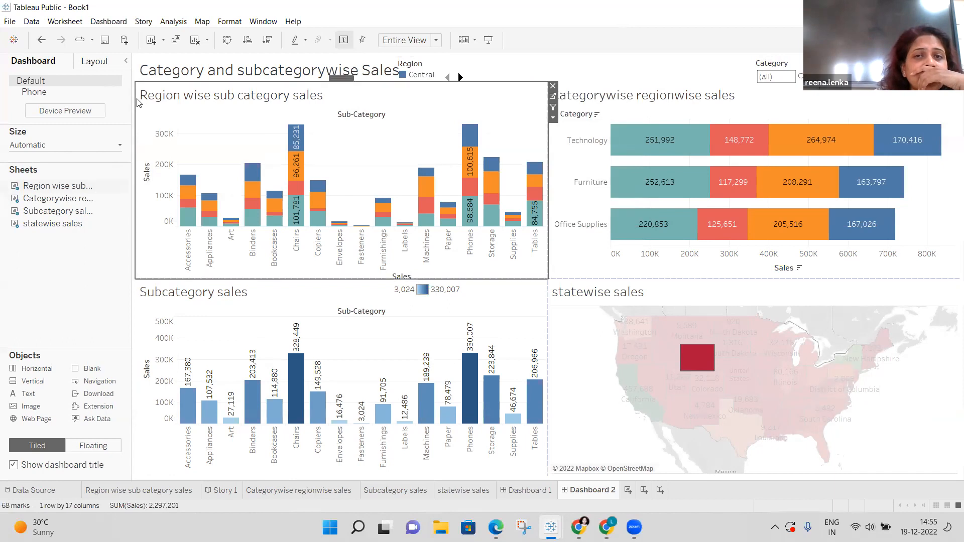
Remove the Region wise sub category sales chart, undo the removal, and set it as a filter.
click(553, 87)
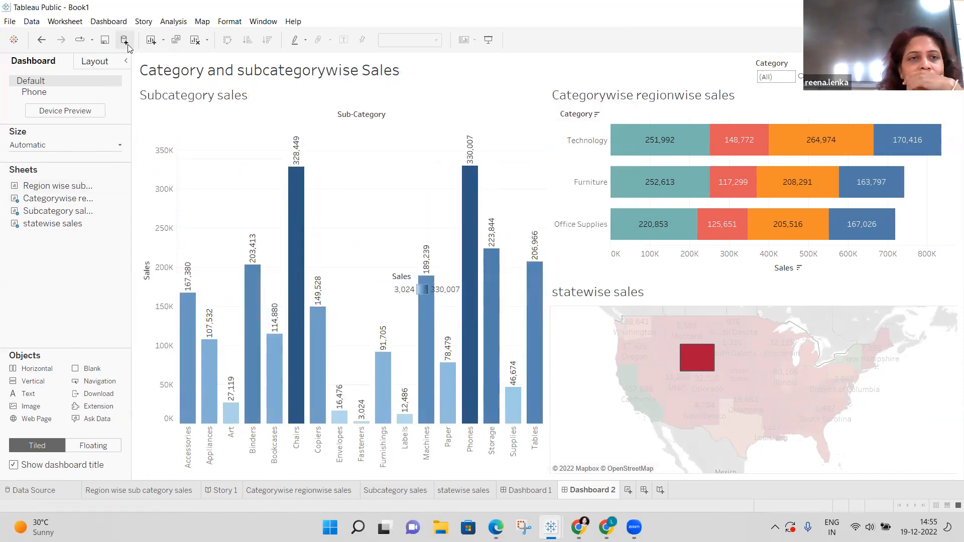
click(40, 45)
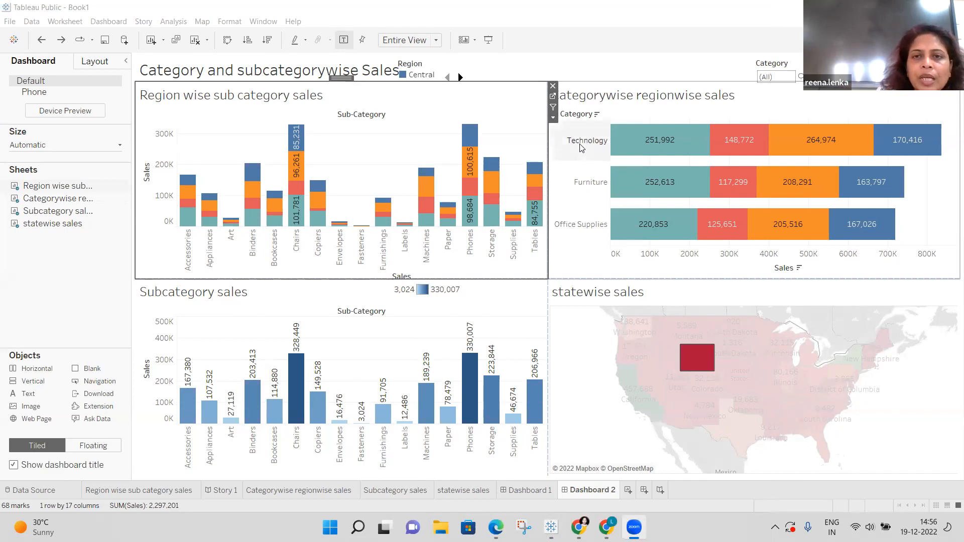
click(552, 104)
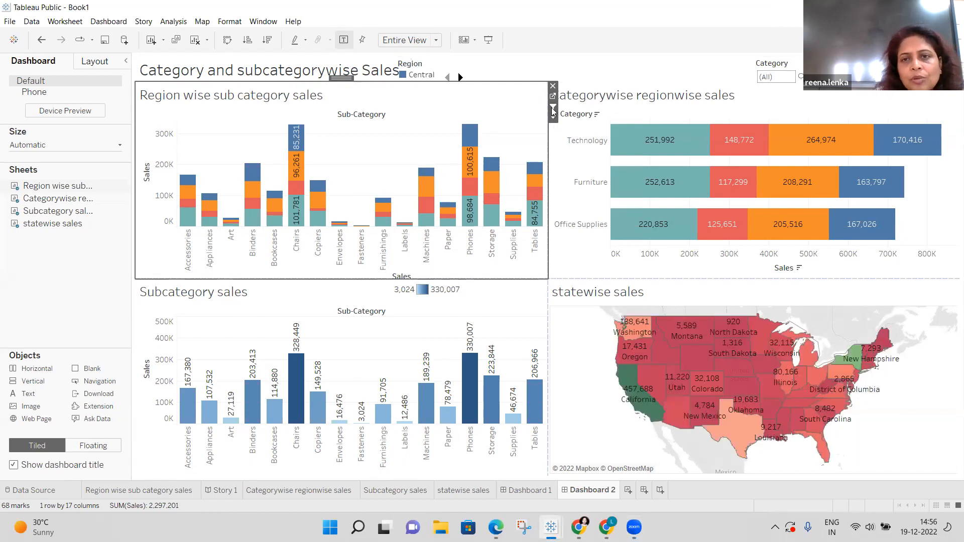
Select the Categorywise regionwise and Region wise sub category sales charts in turn.
click(578, 95)
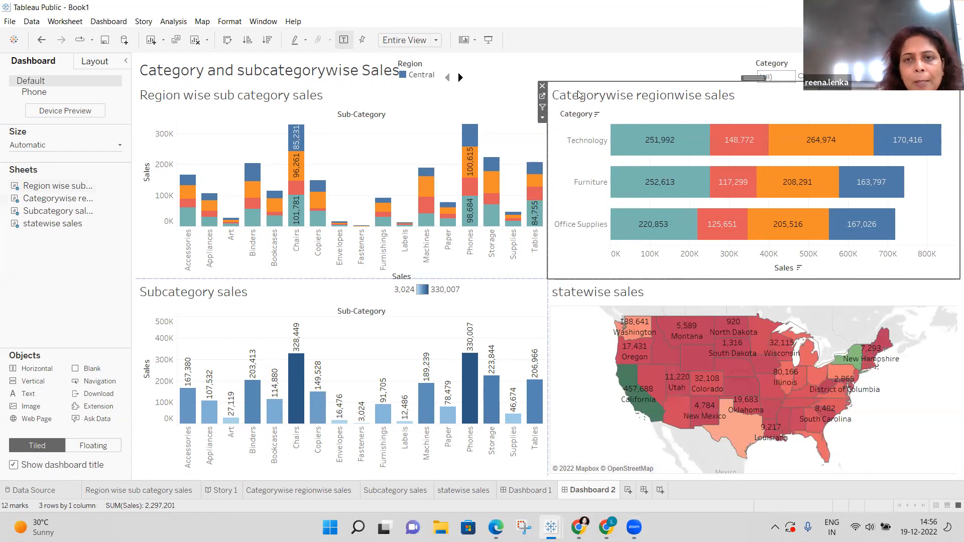
click(655, 81)
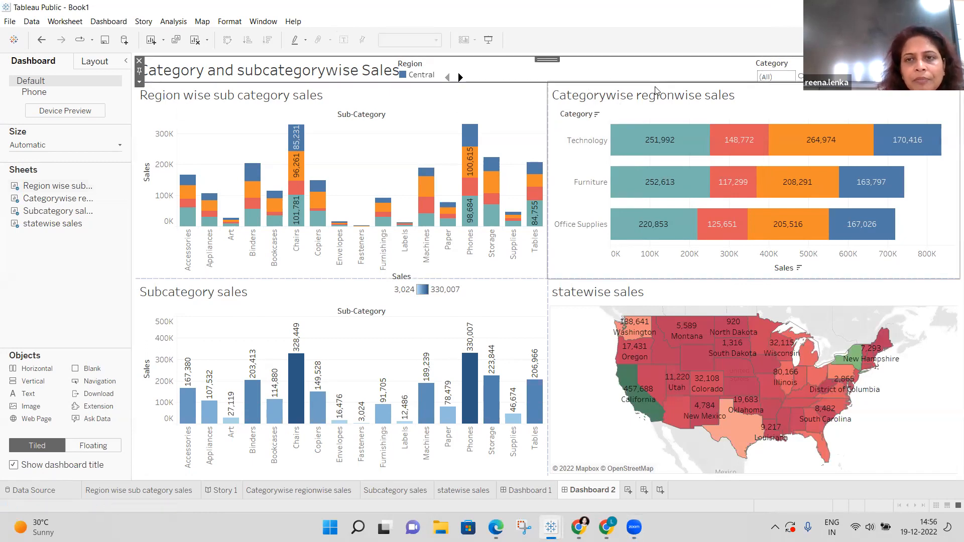
click(654, 83)
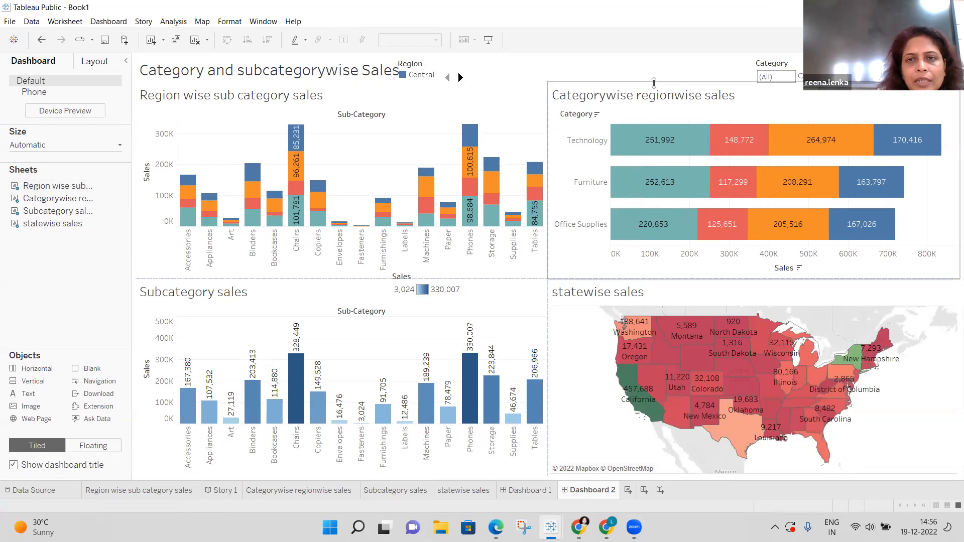
click(535, 95)
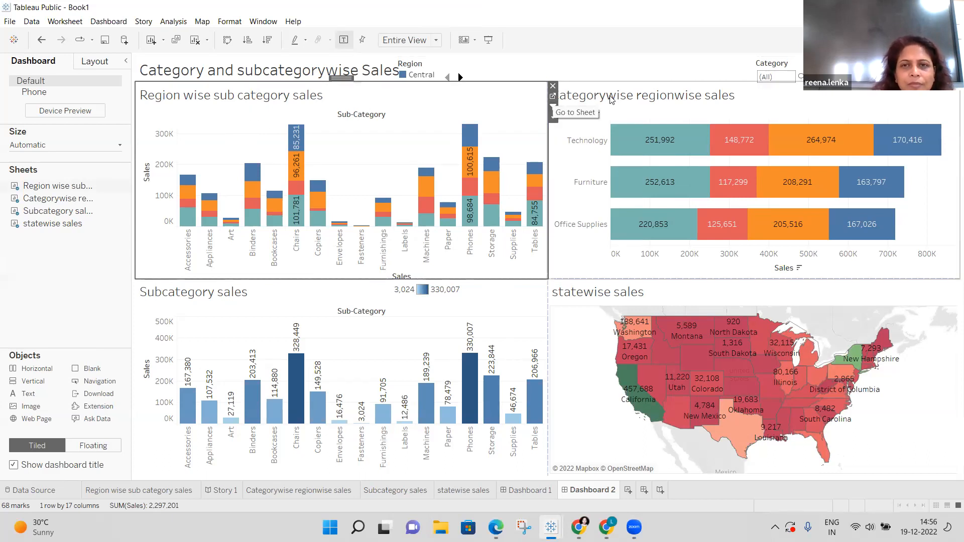
click(617, 83)
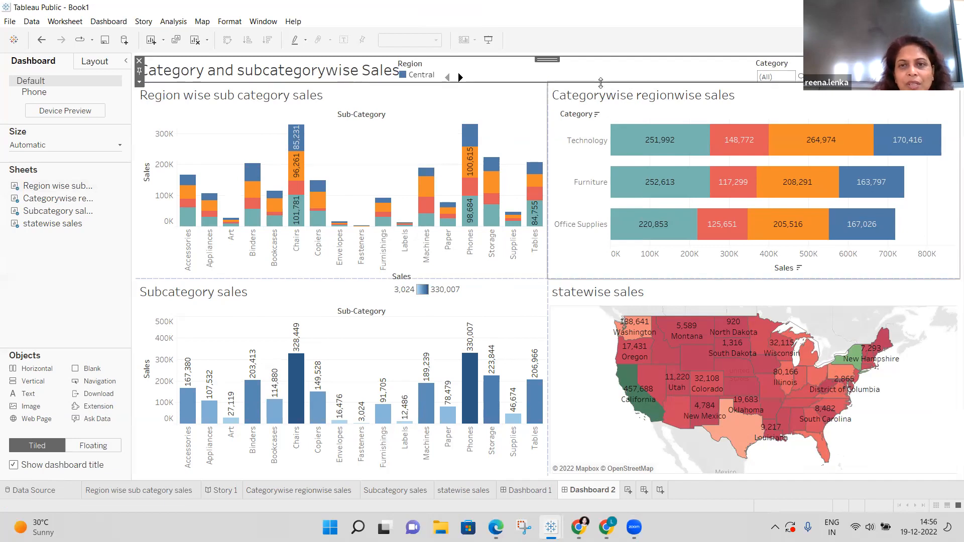
click(602, 83)
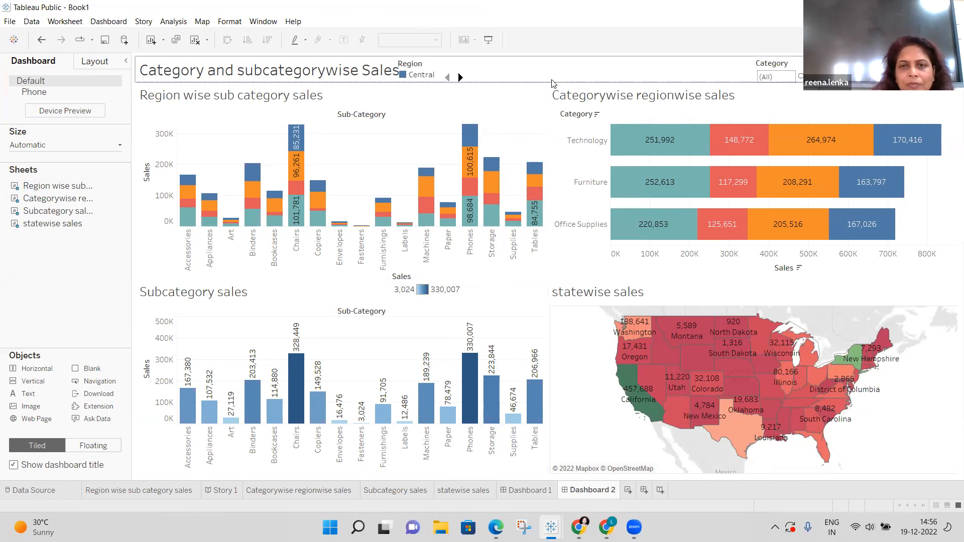
click(552, 83)
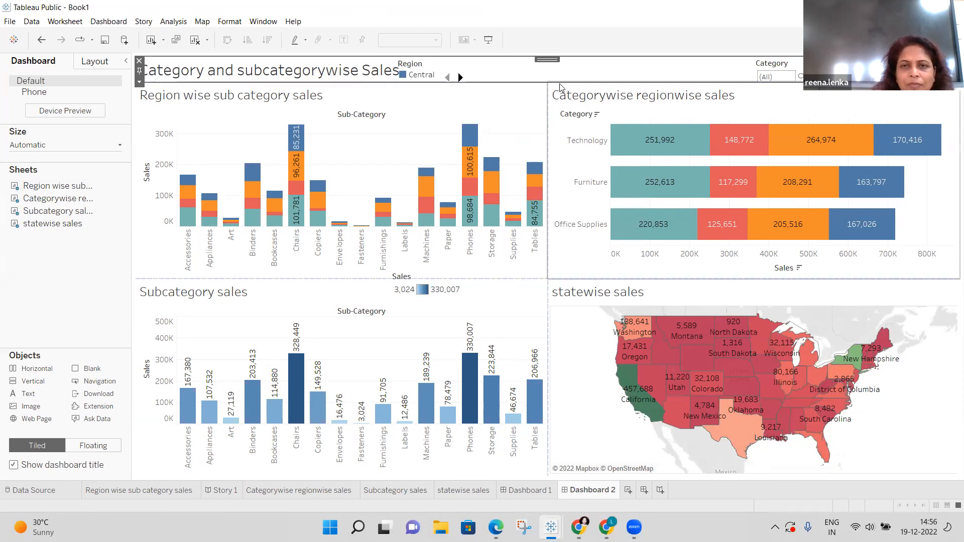
click(559, 83)
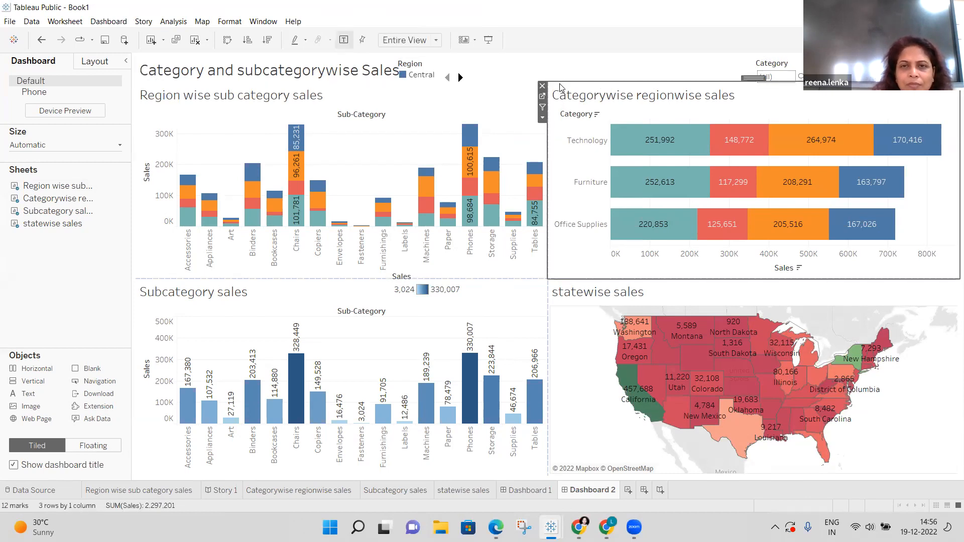
click(545, 106)
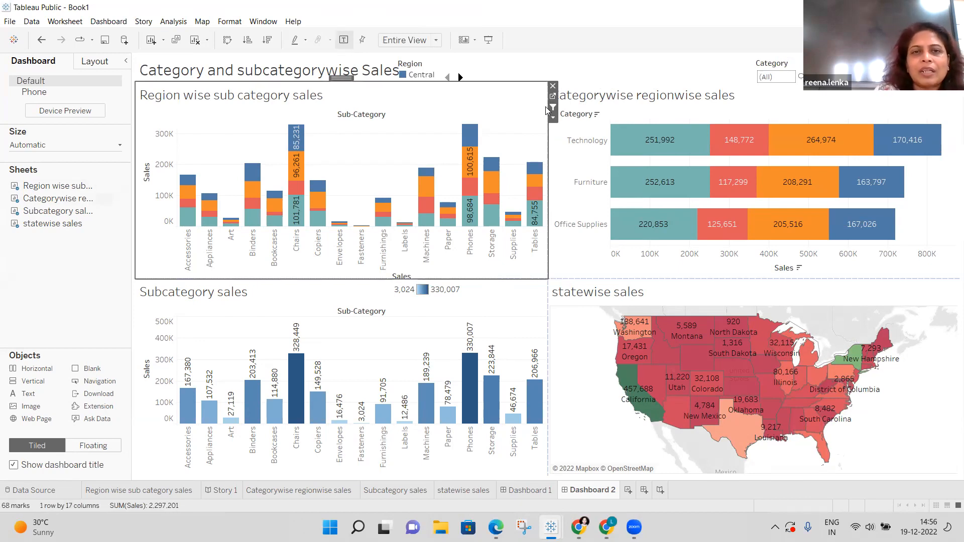
Set the Subcategory sales chart to Use as Filter.
click(547, 308)
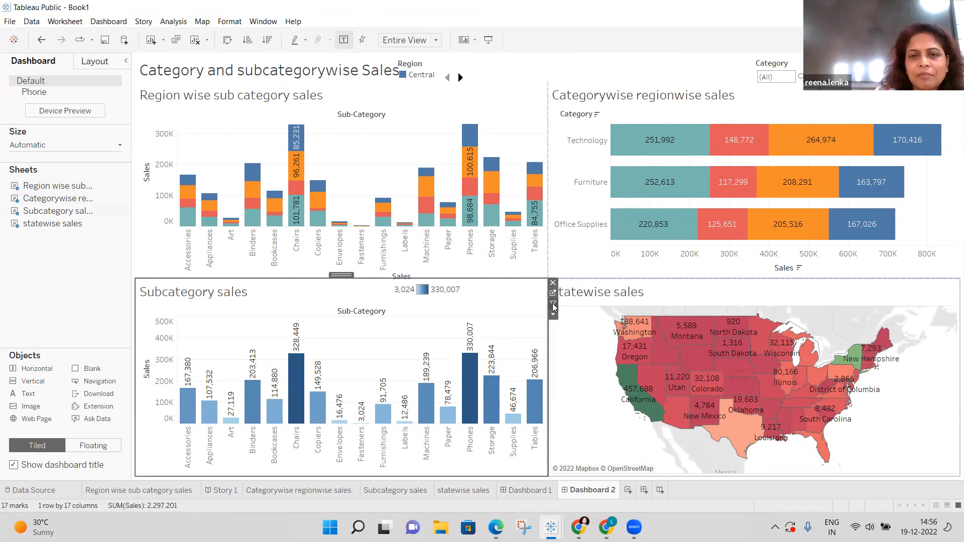
click(553, 305)
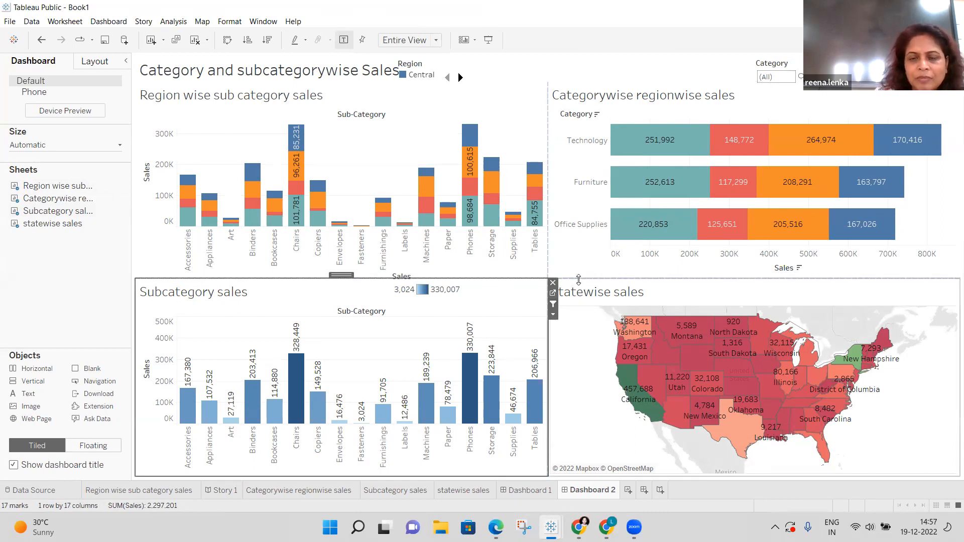
click(580, 279)
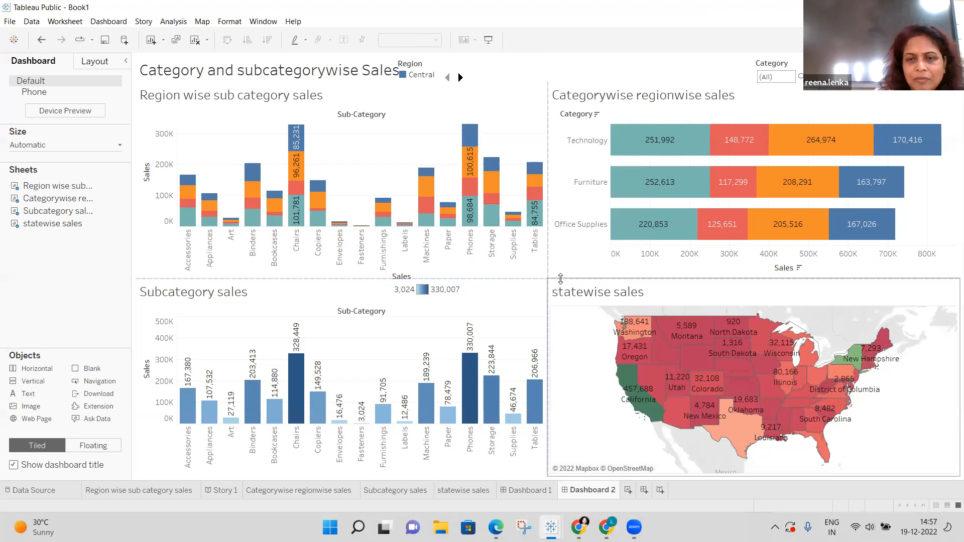
click(498, 293)
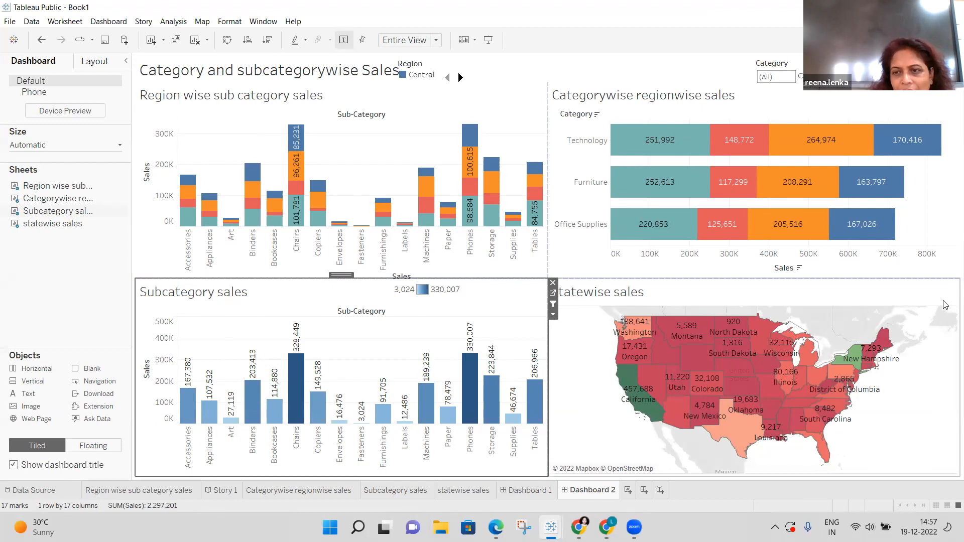
click(950, 279)
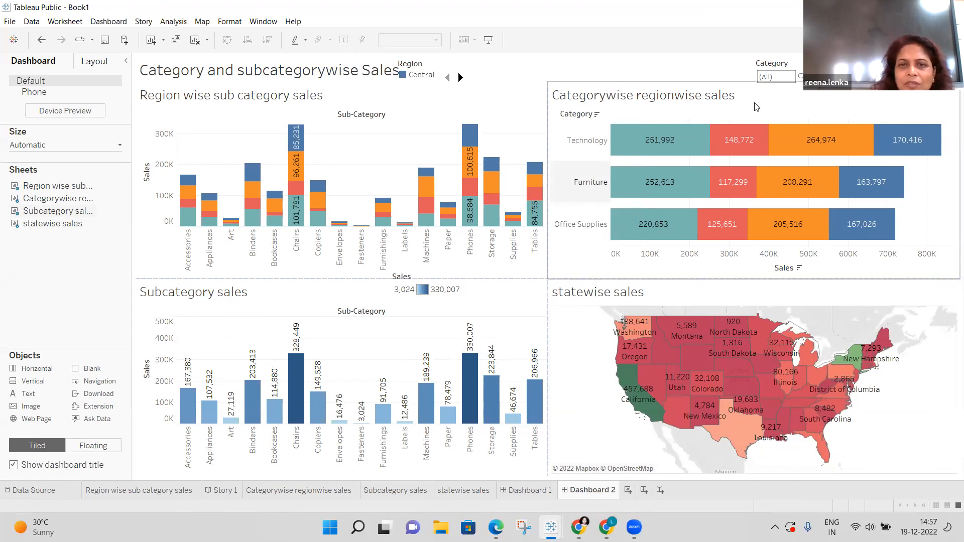
Make Categorywise regionwise sales a filter and mark the Technology East bar (264,974).
click(510, 112)
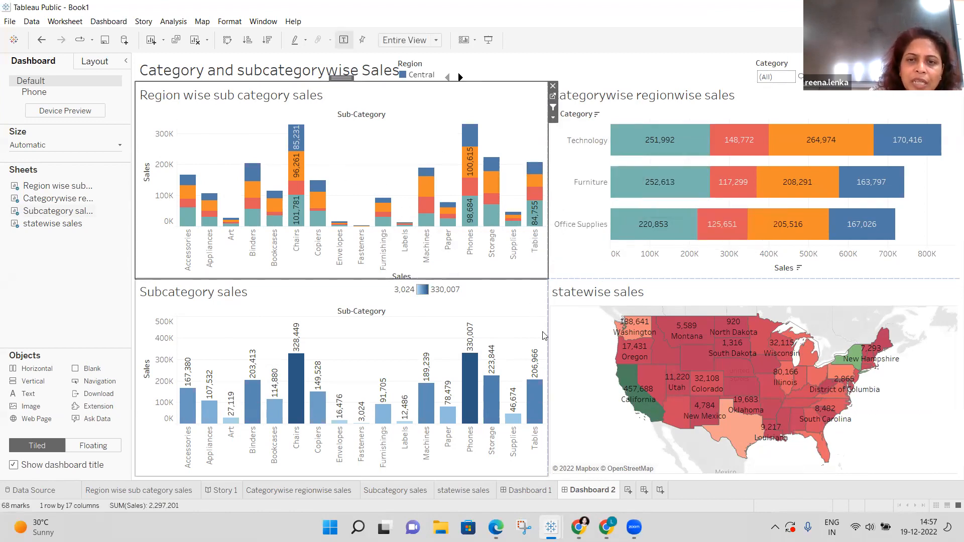
right_click(558, 279)
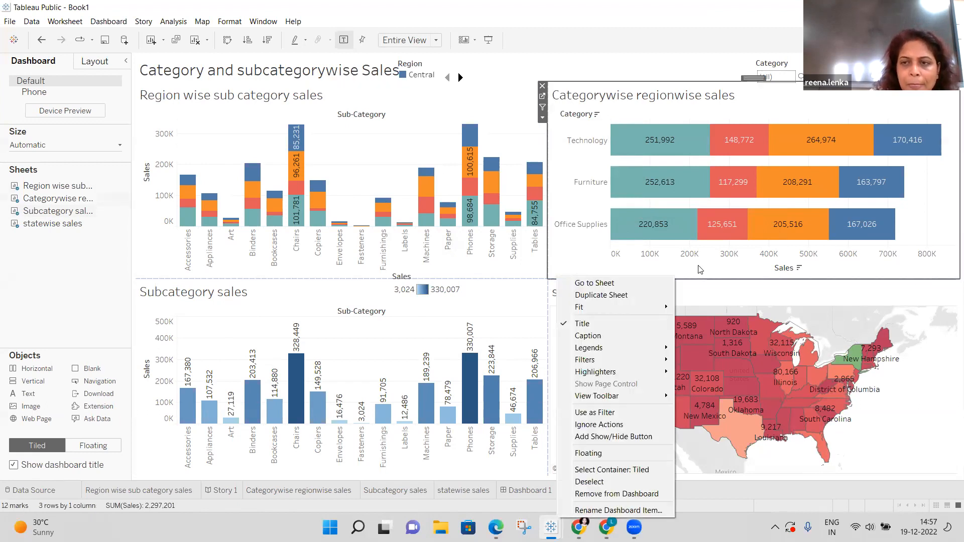
click(951, 238)
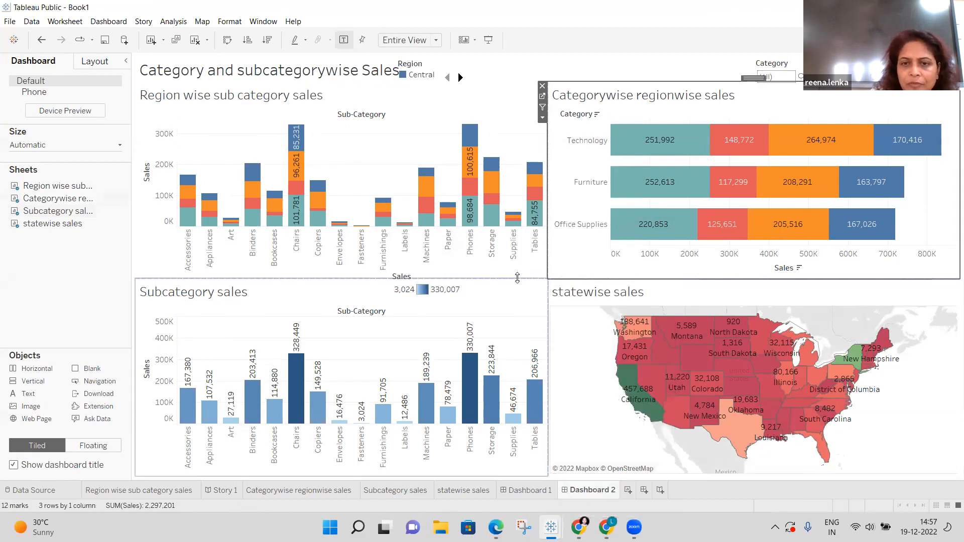
click(546, 291)
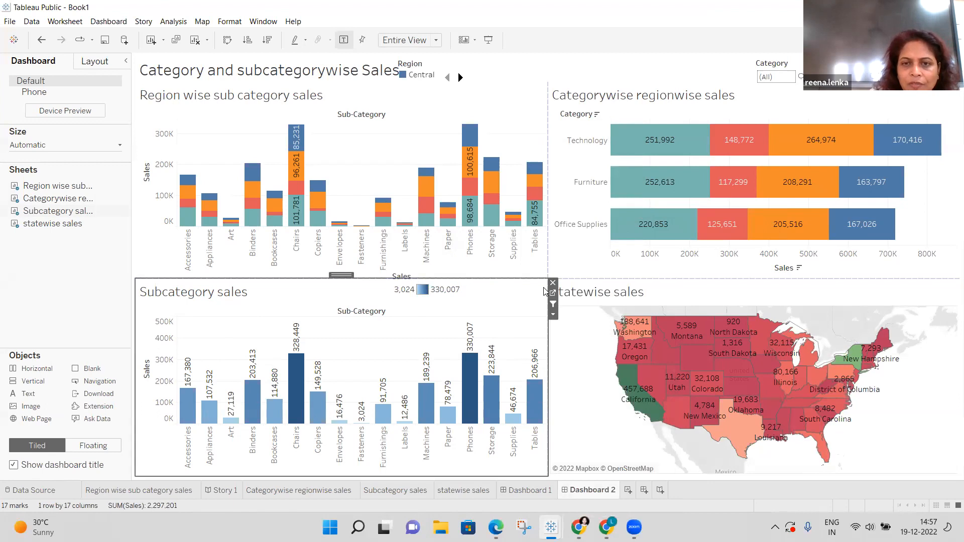
click(545, 89)
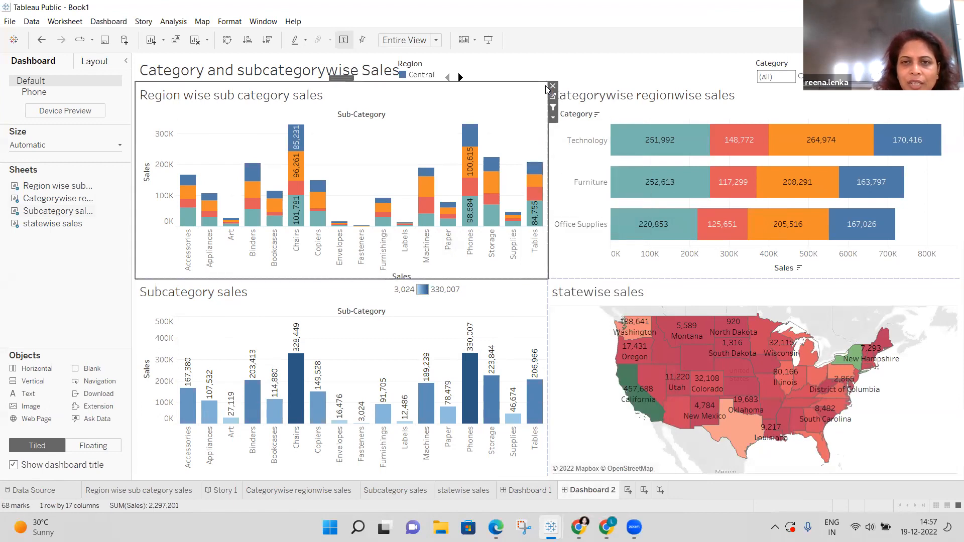
click(548, 317)
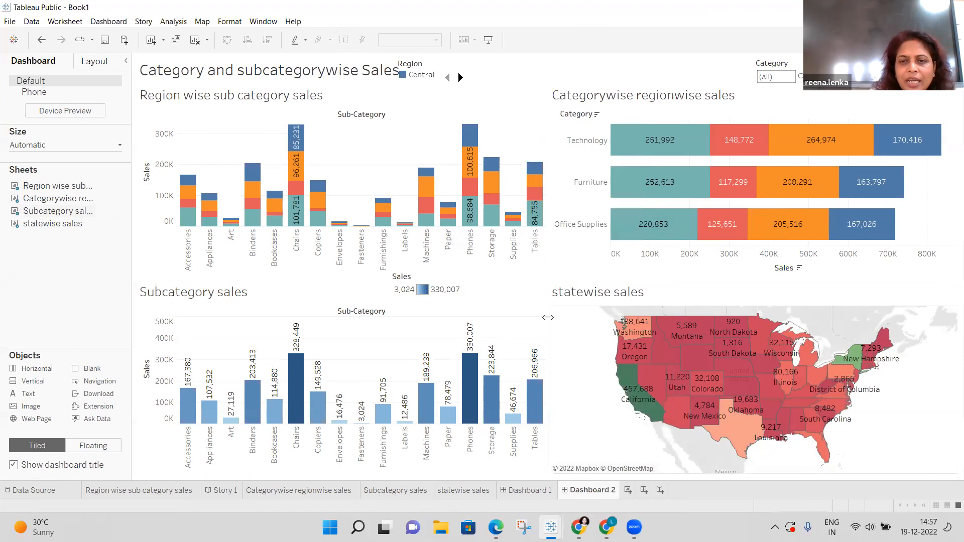
click(799, 145)
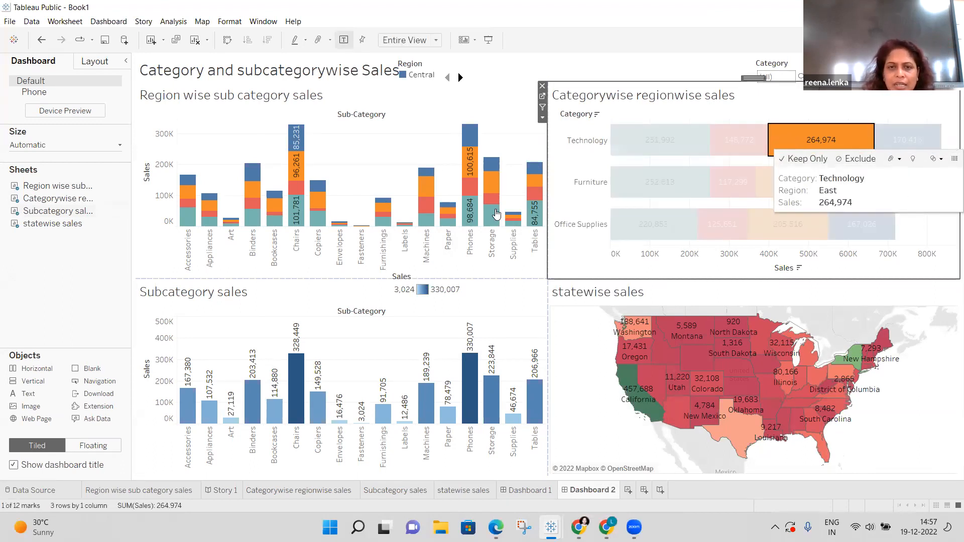
Test the filter actions by selecting the Phones/South bar, Alabama on the map, then the Chairs/South bar.
click(466, 194)
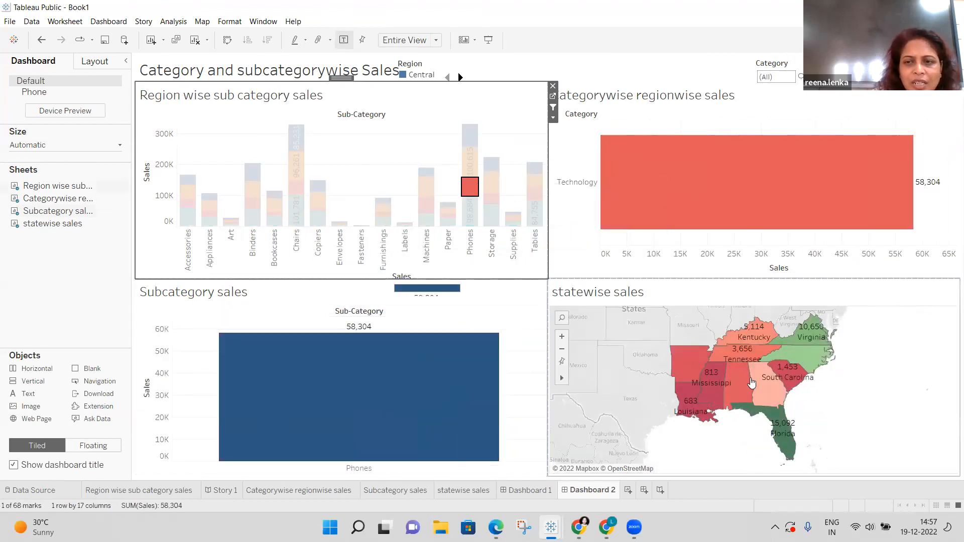
click(743, 383)
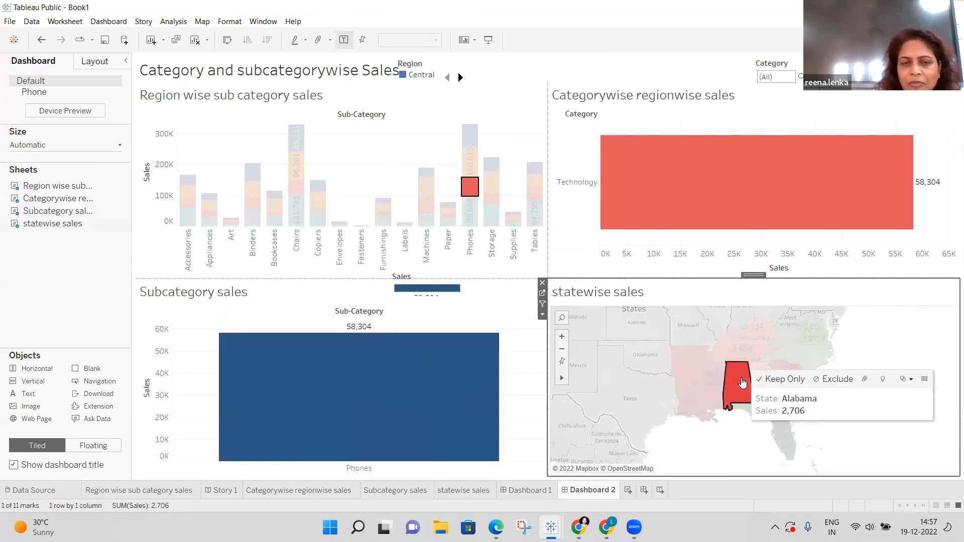
click(301, 186)
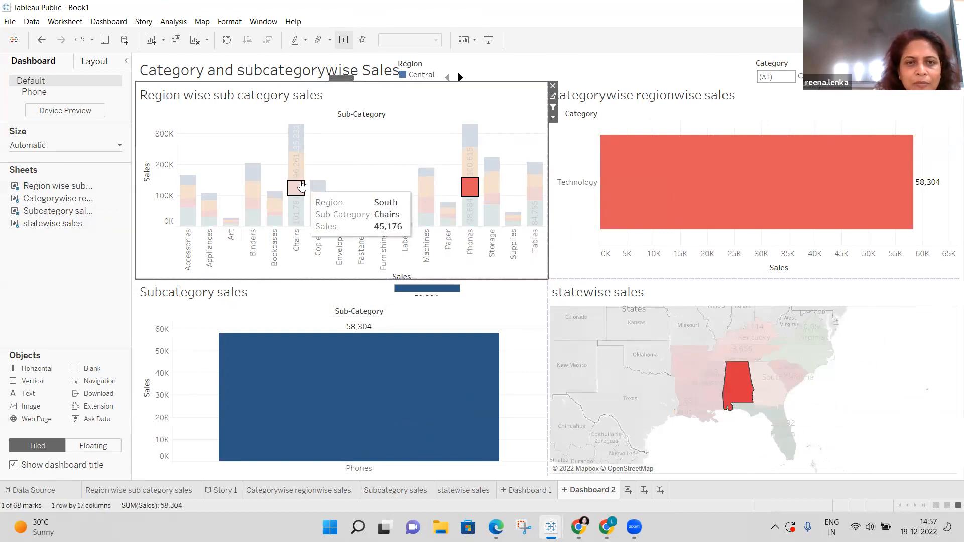
click(302, 186)
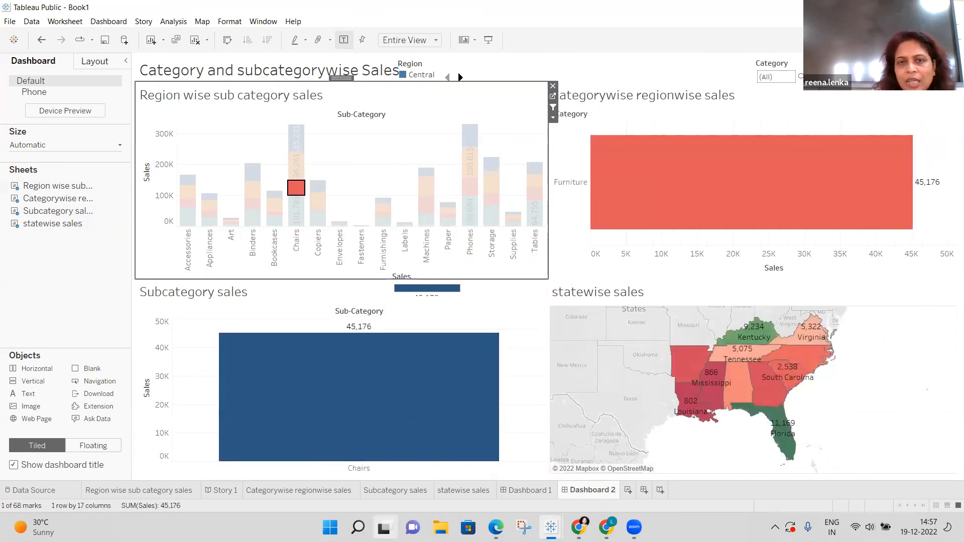
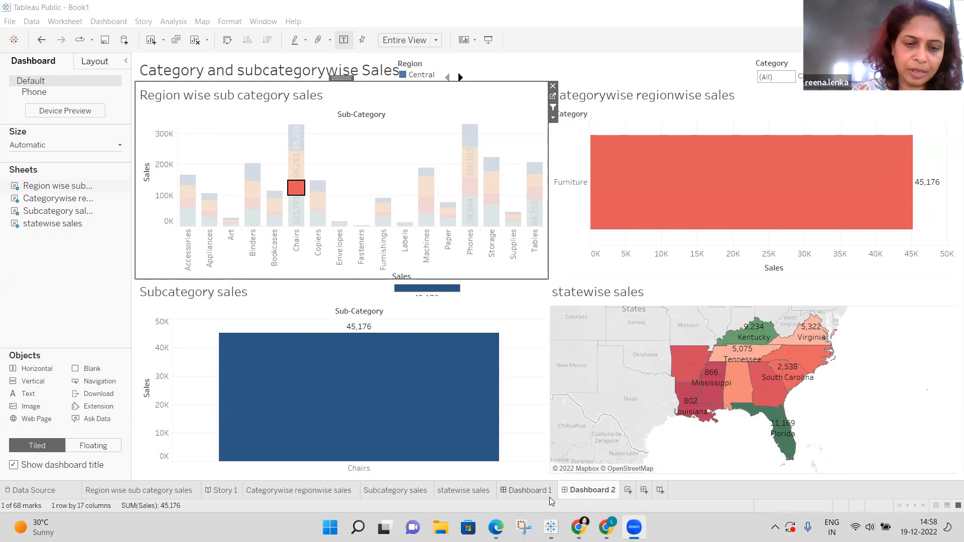
Adjust the sound volume and undo the previous dashboard selection.
key(XF86AudioRaiseVolume)
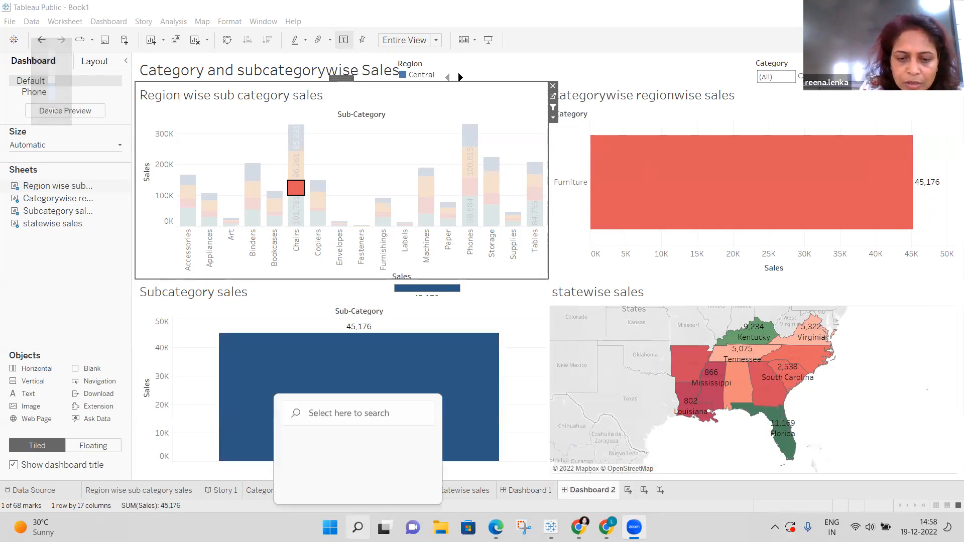
click(358, 527)
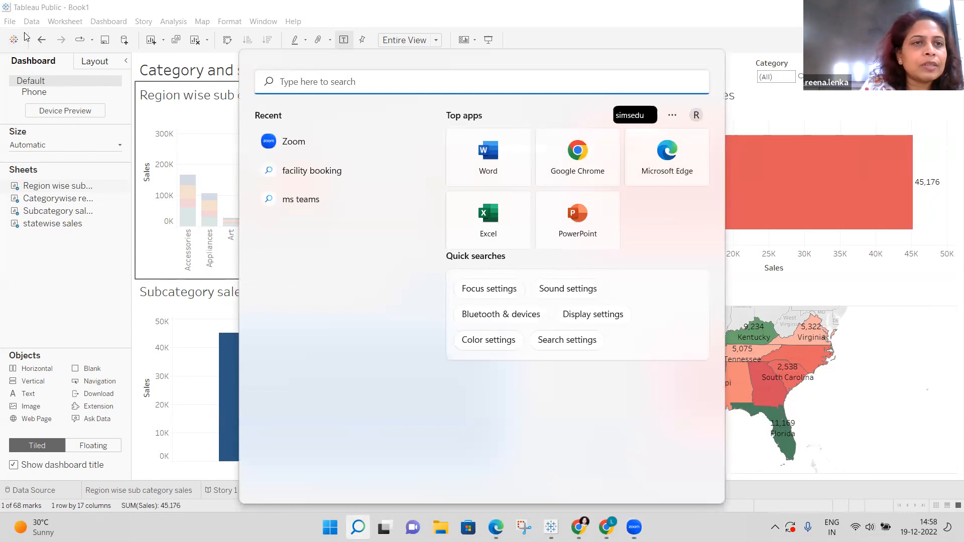
click(39, 41)
click(39, 41)
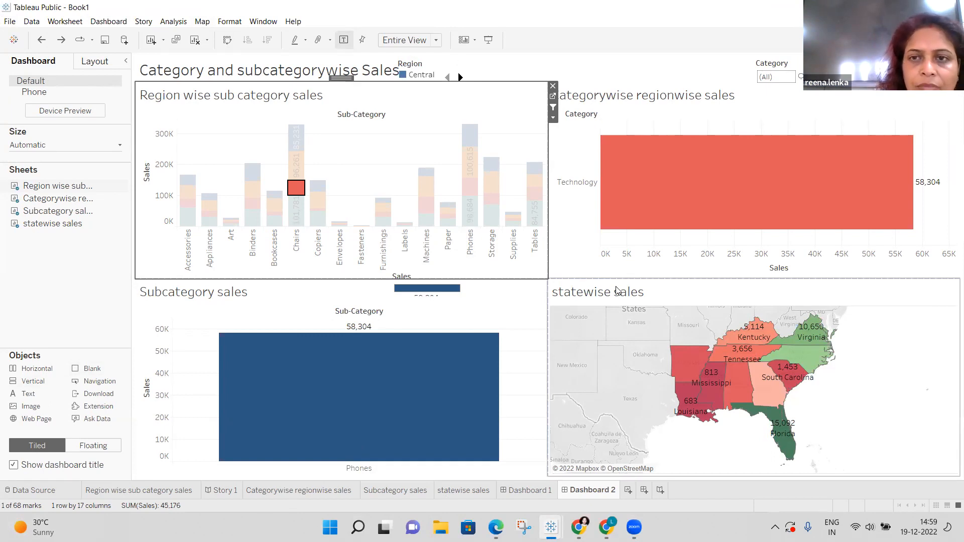
key(XF86AudioMute)
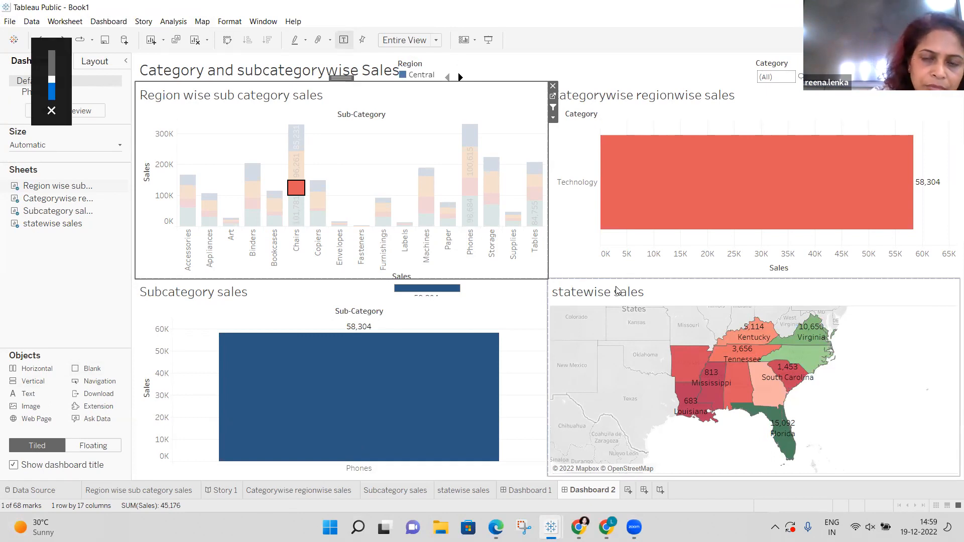
key(XF86AudioMute)
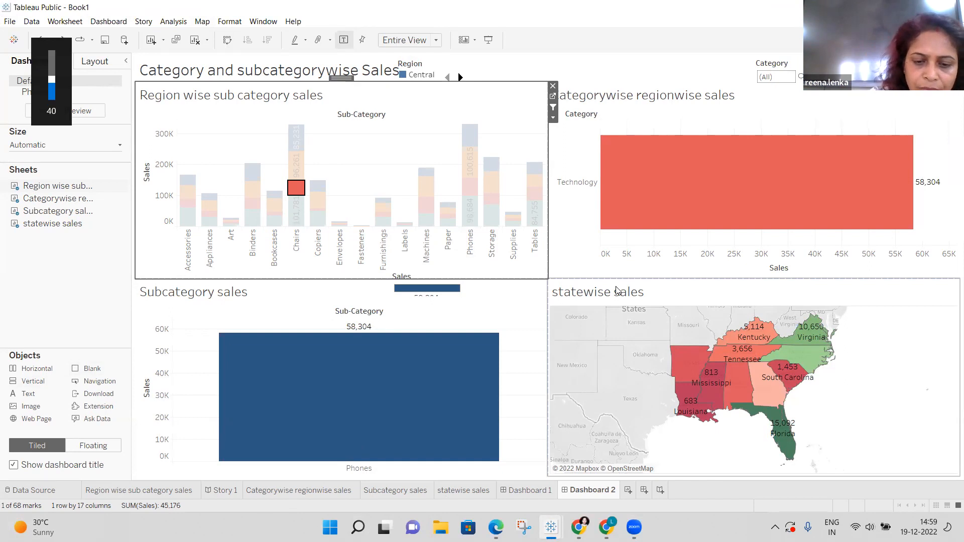
key(XF86AudioLowerVolume)
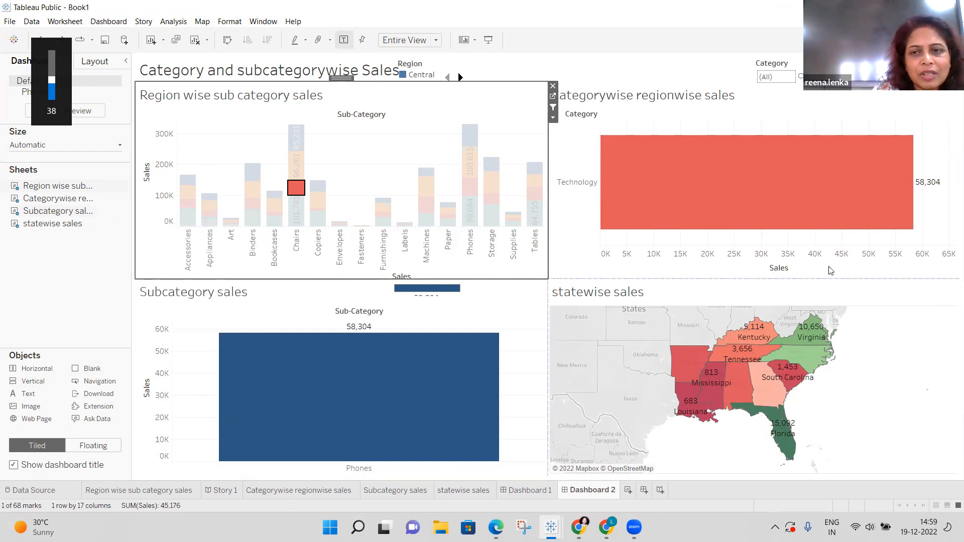
Try the South Accessories, South Technology and Central Phones selections, then undo back to unfiltered.
click(193, 205)
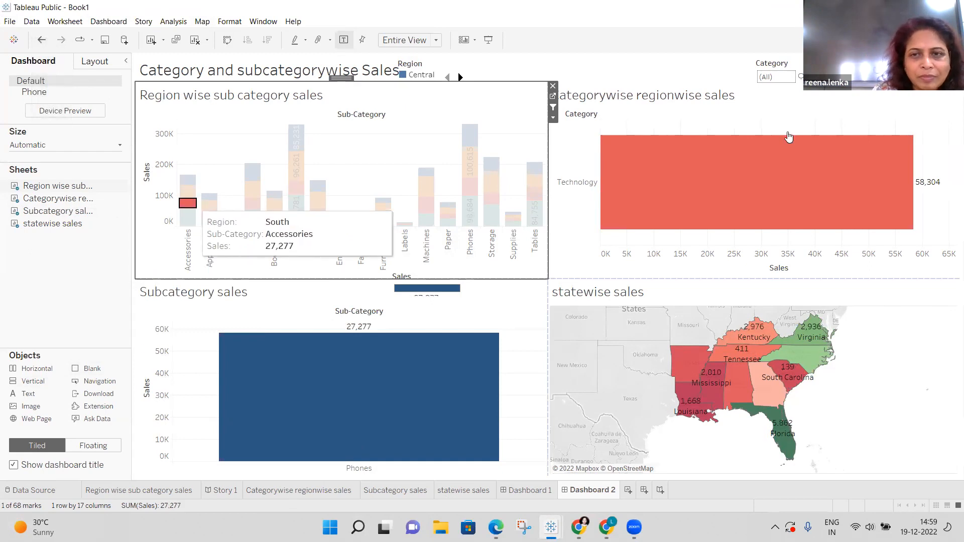
click(751, 160)
click(469, 134)
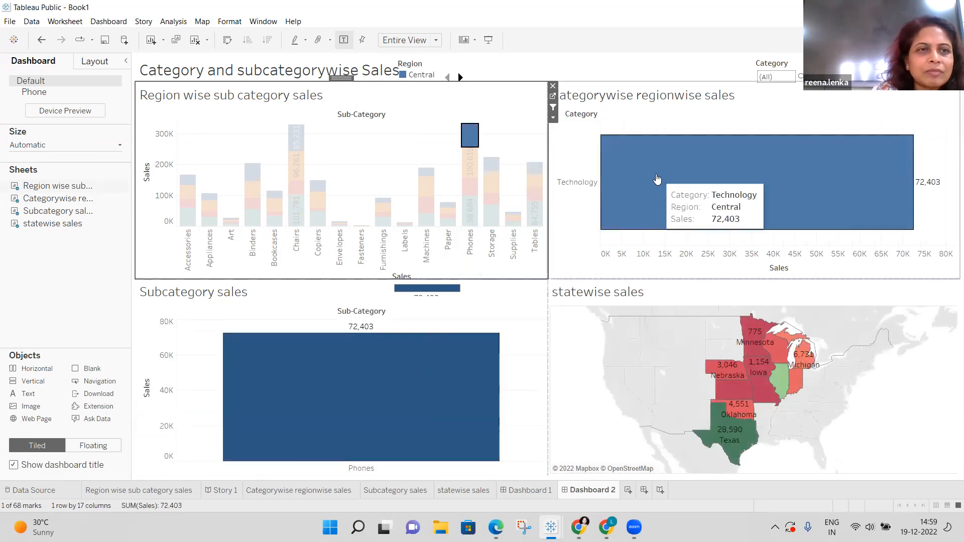
click(656, 181)
click(40, 41)
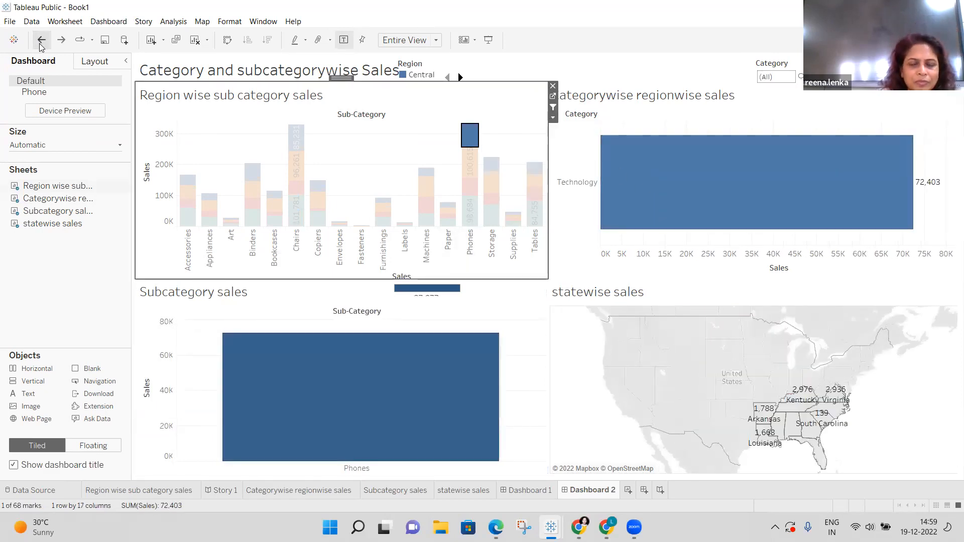
click(41, 41)
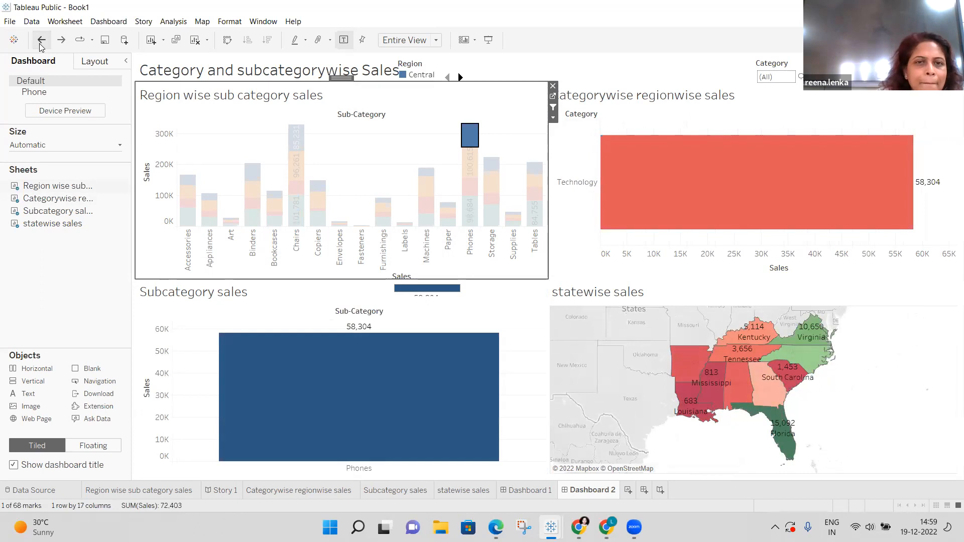
click(41, 42)
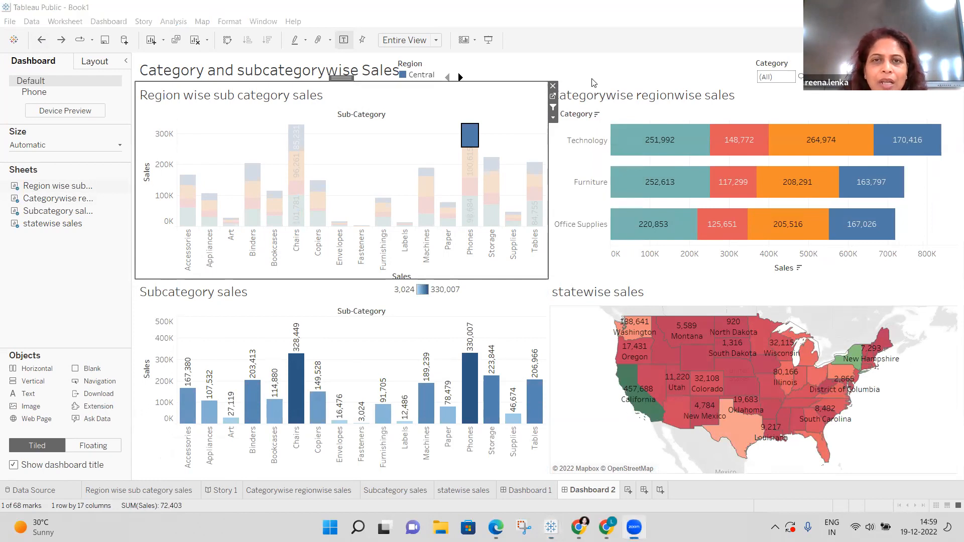
Present Dashboard 2 full screen and filter it to East Chairs sales of 96,261.
click(488, 41)
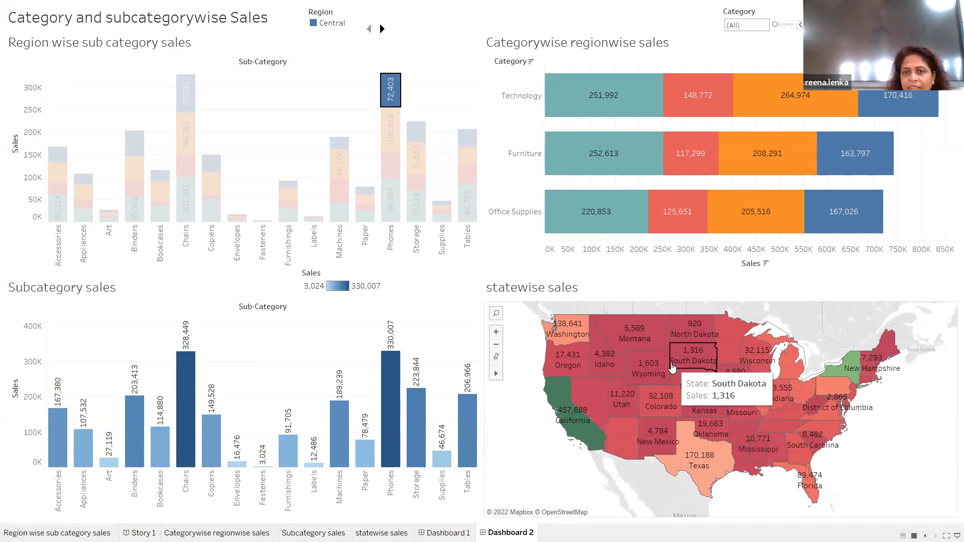
mouse_move(189, 144)
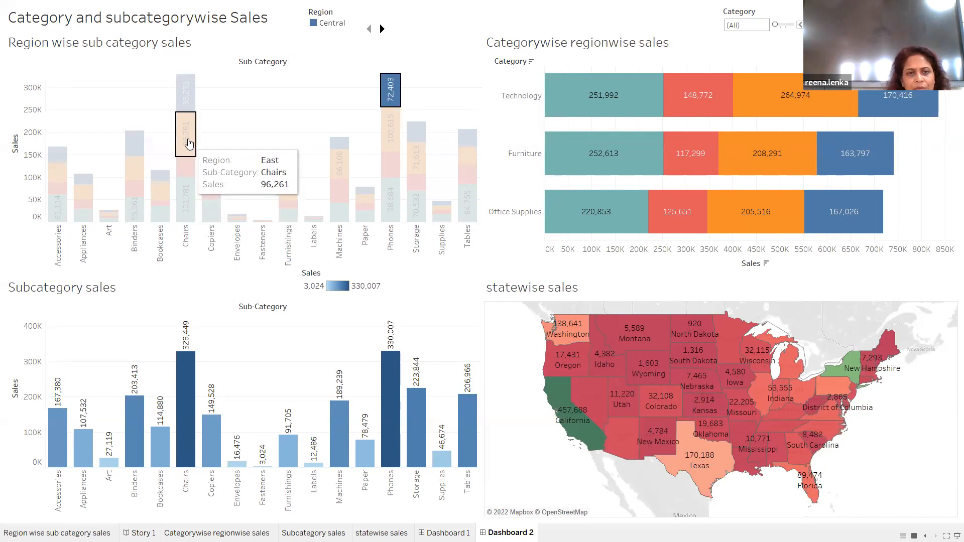
click(188, 144)
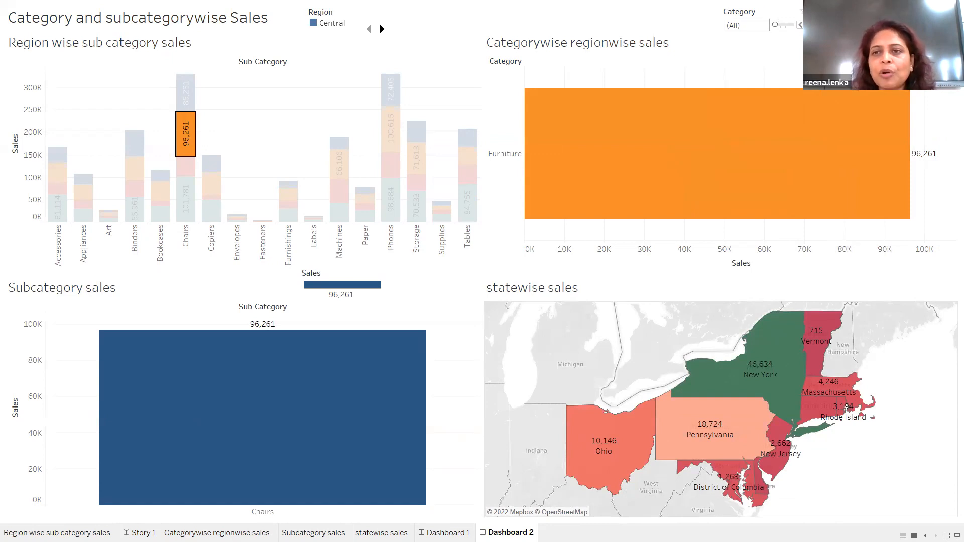
Step Category to Office Supplies, highlight Central, set Region to East, then filter to East Copiers (53,219).
click(808, 25)
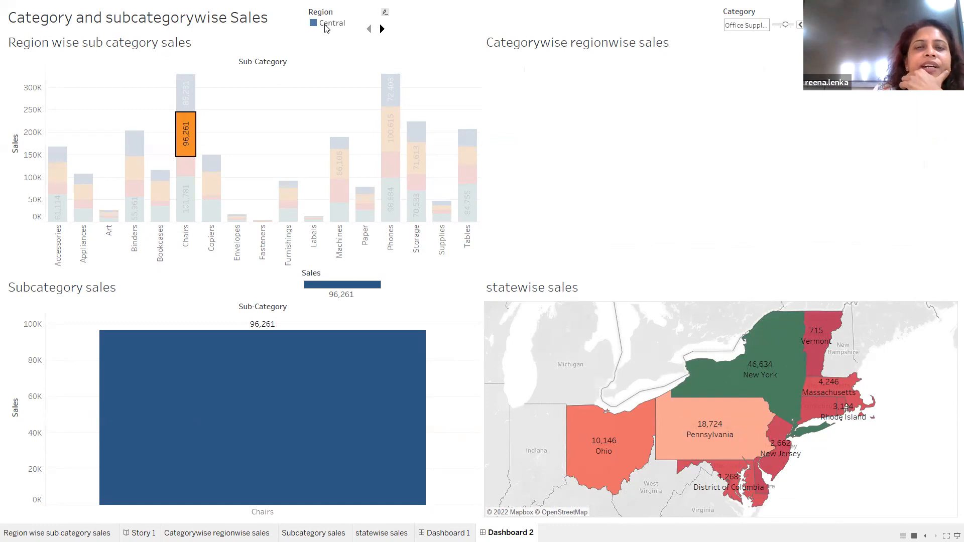
click(326, 25)
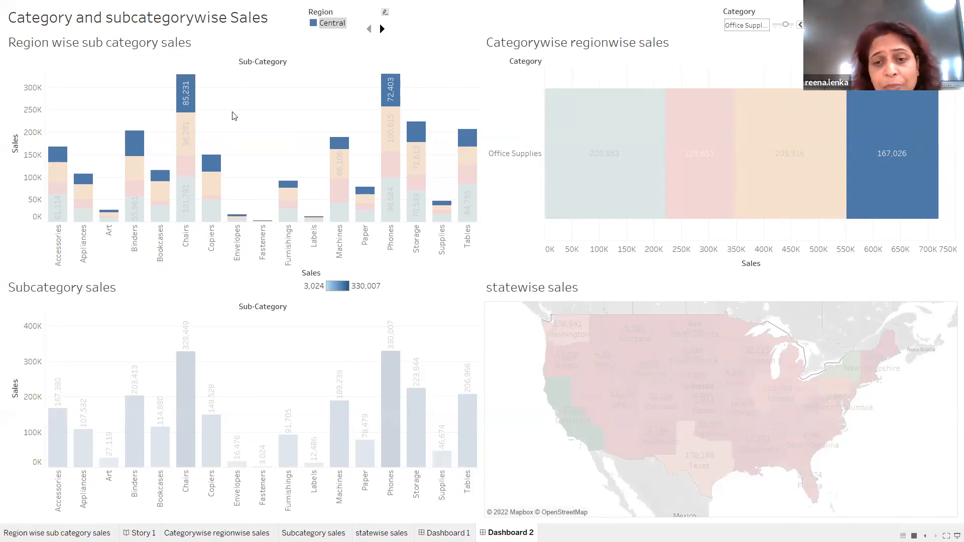
mouse_move(865, 124)
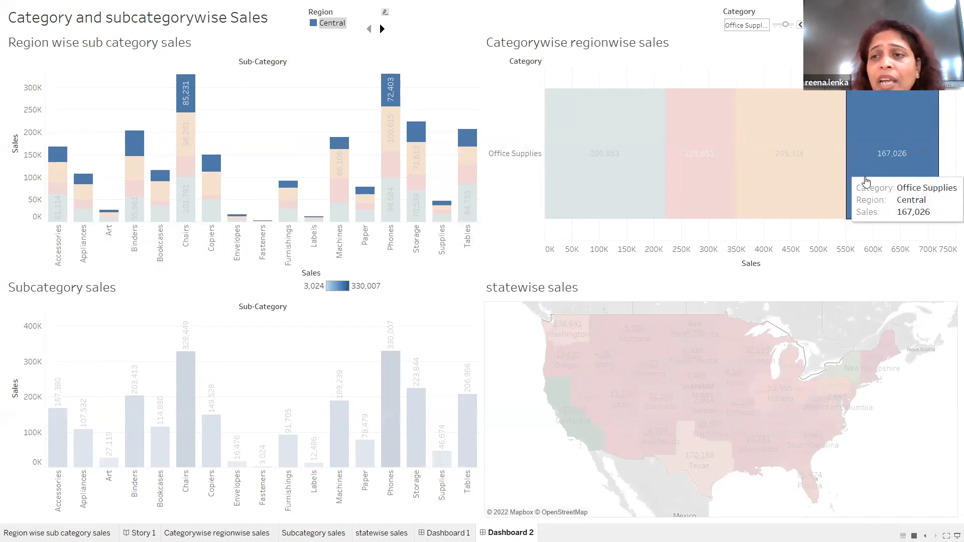
mouse_move(556, 86)
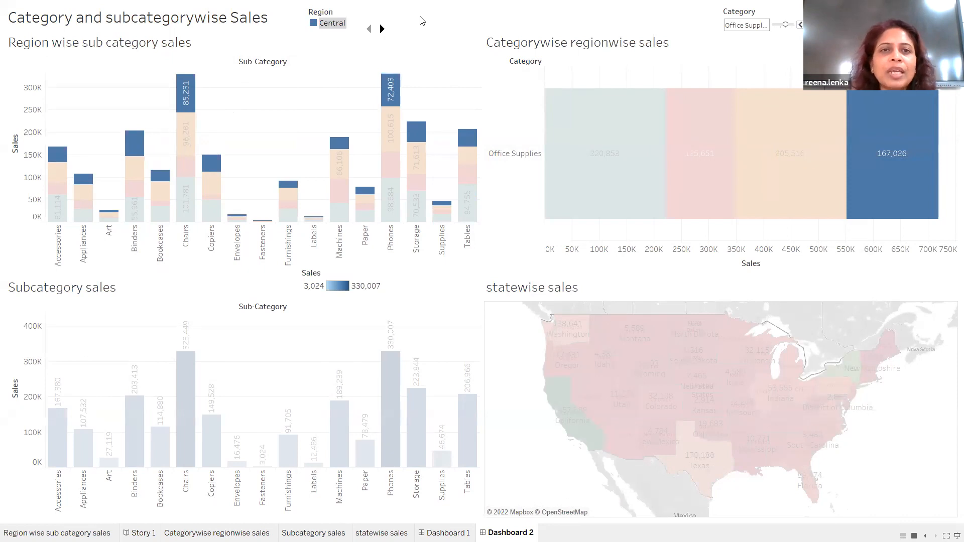
click(383, 29)
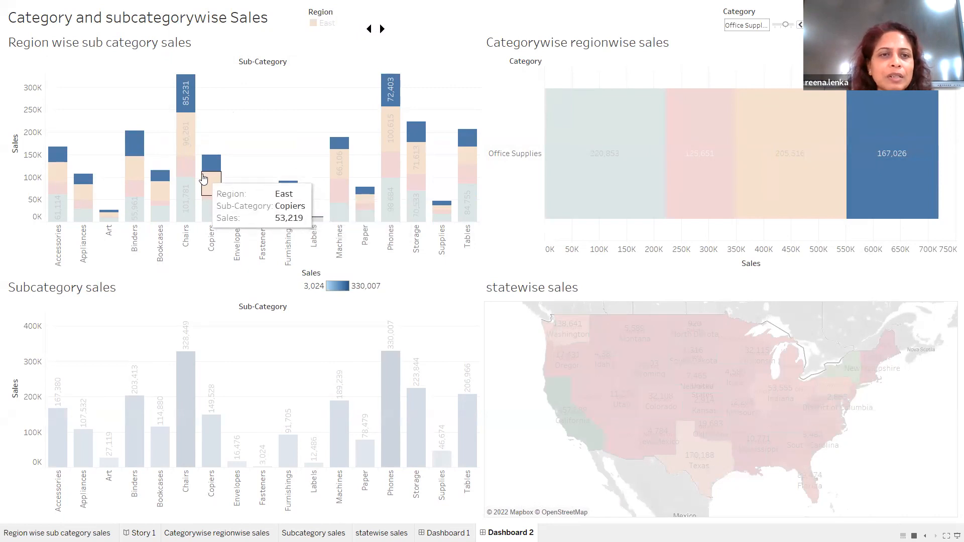
click(212, 185)
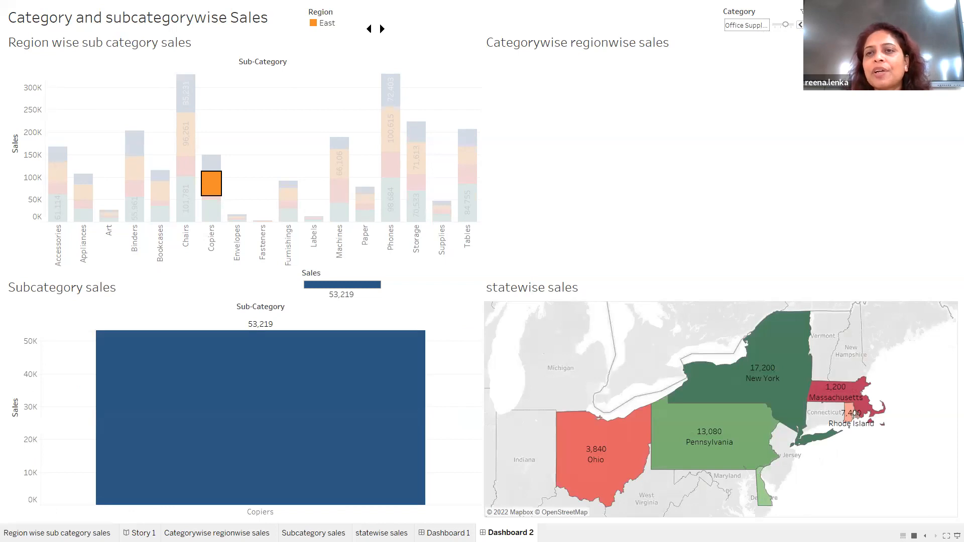
Step the Category filter to Technology and exit presentation mode.
click(809, 25)
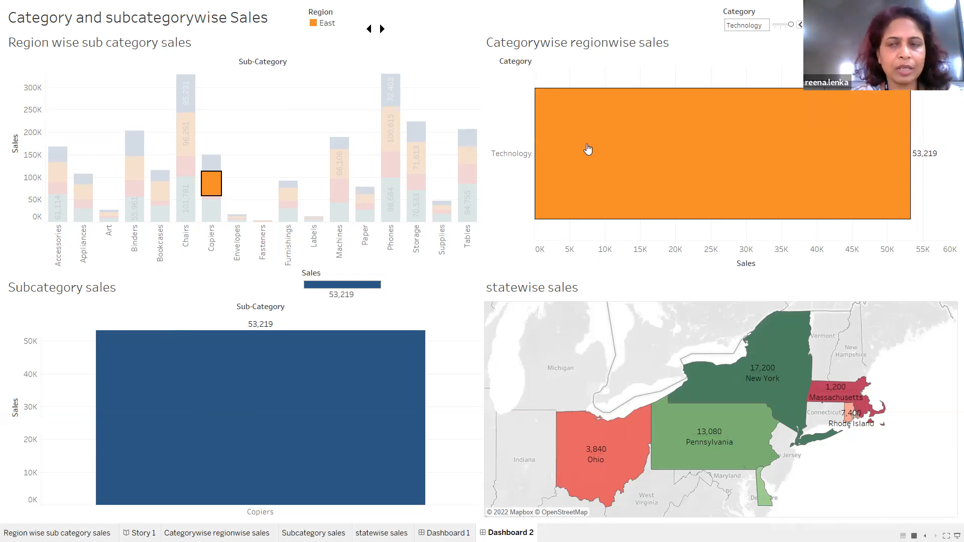
mouse_move(588, 149)
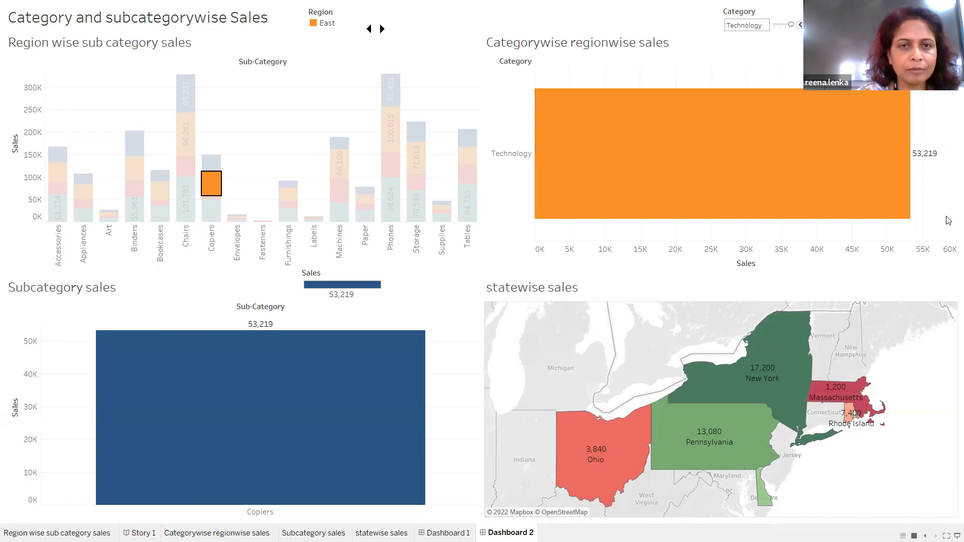
key(Escape)
key(Escape)
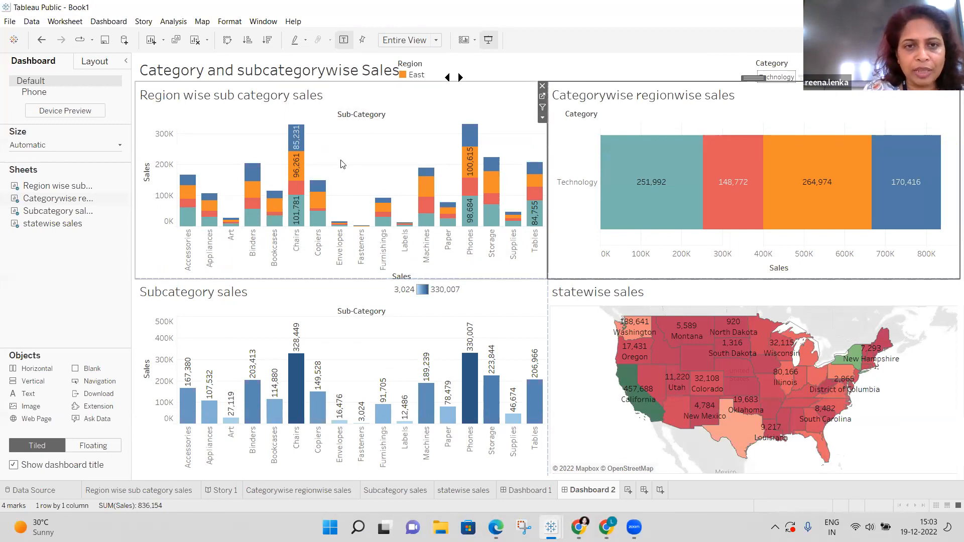
Select West Technology (251,992) and make the Categorywise chart filter the other charts.
click(542, 107)
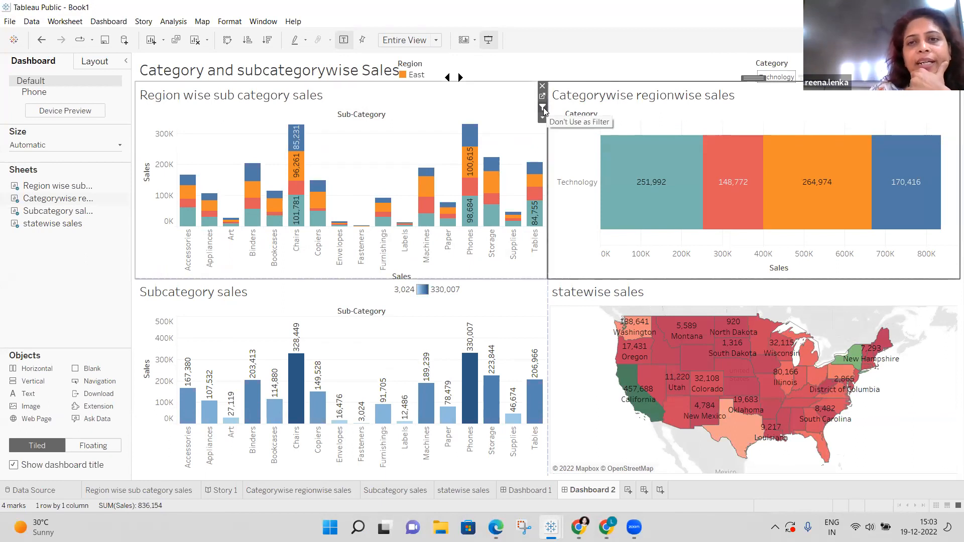
click(543, 107)
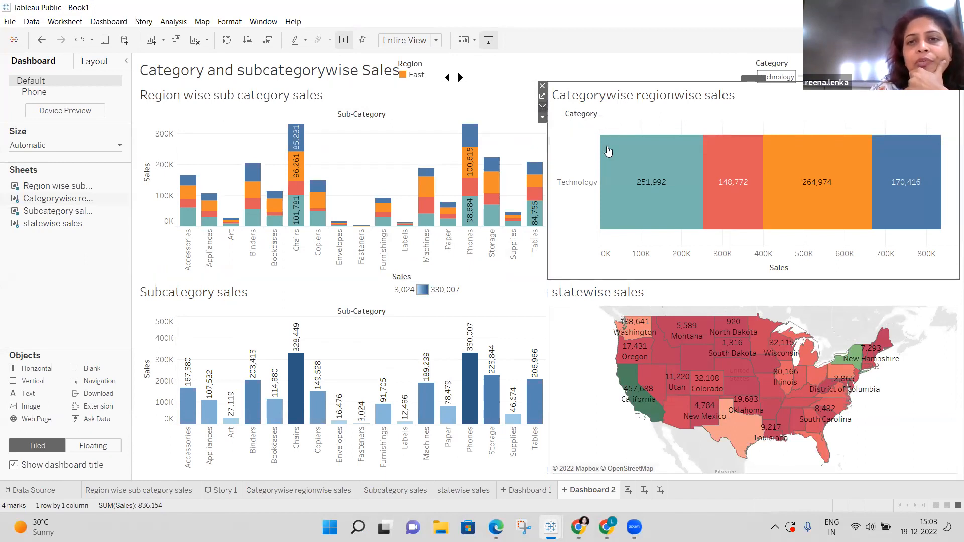
click(659, 187)
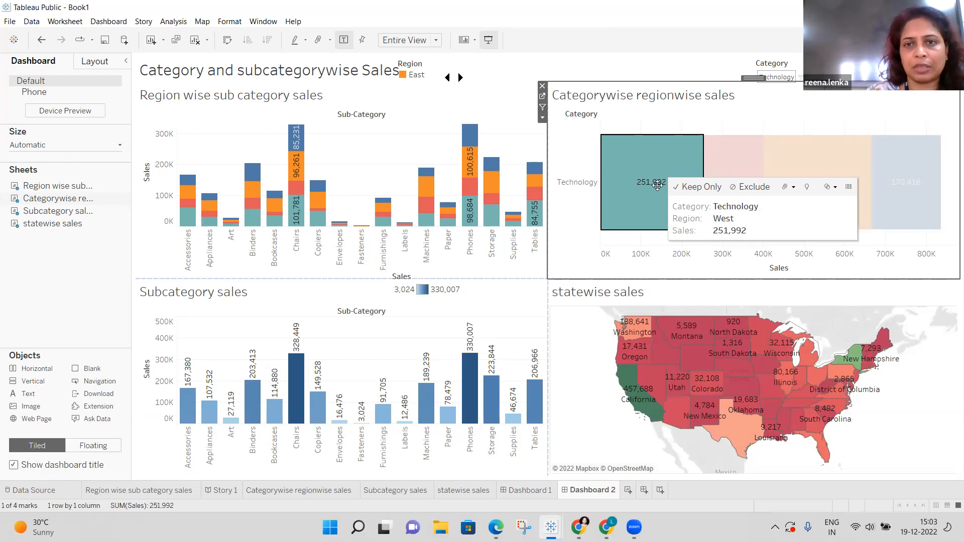
click(542, 108)
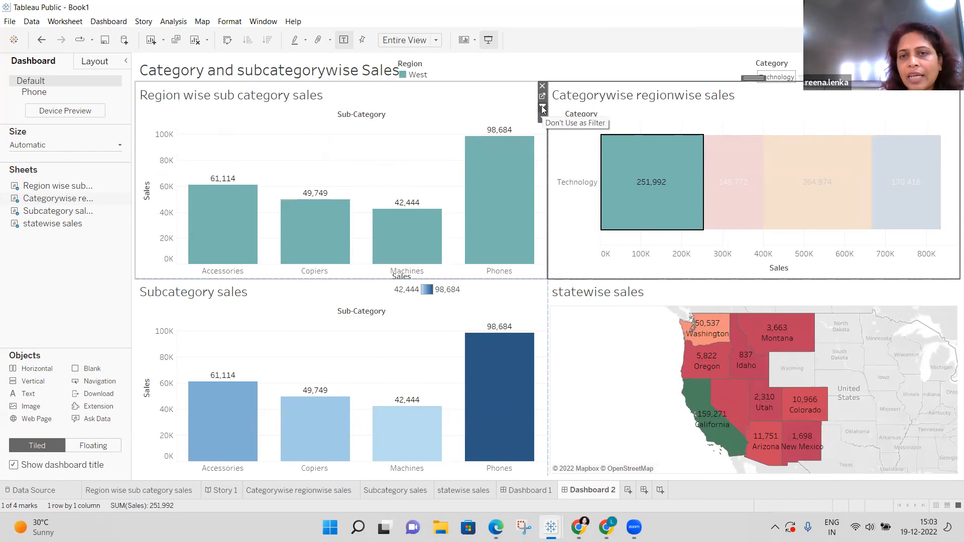
Dismiss the Subcategory sales title menu and present Dashboard 2 full screen.
click(201, 89)
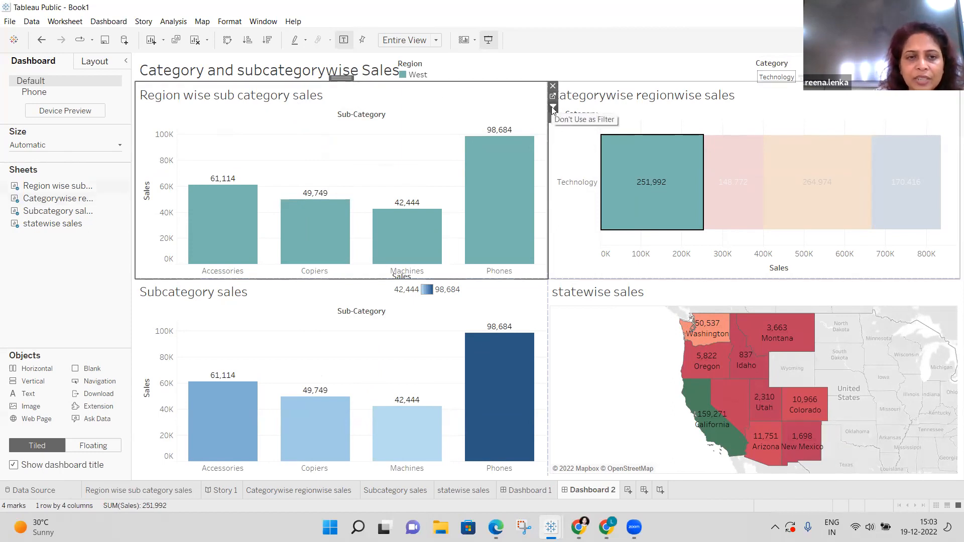
click(557, 279)
right_click(546, 286)
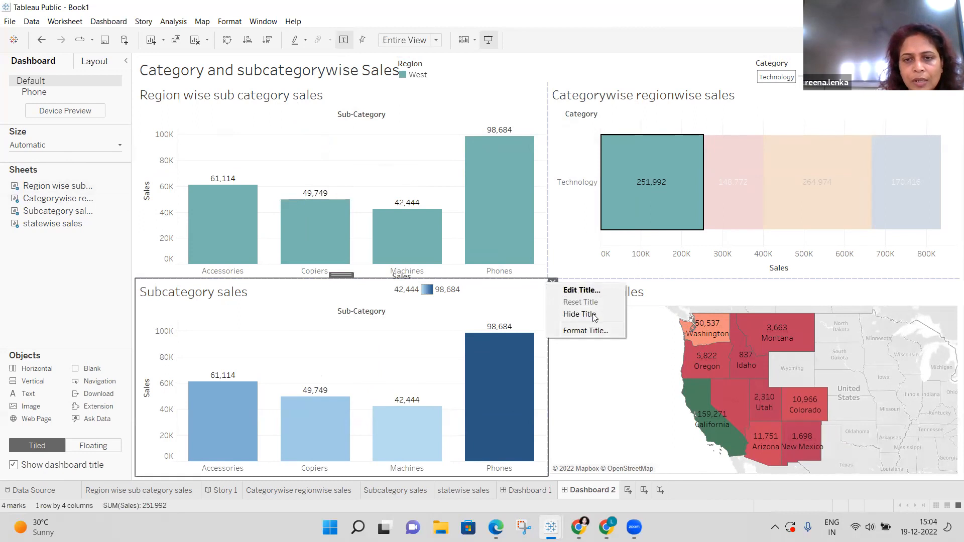
click(570, 380)
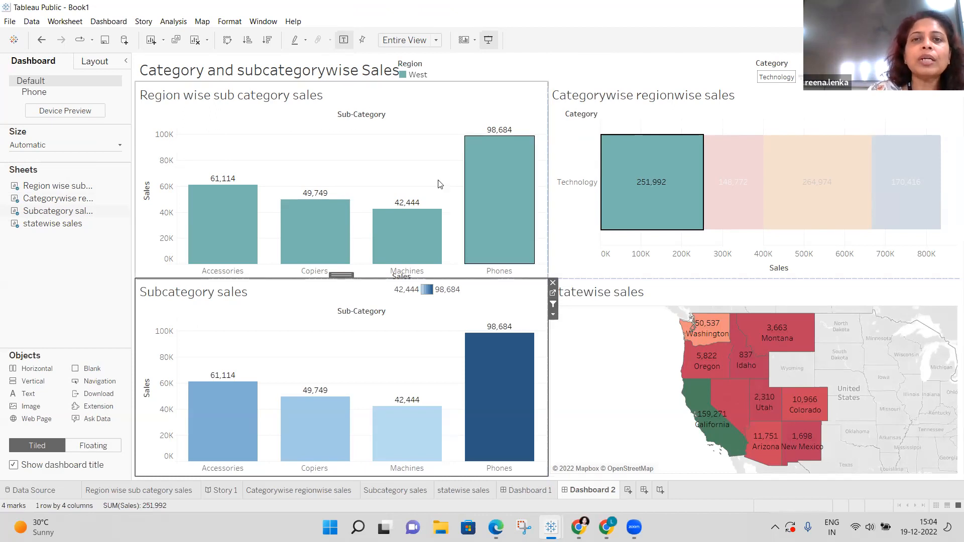
click(488, 40)
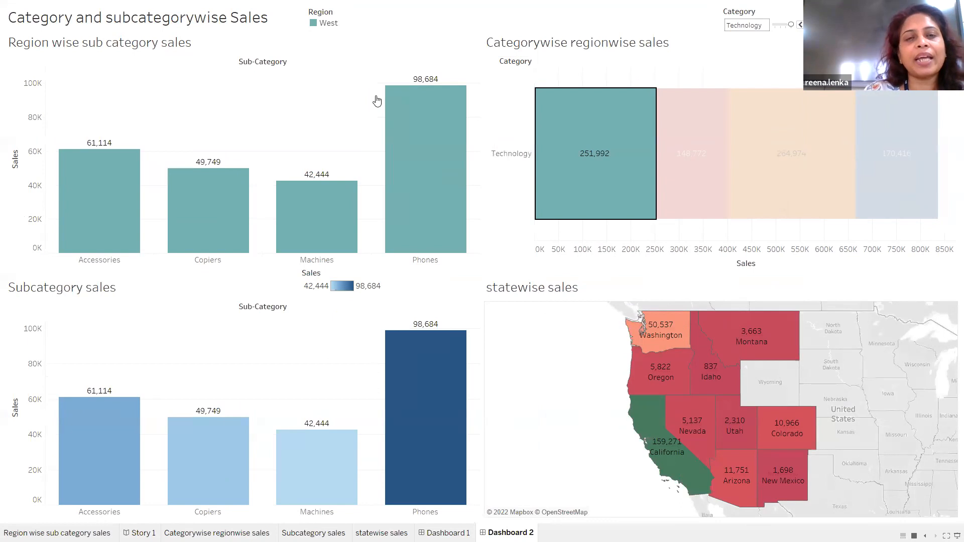
Toggle the West region highlight on and off, then select the Phones bar.
click(331, 23)
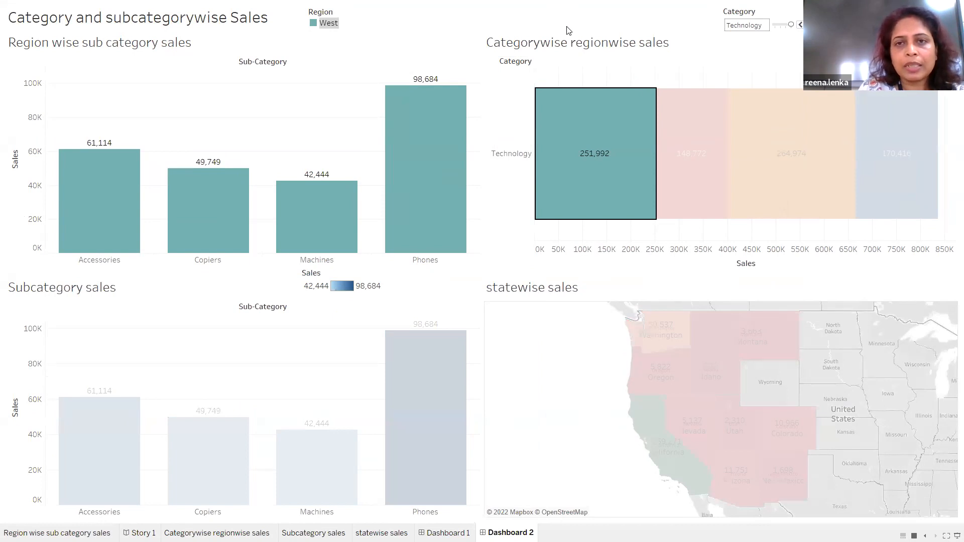
click(344, 27)
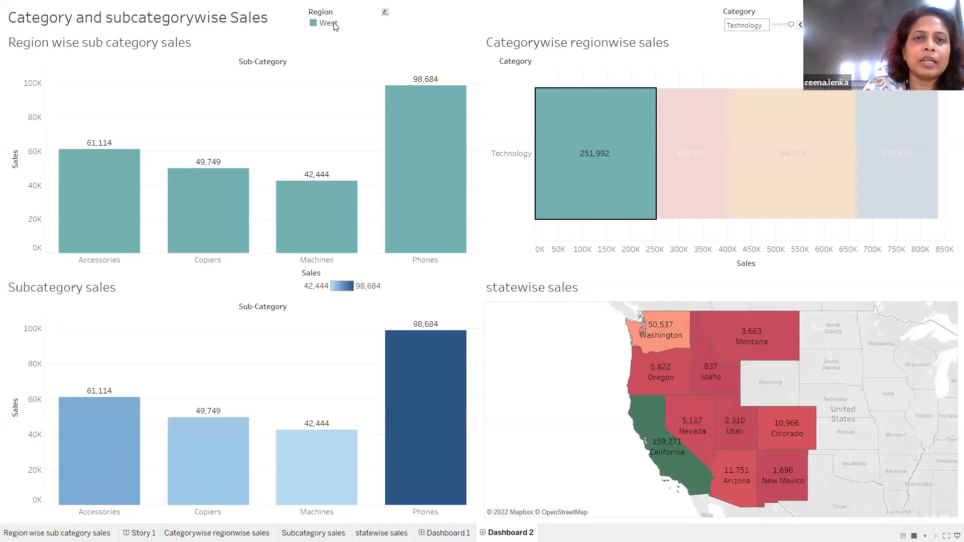
click(335, 26)
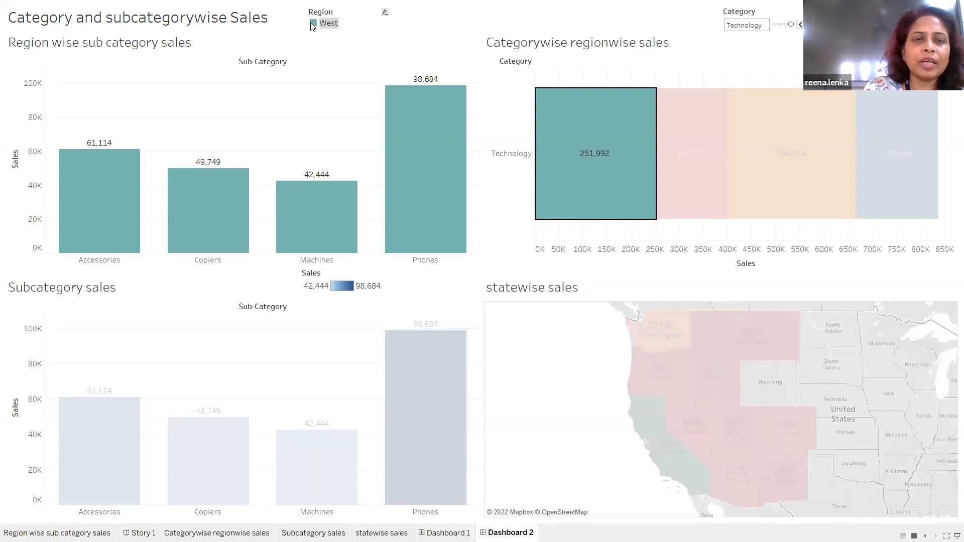
click(312, 25)
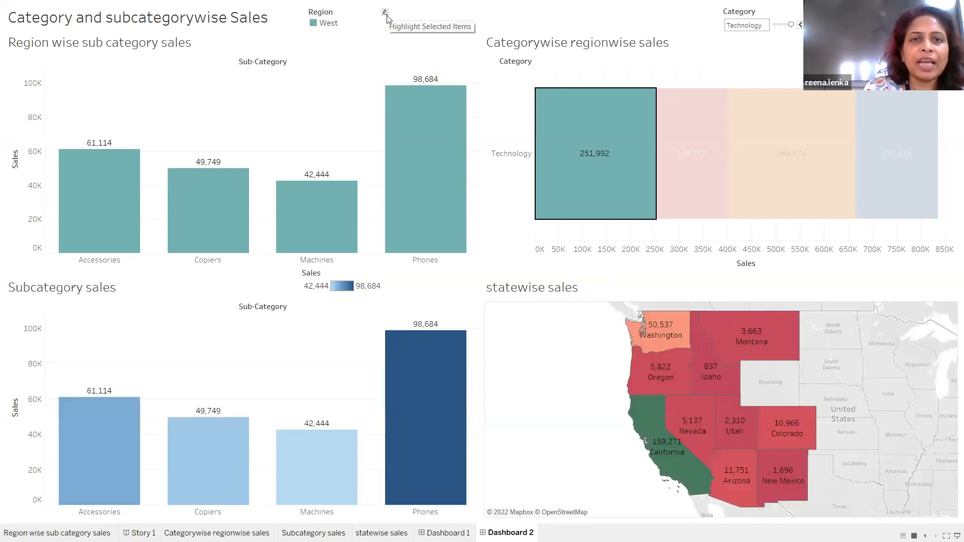
click(411, 149)
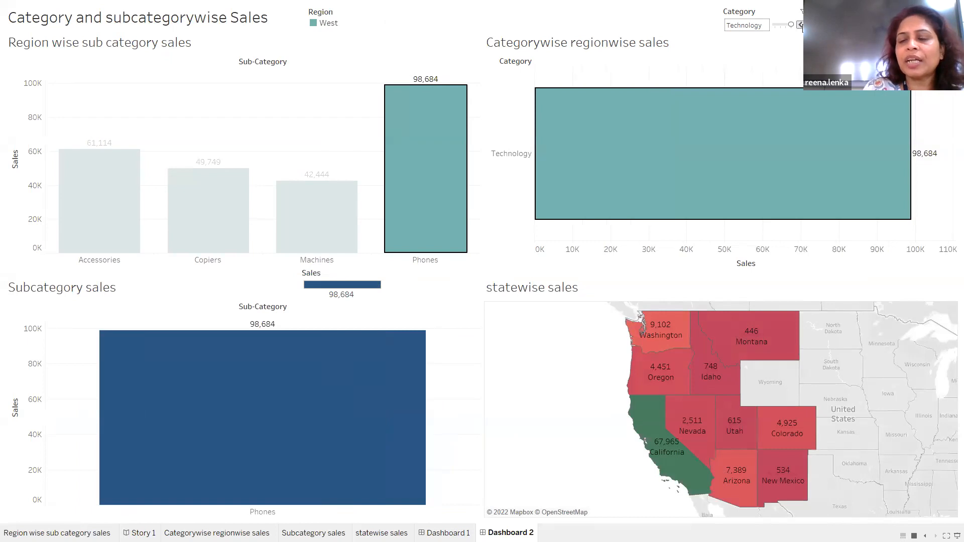
Set Category to Office Supplies and Region to East, then filter by Phones in Subcategory sales.
click(801, 24)
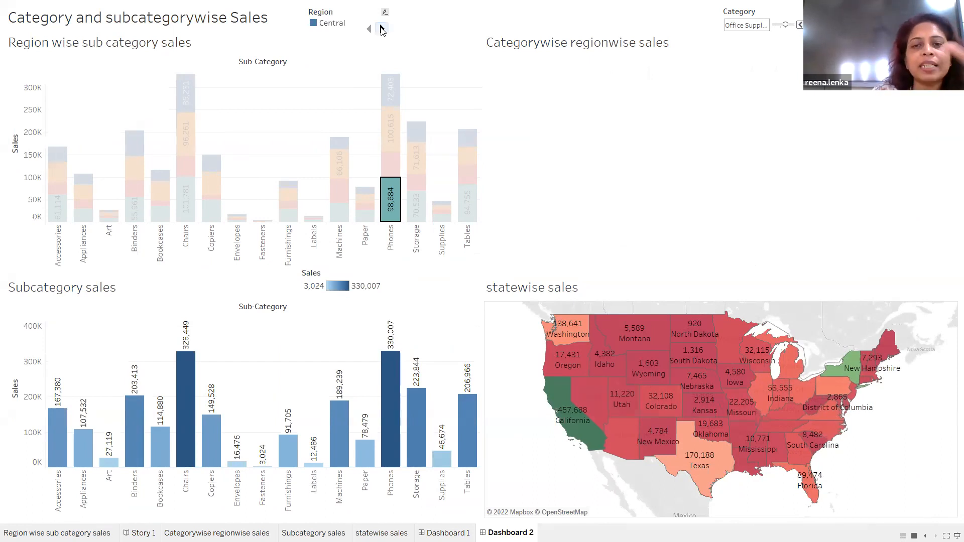
click(383, 29)
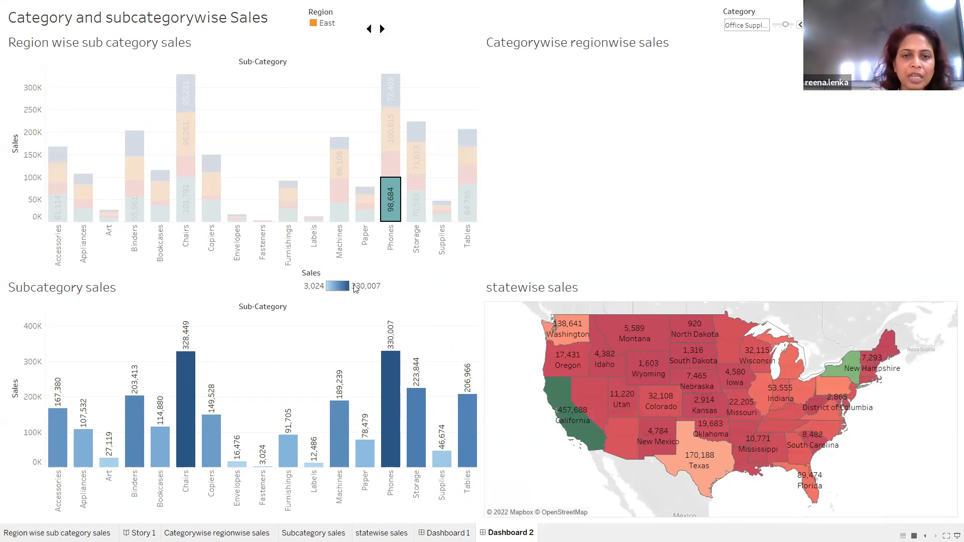
mouse_move(393, 375)
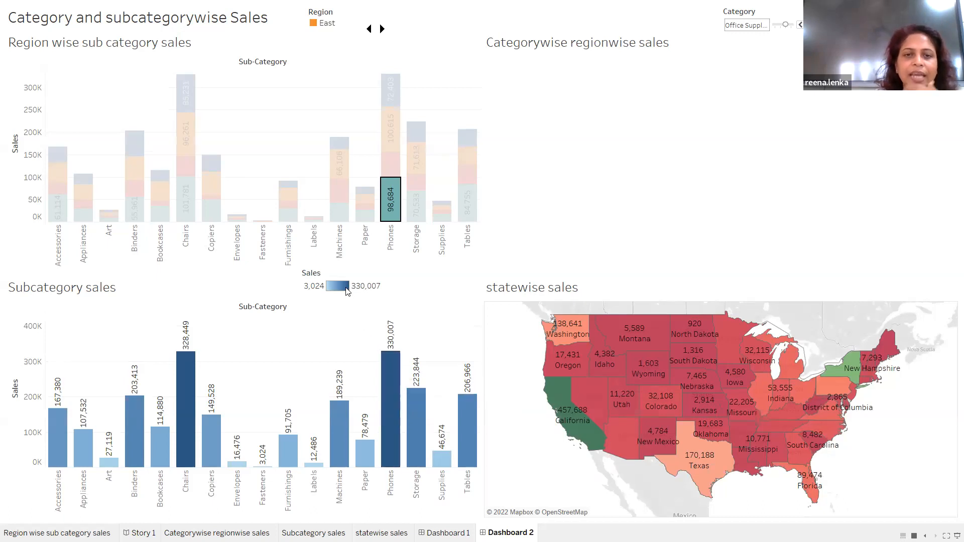
click(389, 367)
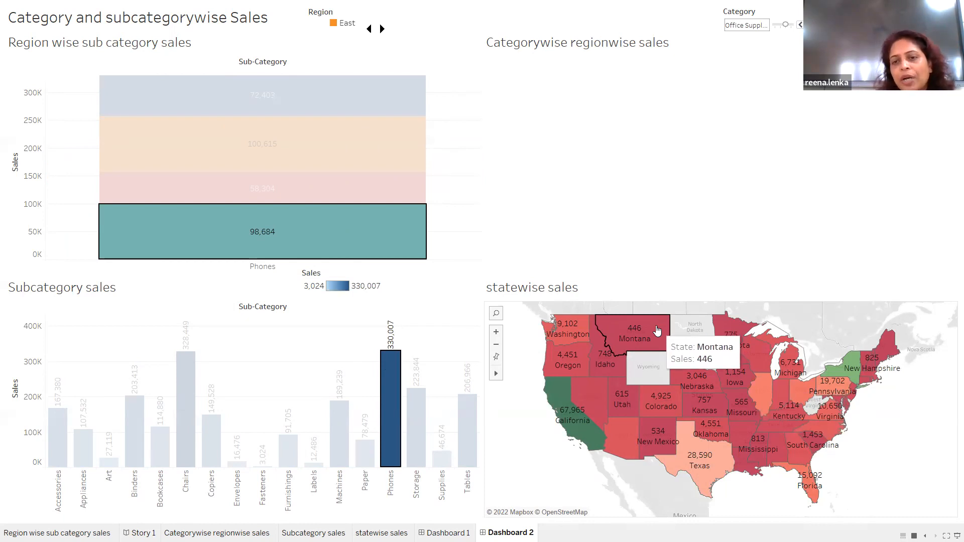
Keep only Montana (445.5) on the statewise map and exit presentation mode.
click(658, 331)
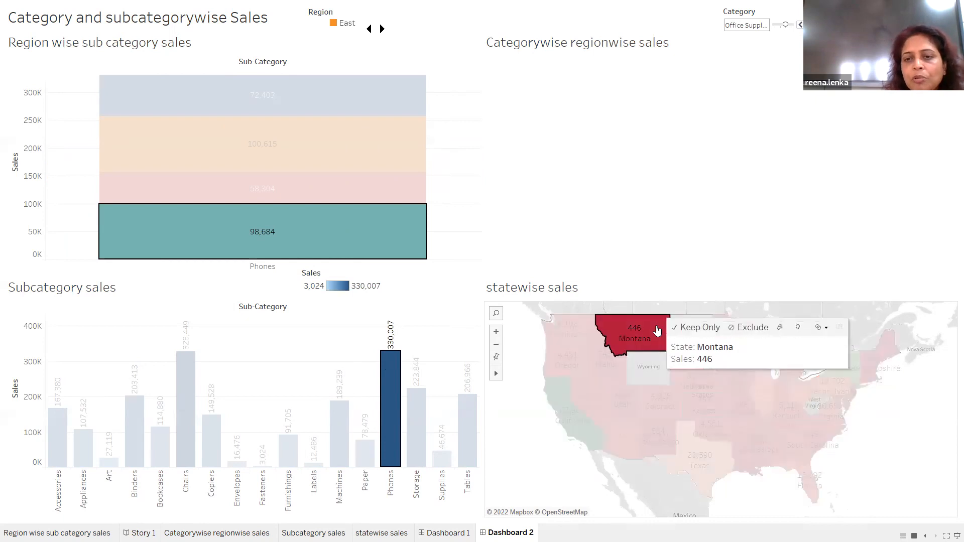
click(693, 331)
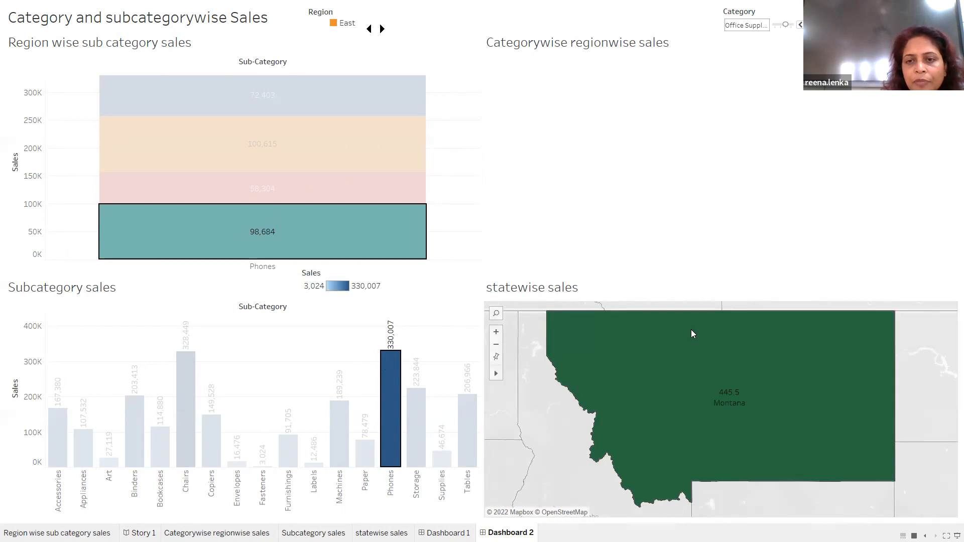
mouse_move(672, 400)
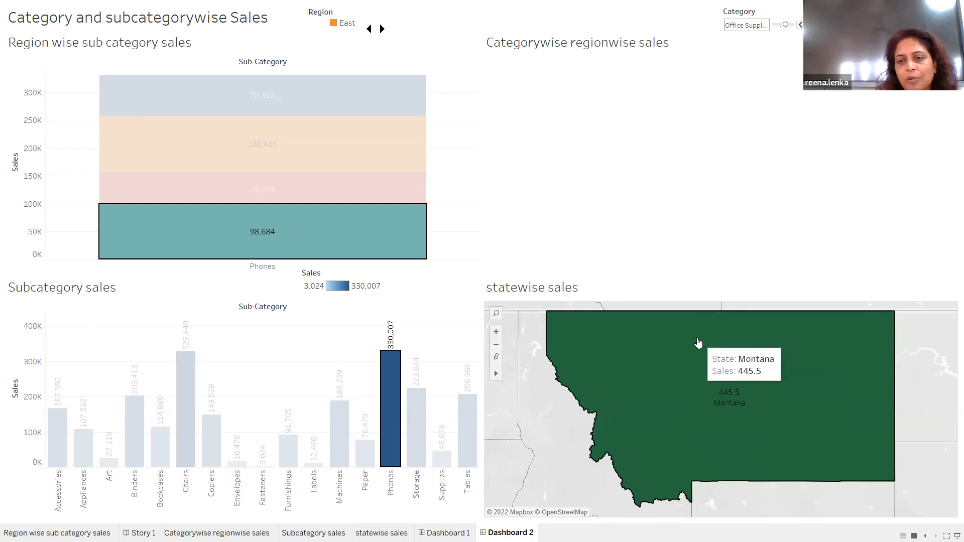
mouse_move(402, 143)
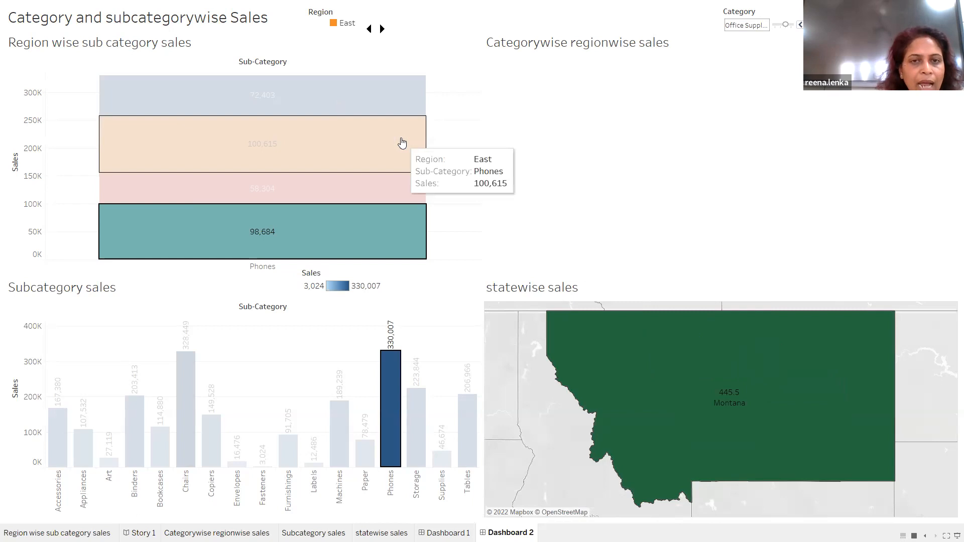
key(Escape)
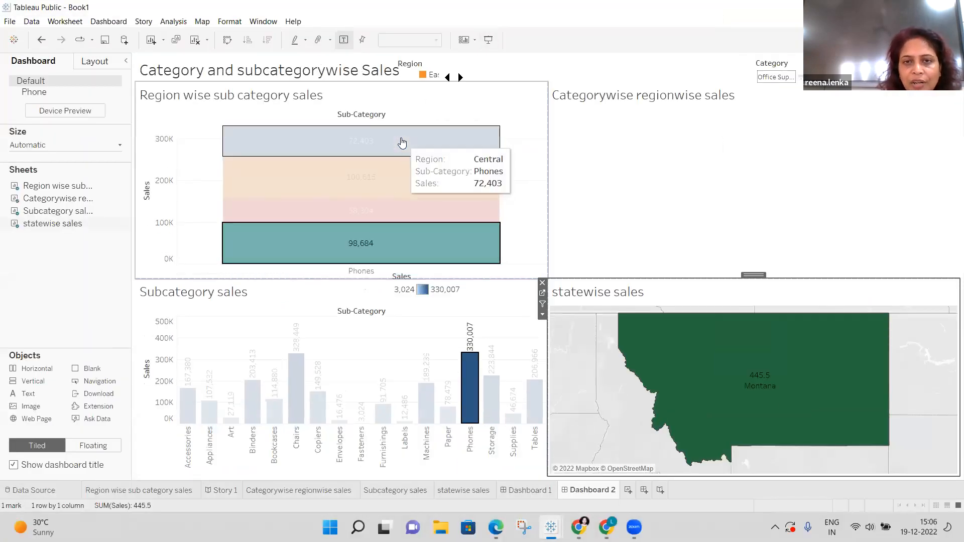
Undo the Montana filter, try the East Phones selection, then undo repeatedly back to unfiltered Office Supplies.
click(41, 40)
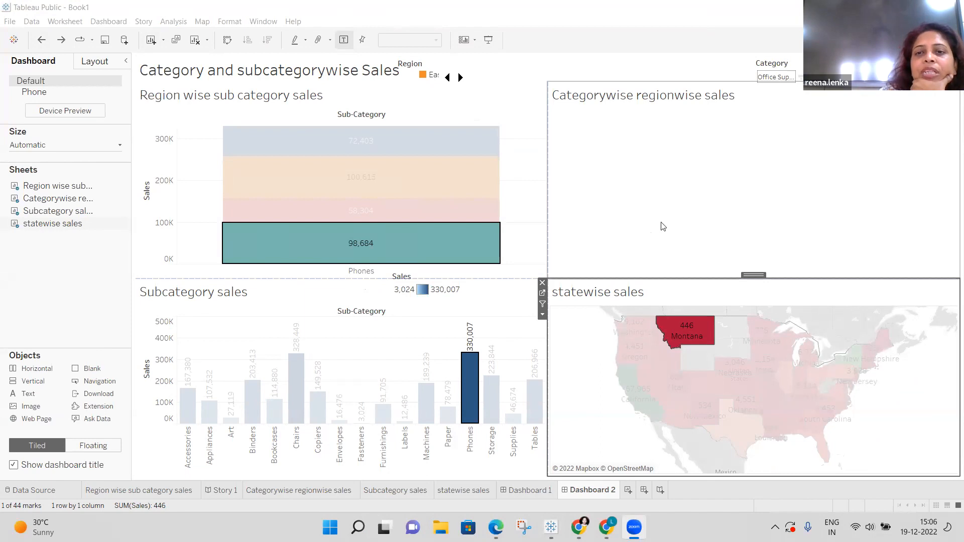
click(358, 178)
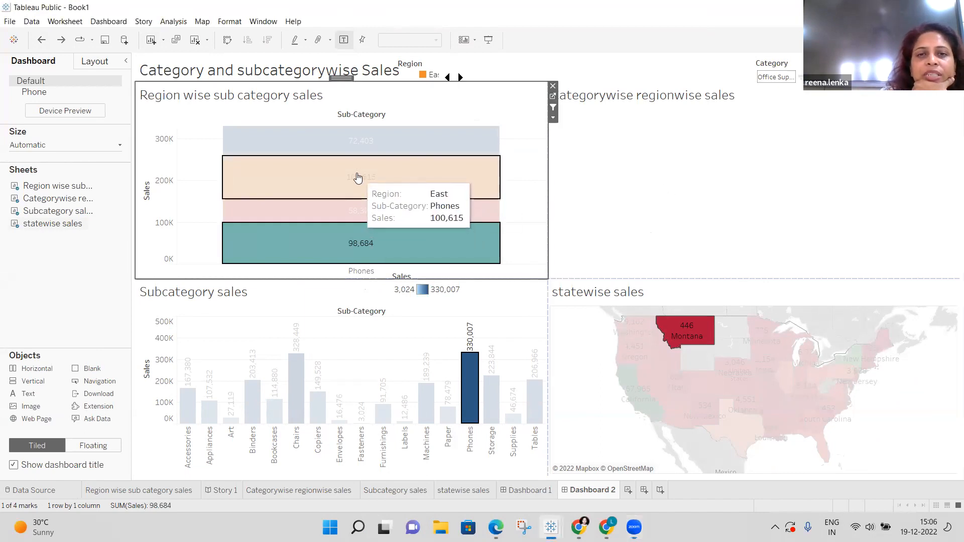
click(42, 41)
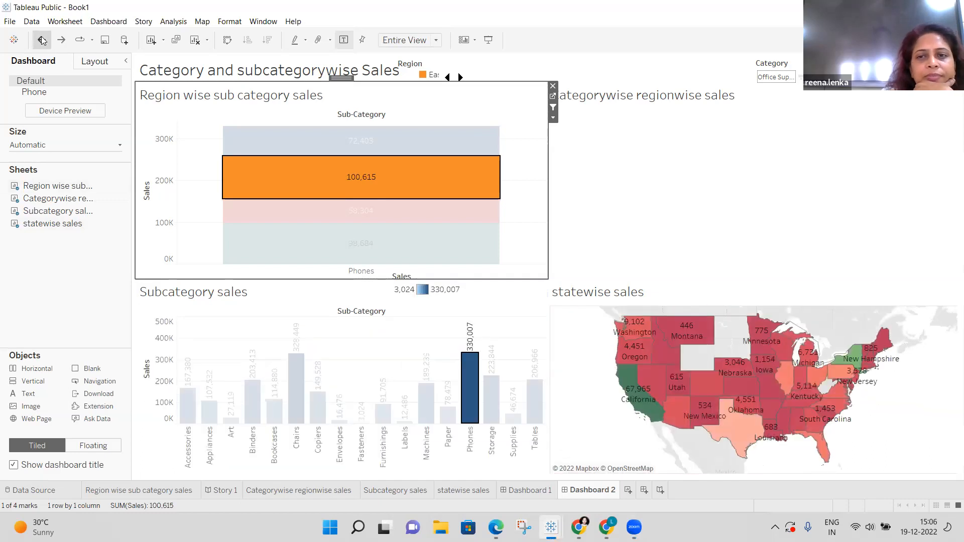
click(41, 40)
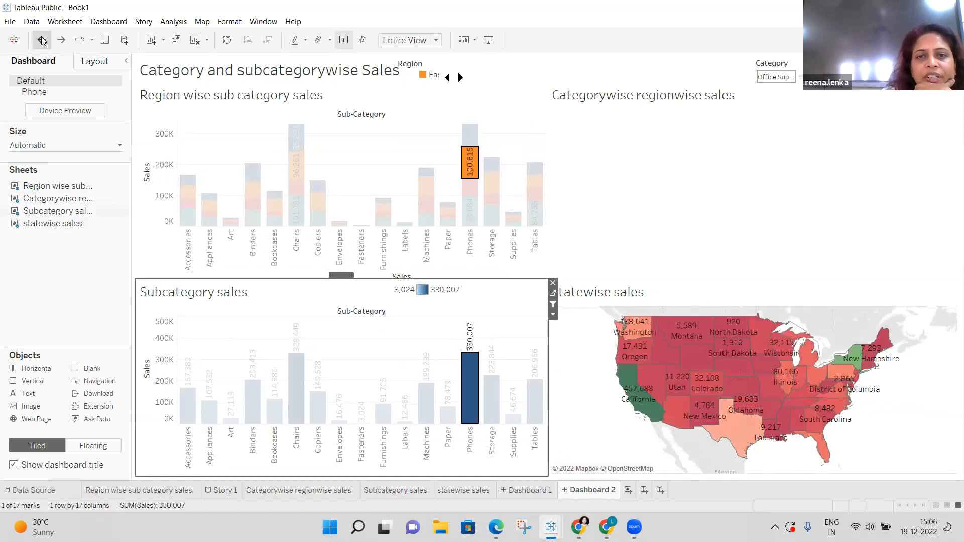
click(42, 41)
click(41, 40)
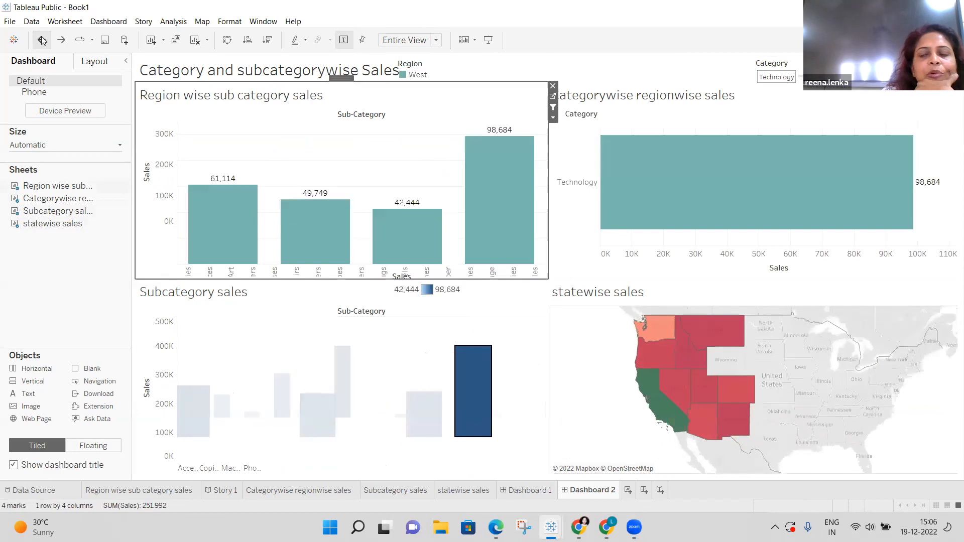
click(42, 40)
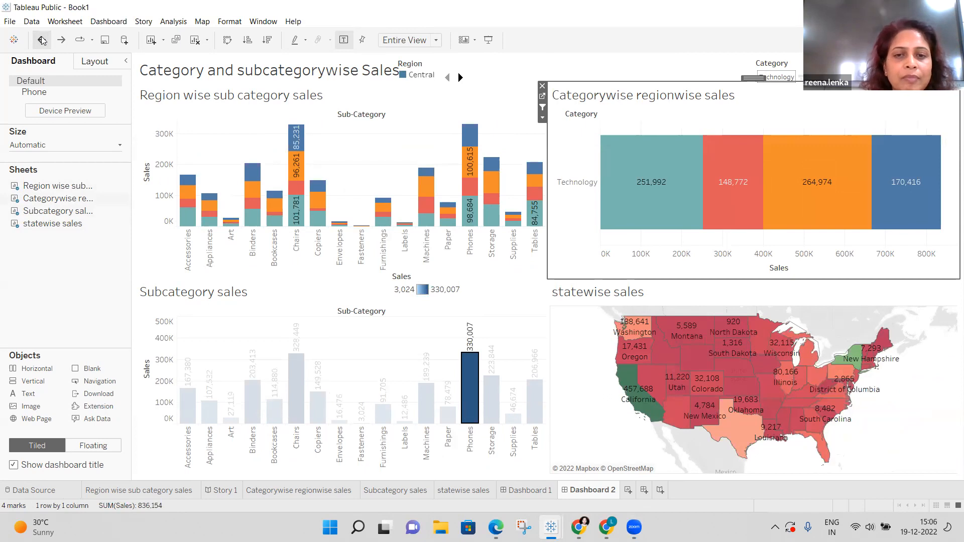
click(41, 40)
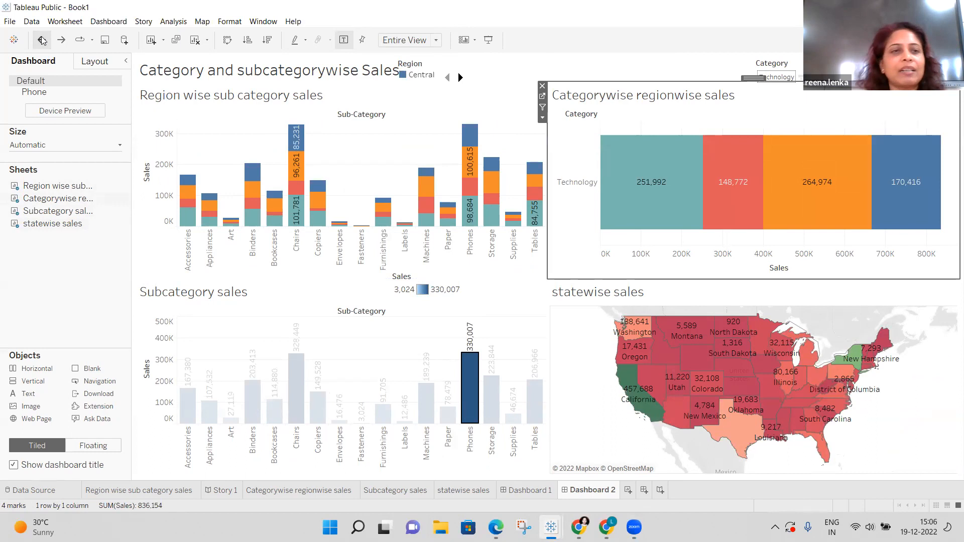
click(42, 40)
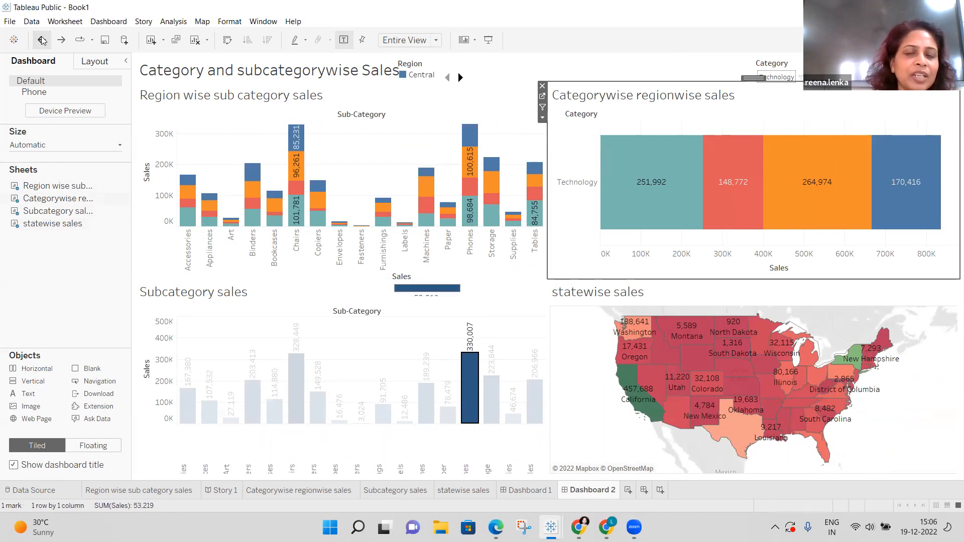
click(42, 40)
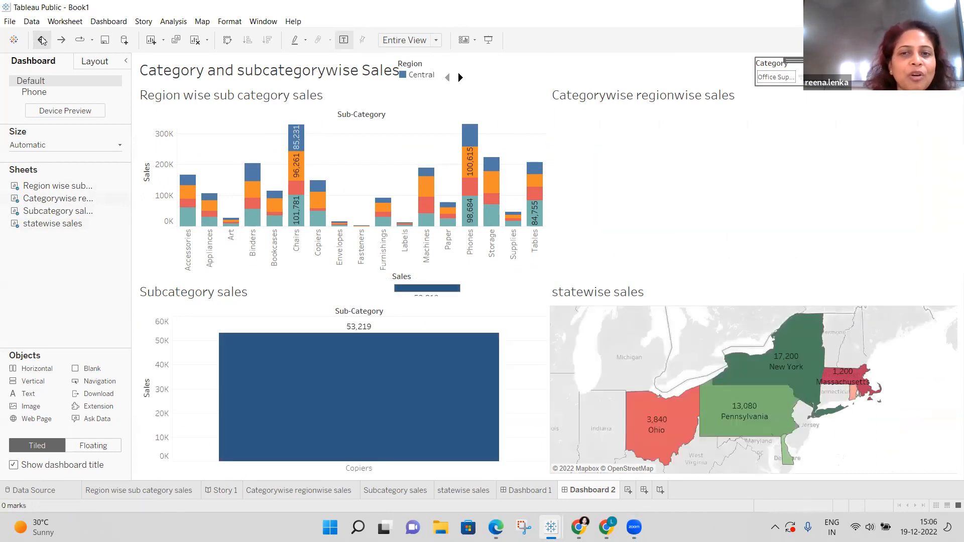
click(42, 40)
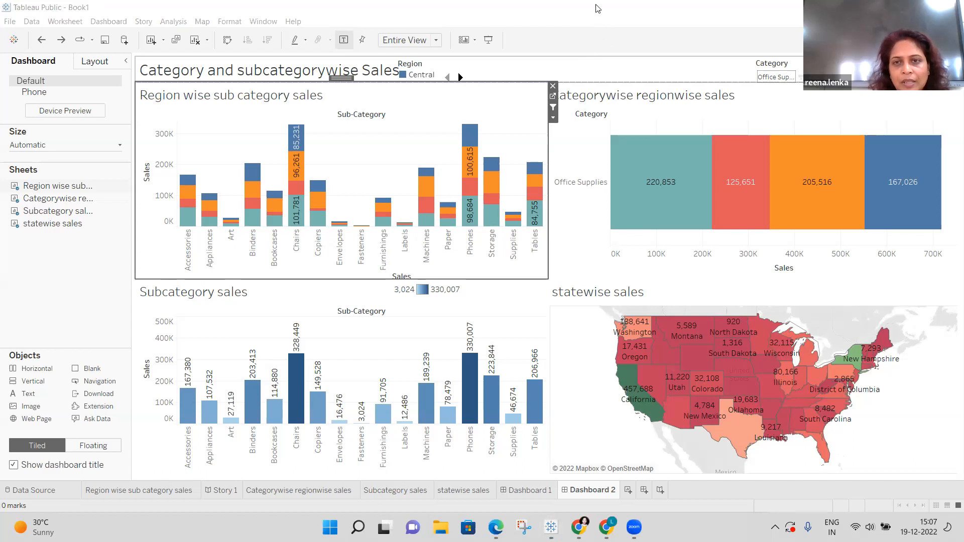
click(492, 56)
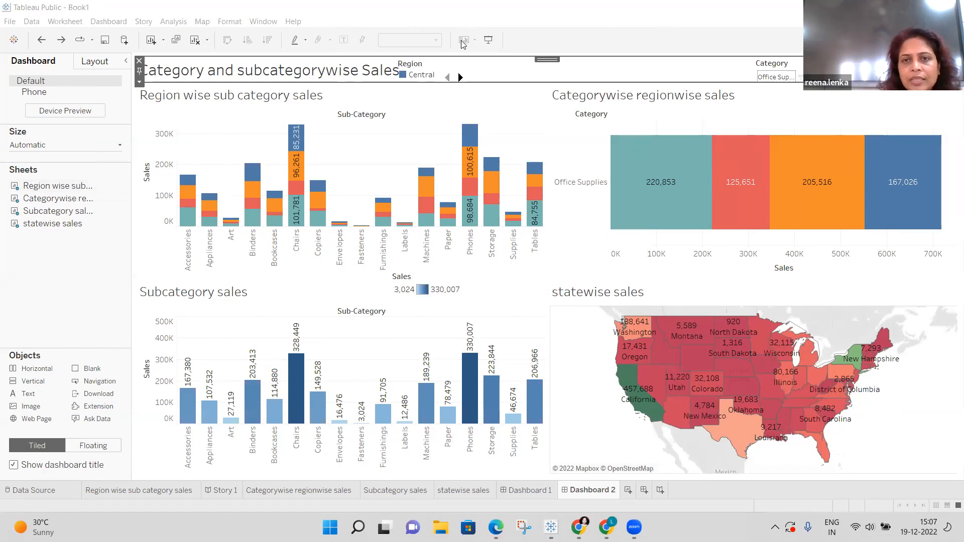
click(695, 214)
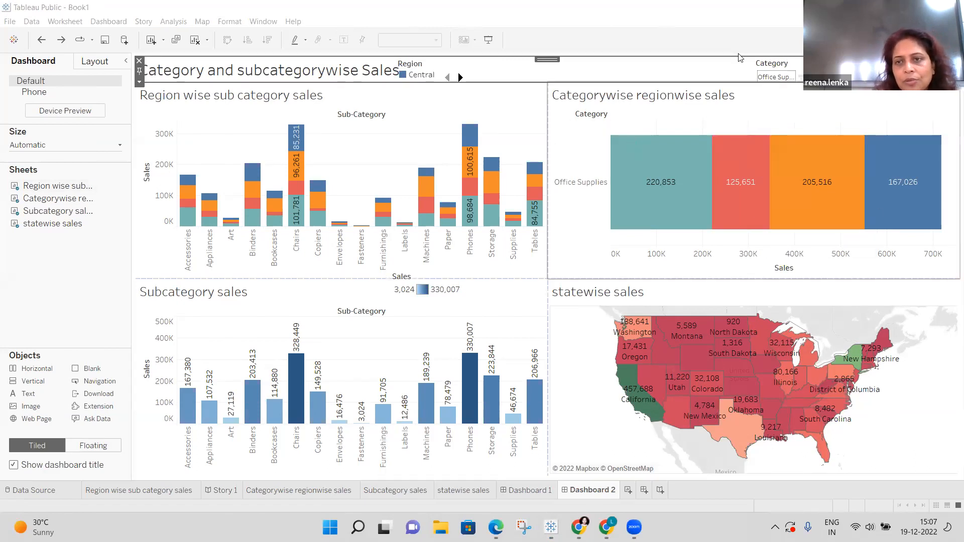
click(838, 117)
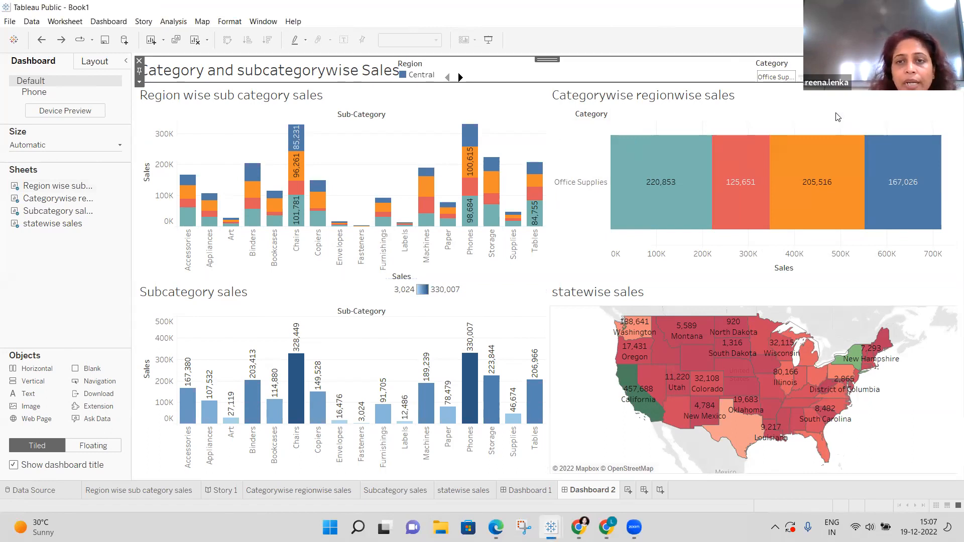
click(837, 117)
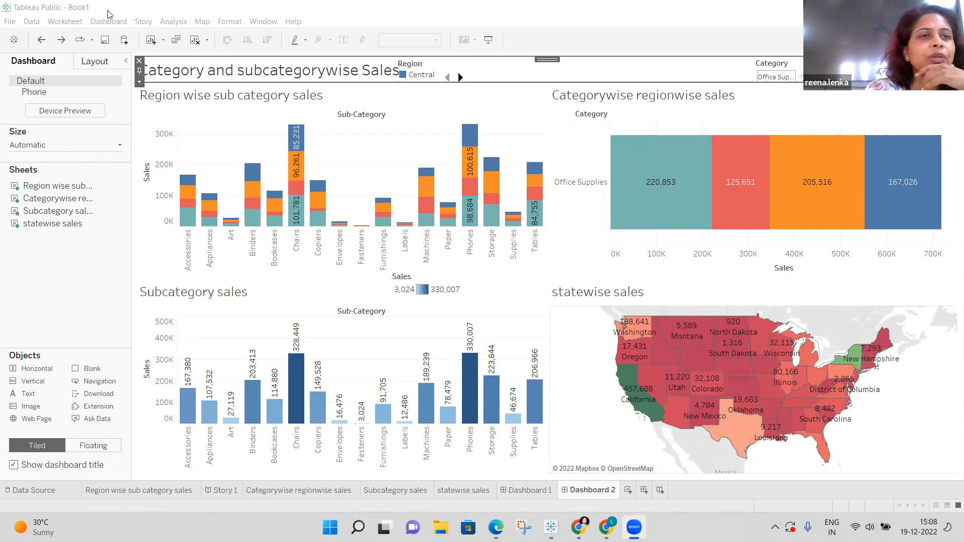
click(37, 27)
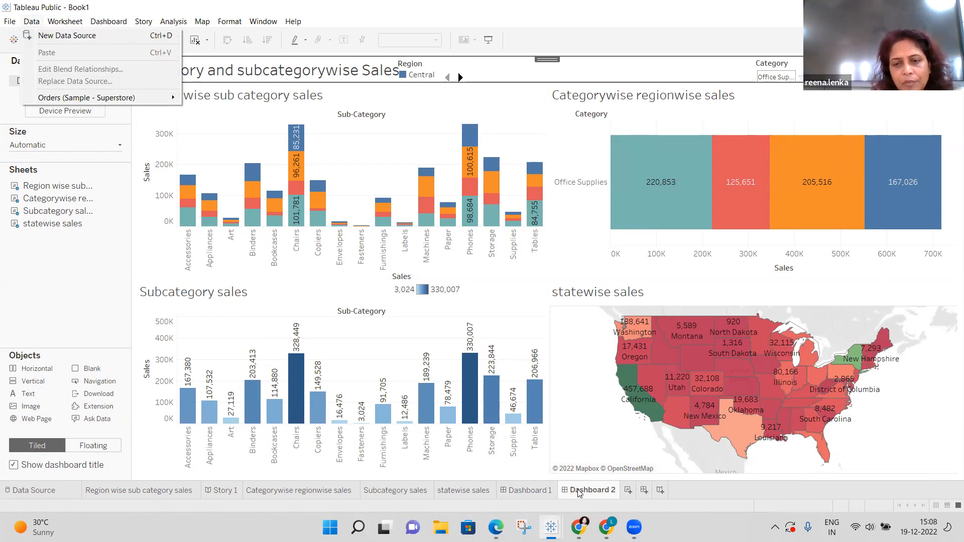
click(540, 491)
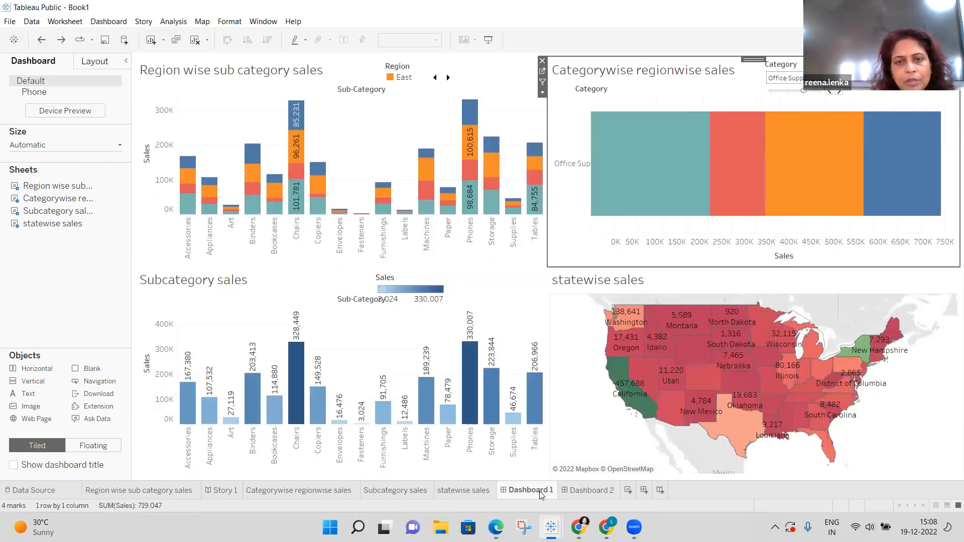
click(583, 492)
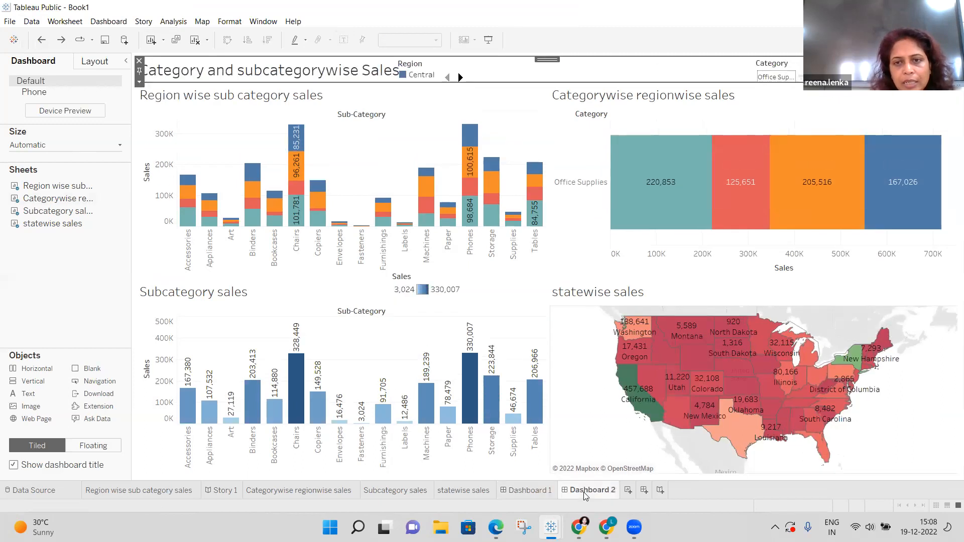
mouse_move(581, 491)
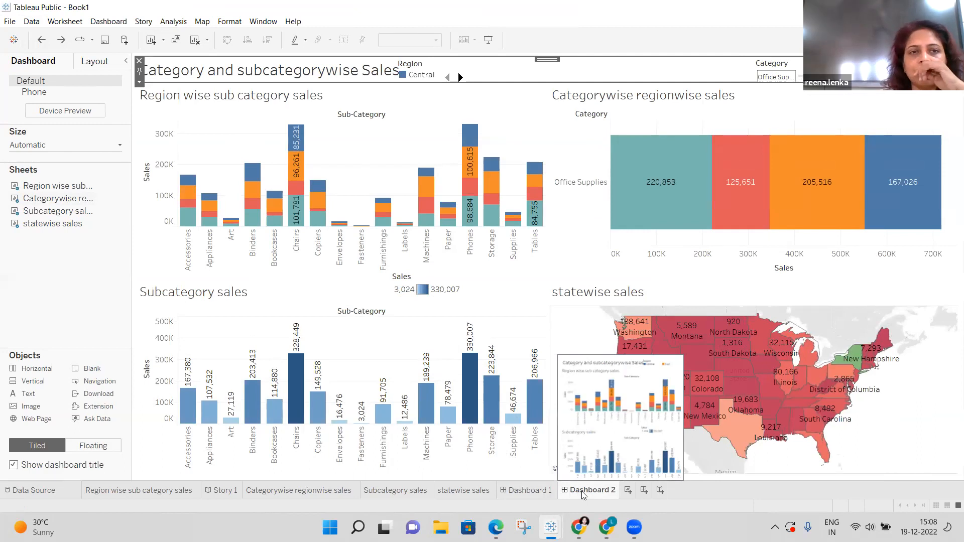
Rename the Dashboard 2 tab to 'Category and subcategorywise Sales'.
right_click(582, 492)
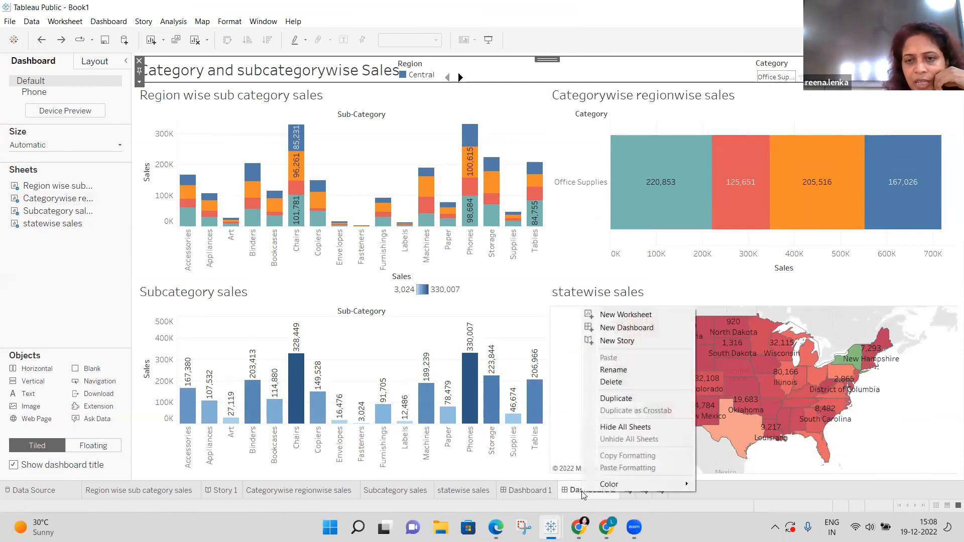
click(624, 370)
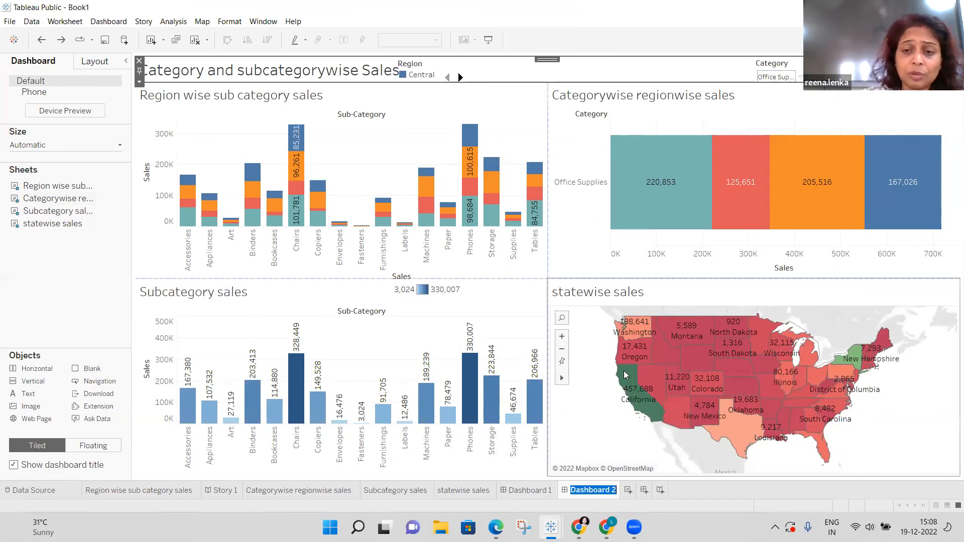
key(BackSpace)
text(Category)
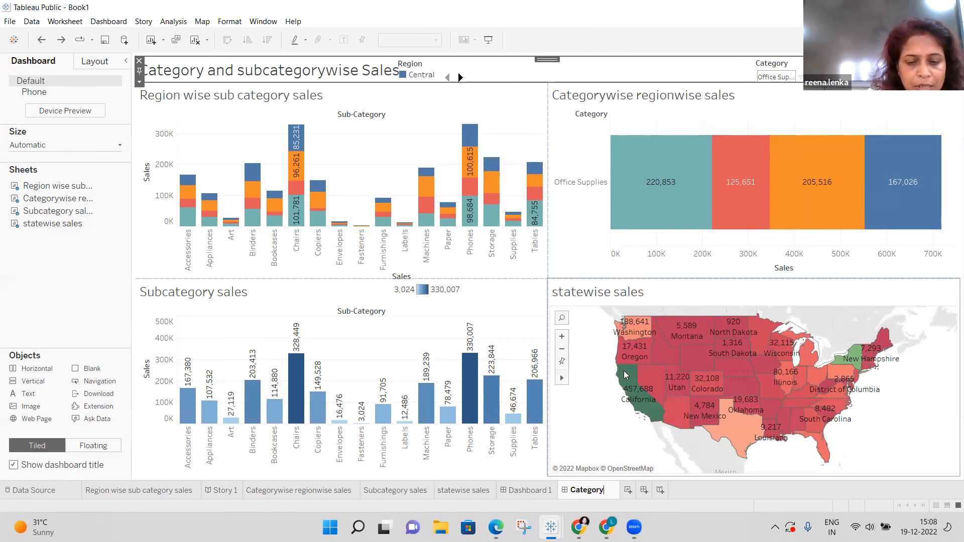
text( and )
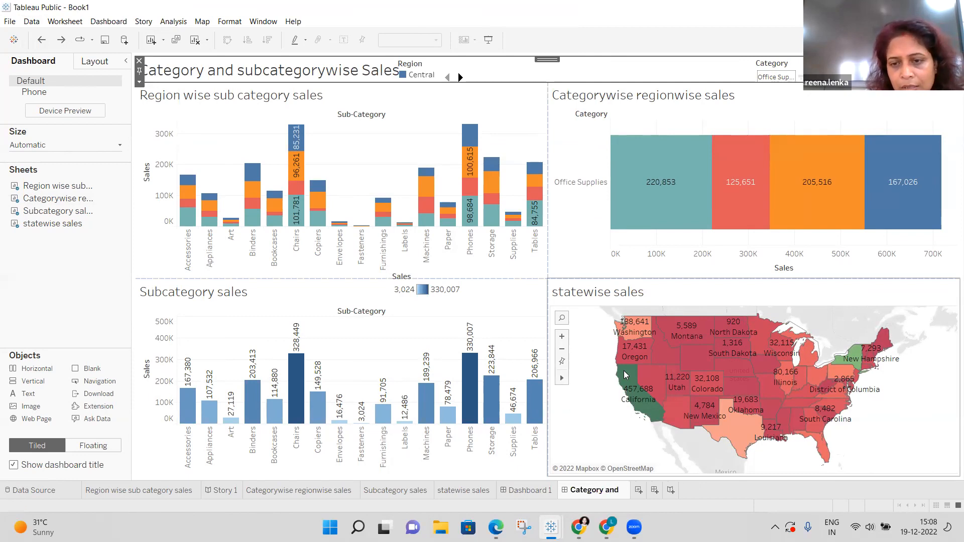
text(sub)
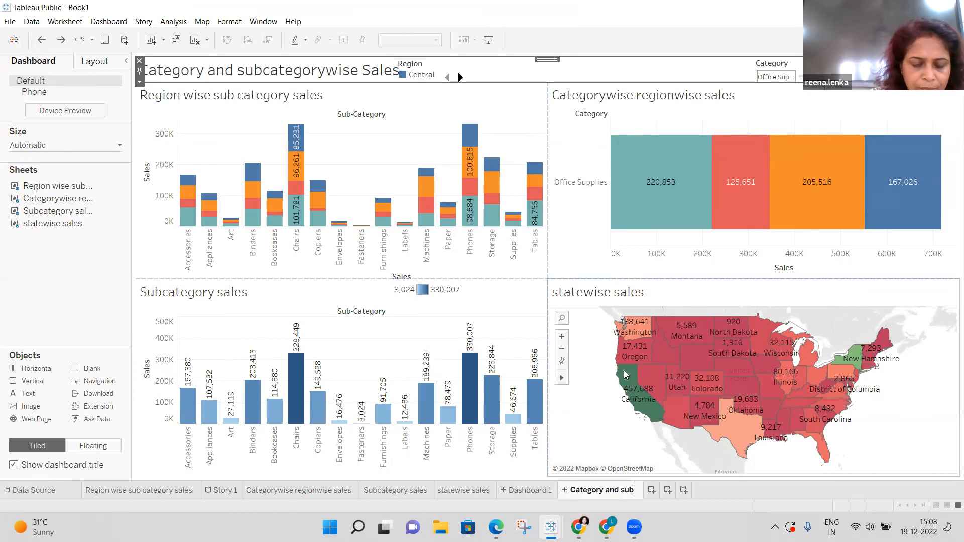
text(categor)
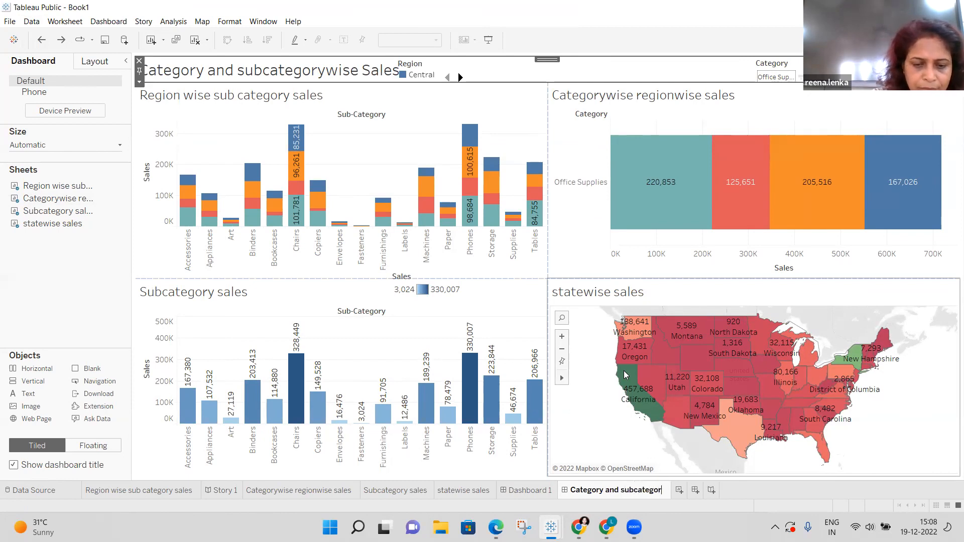
text(ywise)
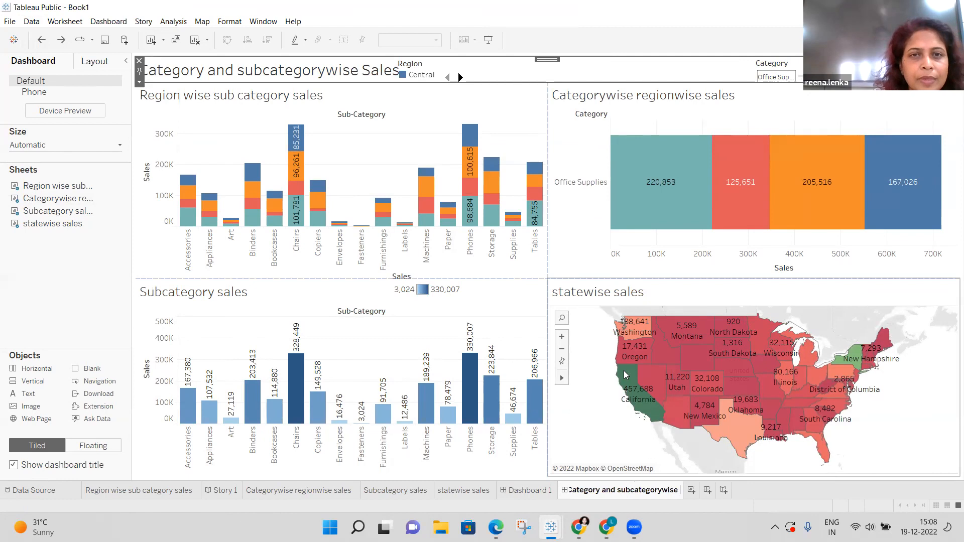
text( Sales)
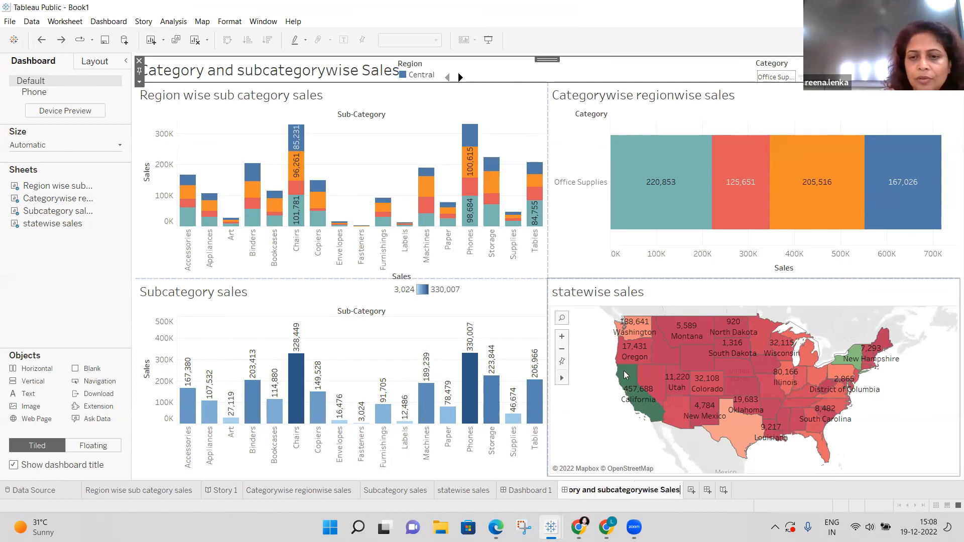
key(Return)
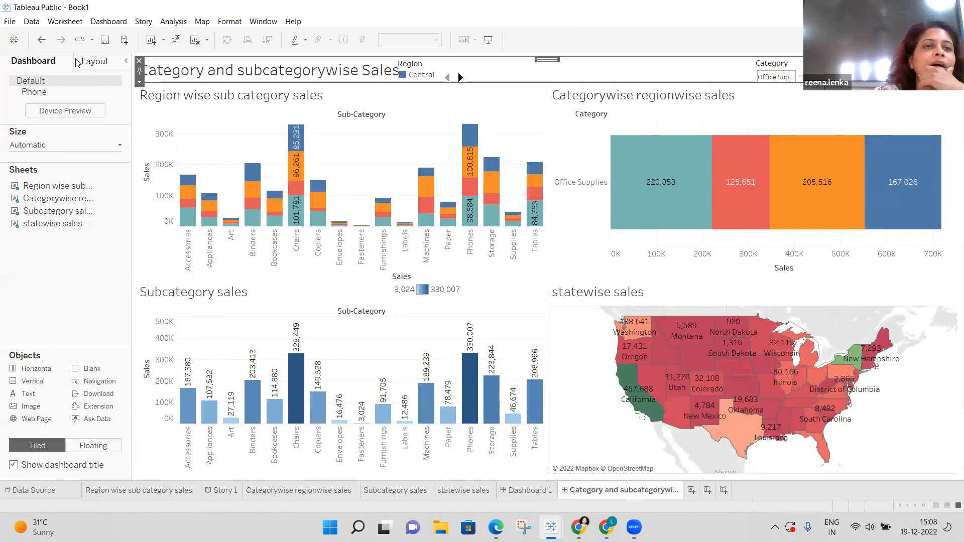
Start a new data source from the Data menu.
click(33, 22)
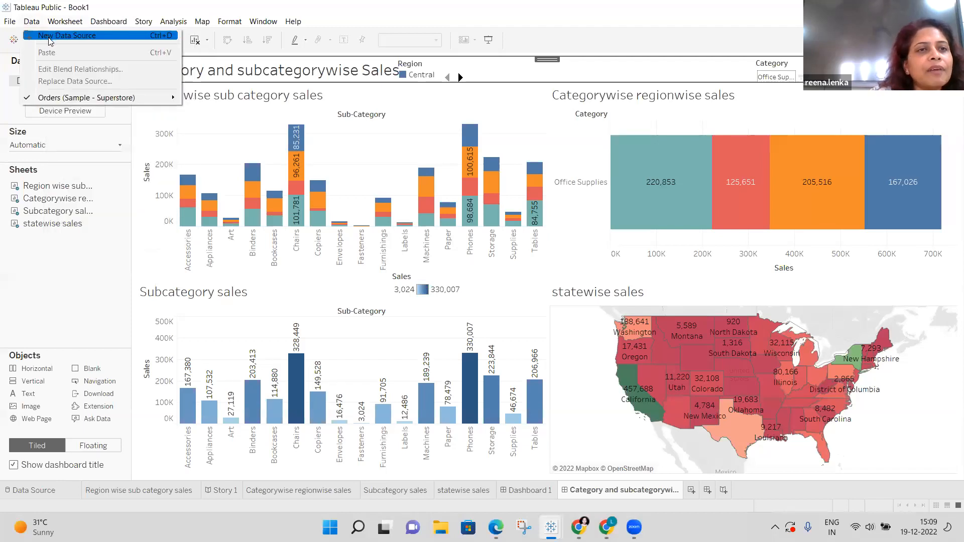
click(50, 37)
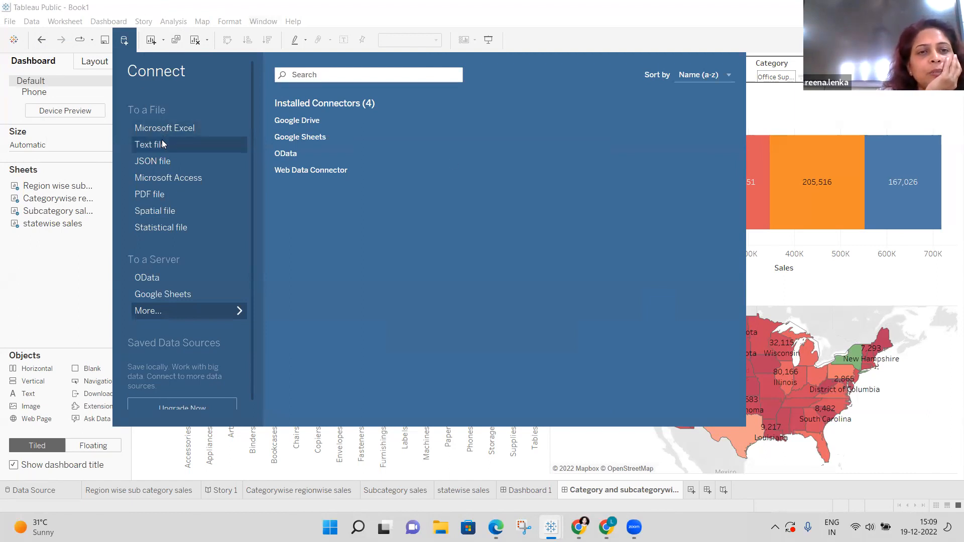
Connect to the LMS session PDF on the Desktop.
click(151, 194)
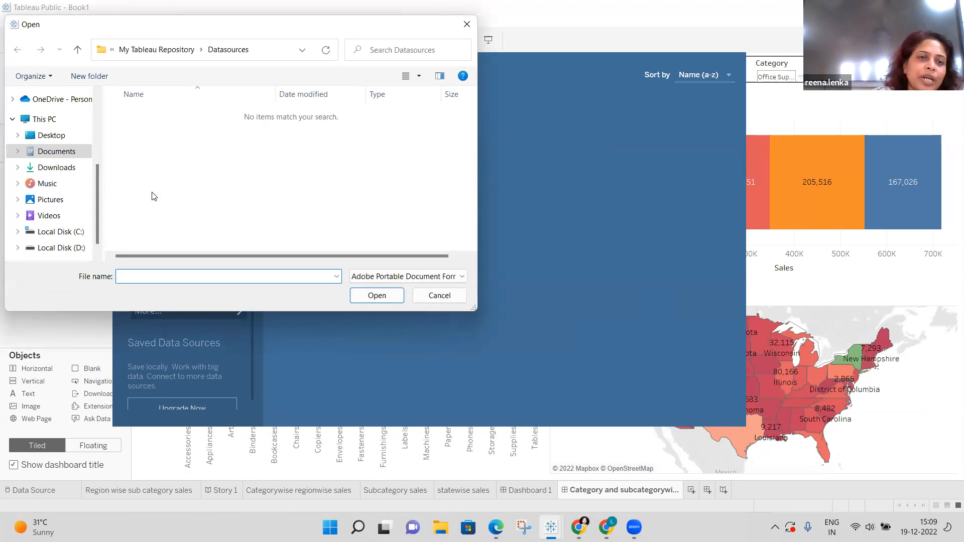
click(75, 248)
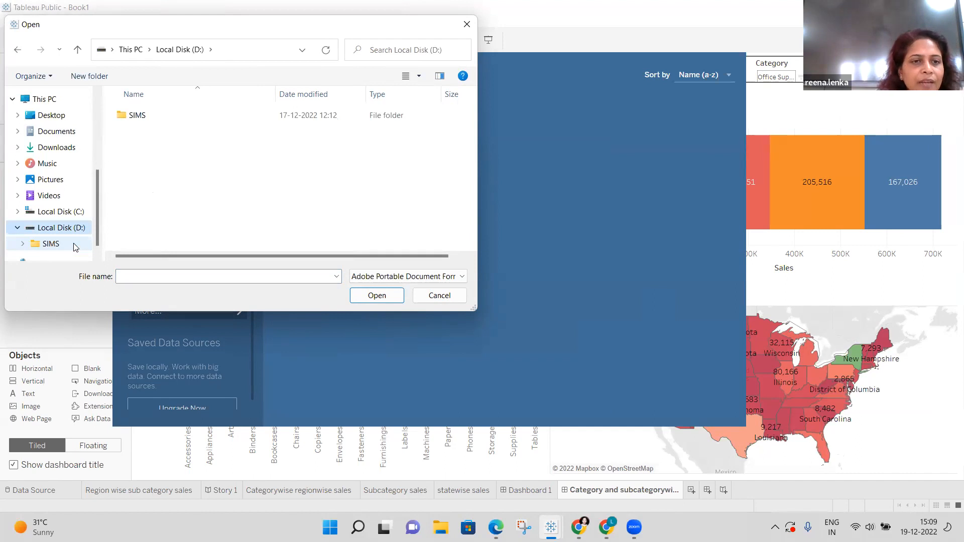
click(52, 116)
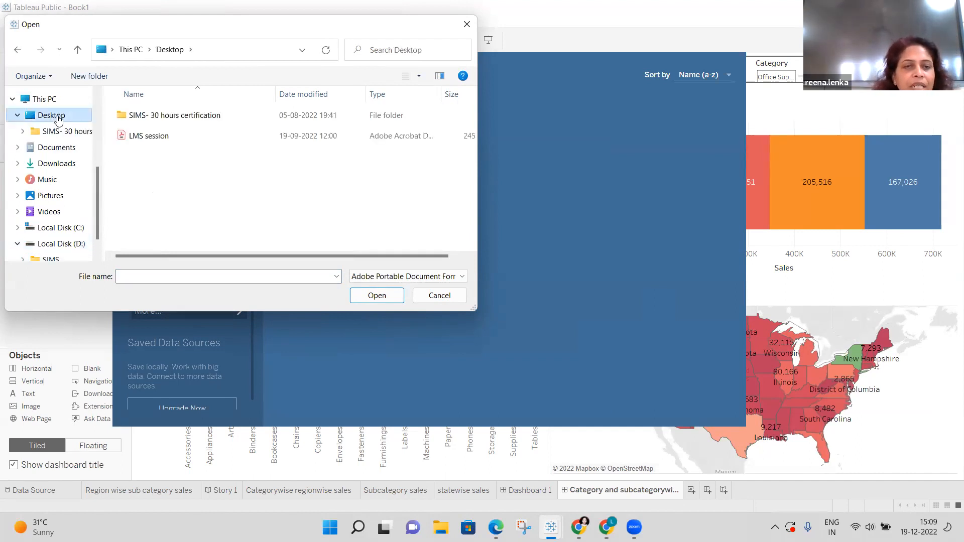
double_click(167, 139)
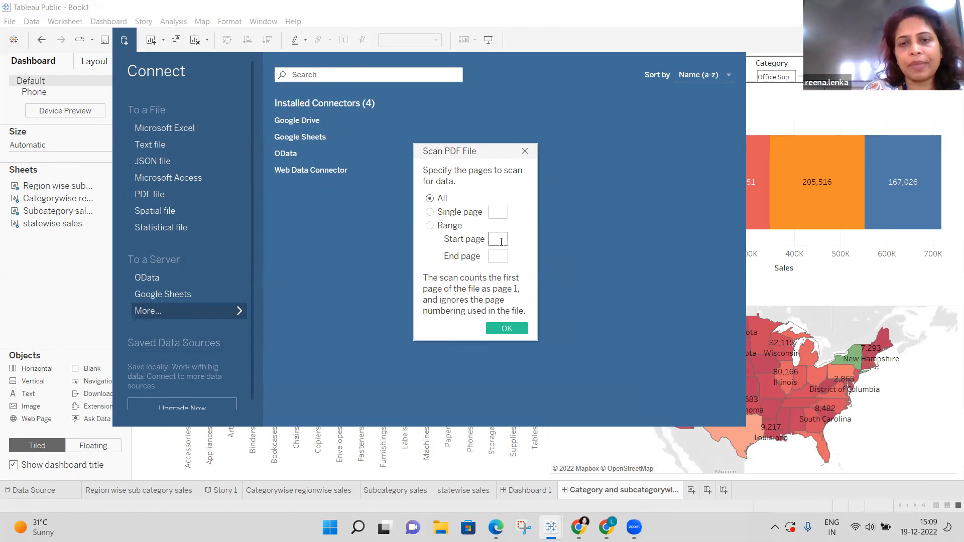
Scan only page 1 of the PDF, with range 1 to 1.
click(501, 242)
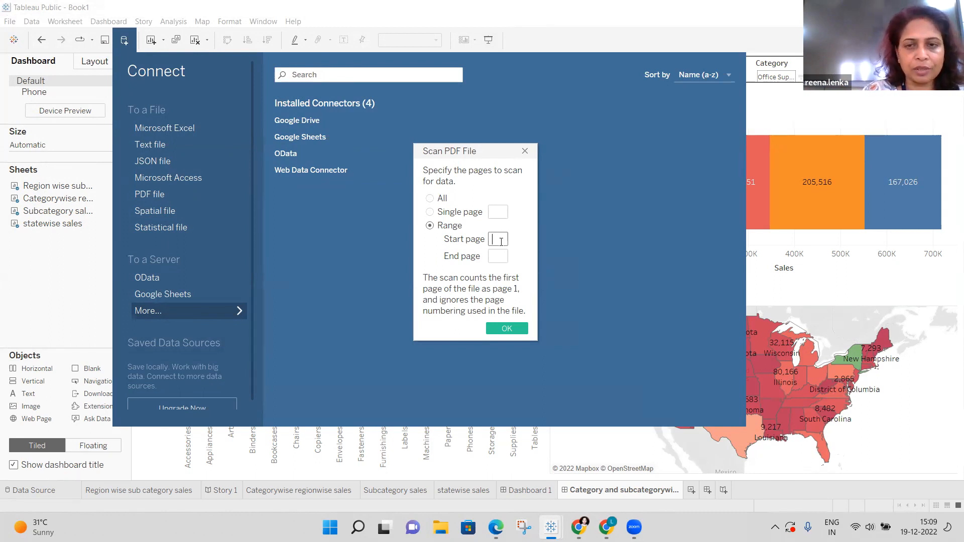
text(1)
click(498, 256)
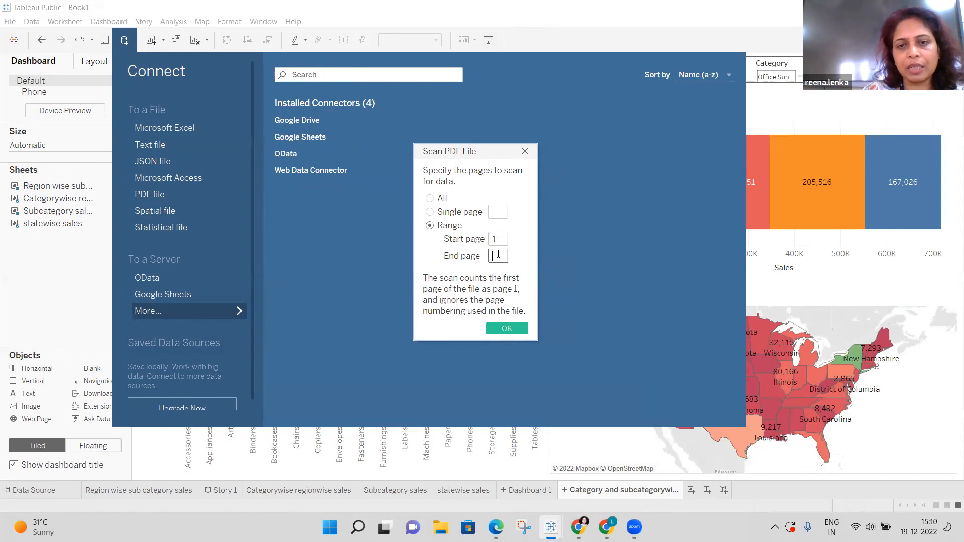
text(1)
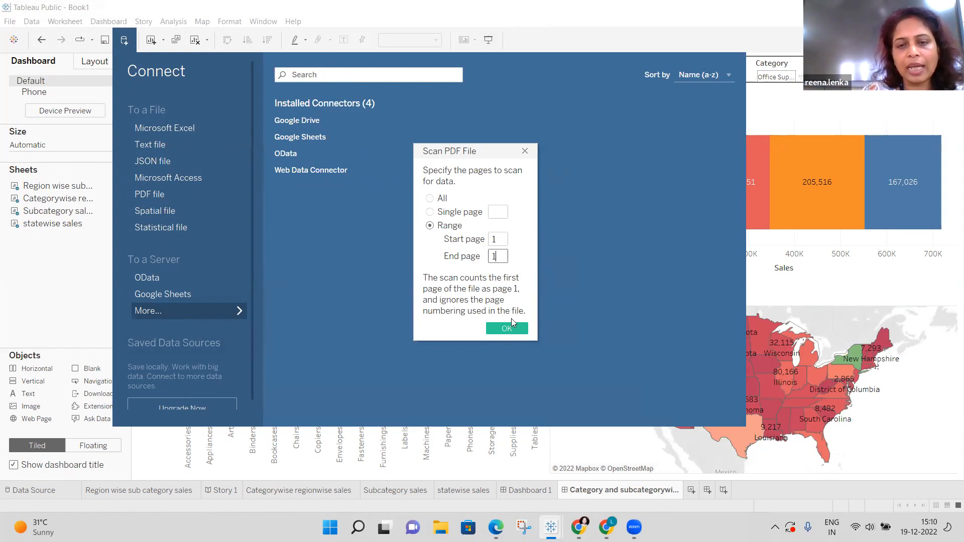
click(514, 333)
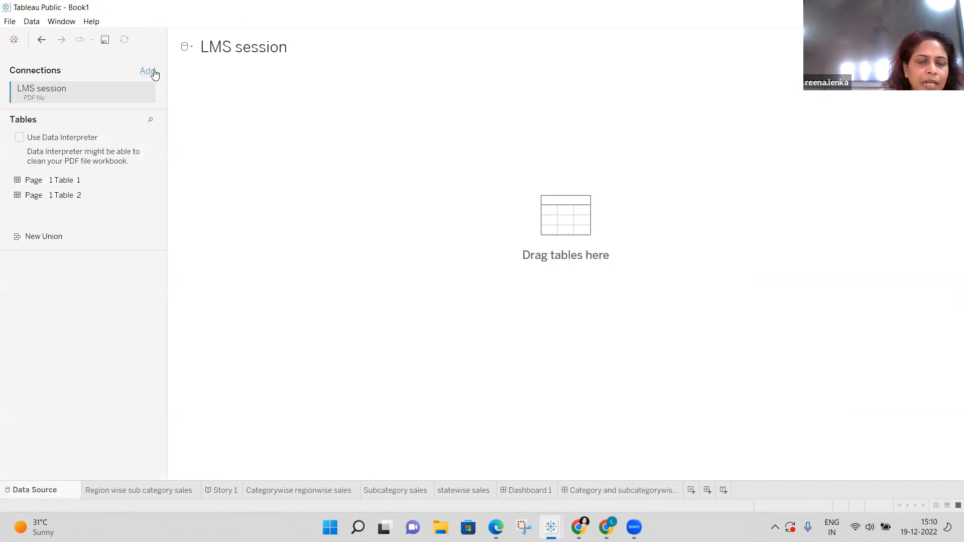
click(78, 182)
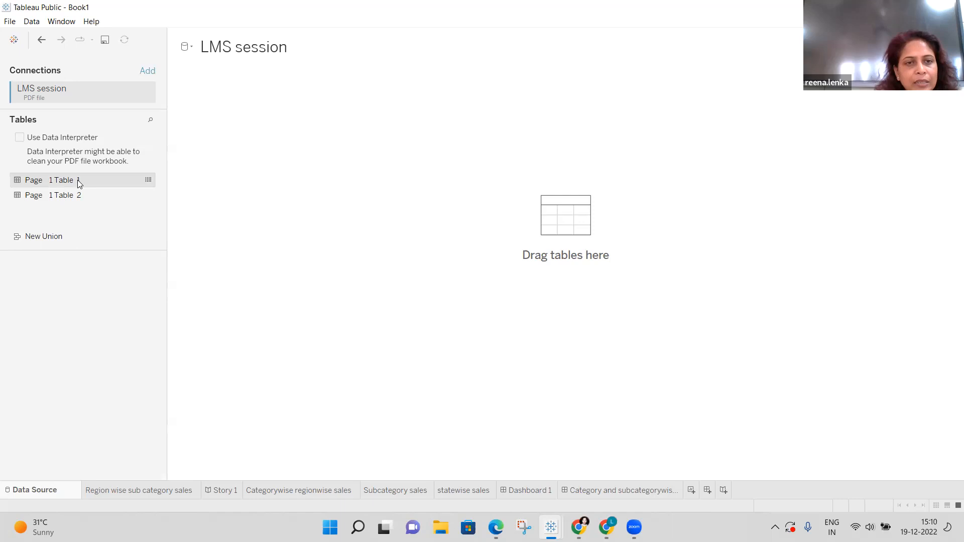
click(148, 180)
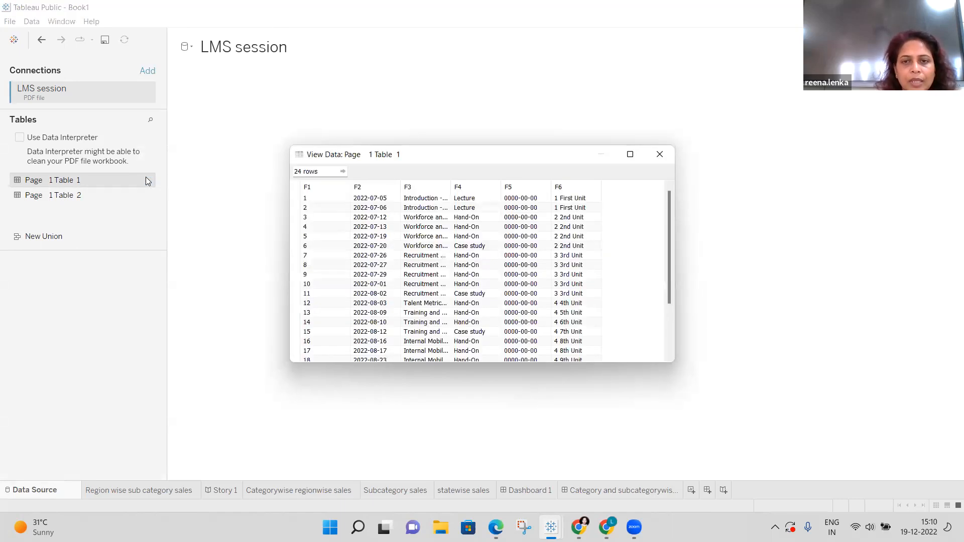
click(657, 154)
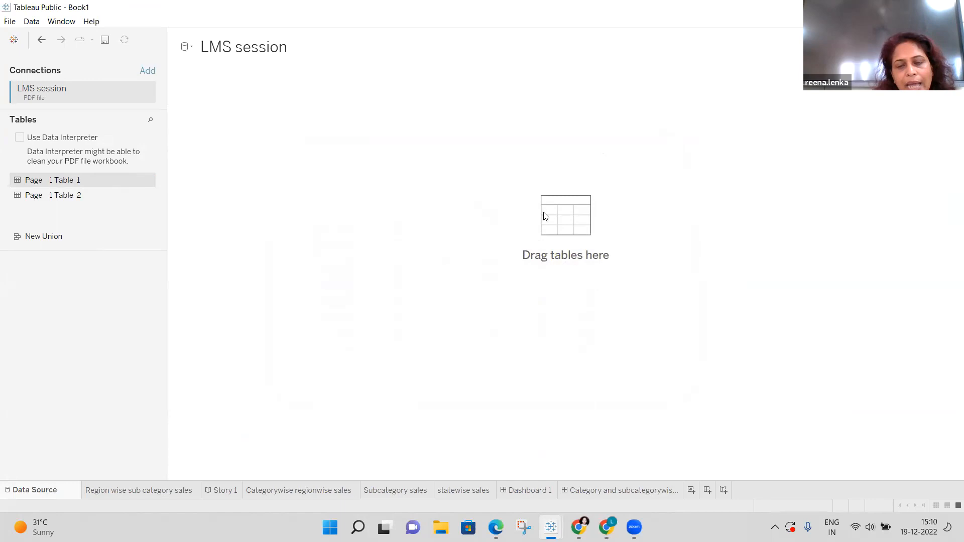
drag(546, 216, 546, 216)
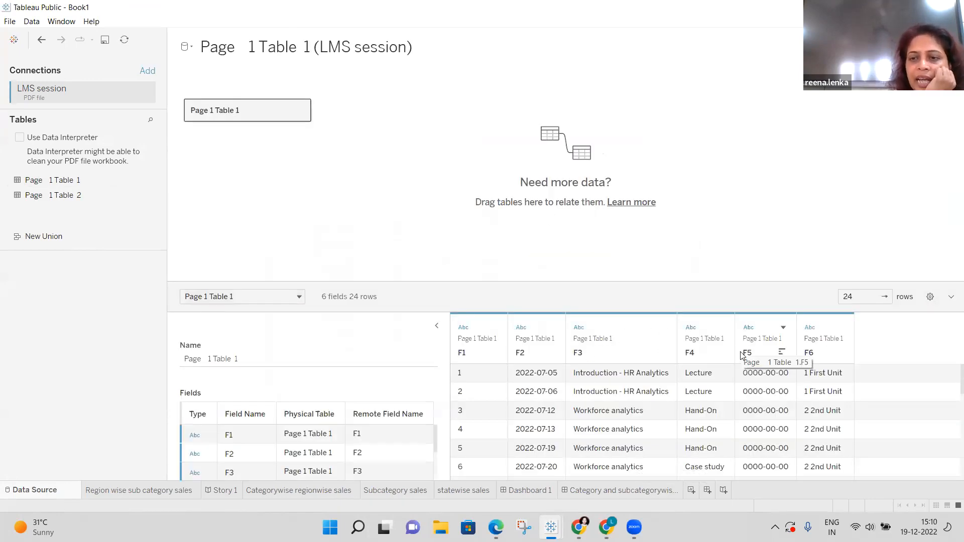
mouse_move(244, 494)
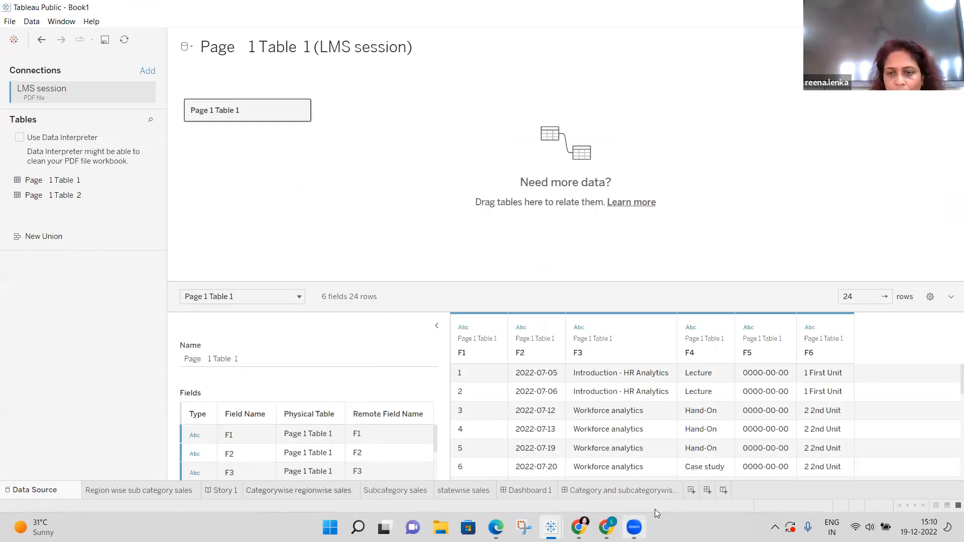
Add a blank Sheet 5 and select its F6 field.
click(692, 490)
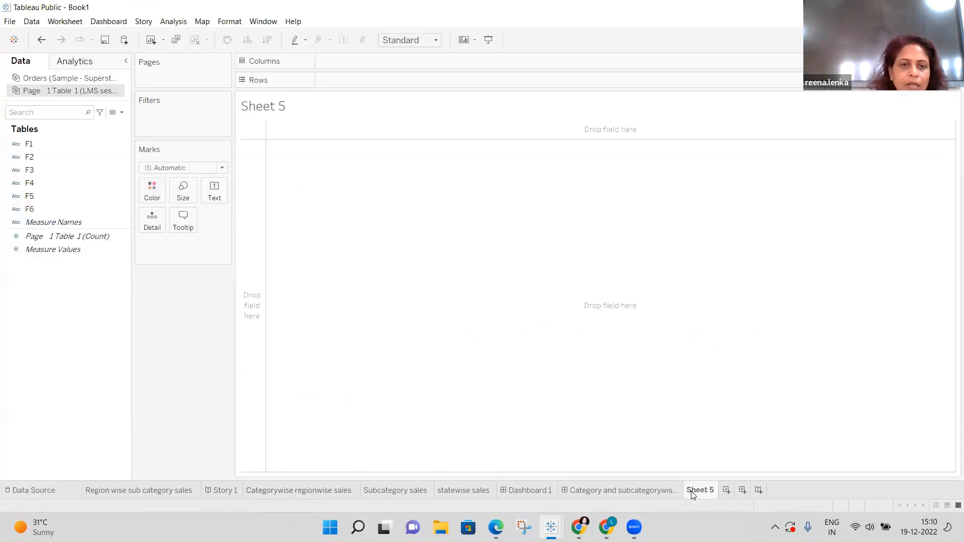
click(56, 208)
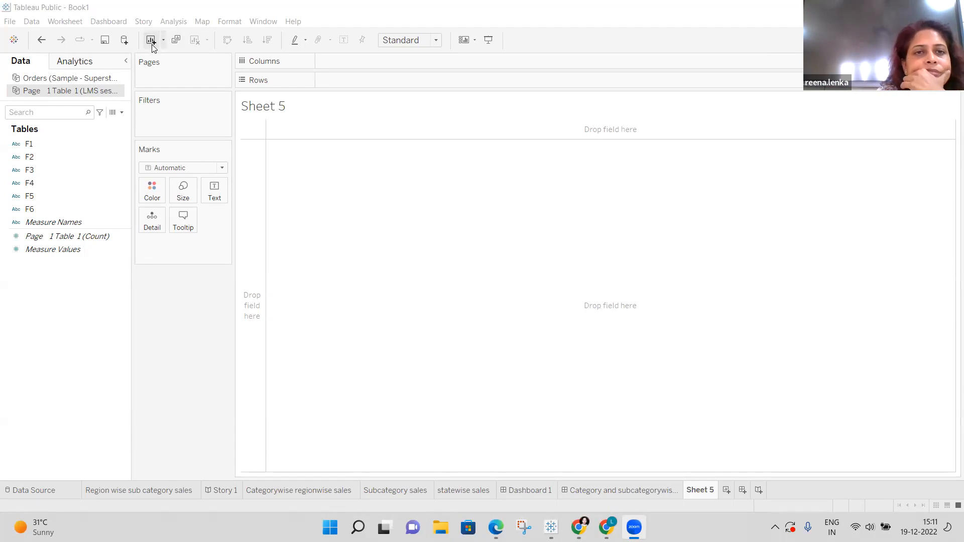
Undo the F6 selection, add a blank Sheet 6, and return to the Data Source page.
click(42, 40)
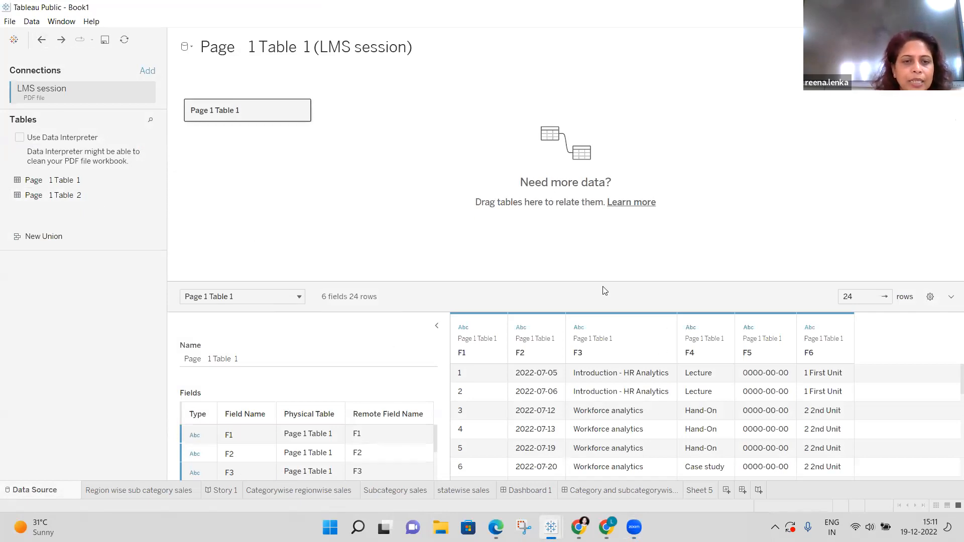
click(728, 491)
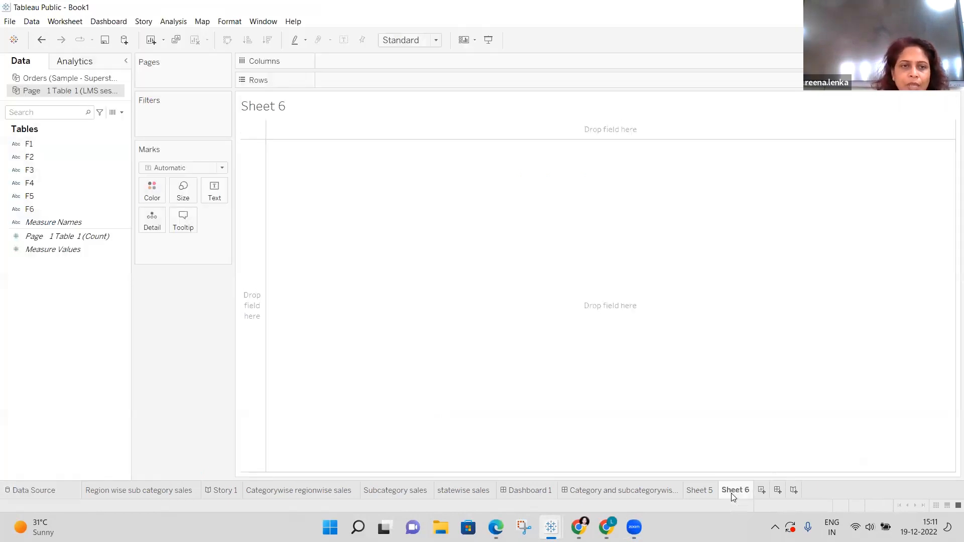
click(42, 40)
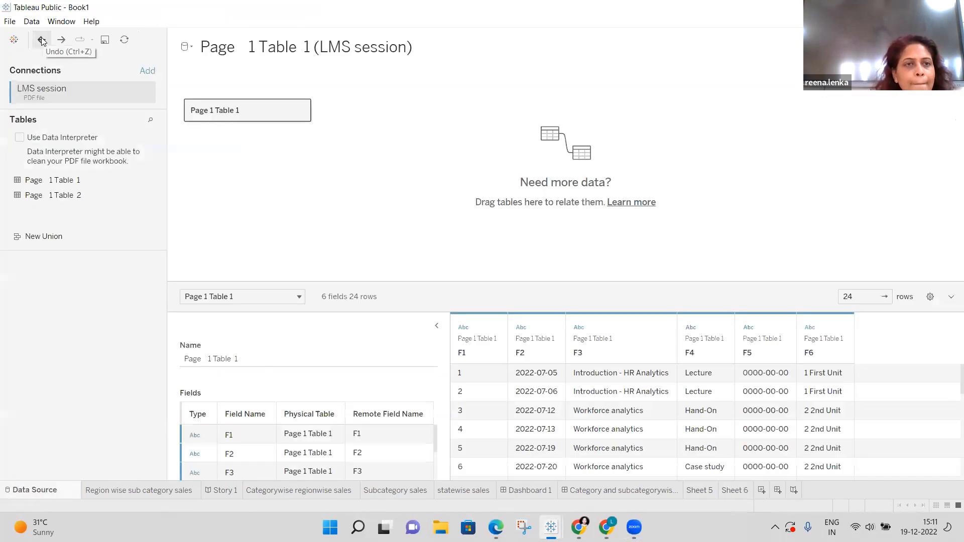
Refresh the LMS session data source, confirming the prompt with Yes.
click(32, 22)
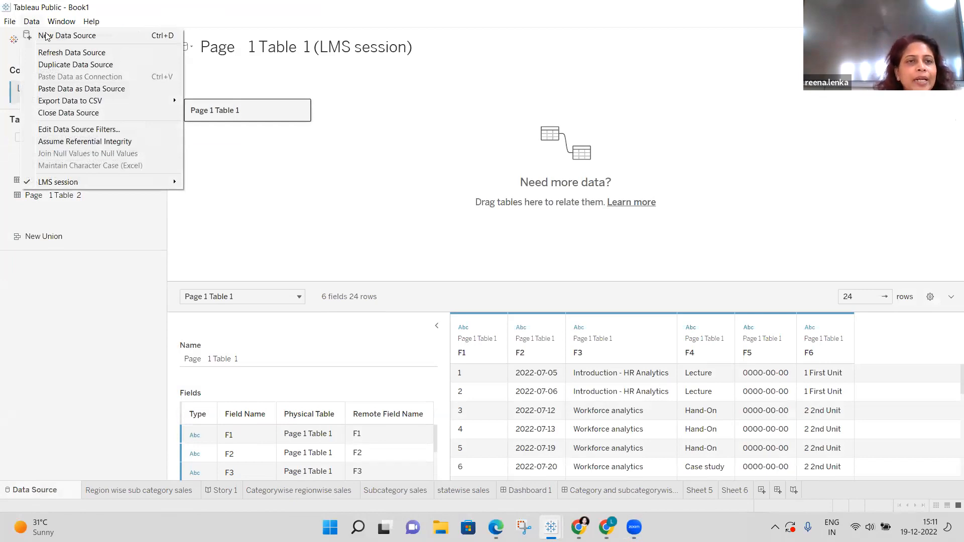
click(62, 54)
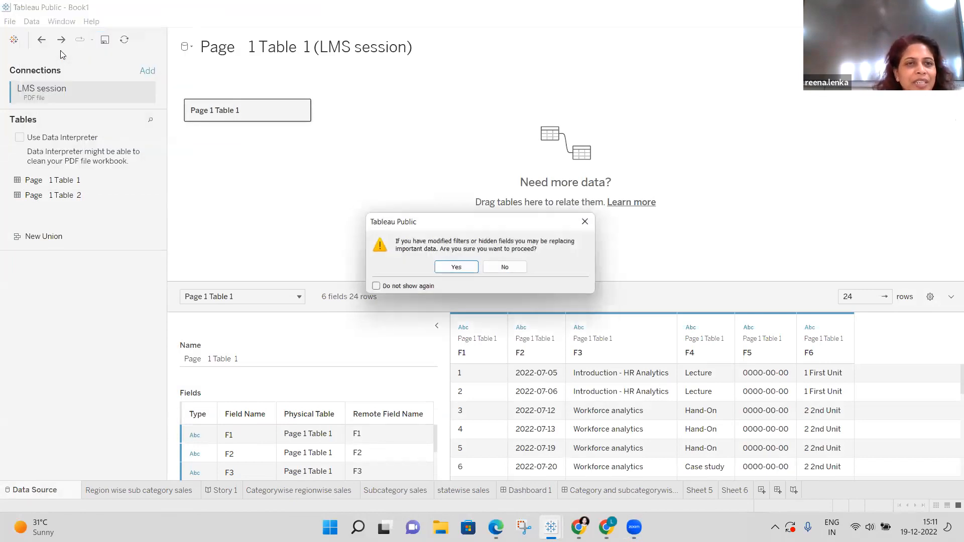
click(458, 269)
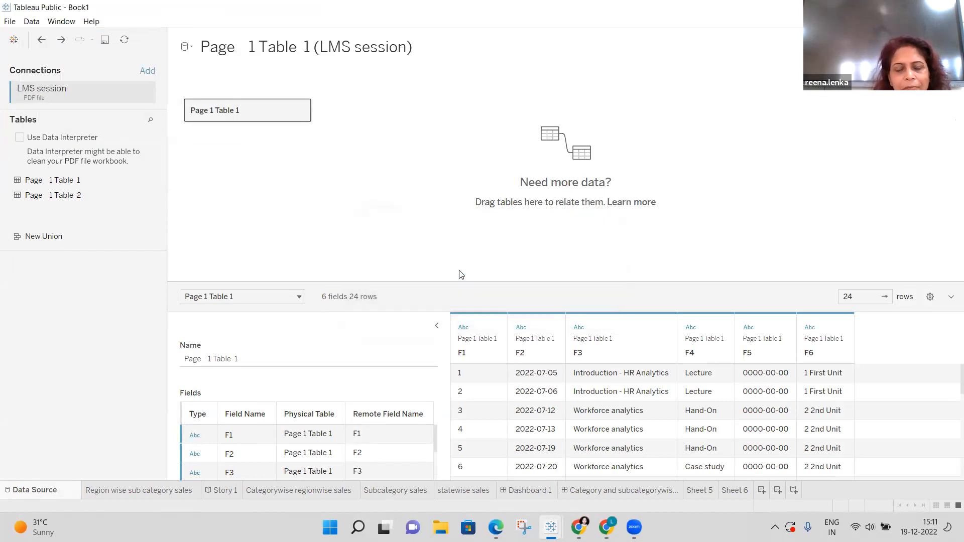
click(31, 22)
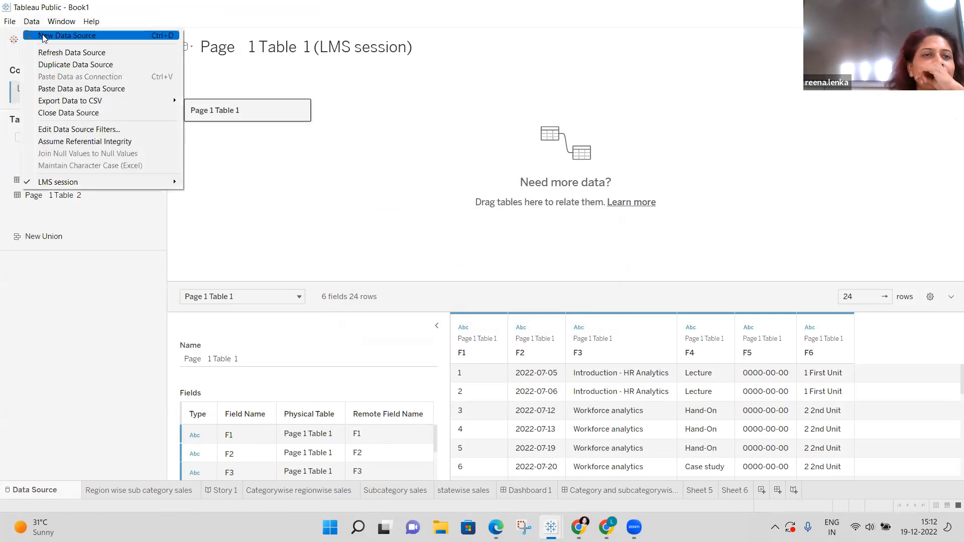
Start a new PDF data source and browse to the D:\SIMS folder.
click(42, 36)
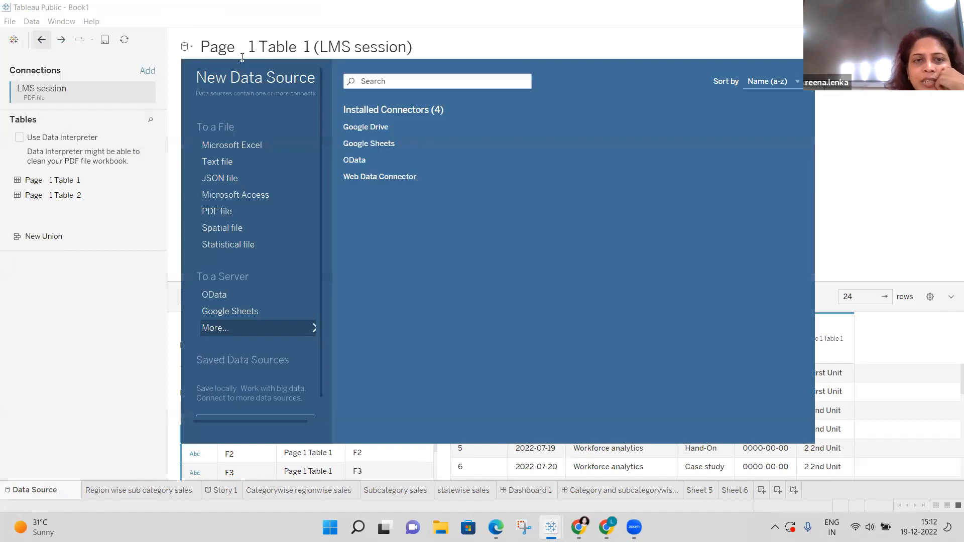
click(239, 211)
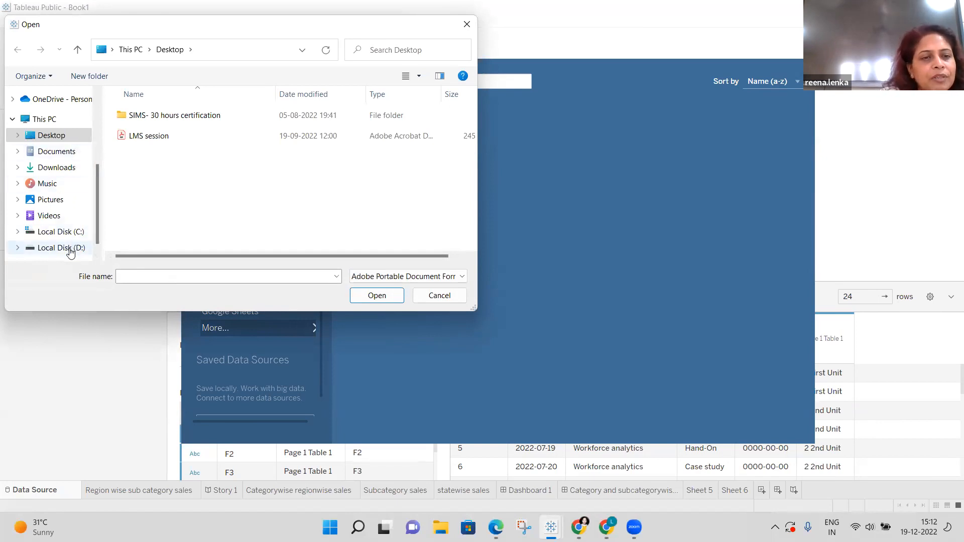
click(70, 249)
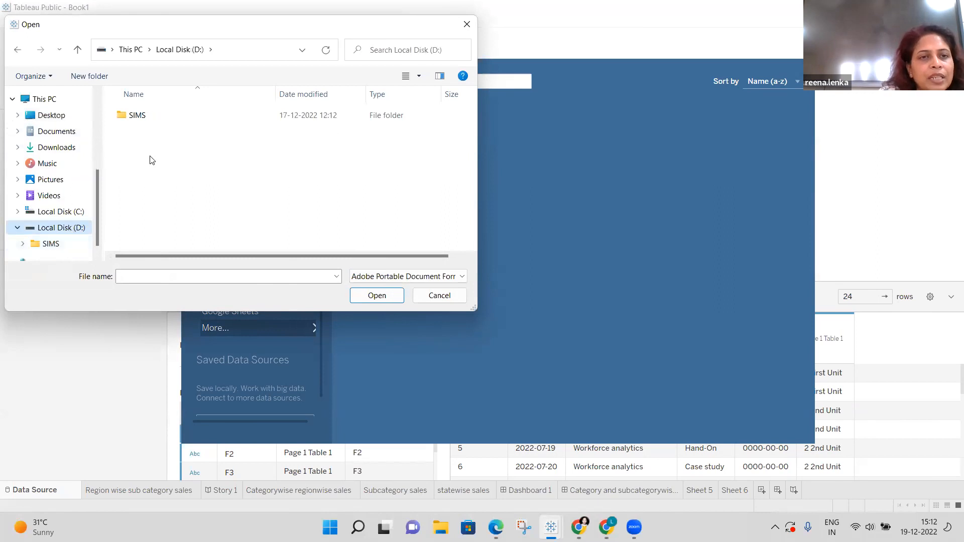
double_click(146, 117)
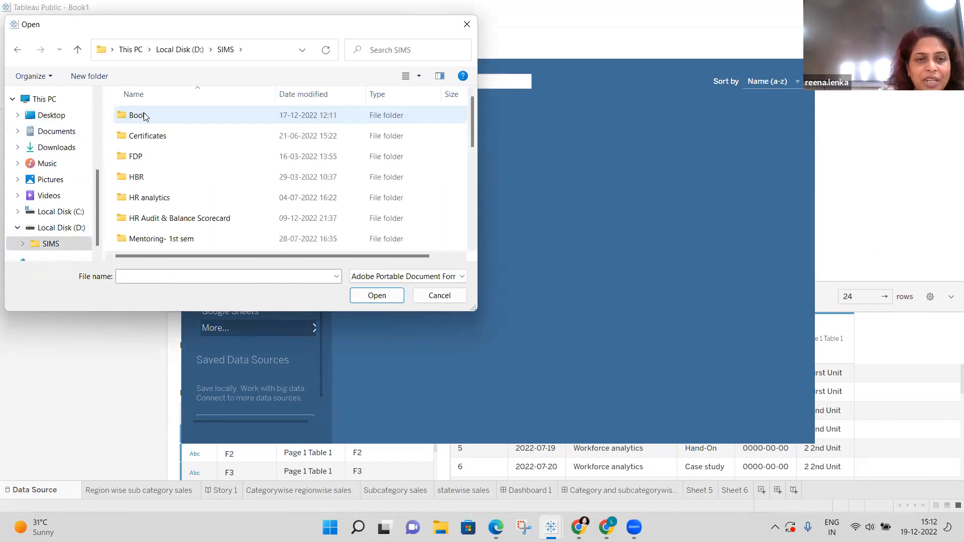
double_click(155, 144)
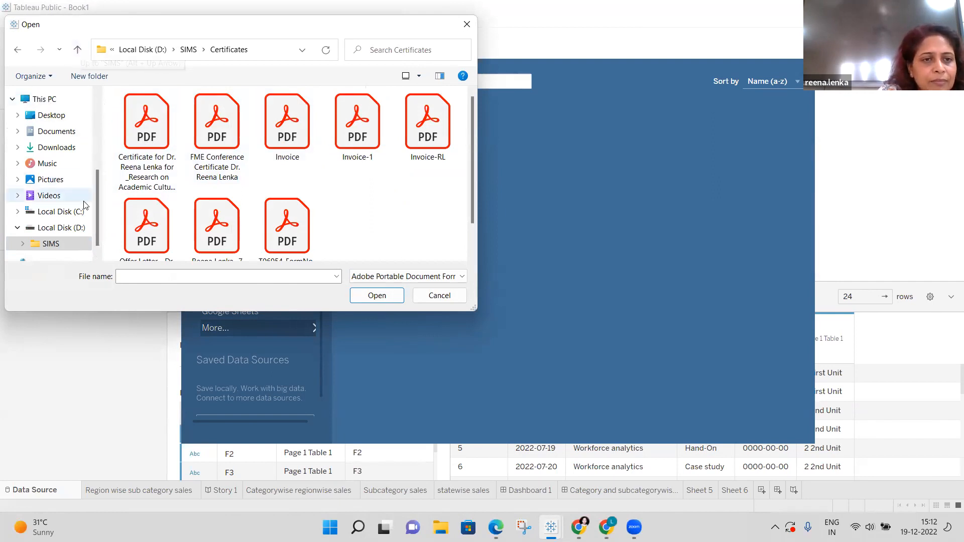
click(51, 244)
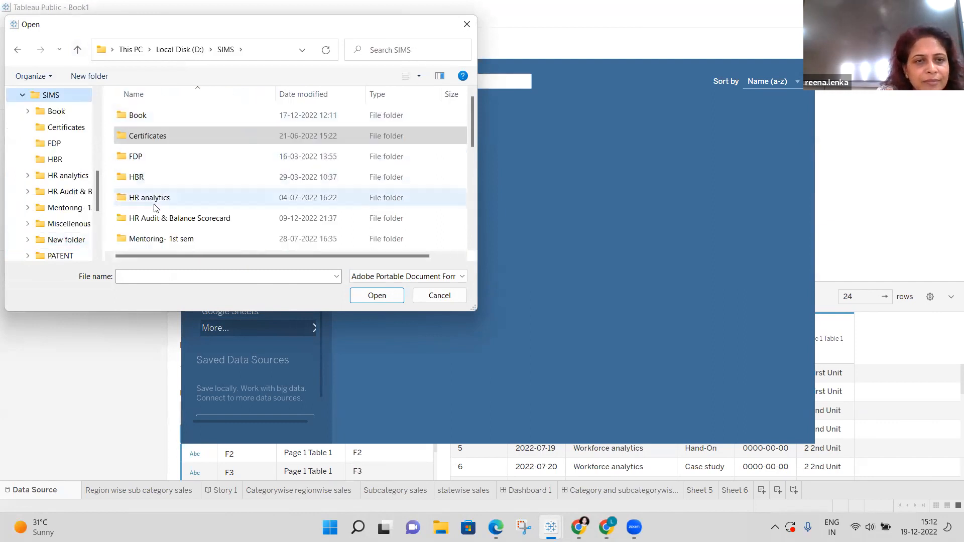
click(472, 246)
click(473, 245)
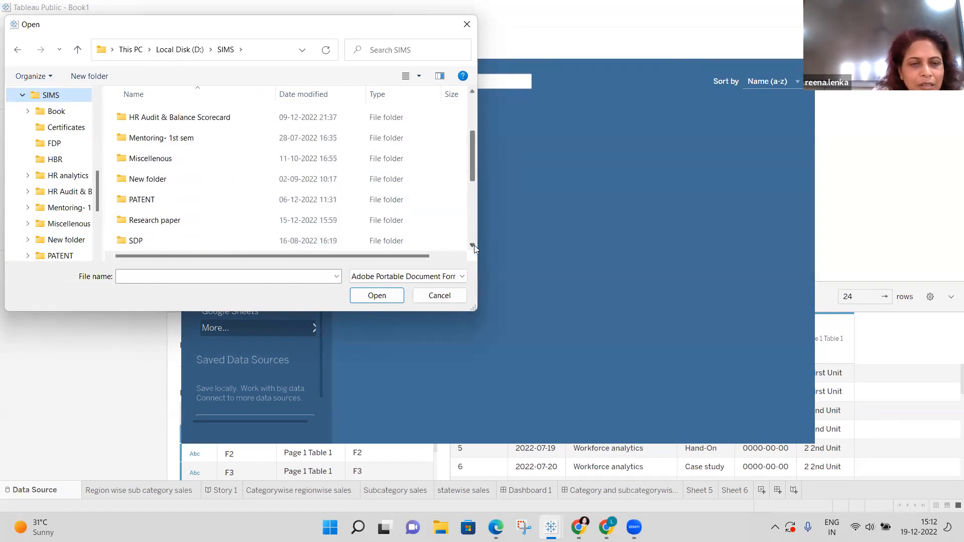
click(474, 246)
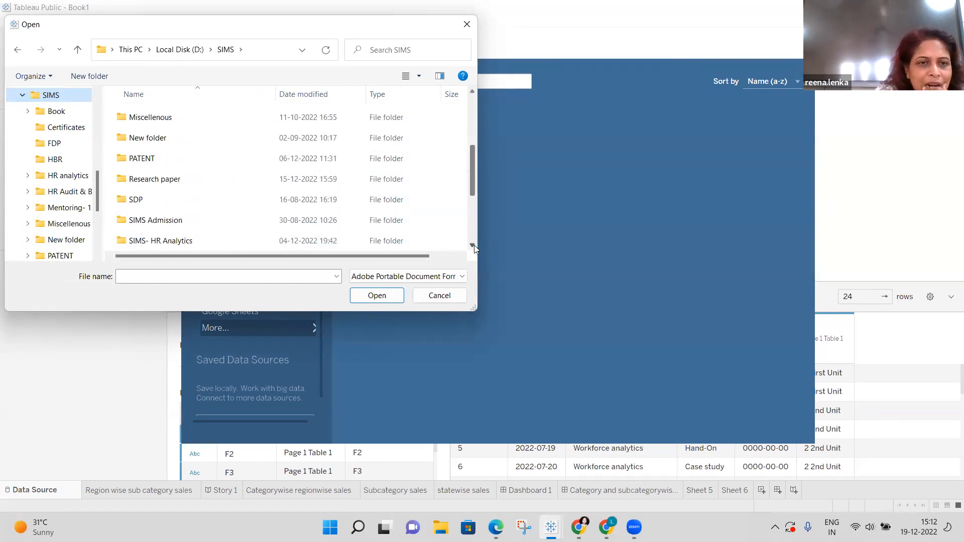
click(473, 246)
click(473, 246)
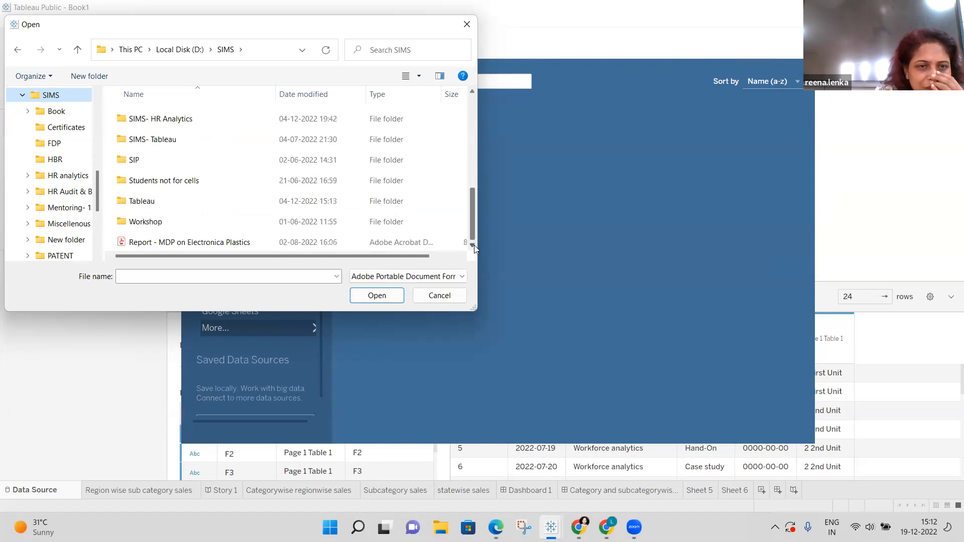
Open the Report - MDP on Electronica Plastics PDF, scanning pages 1 to 2.
double_click(234, 242)
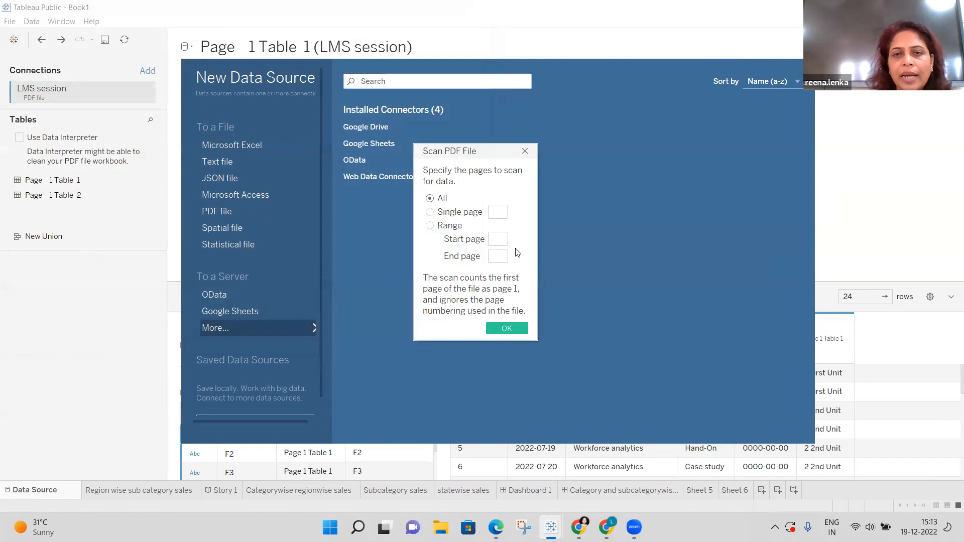
click(499, 240)
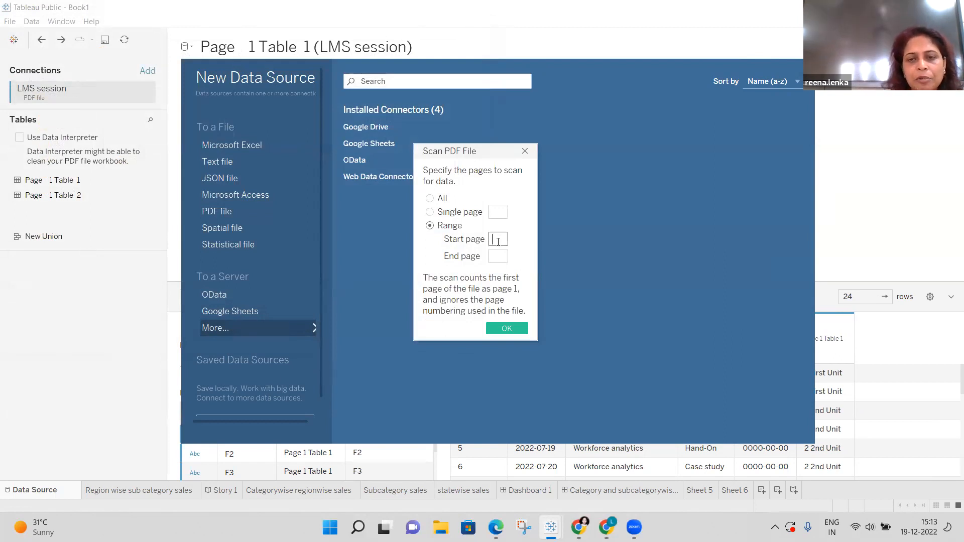
text(1)
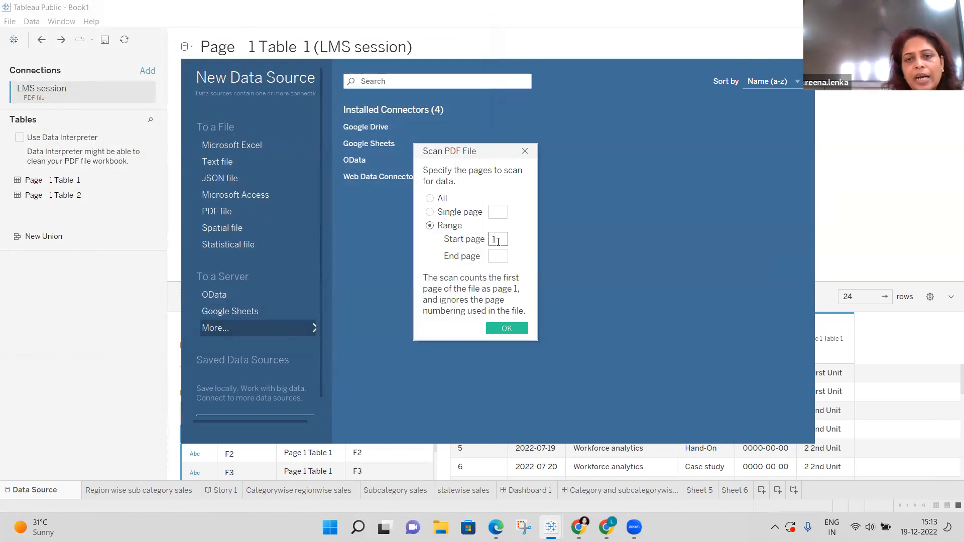
click(501, 257)
text(2)
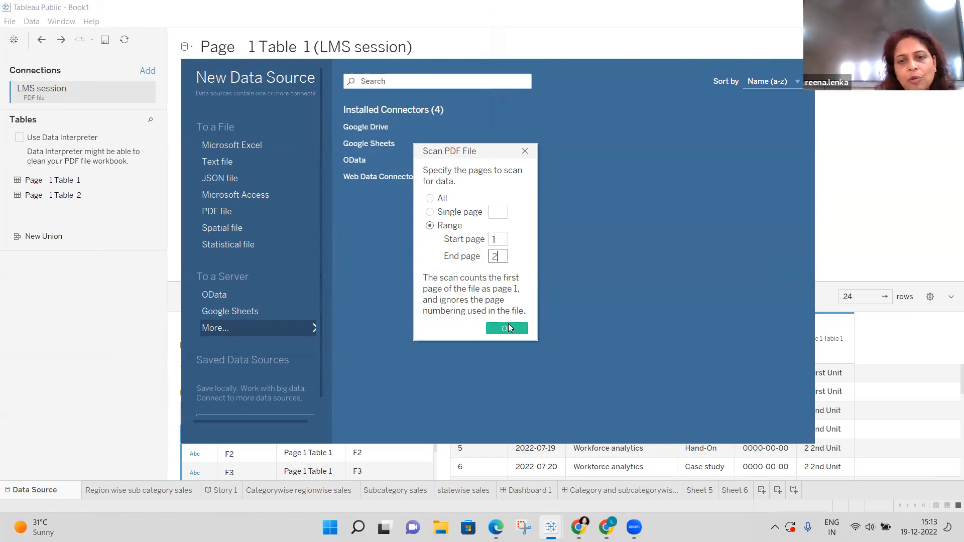
click(508, 328)
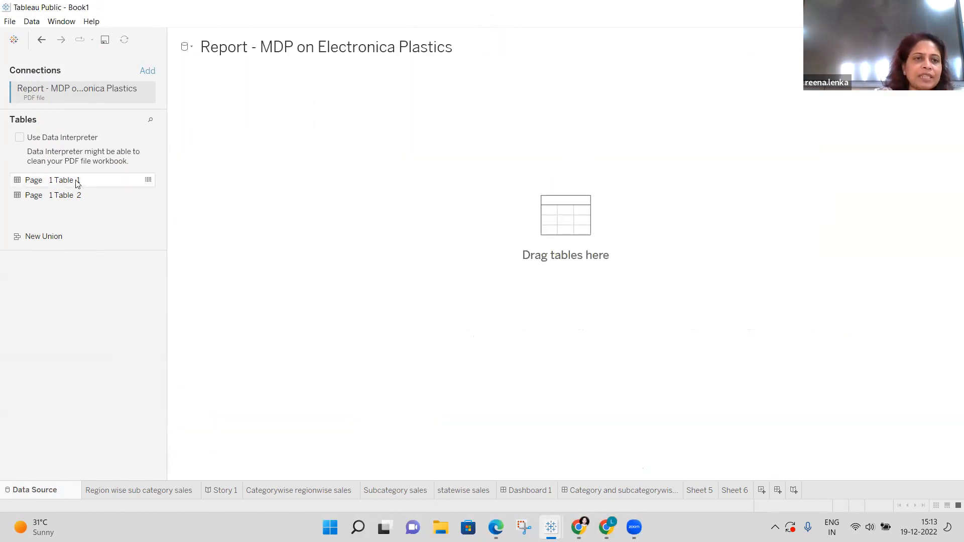
Preview Page 1 Table 1 and Table 2, then place Page 1 Table 1 on the canvas.
drag(78, 181, 134, 183)
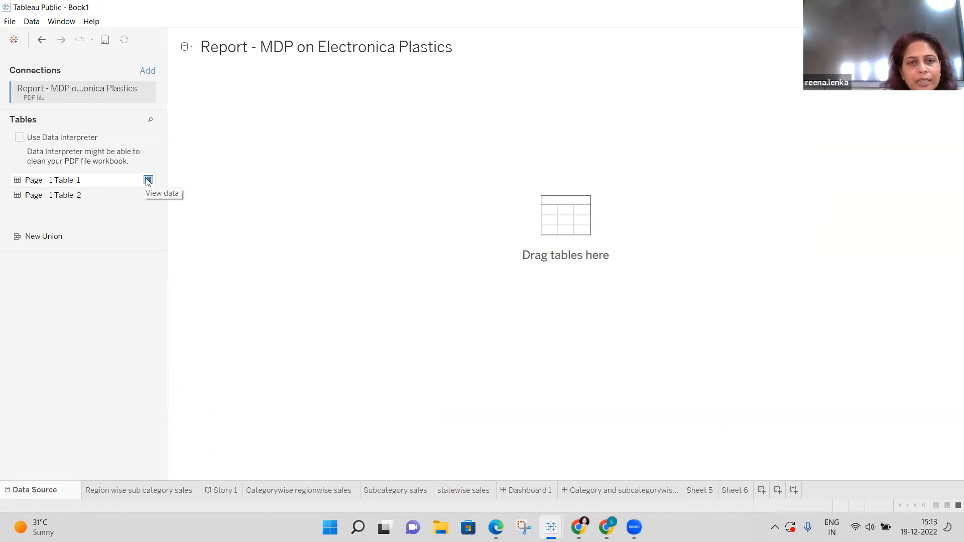
click(148, 180)
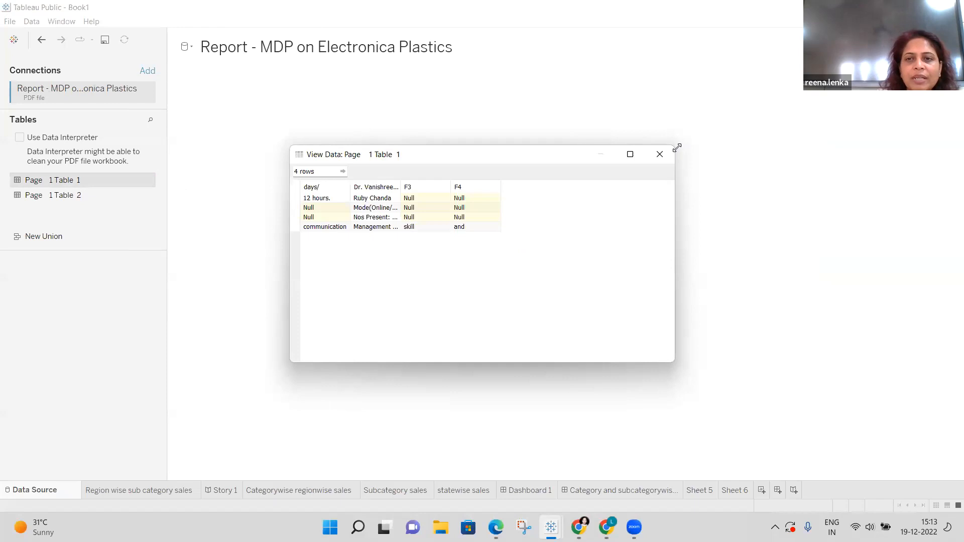
click(660, 155)
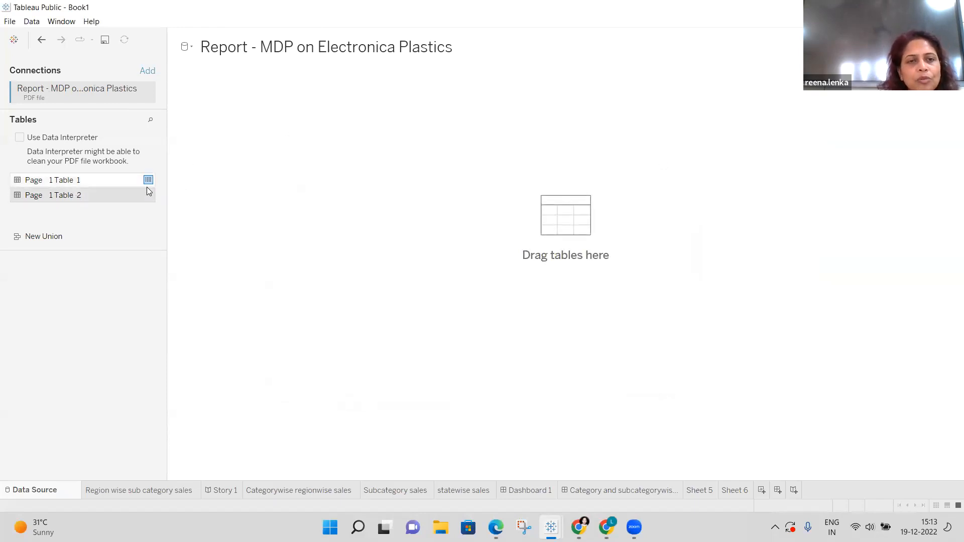
click(148, 197)
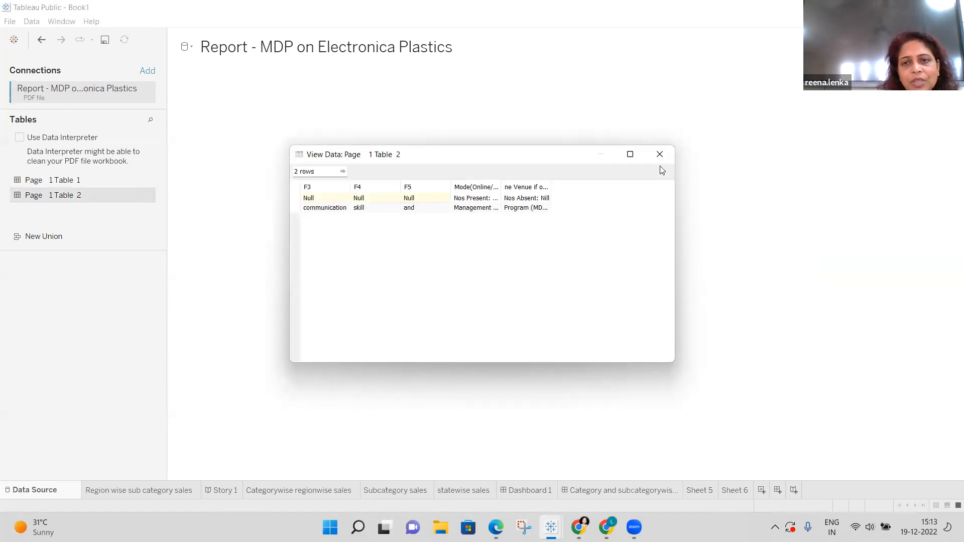
click(660, 156)
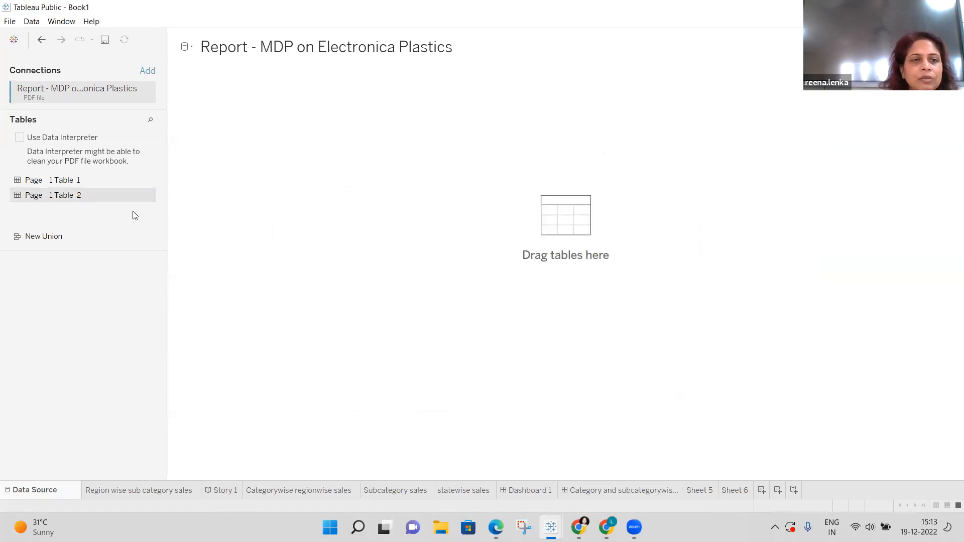
click(96, 182)
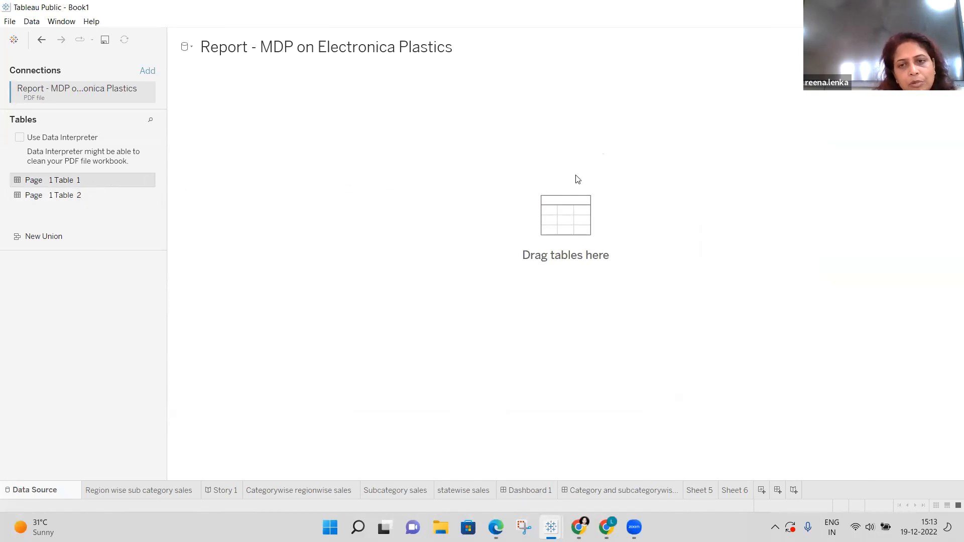
drag(552, 209, 543, 212)
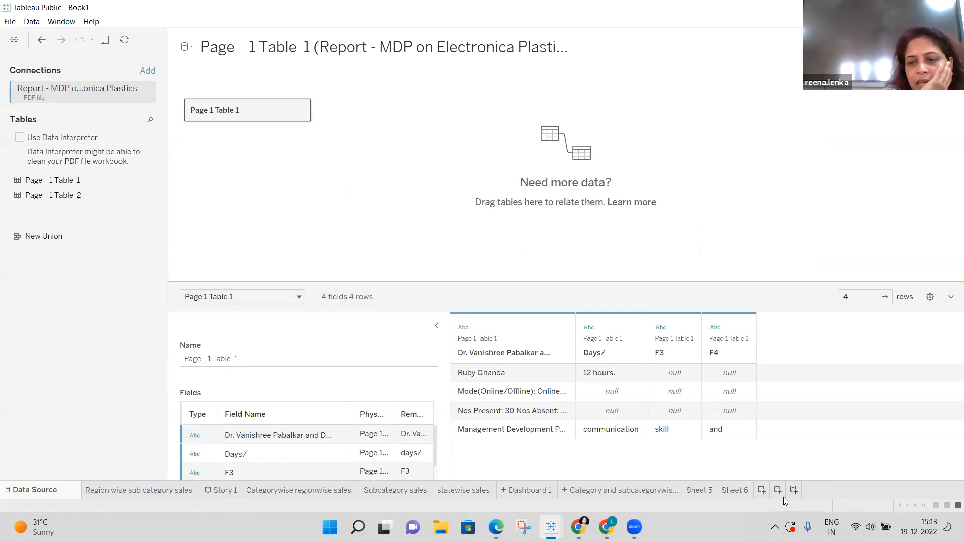
Create blank Sheet 7 with the MDP report fields such as Days/, F3 and F4.
click(767, 494)
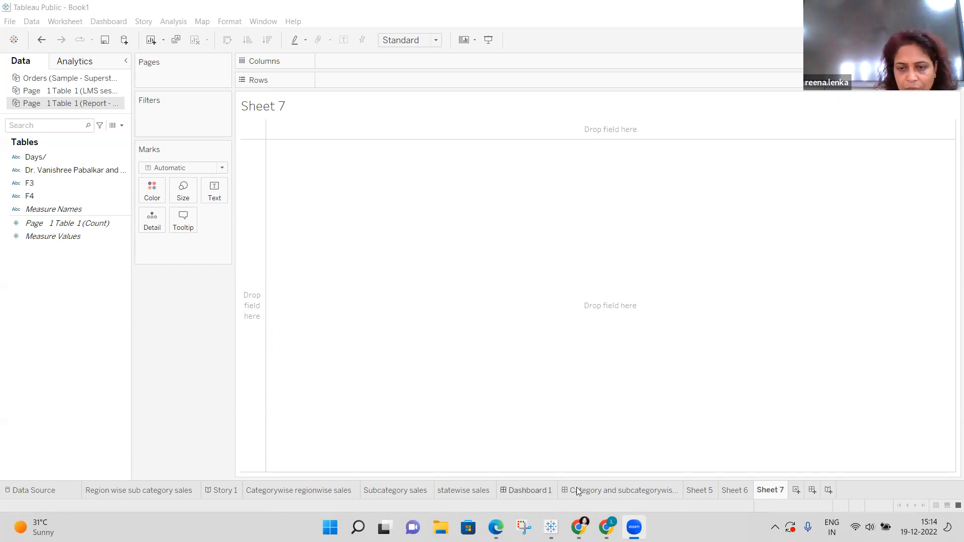
Switch to the Category and subcategorywise Sales dashboard and select the Categorywise regionwise sales chart.
click(605, 487)
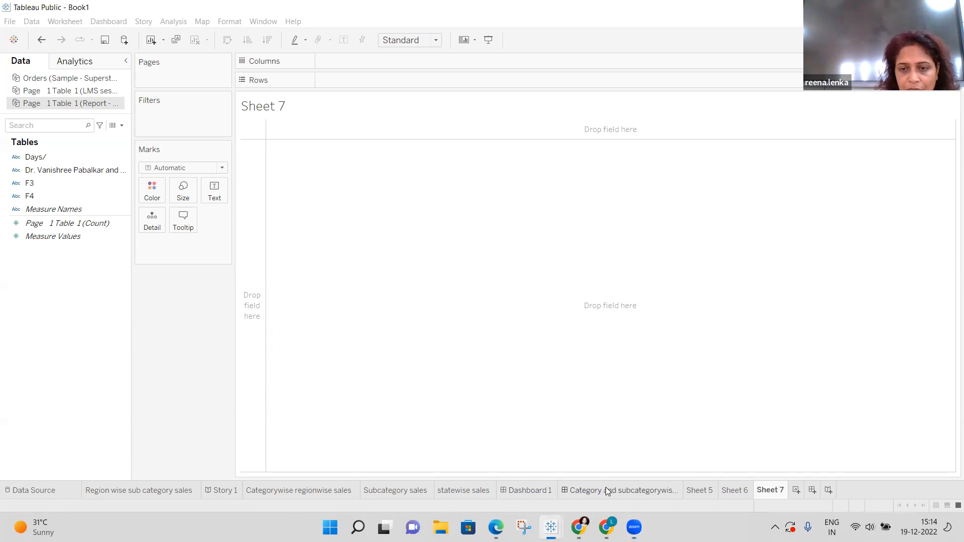
click(605, 487)
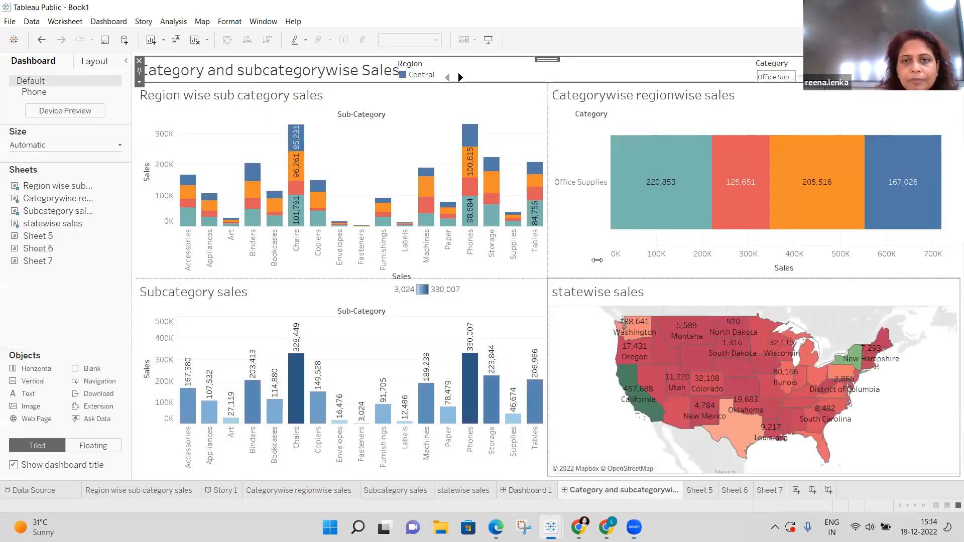
click(571, 150)
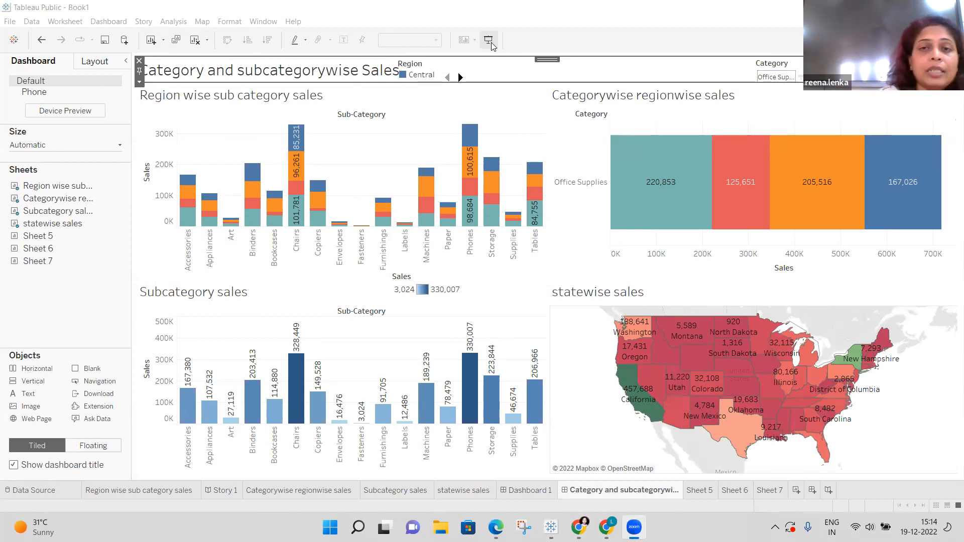
Present the dashboard full screen, filter to Furniture and South, and highlight Idaho.
click(491, 44)
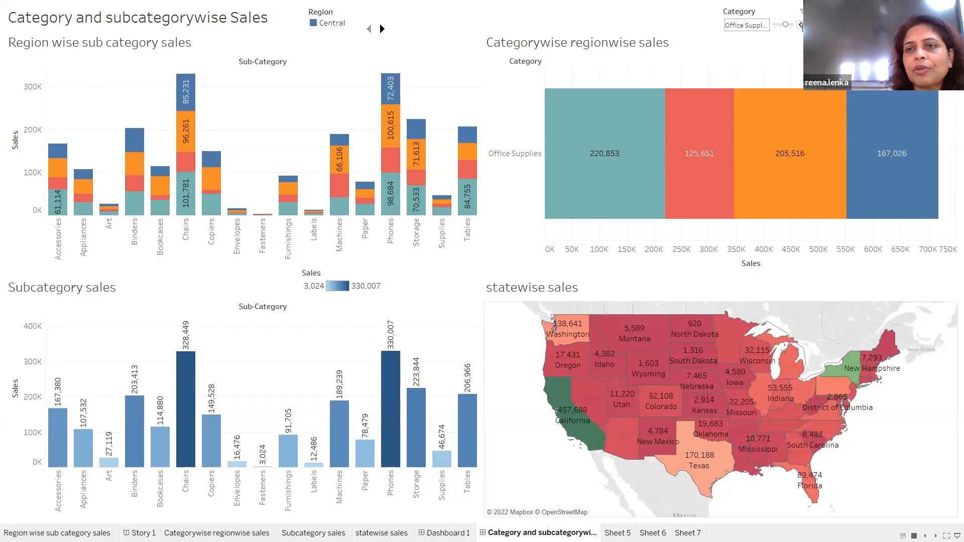
click(800, 25)
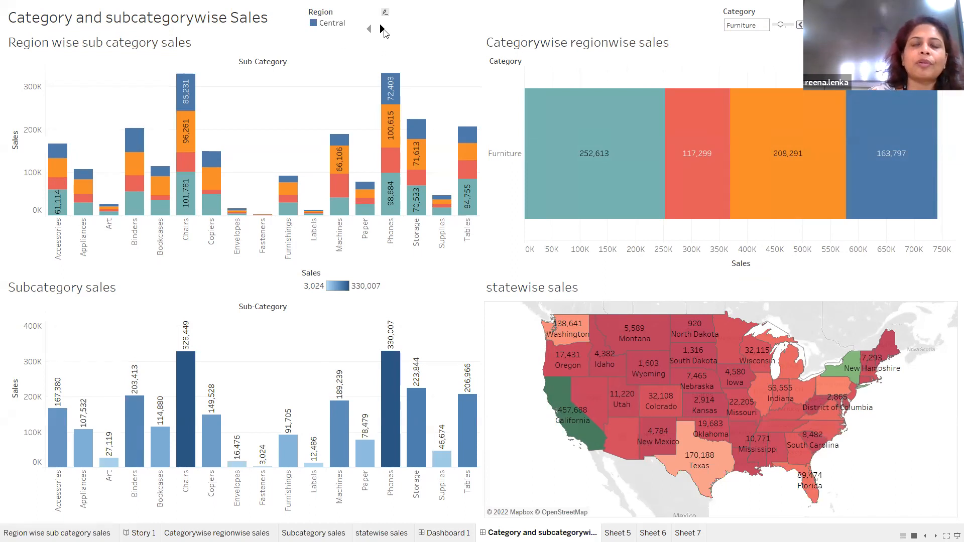
click(381, 30)
click(382, 30)
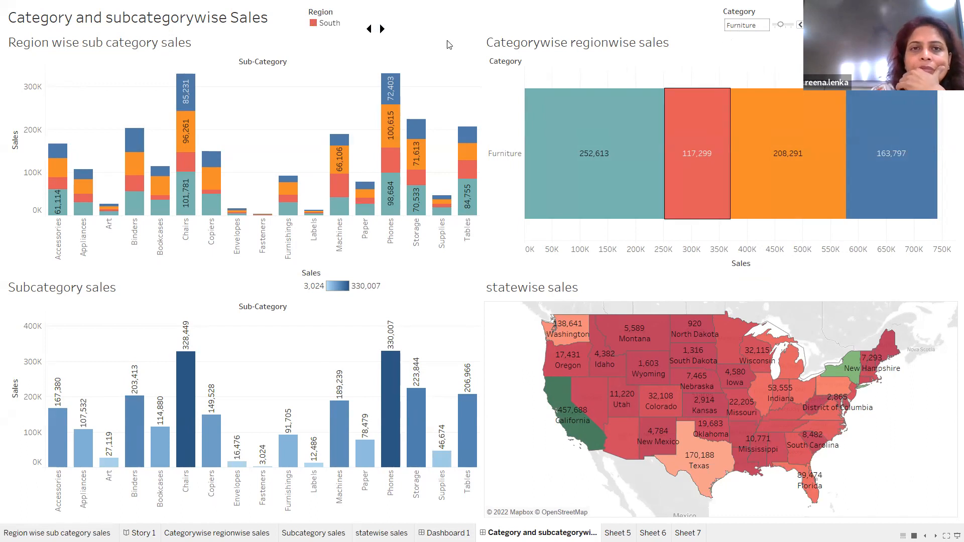
click(592, 370)
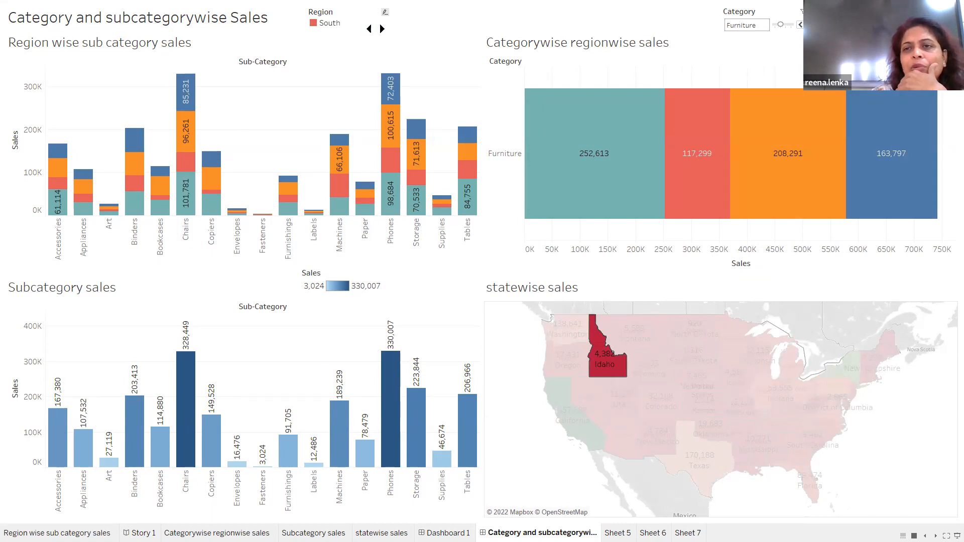
Cycle Category through Office Supplies and Technology, back to Office Supplies, then exit presentation mode.
click(809, 24)
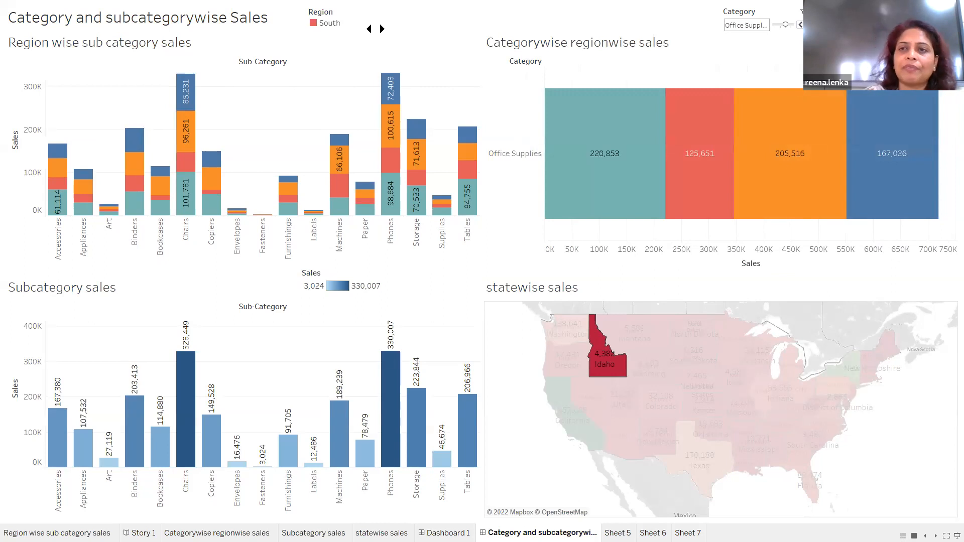
click(810, 25)
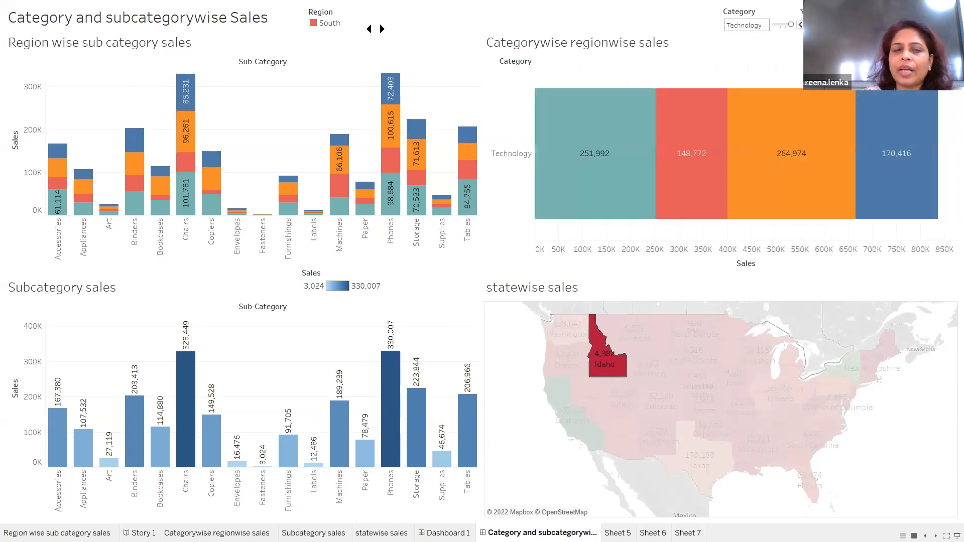
click(801, 25)
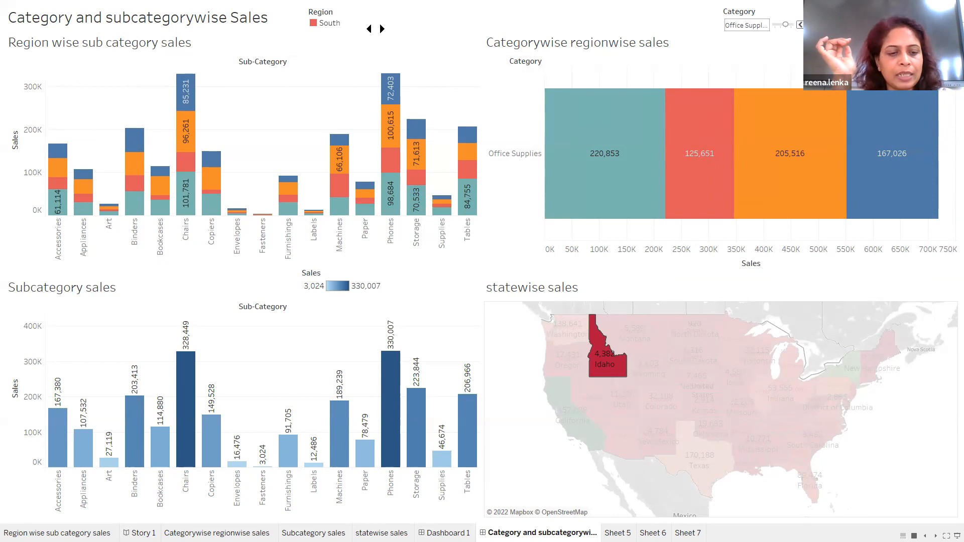
key(Escape)
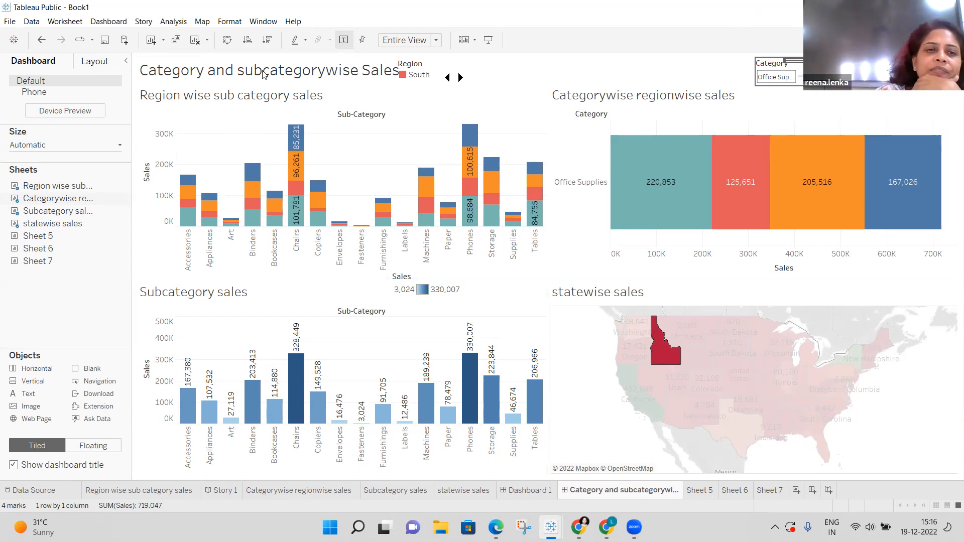
Undo Book1's category filter changes back to the PDF Data Source page, then bring Book2's sales map forward.
click(42, 42)
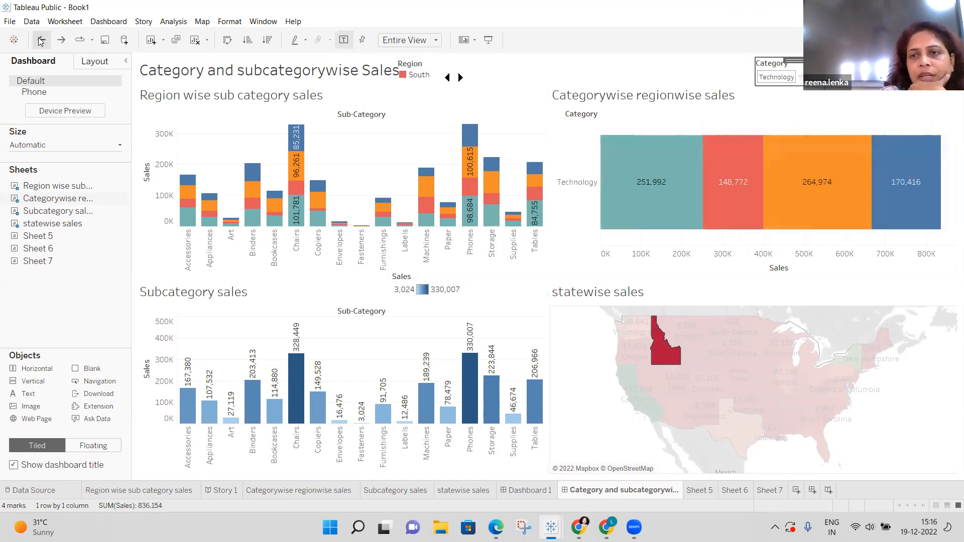
click(41, 42)
click(42, 42)
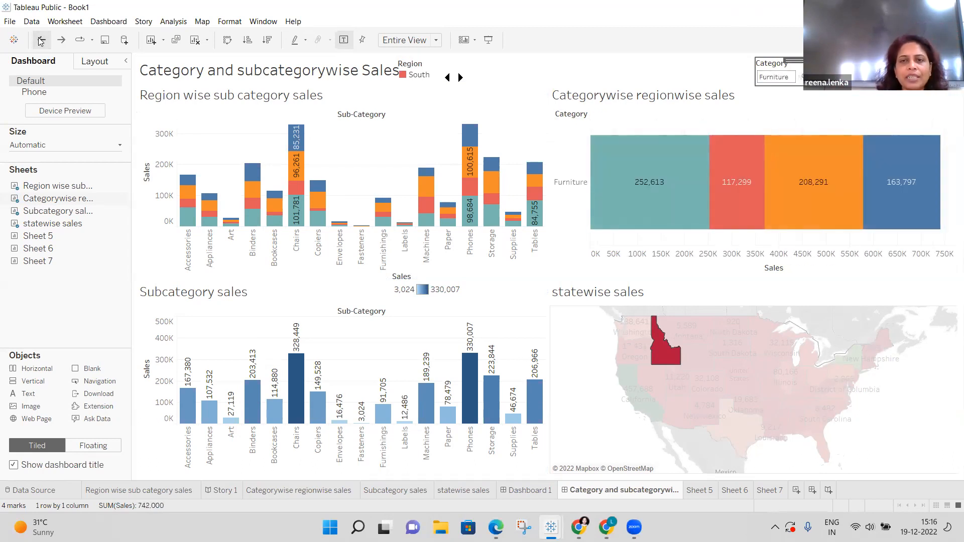
click(41, 42)
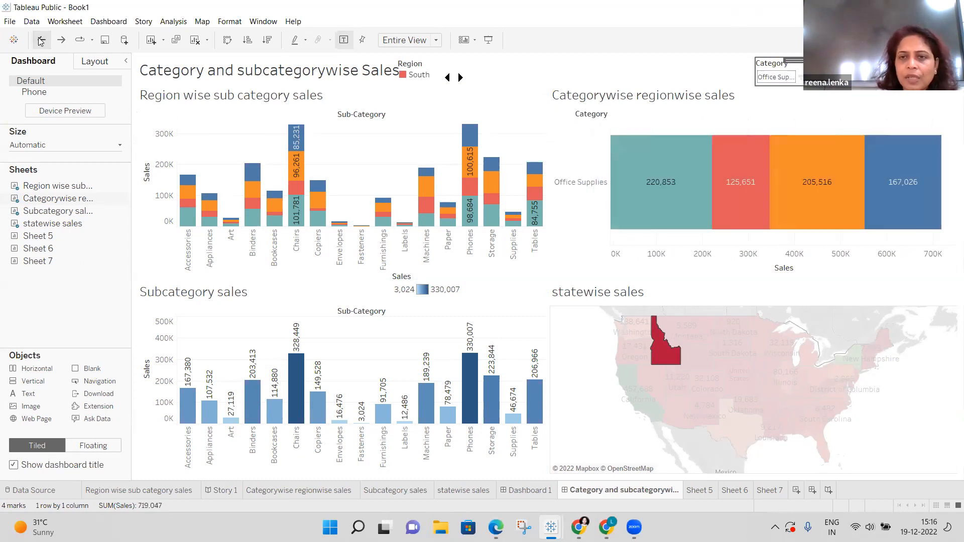
click(41, 43)
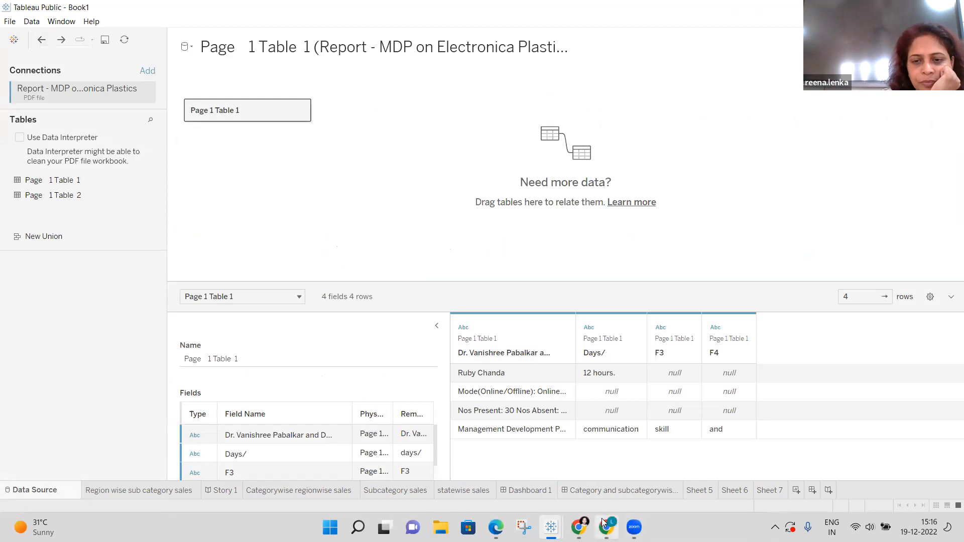
mouse_move(551, 527)
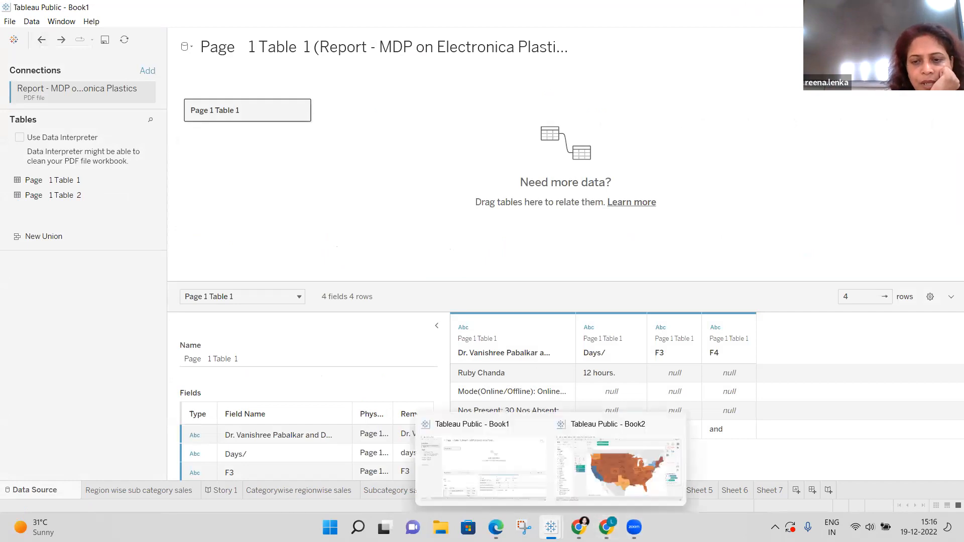
click(596, 484)
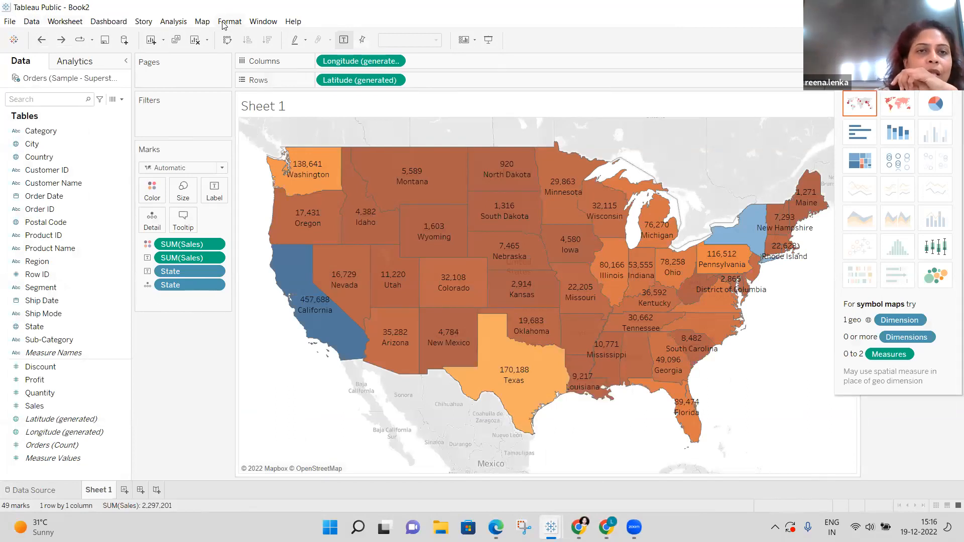
Choose Save to Tableau Public for Book2 and begin entering the account e-mail in the sign-in dialog.
click(10, 22)
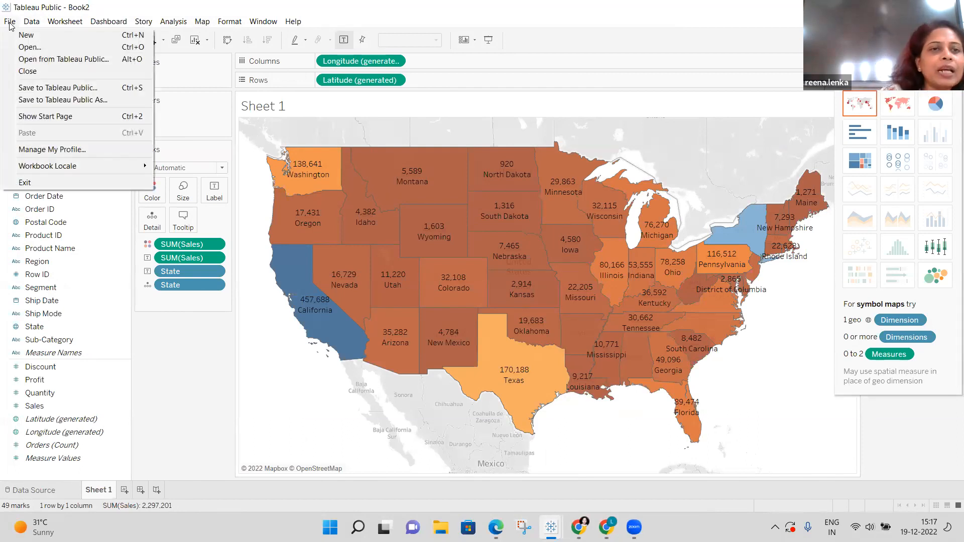
click(79, 89)
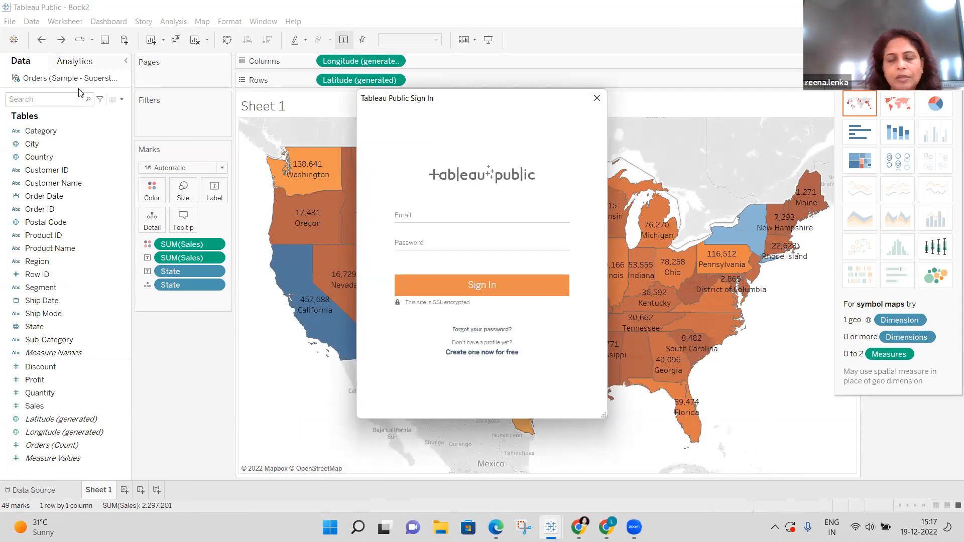
click(423, 221)
click(423, 221)
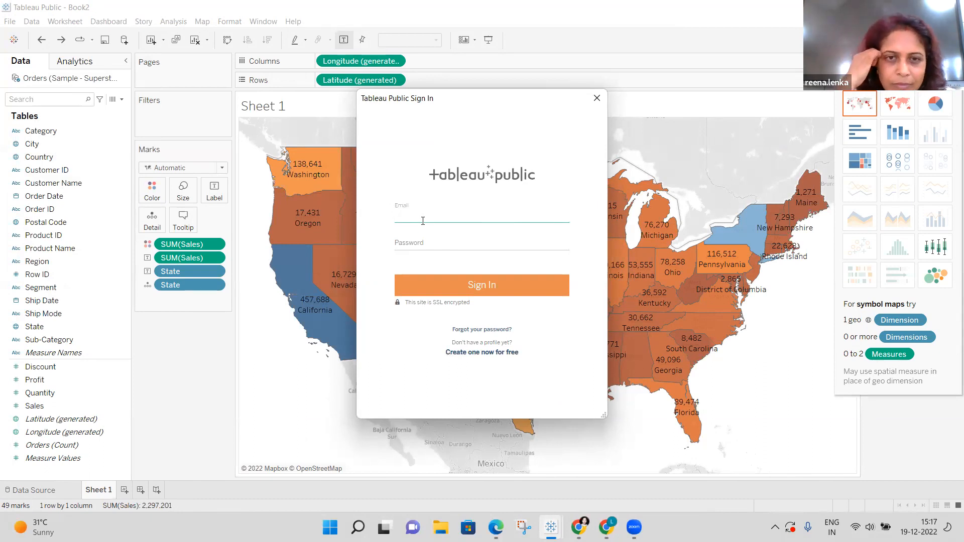
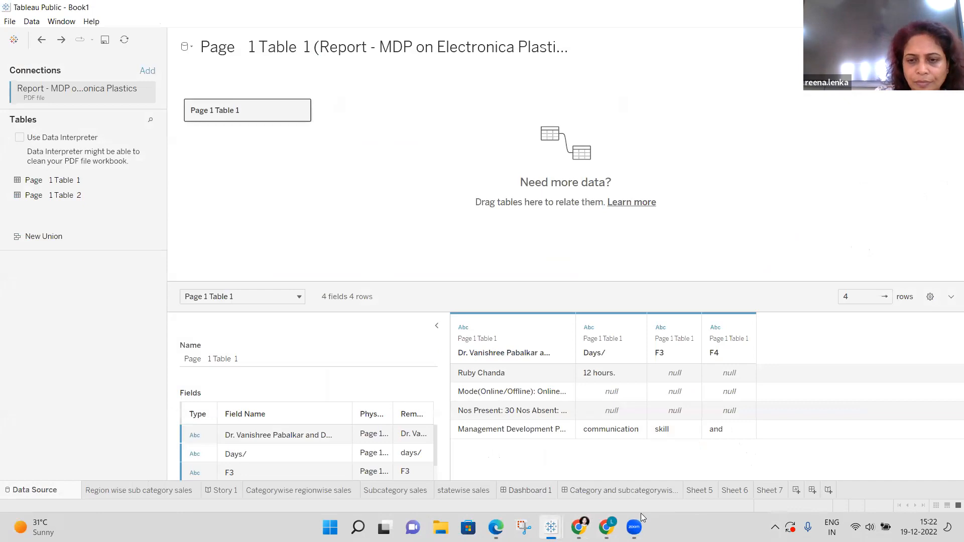
Bring the Book2 workbook and its Tableau Public sign-in dialog back into focus.
mouse_move(551, 527)
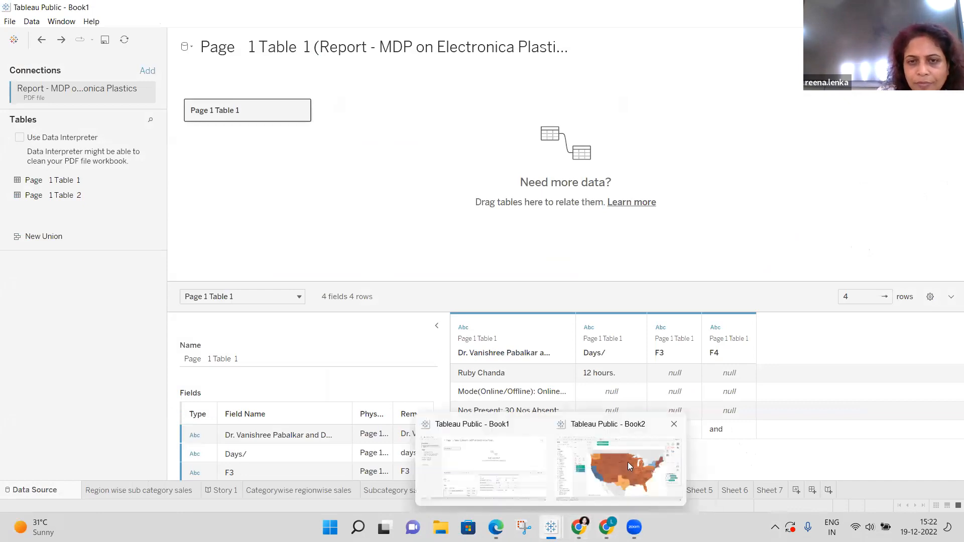
click(628, 462)
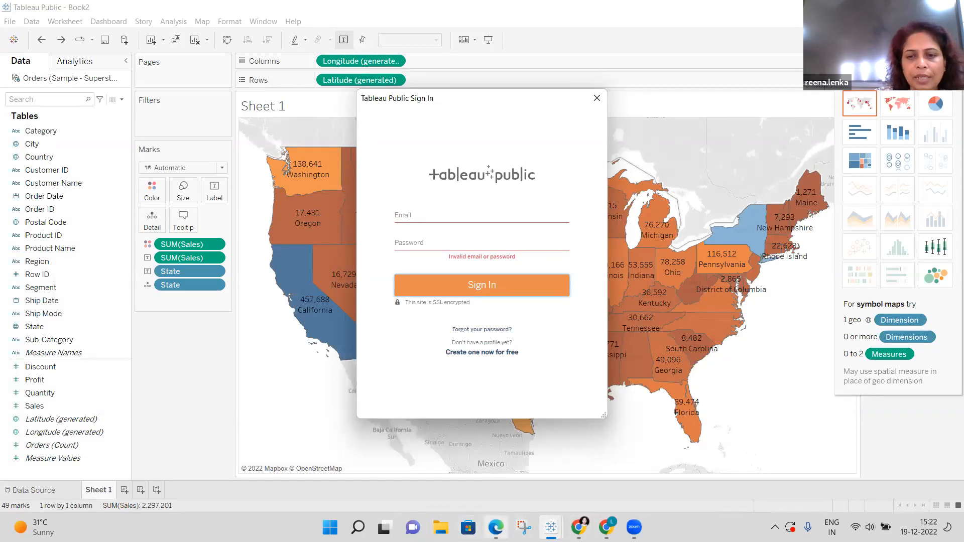
mouse_move(551, 528)
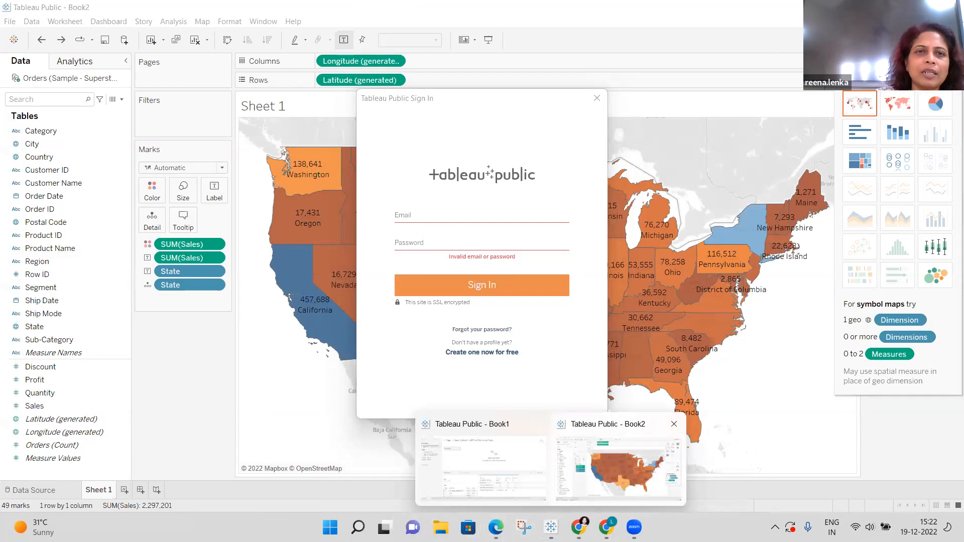
click(618, 467)
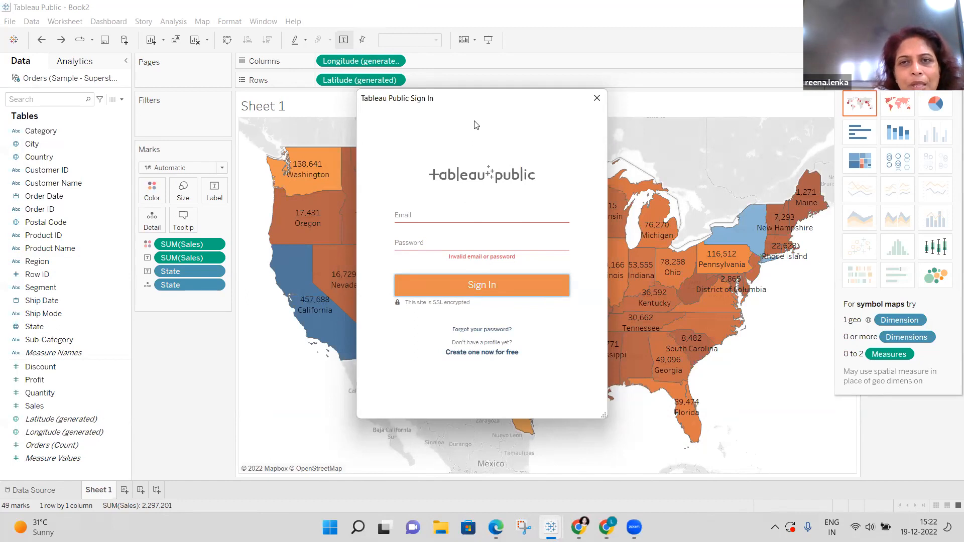
double_click(596, 168)
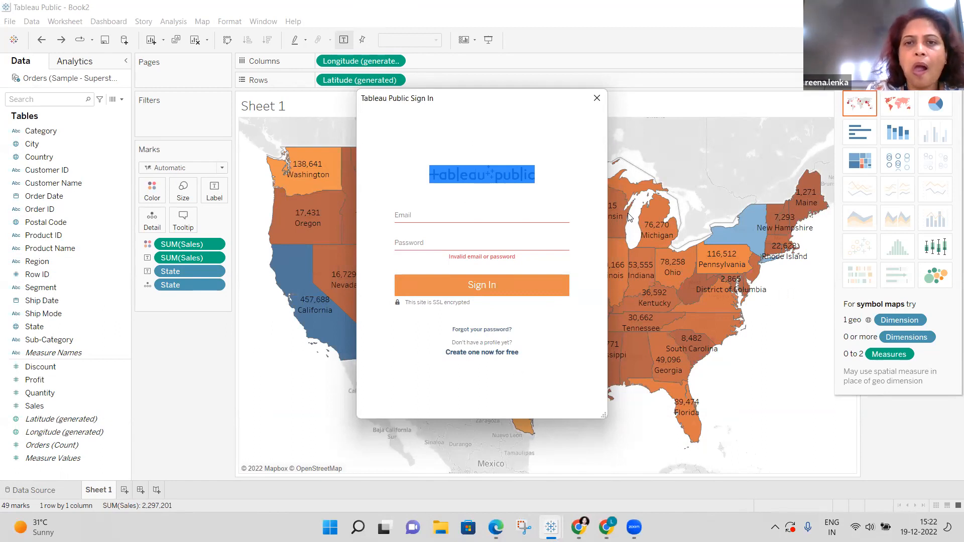
click(449, 246)
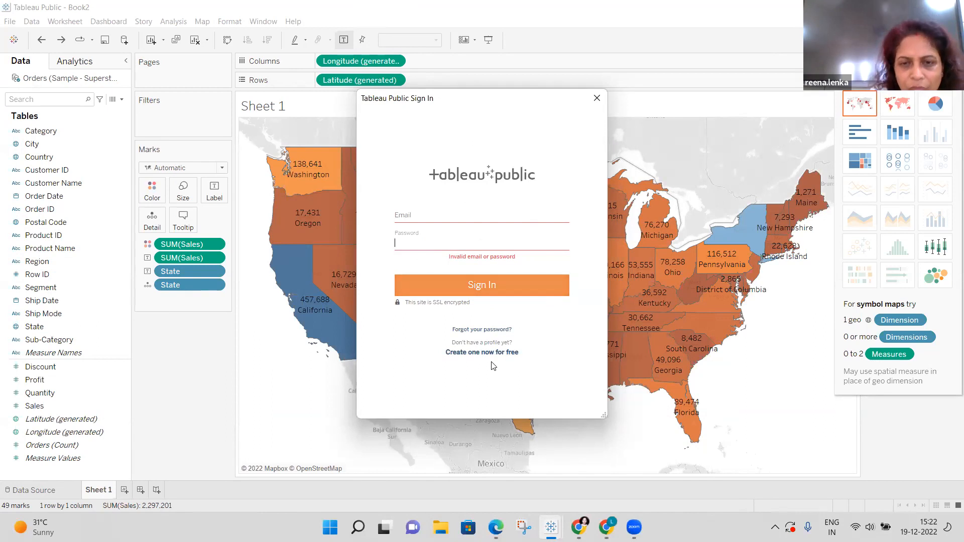
click(423, 305)
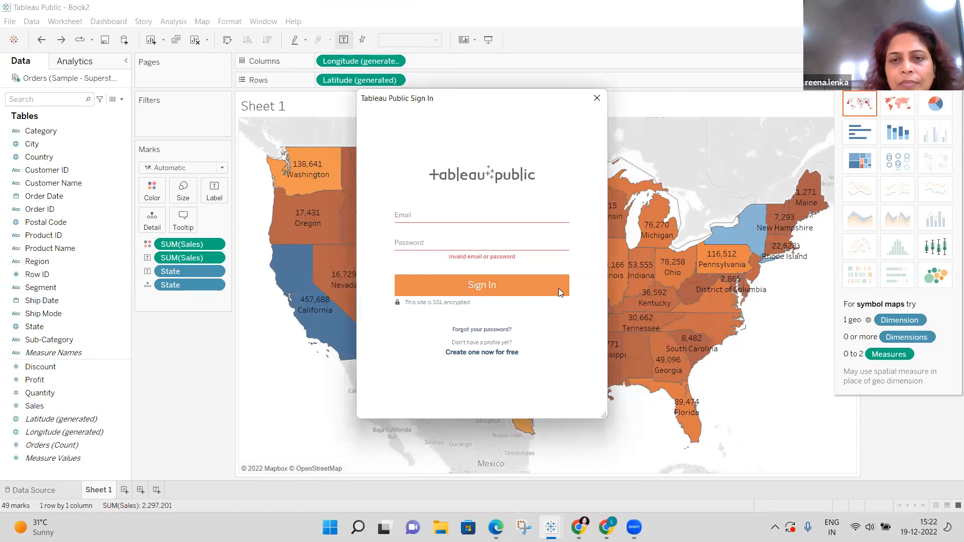
Enter the account e-mail address and password in the sign-in dialog.
click(434, 216)
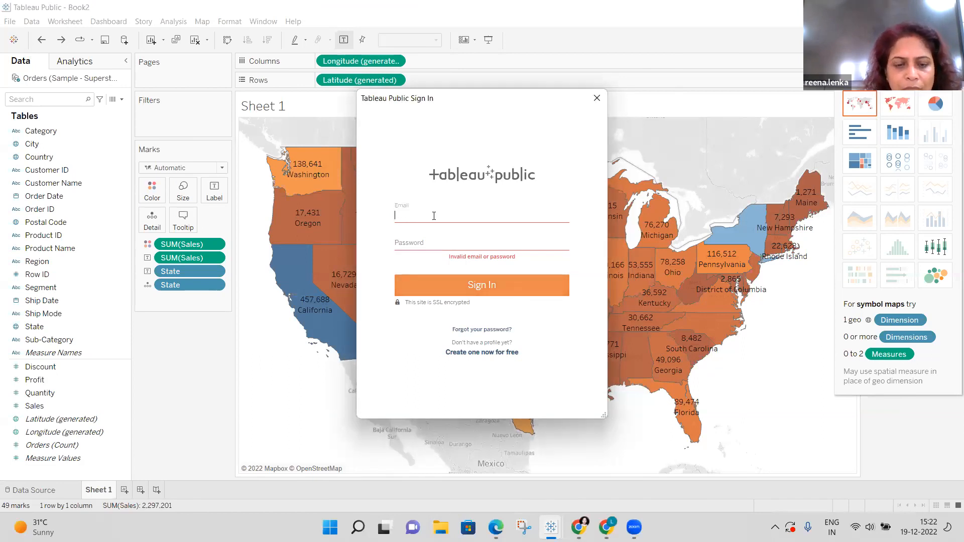
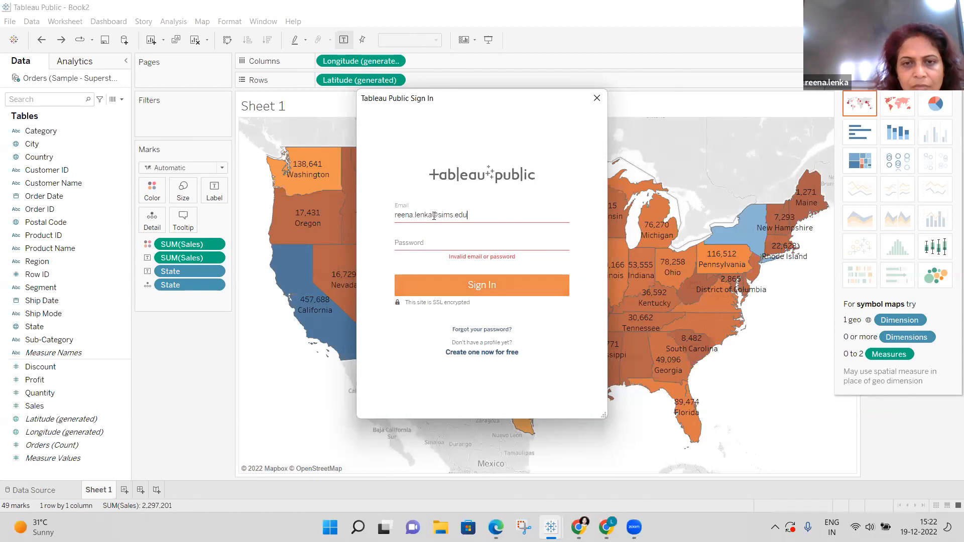
click(427, 241)
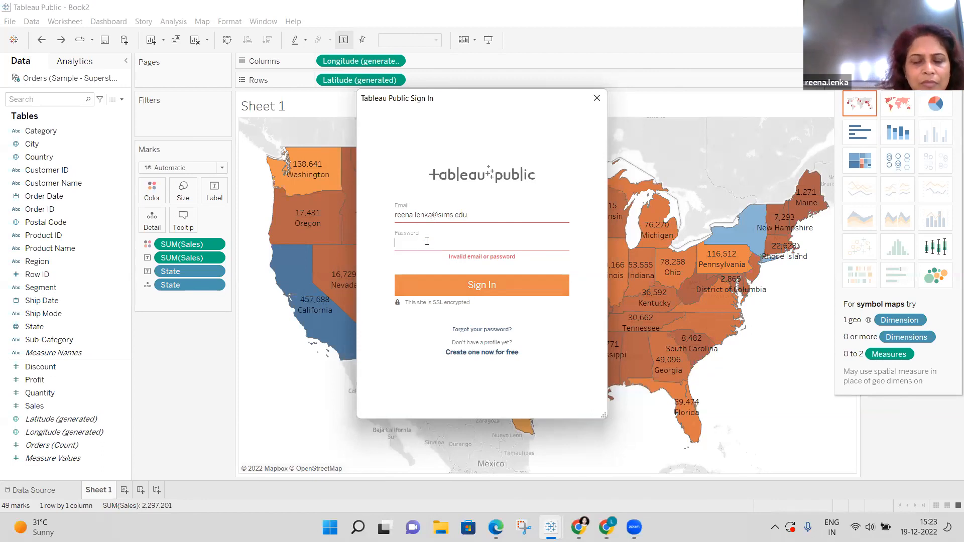
text(••••)
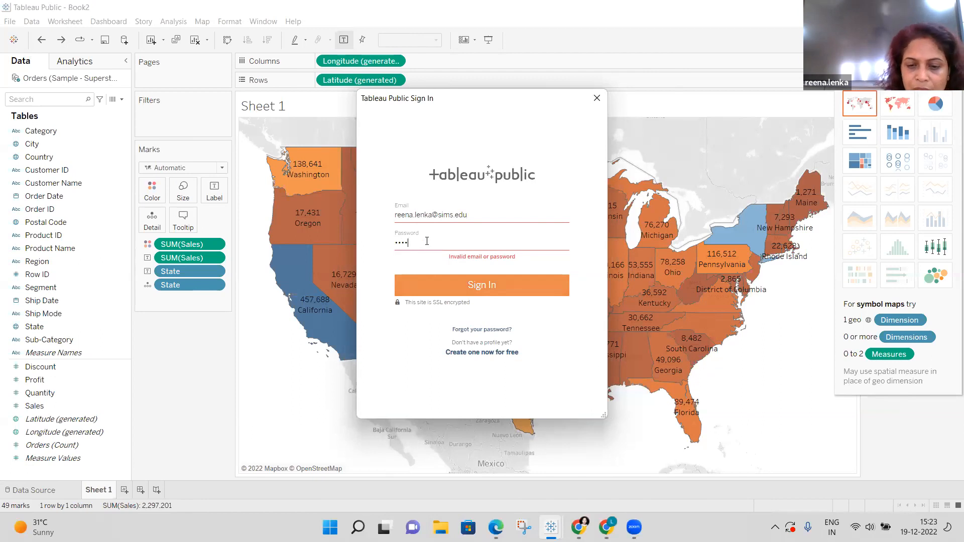
text(••••••)
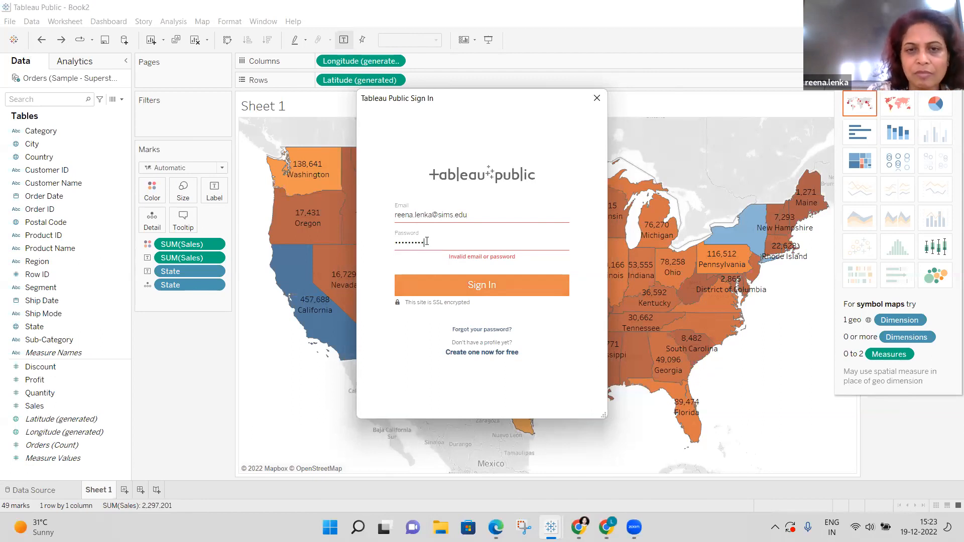
Sign in and publish the workbook to Tableau Public with the title Book2.
click(484, 291)
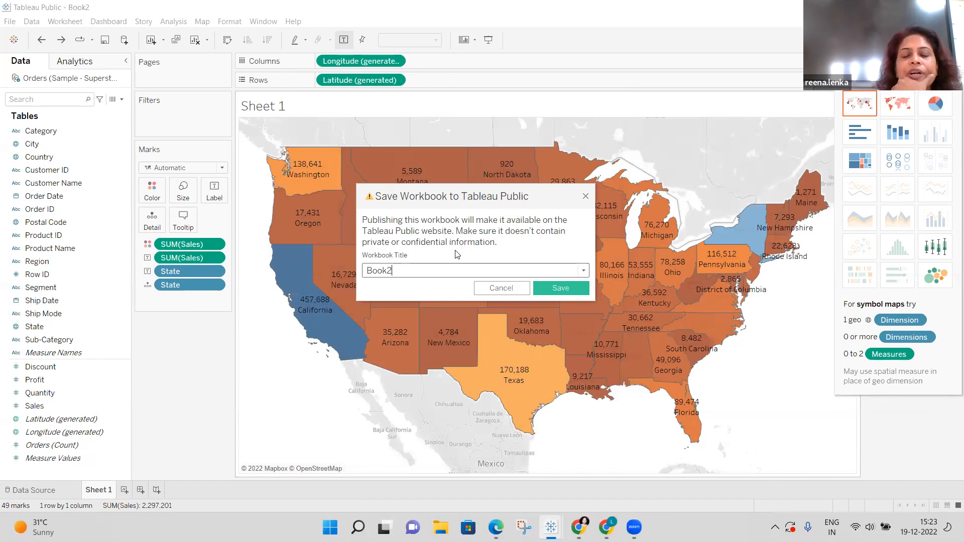
click(543, 290)
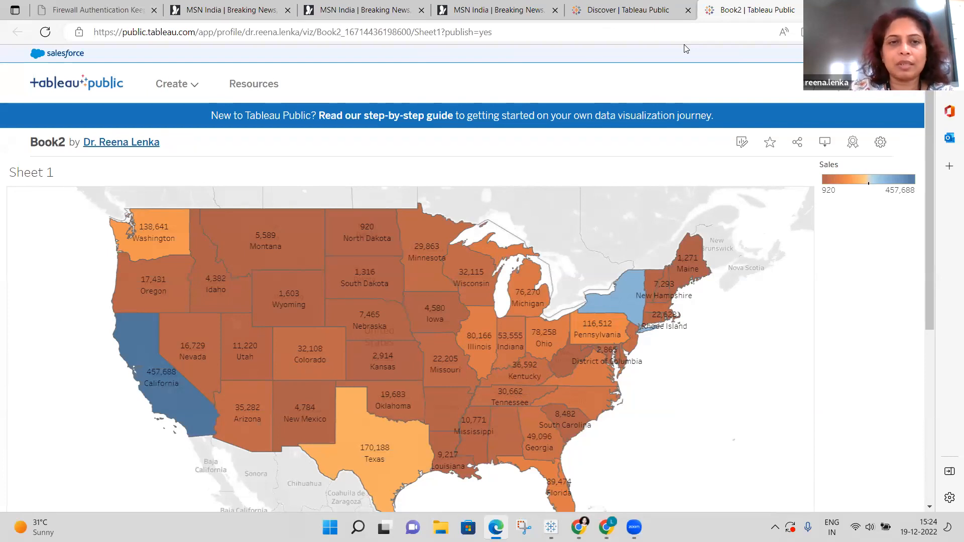
mouse_move(321, 313)
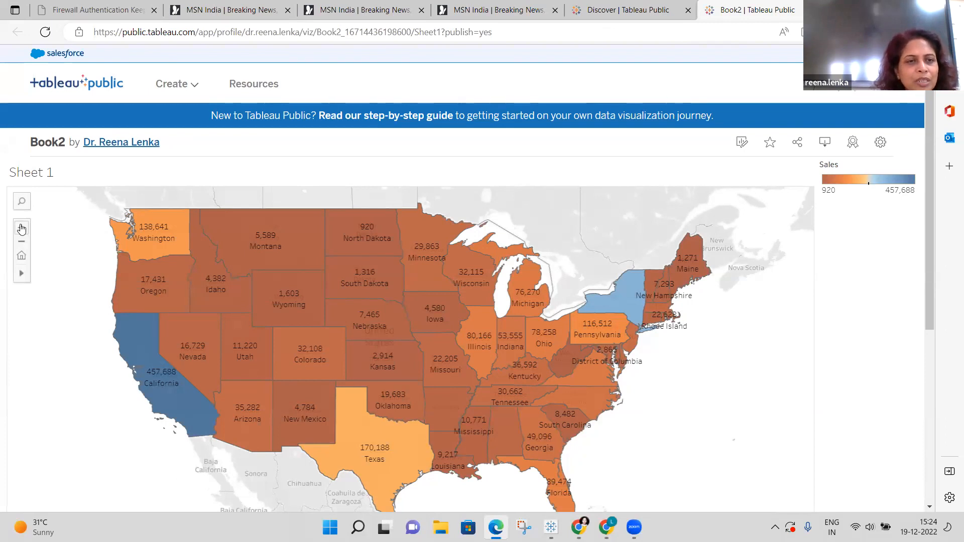
click(22, 229)
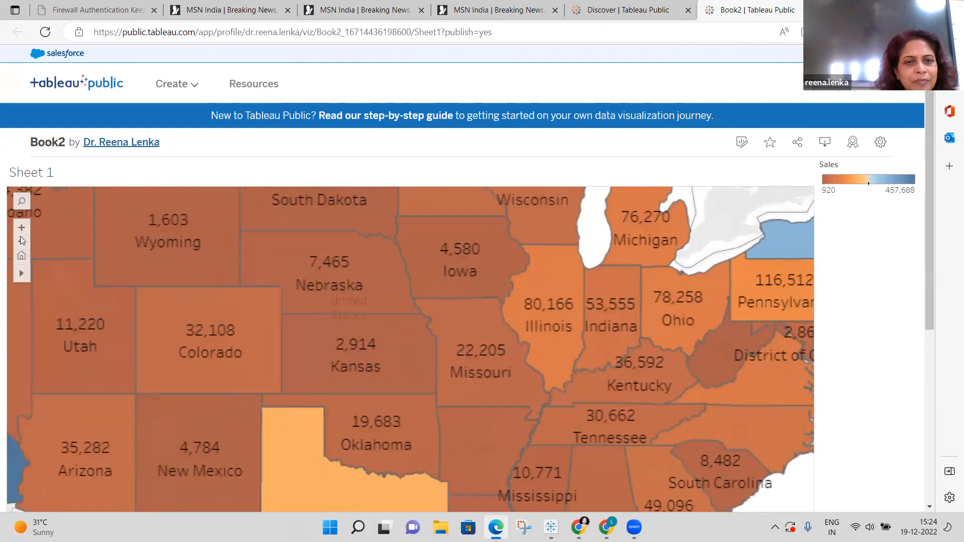
click(22, 242)
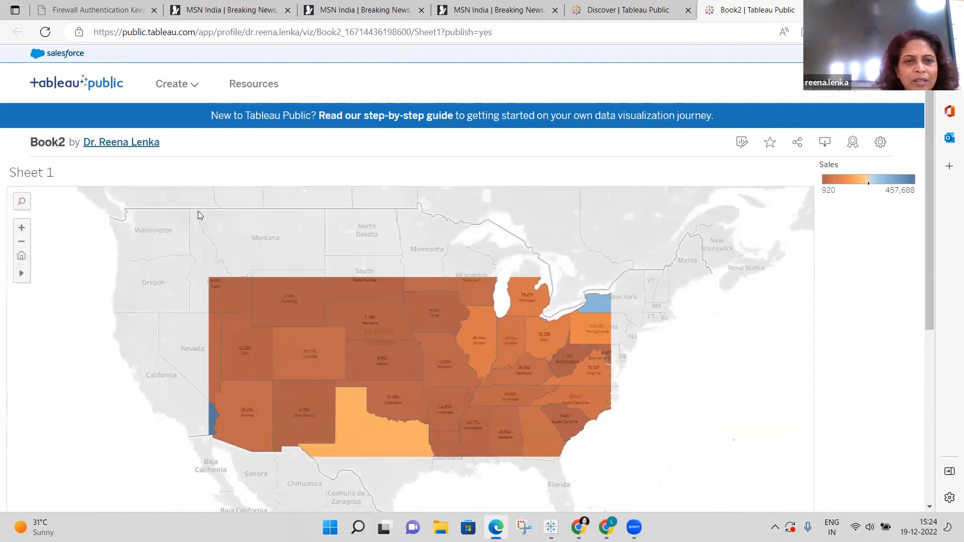
click(202, 219)
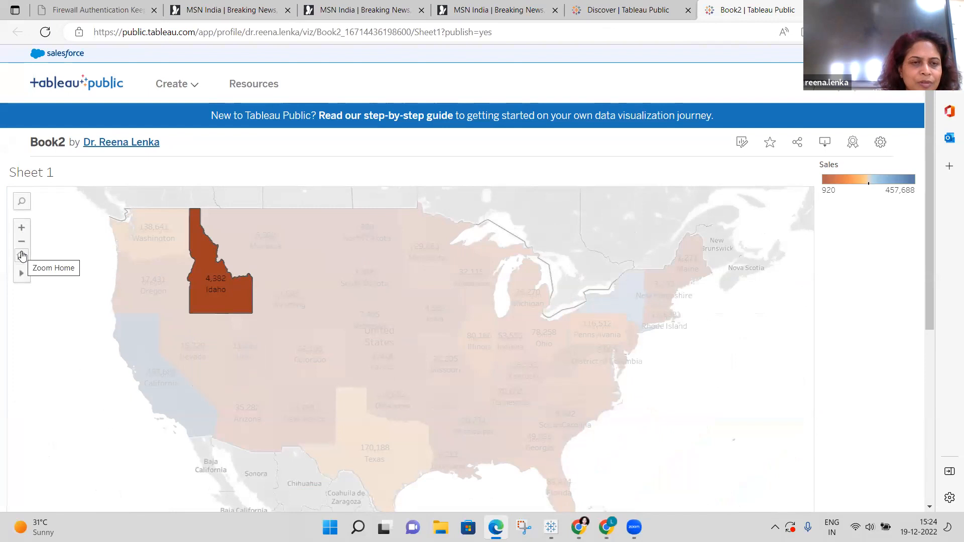
mouse_move(22, 274)
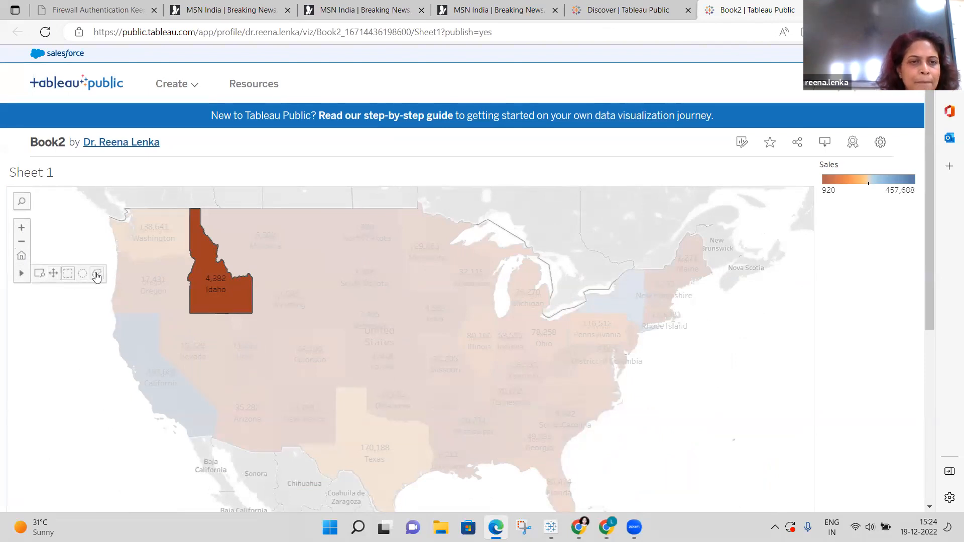
click(507, 223)
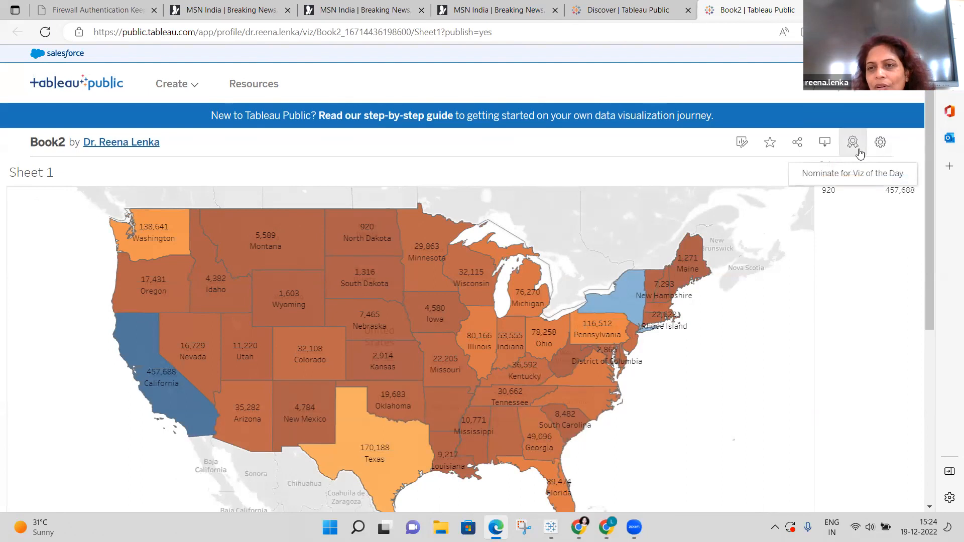
Download the published map view as a PDF, Sheet 1.pdf.
click(821, 151)
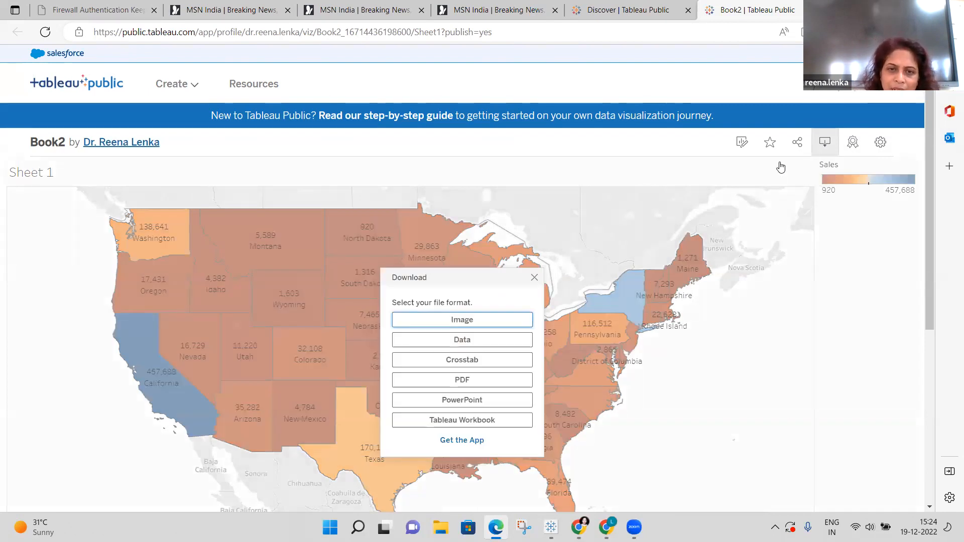
click(477, 378)
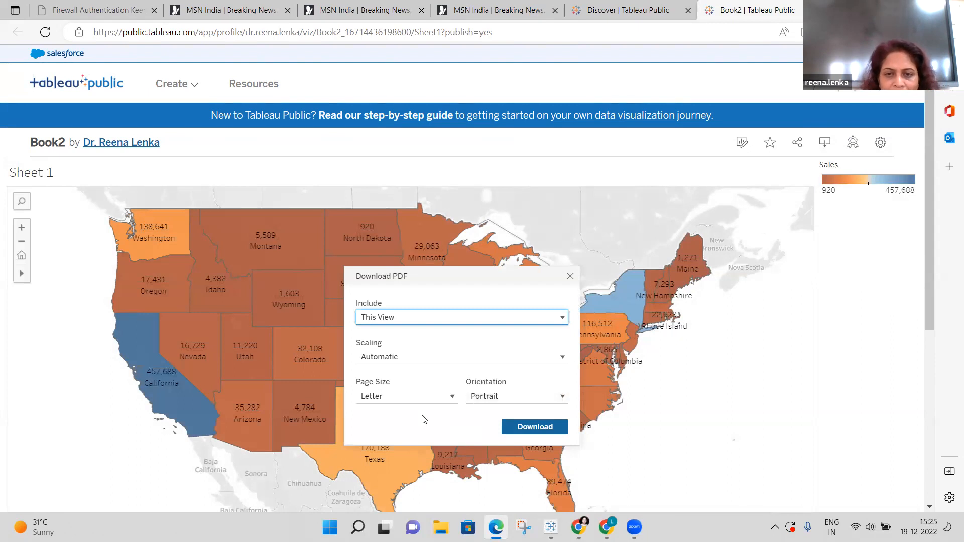
click(533, 428)
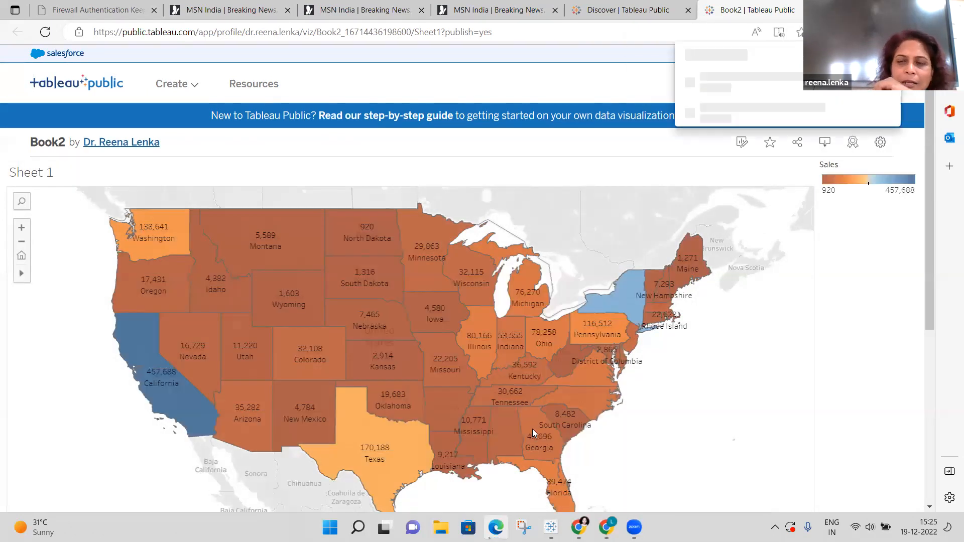
Open the Edit Details form for the published Book2 viz.
scroll(533, 429, down, 5)
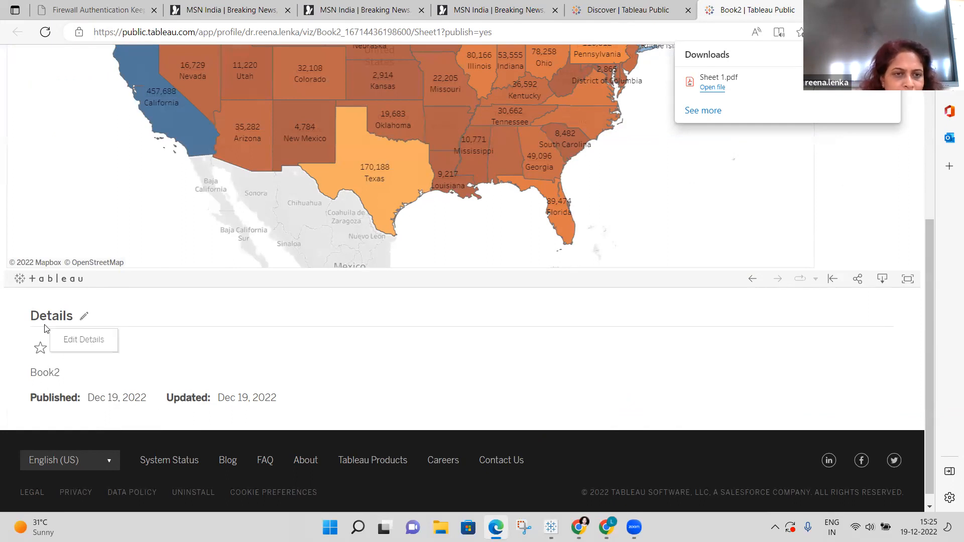
click(85, 320)
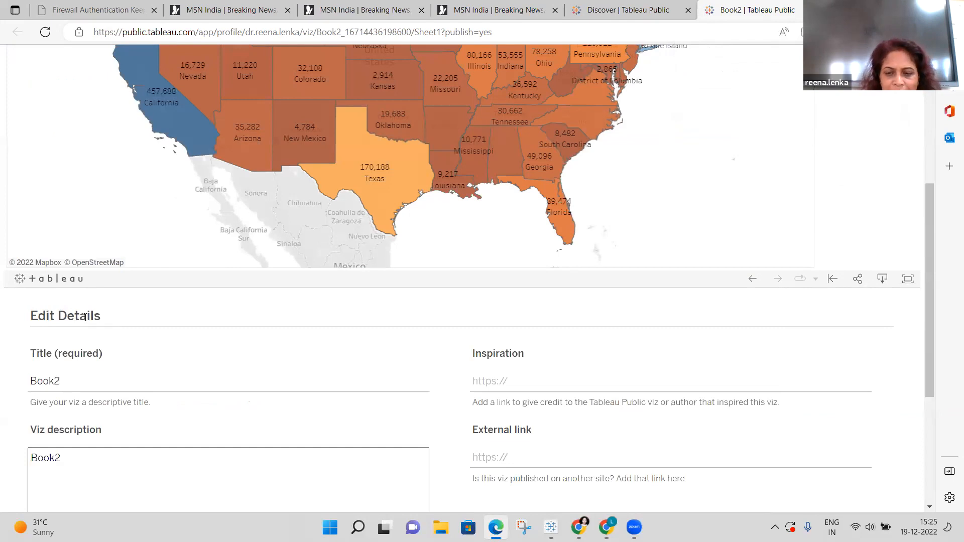
scroll(86, 317, down, 5)
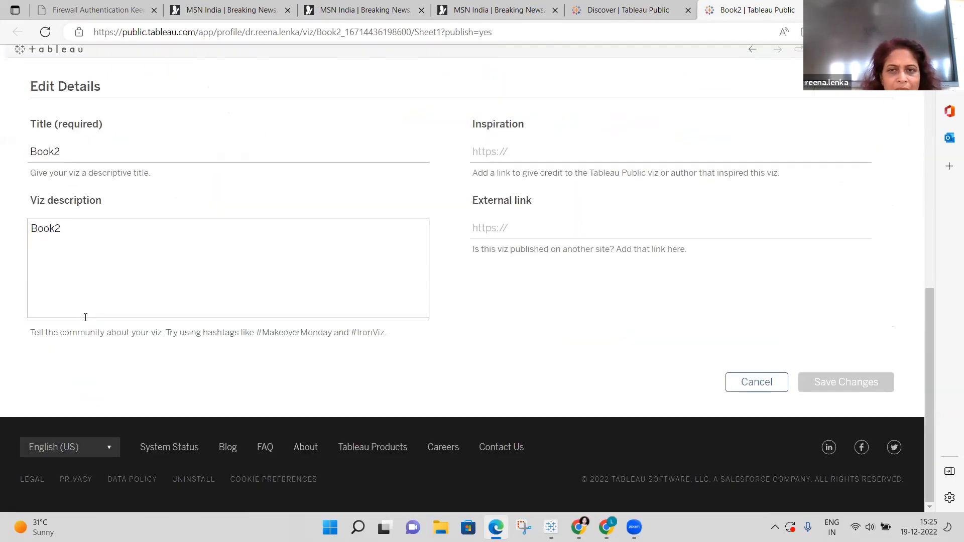
scroll(86, 317, up, 10)
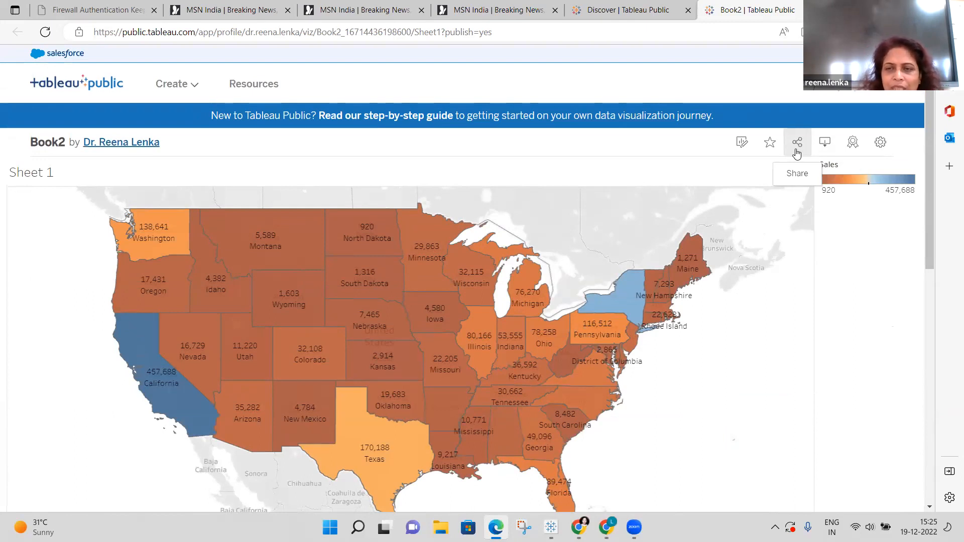
Open the Share dialog, view the embed code, then close it to reveal the sales map.
click(797, 144)
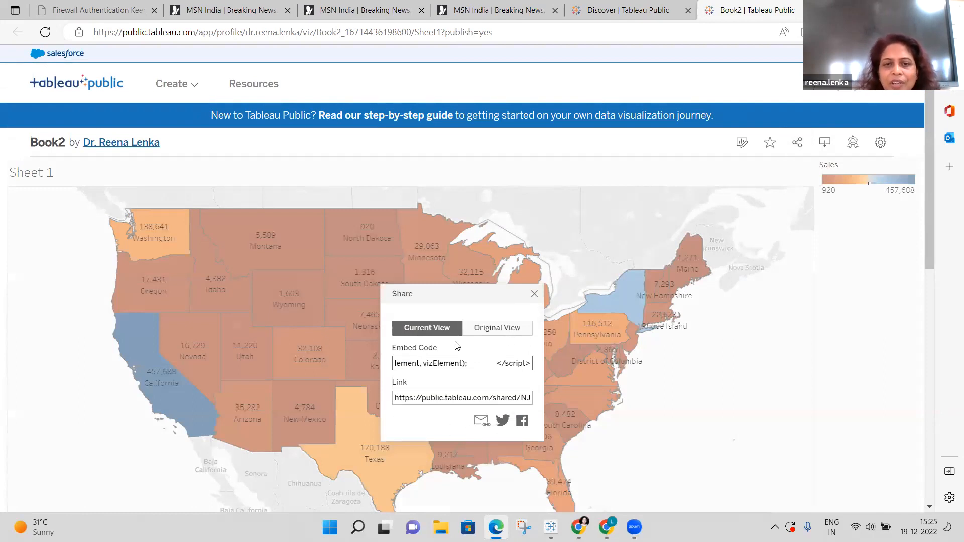
click(449, 333)
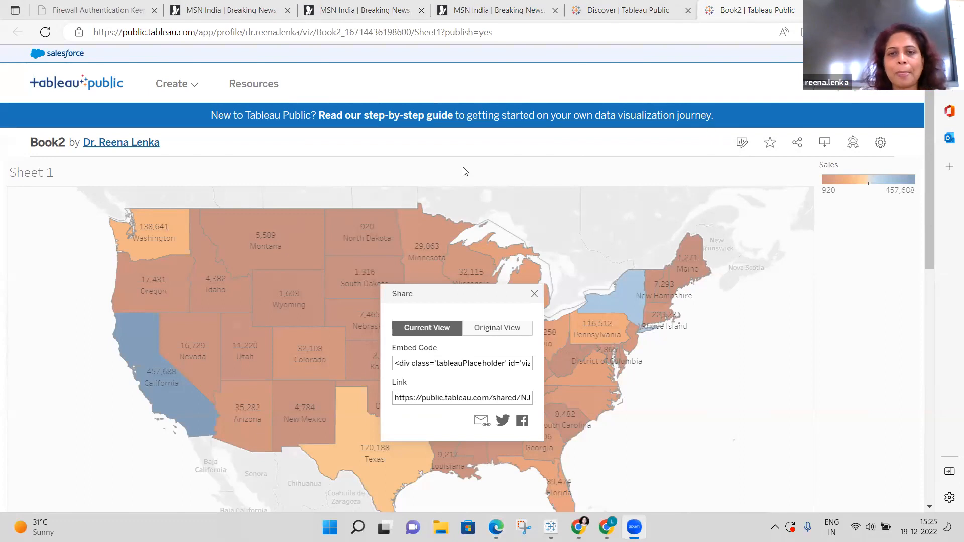
click(535, 294)
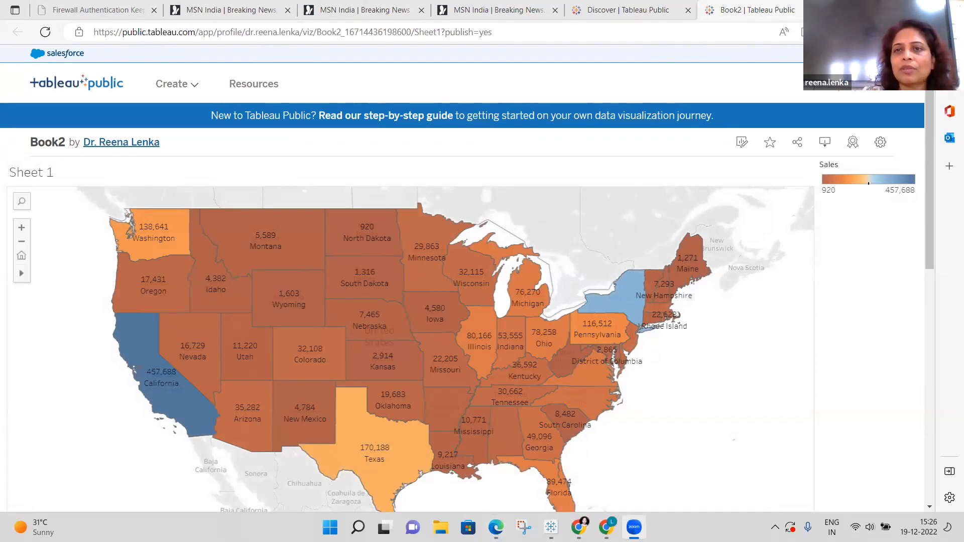
Close the Book2, Discover and MSN tabs, leaving only Firewall Authentication open.
click(821, 10)
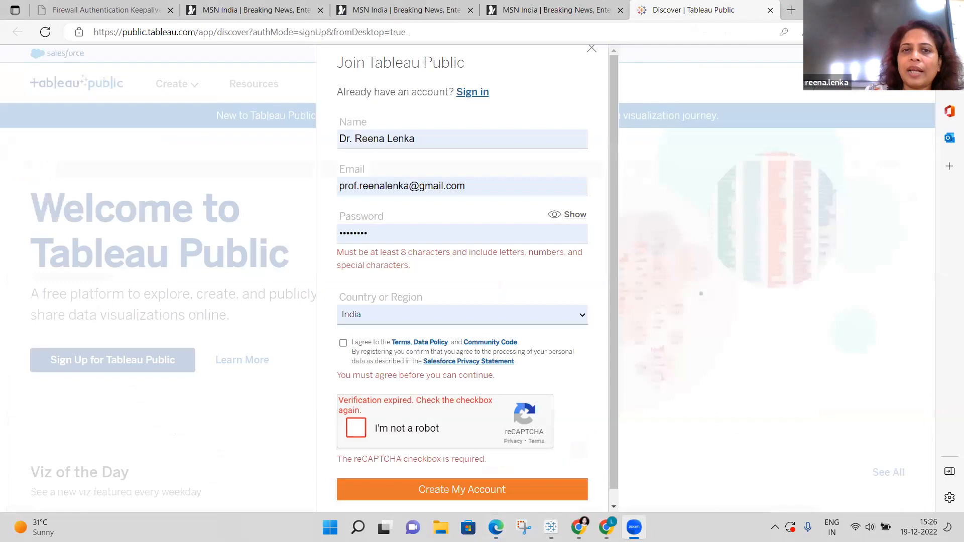
click(771, 10)
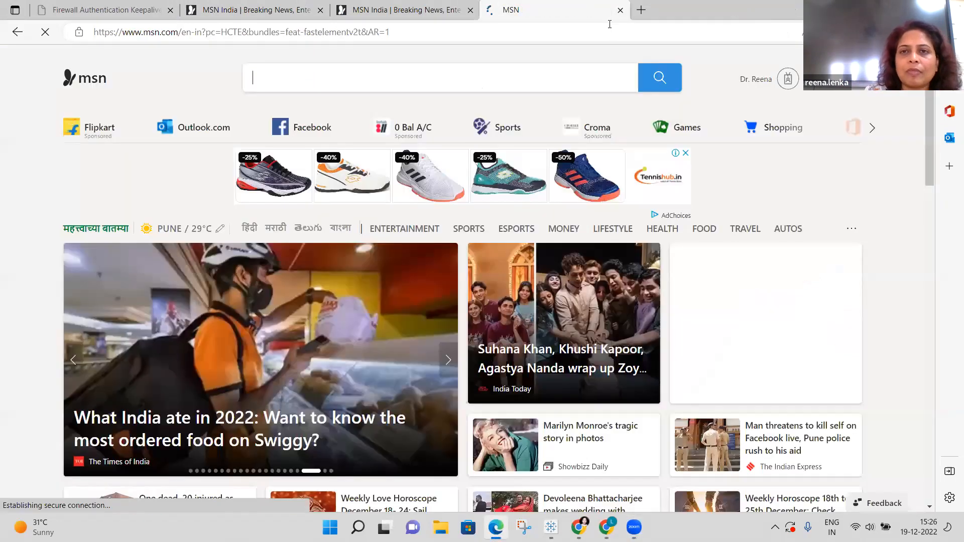
click(620, 10)
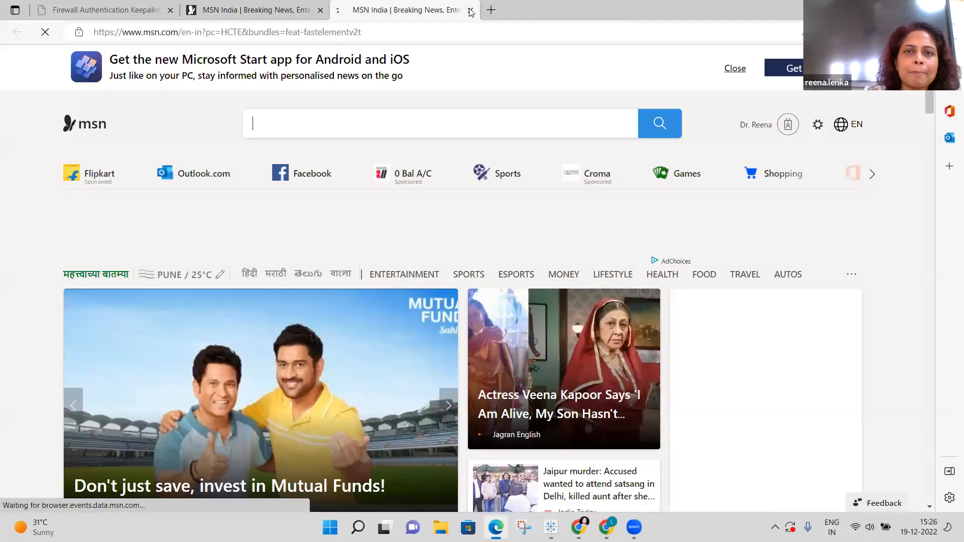
click(471, 11)
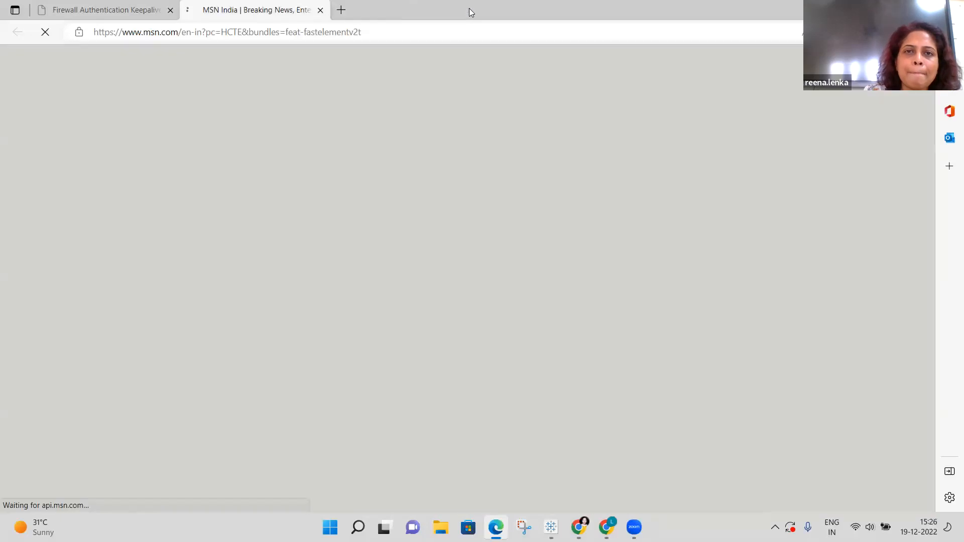
click(320, 12)
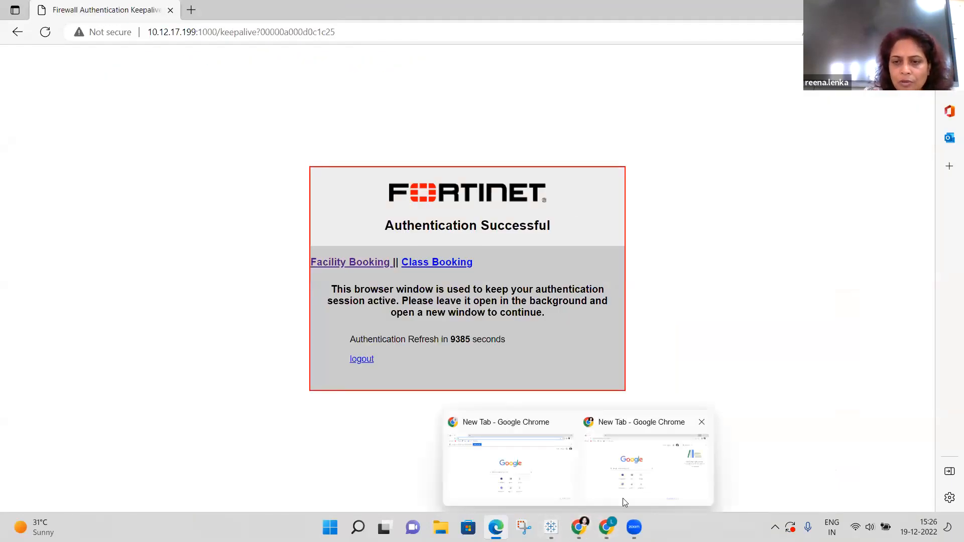
mouse_move(619, 524)
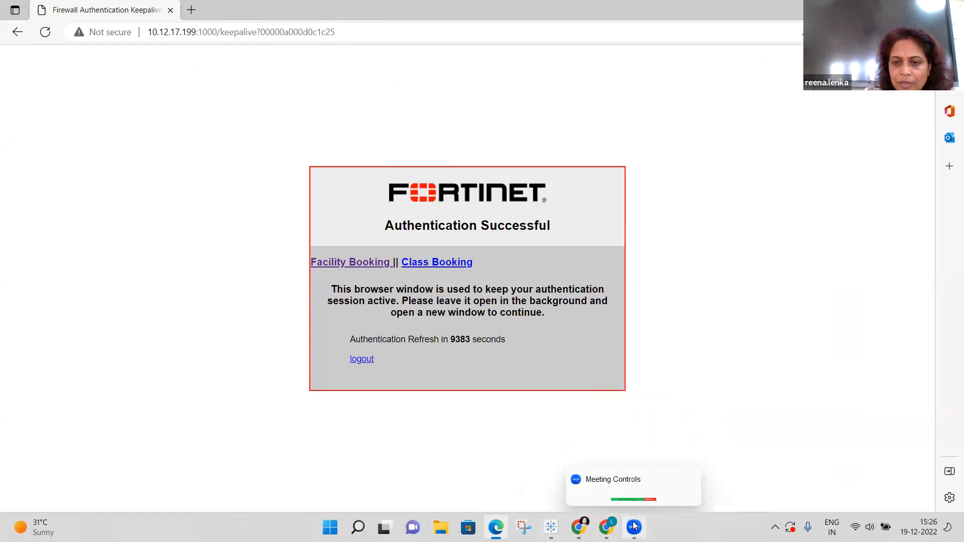
Bring Book1 forward and display its Subcategory sales bar chart sheet.
mouse_move(551, 526)
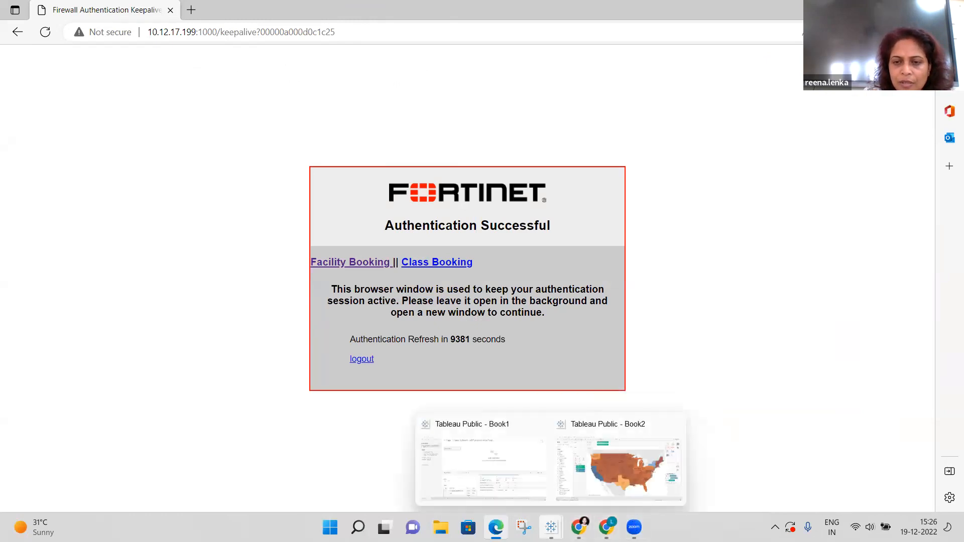
click(603, 473)
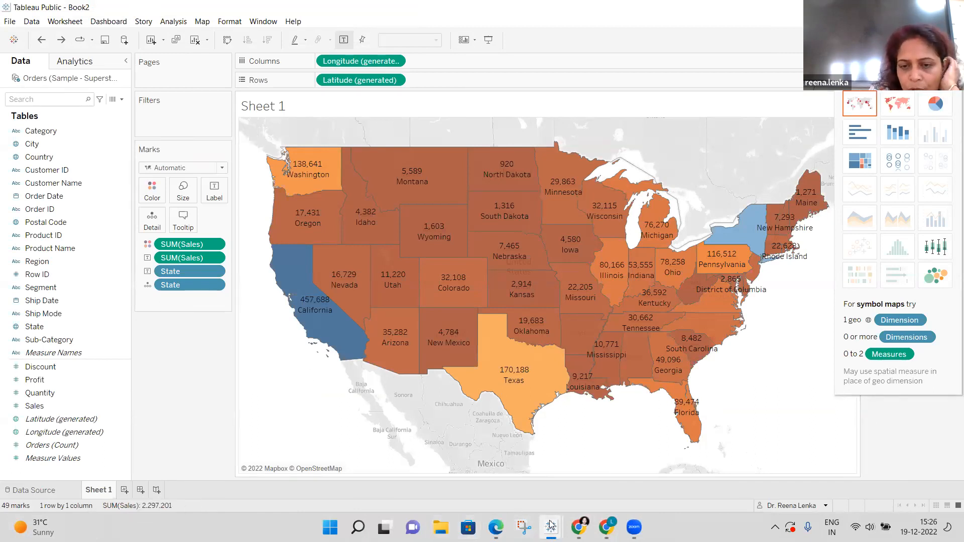
mouse_move(550, 524)
click(495, 457)
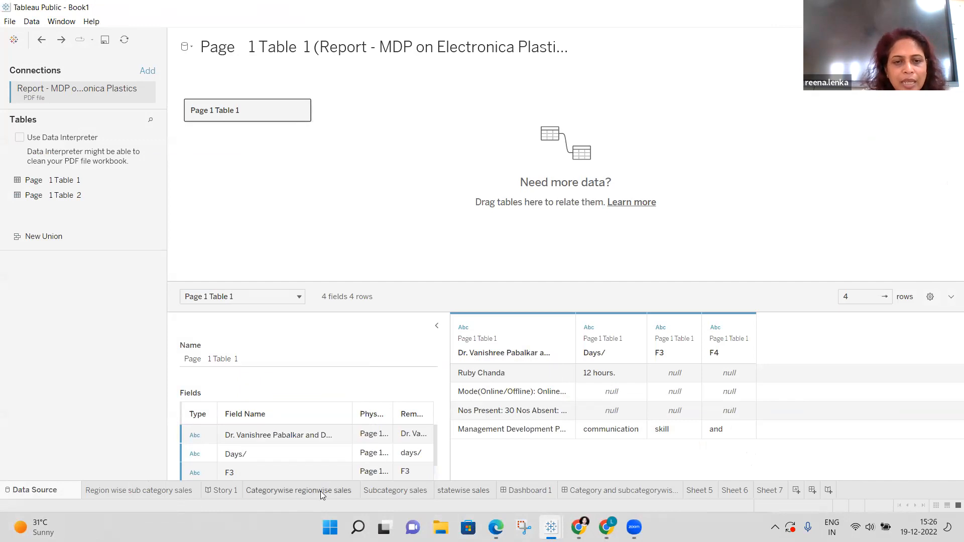
click(145, 492)
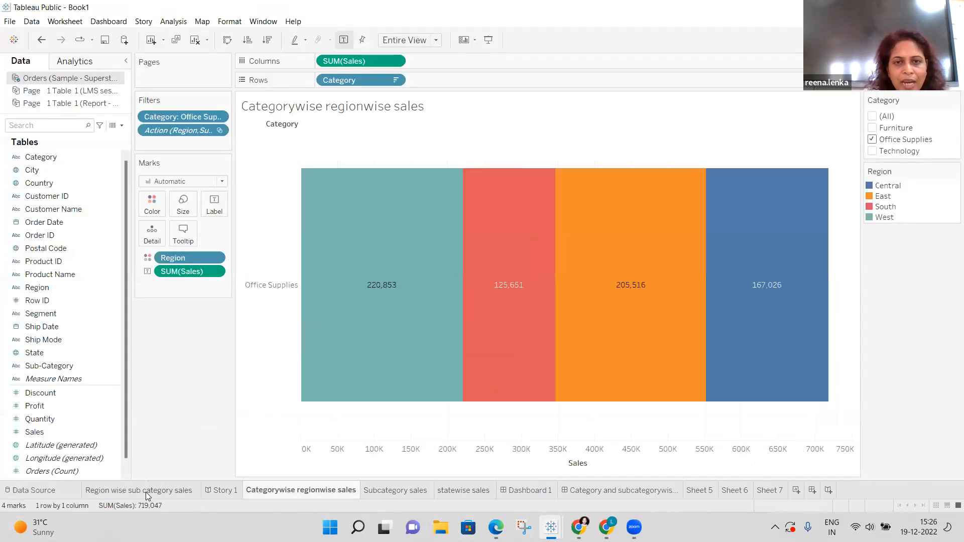
click(290, 488)
click(378, 492)
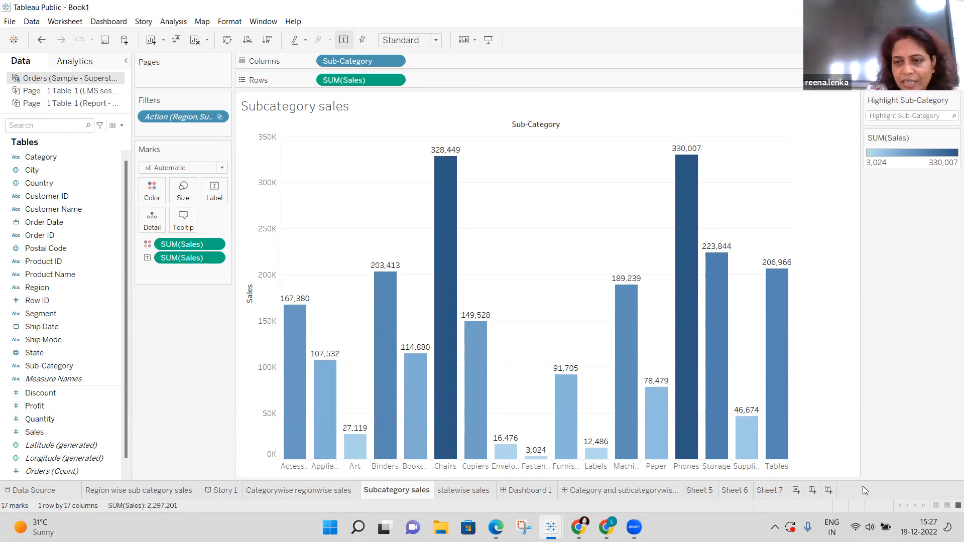
Add a new story, Story 2, and change its size from Fixed to Automatic.
click(829, 488)
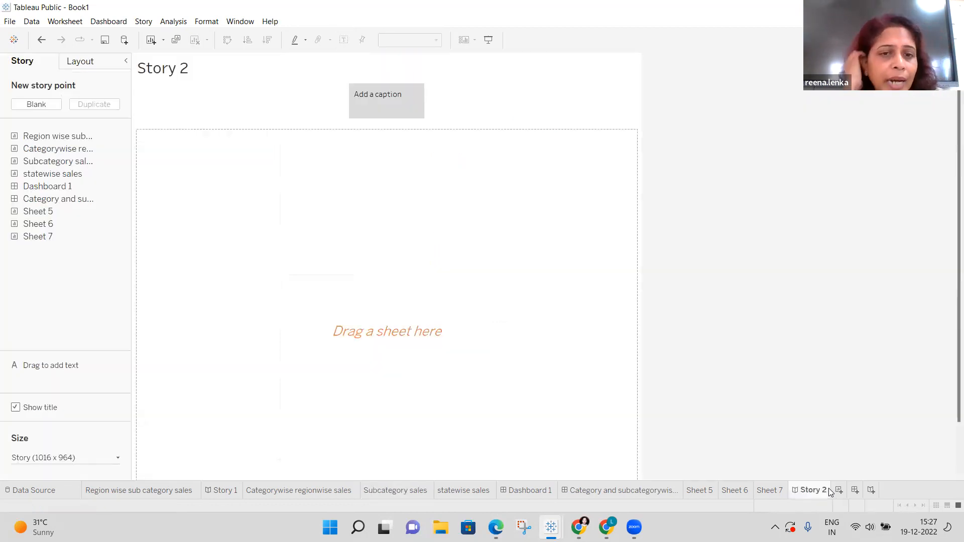
mouse_move(607, 527)
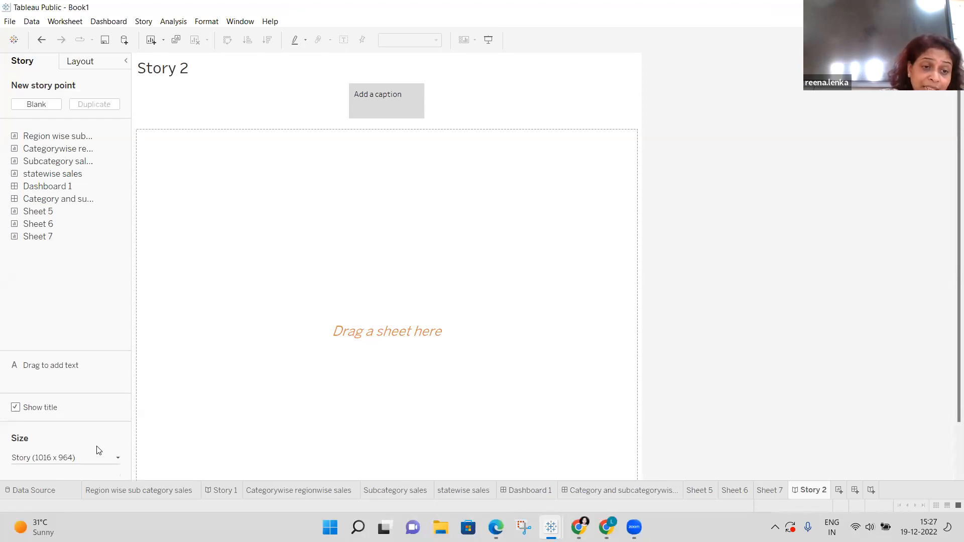
click(117, 460)
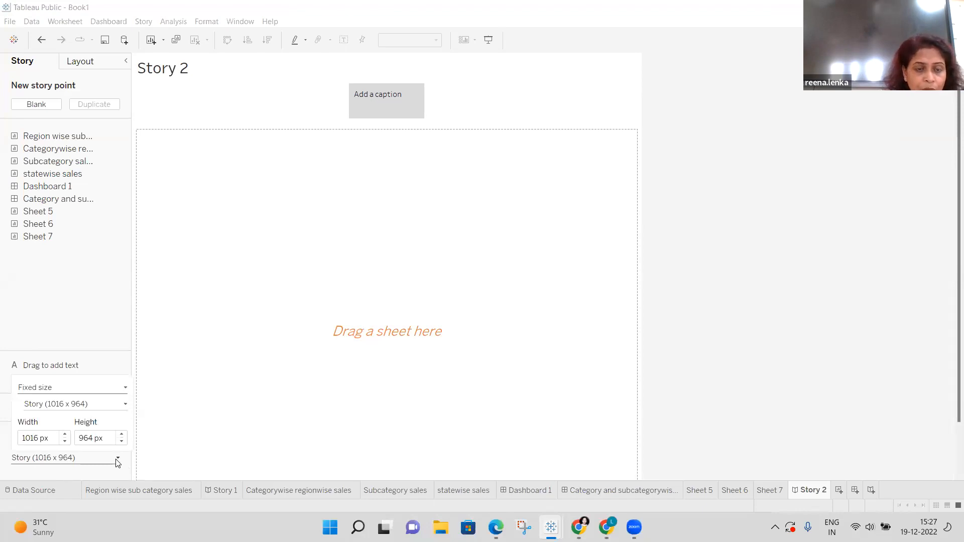
click(127, 389)
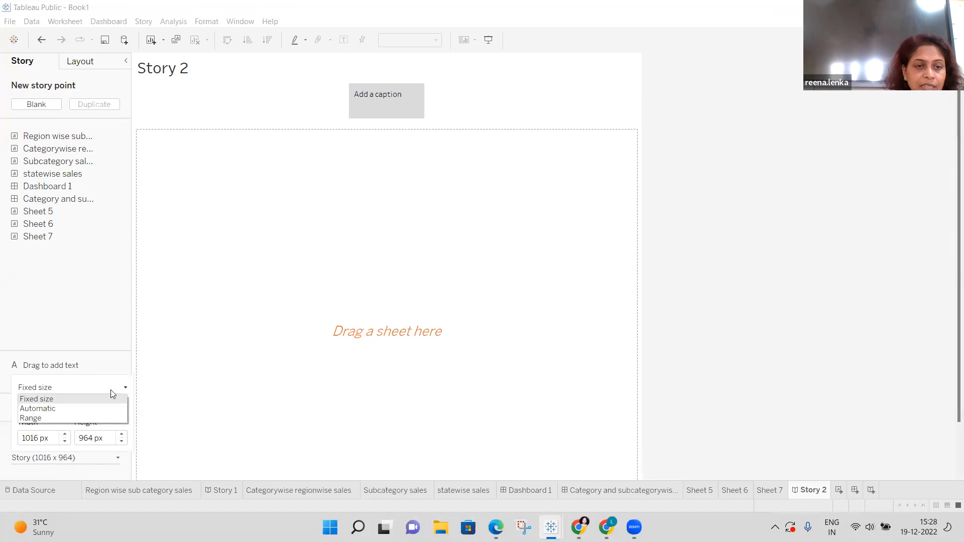
click(75, 409)
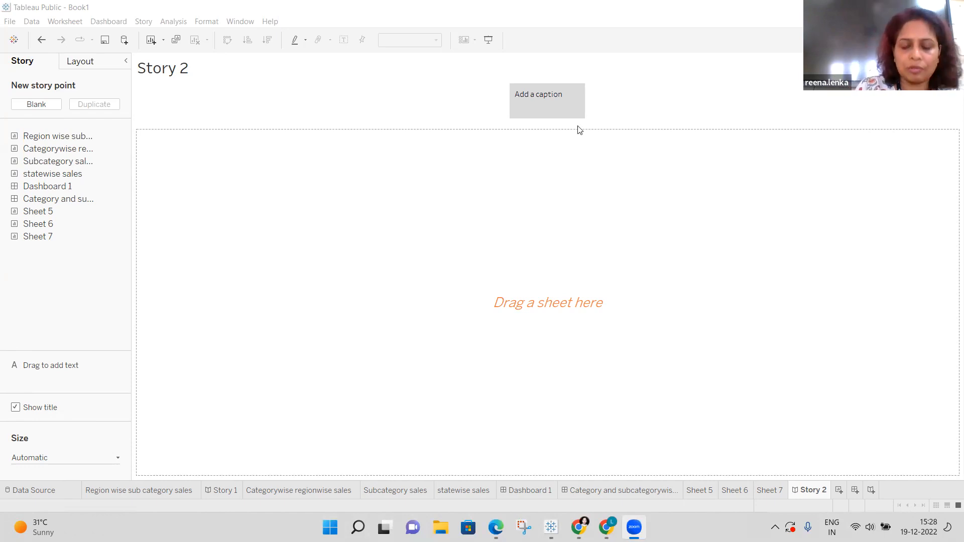
click(643, 21)
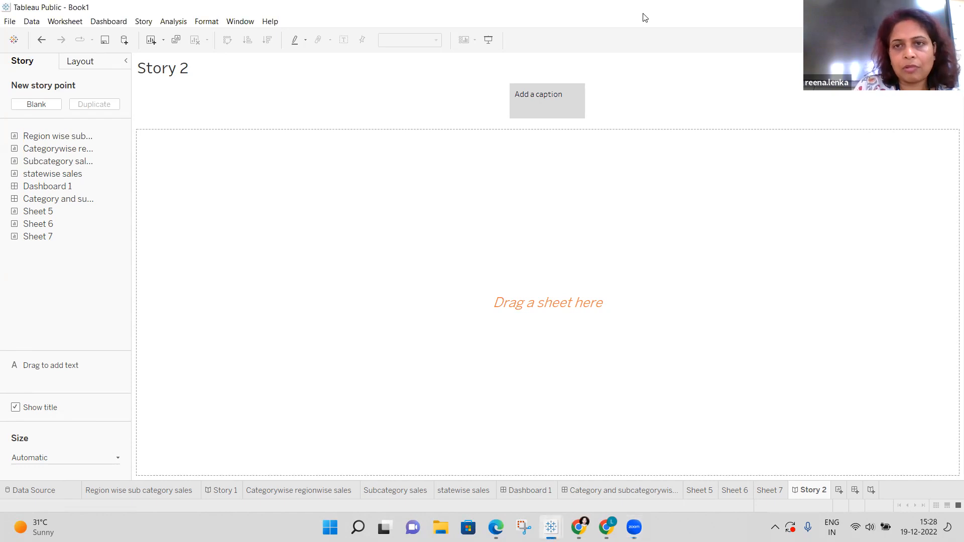
click(633, 54)
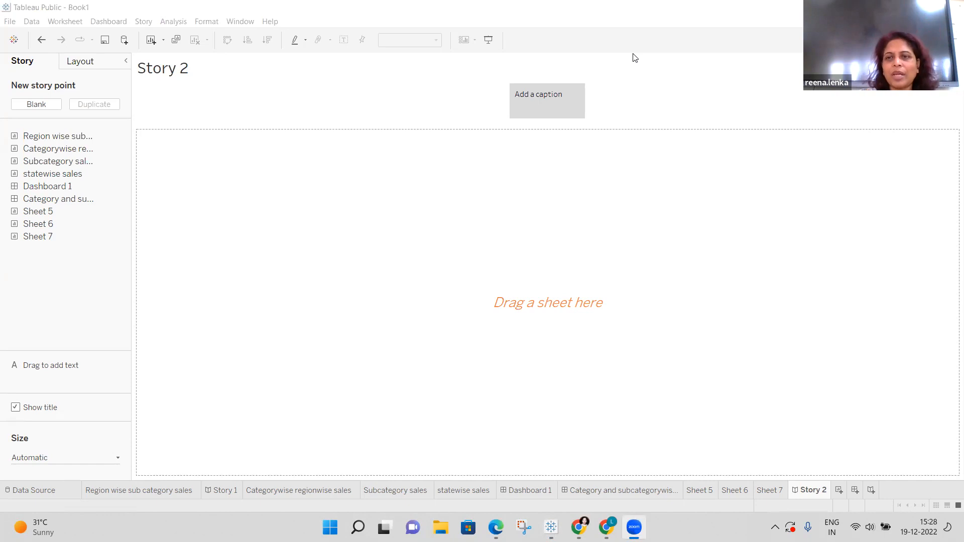
click(561, 106)
double_click(561, 106)
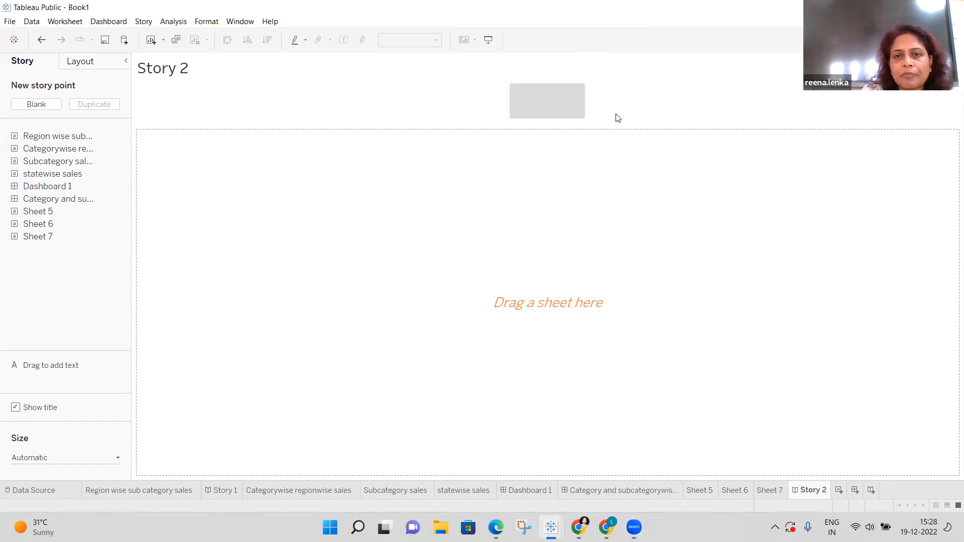
right_click(536, 105)
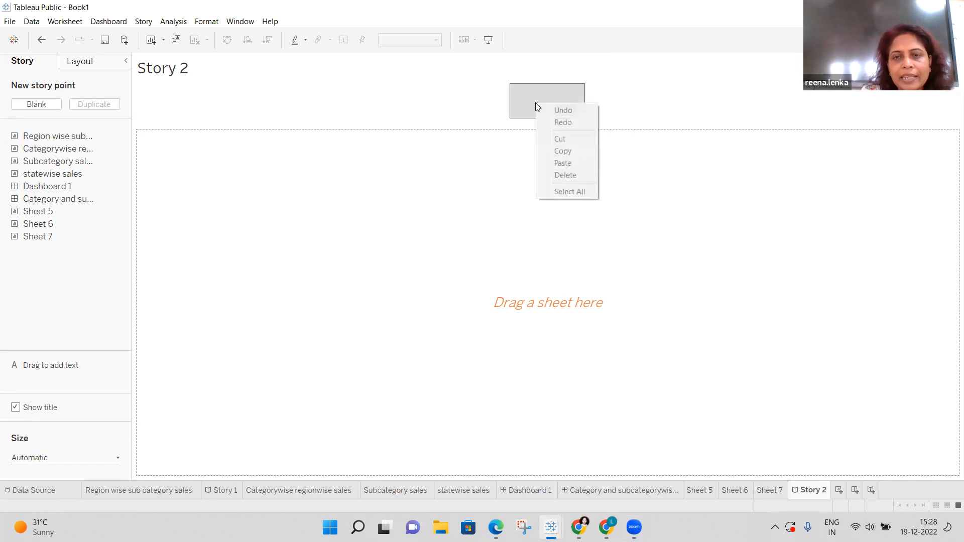
click(652, 111)
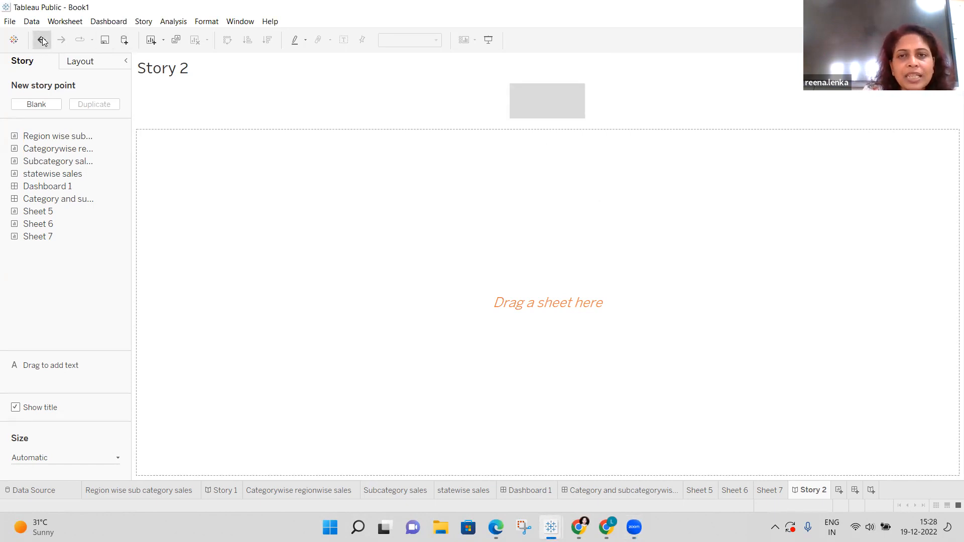
click(43, 40)
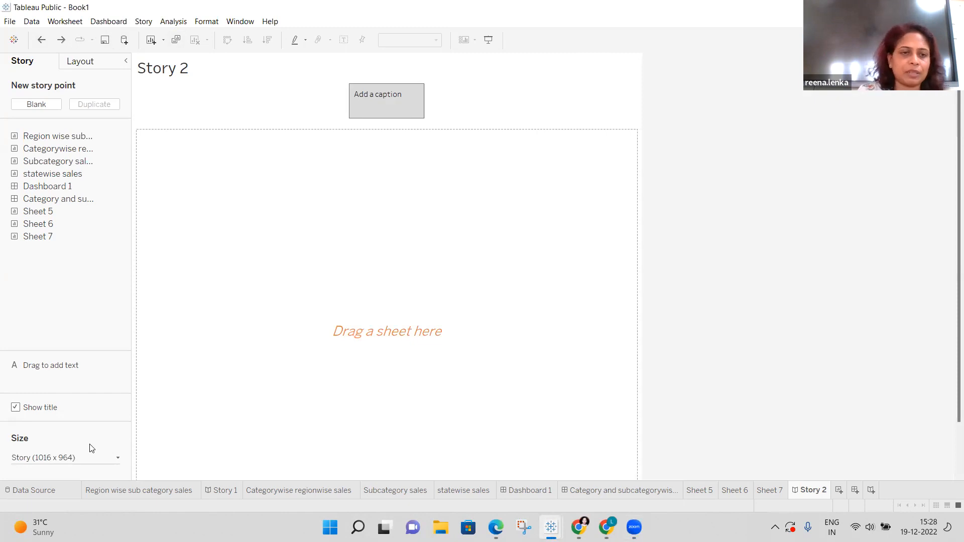
click(118, 460)
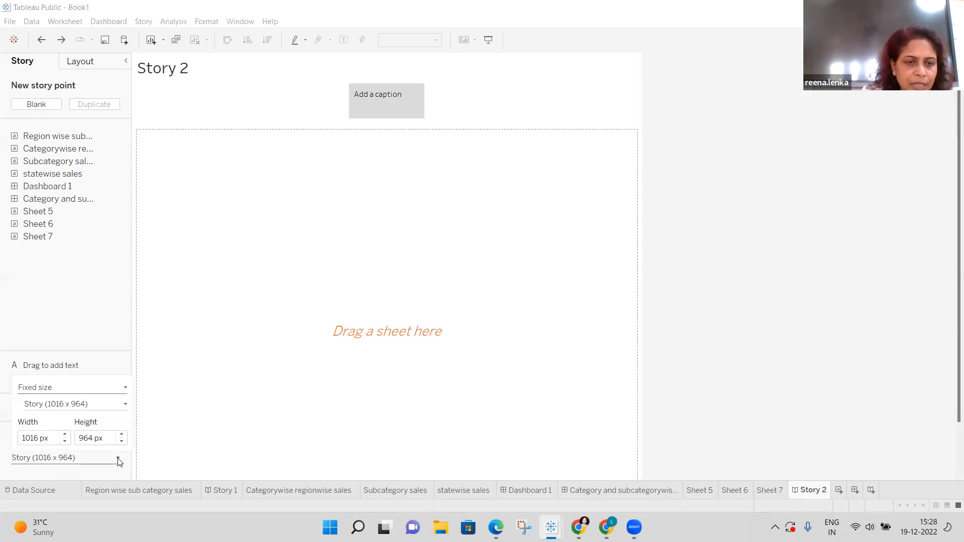
click(125, 389)
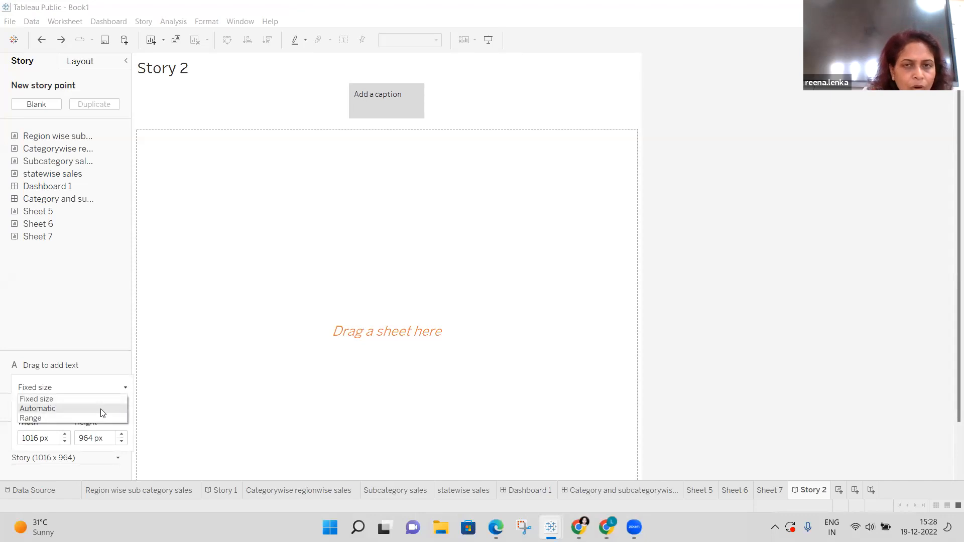
click(100, 408)
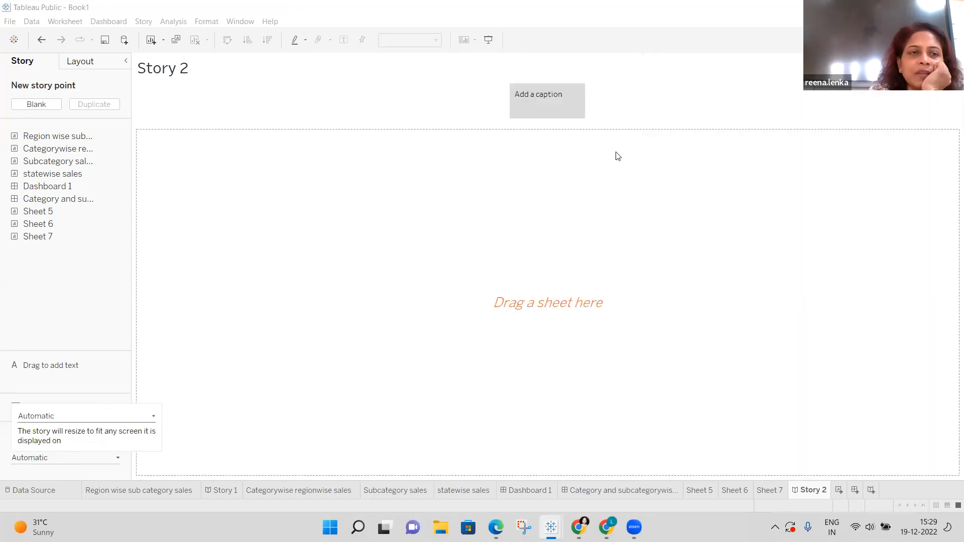
Caption the first story point 'Regionwise Highest Sales', correcting the typo.
double_click(550, 95)
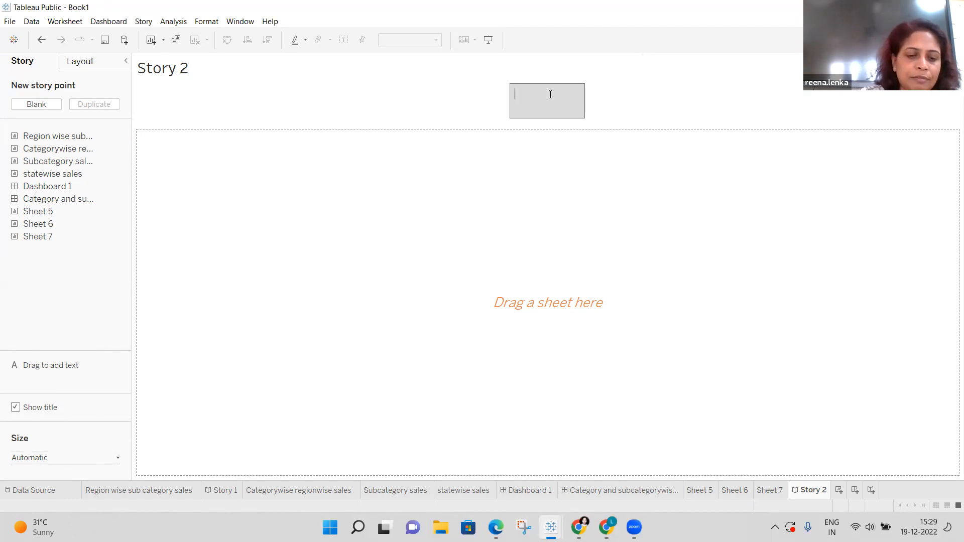
text(Re)
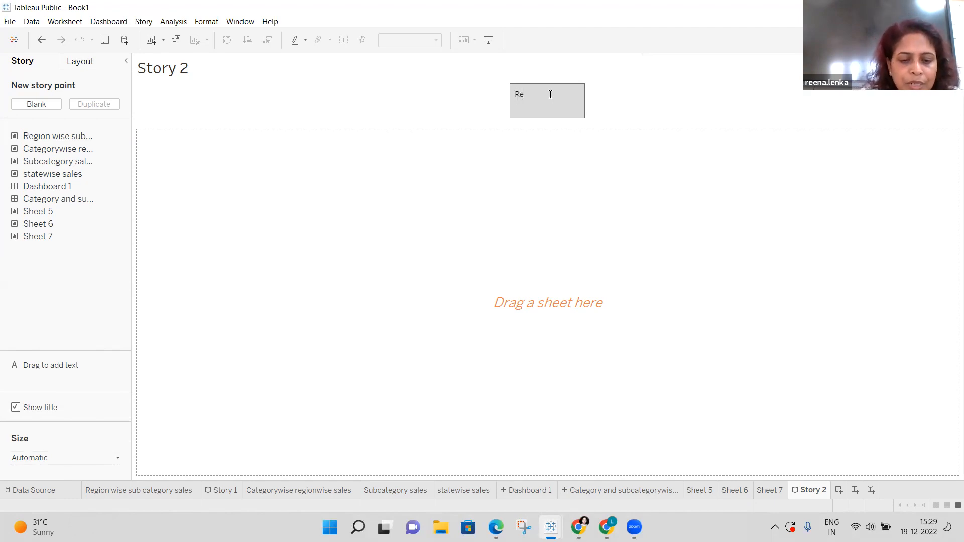
text(gionwise)
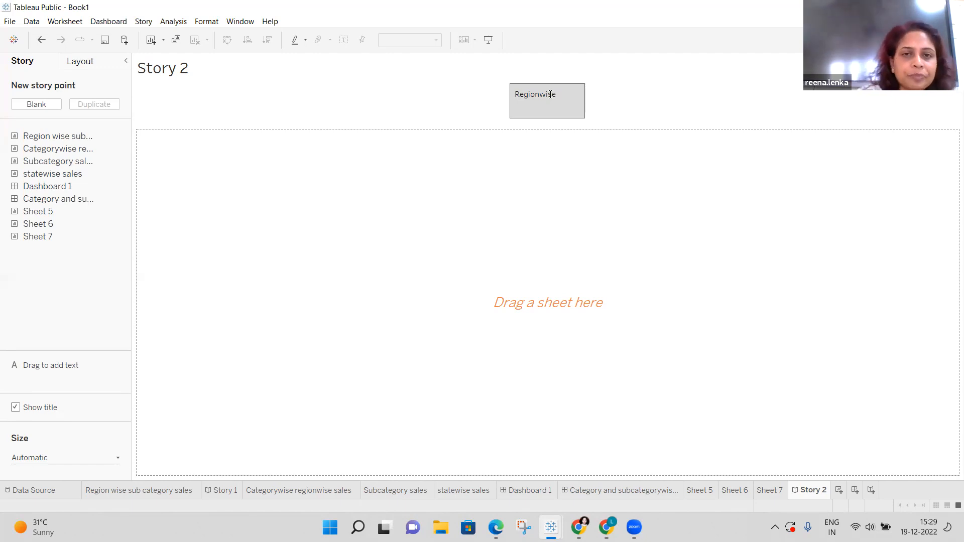
text(Sa)
key(BackSpace)
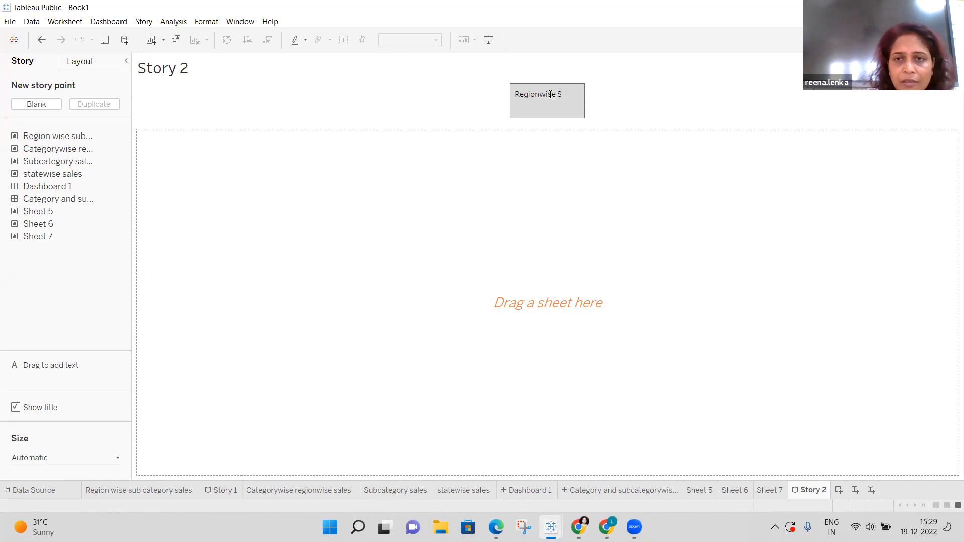
key(BackSpace)
text(Highest Sales)
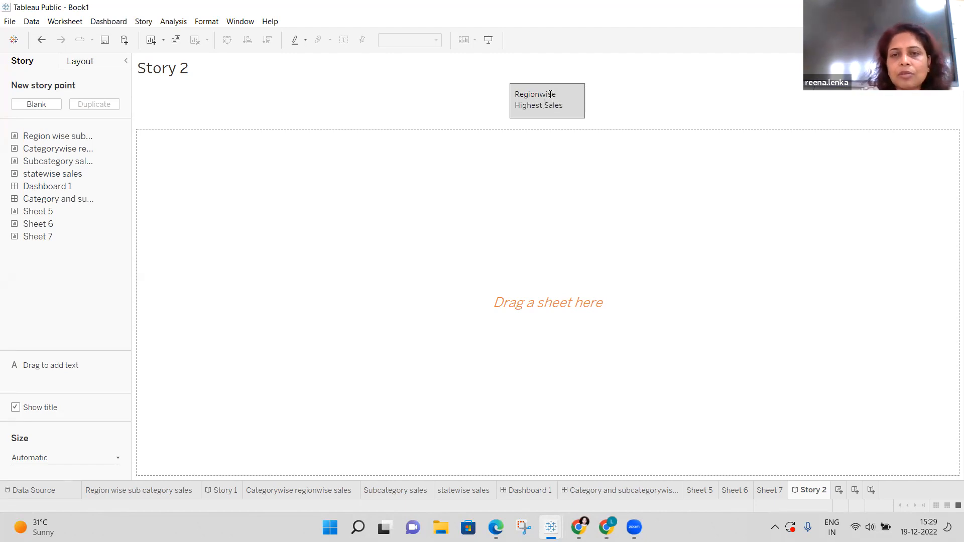
click(624, 105)
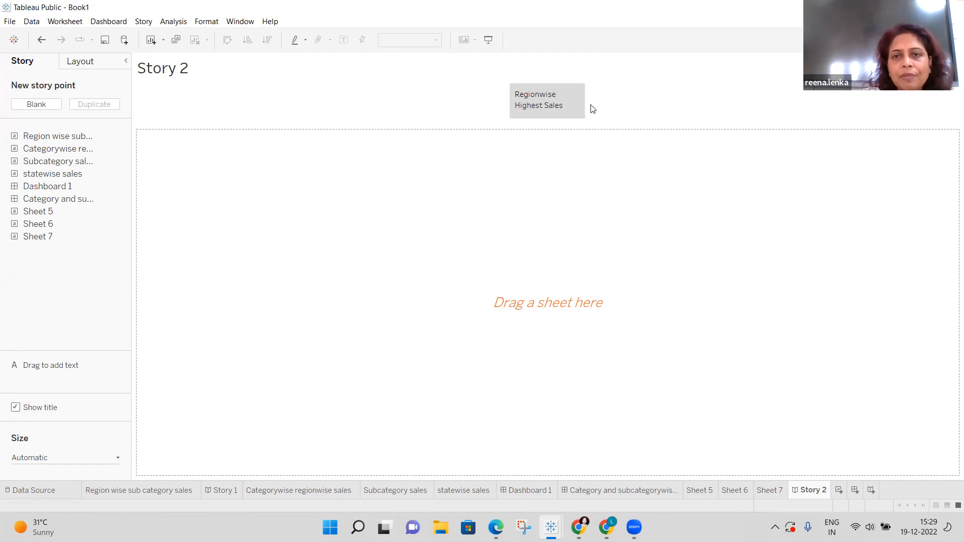
click(512, 101)
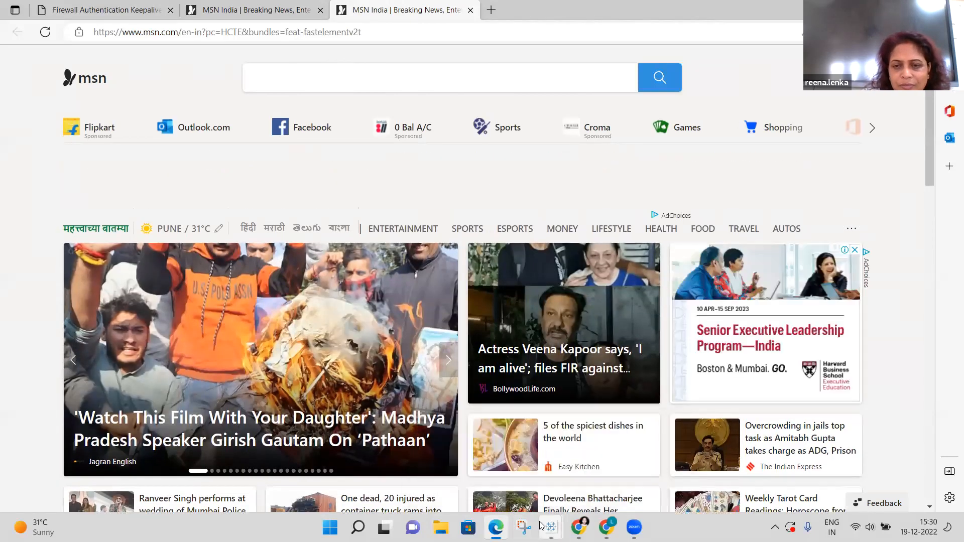
Return from Edge to the Tableau Public Book1 window showing Story 2.
mouse_move(551, 527)
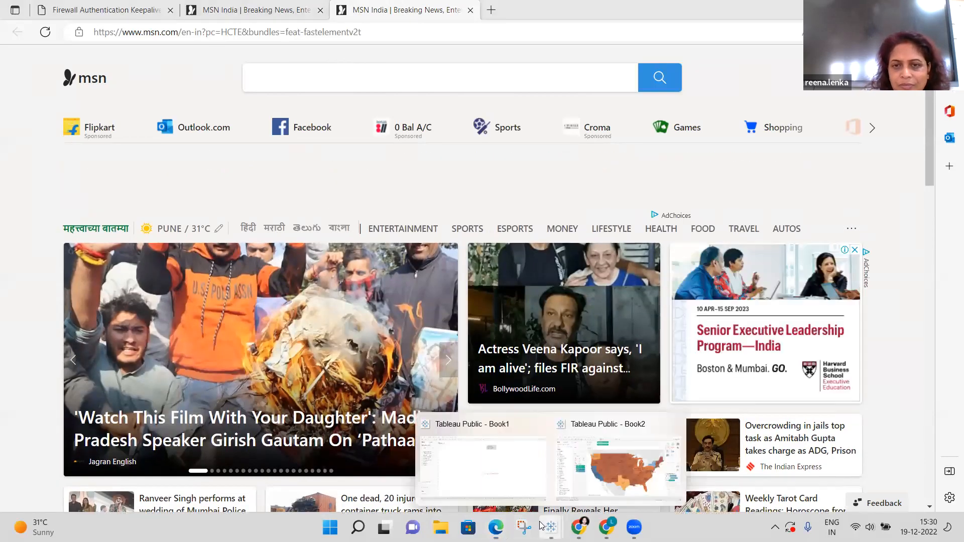
click(607, 469)
mouse_move(551, 527)
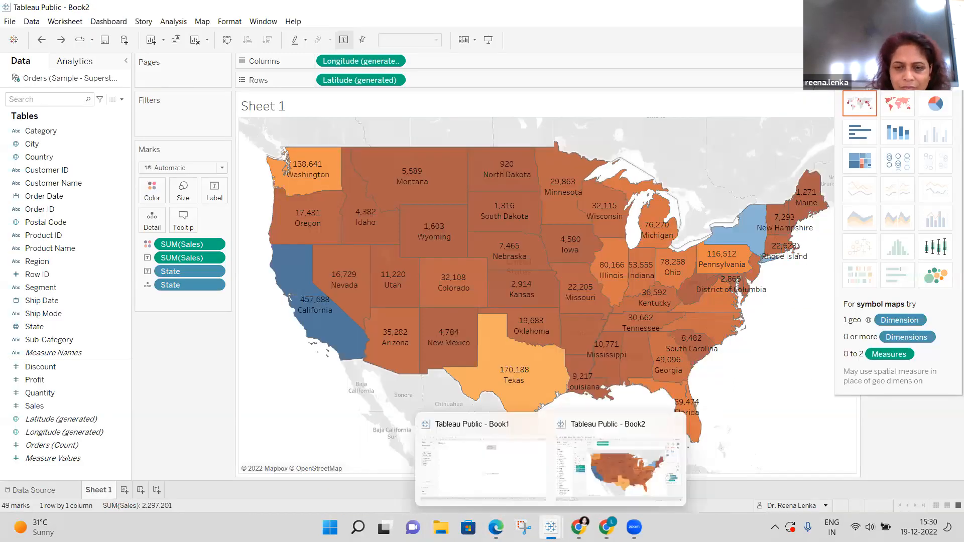
click(505, 467)
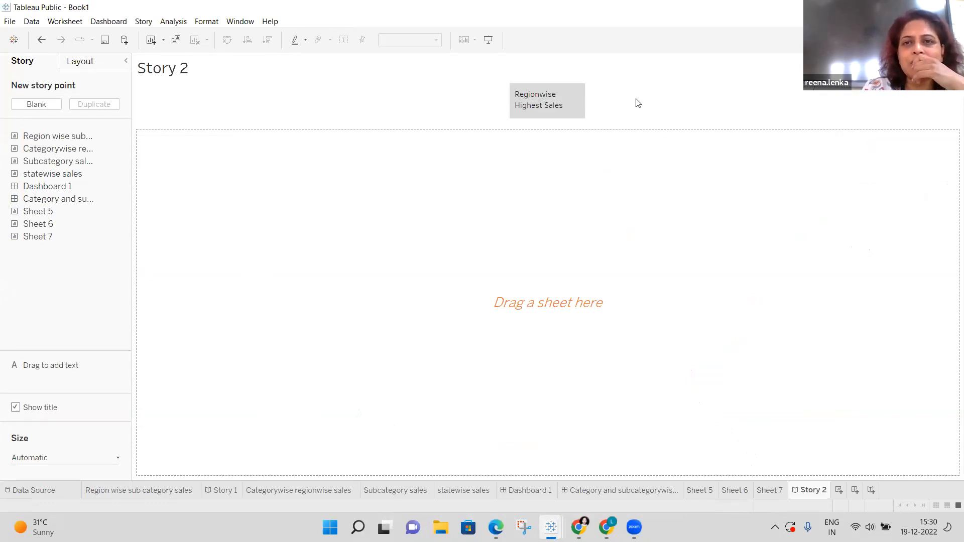
Undo the captioned story entirely, then recreate a blank Story 2 with the story pane expanded.
click(561, 104)
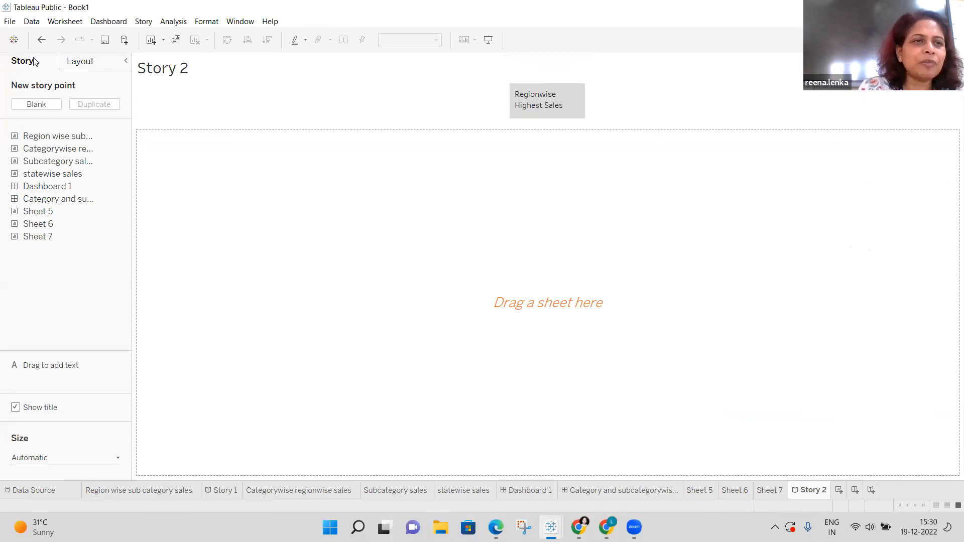
click(125, 61)
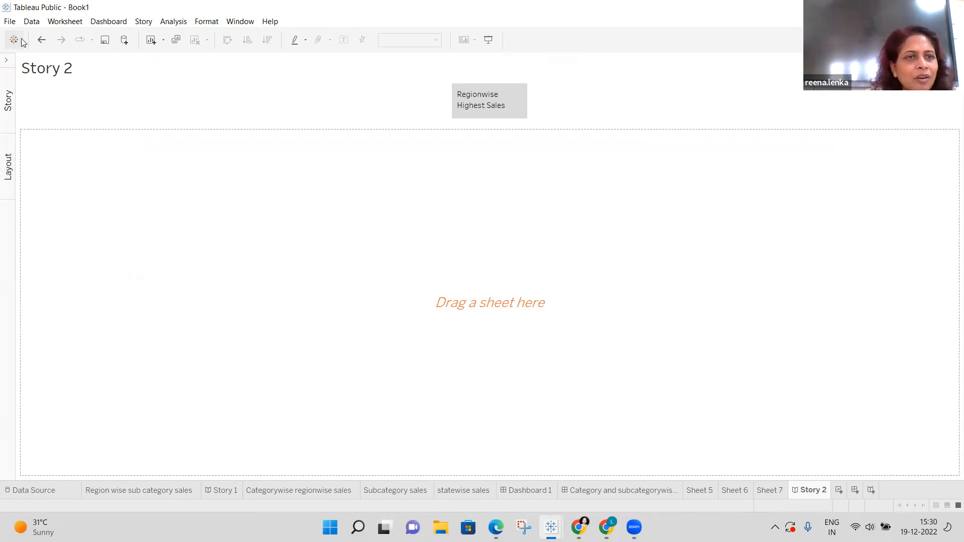
click(40, 42)
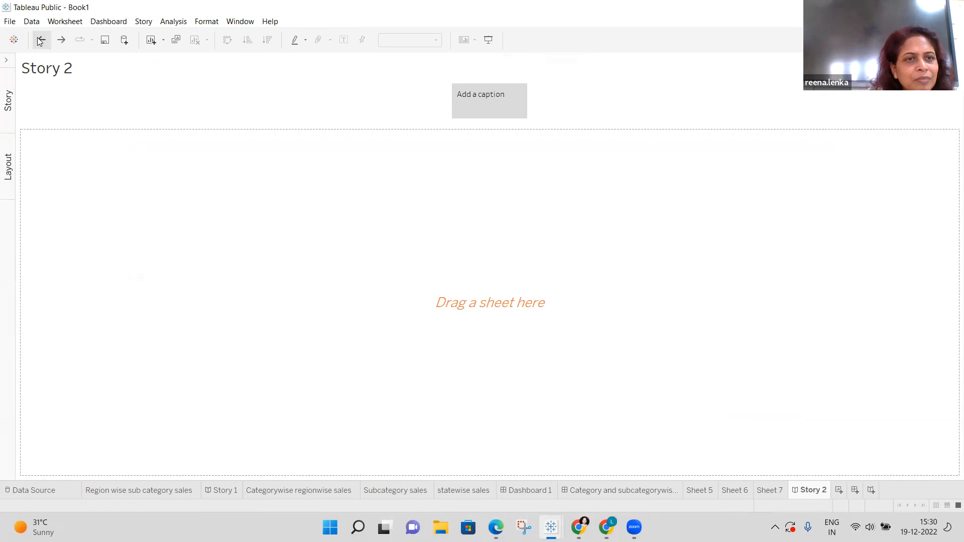
right_click(527, 92)
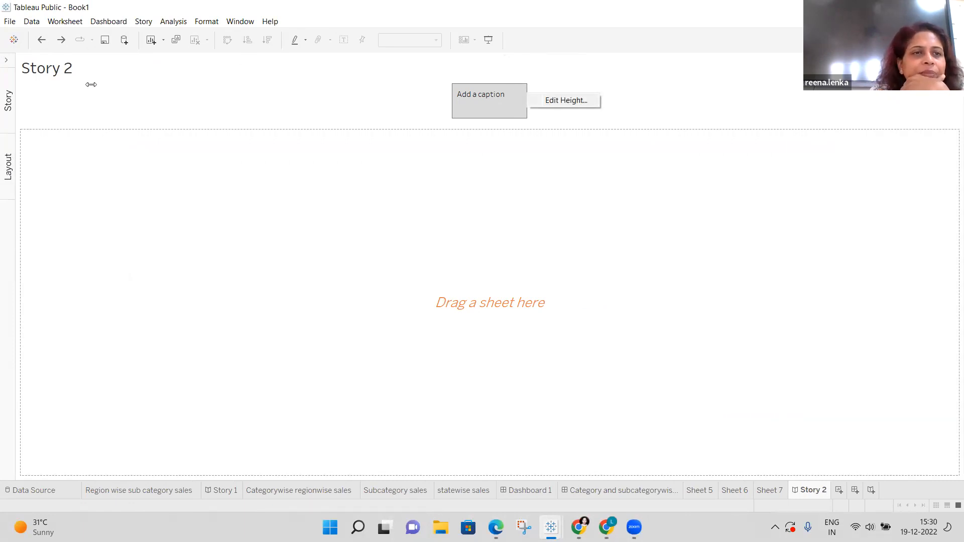
click(147, 116)
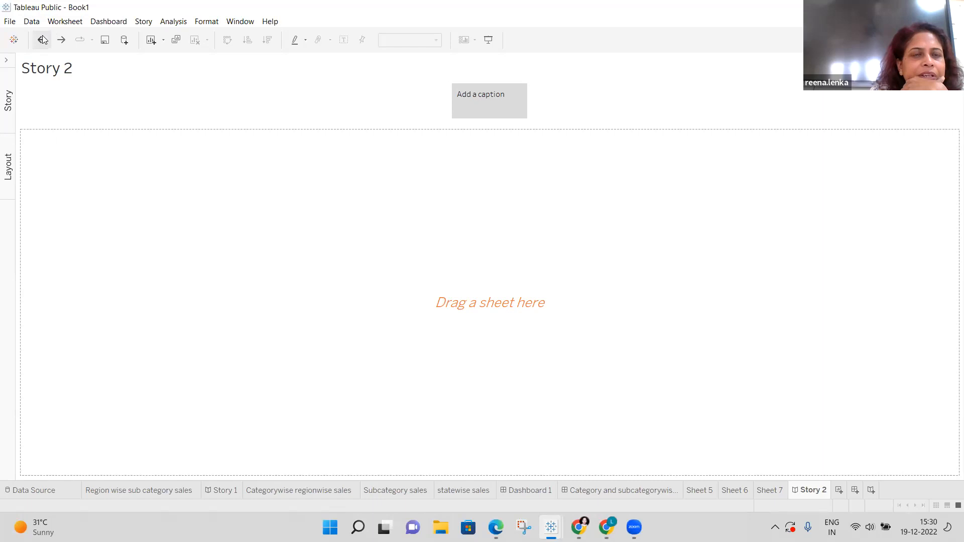
click(42, 37)
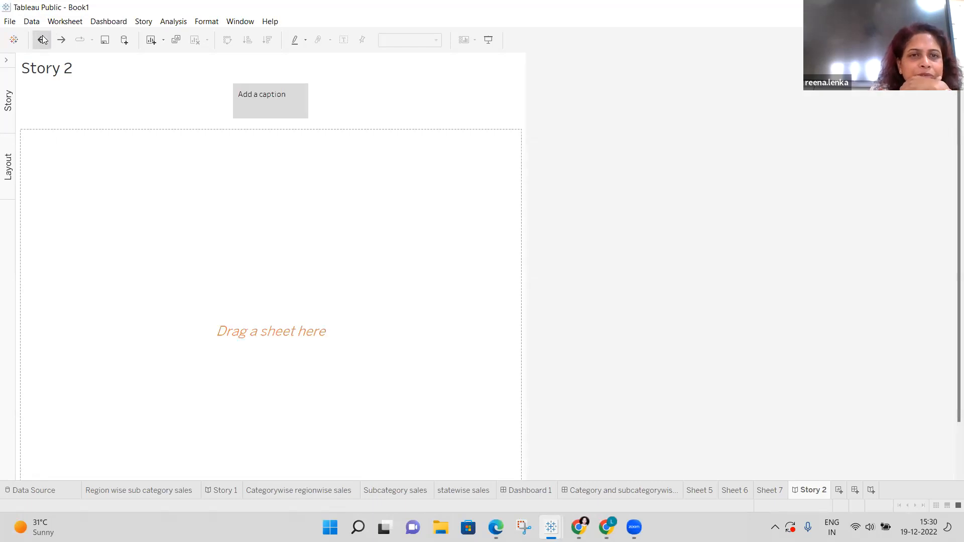
click(42, 36)
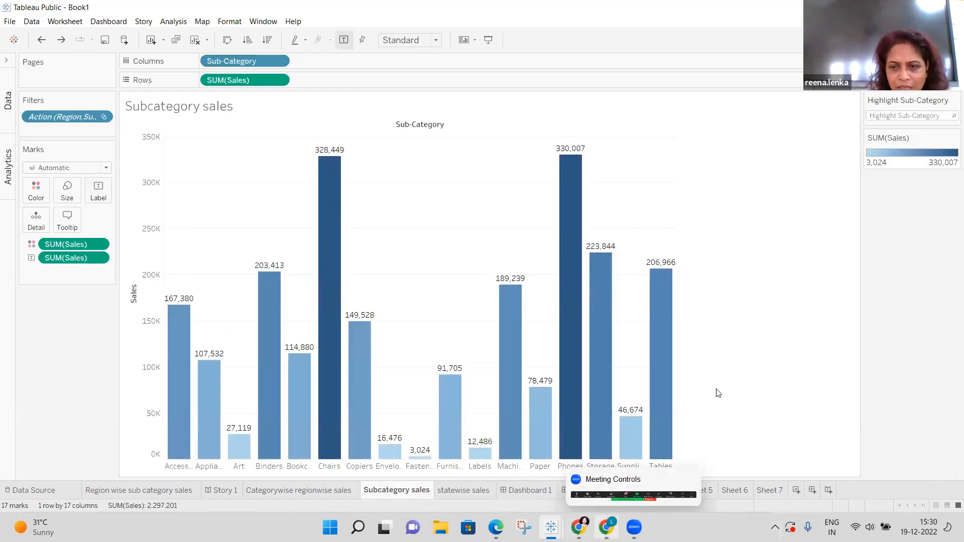
click(829, 489)
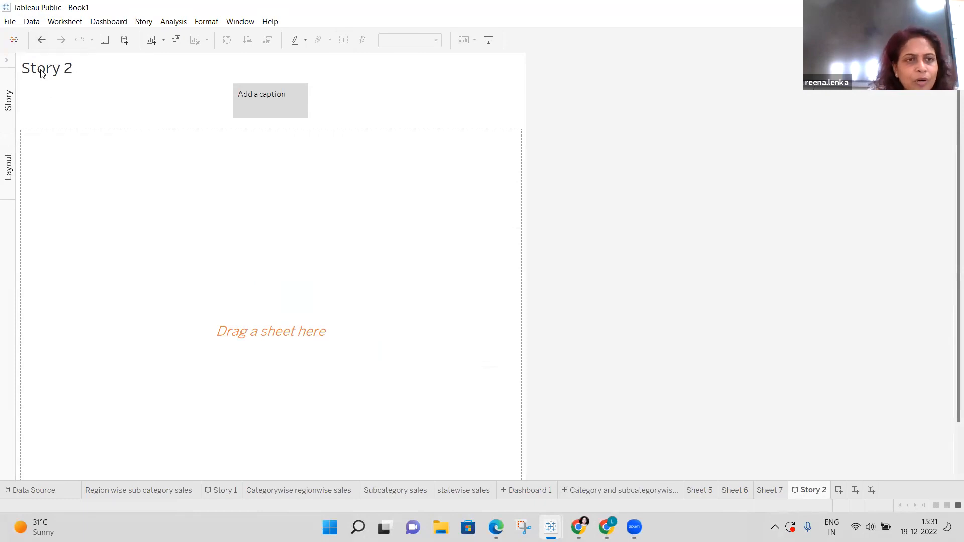
click(7, 62)
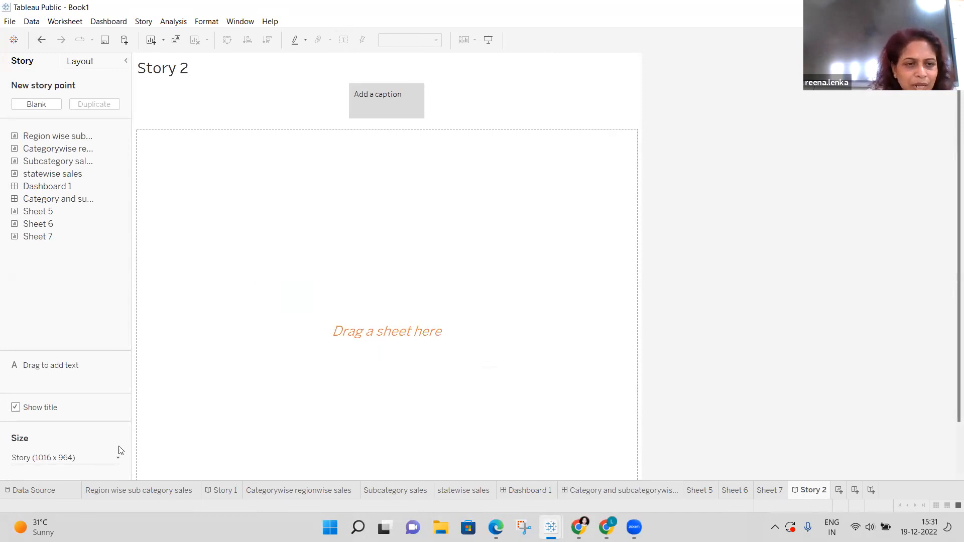
Set Story 2's size to Automatic.
click(119, 460)
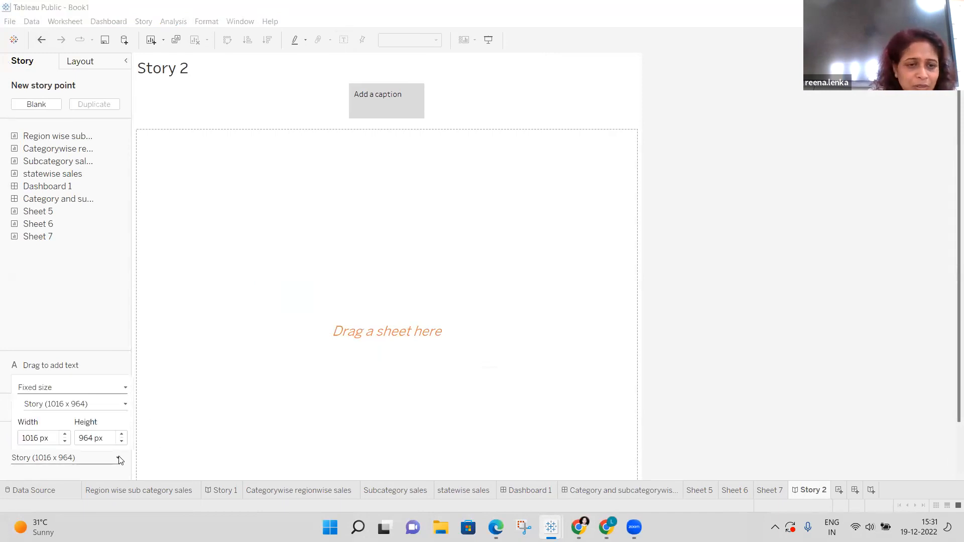
click(124, 389)
click(96, 409)
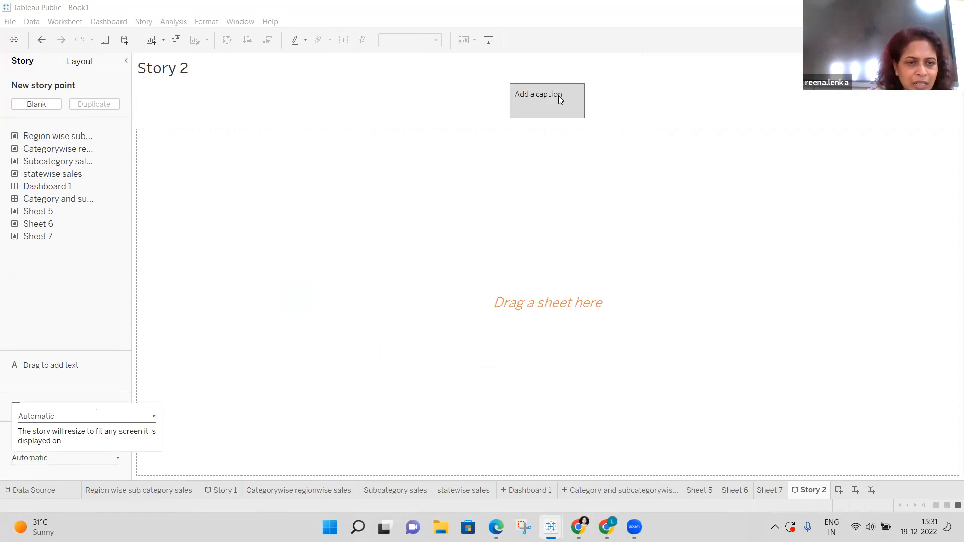
Caption the first story point 'Regionwise Highest Sales'.
click(560, 98)
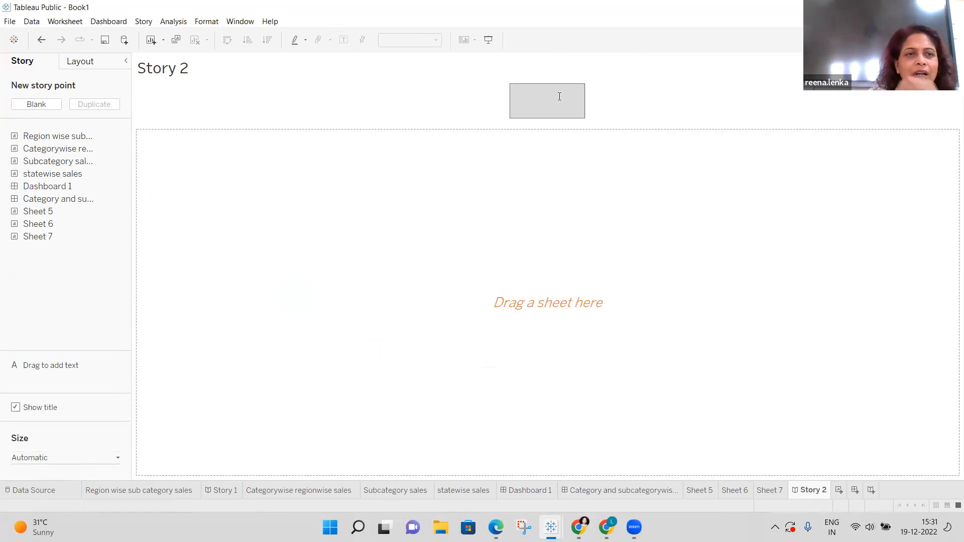
text(Regionwise Highest Sales)
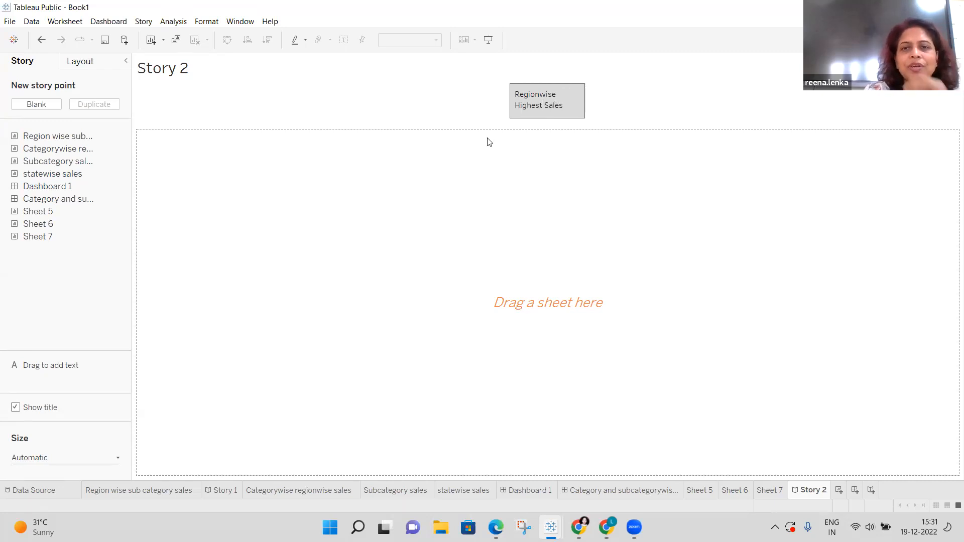
mouse_move(79, 143)
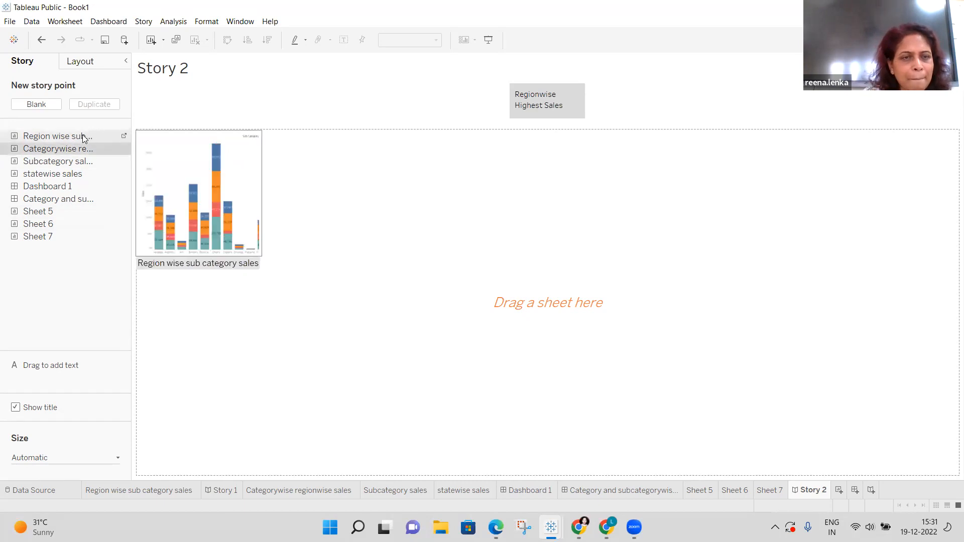
Put the Region wise sub category sales chart in the first point, then add a blank second point.
double_click(58, 136)
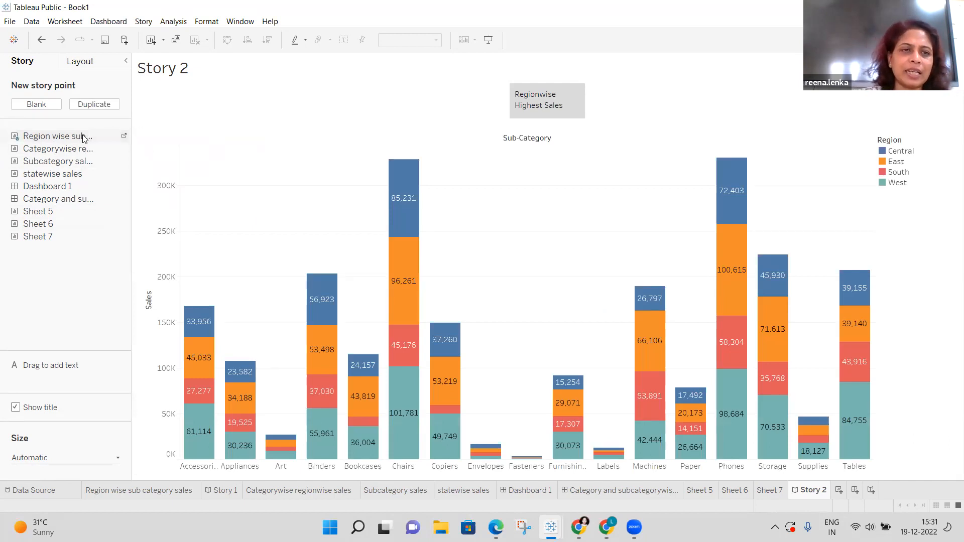
mouse_move(580, 94)
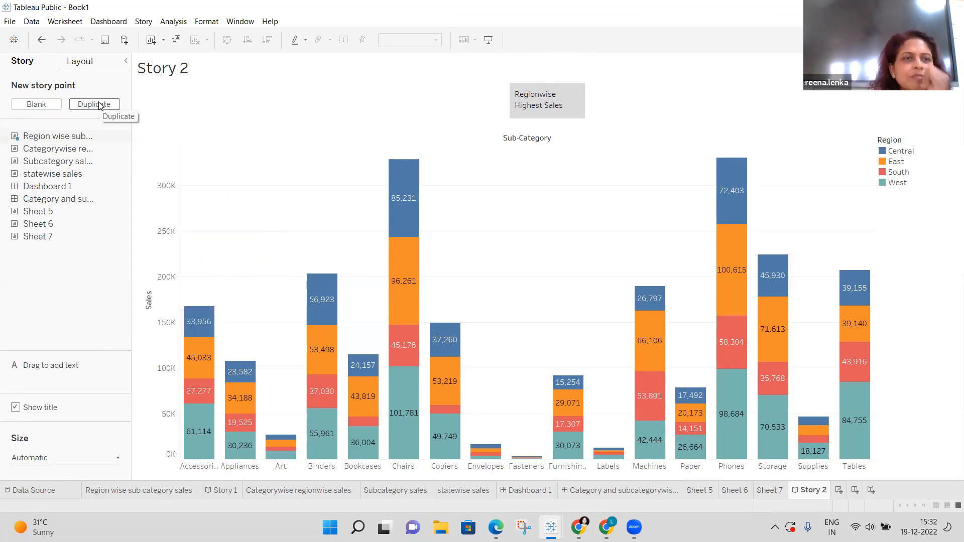
click(36, 104)
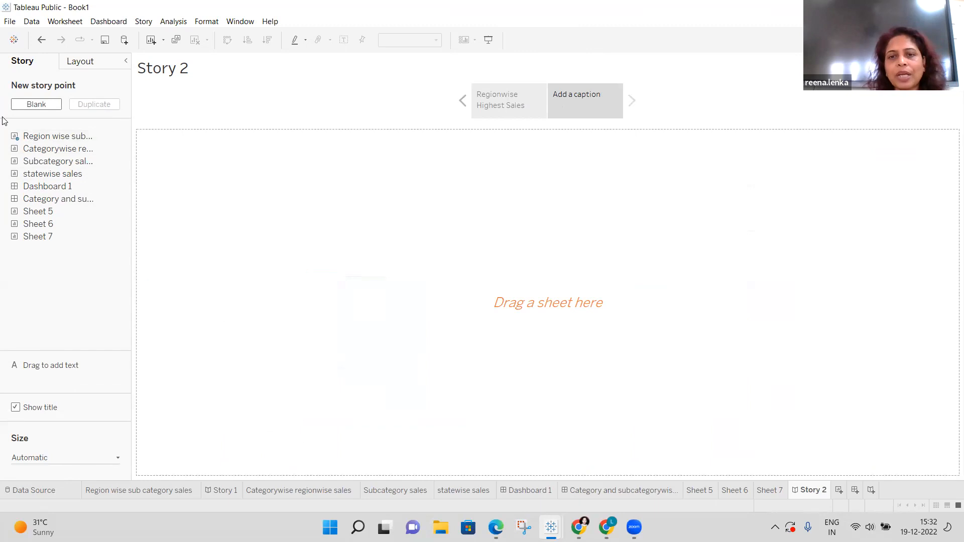
click(483, 117)
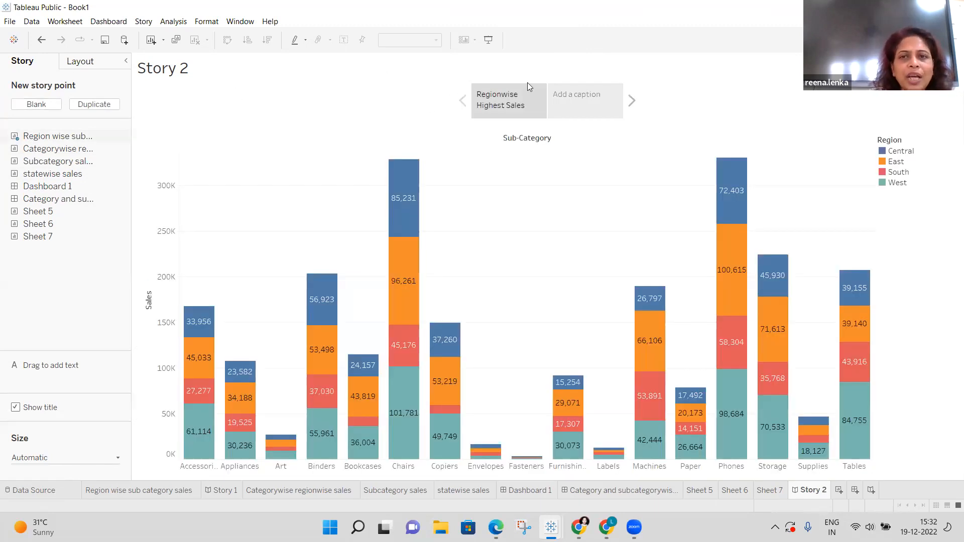
click(583, 100)
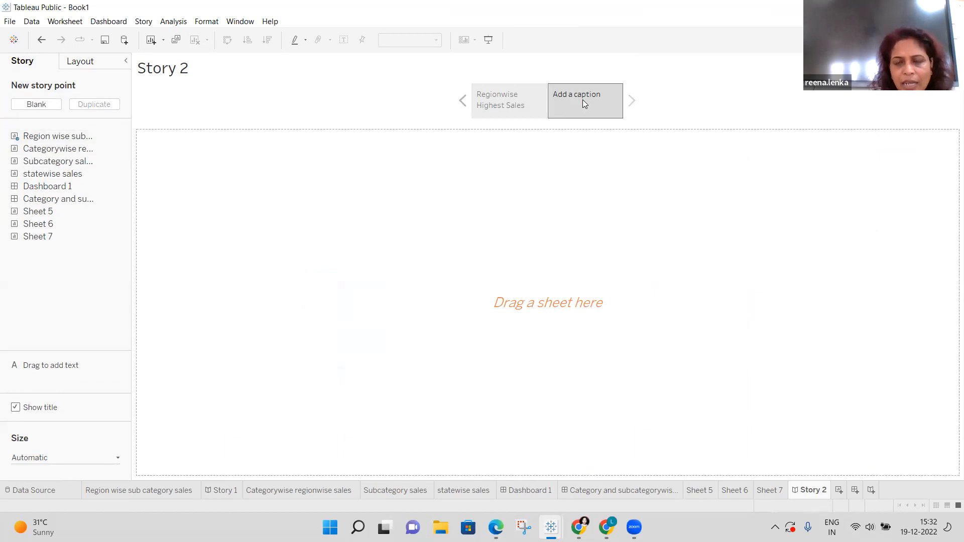
click(583, 100)
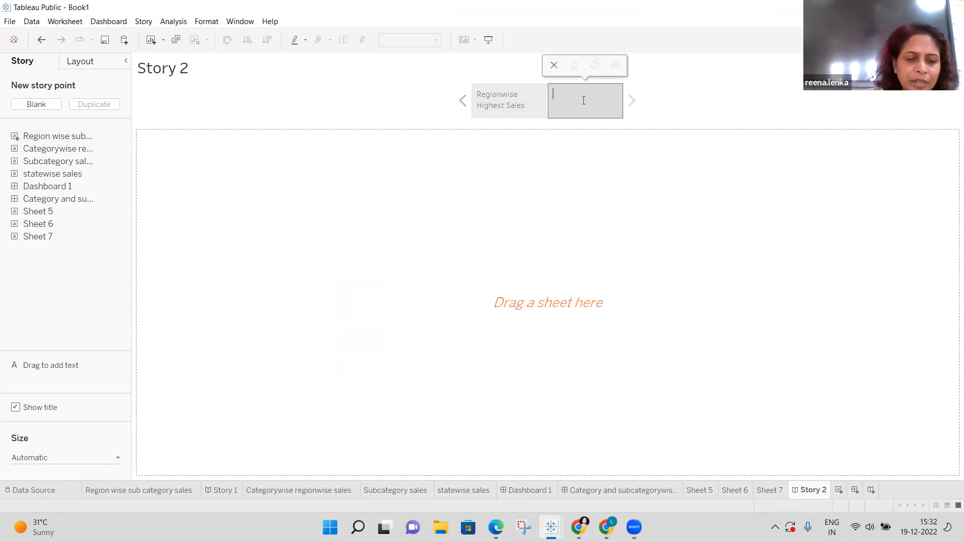
Caption the second story point 'Statewise Sales'.
text(Statew)
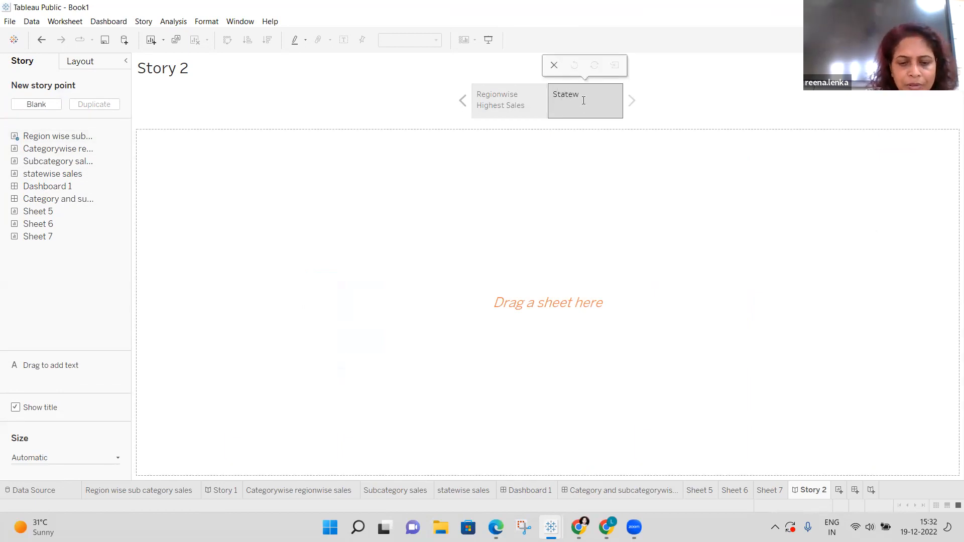
text(ise Sales)
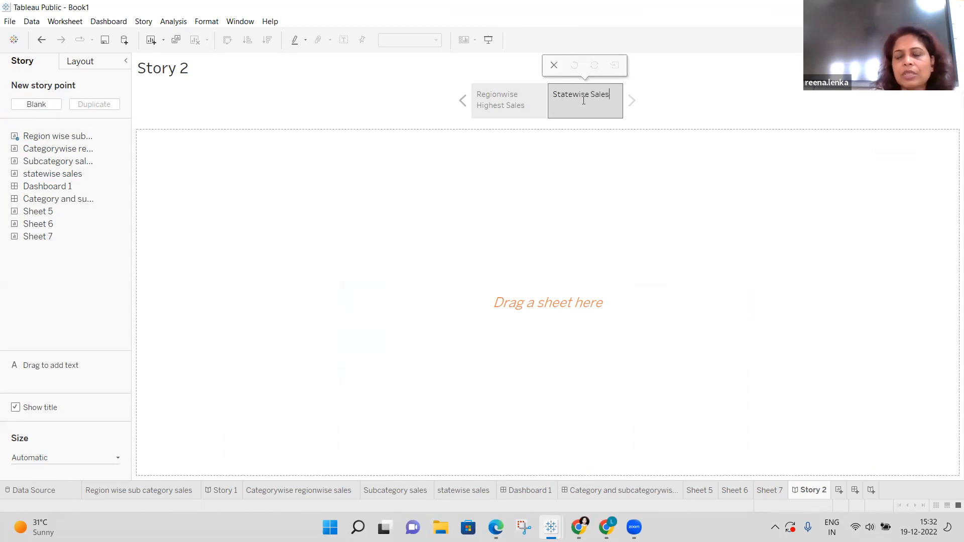
click(635, 104)
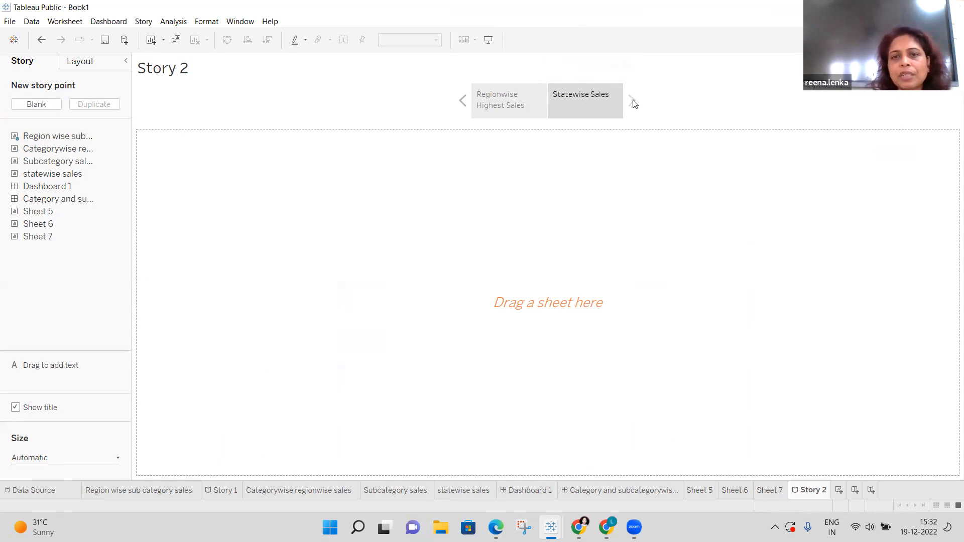
click(463, 102)
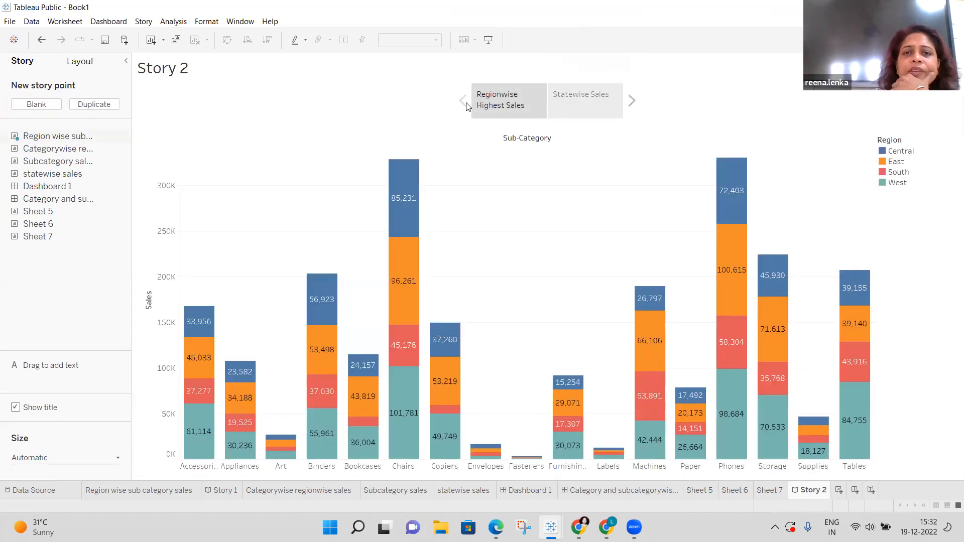
click(632, 102)
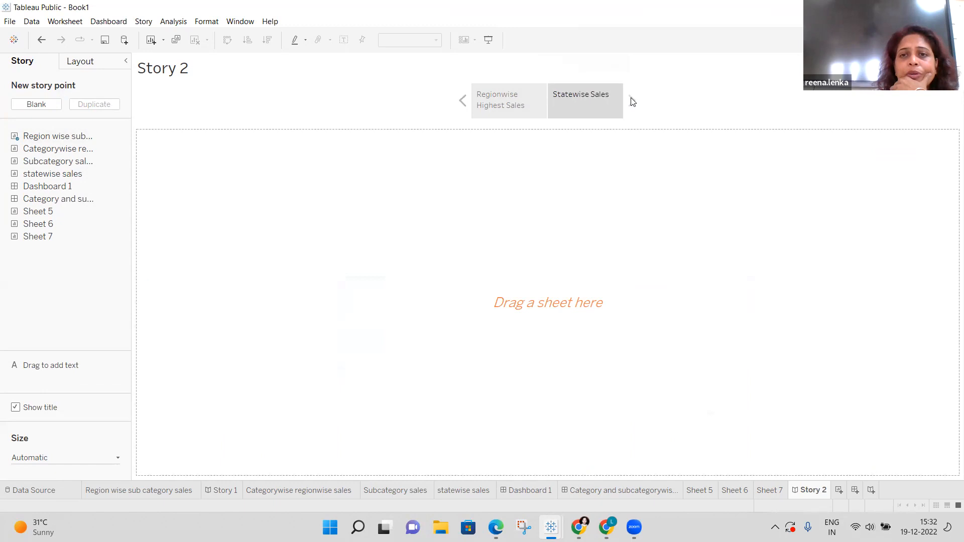
Add a third blank story point captioned 'Subcategorywise Sales'.
click(55, 105)
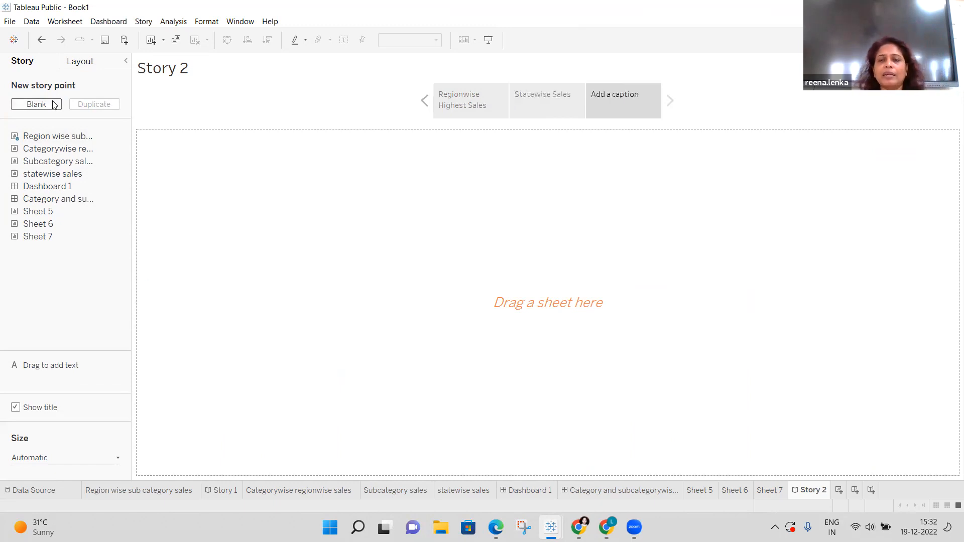
double_click(628, 94)
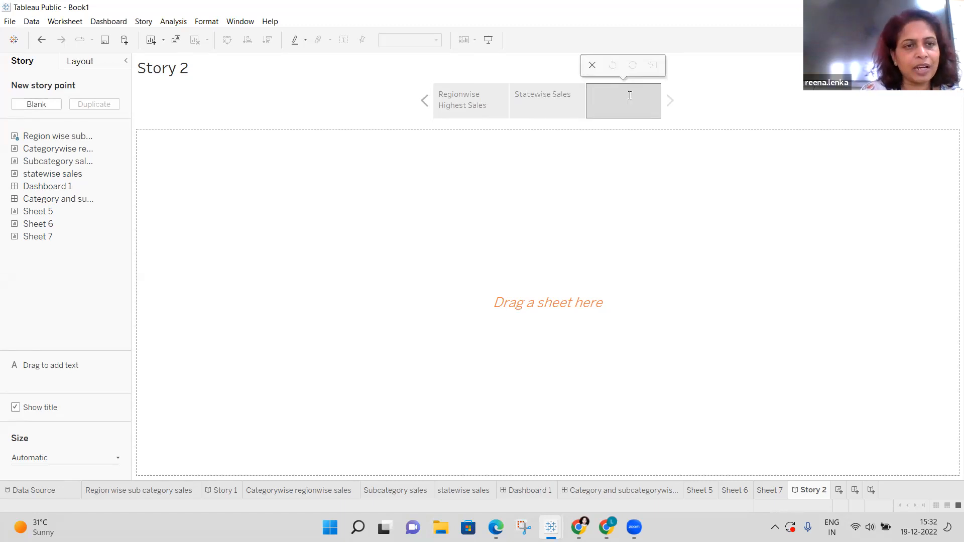
text(S)
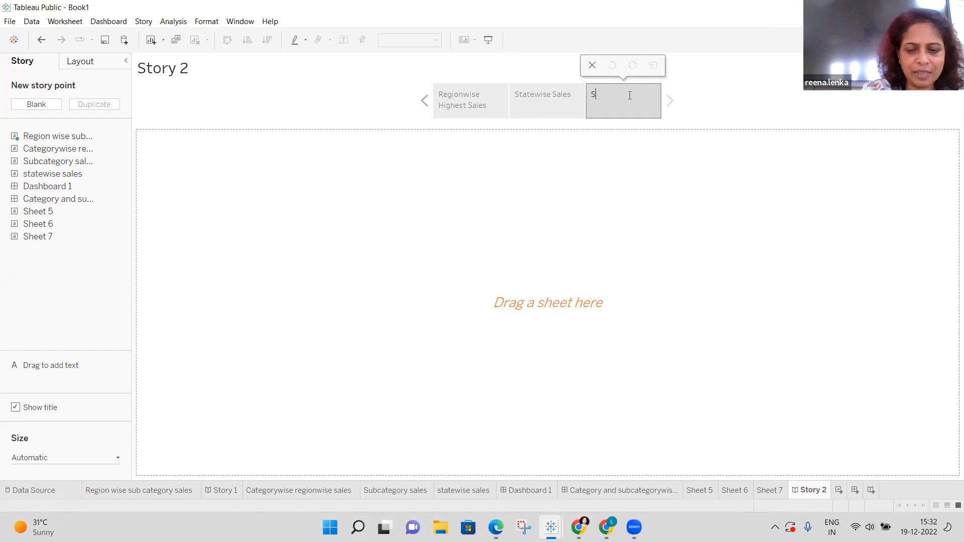
text(ubcateg)
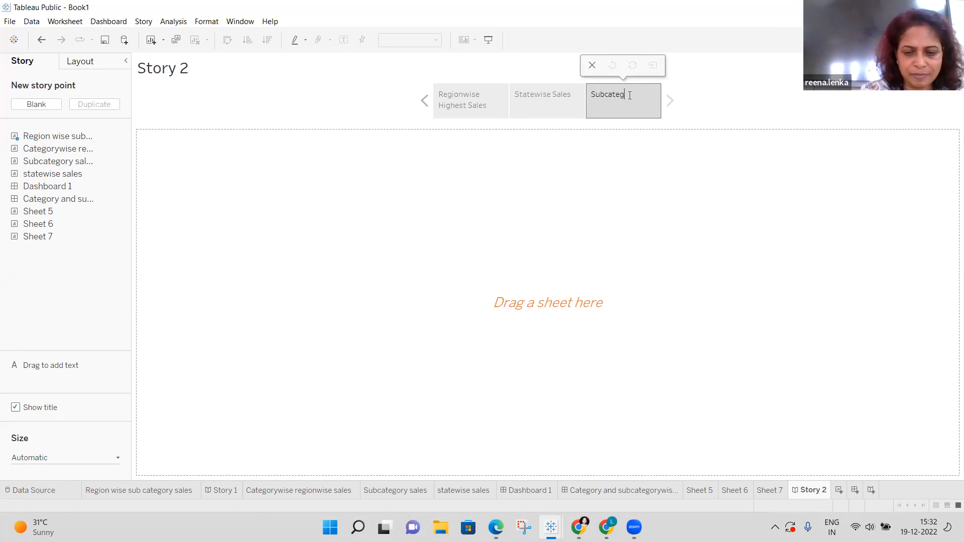
text(orywis)
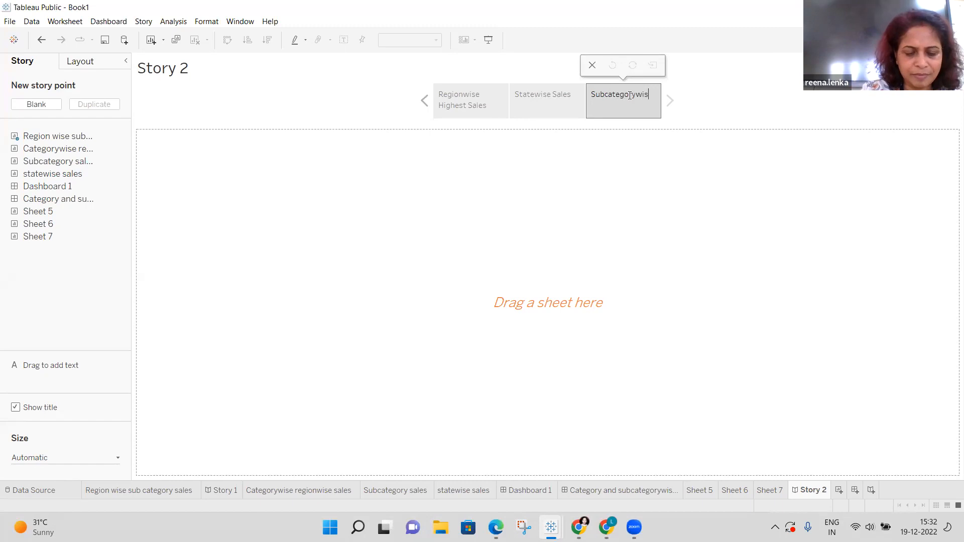
text(e Sales)
click(652, 143)
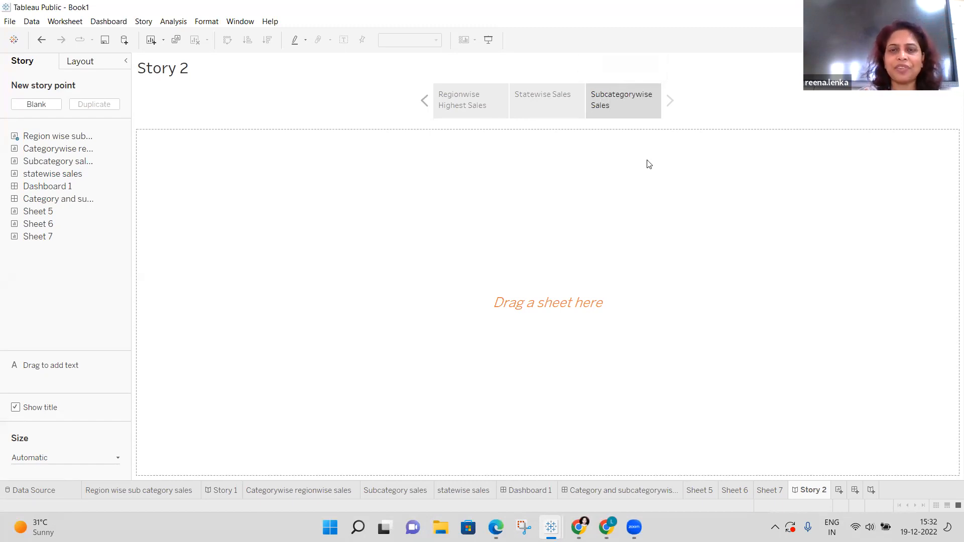
From the Regionwise Highest Sales point, edit the story title to read 'Highest Sales'.
click(467, 100)
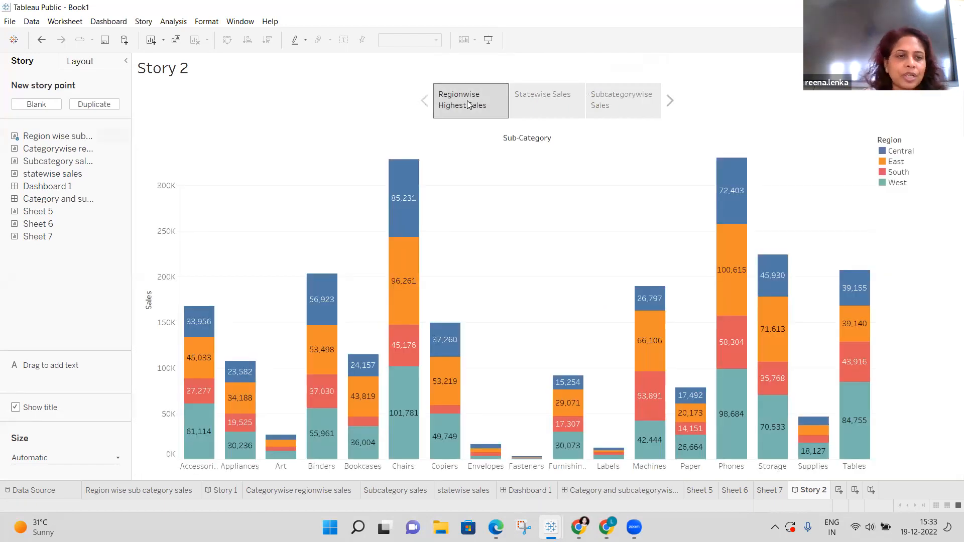
right_click(172, 74)
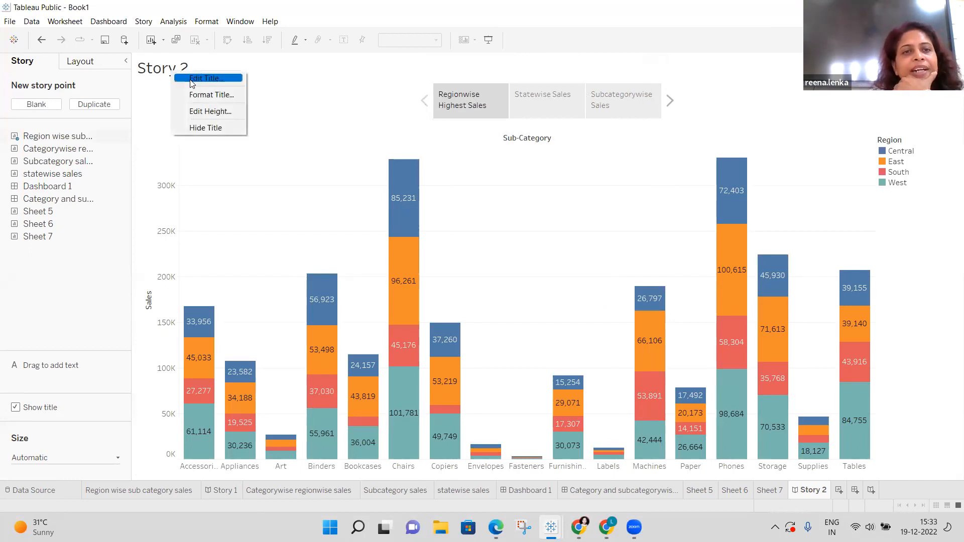
click(194, 79)
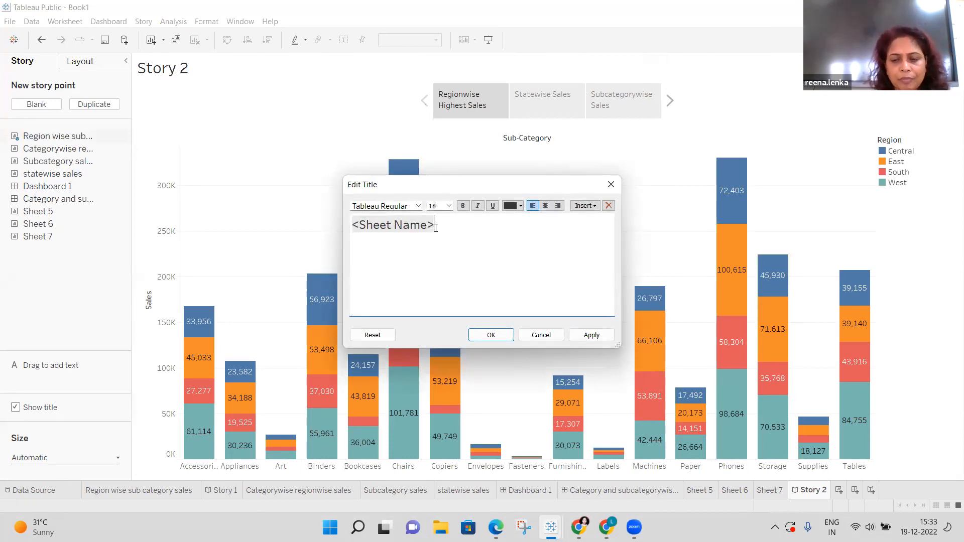
key(BackSpace)
key(BackSpace)
key(BackSpace)
key(BackSpace)
key(BackSpace)
key(BackSpace)
key(BackSpace)
key(BackSpace)
key(BackSpace)
key(BackSpace)
key(BackSpace)
key(BackSpace)
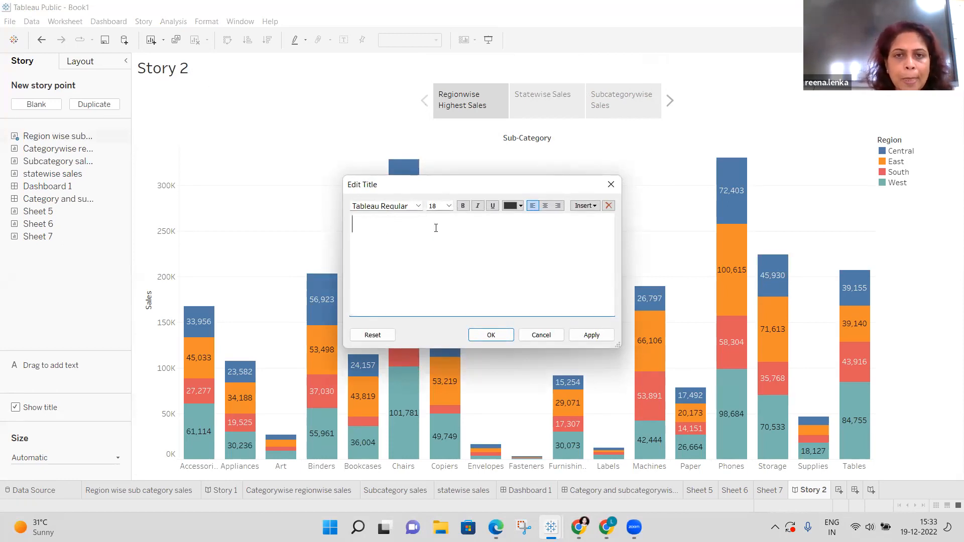
text(Re)
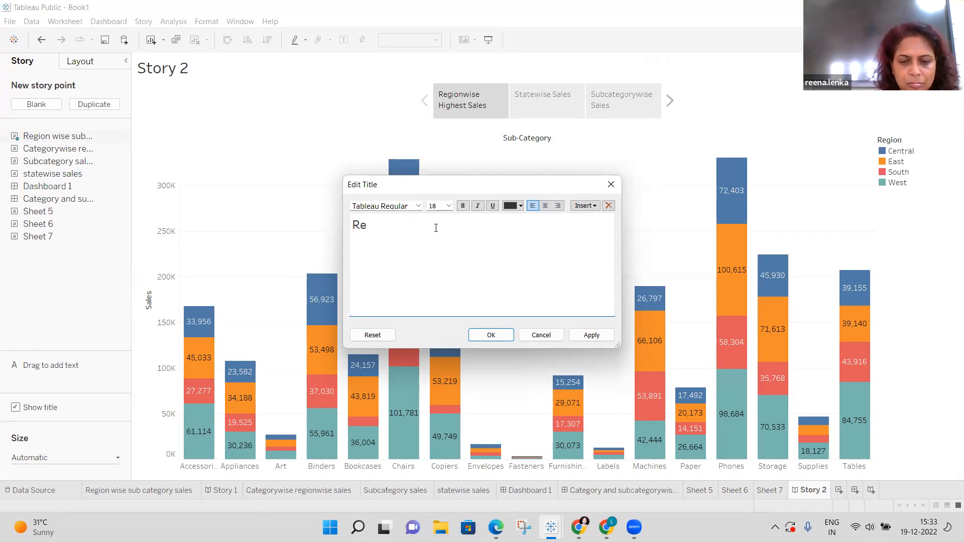
text(g)
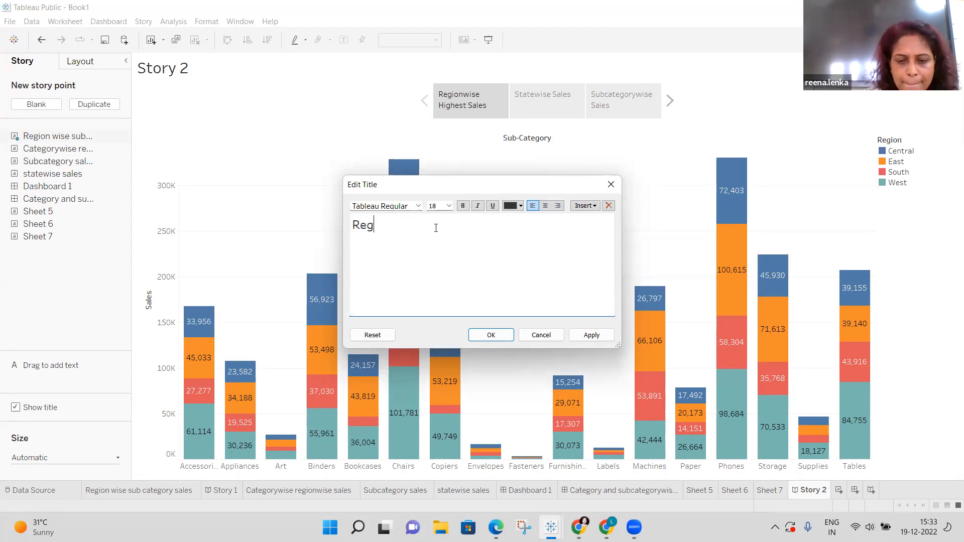
key(BackSpace)
key(BackSpace)
key(BackSpace)
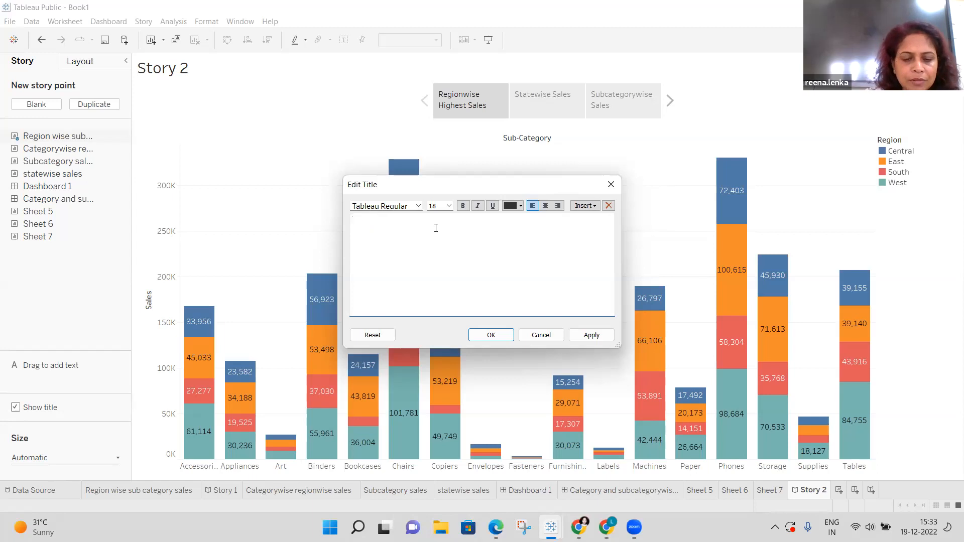
text(Highesr)
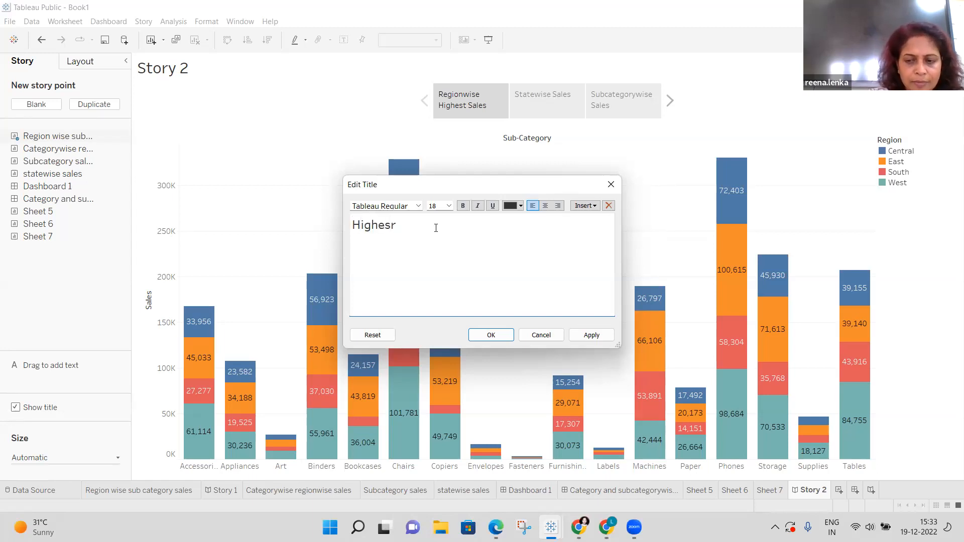
key(BackSpace)
text(t Sales)
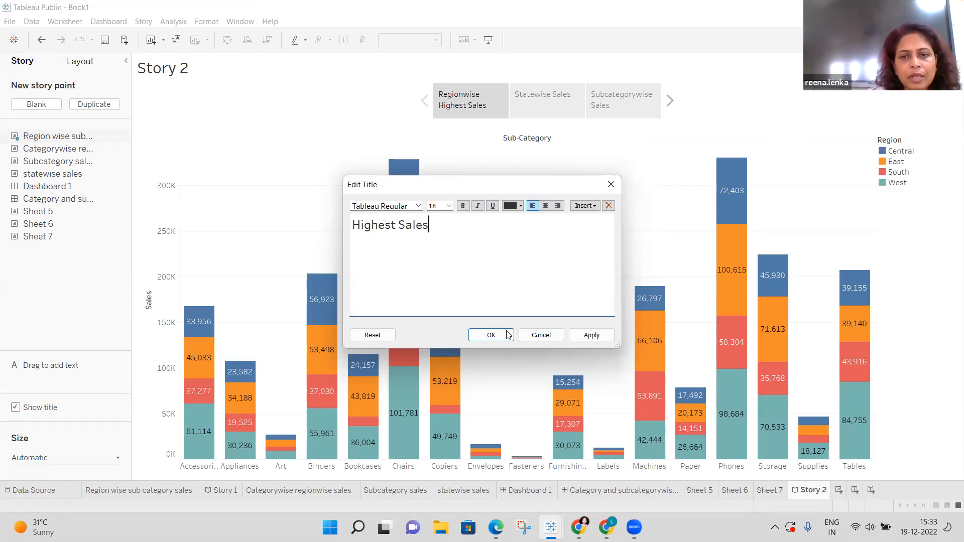
click(584, 337)
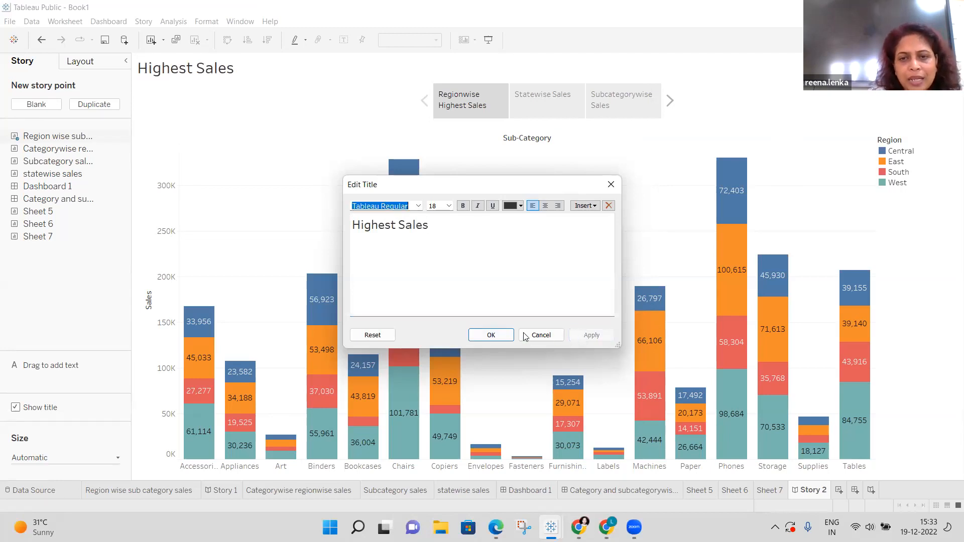
click(492, 336)
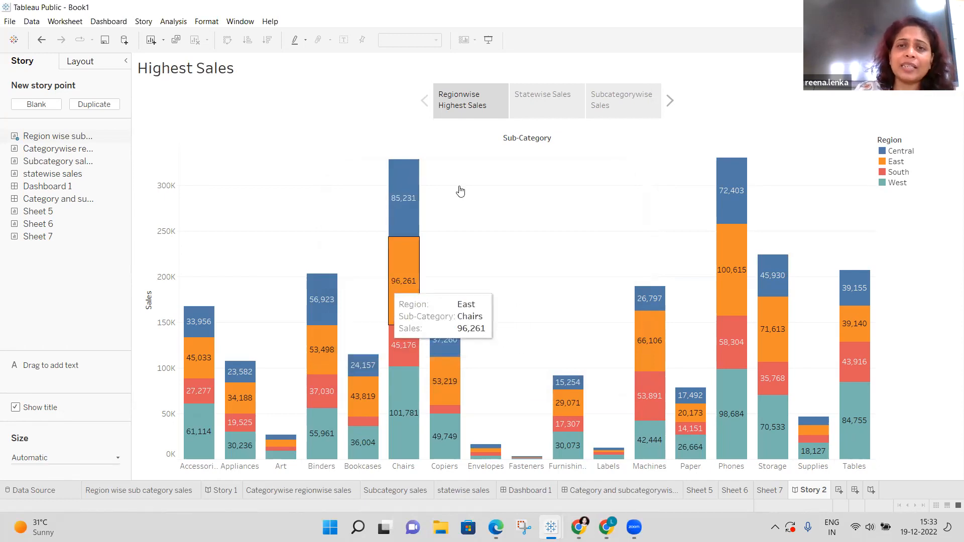
Place the statewise sales map in the Statewise Sales story point.
click(562, 102)
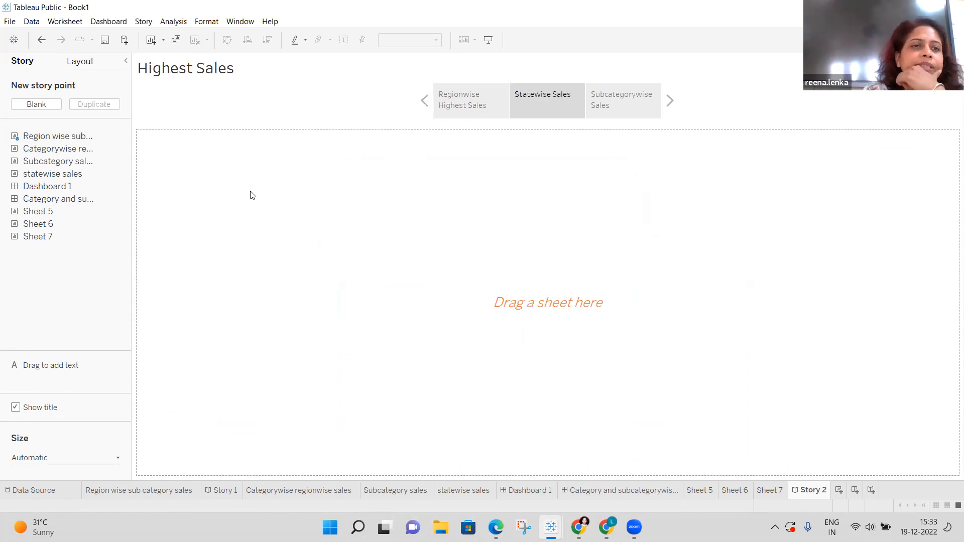
mouse_move(76, 178)
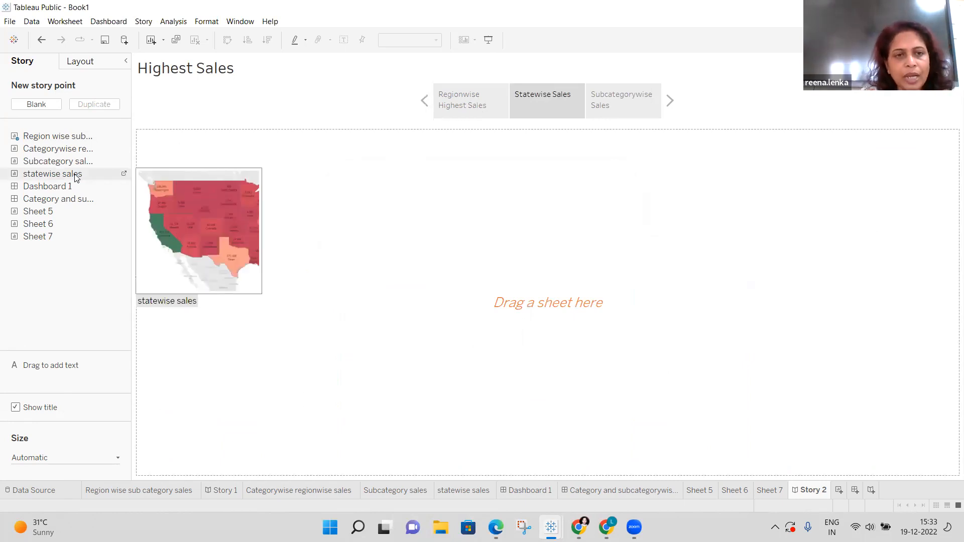
double_click(76, 175)
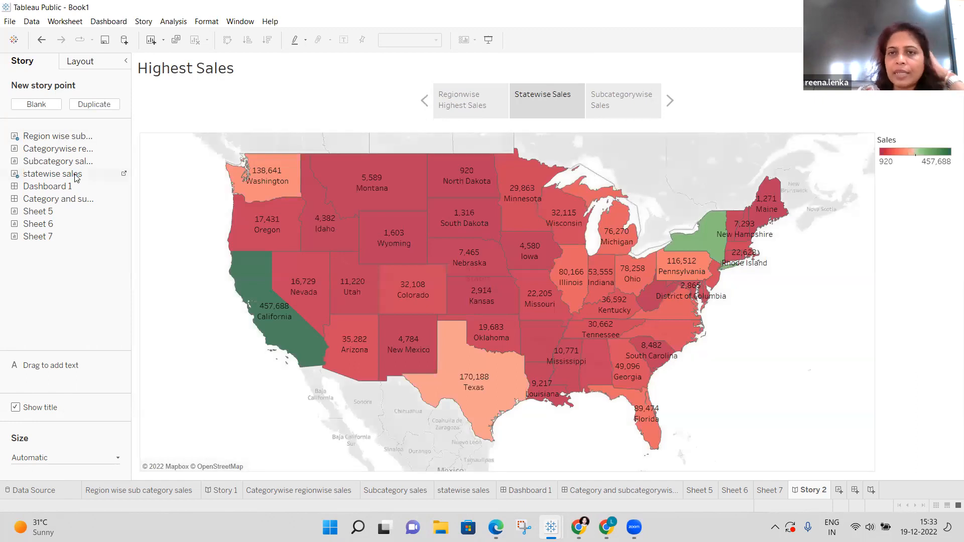
click(533, 102)
Fill the Subcategorywise Sales point with the Subcategory sales chart, then return to Statewise Sales.
click(629, 115)
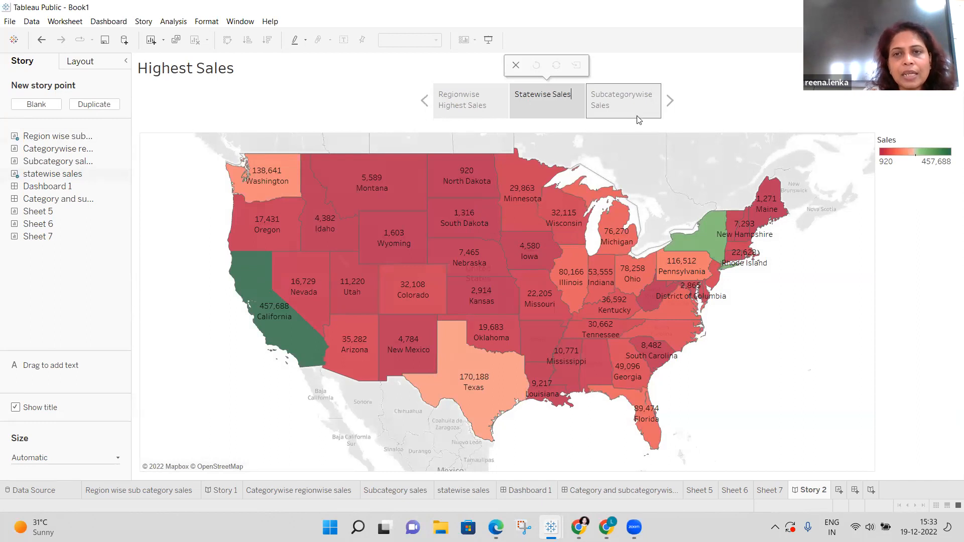
click(636, 111)
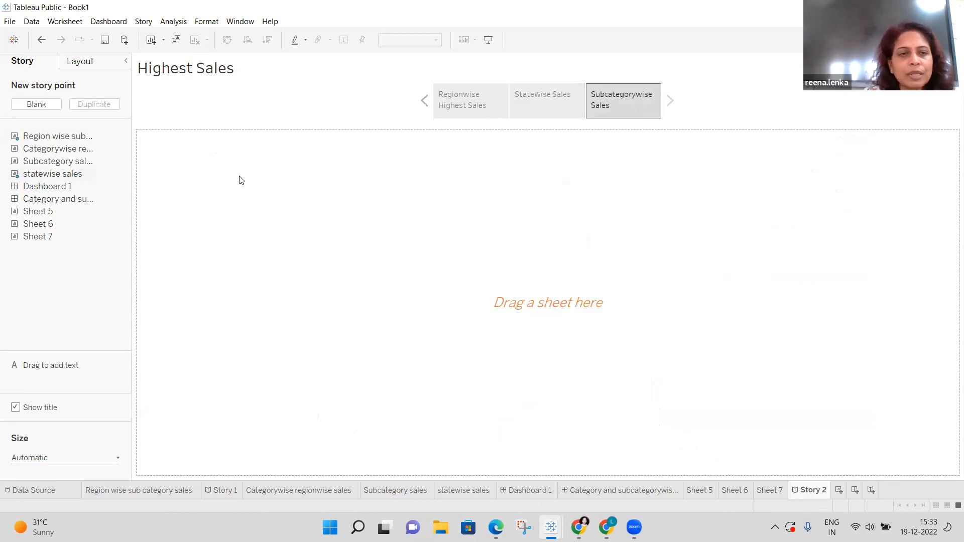
double_click(57, 166)
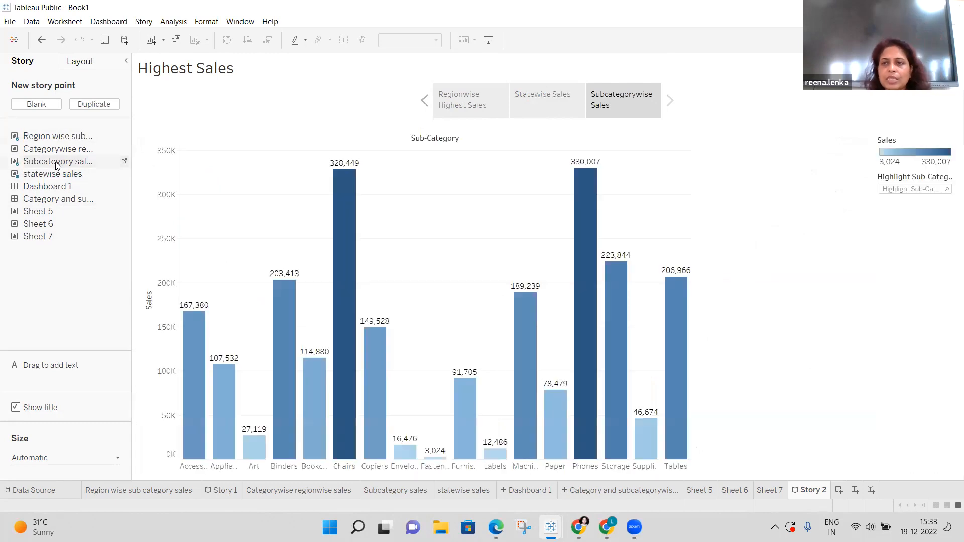
click(425, 103)
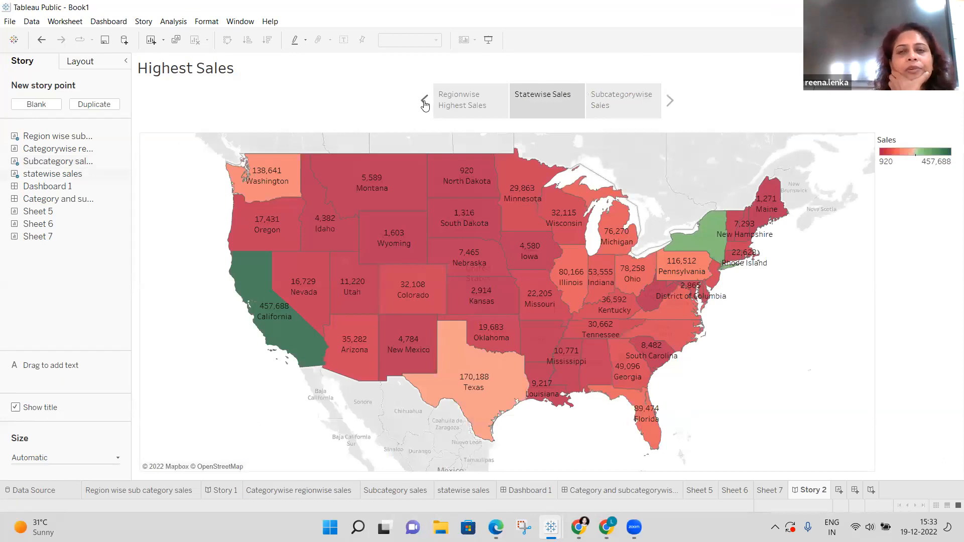
click(553, 100)
click(424, 102)
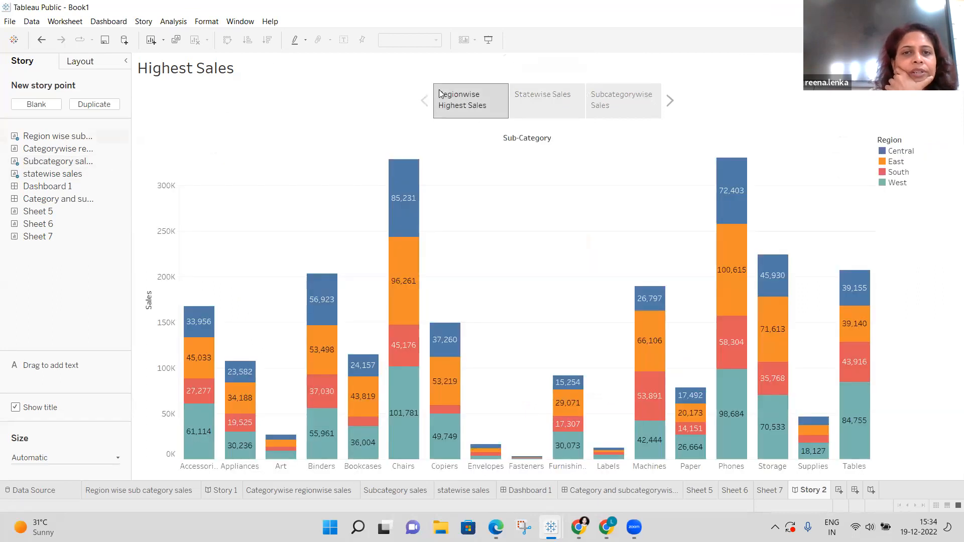
click(532, 97)
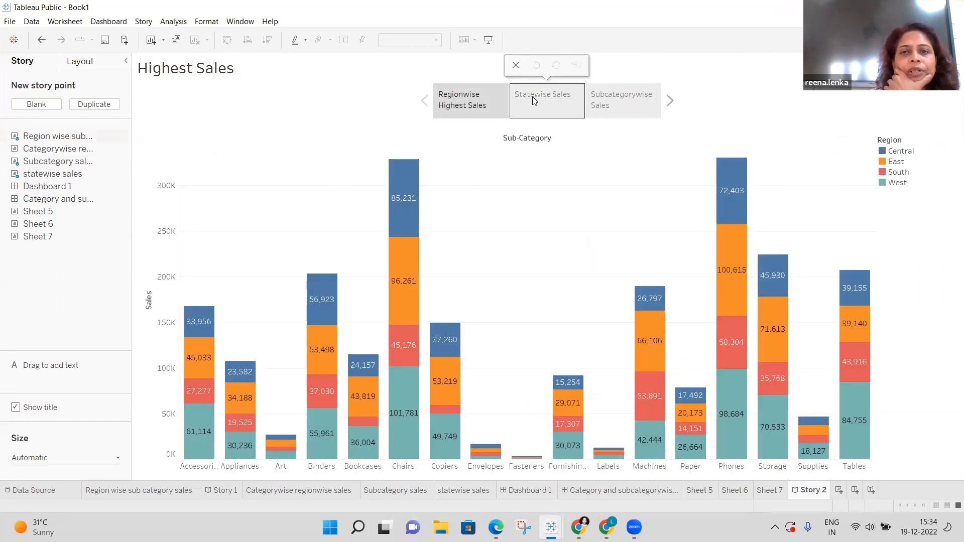
Change the story title from 'Highest Sales' to 'Statewise Sales', then show Subcategorywise Sales.
right_click(228, 73)
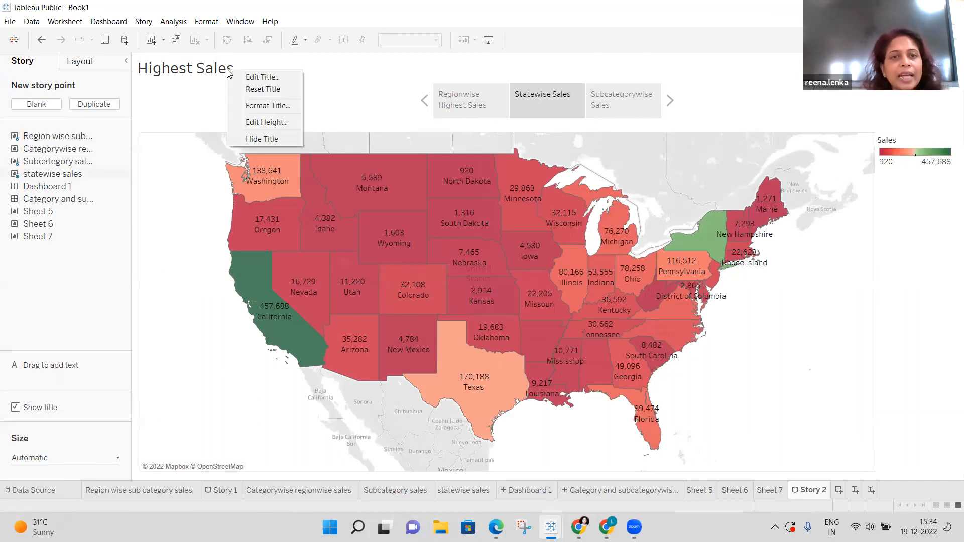
click(274, 78)
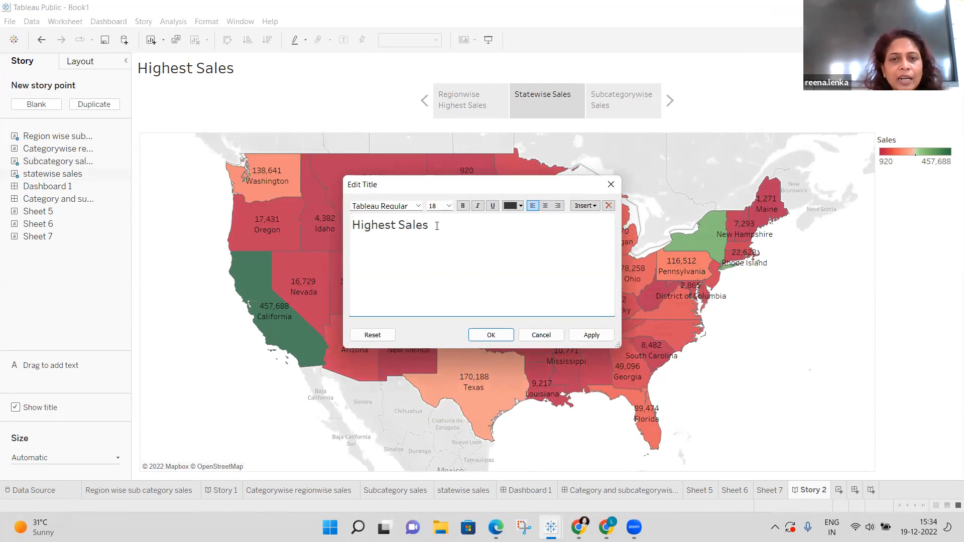
key(BackSpace)
key(BackSpace)
key(BackSpace)
key(BackSpace)
key(BackSpace)
key(BackSpace)
key(BackSpace)
key(BackSpace)
key(BackSpace)
key(BackSpace)
key(BackSpace)
key(BackSpace)
key(BackSpace)
text(Statewise Sa)
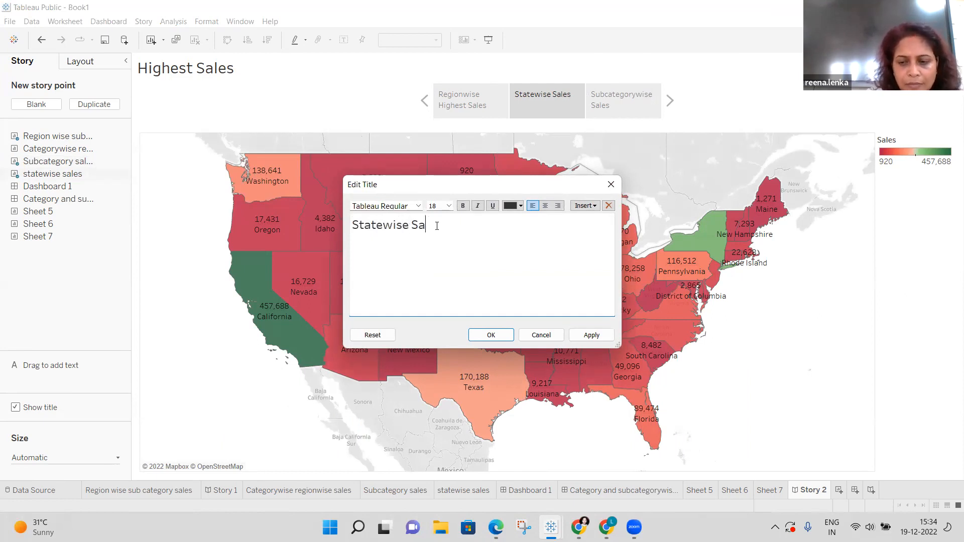
text(les)
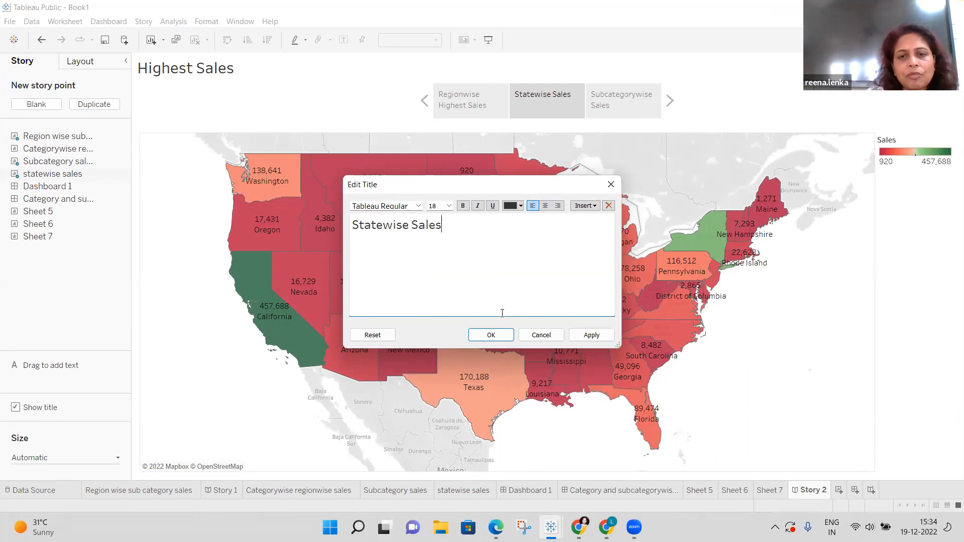
click(592, 339)
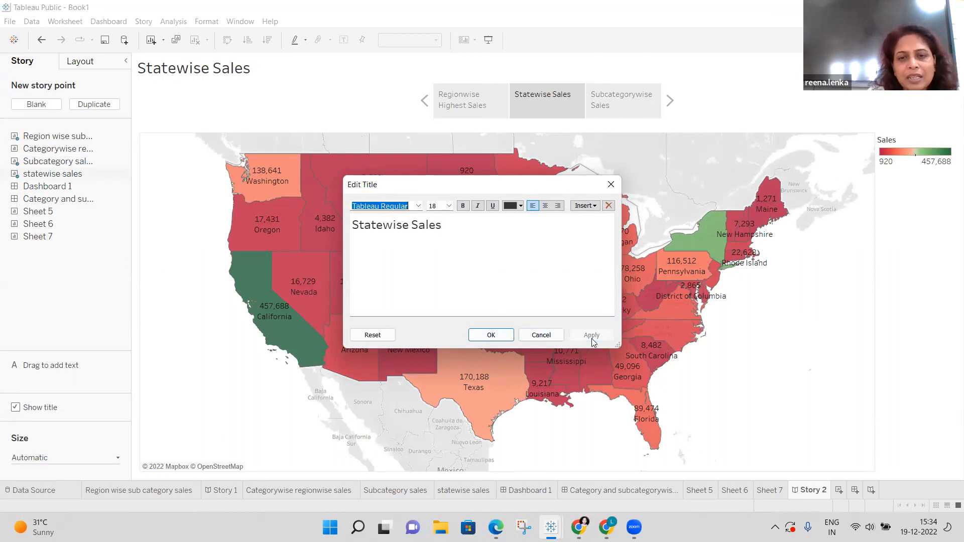
click(491, 335)
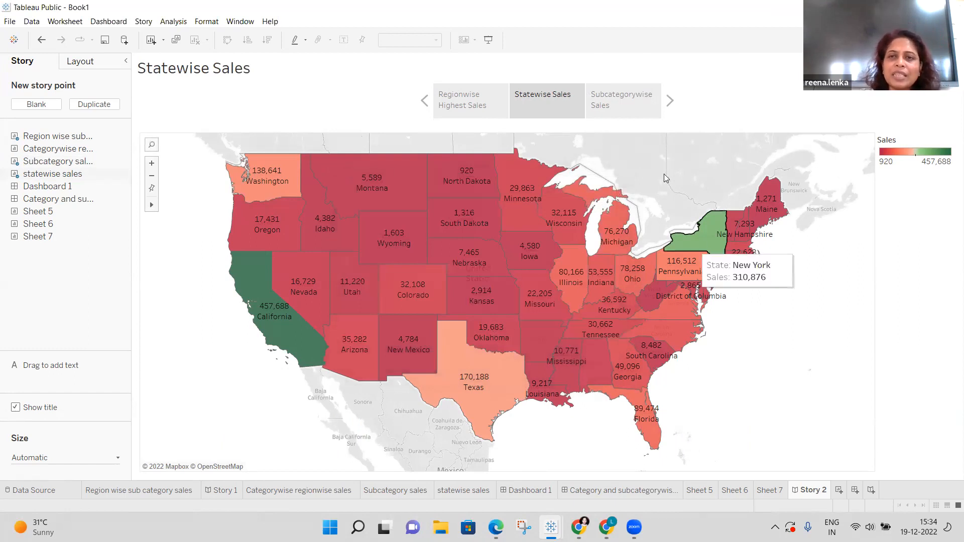
click(647, 104)
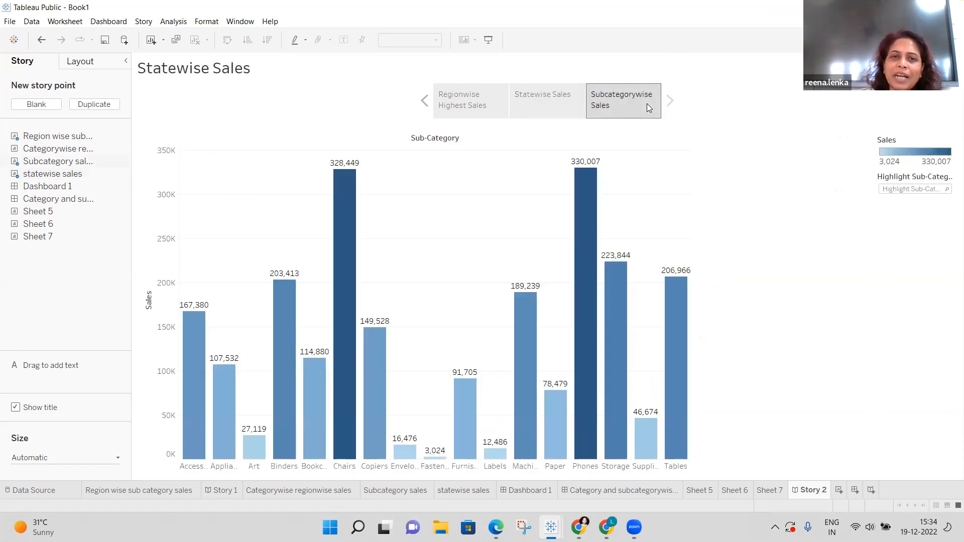
Replace the 'Statewise Sales' title text with 'subcategorywise Sales' and apply it.
right_click(250, 72)
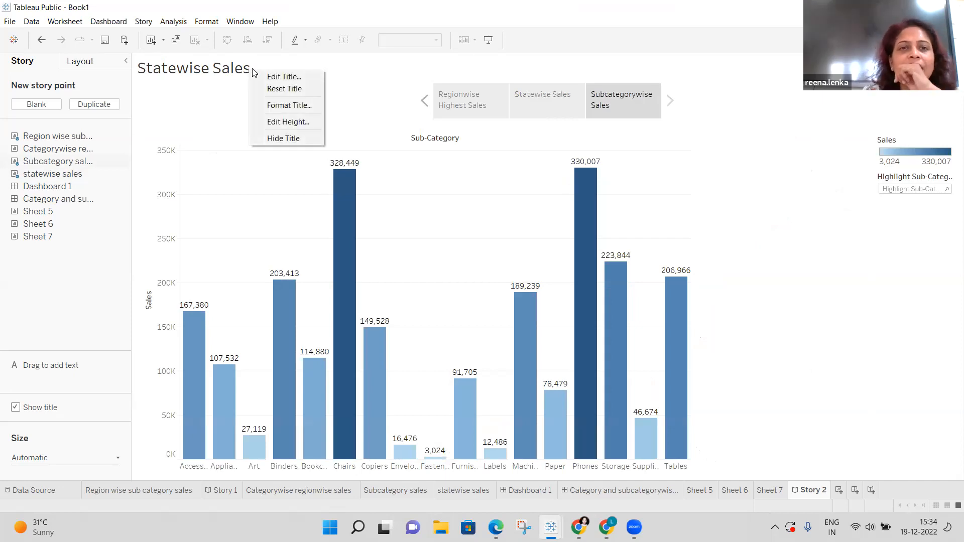
click(285, 78)
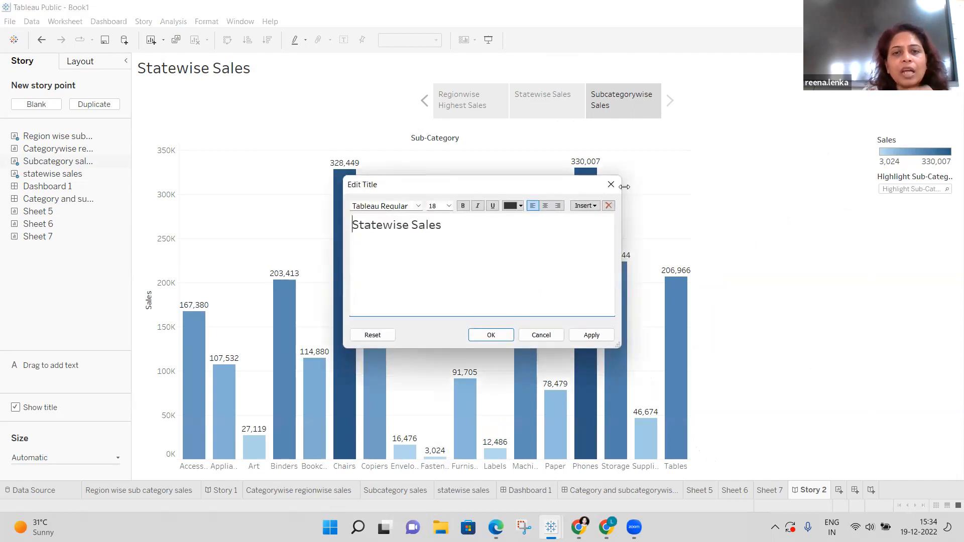
click(458, 227)
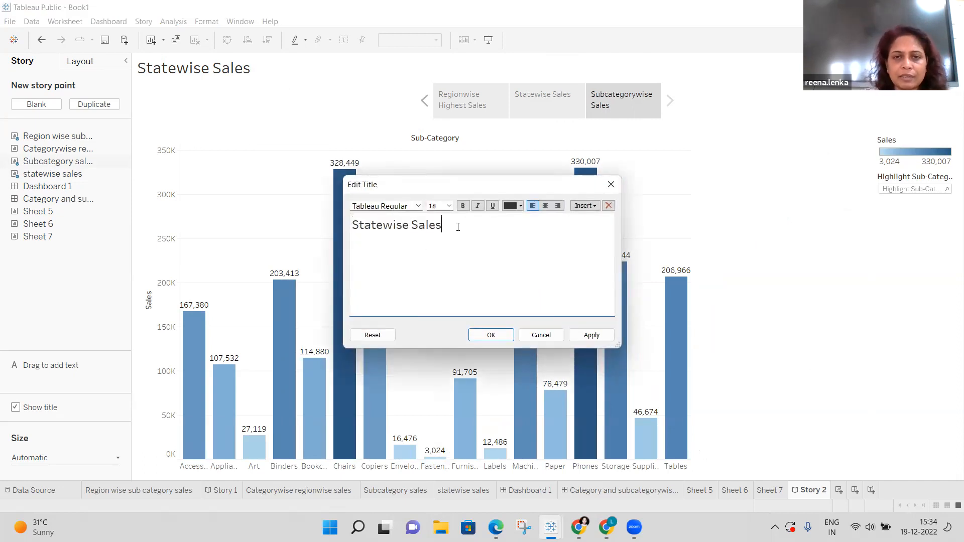
key(BackSpace)
key(BackSpace)
key(BackSpace)
key(BackSpace)
key(BackSpace)
key(BackSpace)
key(BackSpace)
key(BackSpace)
key(BackSpace)
key(BackSpace)
key(BackSpace)
key(BackSpace)
key(BackSpace)
key(BackSpace)
key(BackSpace)
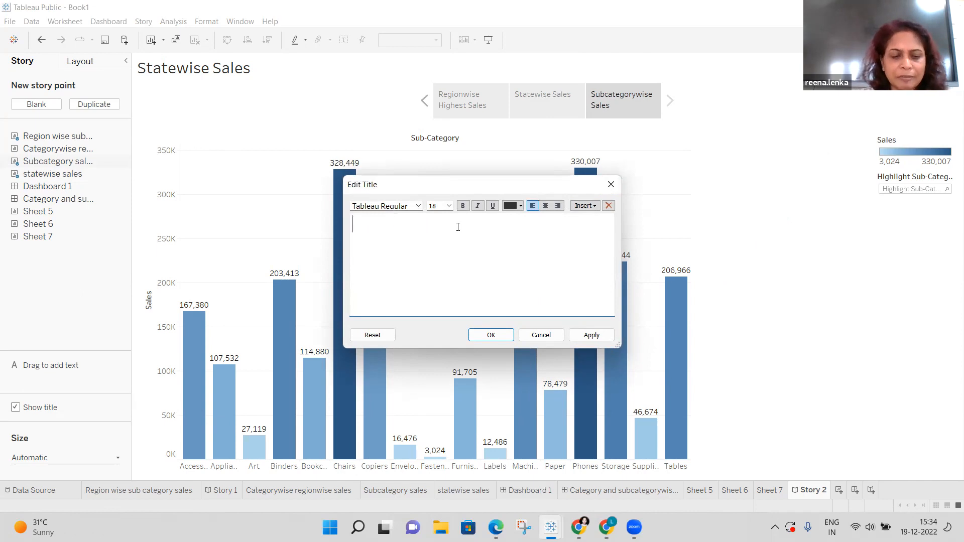
text(subcate)
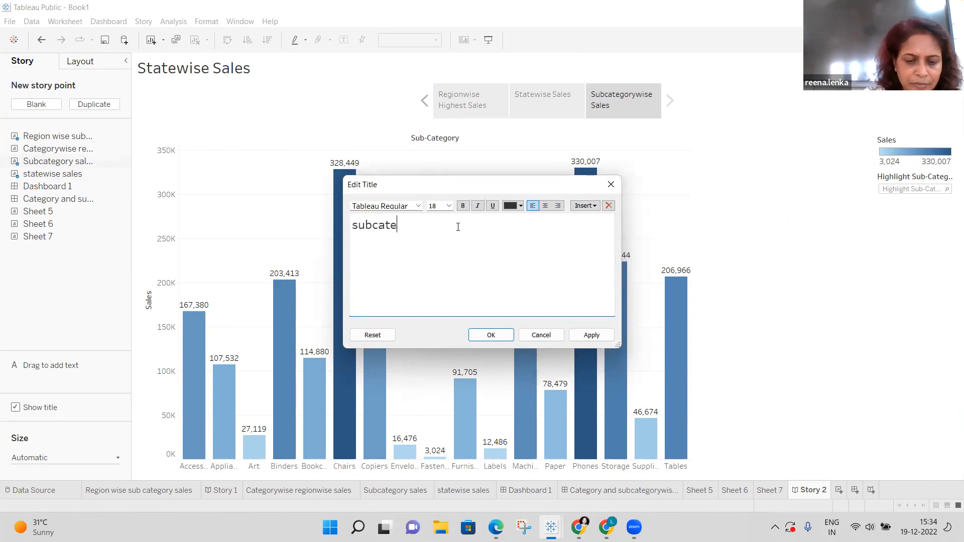
text(gorywis)
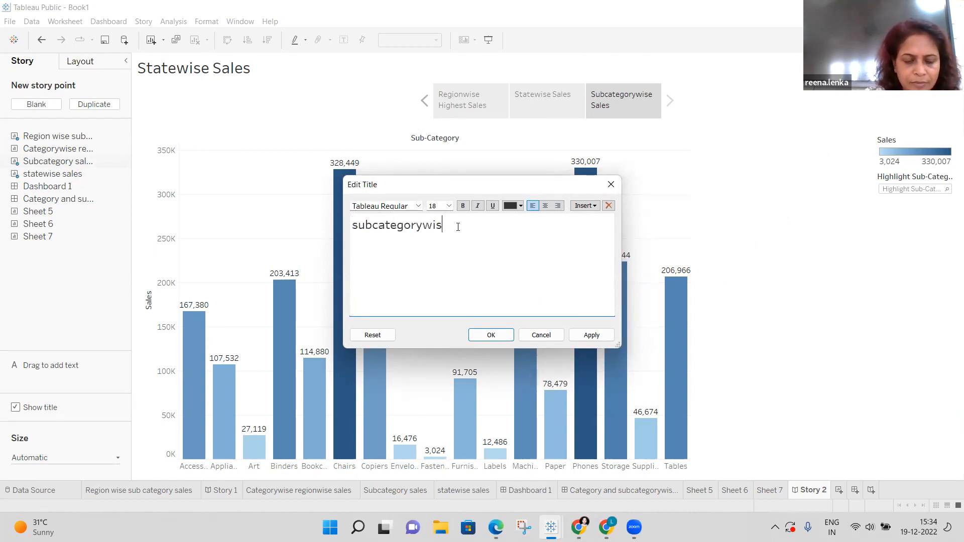
text(e Sales)
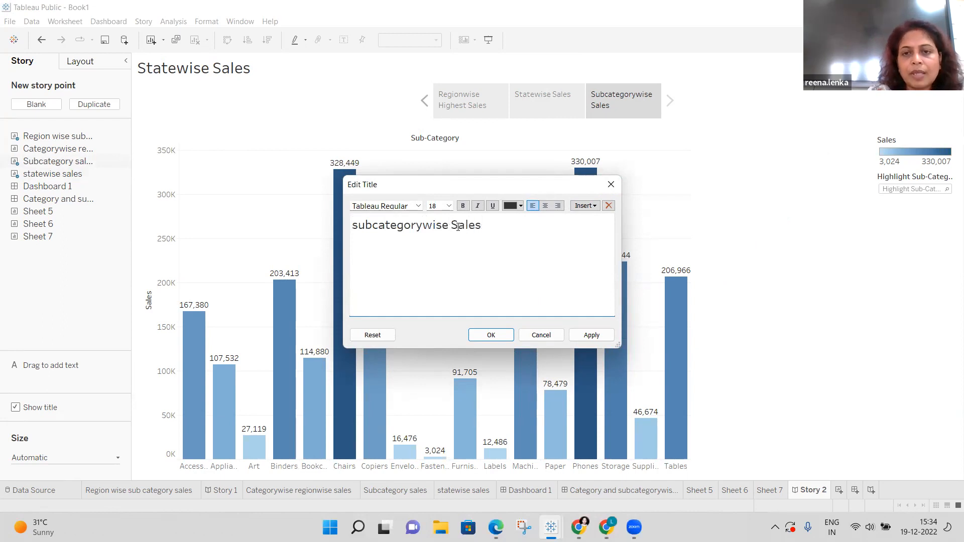
click(593, 335)
click(491, 335)
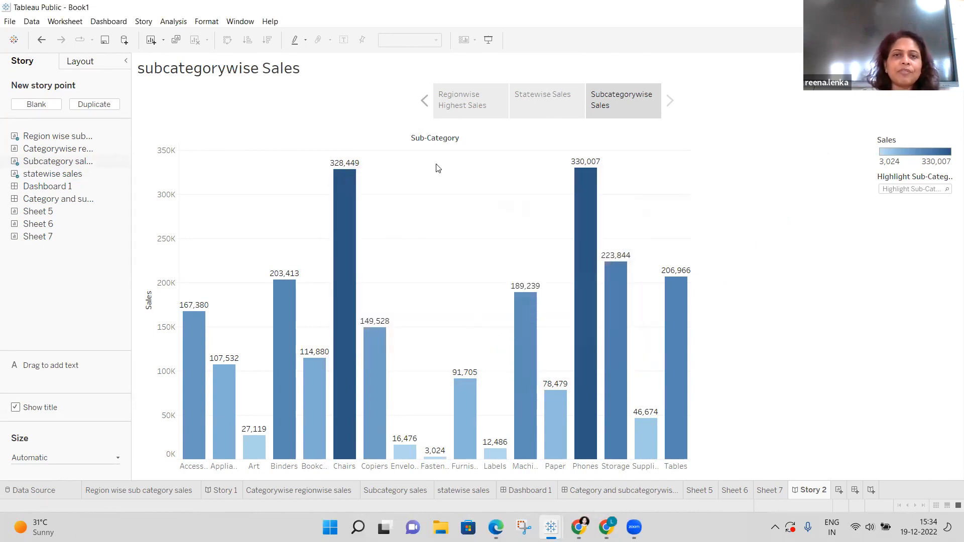
click(424, 102)
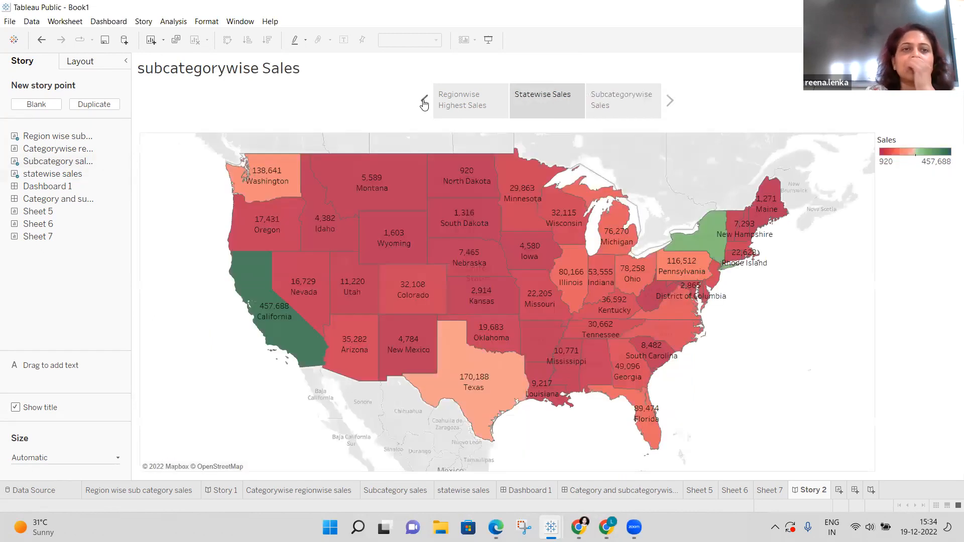
click(425, 102)
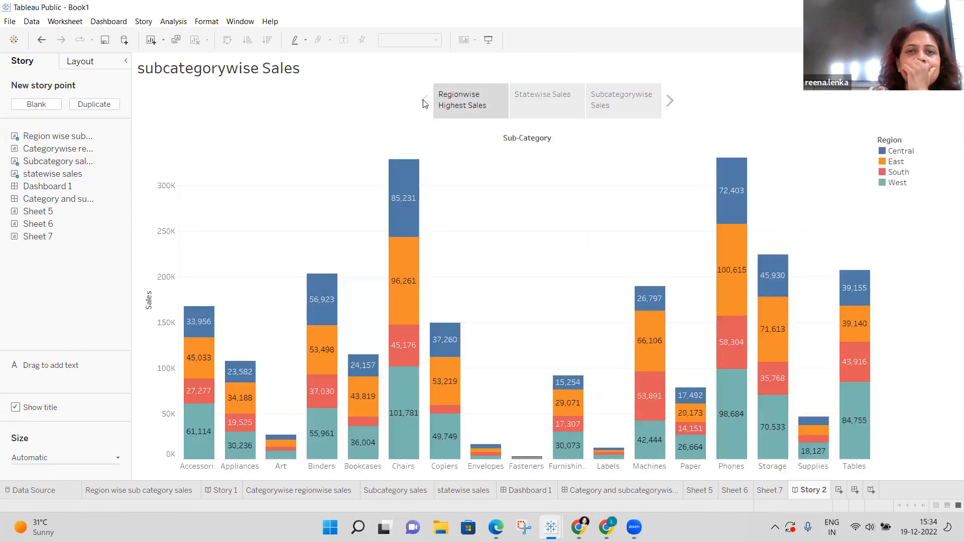
click(552, 105)
click(632, 106)
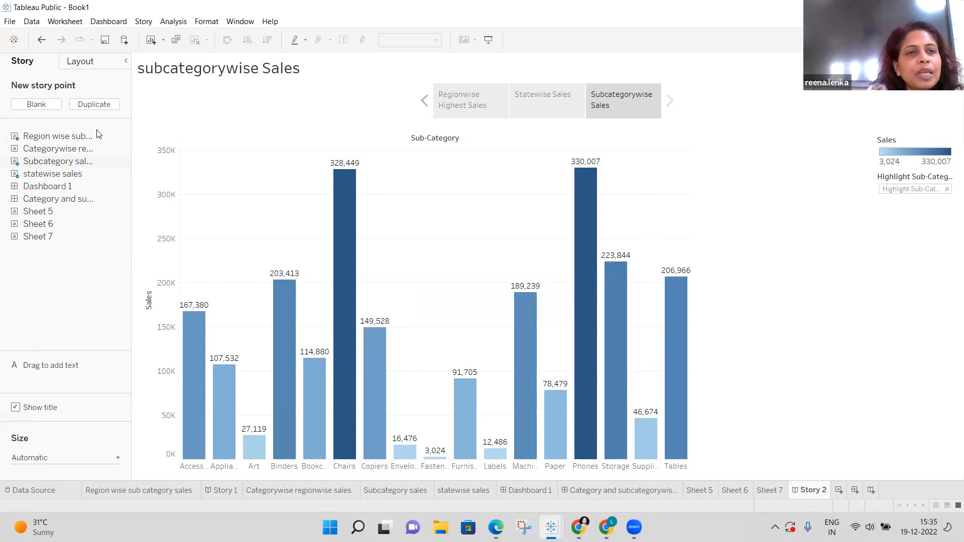
Add a fourth story point with Dashboard 1, then return to Subcategorywise Sales.
click(36, 105)
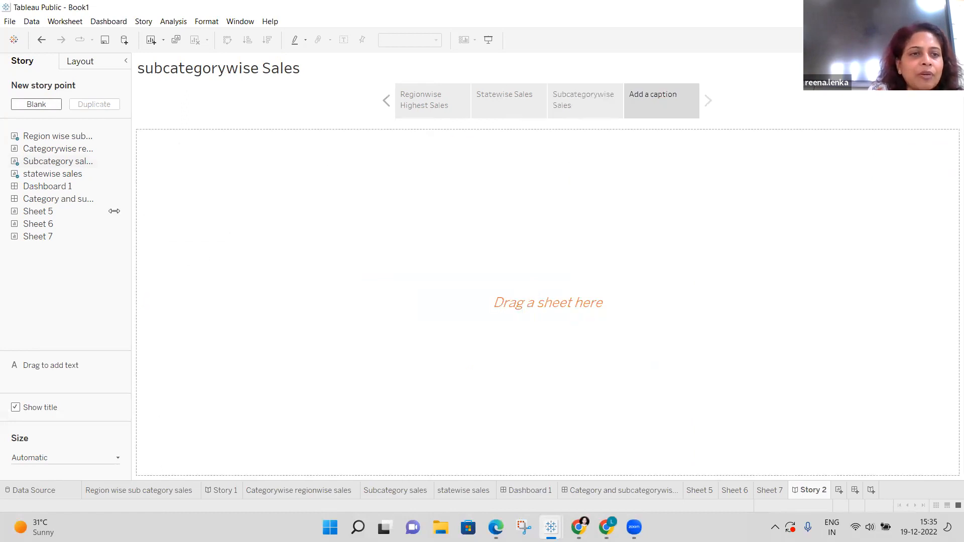
double_click(66, 188)
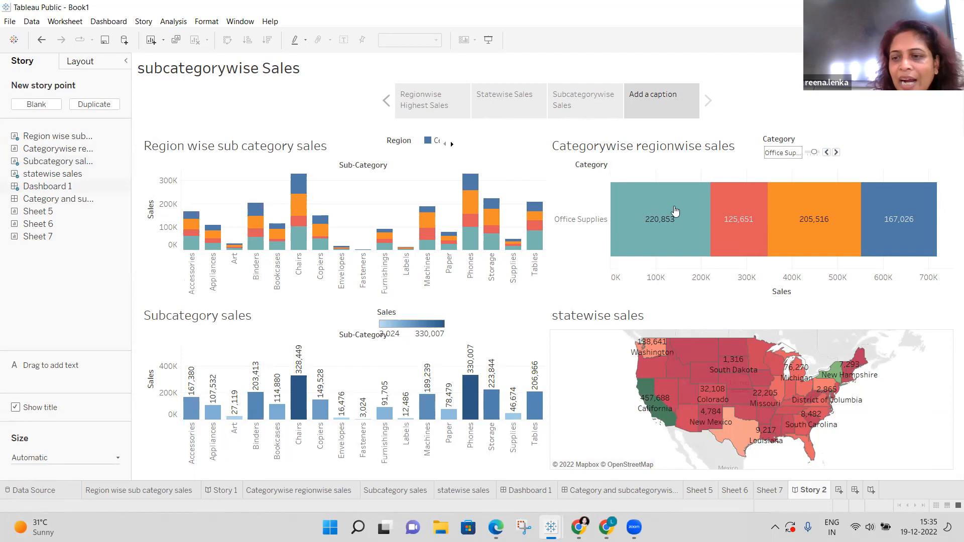
mouse_move(715, 226)
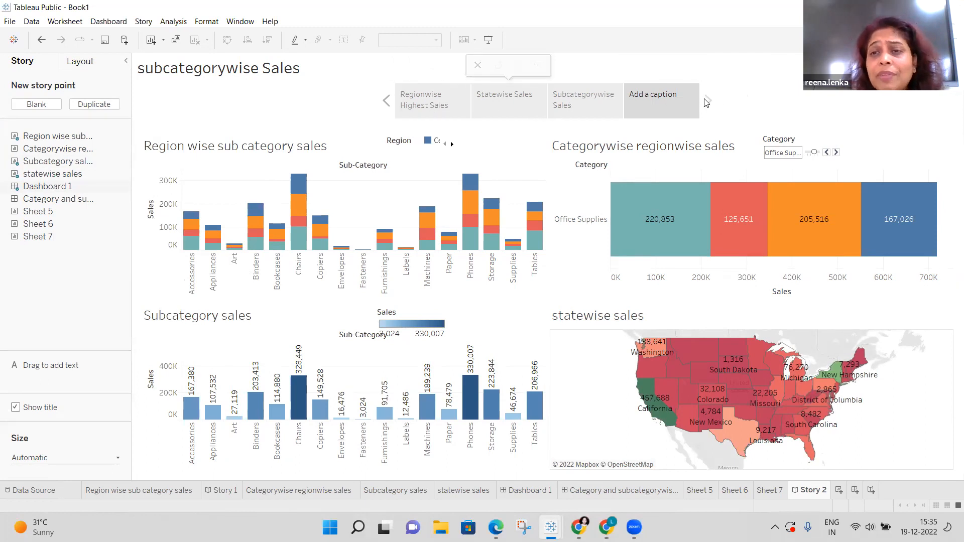
click(579, 93)
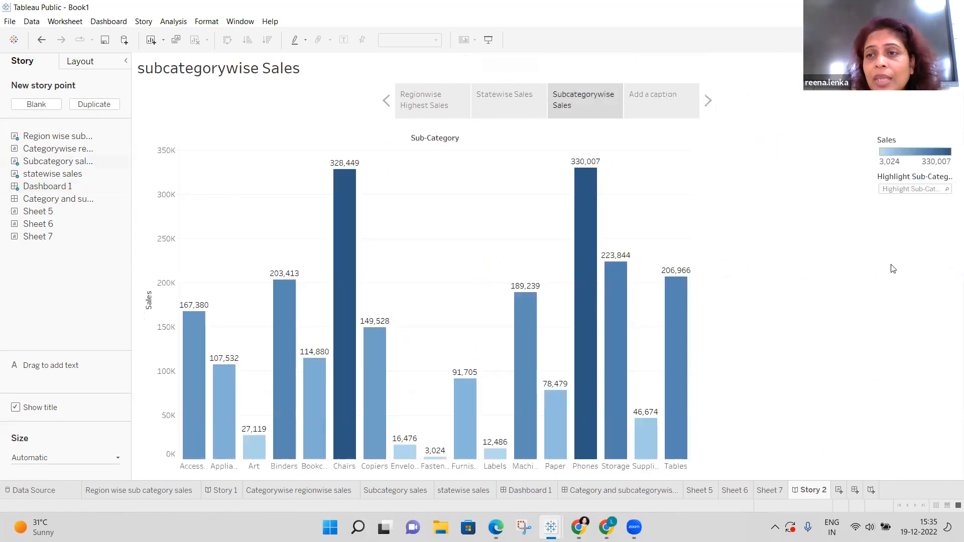
click(759, 163)
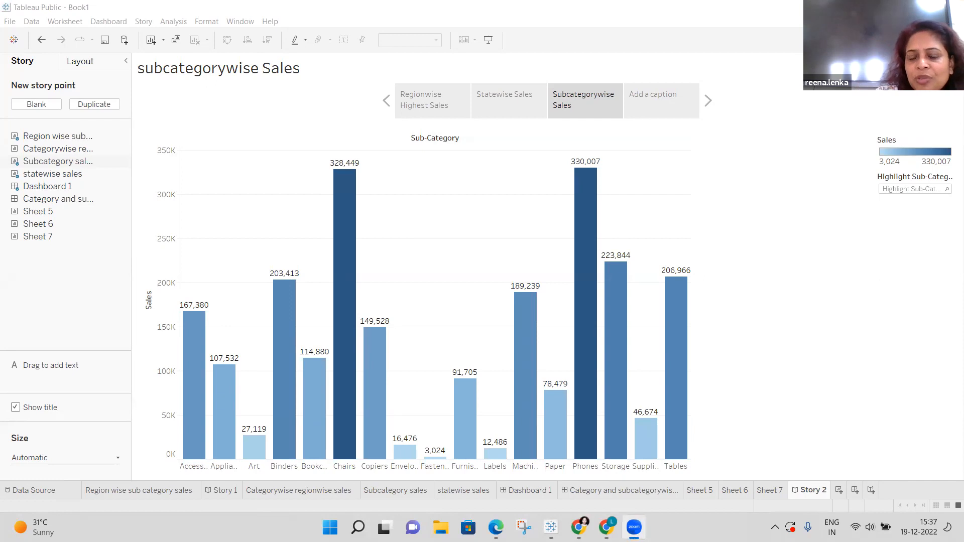
Close the Book1 workbook discarding changes, then minimize the Edge window.
click(951, 7)
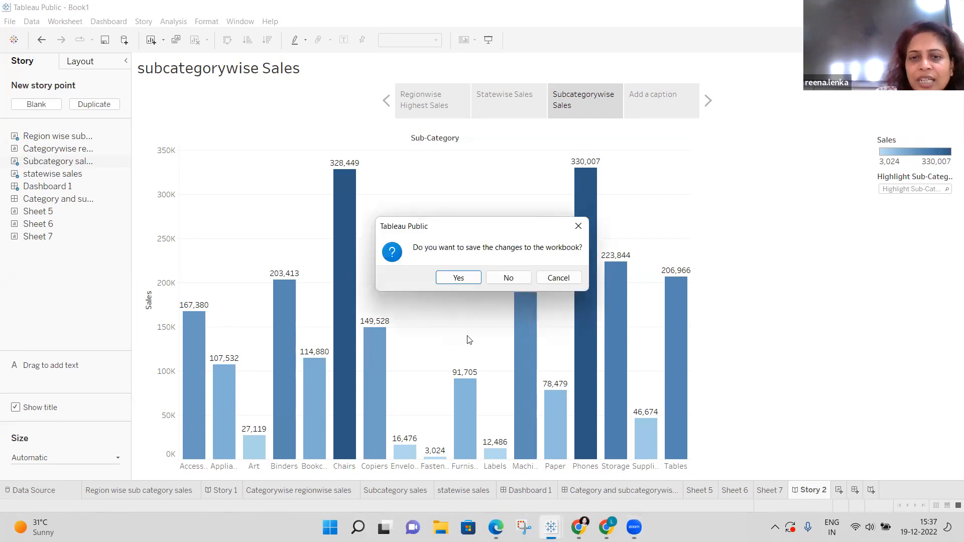
click(510, 278)
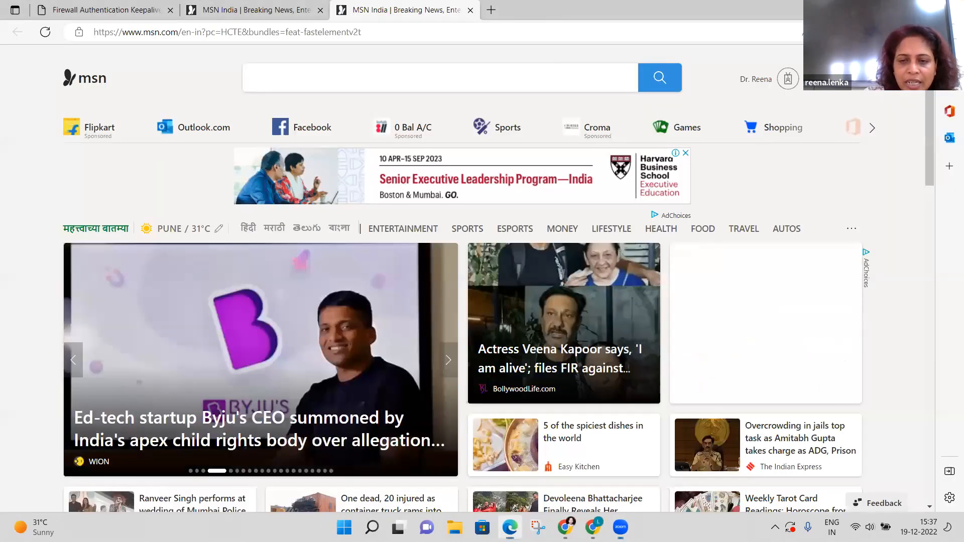
click(892, 10)
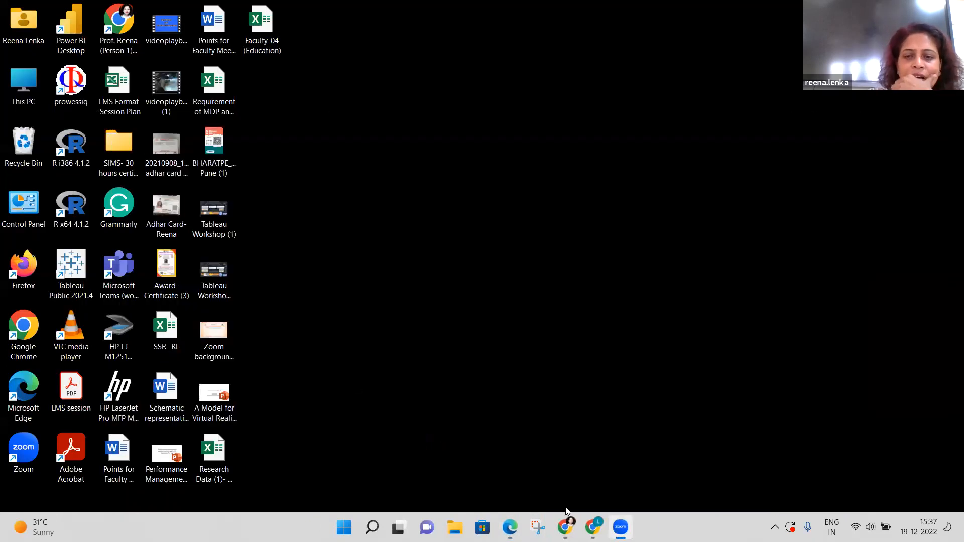
In the second Chrome window, search Google for 'kaggle datsets' from the suggestions.
click(566, 527)
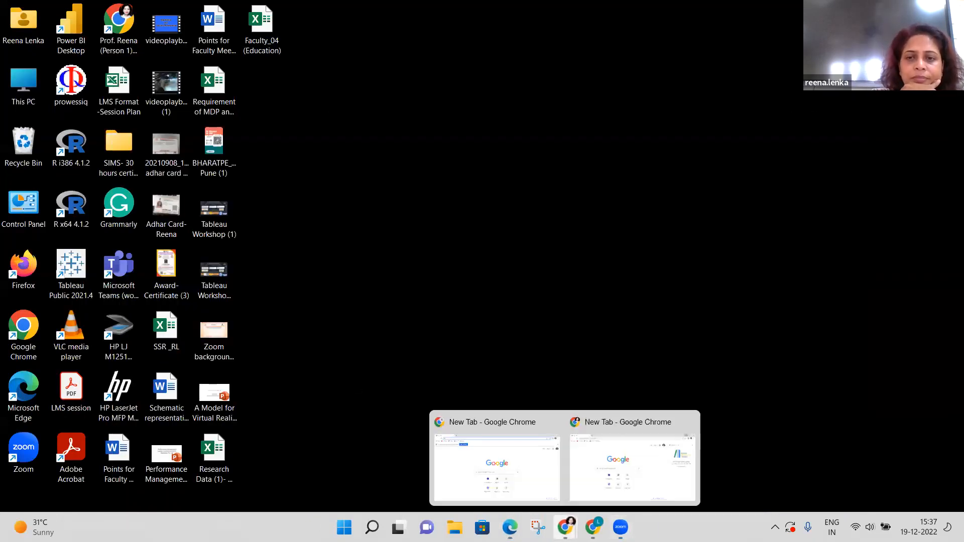
click(610, 479)
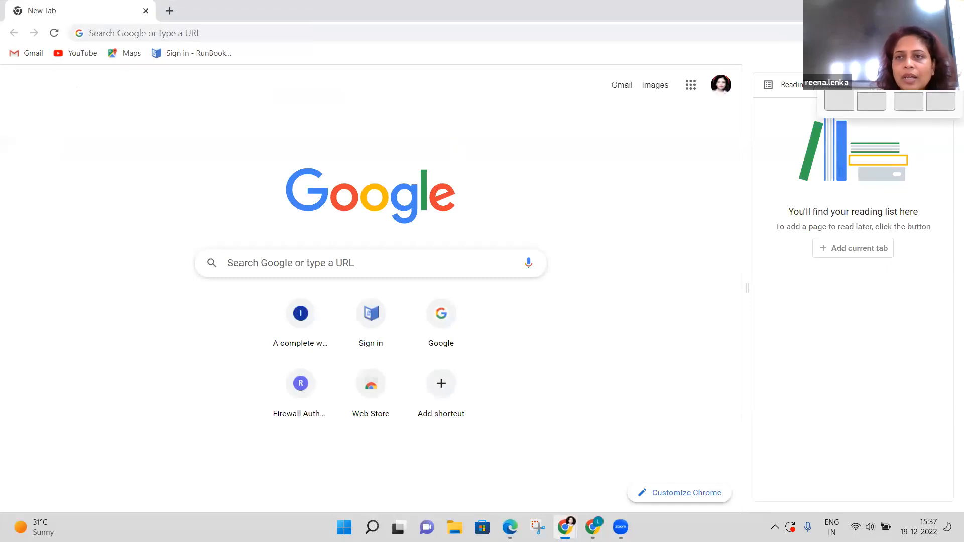
click(921, 10)
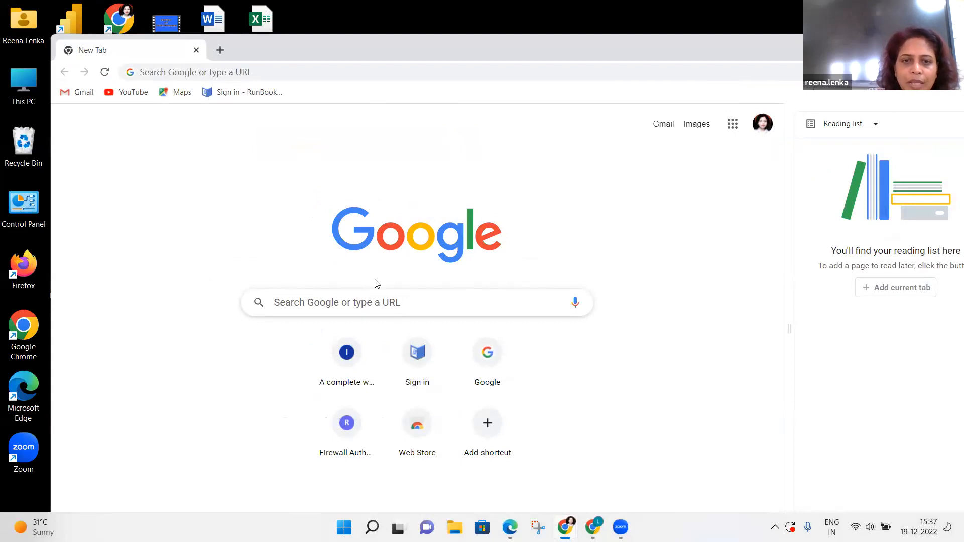
click(378, 298)
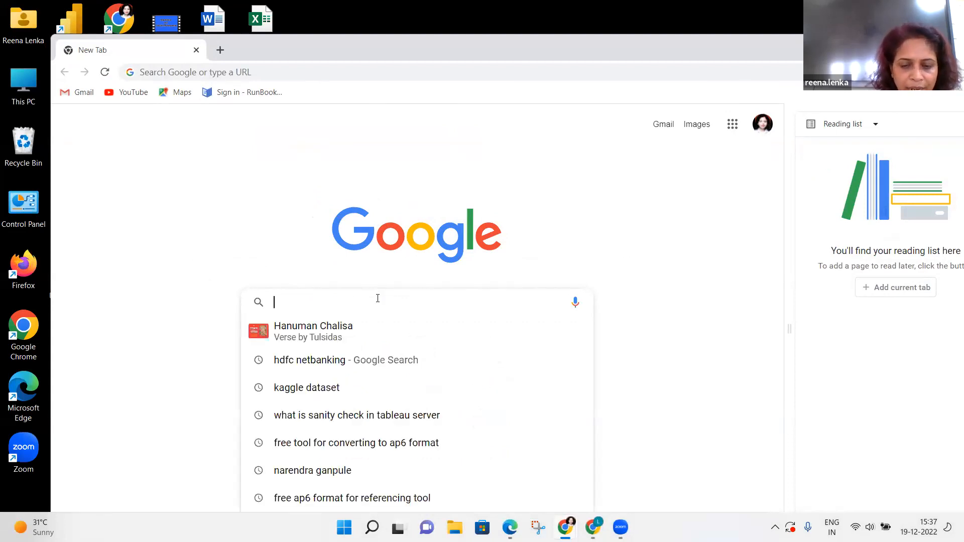
text(Kagg)
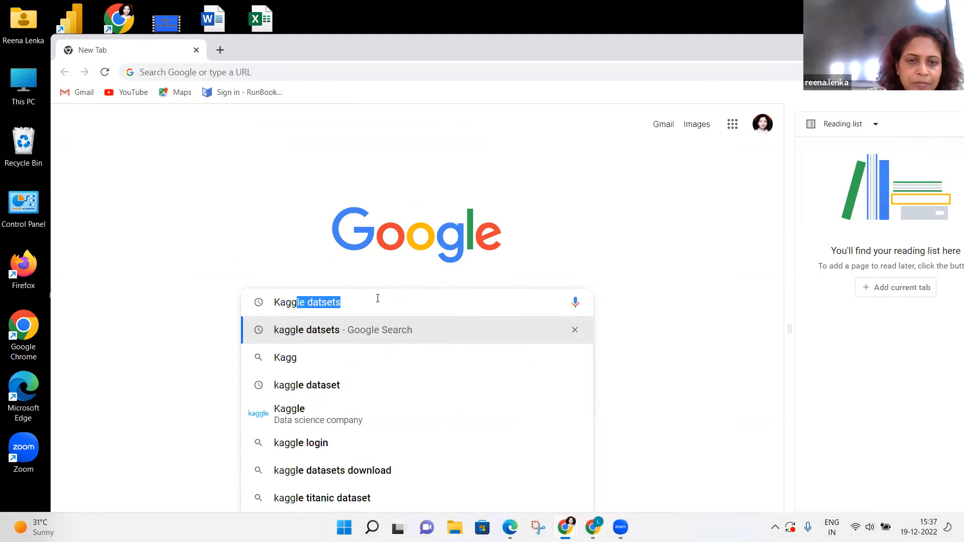
click(290, 333)
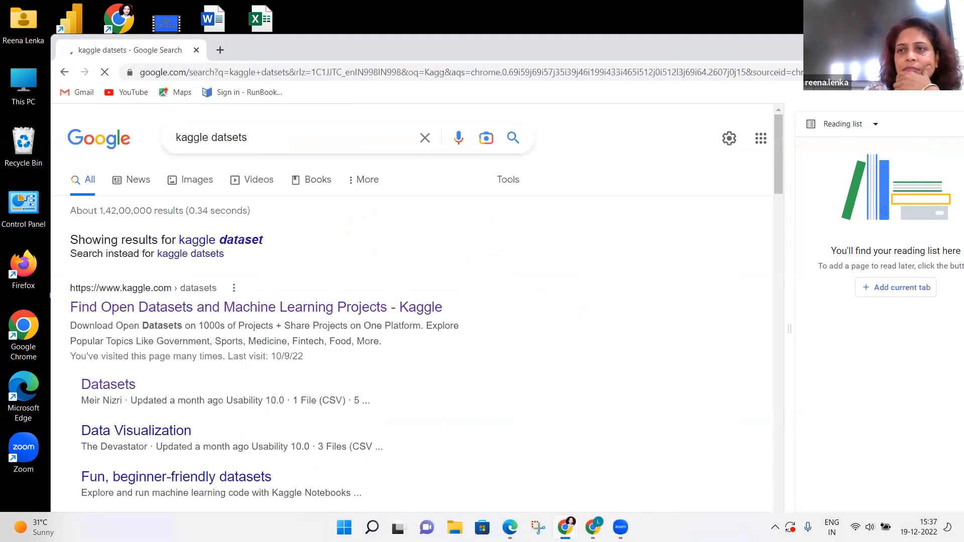
Maximize Chrome and browse Kaggle's CSV datasets, the earlier hr dataset search and HR retention discussion.
click(944, 46)
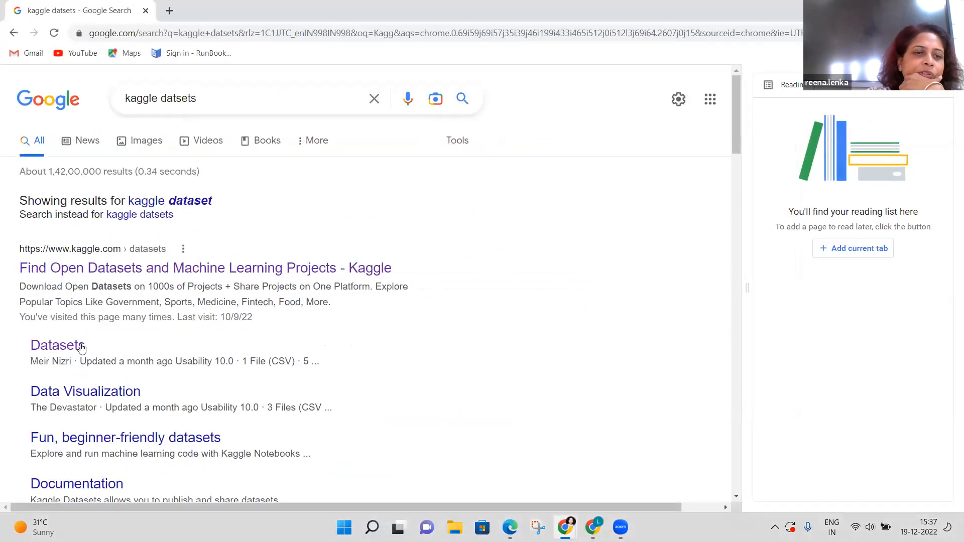
click(65, 350)
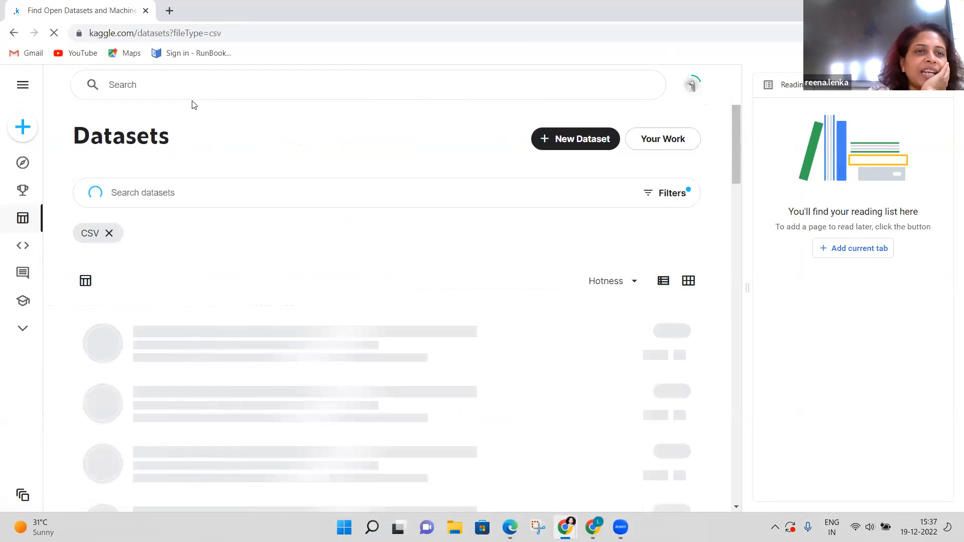
click(193, 87)
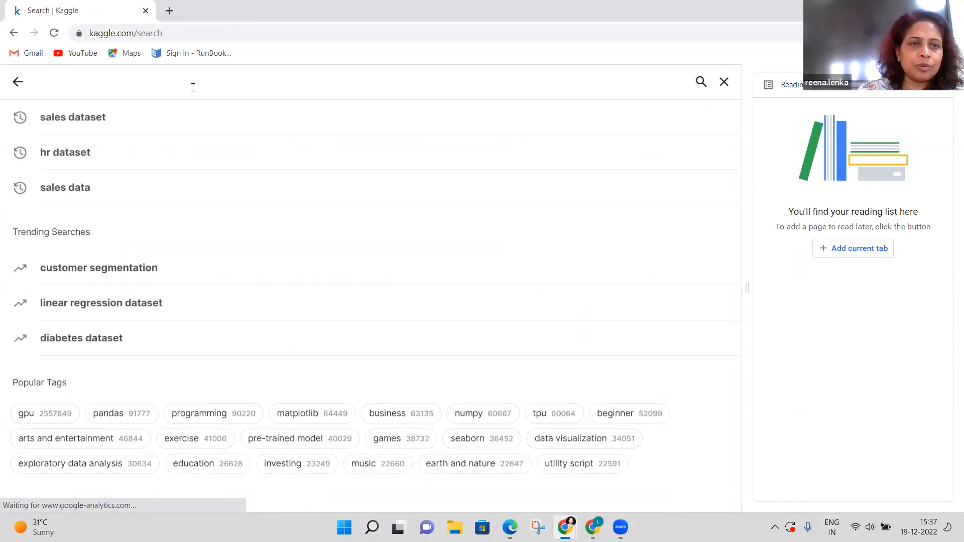
click(69, 157)
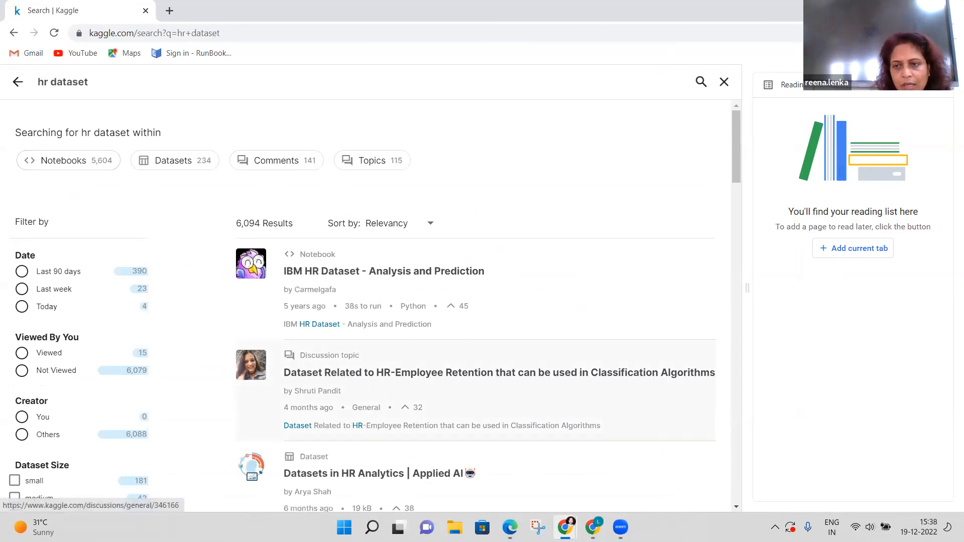
click(357, 372)
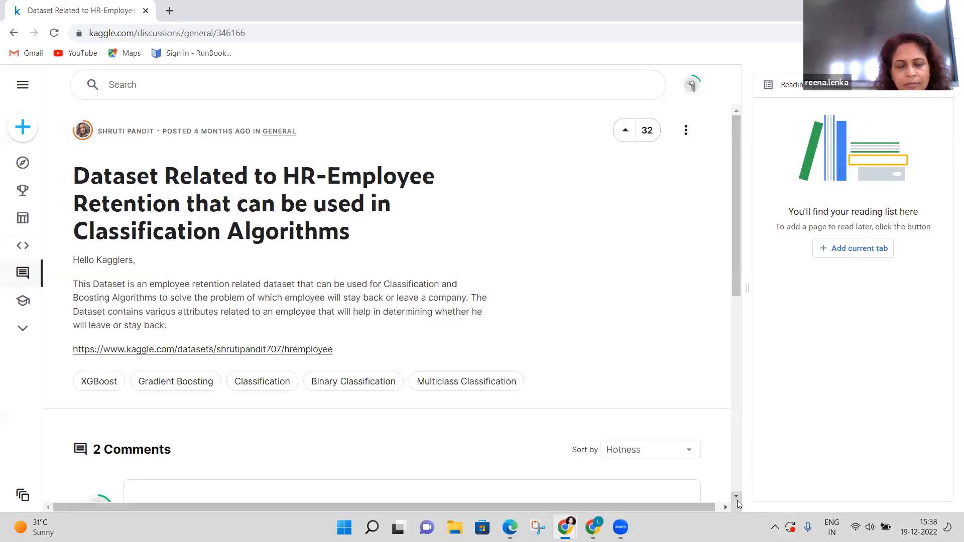
Search Kaggle for 'HR datasets' and open the HR DATASETS result.
click(154, 95)
text(Dat)
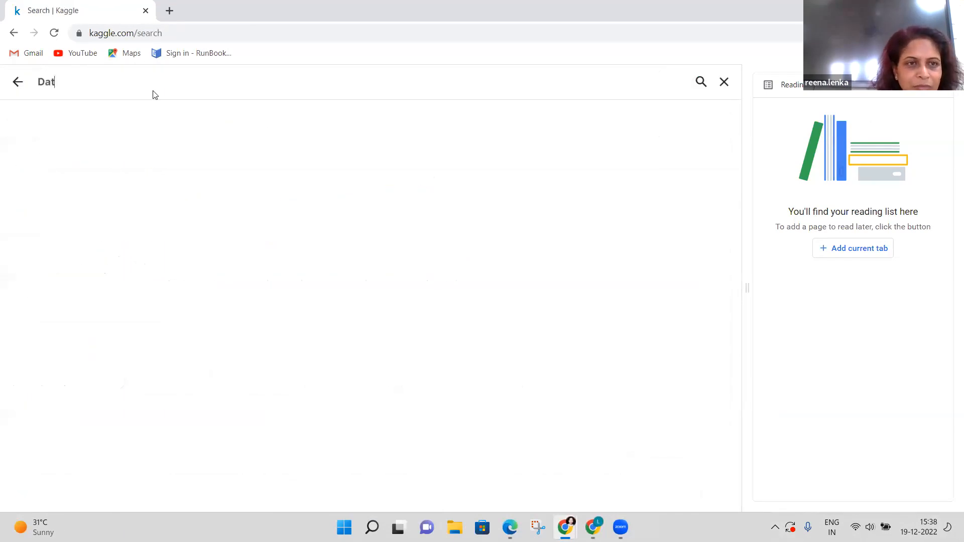
text(asets)
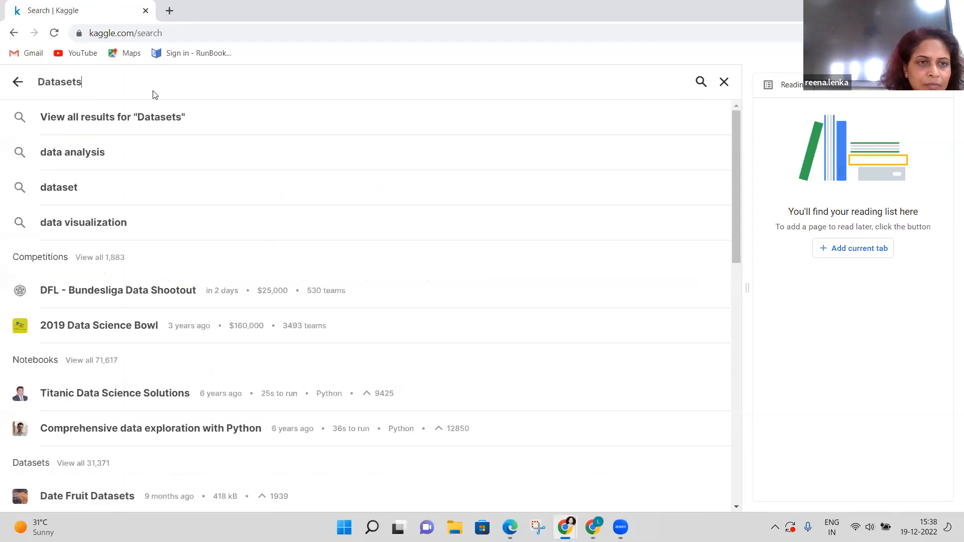
key(BackSpace)
key(BackSpace)
key(BackSpace)
key(BackSpace)
key(BackSpace)
key(BackSpace)
key(BackSpace)
key(BackSpace)
text(H)
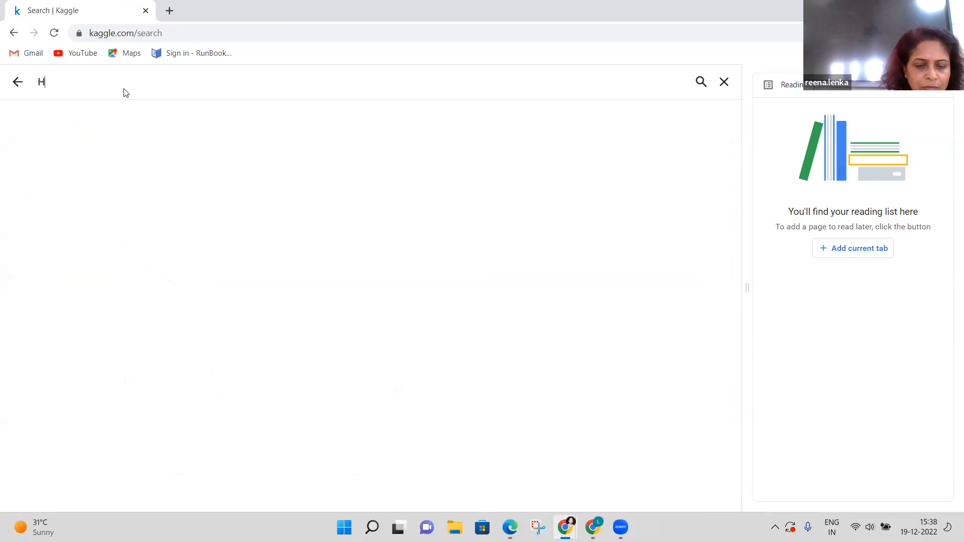
text(R da)
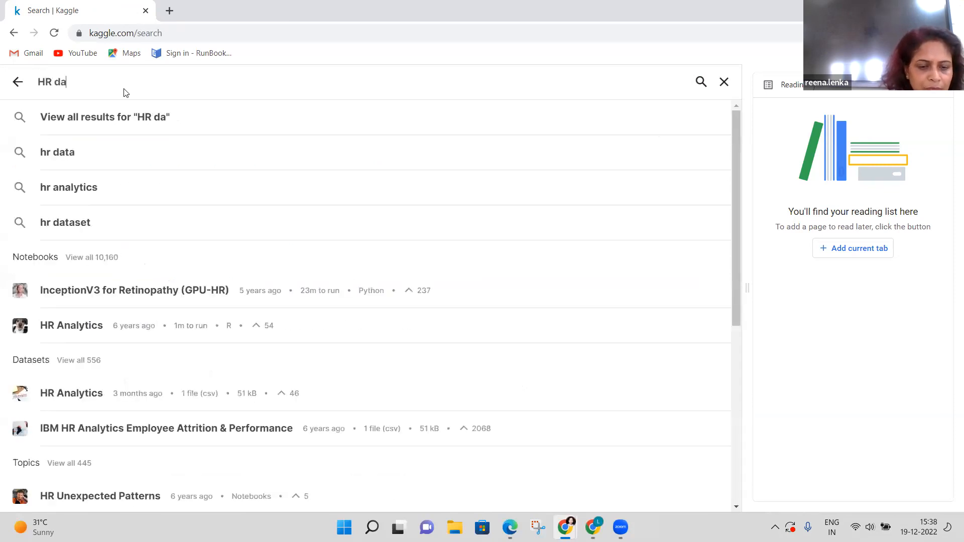
text(tasets)
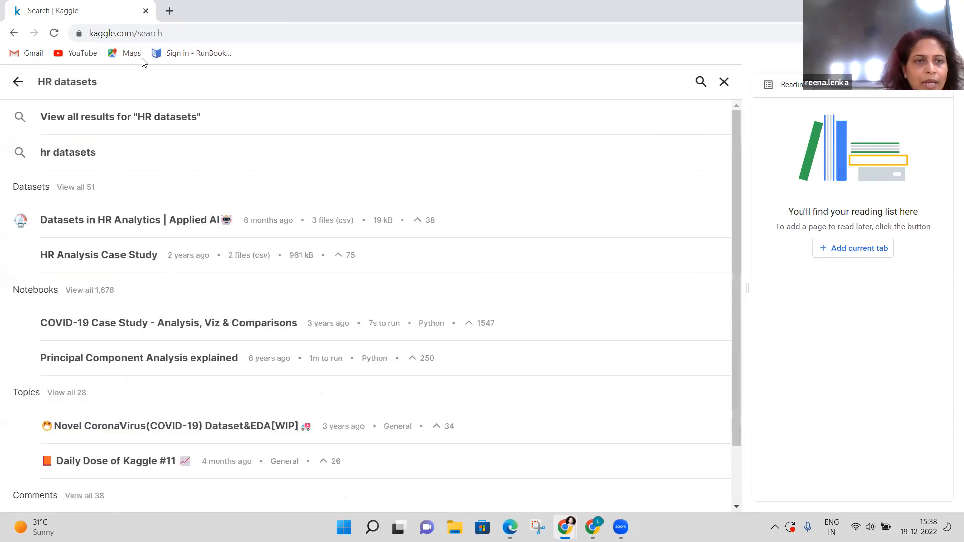
click(45, 153)
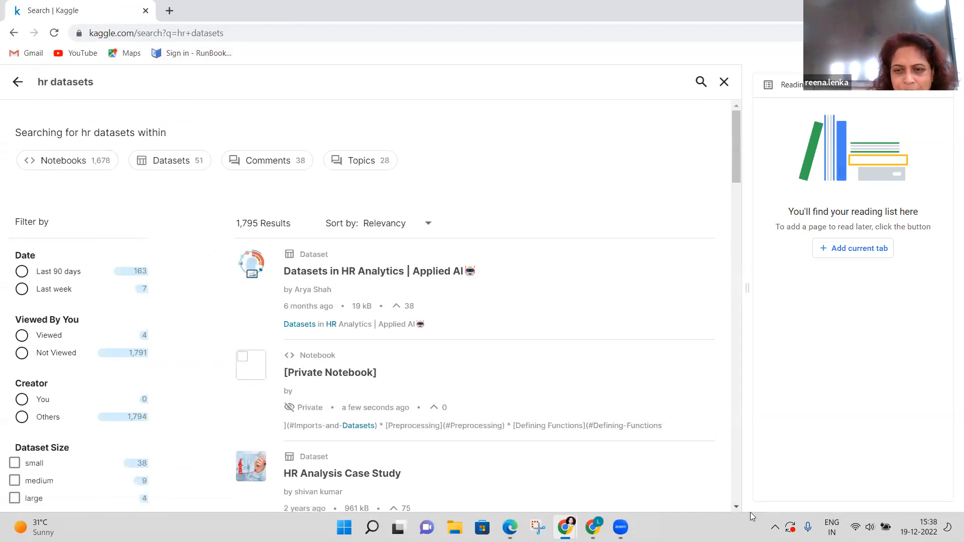
click(736, 508)
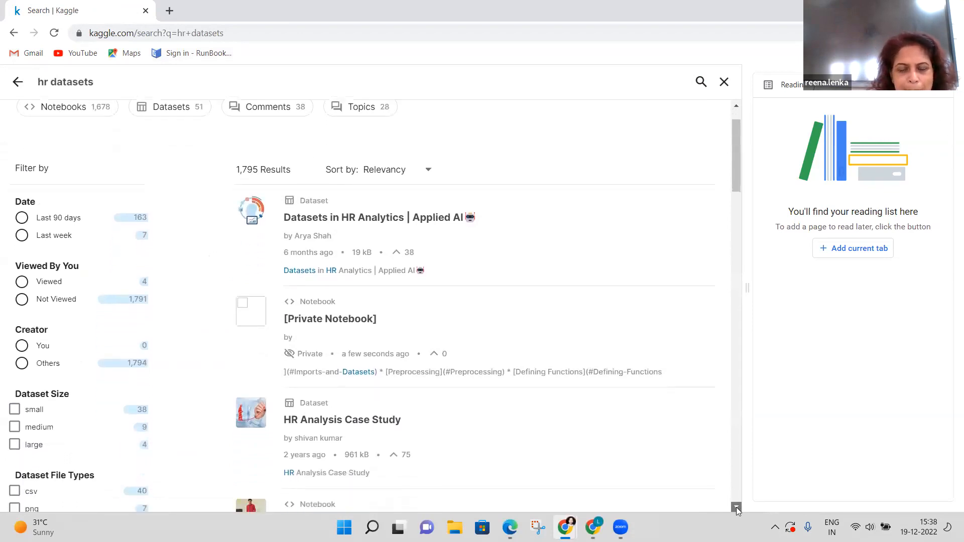
drag(736, 508, 736, 509)
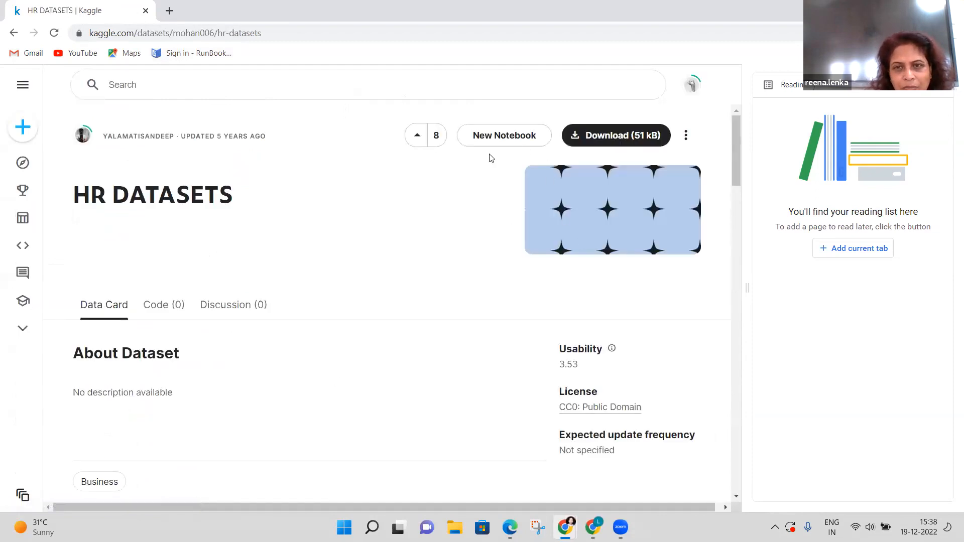
Download the 51 kB HR DATASETS archive and open its sandeep 1.csv file in Excel.
click(610, 142)
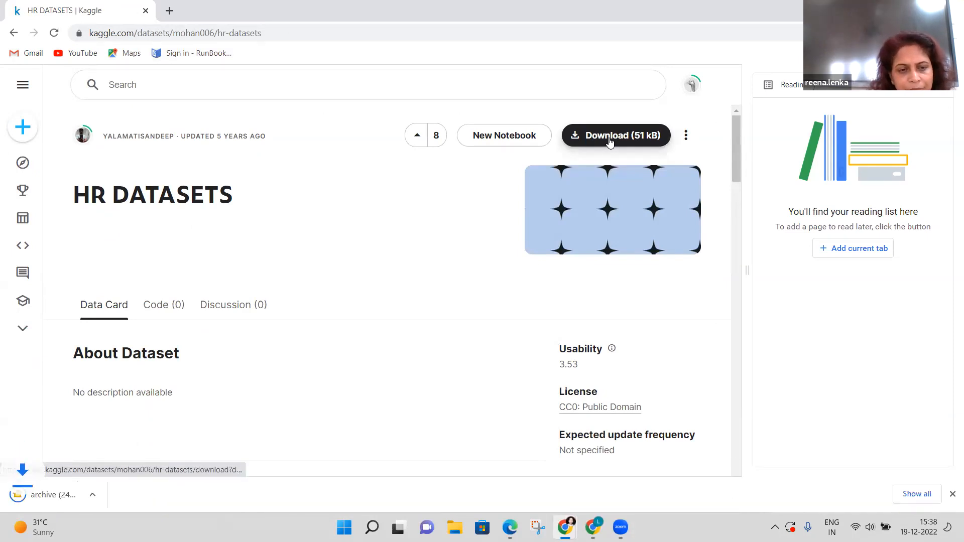
click(55, 496)
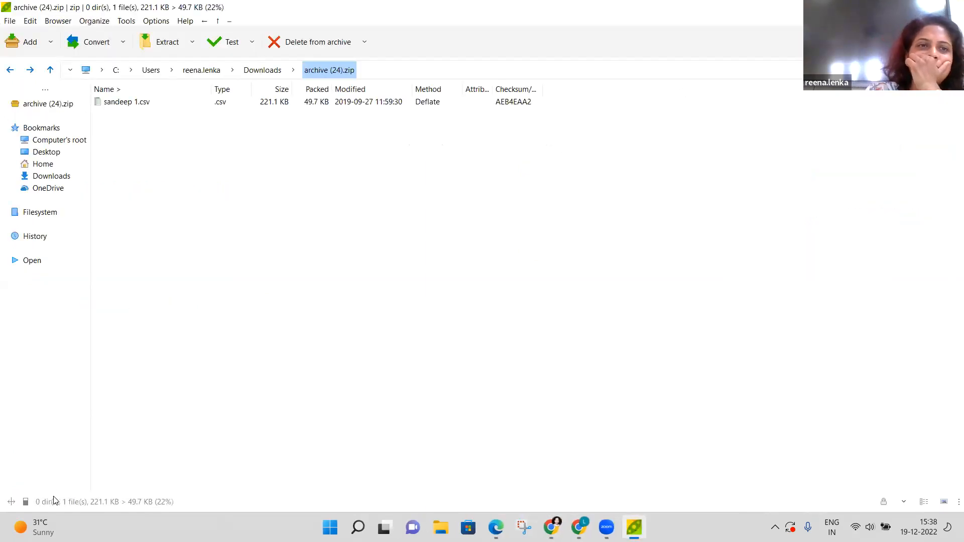
click(142, 104)
double_click(142, 104)
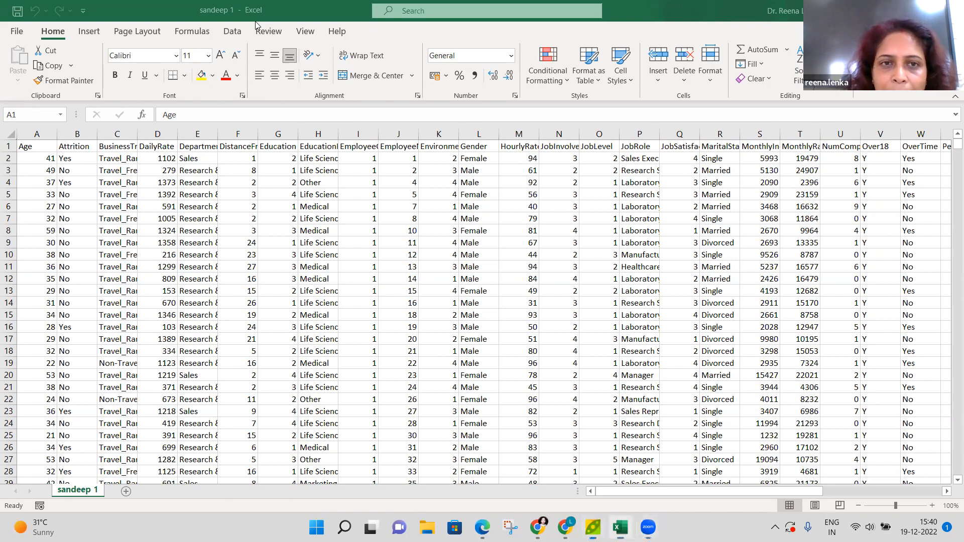
Minimize the Excel window showing the sandeep 1 HR attrition data.
key(super+Down)
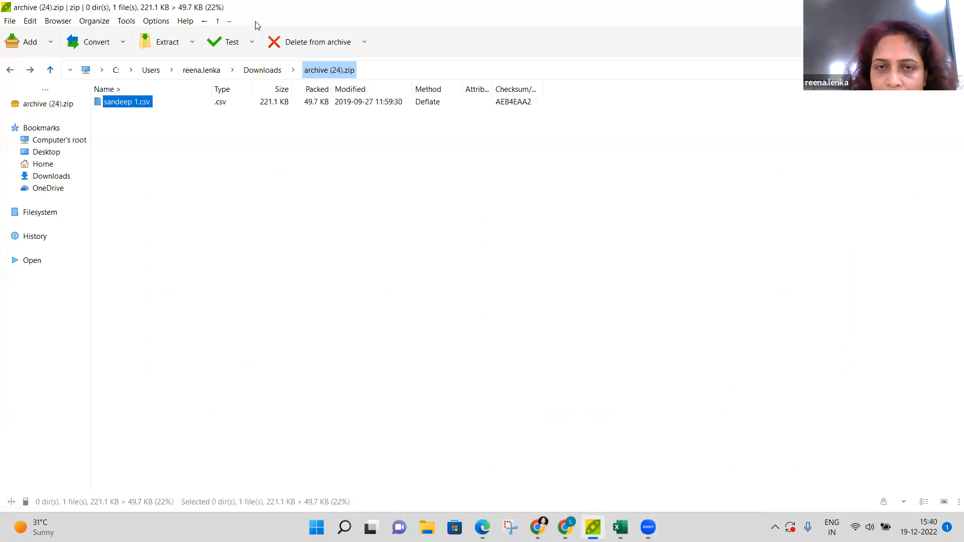
Minimize the PeaZip archive viewer and then the Chrome window.
key(super+Down)
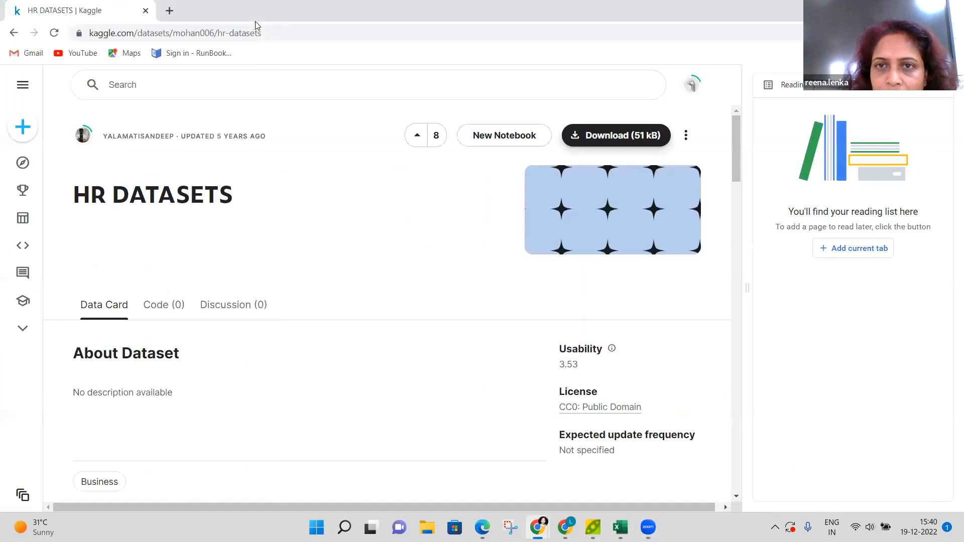
key(super+Down)
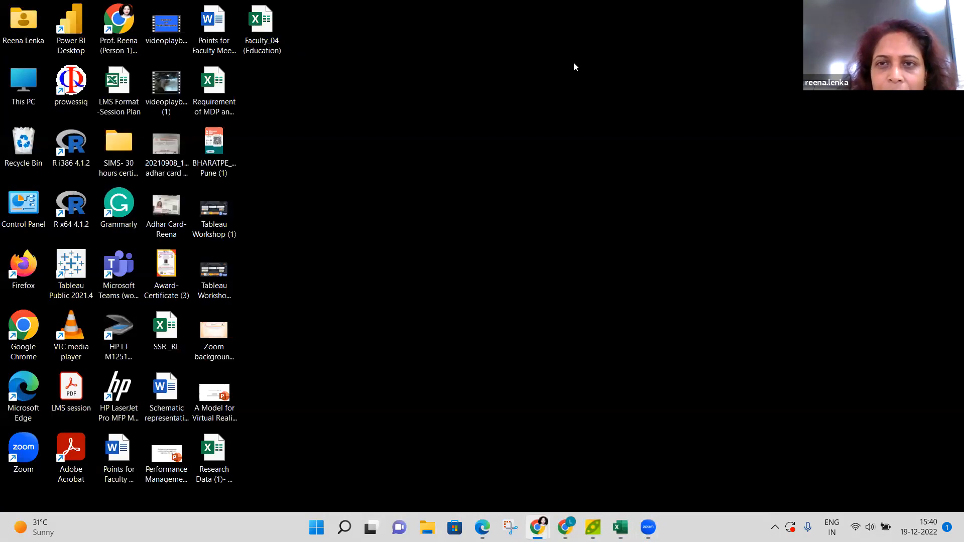